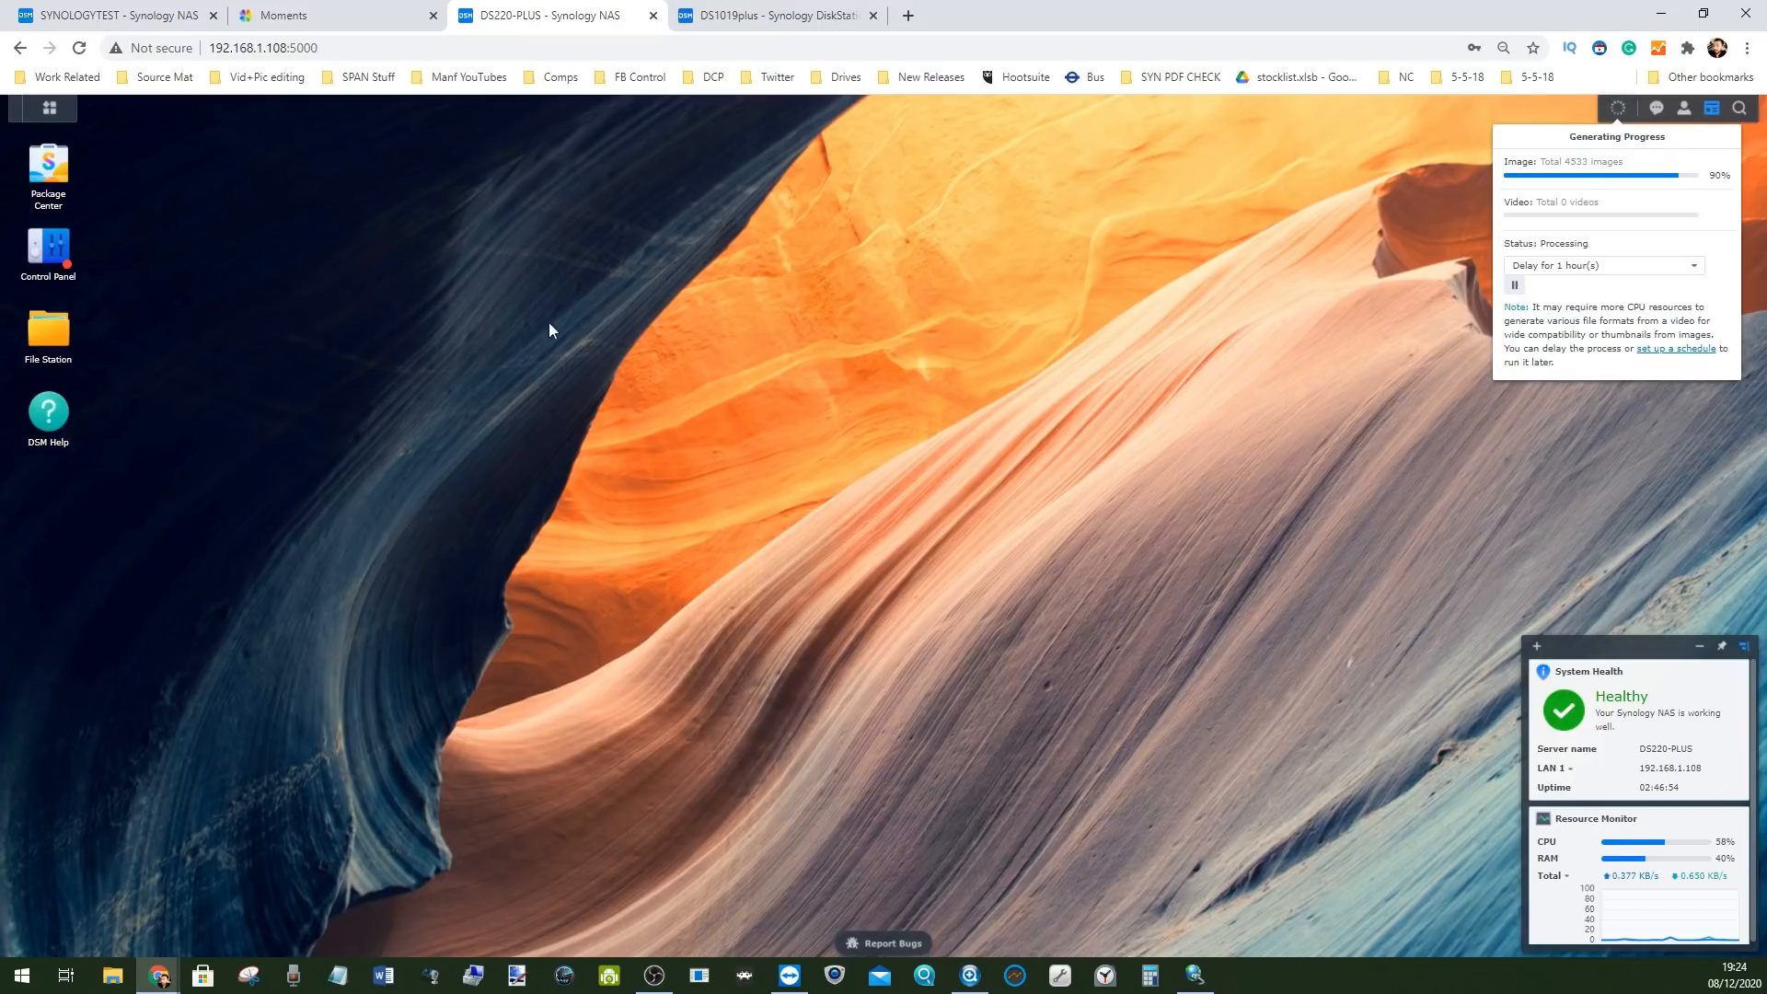
Glance at the SYNOLOGYTEST tab, then show the DS220-PLUS main menu of installed apps
{"action": "left_click", "coordinate": [138, 15]}
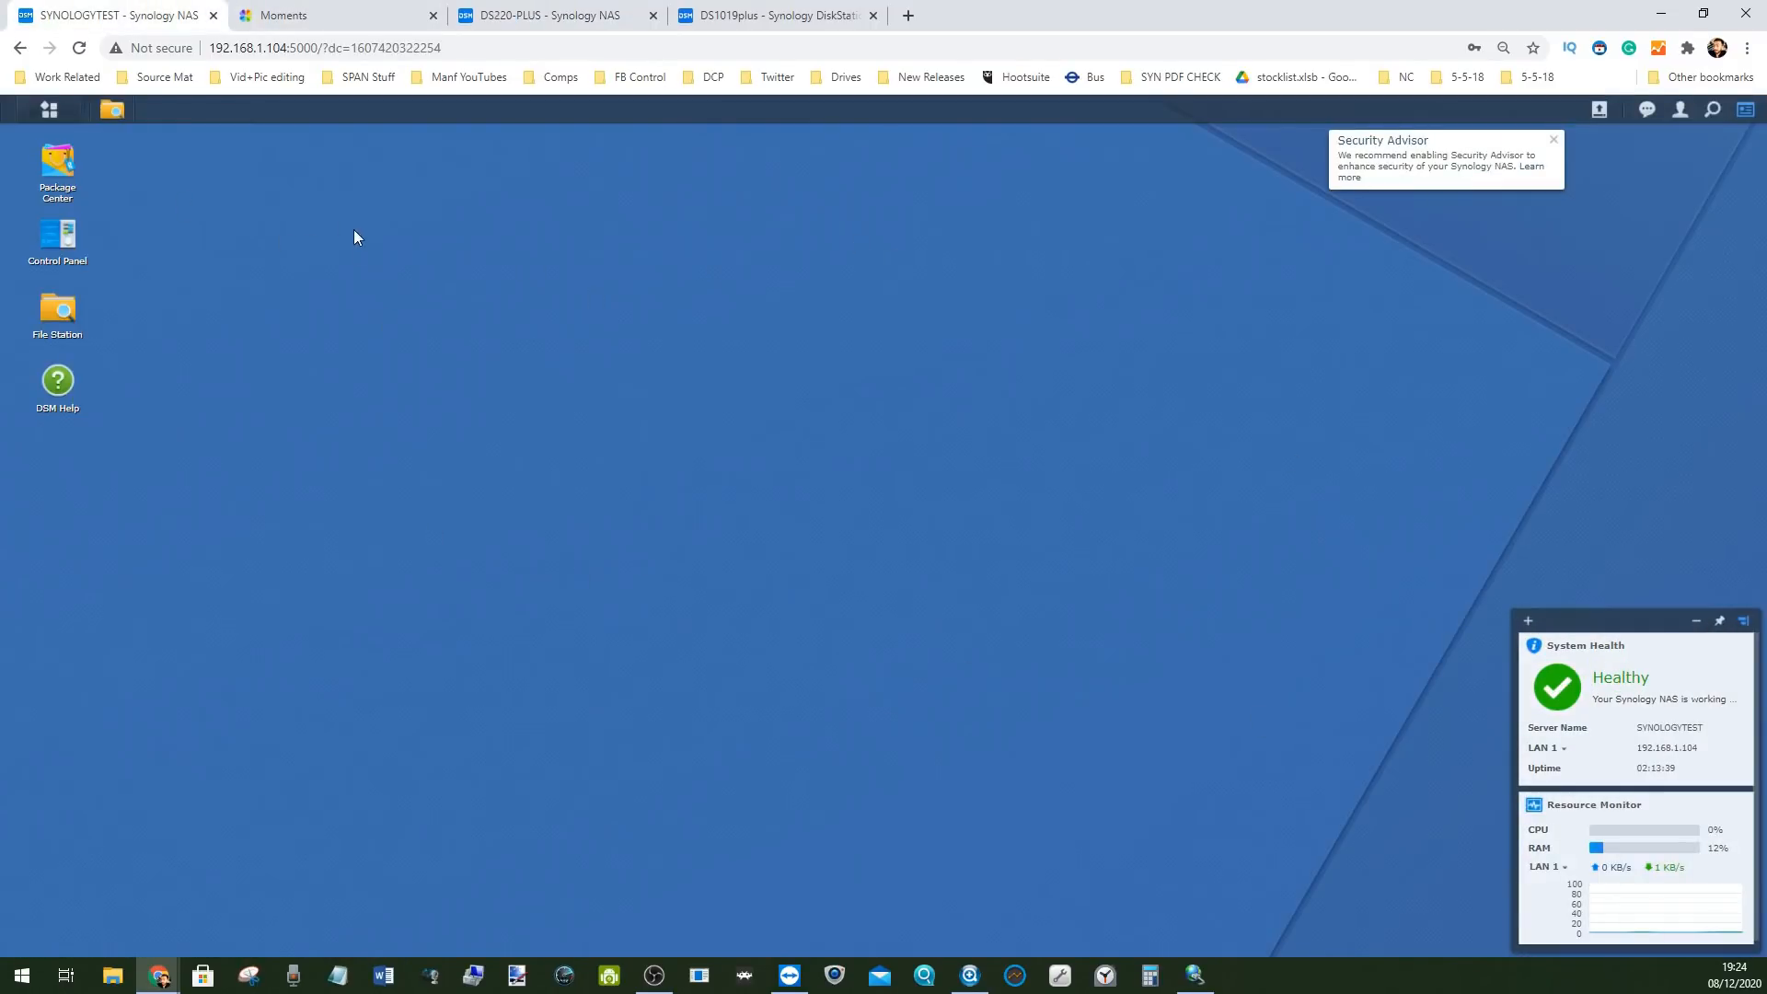
{"action": "left_click", "coordinate": [550, 15]}
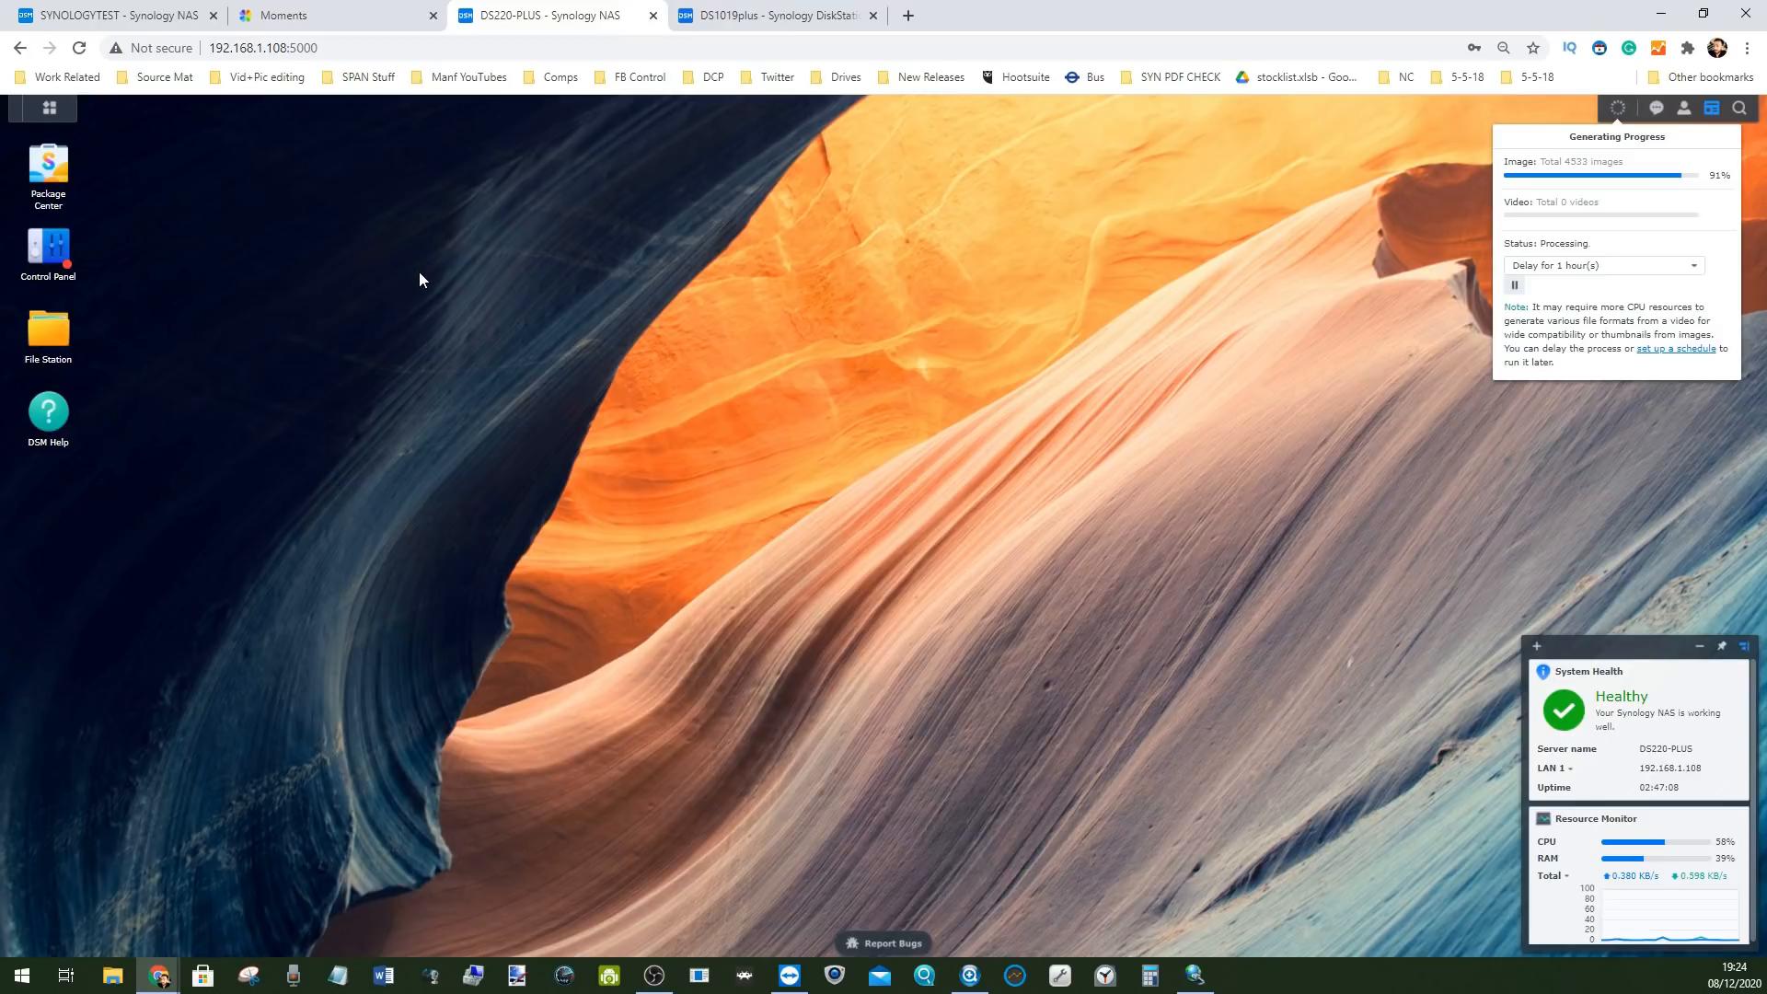
{"action": "left_click", "coordinate": [33, 109]}
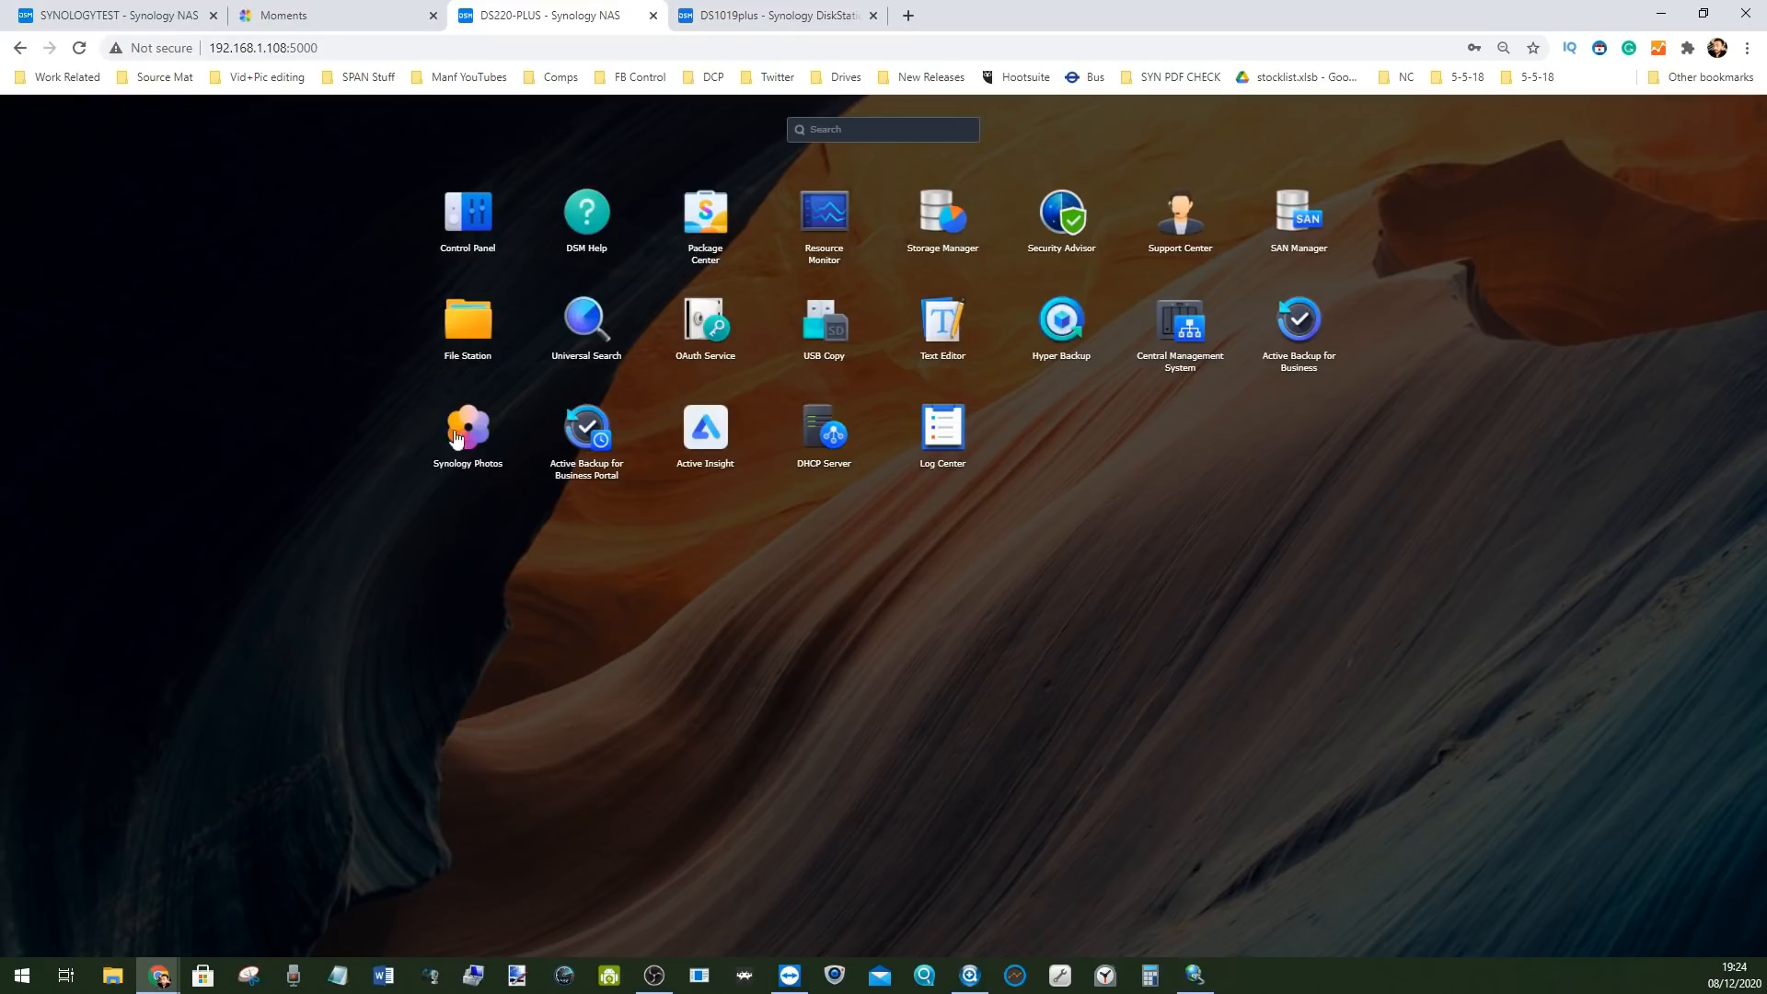
Check the Moments and SYNOLOGYTEST tabs, close the DS220-PLUS app list, then go to DS1019plus sign-in
{"action": "left_click", "coordinate": [304, 15]}
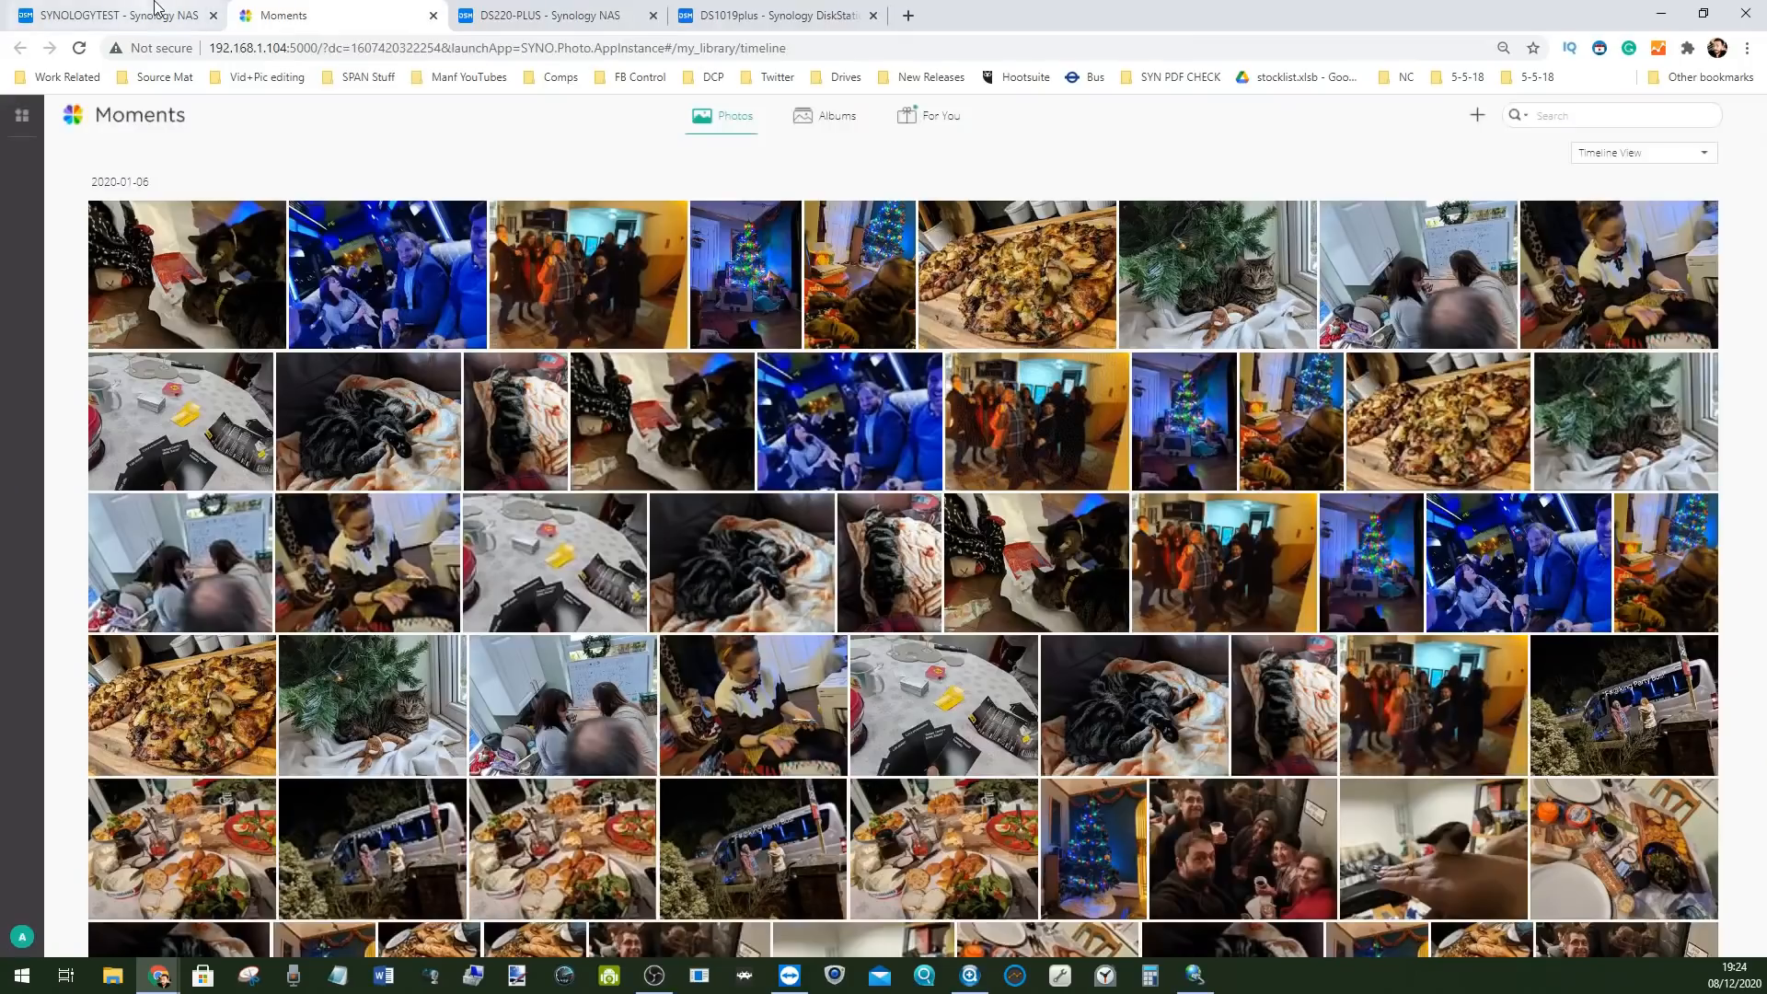
{"action": "left_click", "coordinate": [149, 12]}
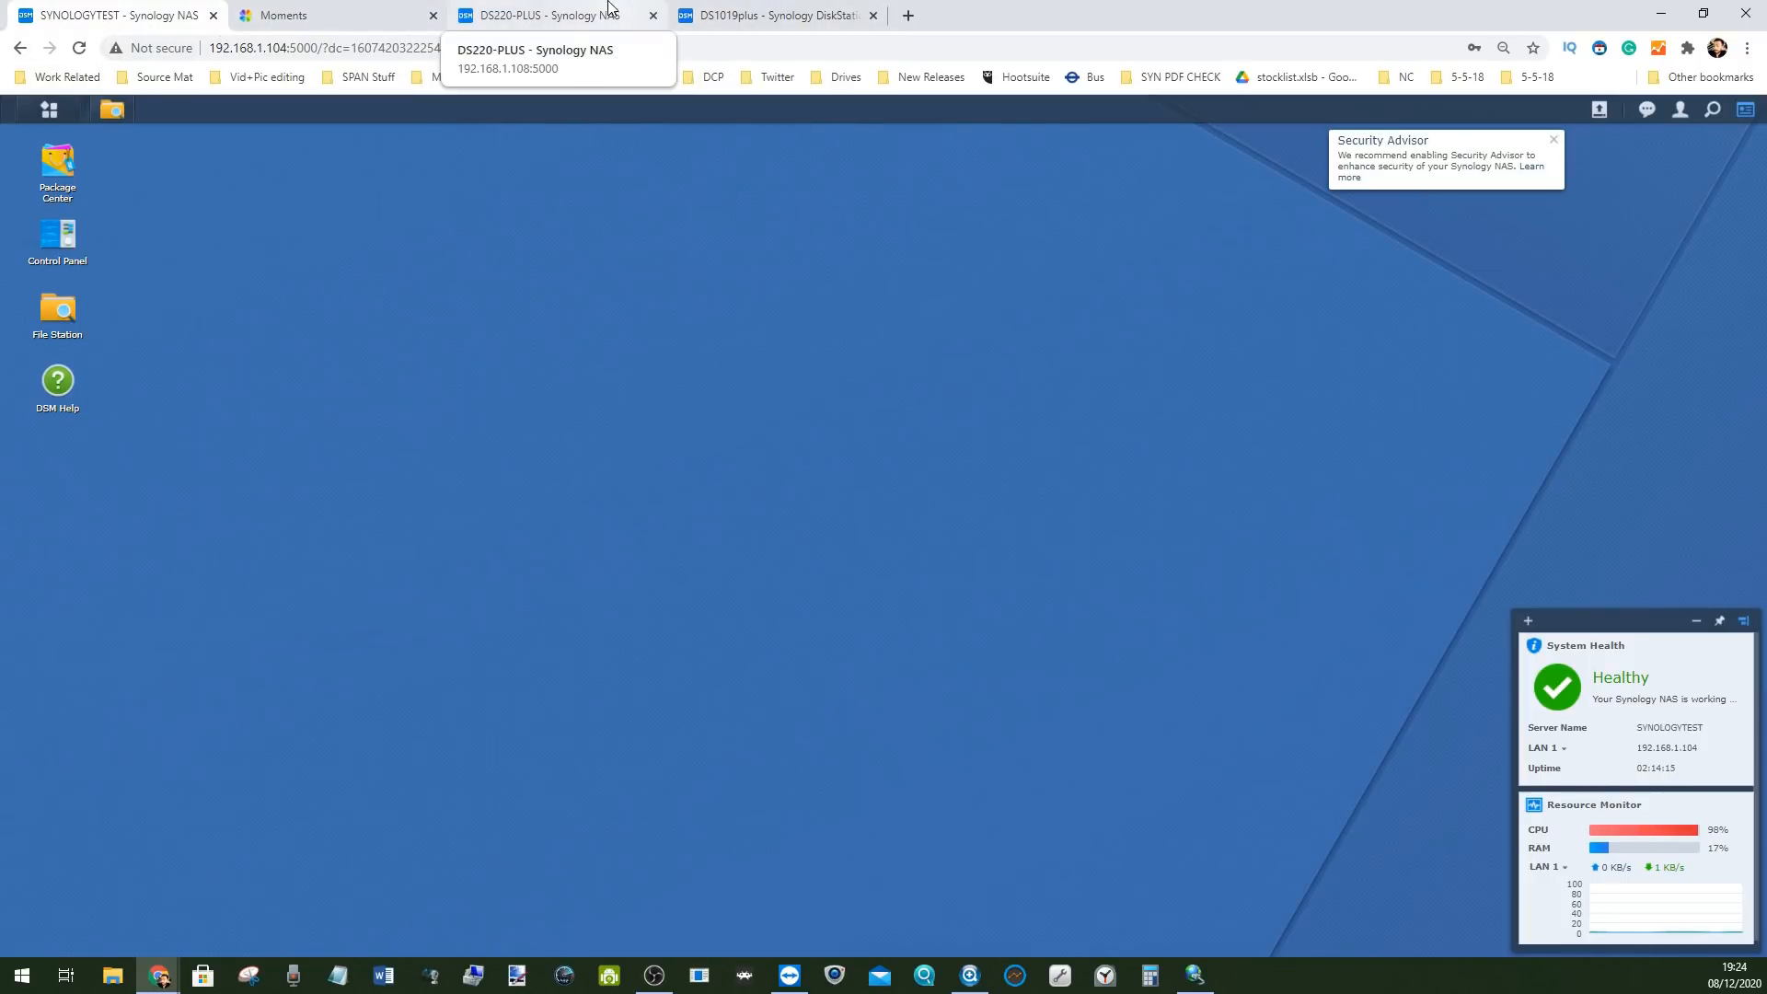
{"action": "left_click", "coordinate": [611, 11]}
{"action": "left_click", "coordinate": [1095, 540]}
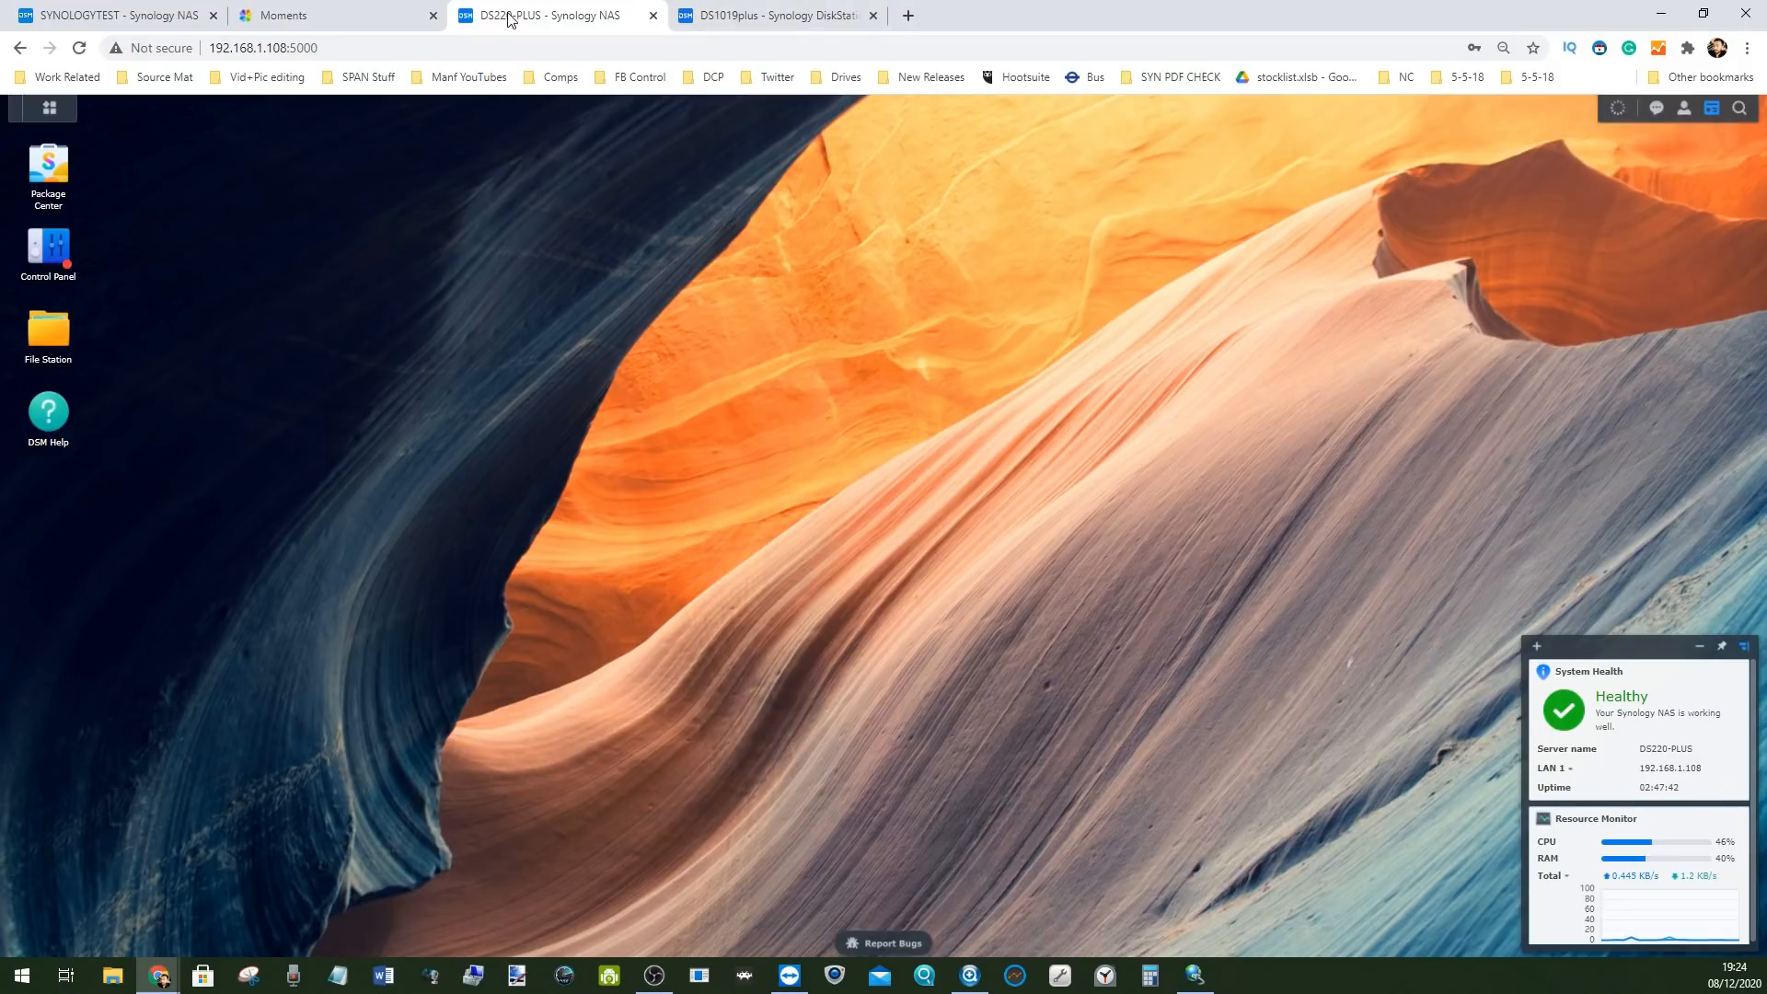
{"action": "left_click", "coordinate": [745, 16]}
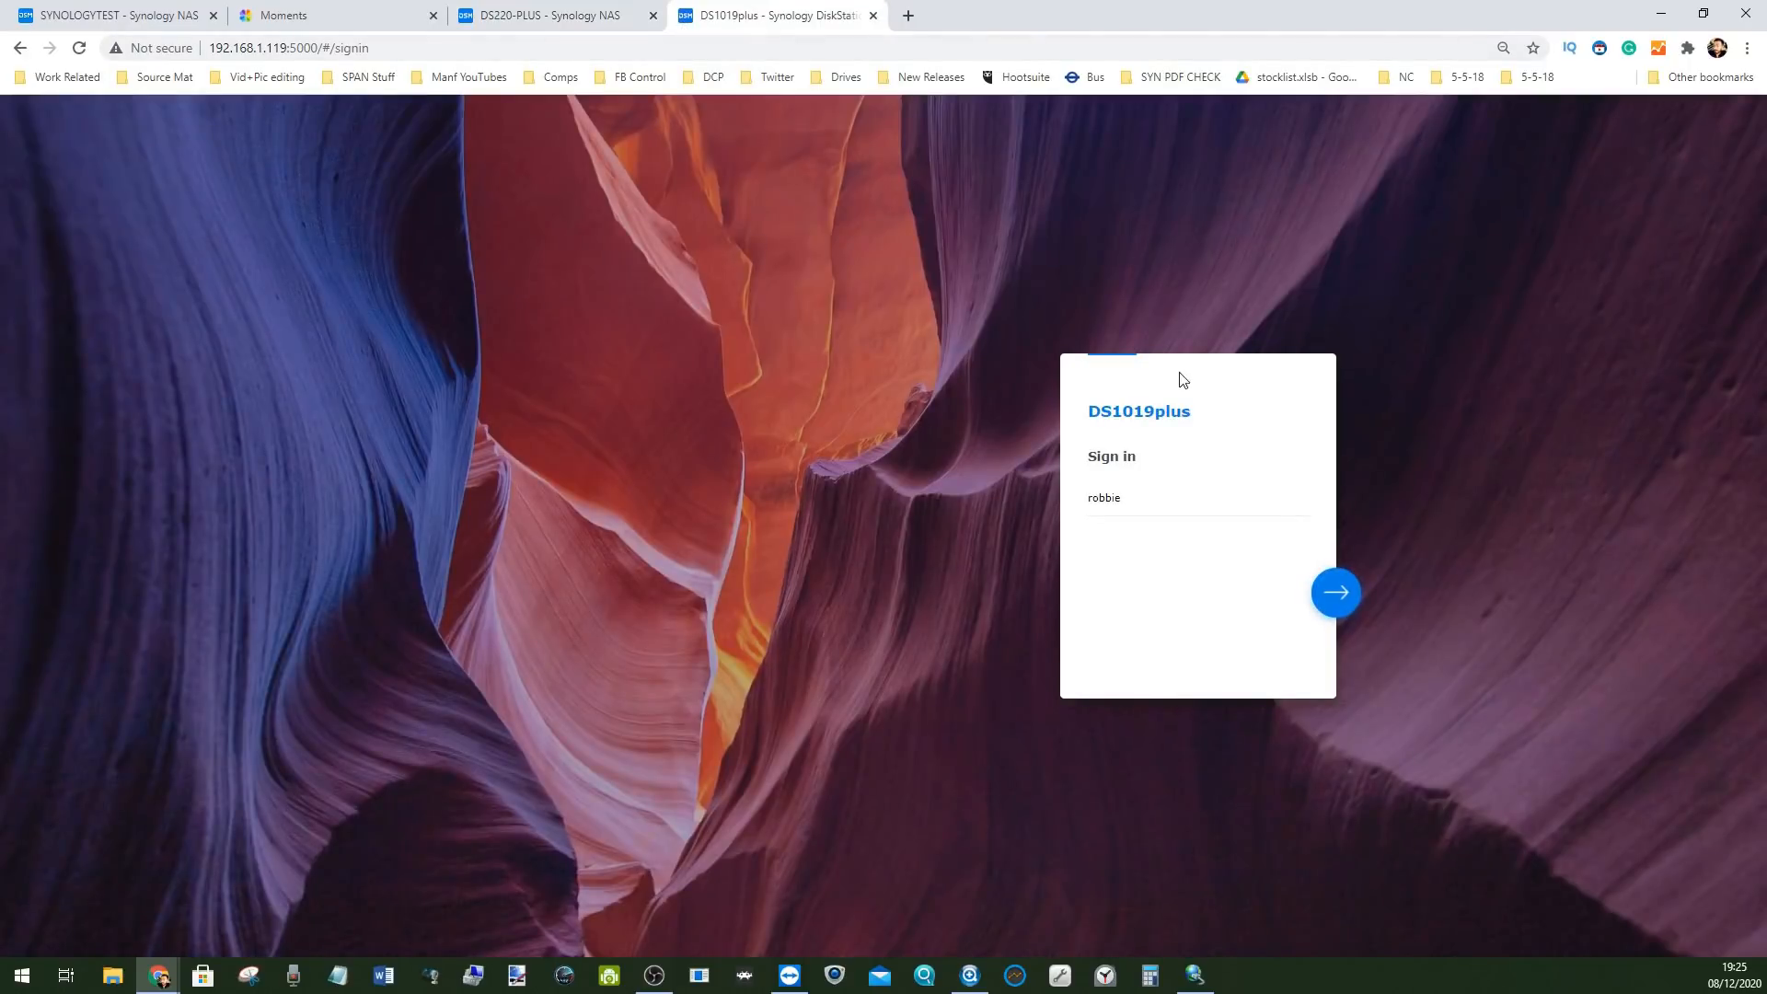
Check DS220-PLUS thumbnail generation progress, then sign in to DS1019plus with Stay signed in ticked
{"action": "left_click", "coordinate": [504, 9]}
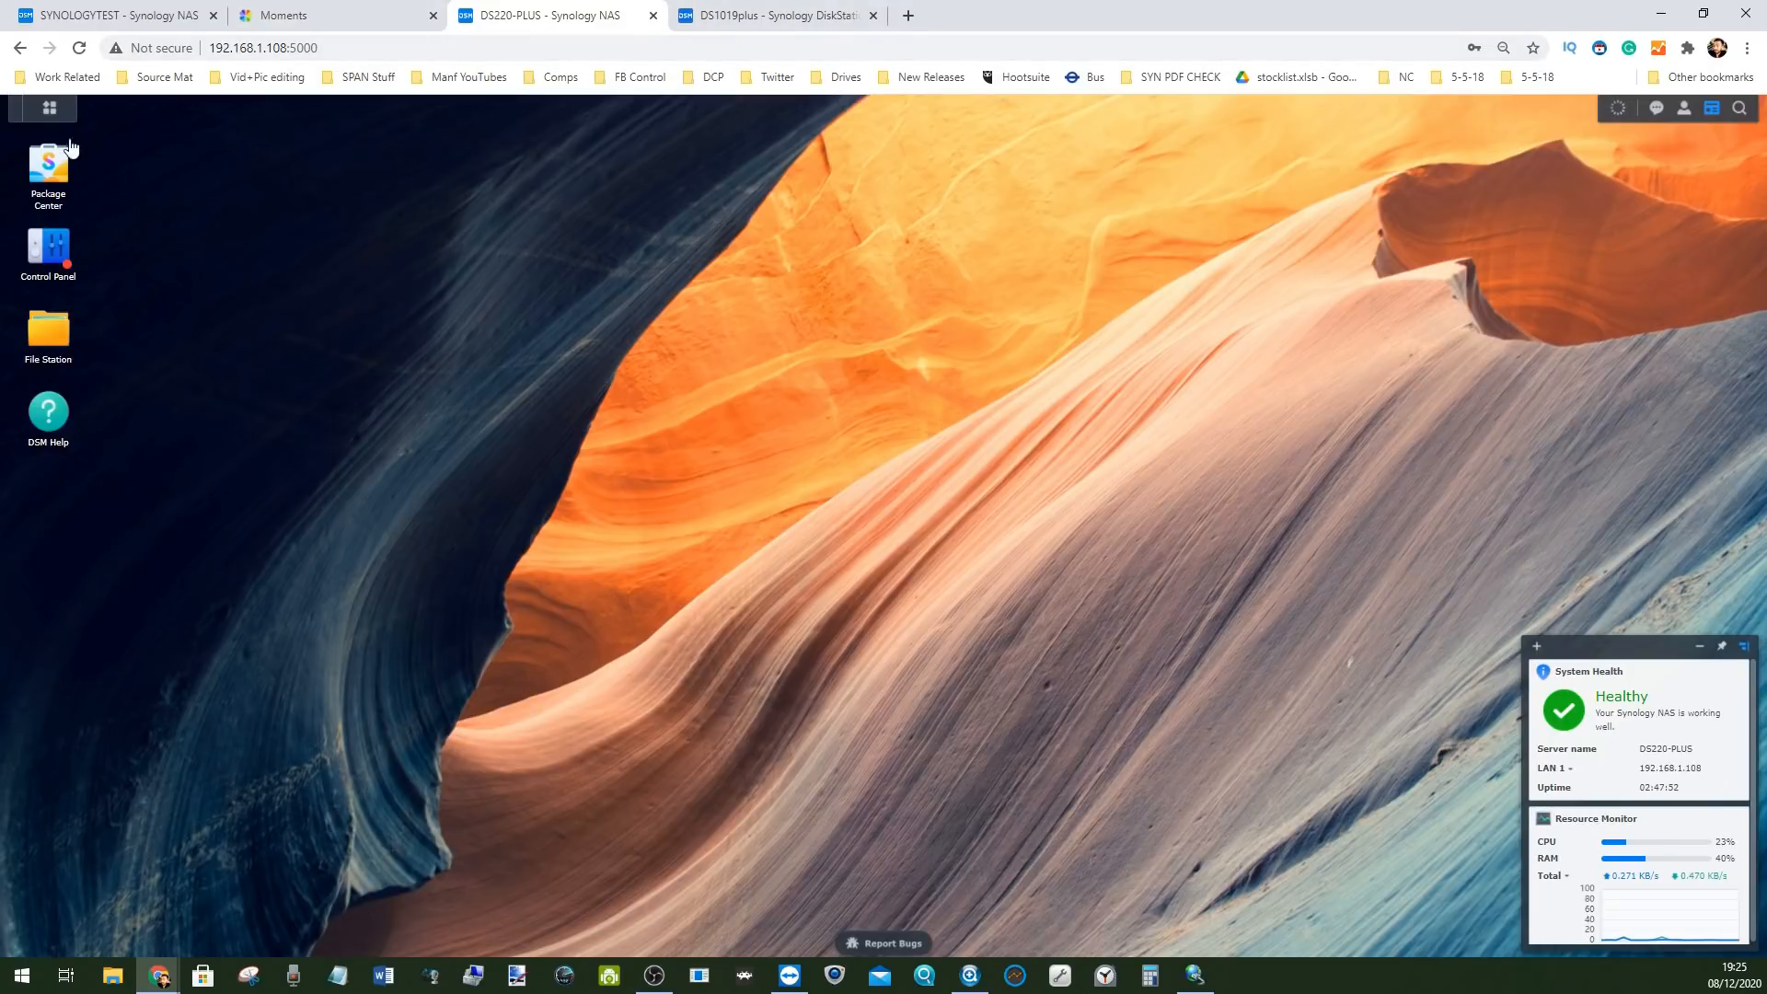
{"action": "left_click", "coordinate": [1618, 108]}
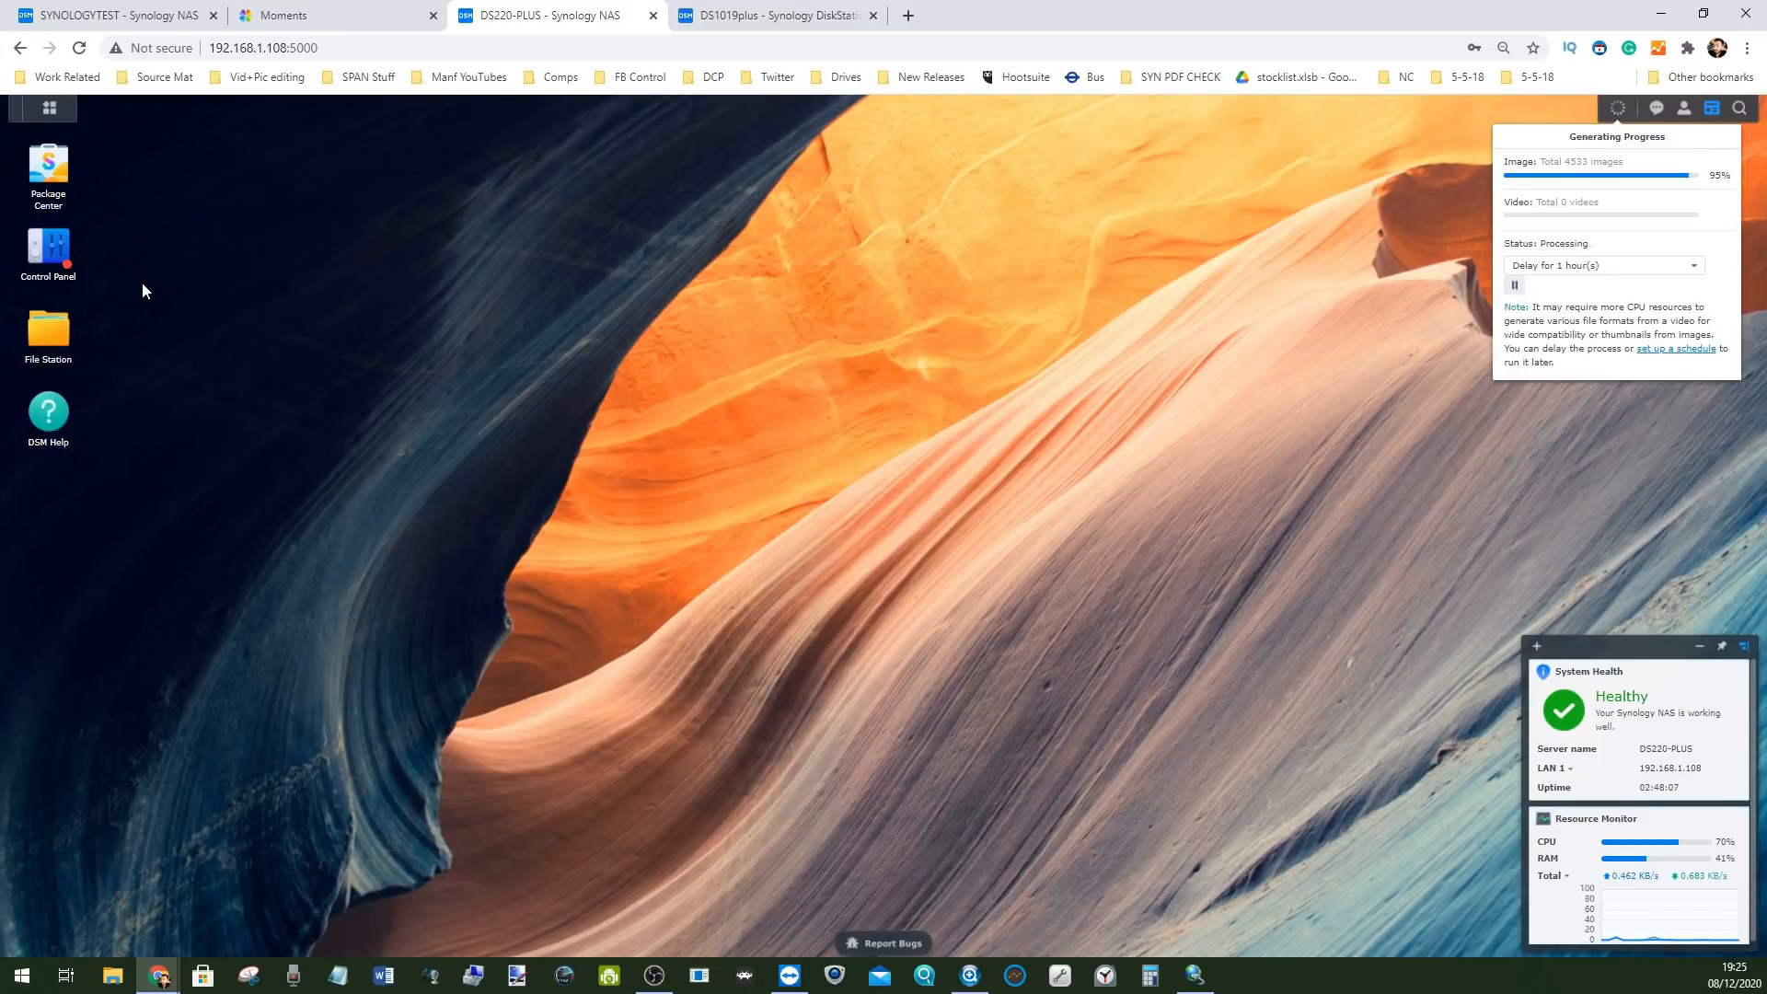
{"action": "left_click", "coordinate": [740, 7]}
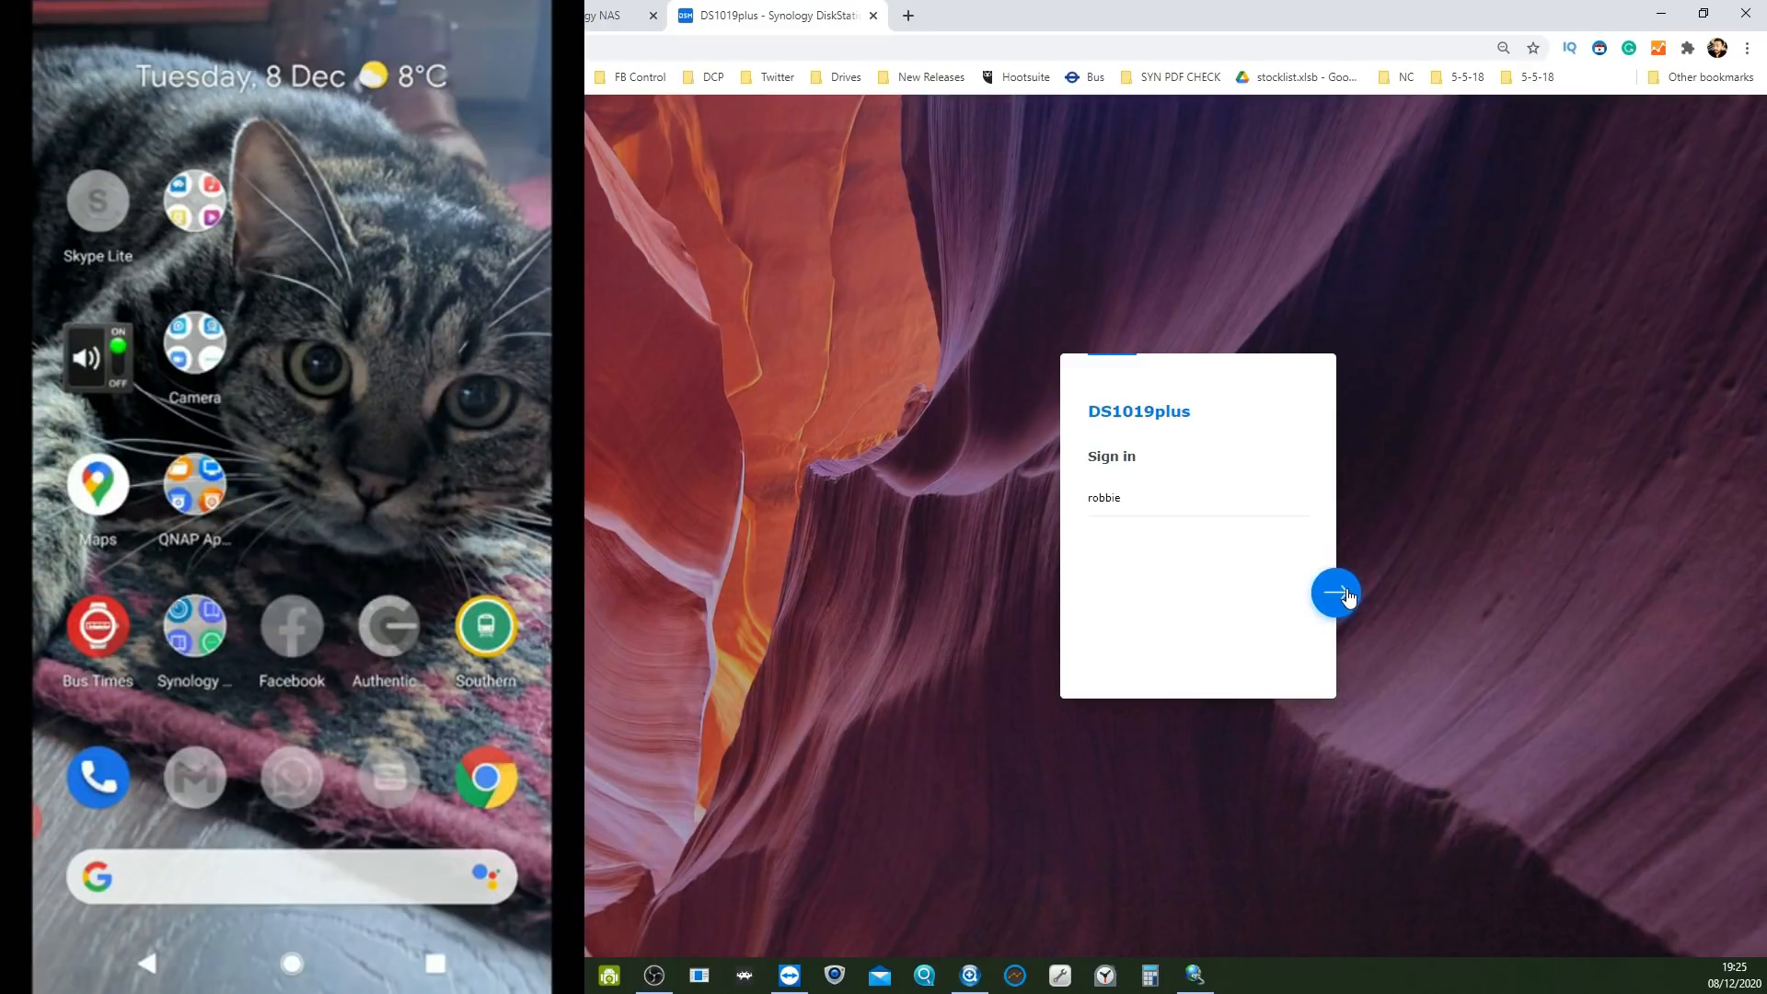
{"action": "left_click", "coordinate": [1336, 593]}
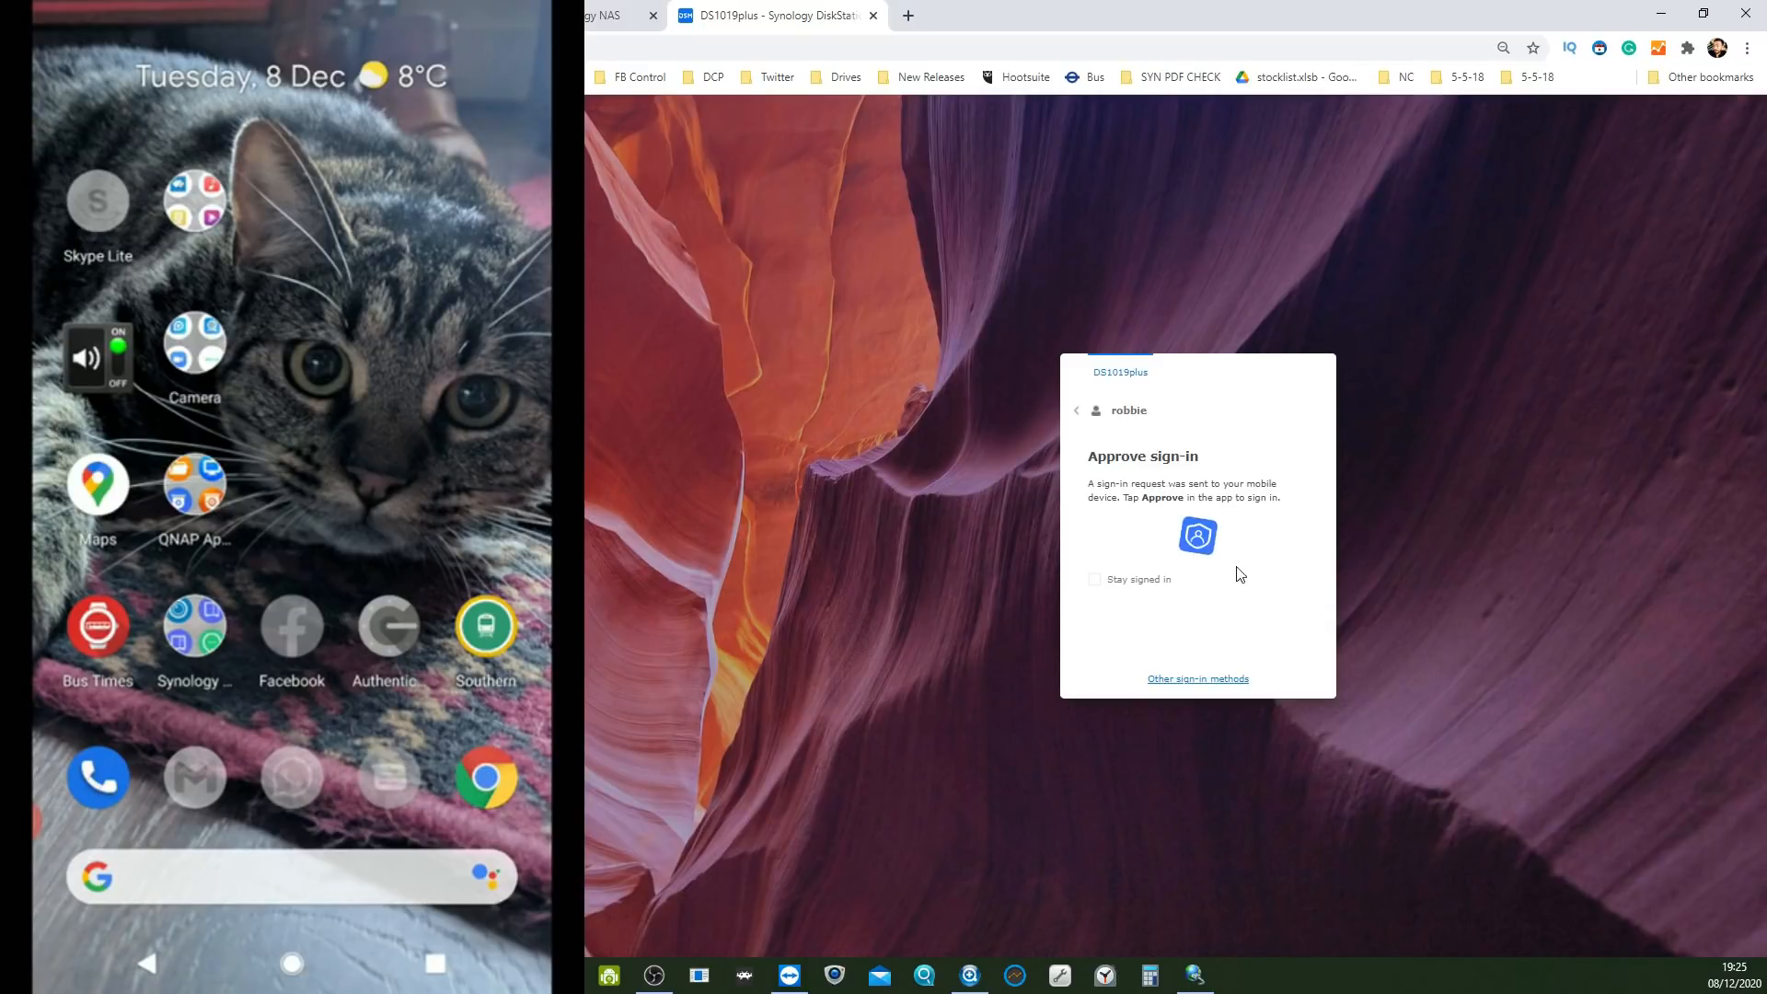
{"action": "left_click", "coordinate": [1155, 580]}
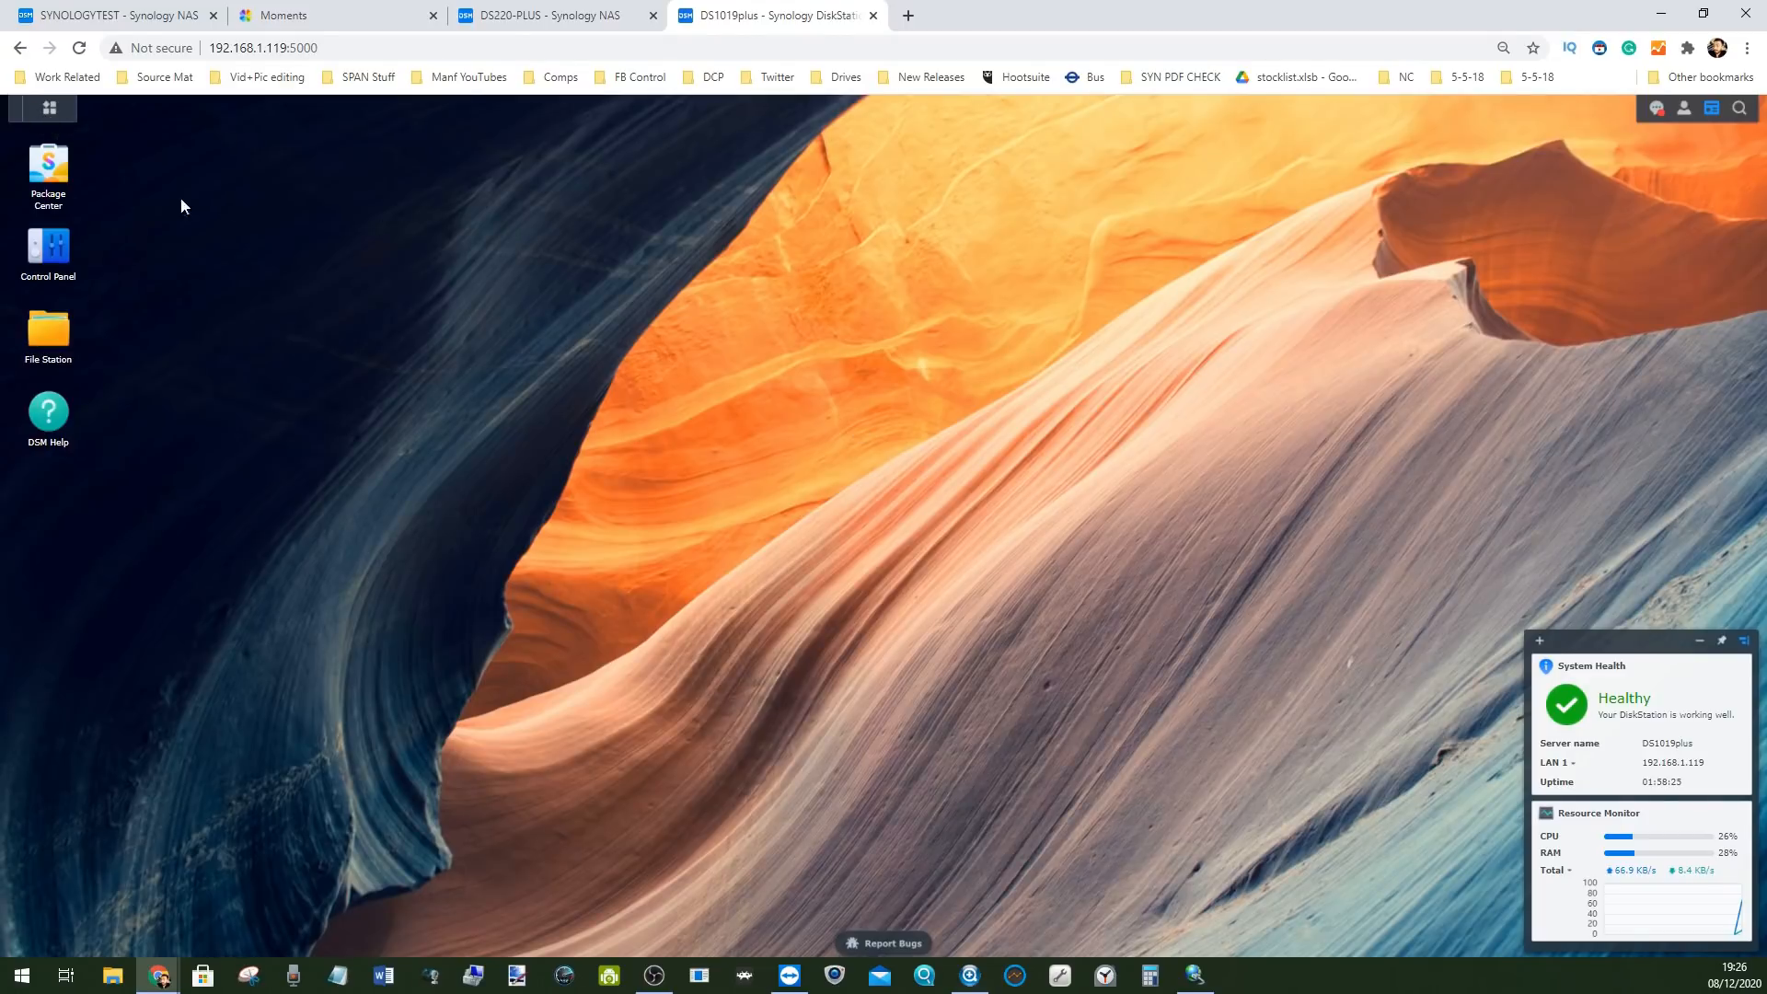
Open the Personal account settings and scroll down to the Sign-in Method section
{"action": "left_click", "coordinate": [1685, 108]}
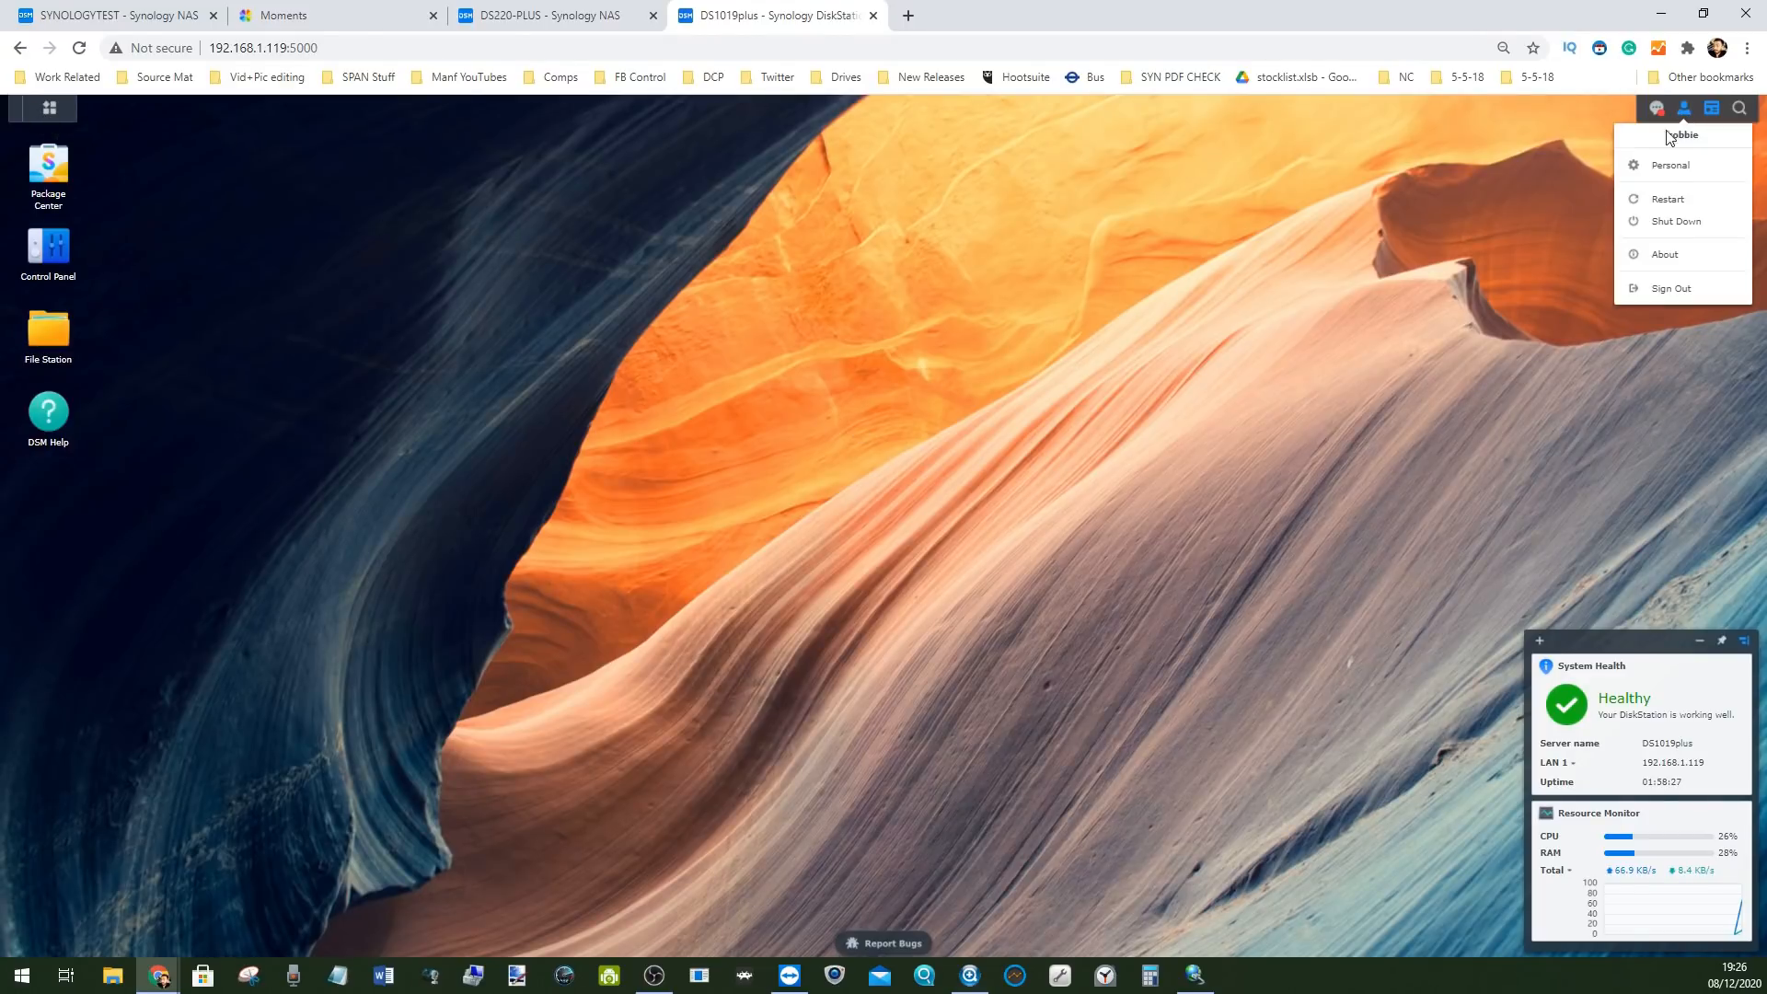
{"action": "left_click", "coordinate": [1665, 172]}
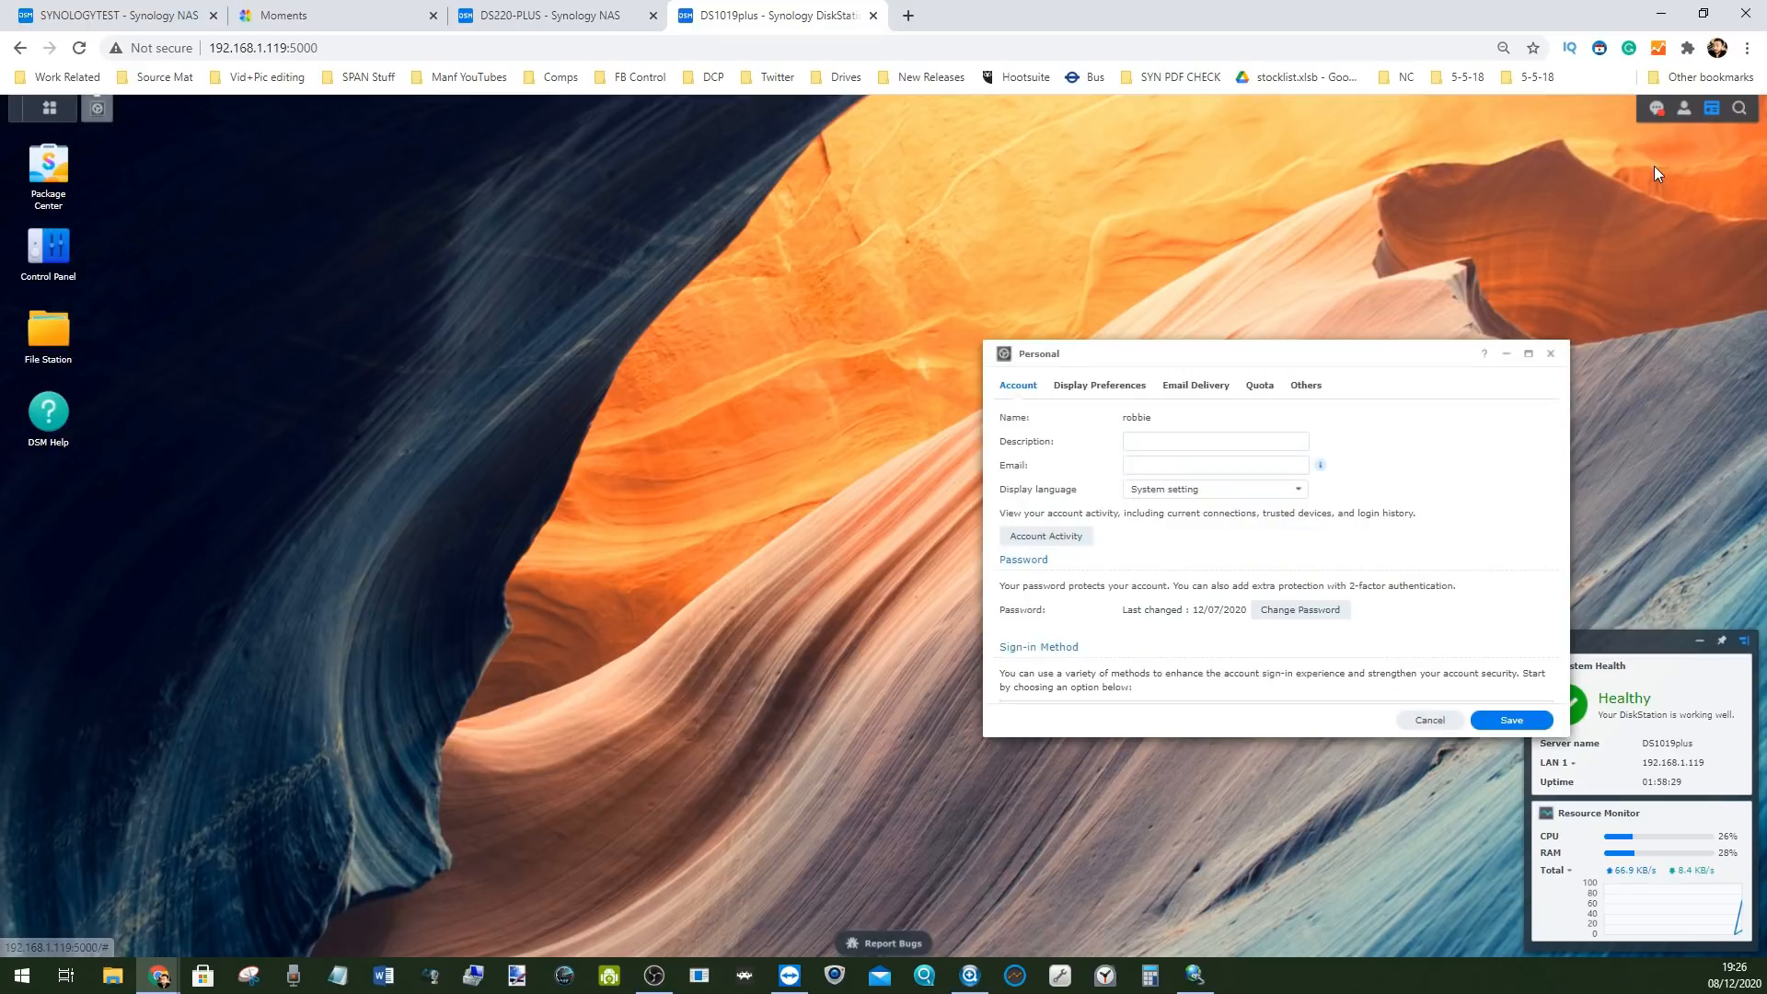
{"action": "left_click", "coordinate": [1550, 353]}
{"action": "left_click", "coordinate": [1683, 111]}
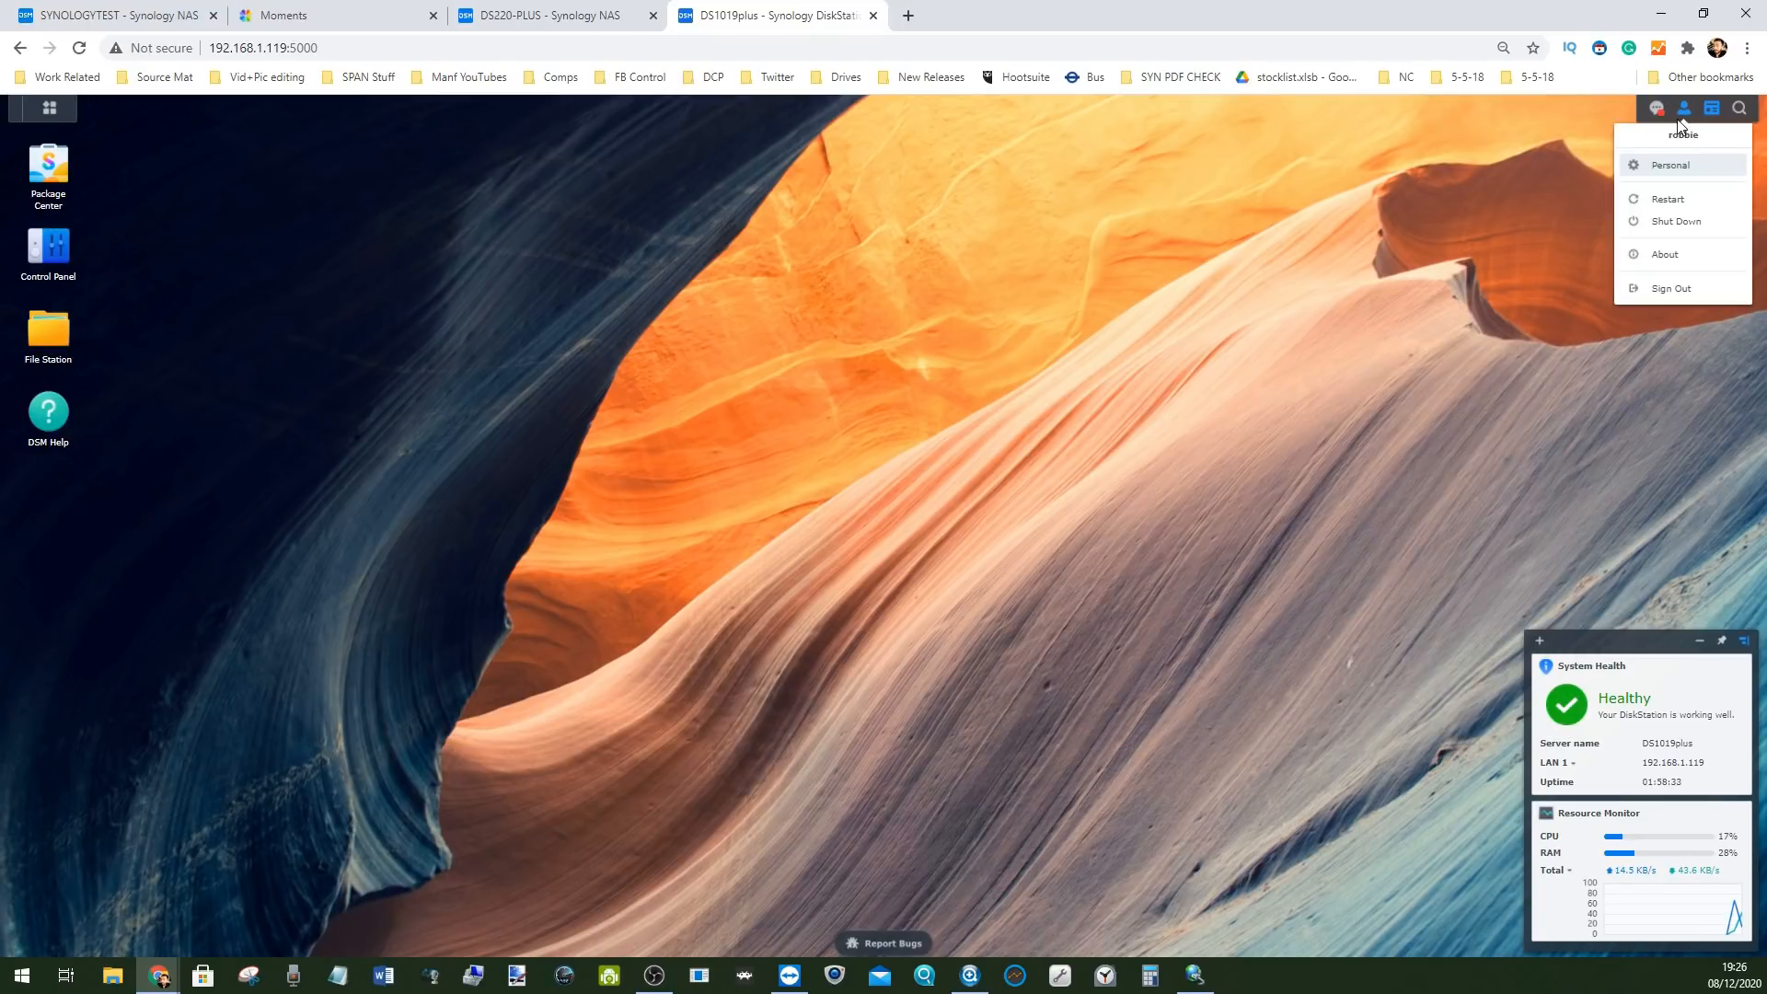
{"action": "left_click", "coordinate": [1657, 163]}
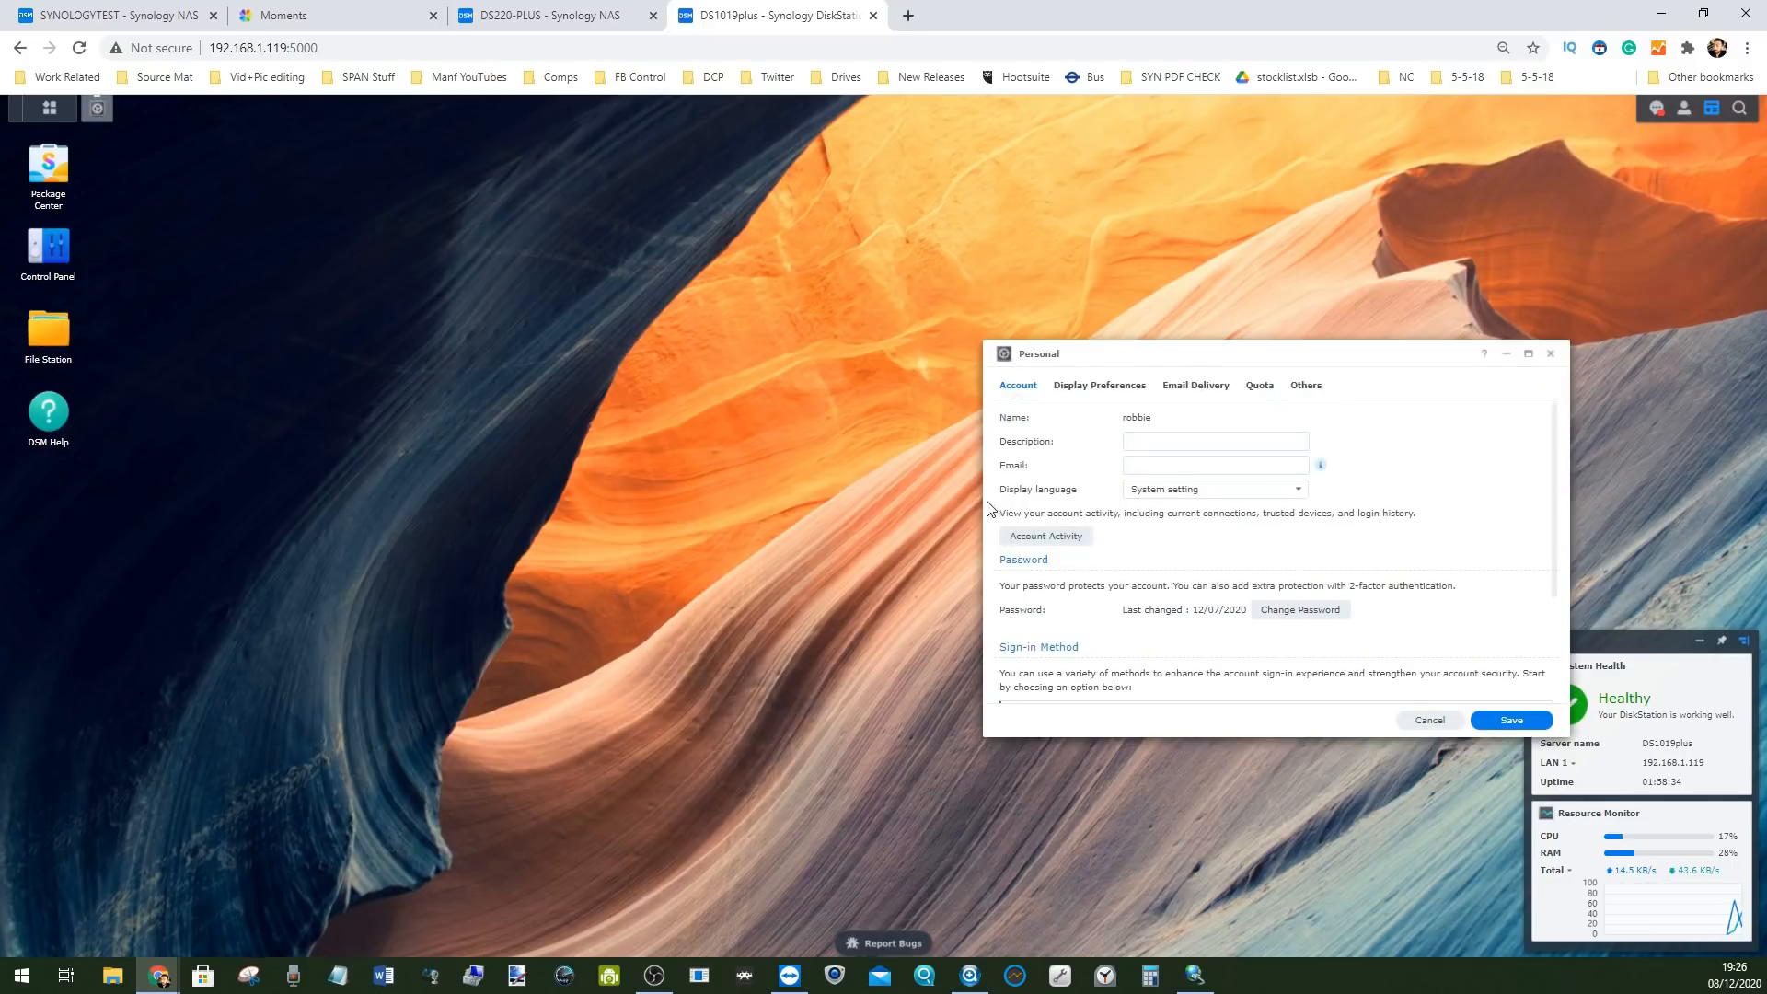
{"action": "scroll", "coordinate": [1065, 513], "scroll_direction": "down", "scroll_amount": 3}
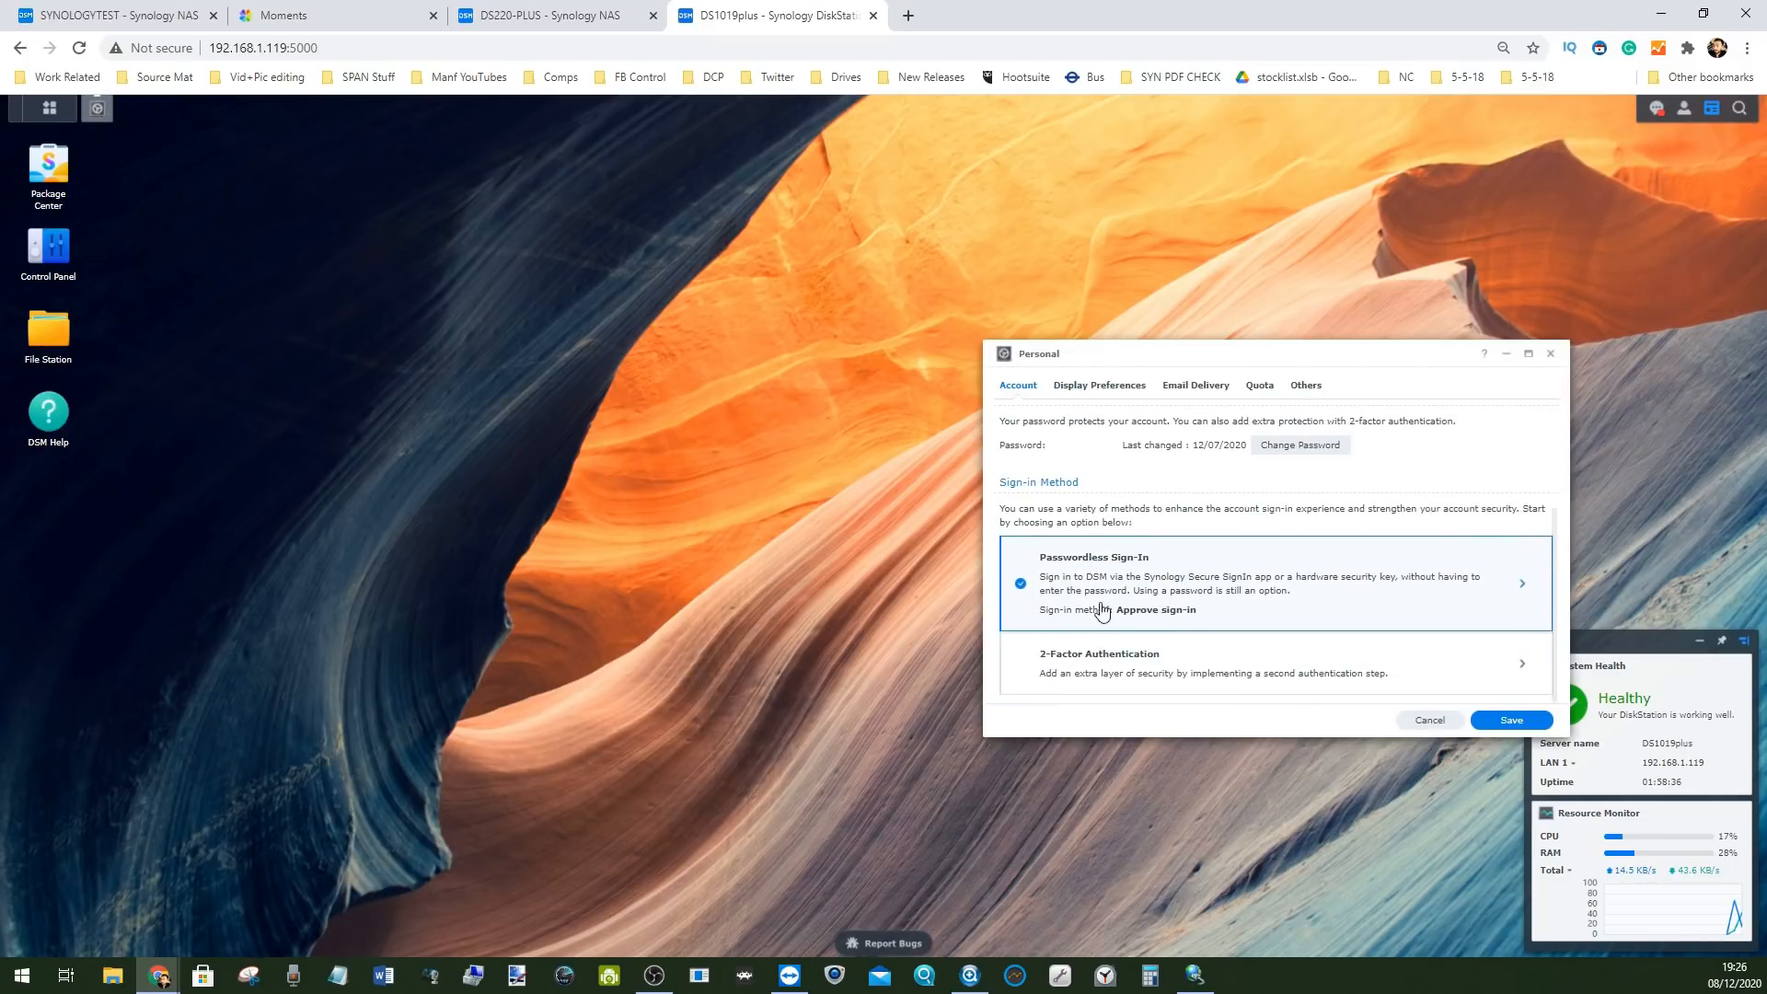
Turn off passwordless sign-in for the Google Pixel 2 XL after confirming the password, then close Personal
{"action": "left_click", "coordinate": [1109, 572]}
{"action": "left_click", "coordinate": [1293, 557]}
{"action": "key", "text": "BackSpace"}
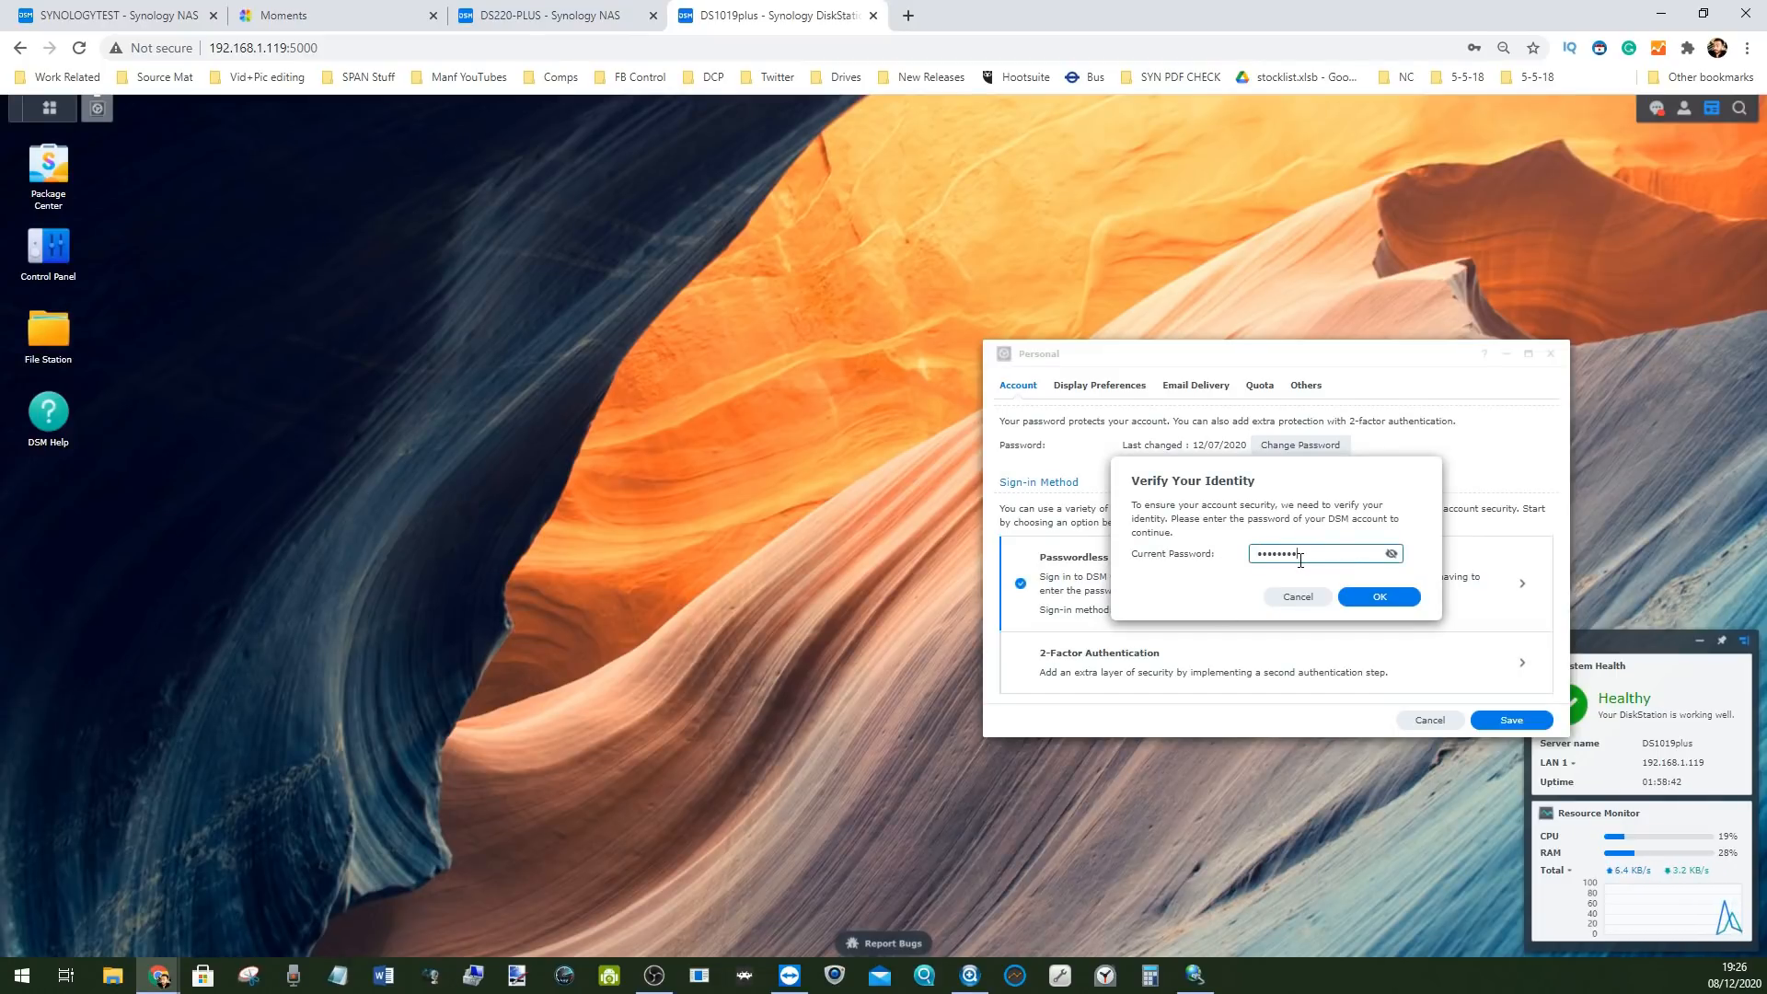
{"action": "left_click", "coordinate": [1380, 600]}
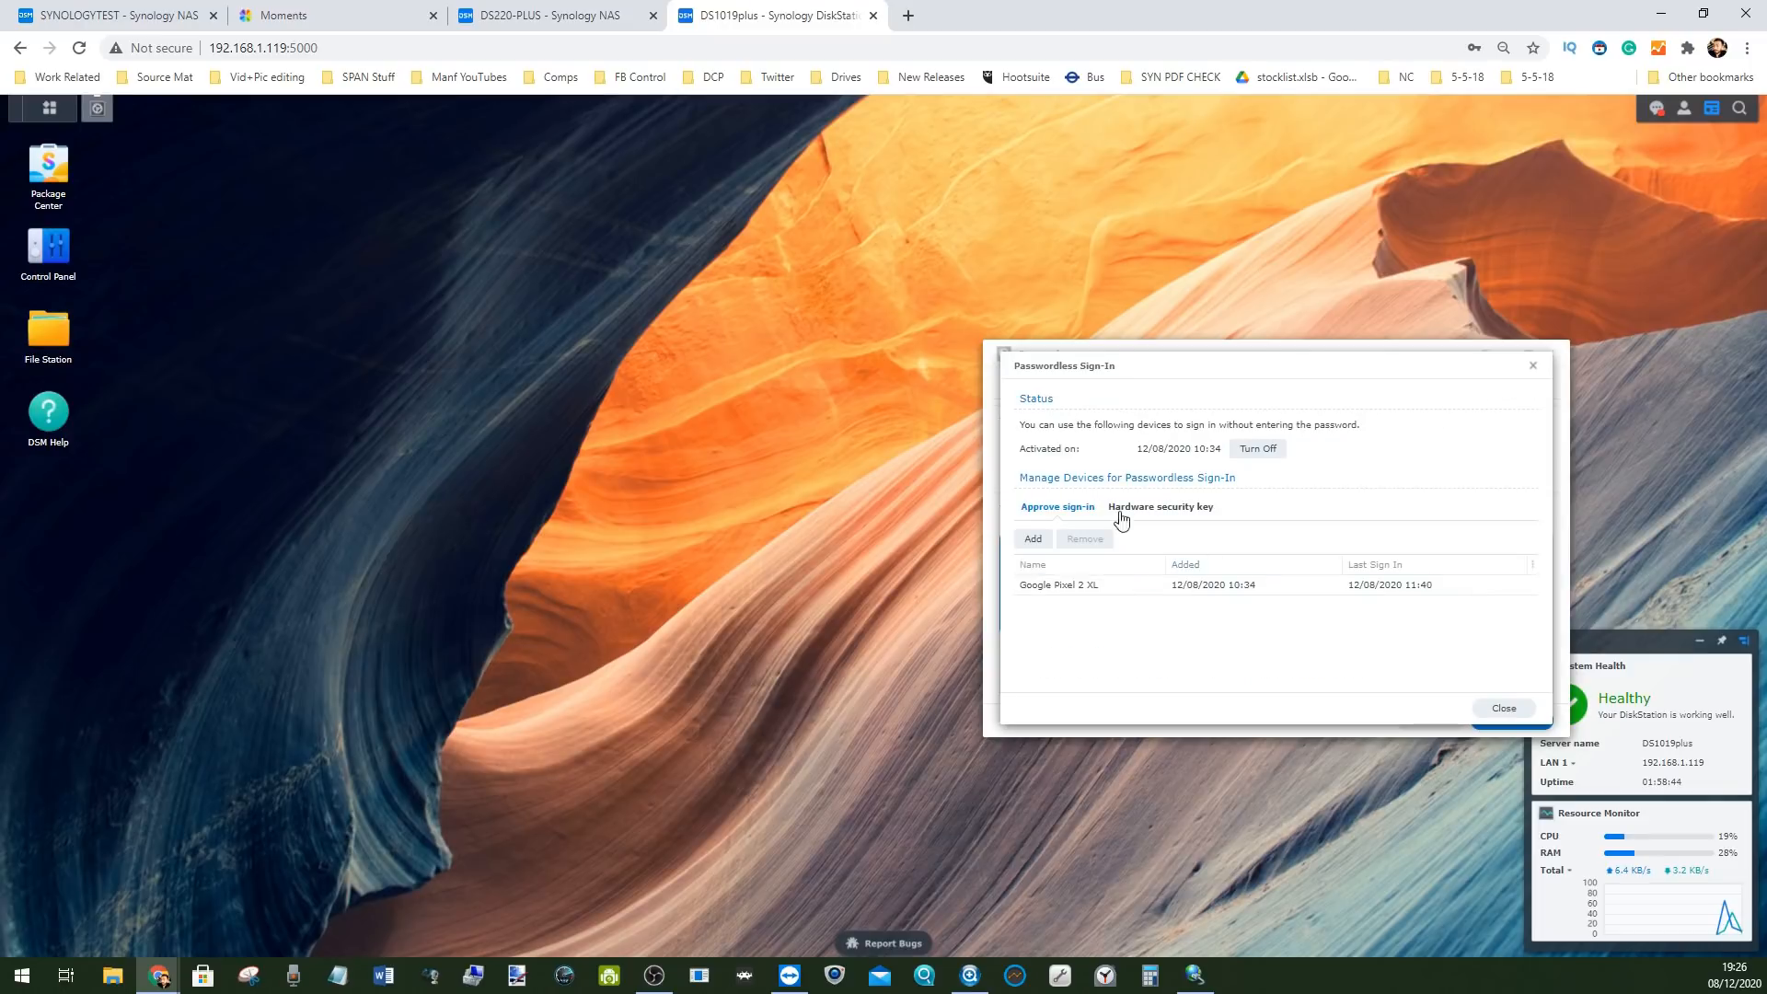
{"action": "left_click", "coordinate": [1068, 586]}
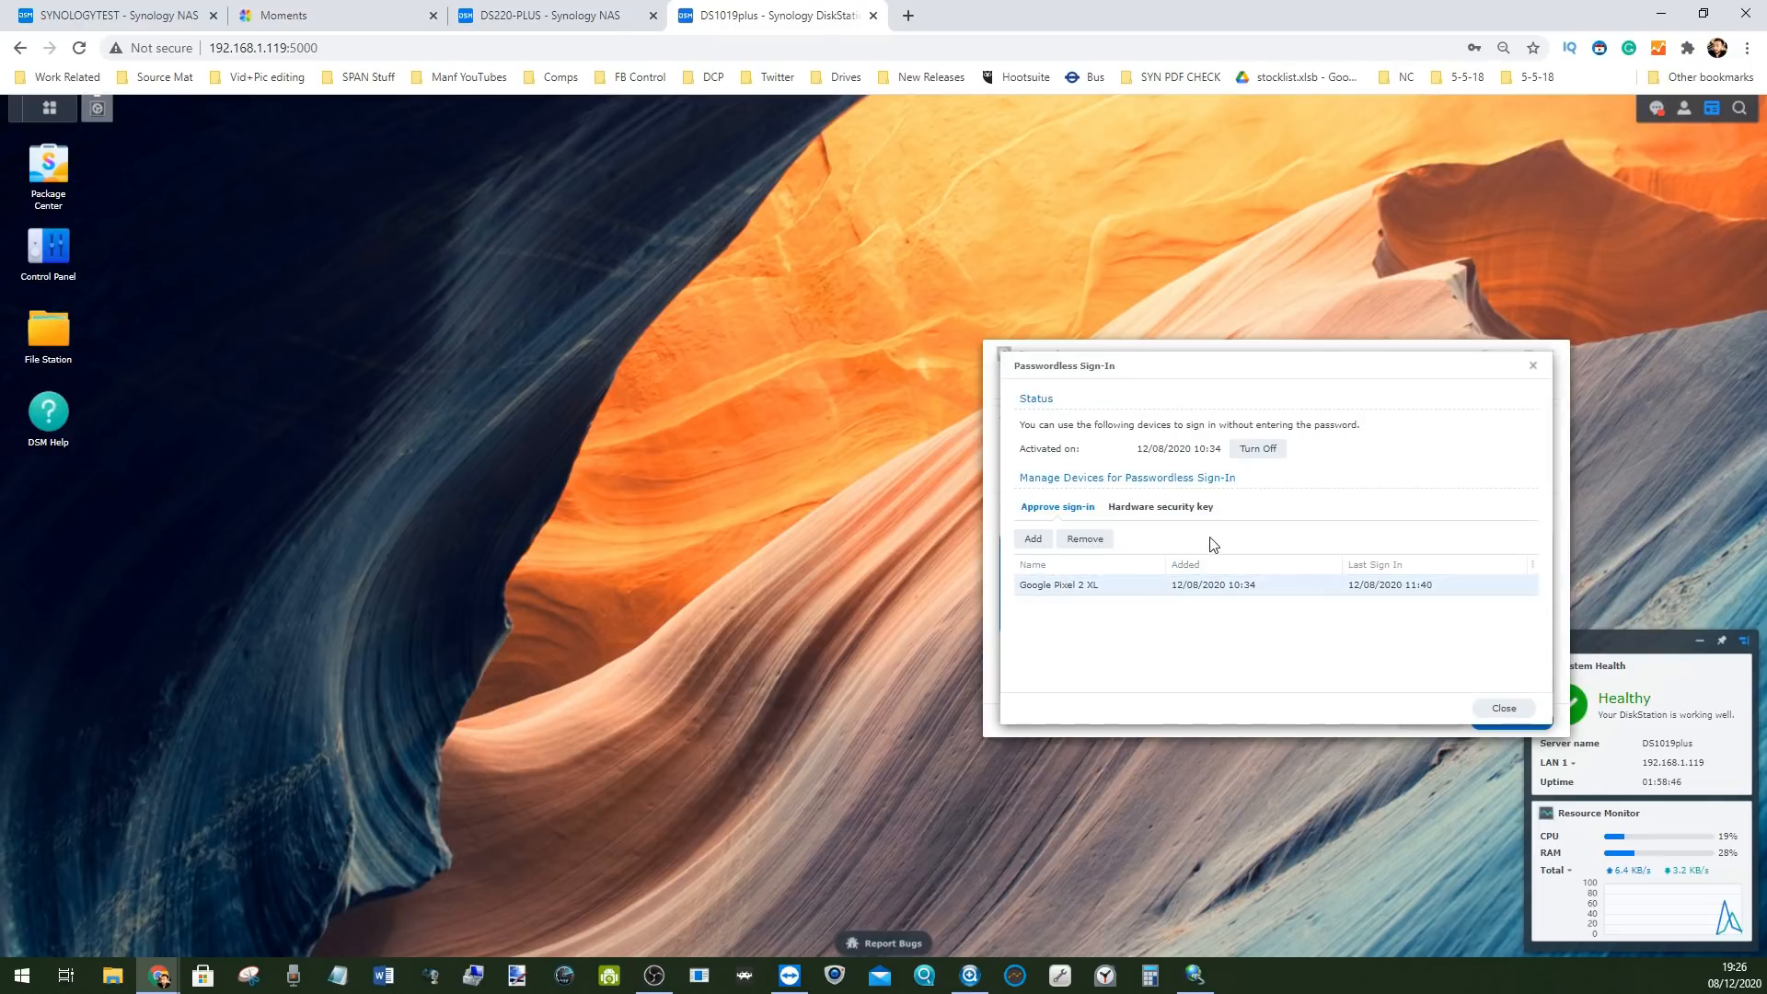
{"action": "left_click", "coordinate": [1258, 453]}
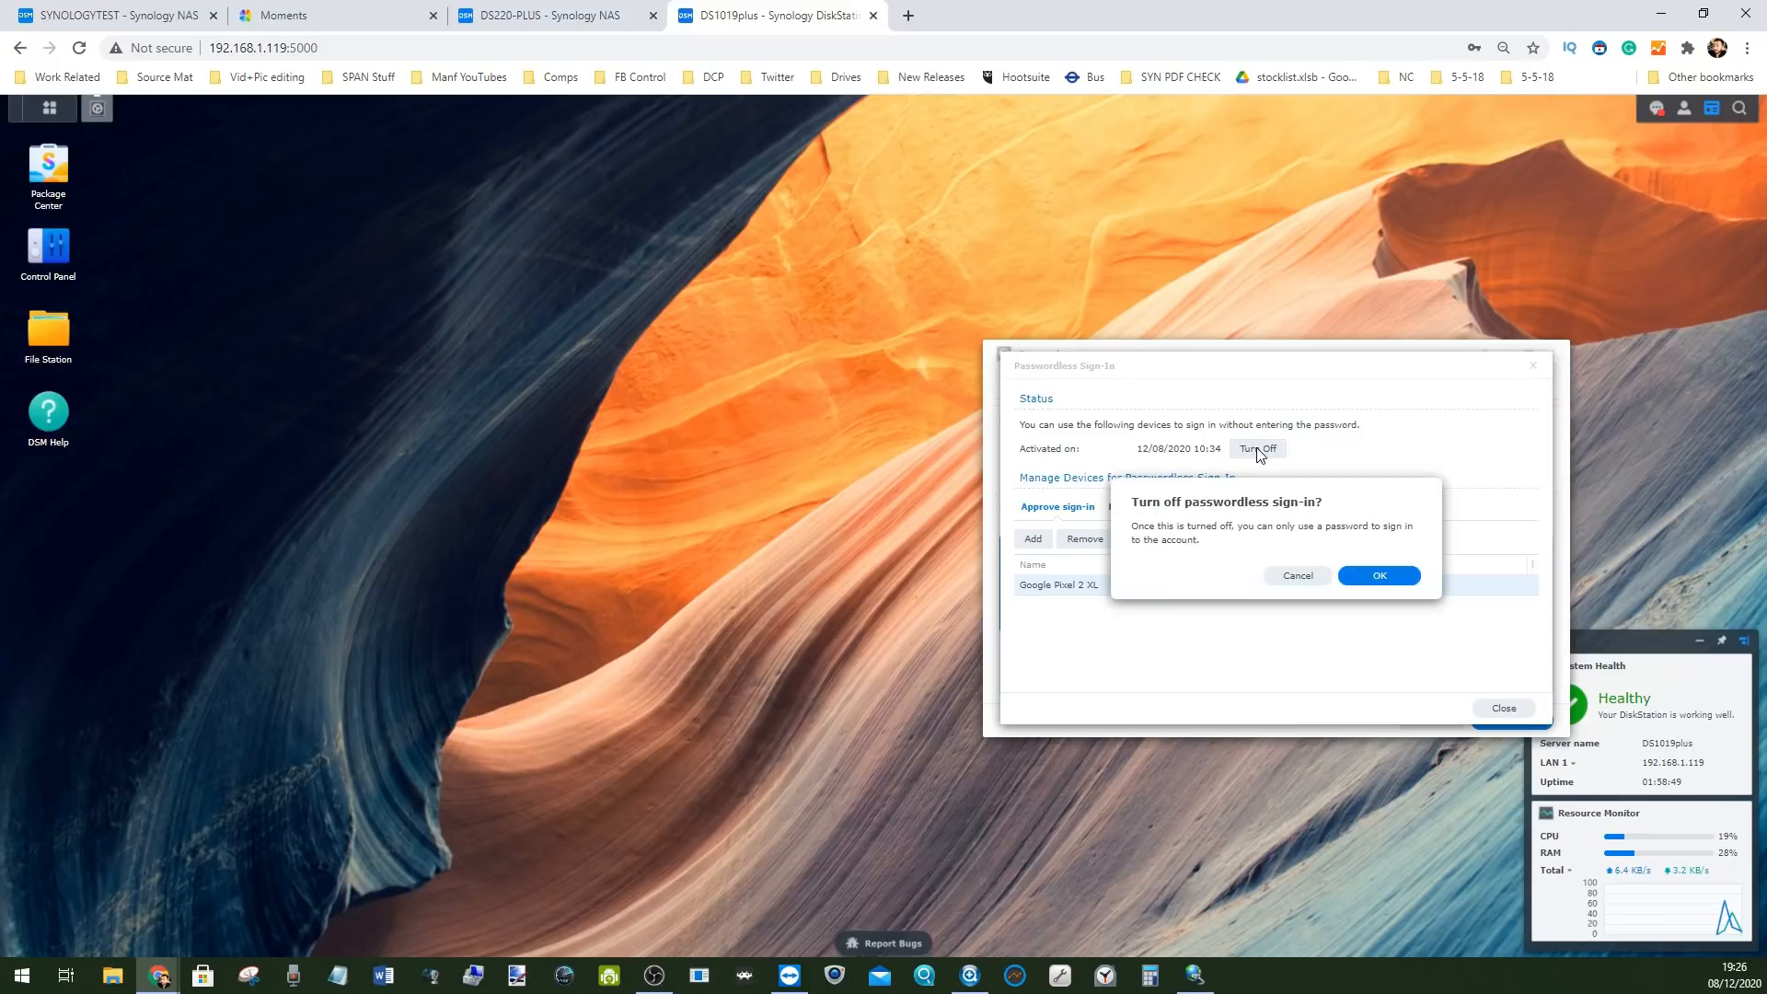
{"action": "left_click", "coordinate": [1379, 577]}
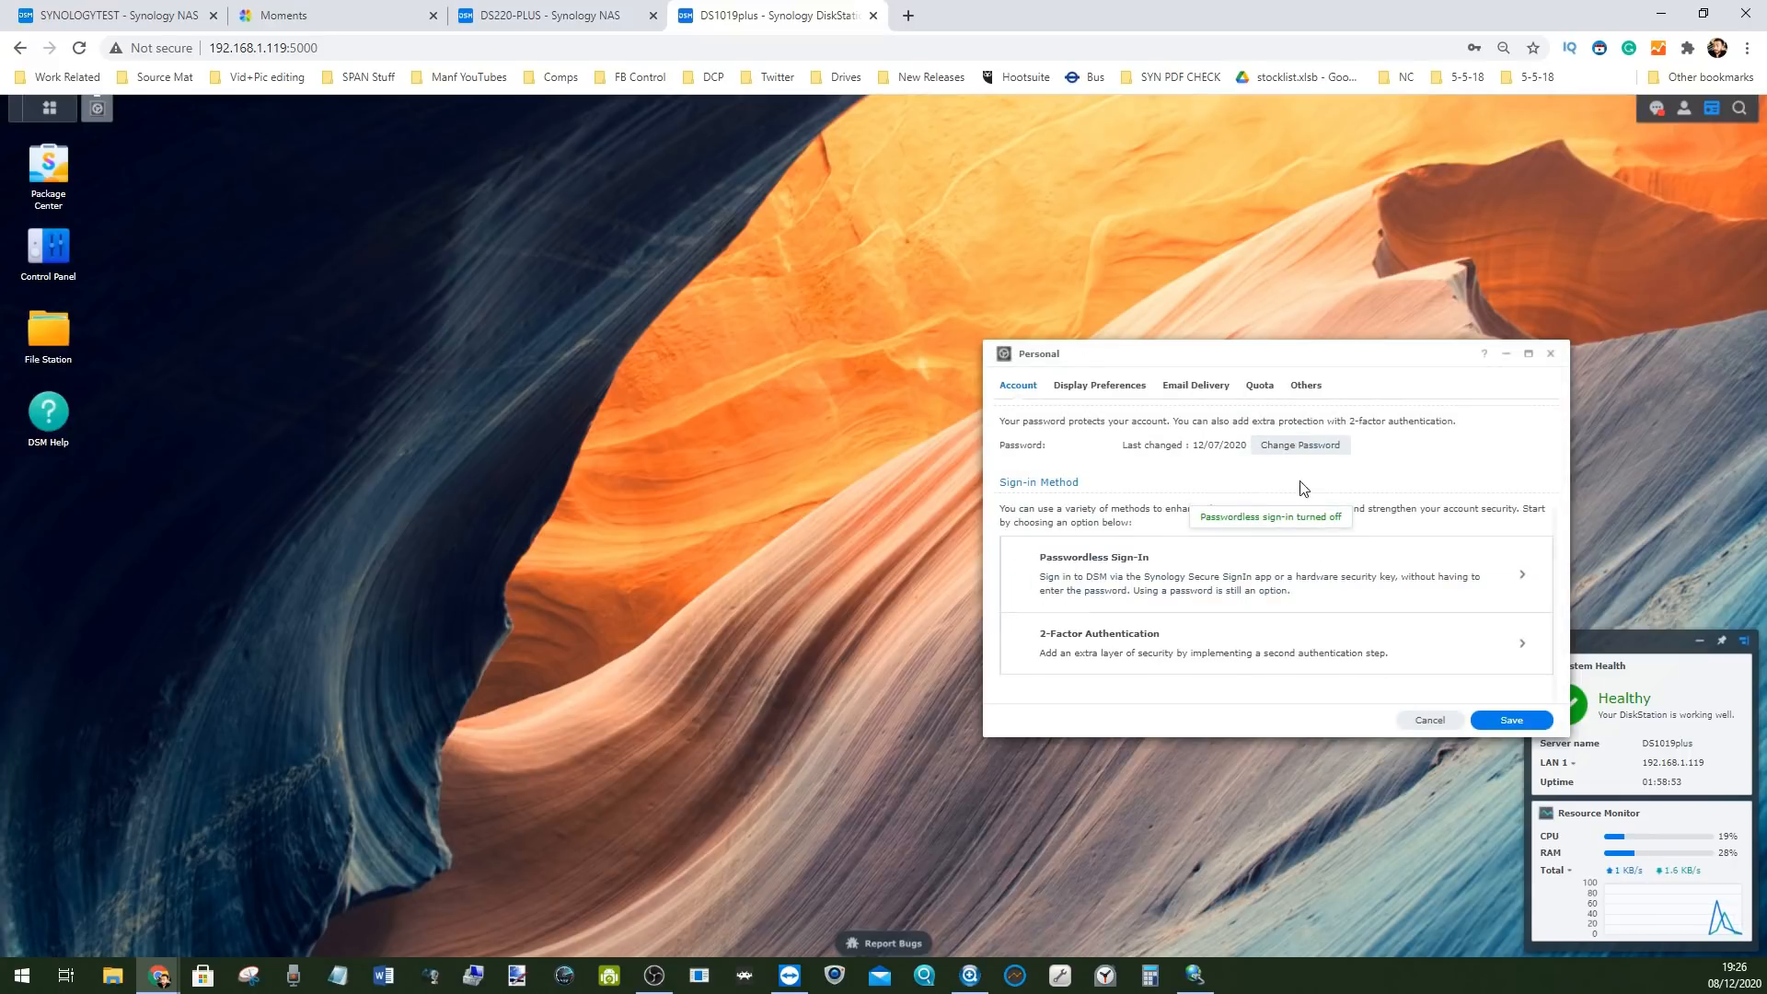
{"action": "left_click", "coordinate": [1551, 354]}
{"action": "left_click", "coordinate": [1683, 112]}
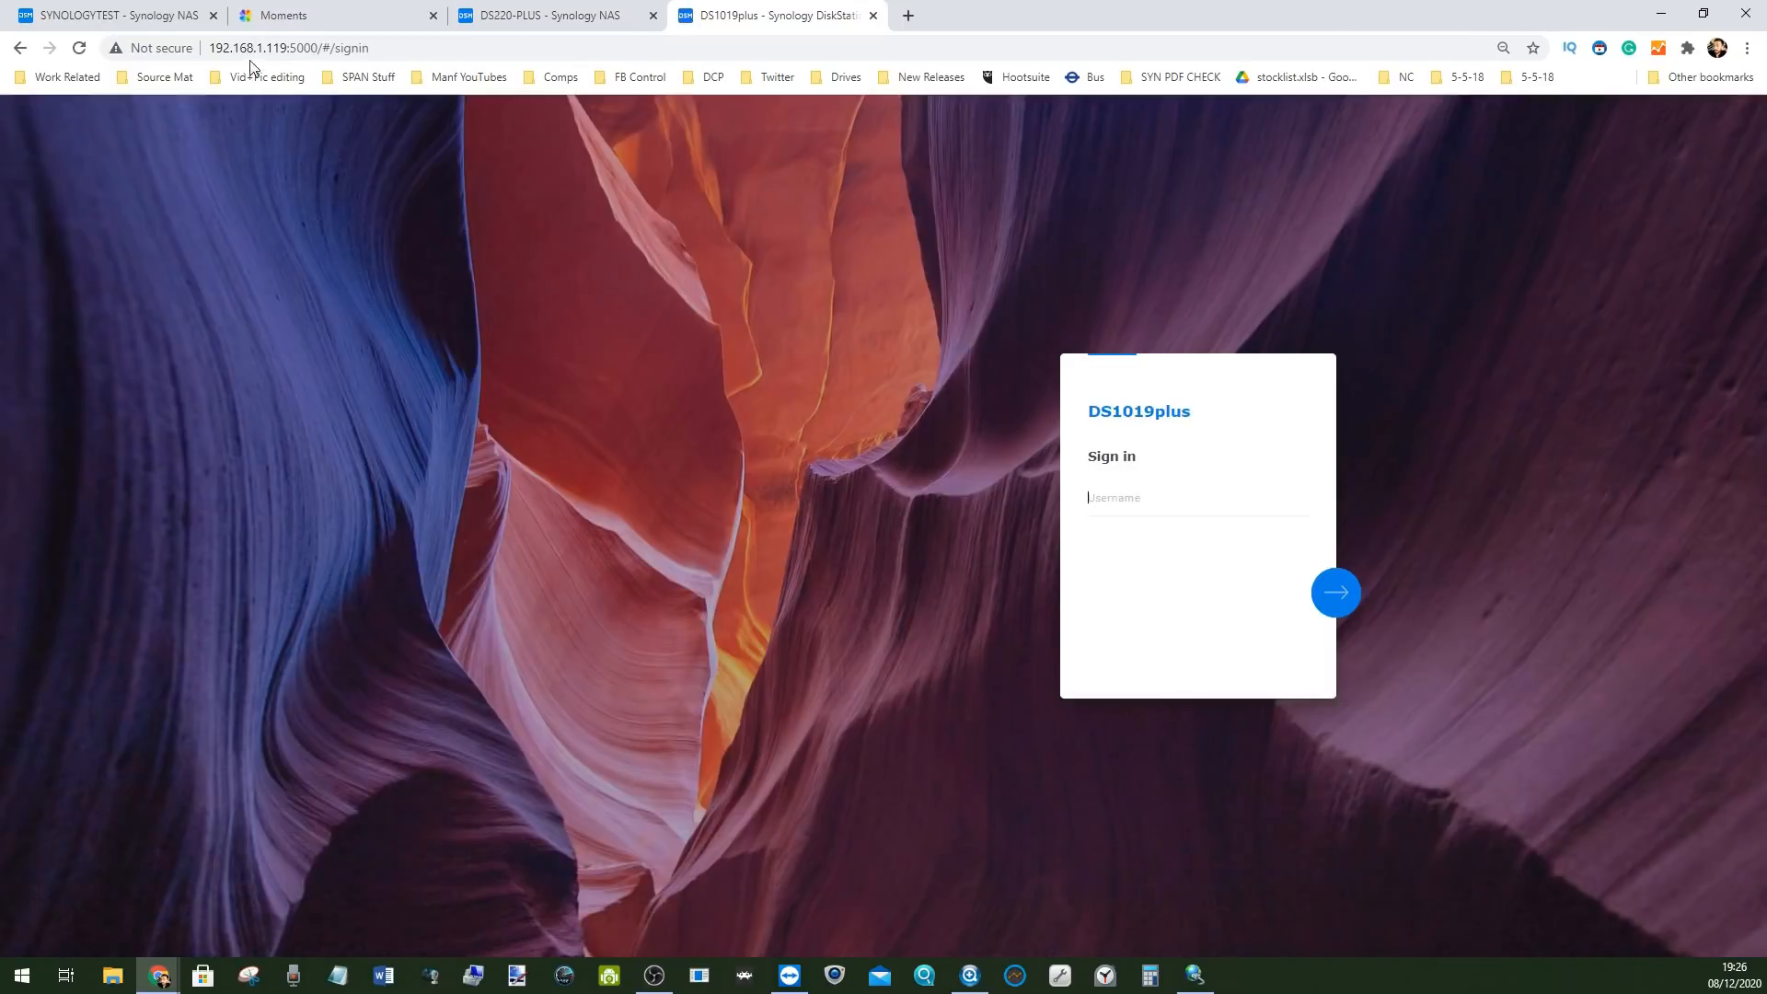
On SYNOLOGYTEST, start a shutdown from the admin menu and cancel it
{"action": "left_click", "coordinate": [111, 14]}
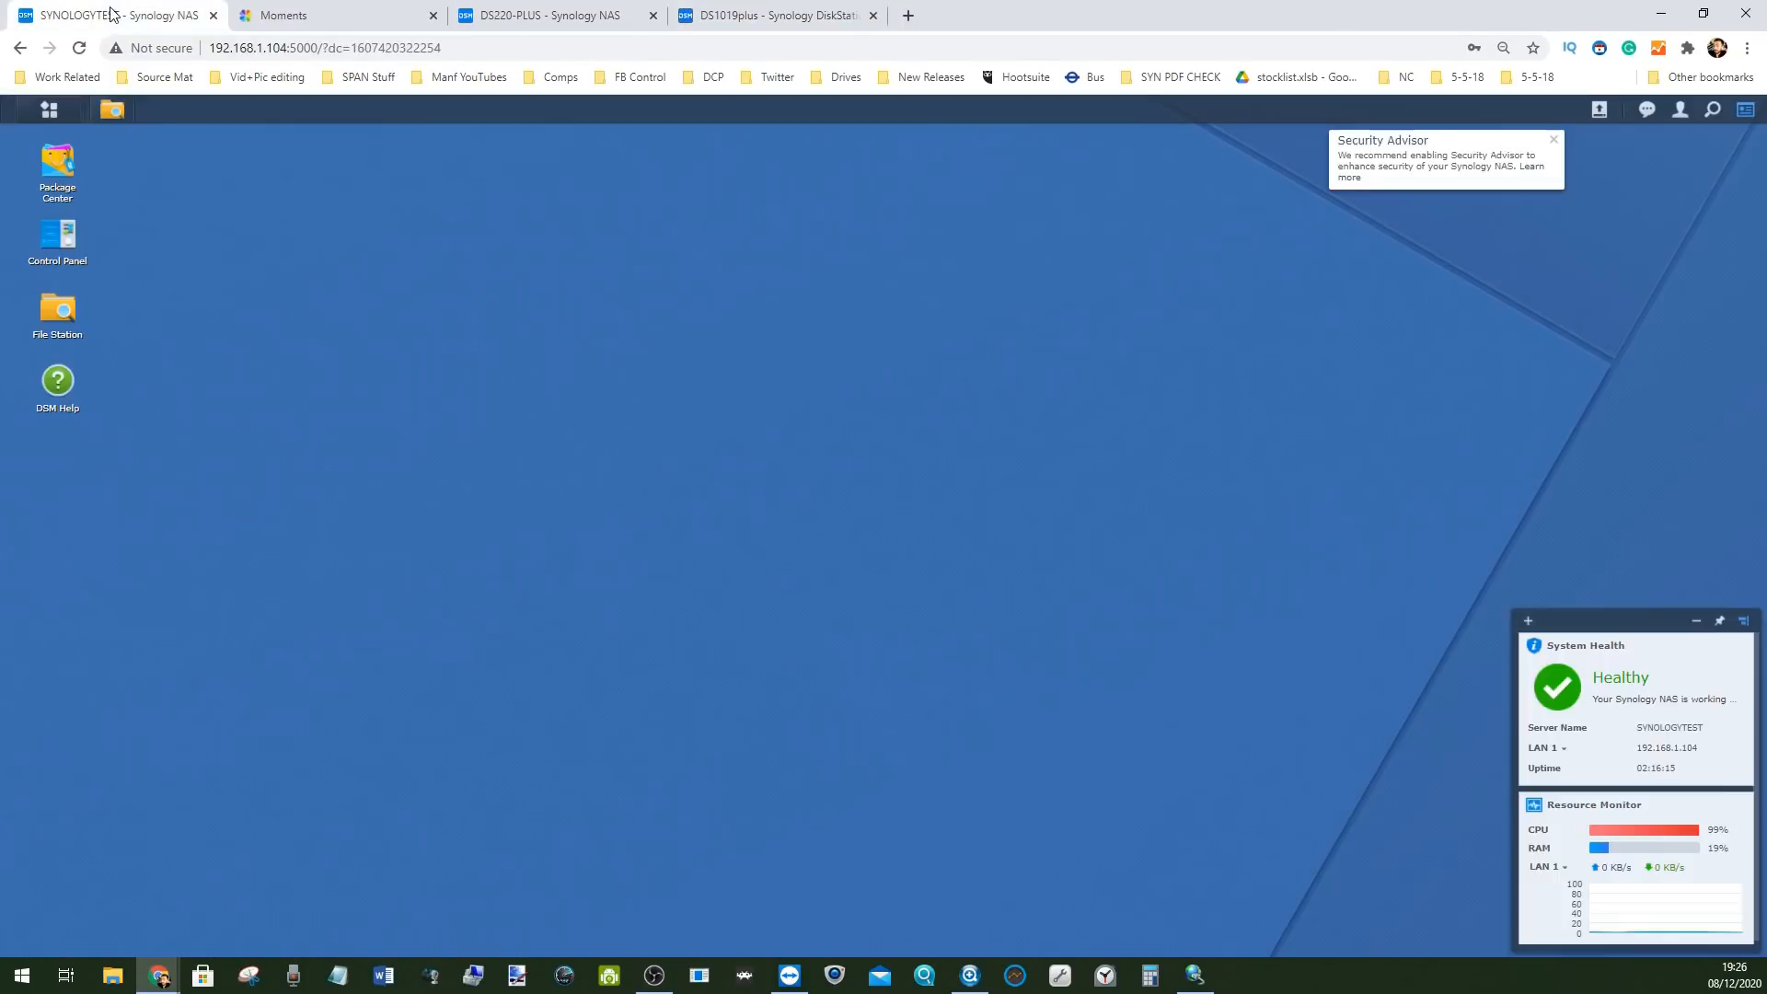
{"action": "left_click", "coordinate": [1680, 109]}
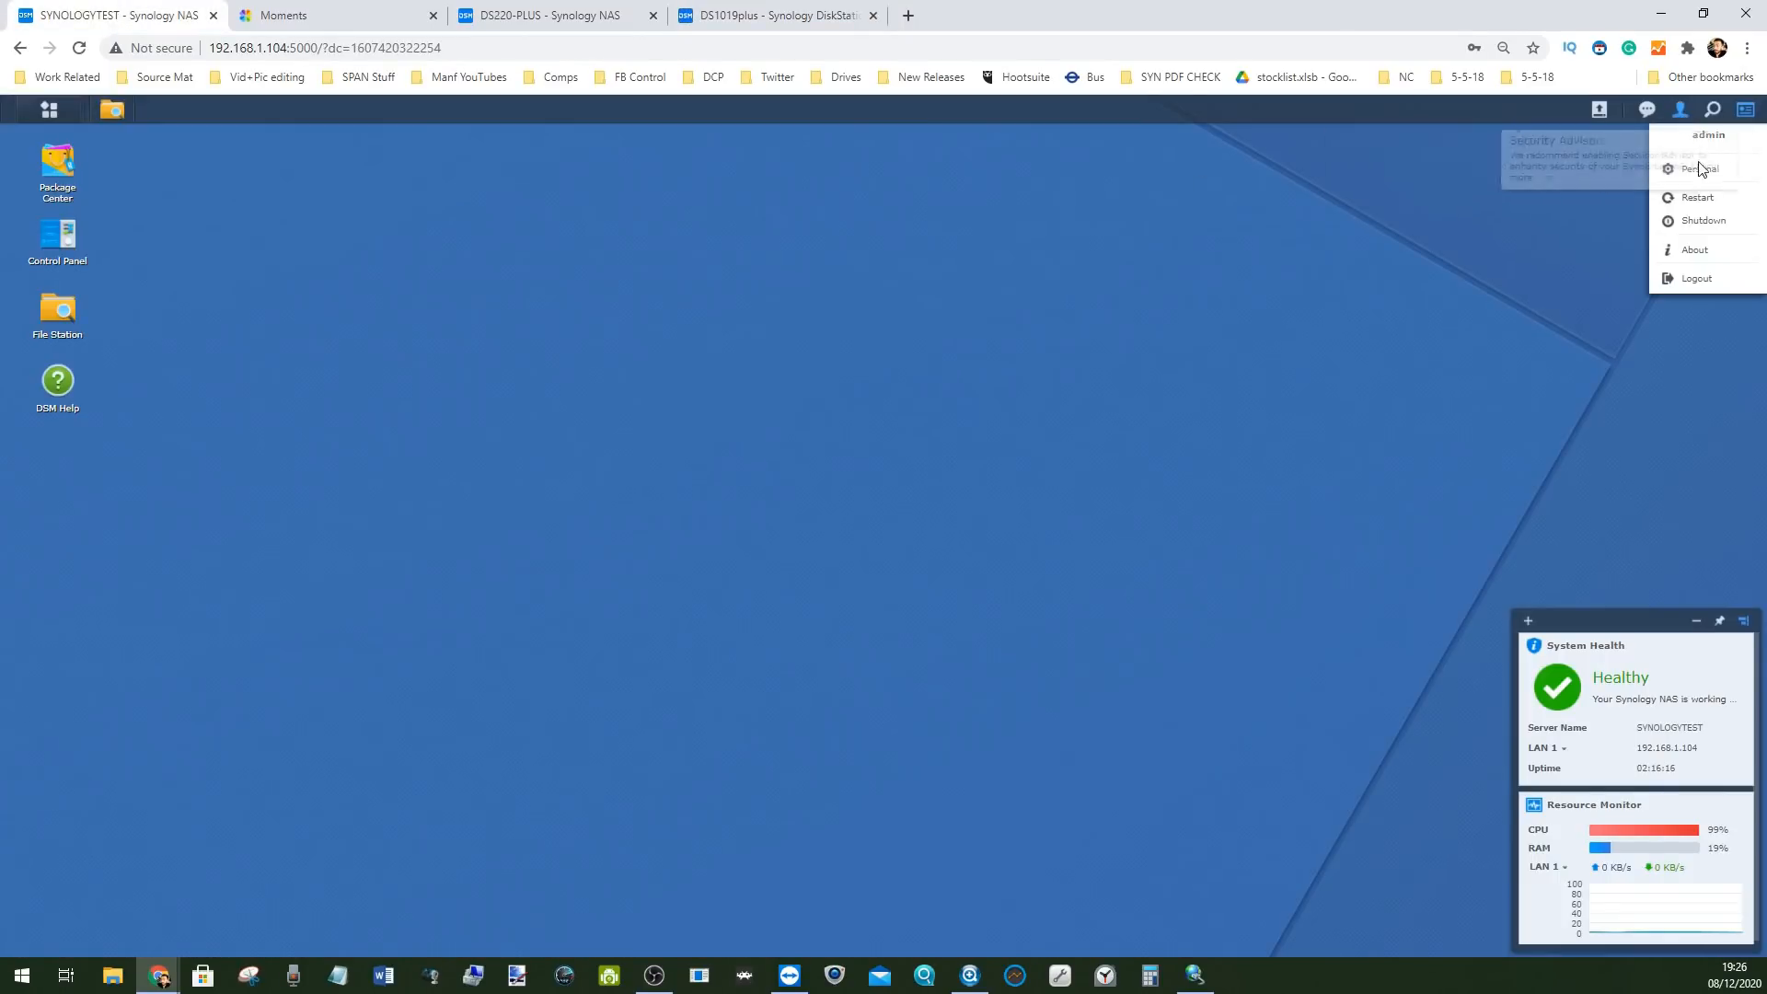
{"action": "left_click", "coordinate": [1698, 225]}
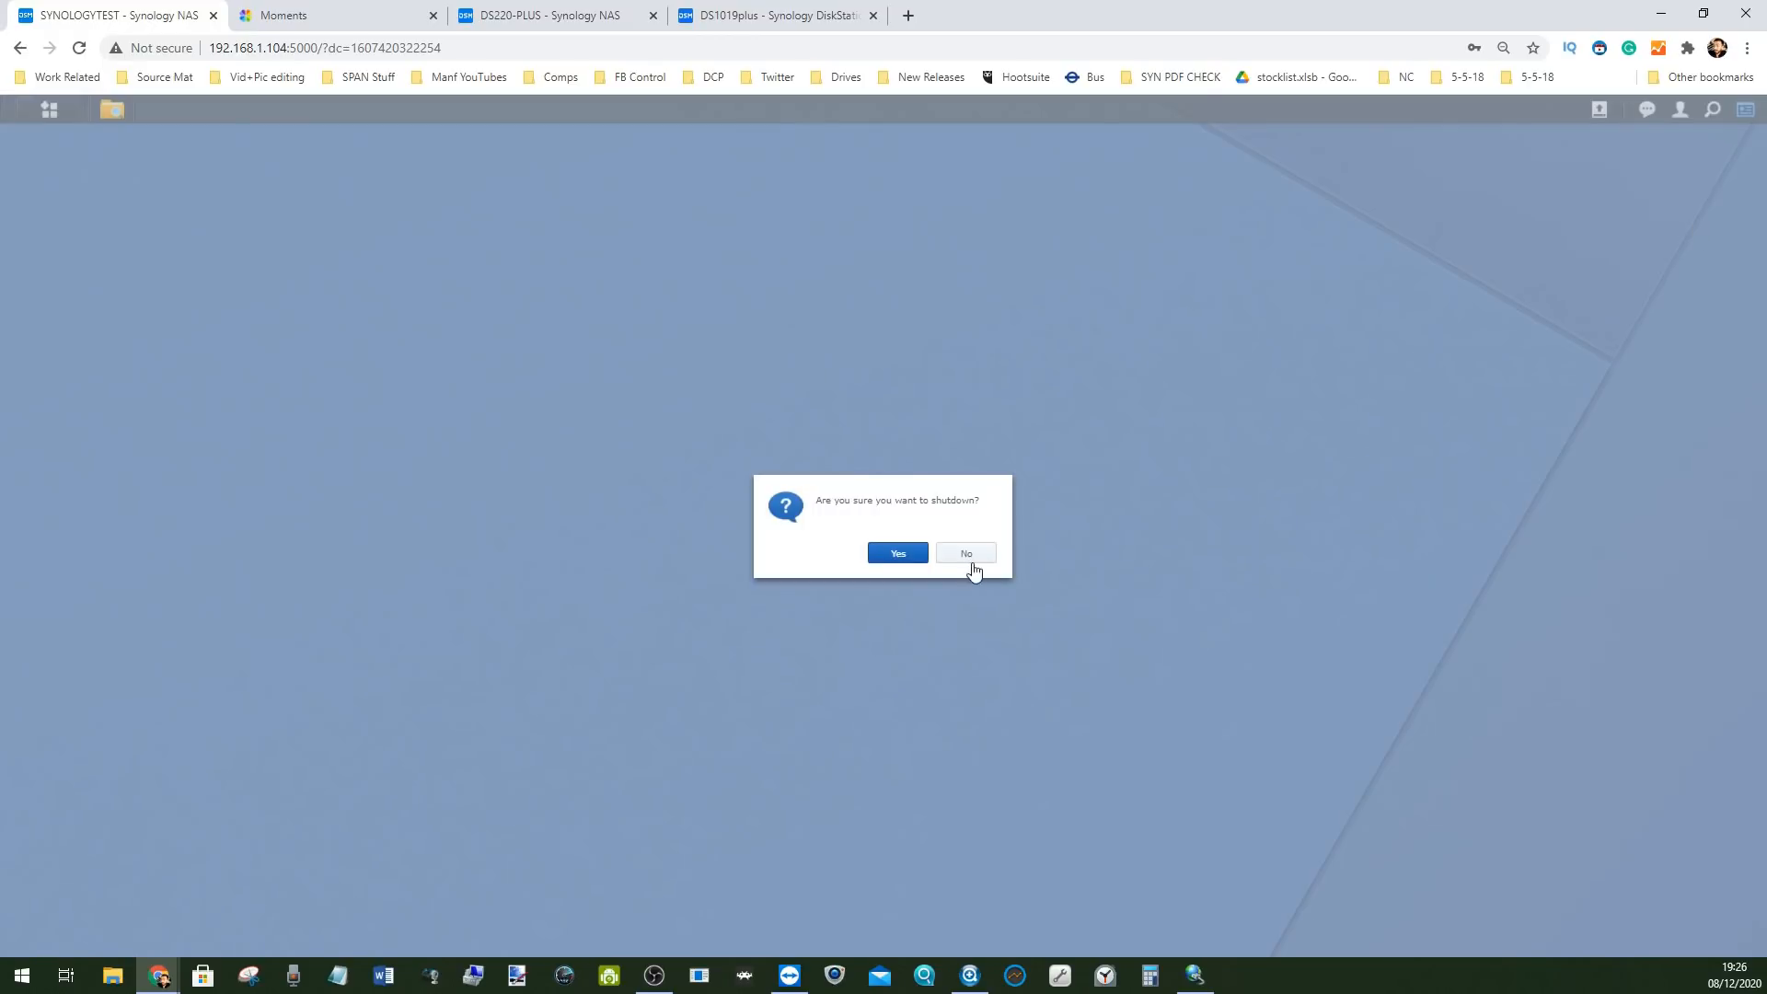
{"action": "left_click", "coordinate": [970, 560]}
{"action": "left_click", "coordinate": [1681, 110]}
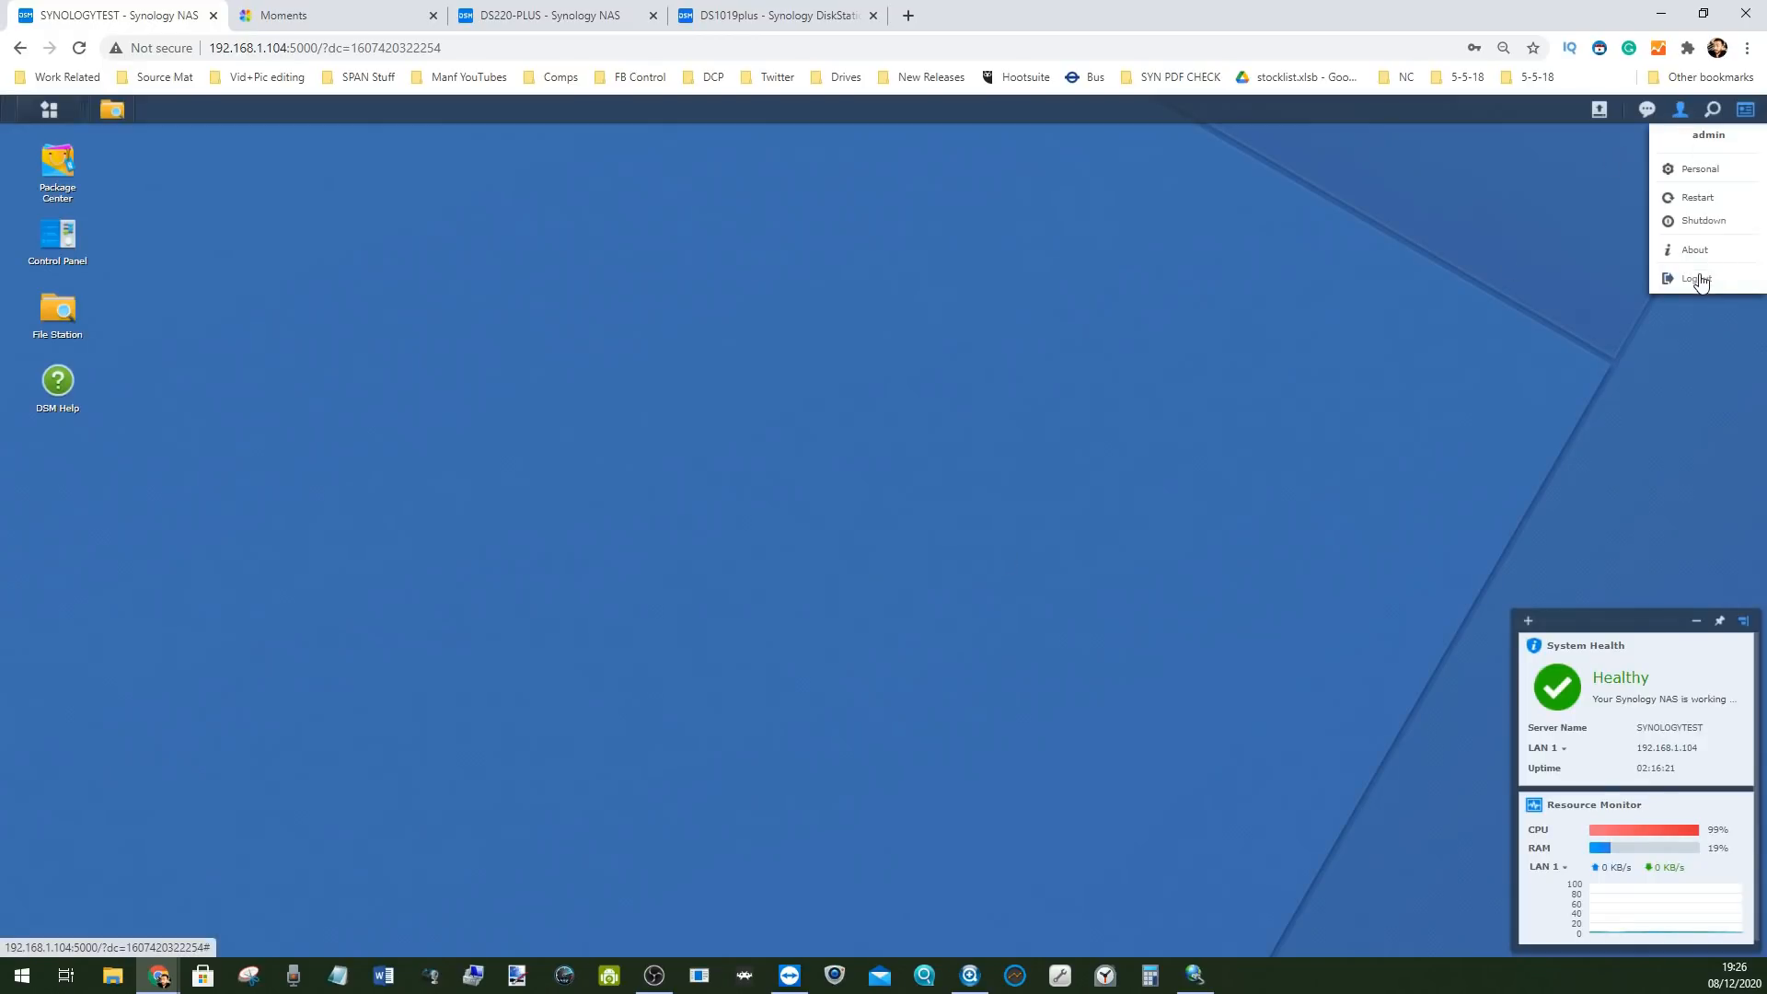
Sign back in to DS1019plus with the account username and password, keeping the session signed in
{"action": "left_click", "coordinate": [778, 15]}
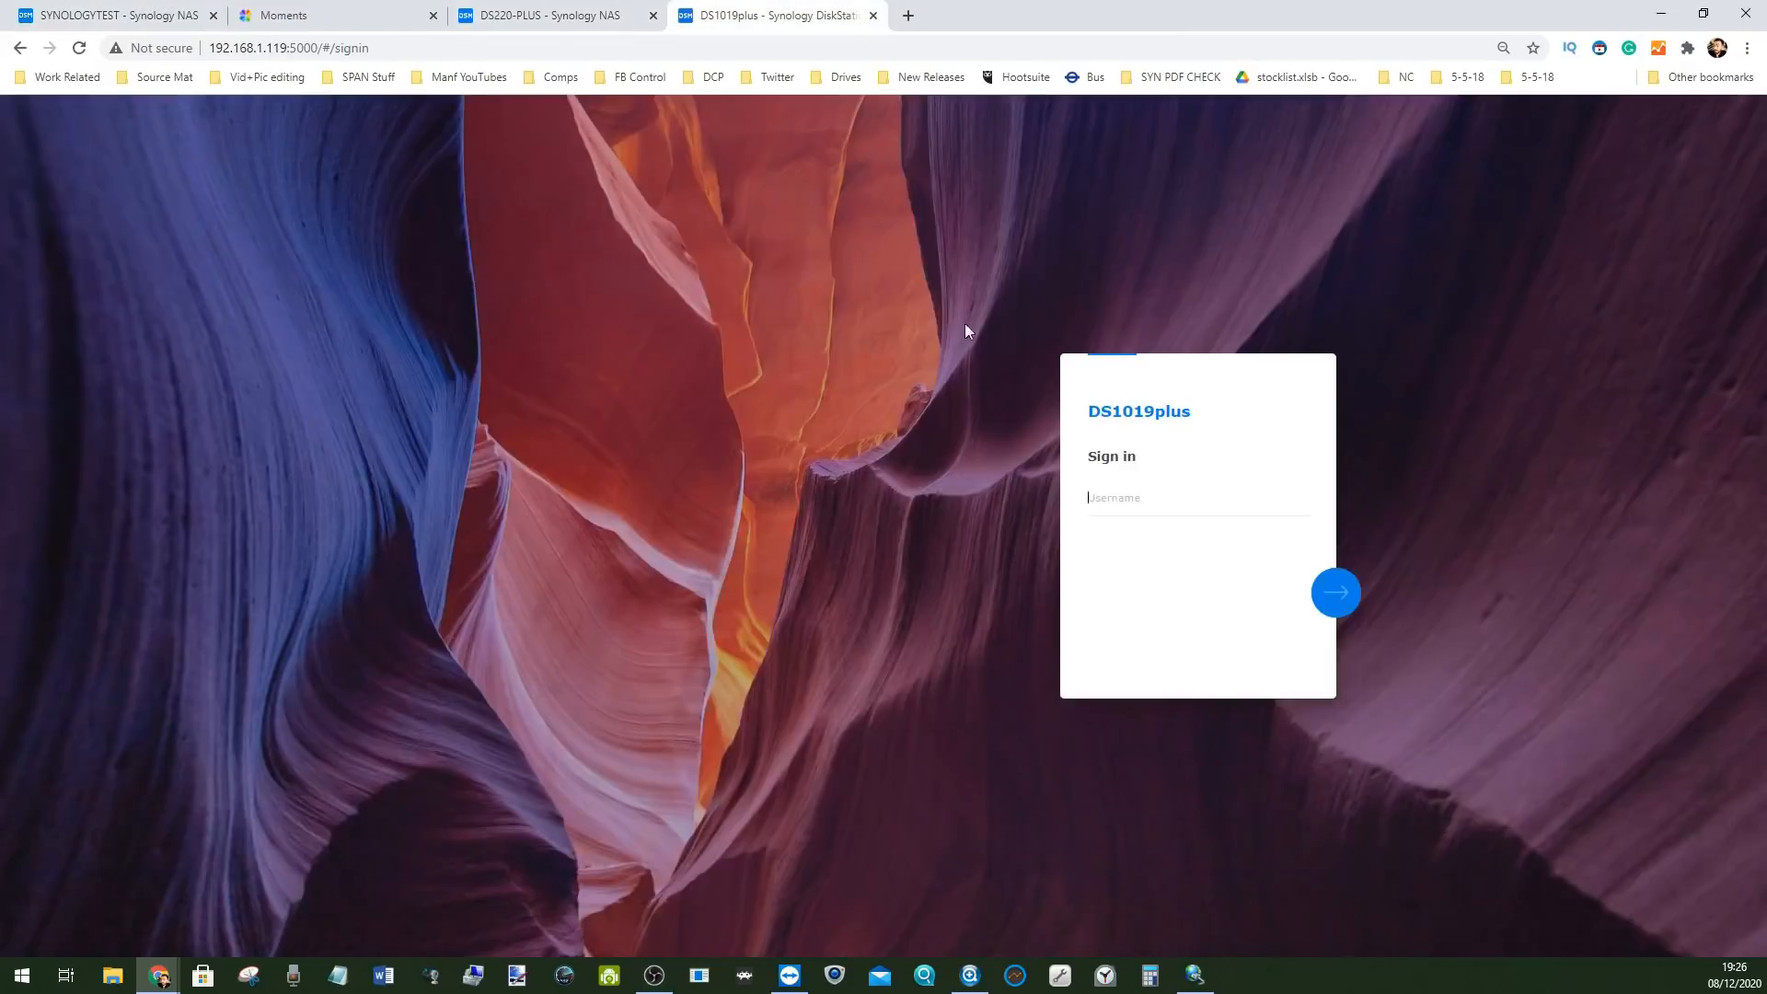
{"action": "left_click", "coordinate": [1165, 497]}
{"action": "type", "text": "ro"}
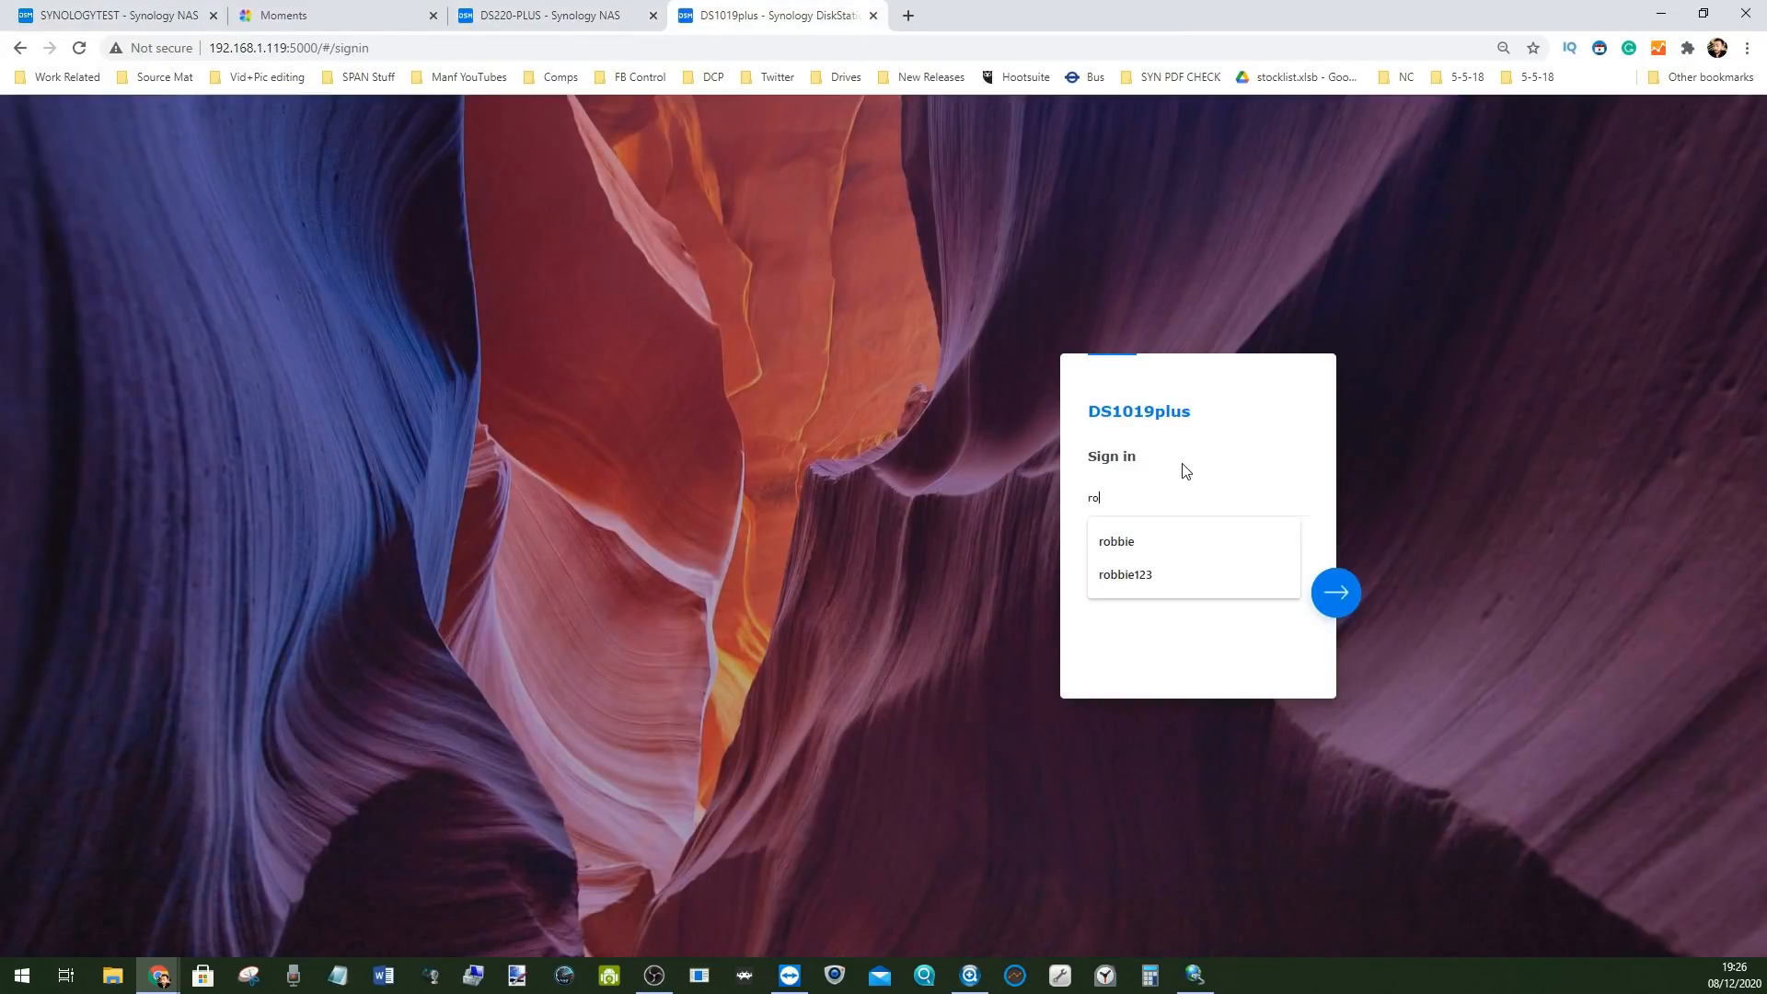
{"action": "type", "text": "bbie"}
{"action": "left_click", "coordinate": [1336, 594]}
{"action": "type", "text": "•••••••"}
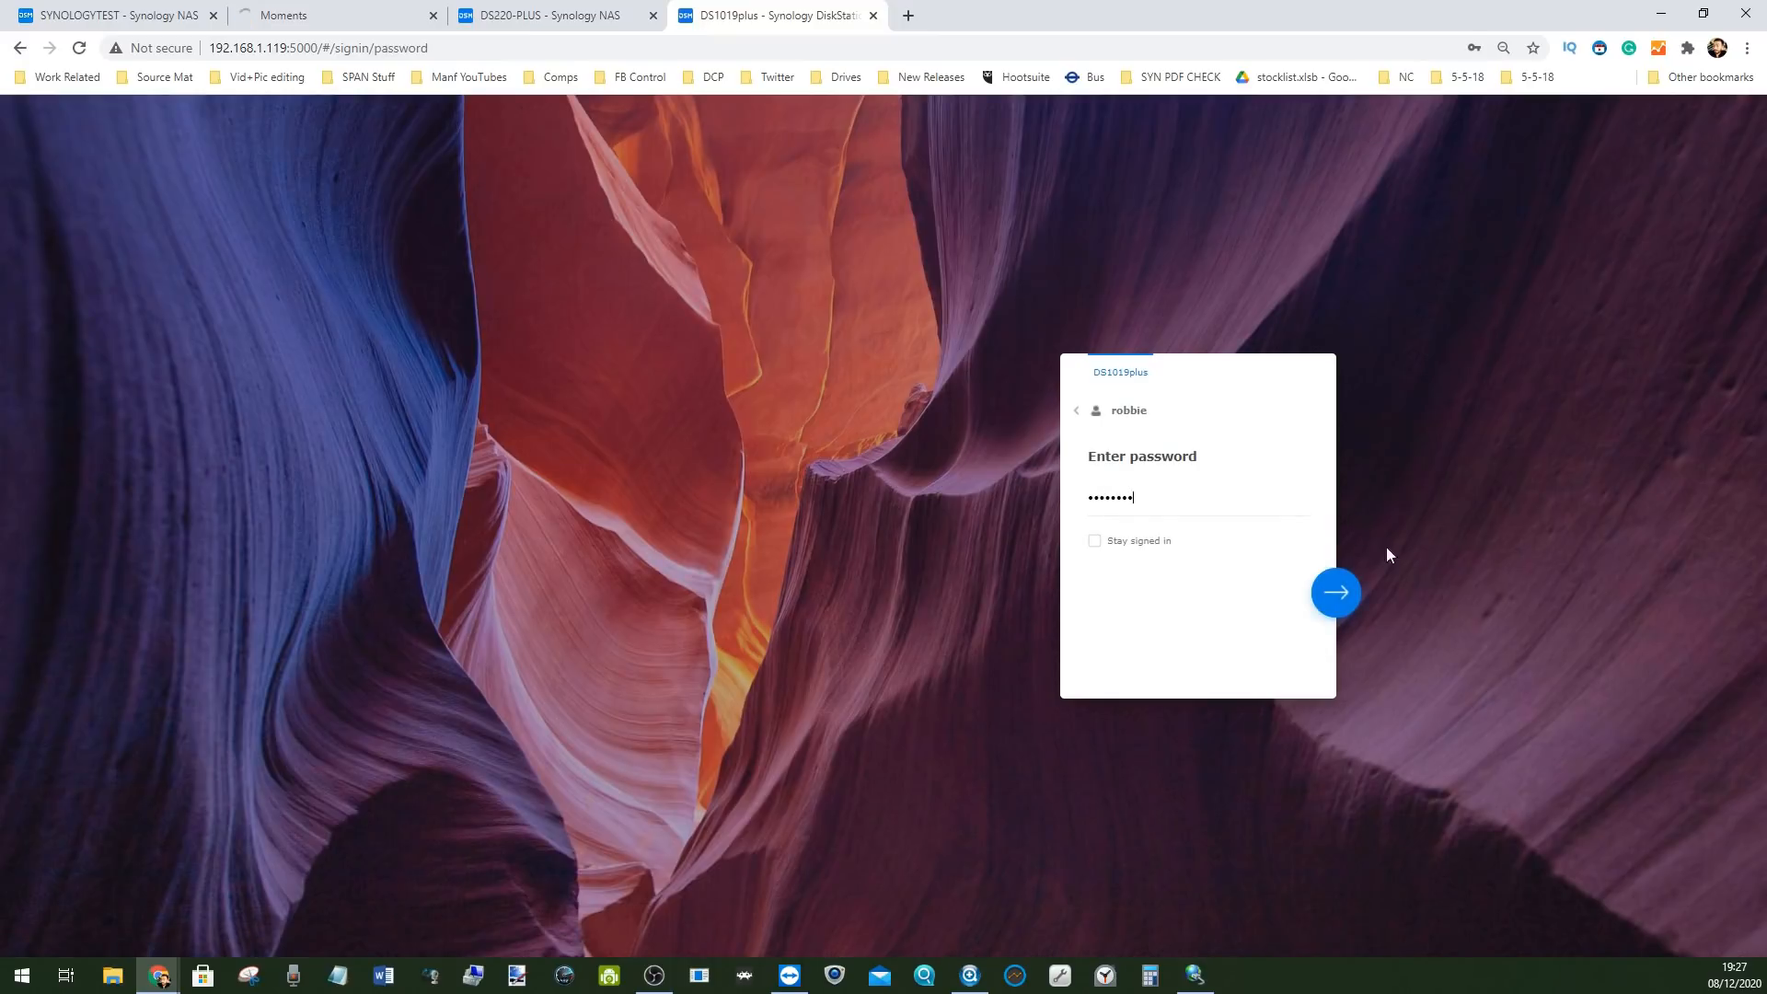
{"action": "left_click", "coordinate": [1156, 549]}
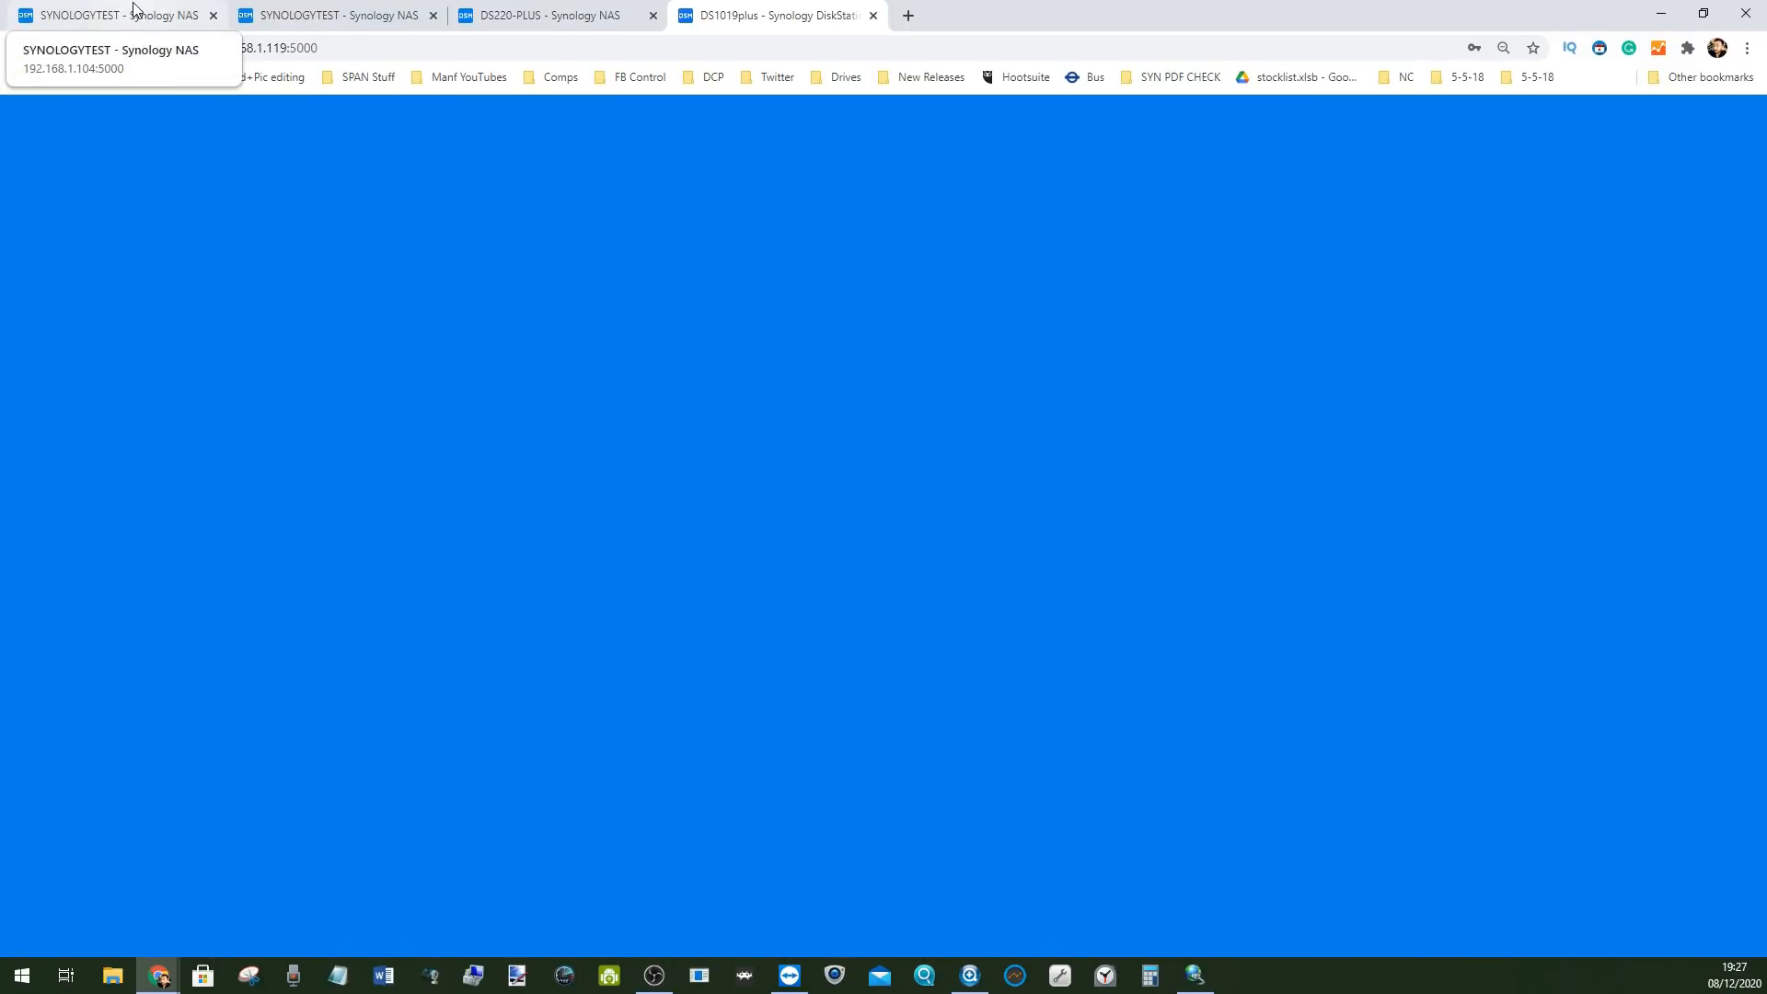
Sign in to SYNOLOGYTEST as admin with its password and Stay signed in ticked
{"action": "left_click", "coordinate": [134, 9]}
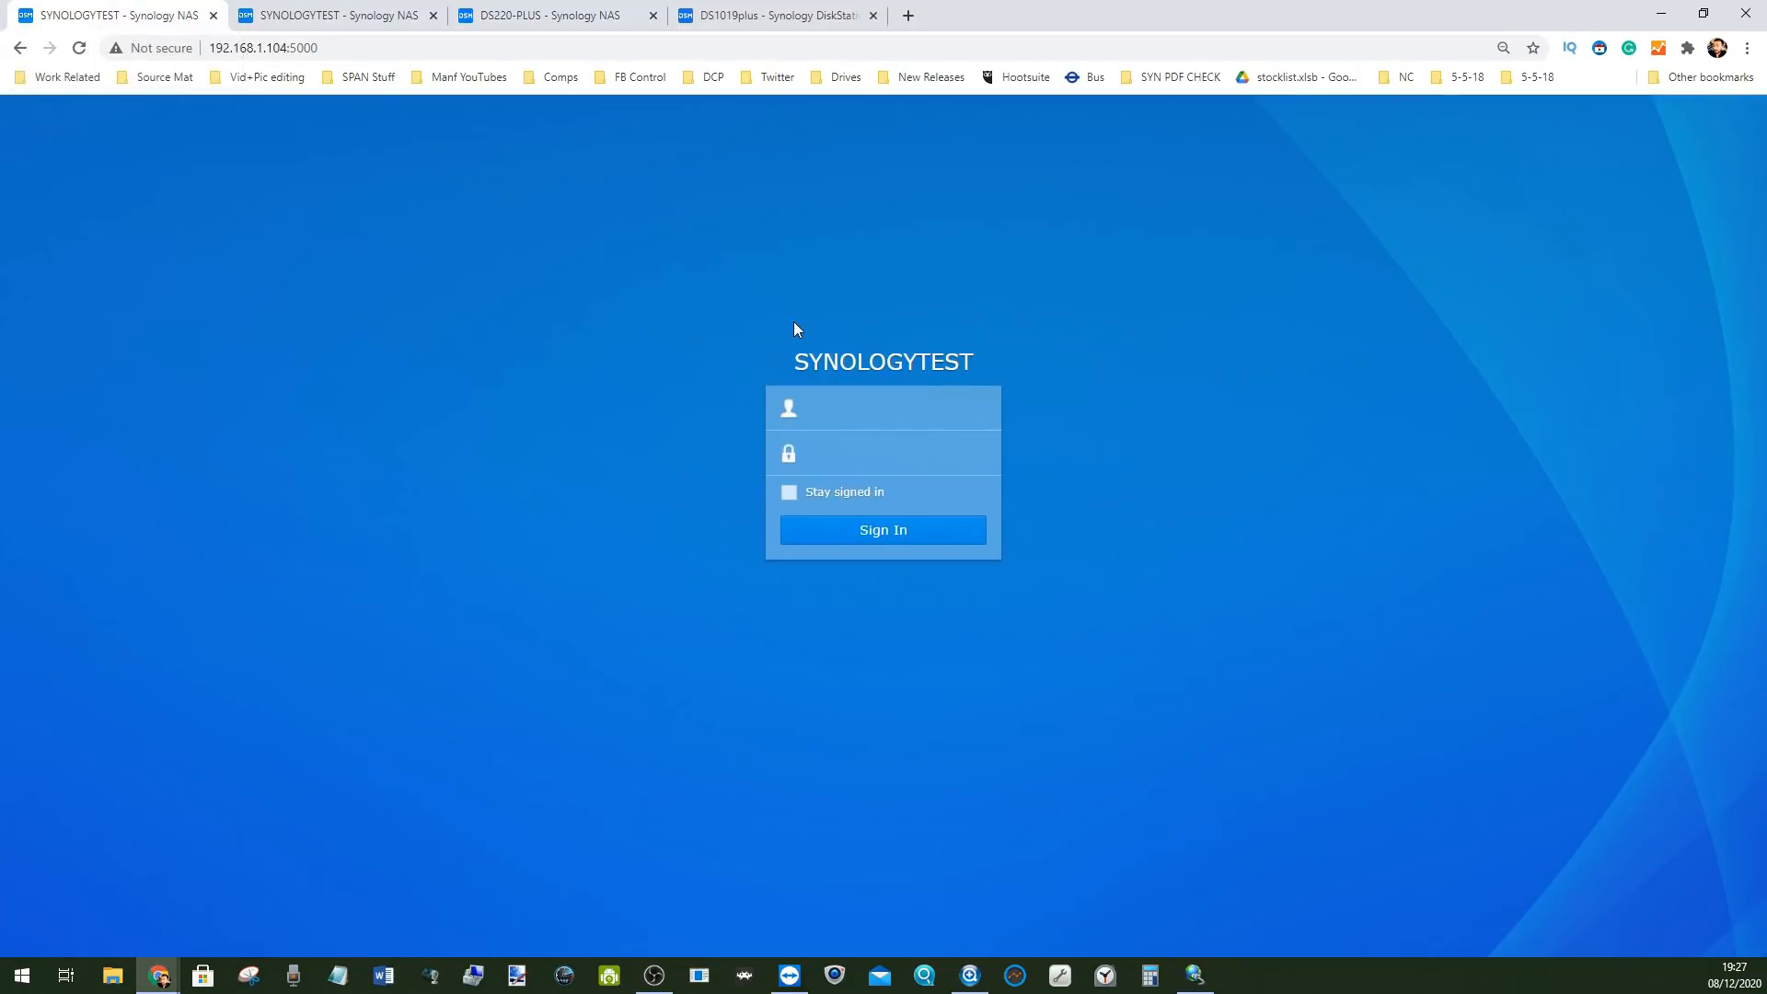
{"action": "type", "text": "admin"}
{"action": "key", "text": "Tab"}
{"action": "type", "text": "••••••••"}
{"action": "left_click", "coordinate": [859, 493]}
{"action": "left_click", "coordinate": [874, 541]}
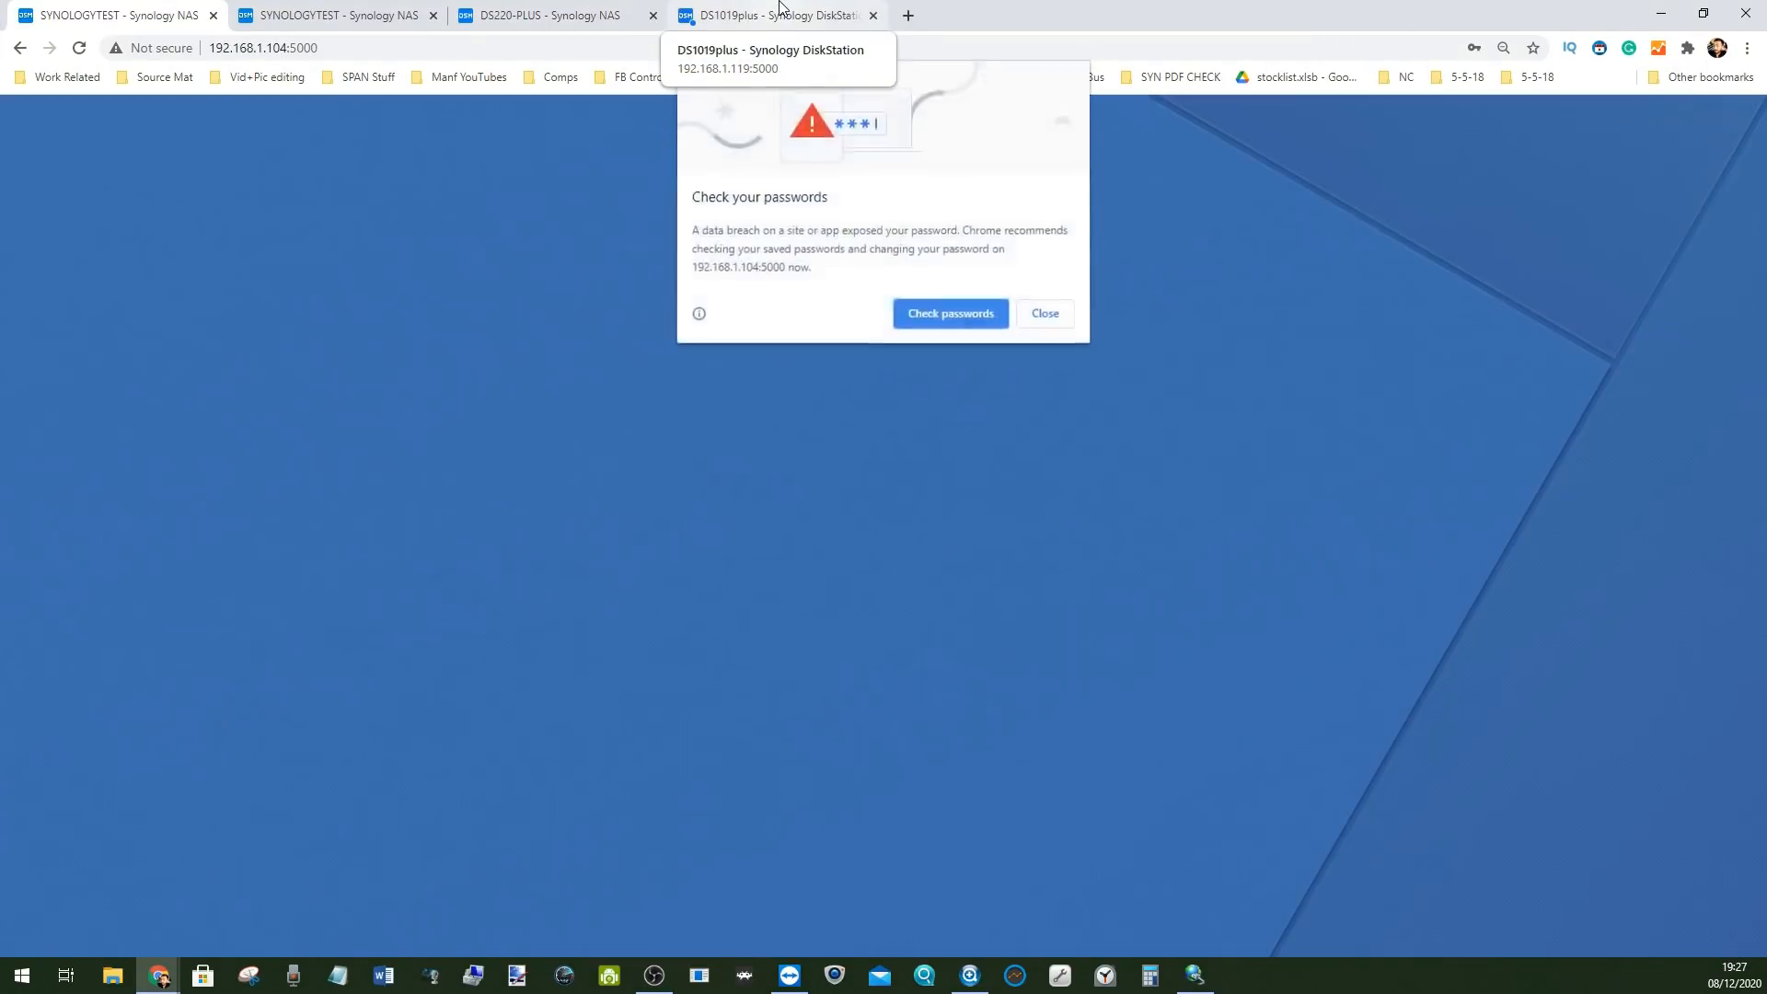
Dismiss Chrome's password breach warnings in both tabs and return to the DS1019plus desktop
{"action": "left_click", "coordinate": [779, 7]}
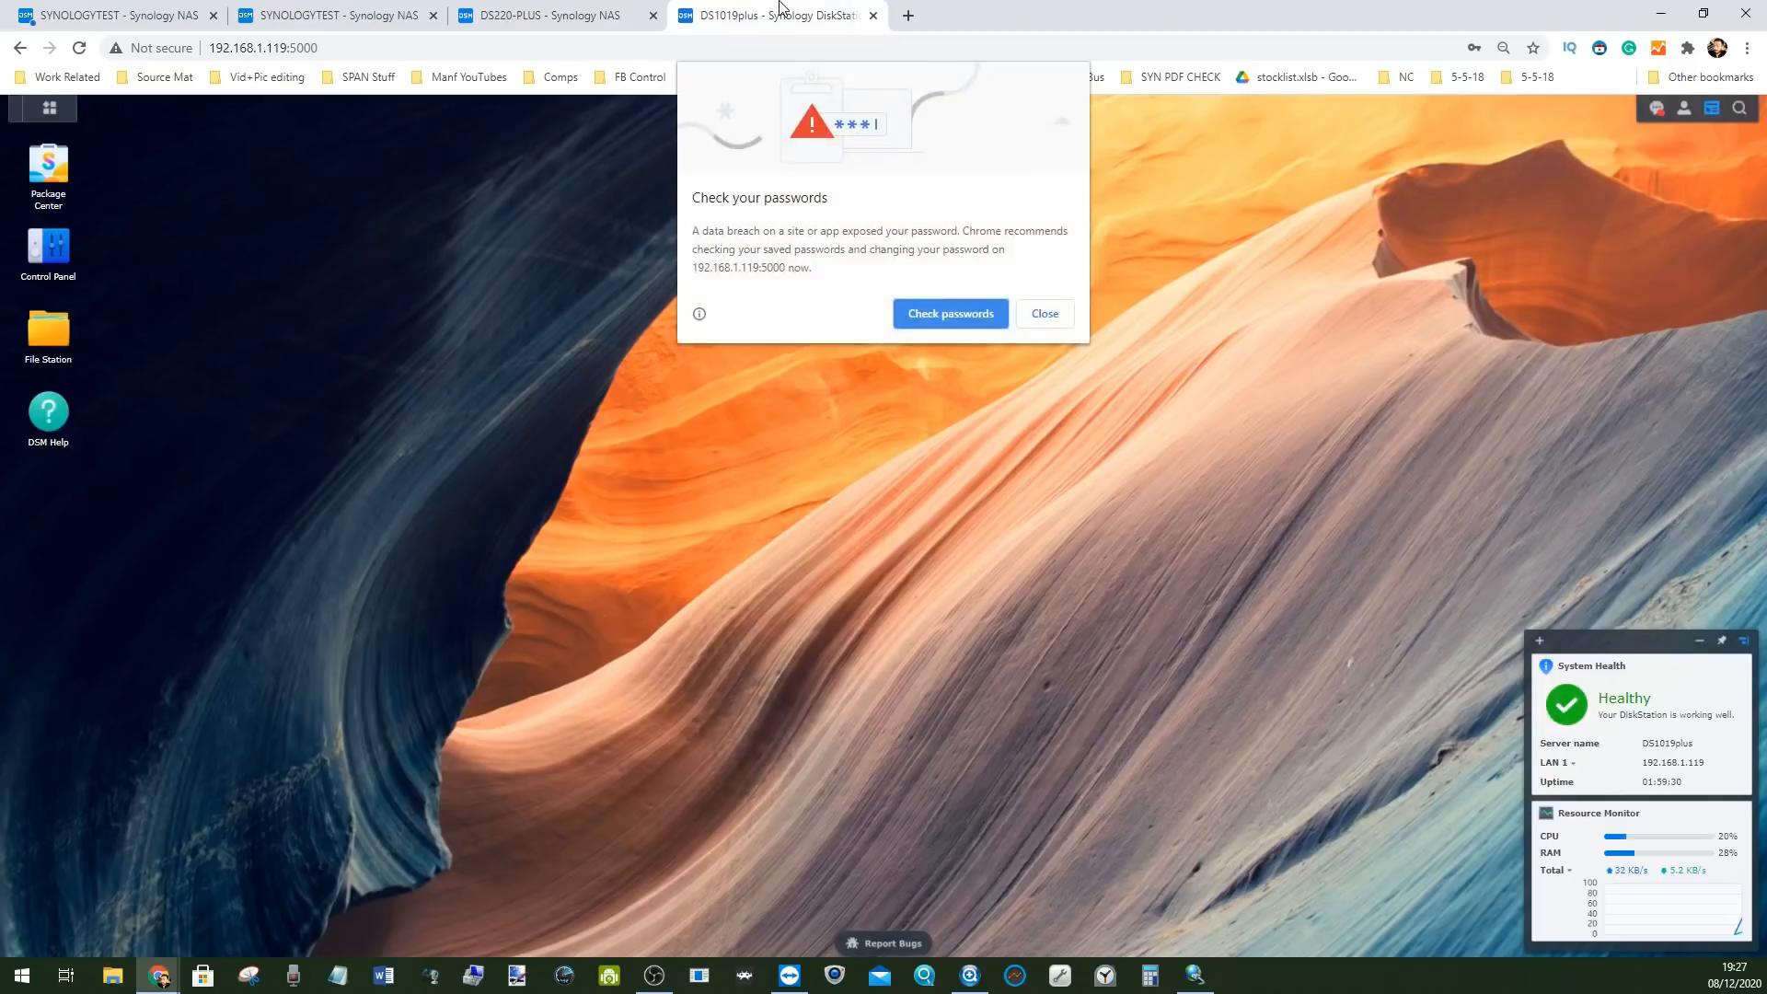
{"action": "left_click", "coordinate": [1069, 309]}
{"action": "left_click", "coordinate": [32, 7]}
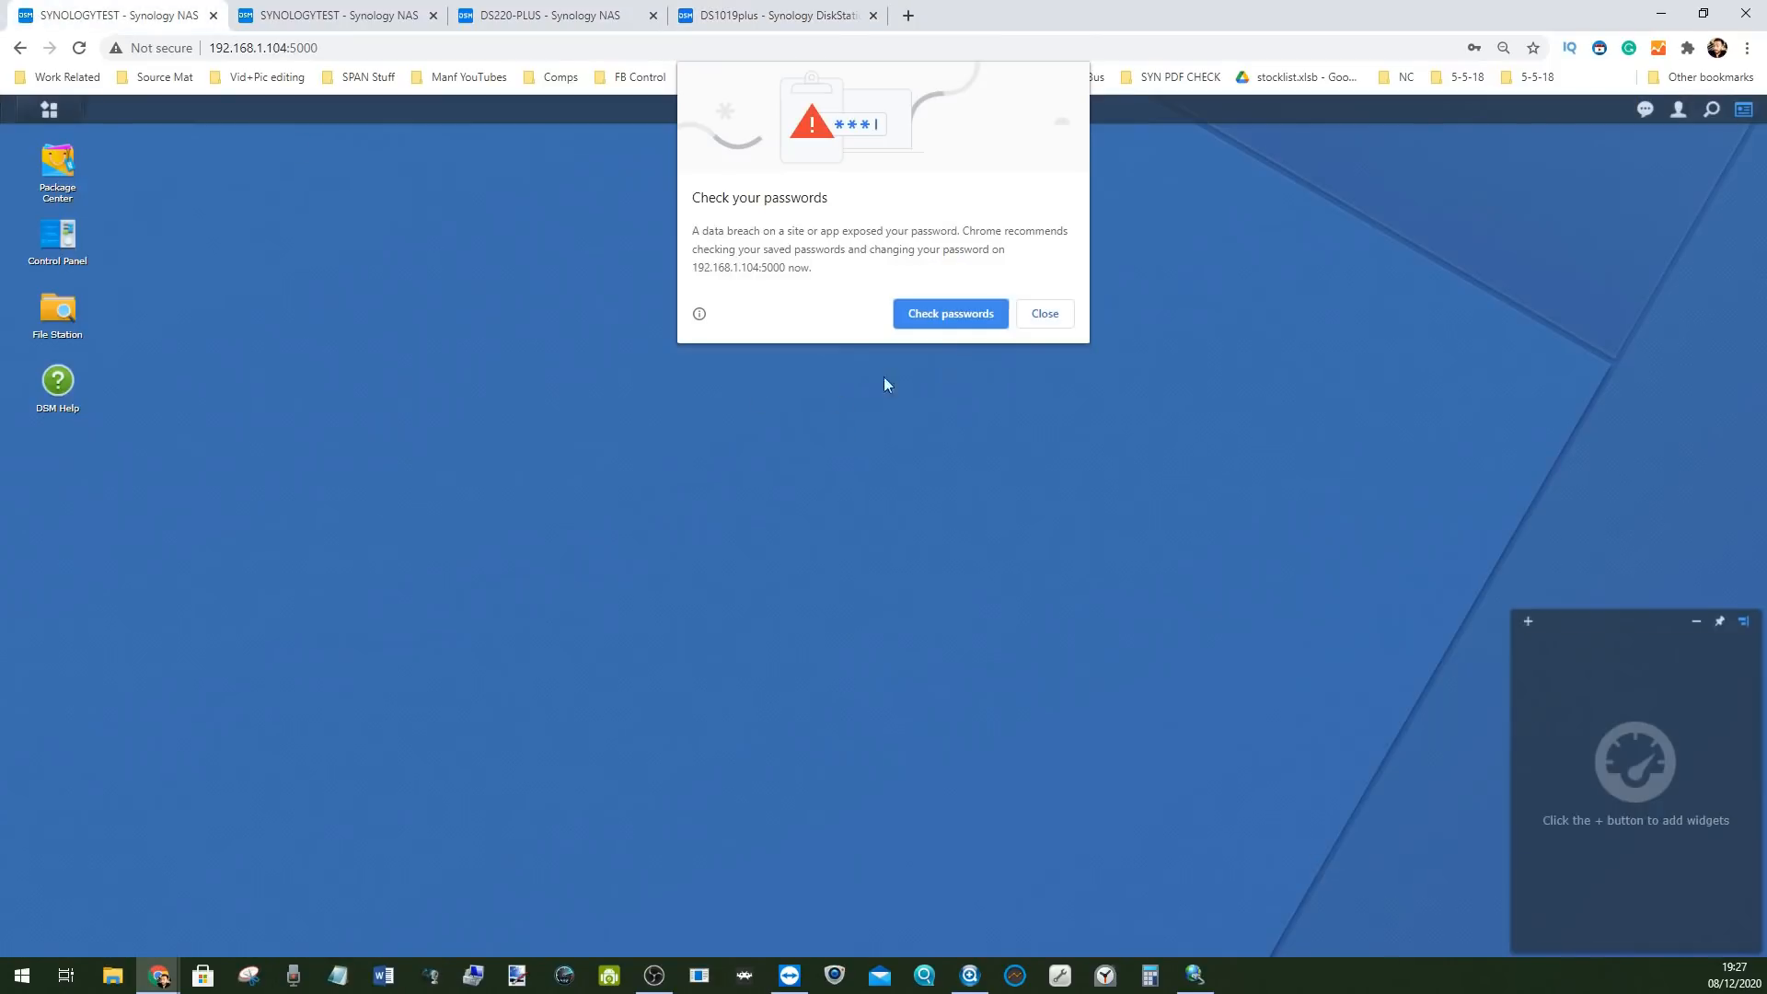
{"action": "left_click", "coordinate": [1042, 313]}
{"action": "left_click", "coordinate": [755, 7]}
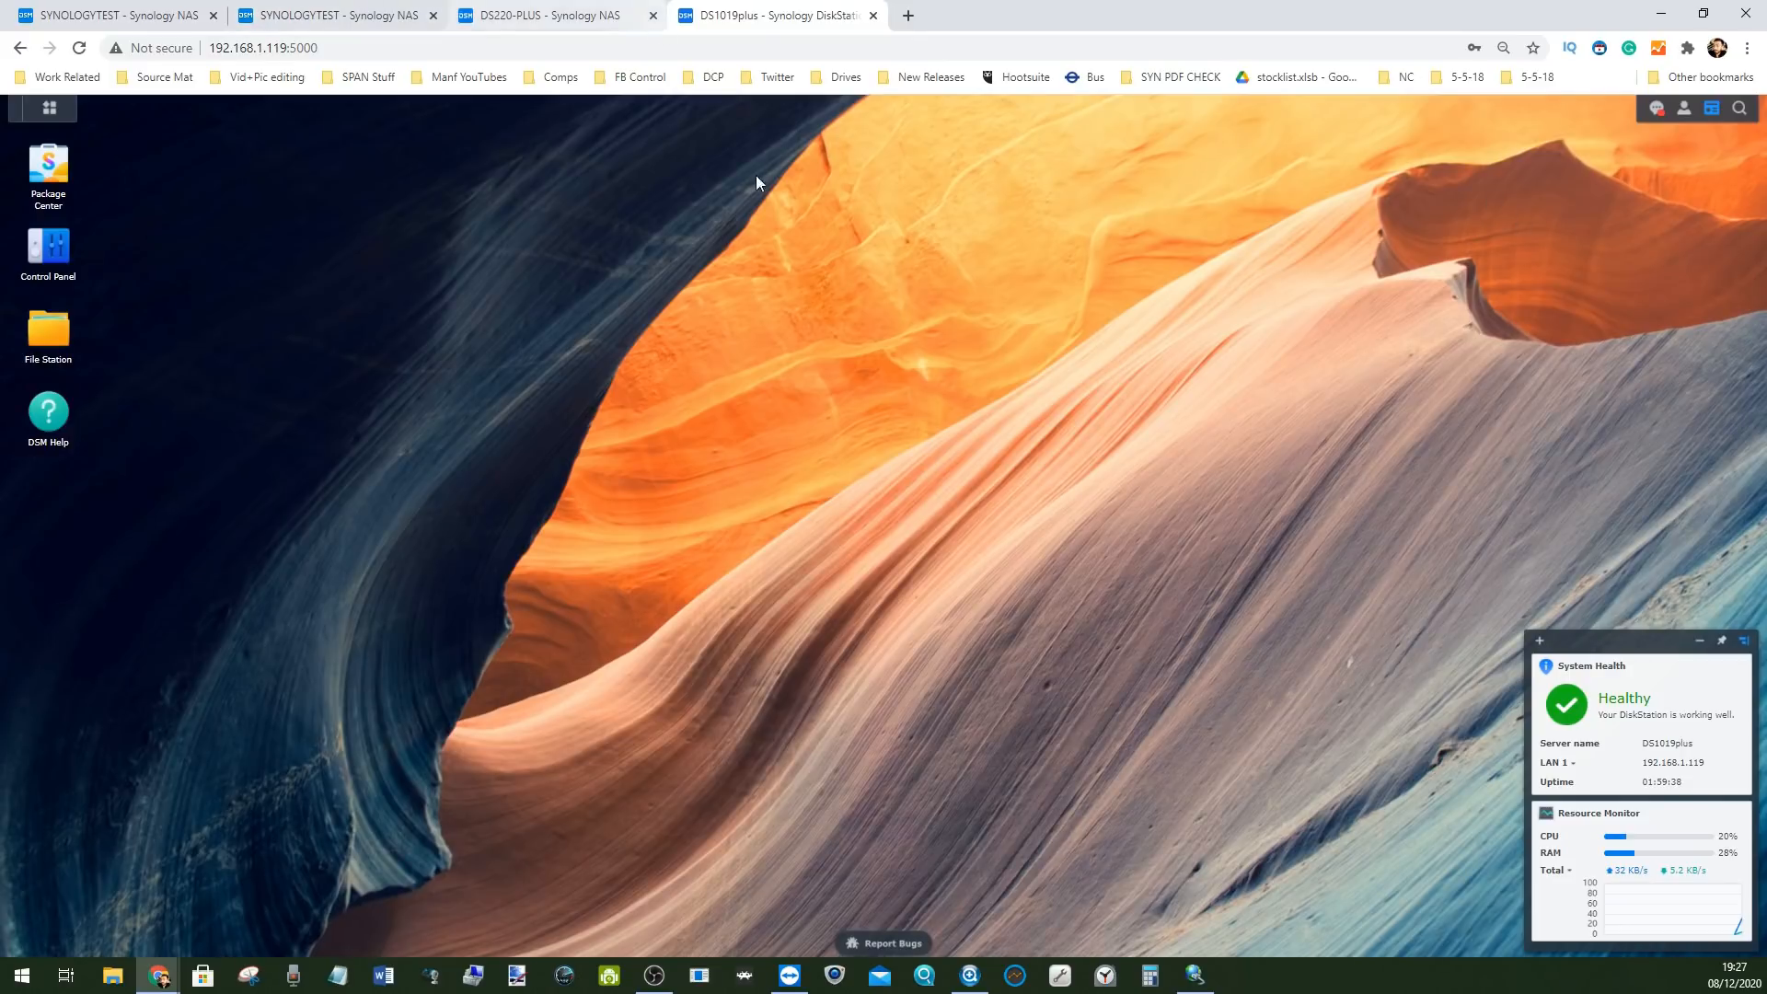
{"action": "left_click", "coordinate": [74, 16]}
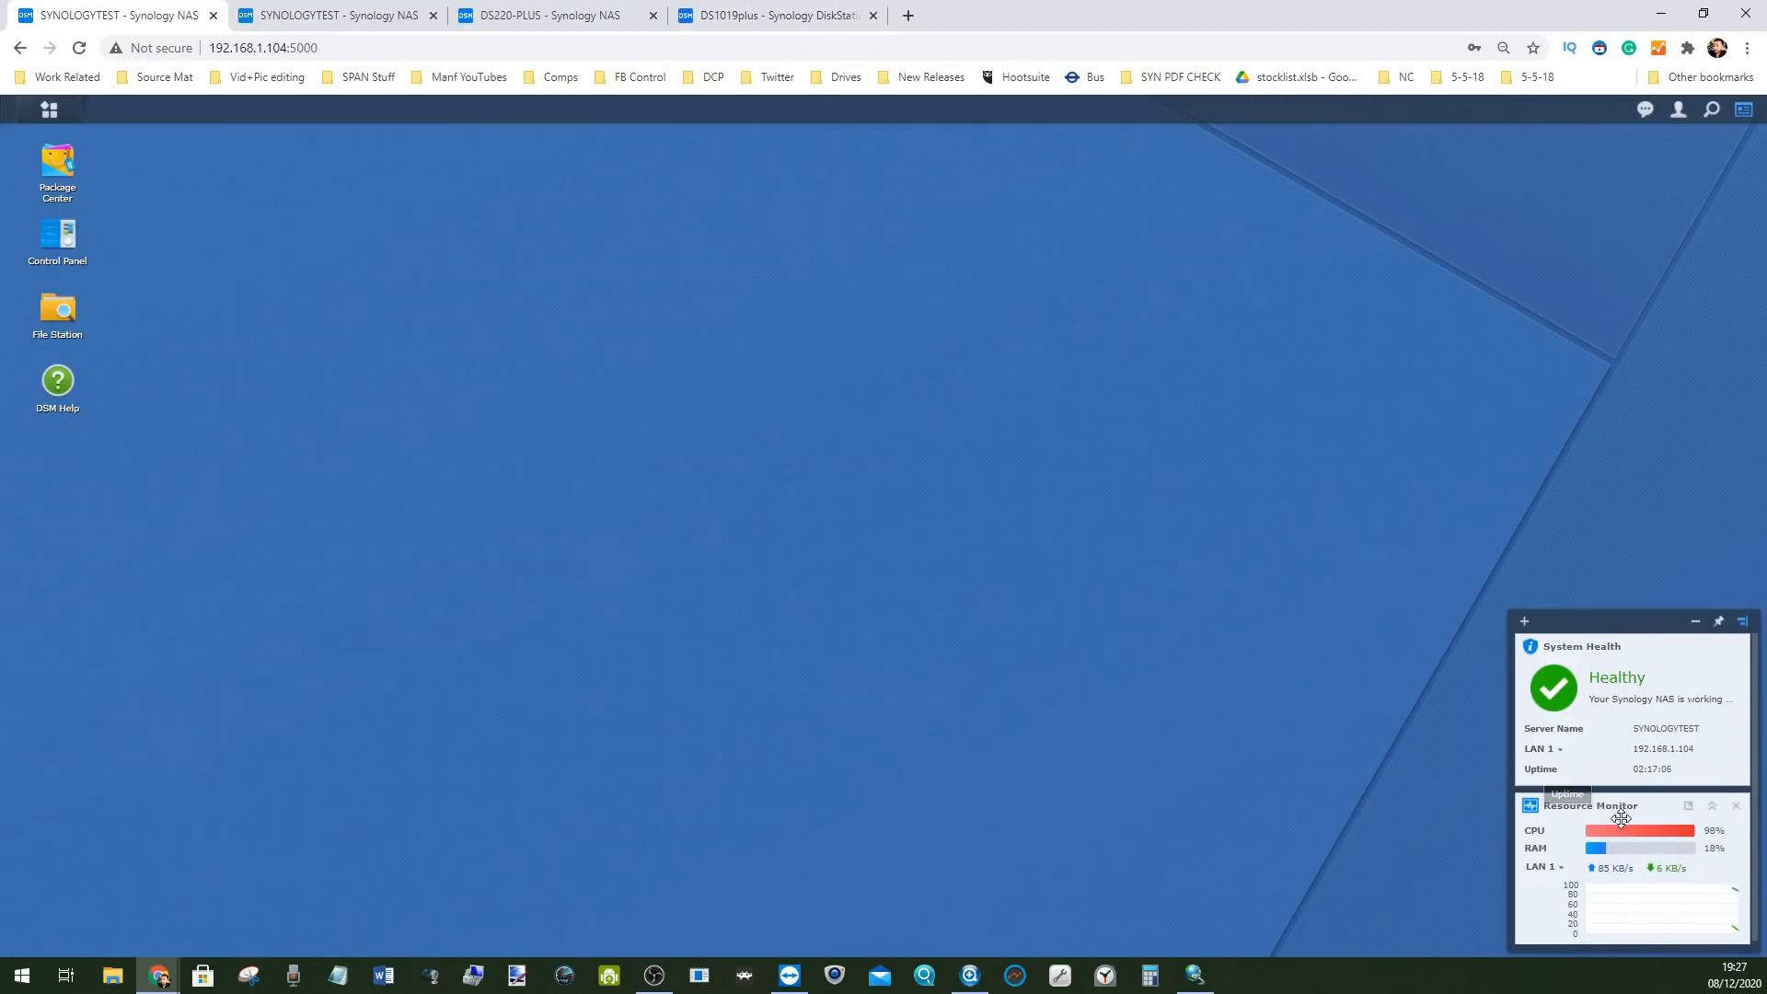
{"action": "left_click", "coordinate": [813, 21]}
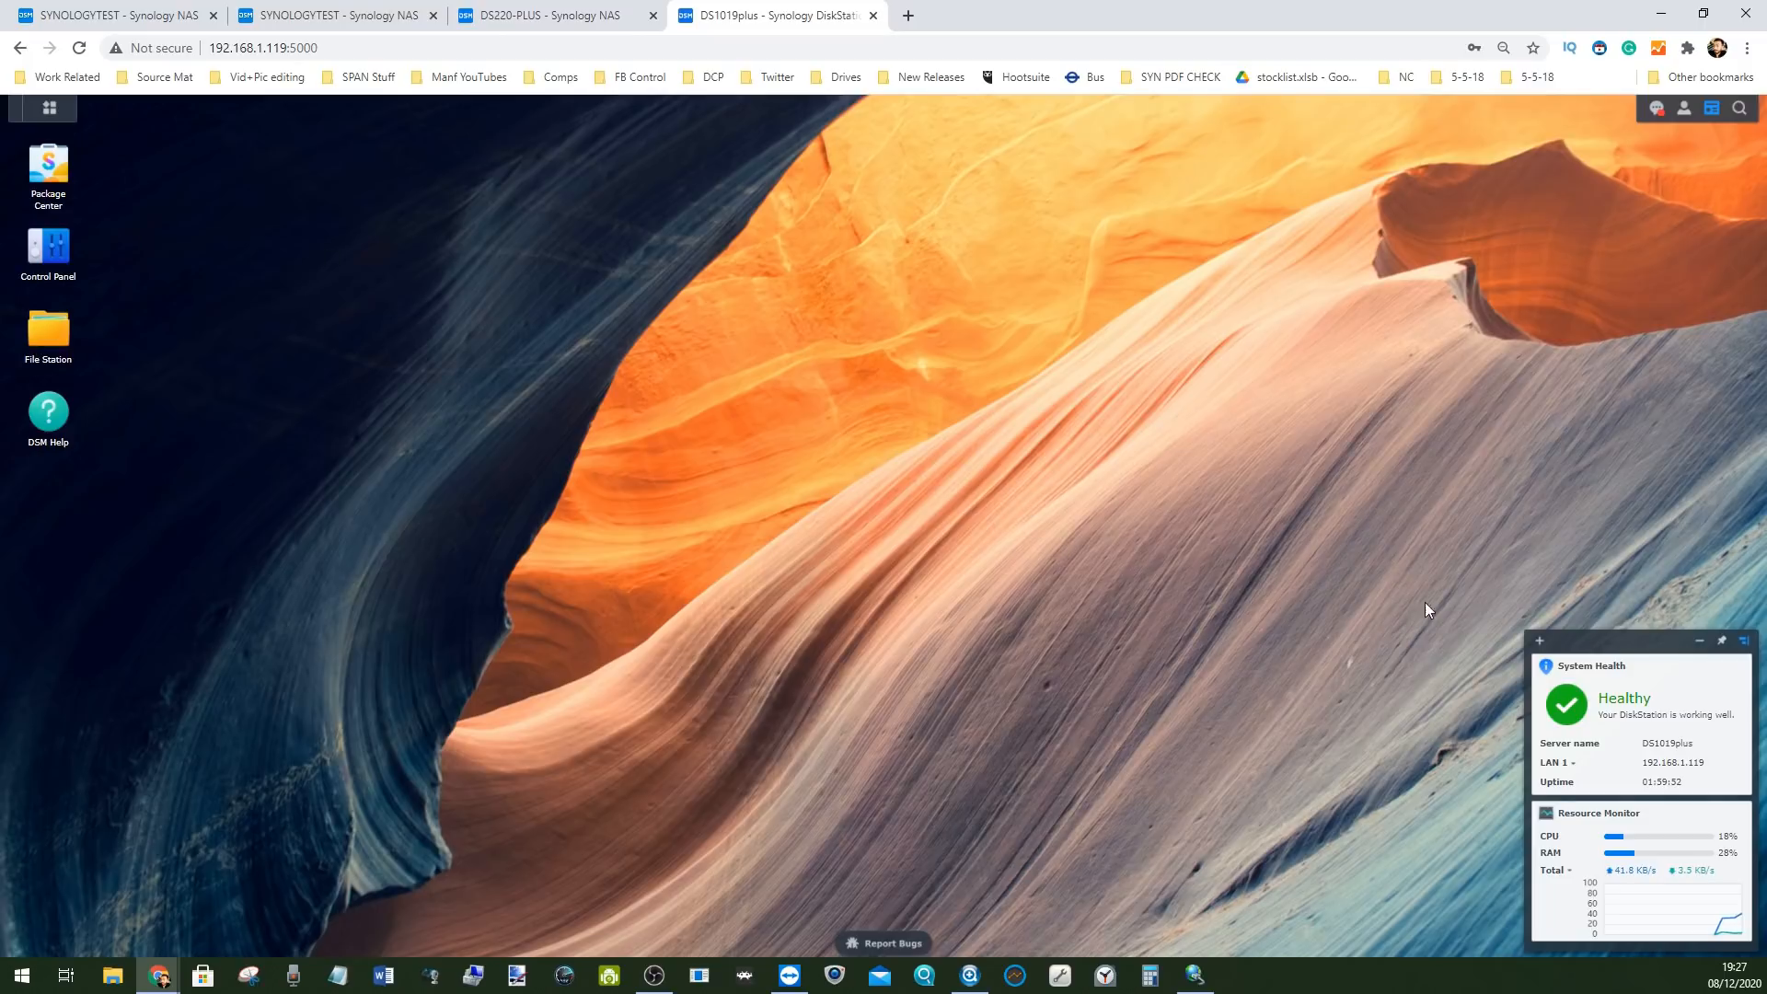
{"action": "mouse_move", "coordinate": [1638, 640]}
{"action": "left_mouse_down"}
{"action": "mouse_move", "coordinate": [1467, 552]}
{"action": "mouse_move", "coordinate": [1657, 410]}
{"action": "mouse_move", "coordinate": [1620, 602]}
{"action": "mouse_move", "coordinate": [1591, 622]}
{"action": "left_mouse_up"}
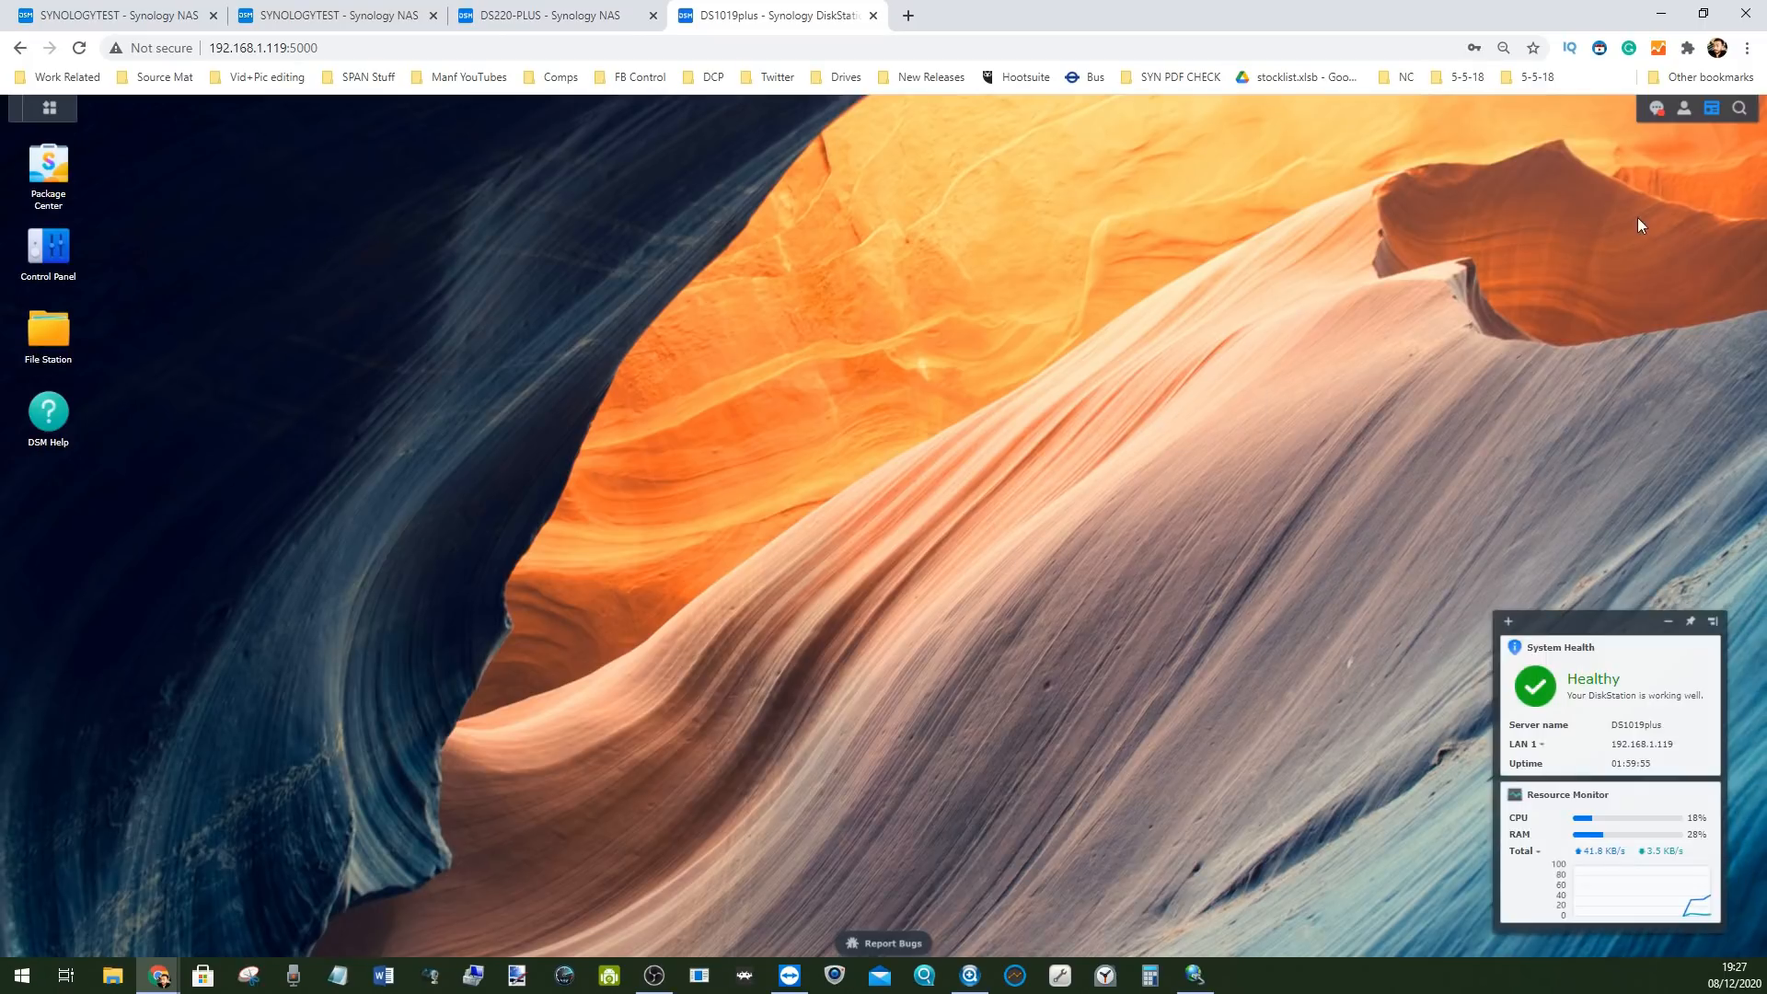
Open the Personal settings and scroll through the Account tab
{"action": "left_click", "coordinate": [1684, 108]}
{"action": "left_click", "coordinate": [1672, 168]}
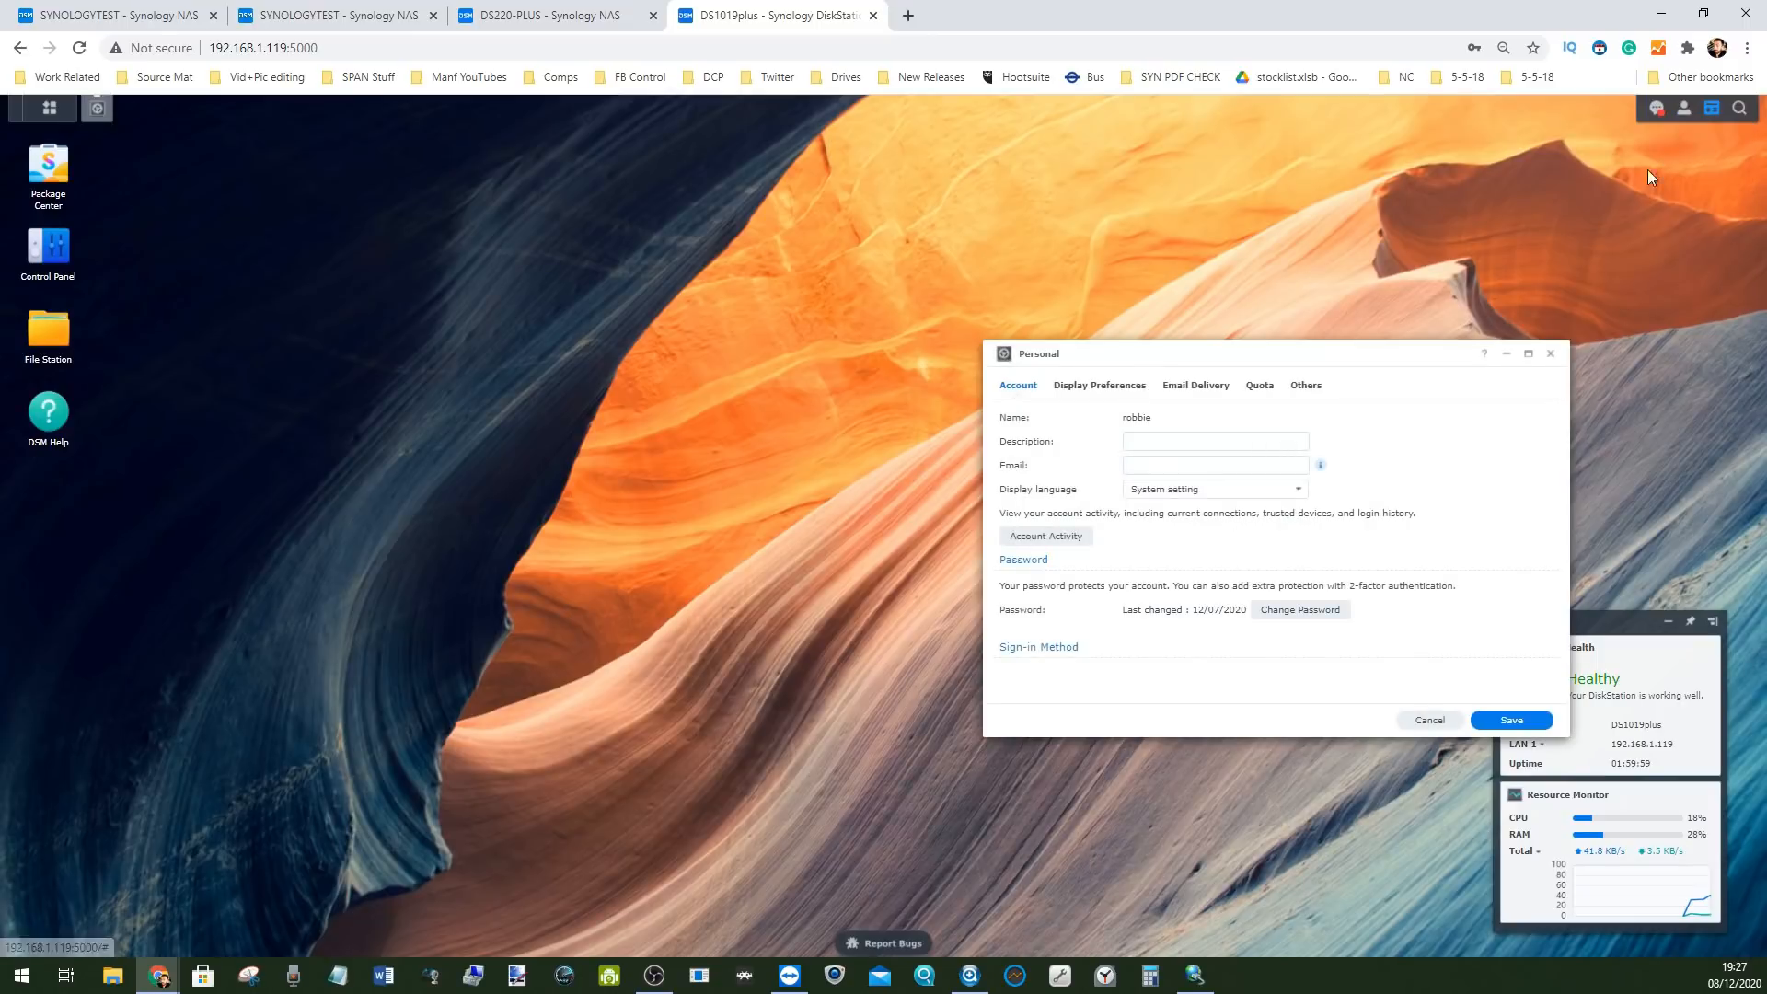
{"action": "scroll", "coordinate": [1124, 530], "scroll_direction": "down", "scroll_amount": 2}
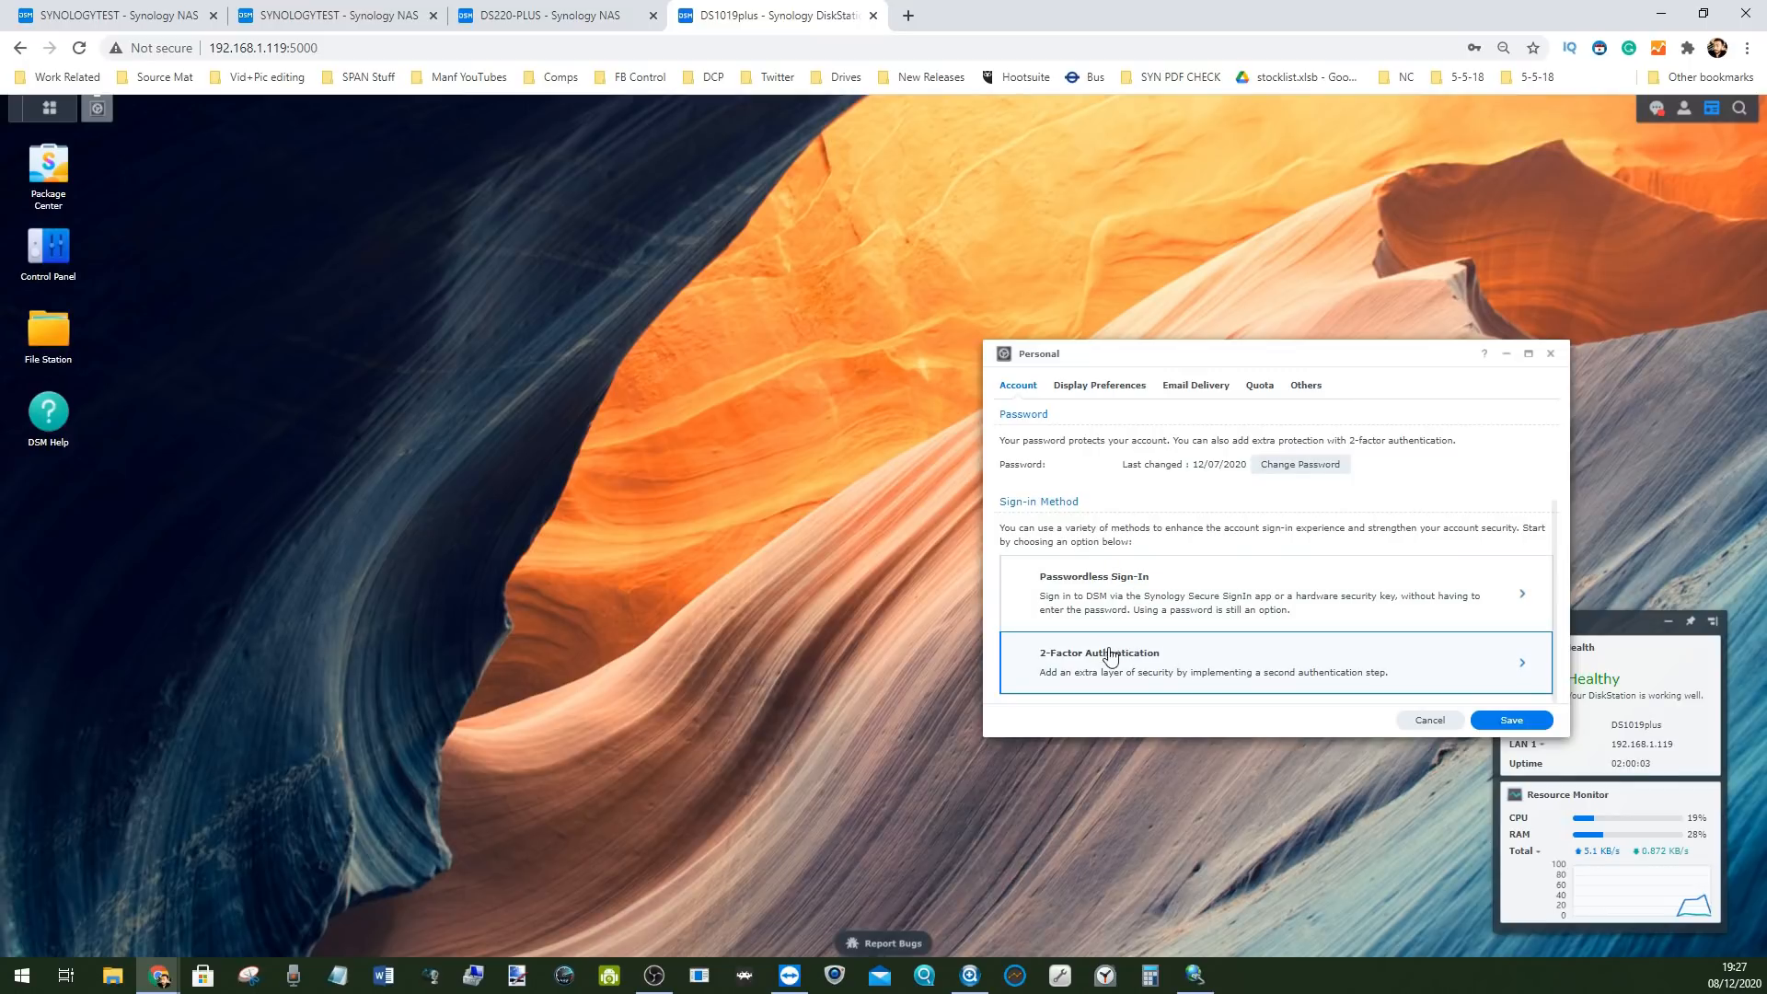
{"action": "scroll", "coordinate": [1183, 608], "scroll_direction": "up", "scroll_amount": 2}
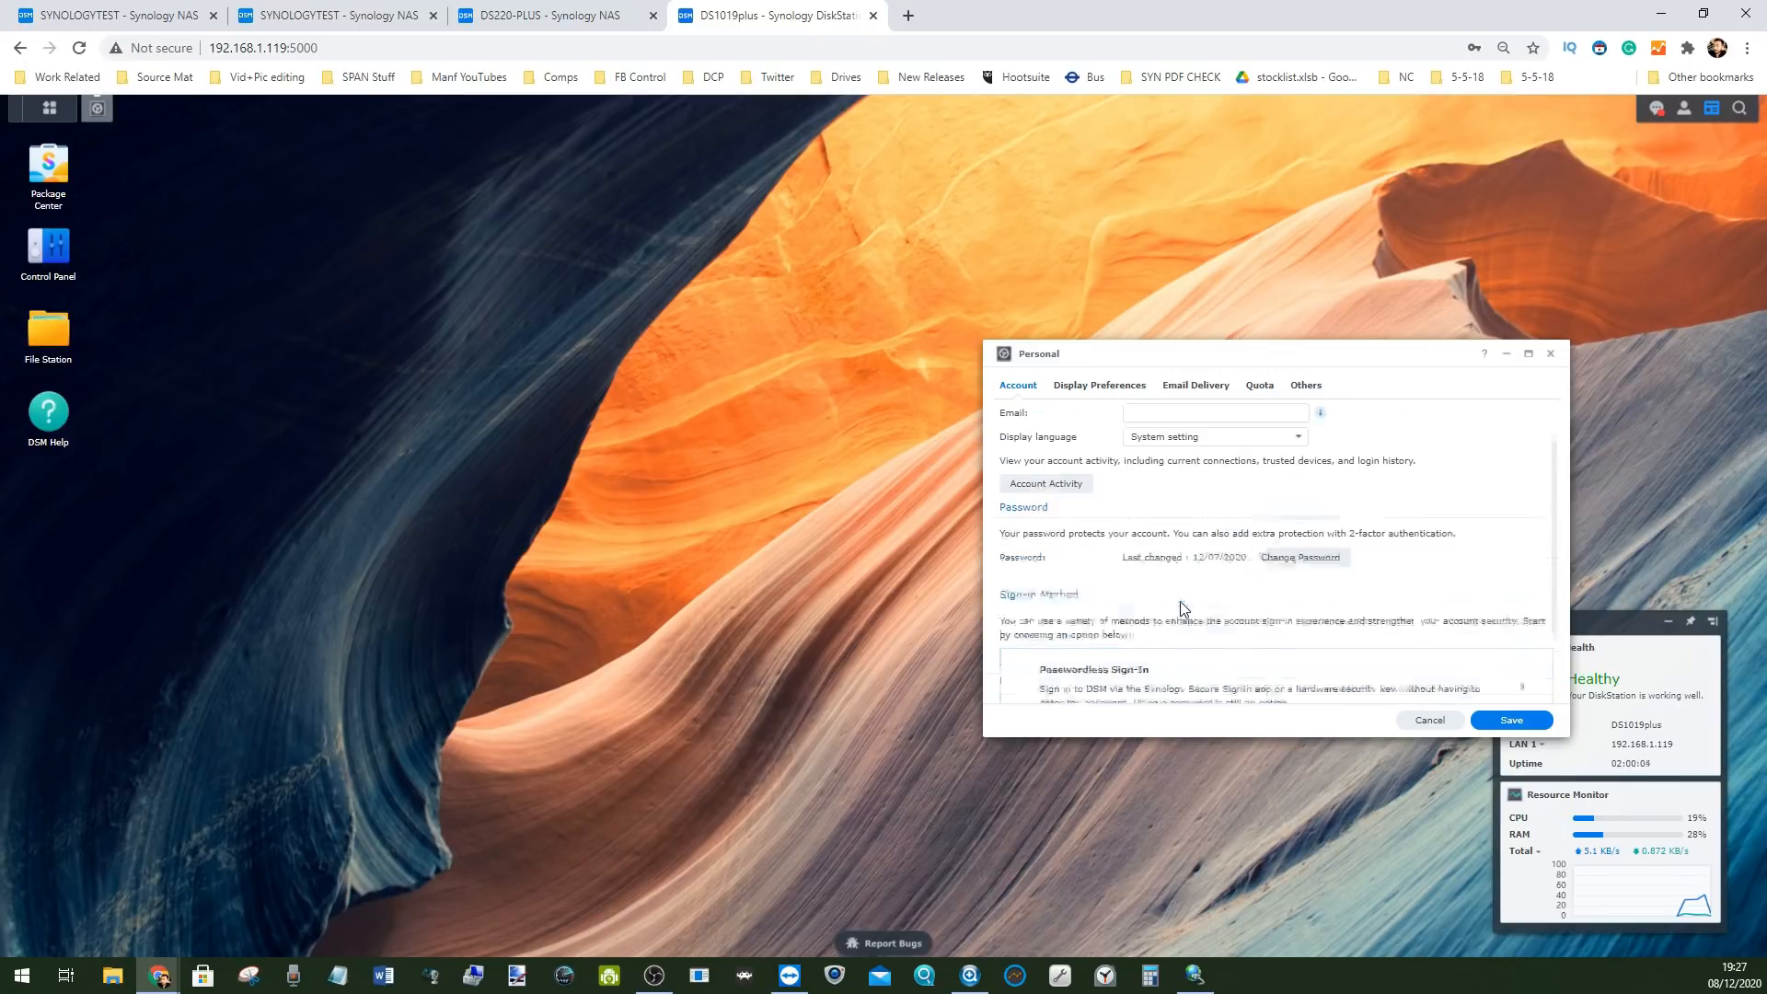
Browse the Display Preferences, Email Delivery, Quota and Others tabs, then close Personal and show the Main Menu
{"action": "left_click", "coordinate": [1079, 388]}
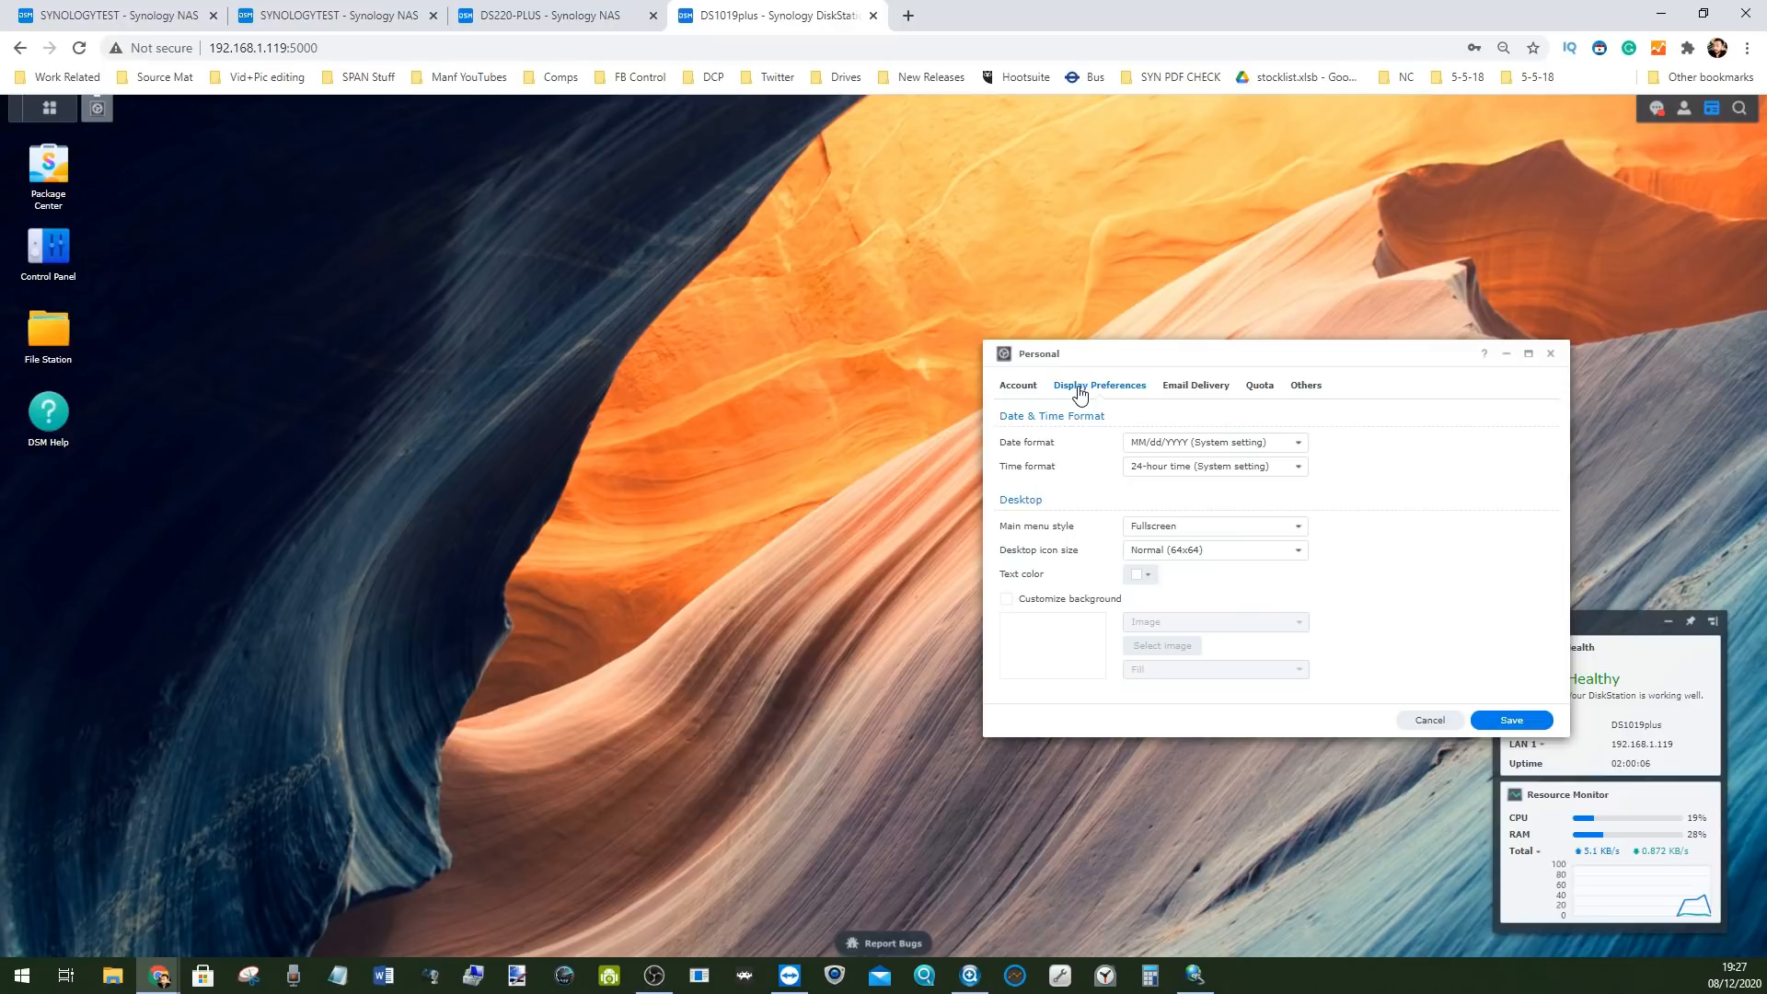
{"action": "left_click", "coordinate": [1196, 389]}
{"action": "left_click", "coordinate": [1260, 387]}
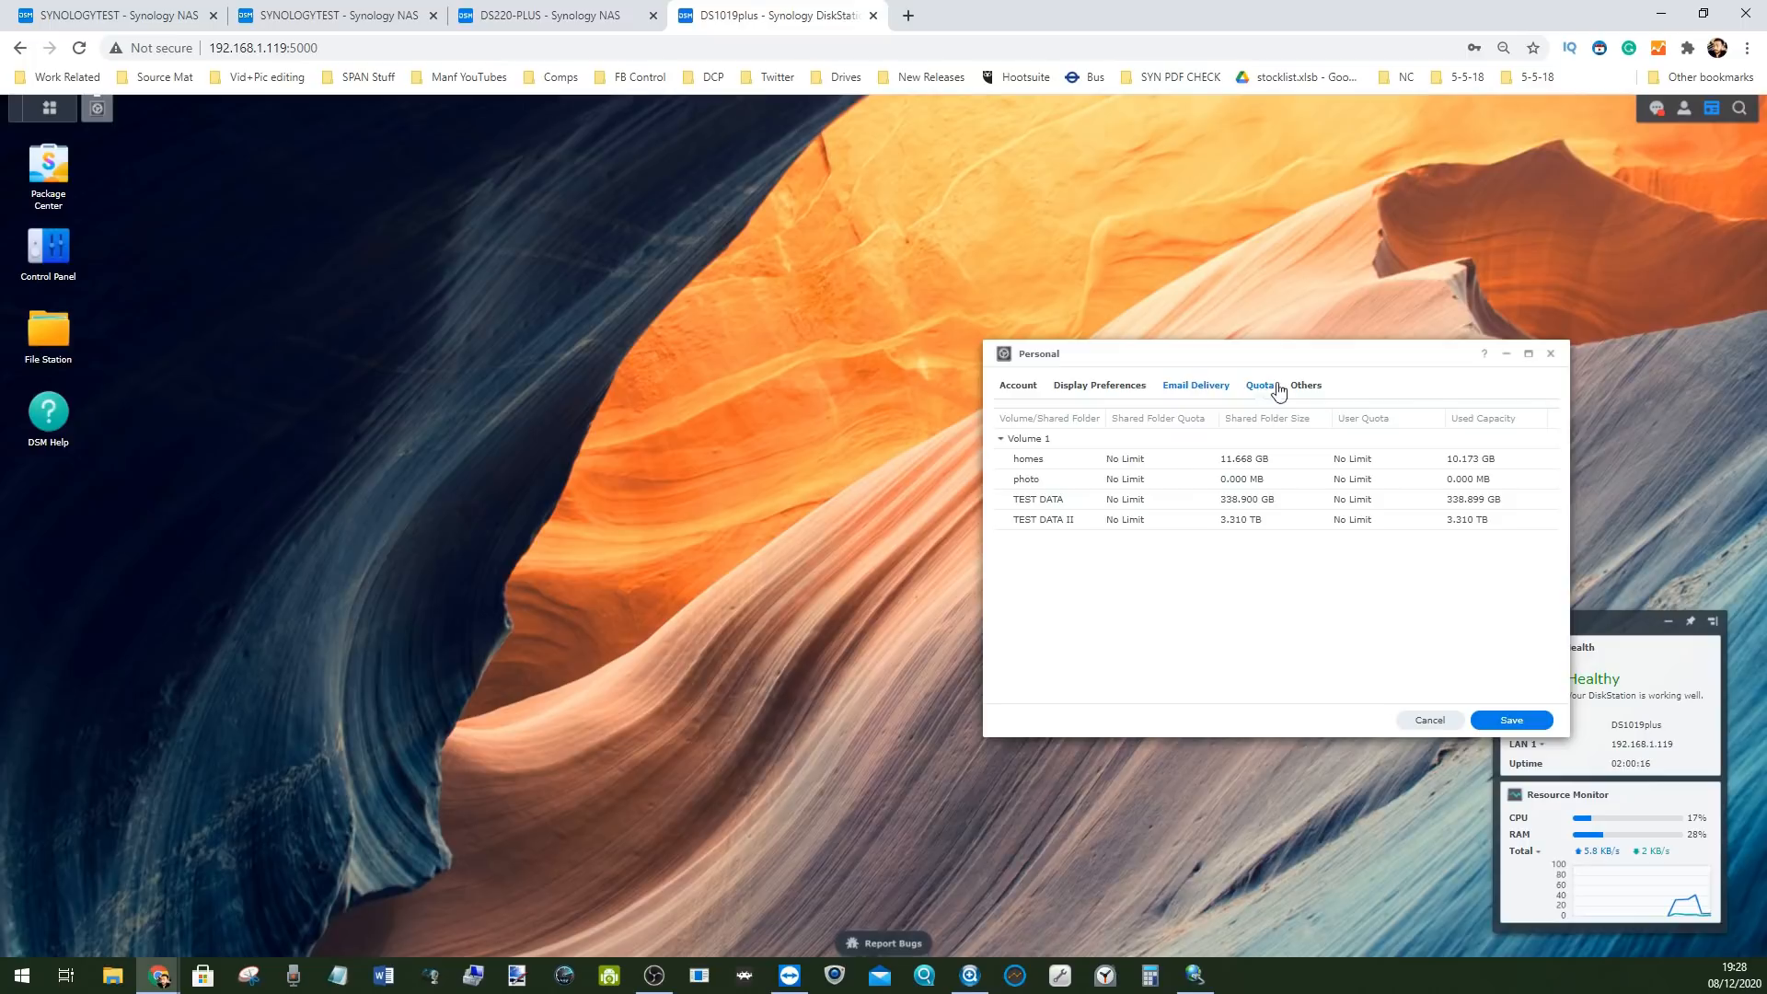
{"action": "left_click", "coordinate": [1205, 390]}
{"action": "left_click", "coordinate": [1117, 390]}
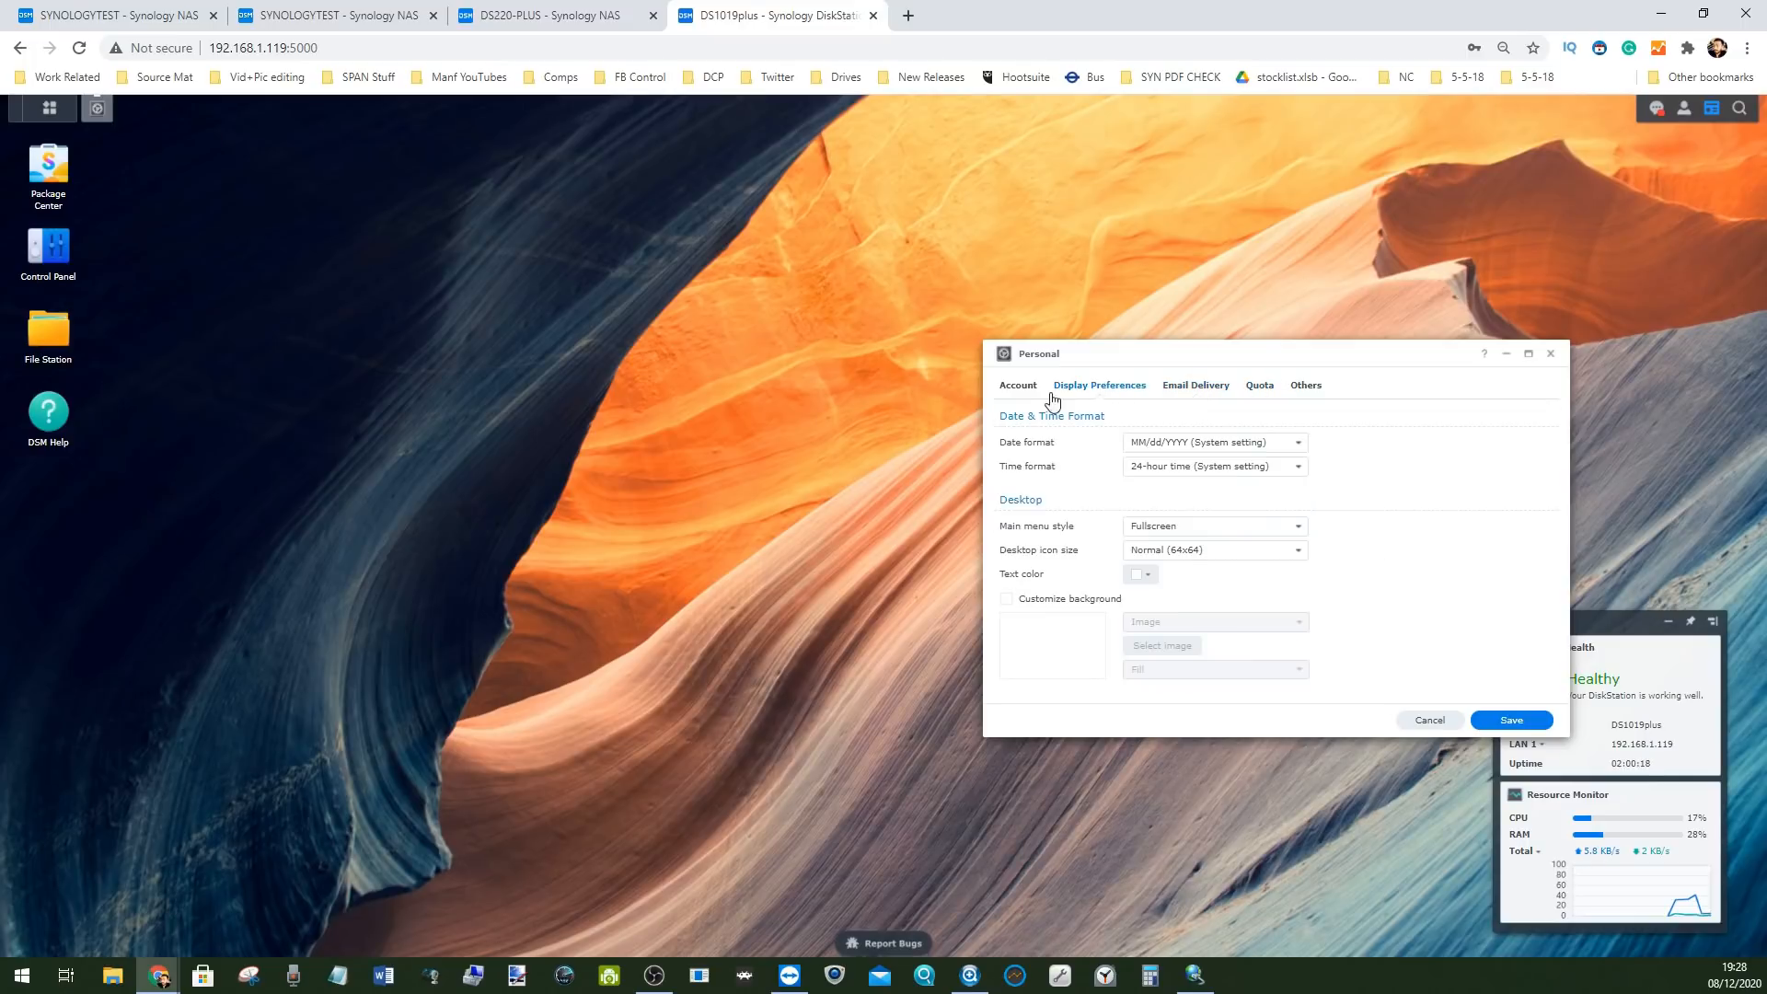
{"action": "left_click", "coordinate": [1258, 387]}
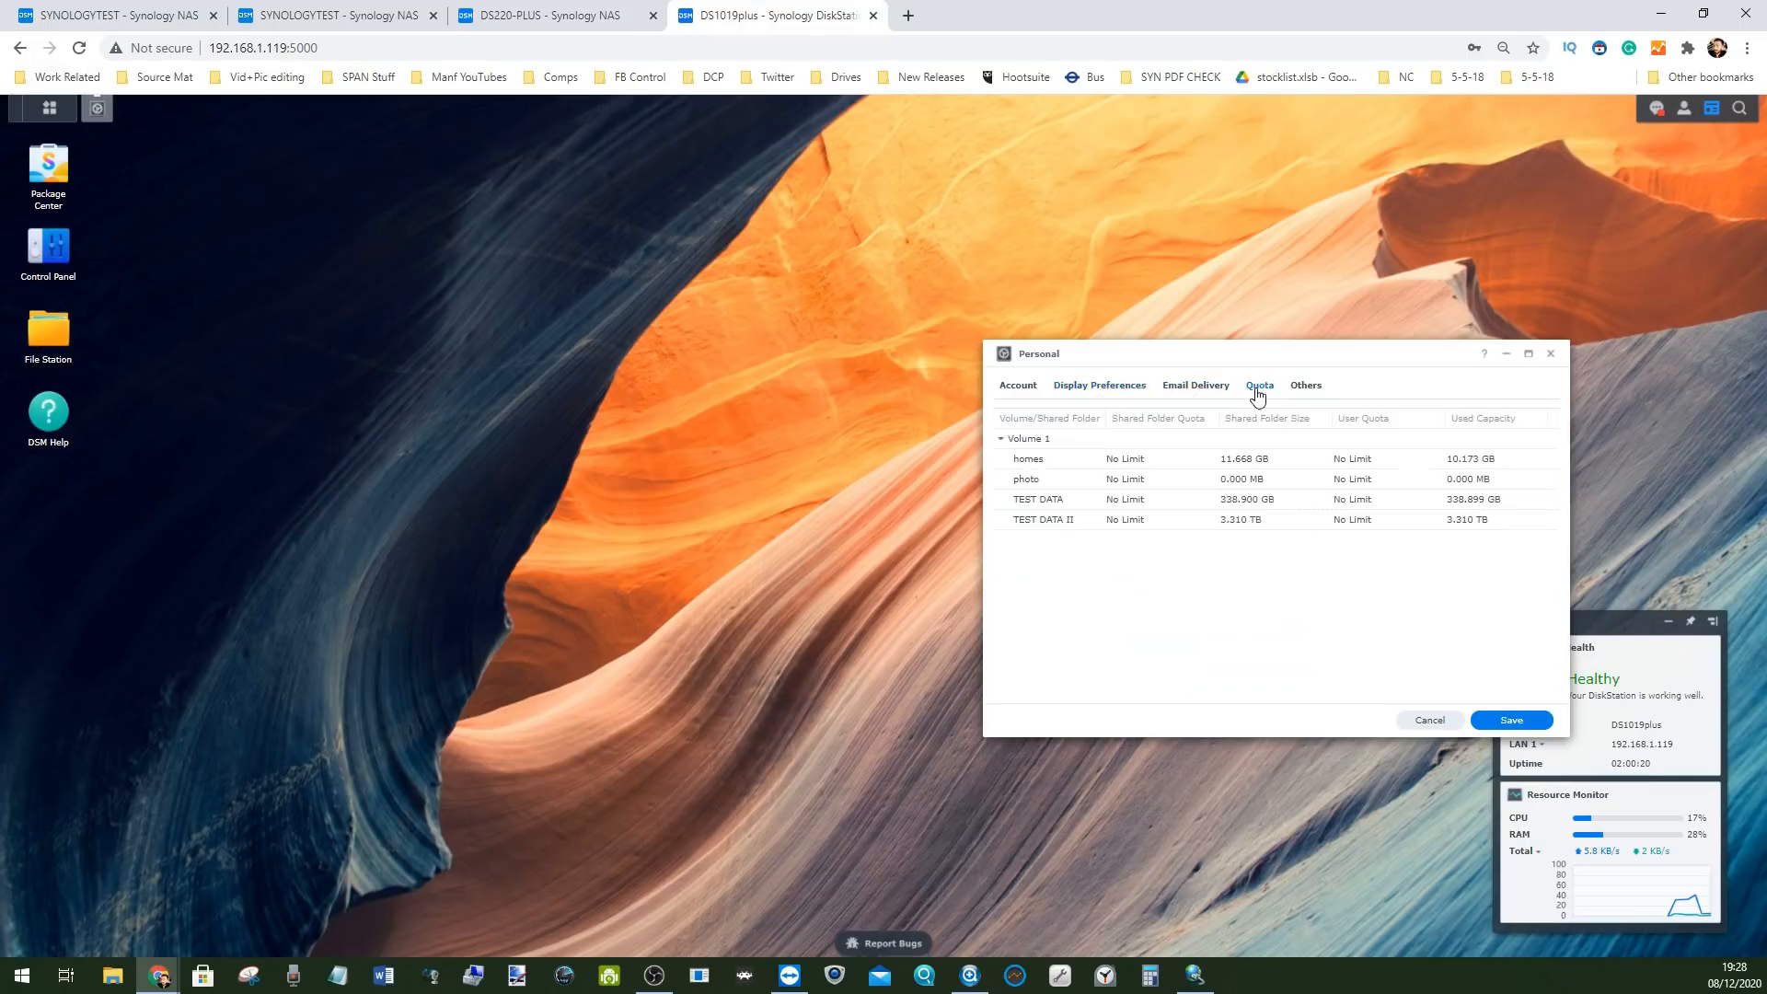
{"action": "left_click", "coordinate": [1303, 387]}
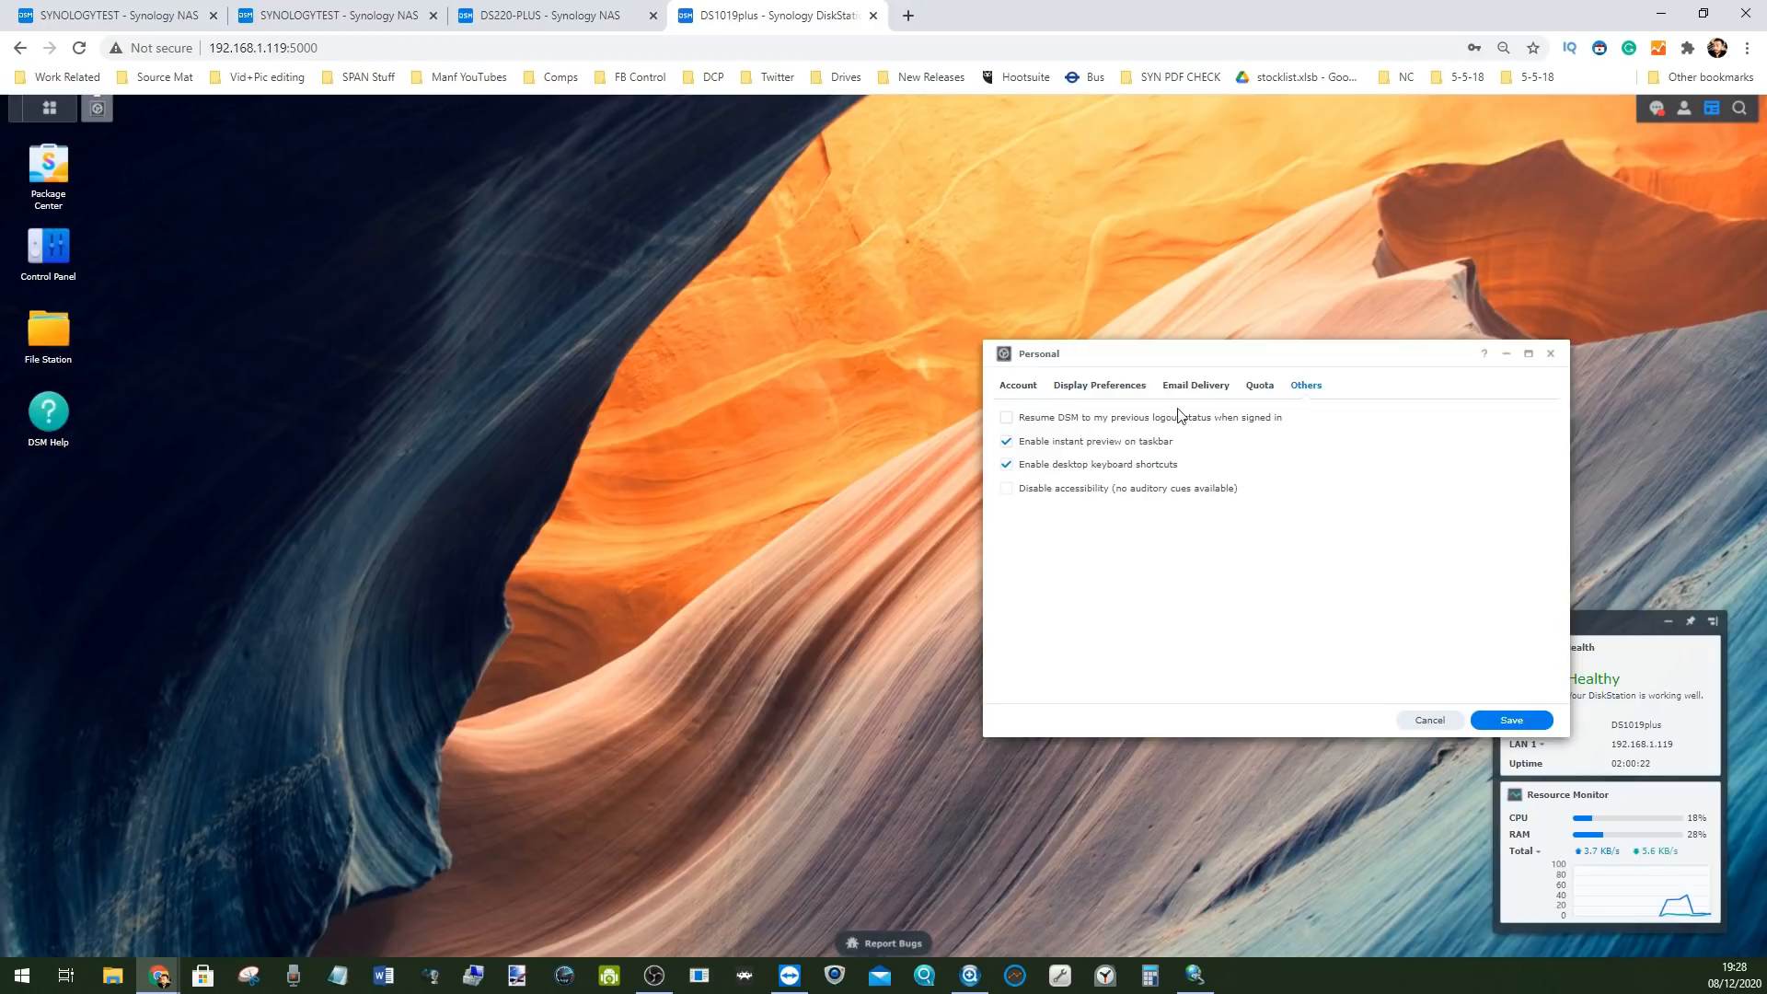
{"action": "left_click", "coordinate": [1551, 355]}
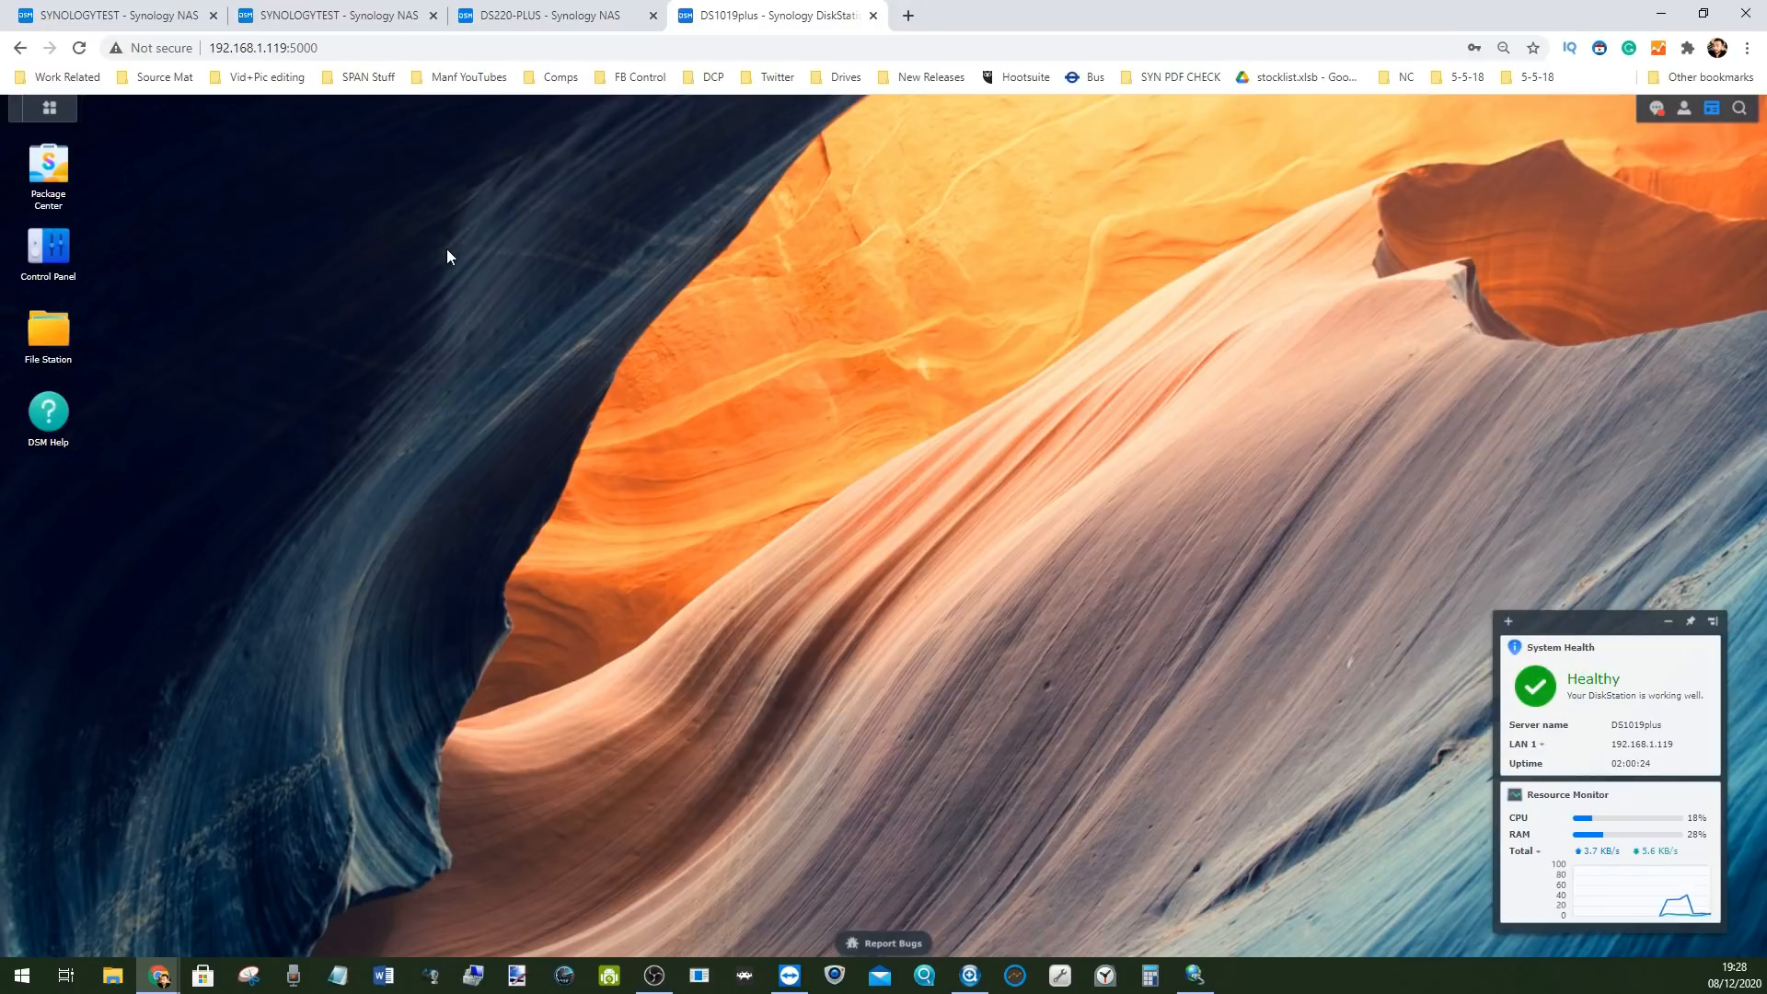
{"action": "left_click", "coordinate": [50, 109]}
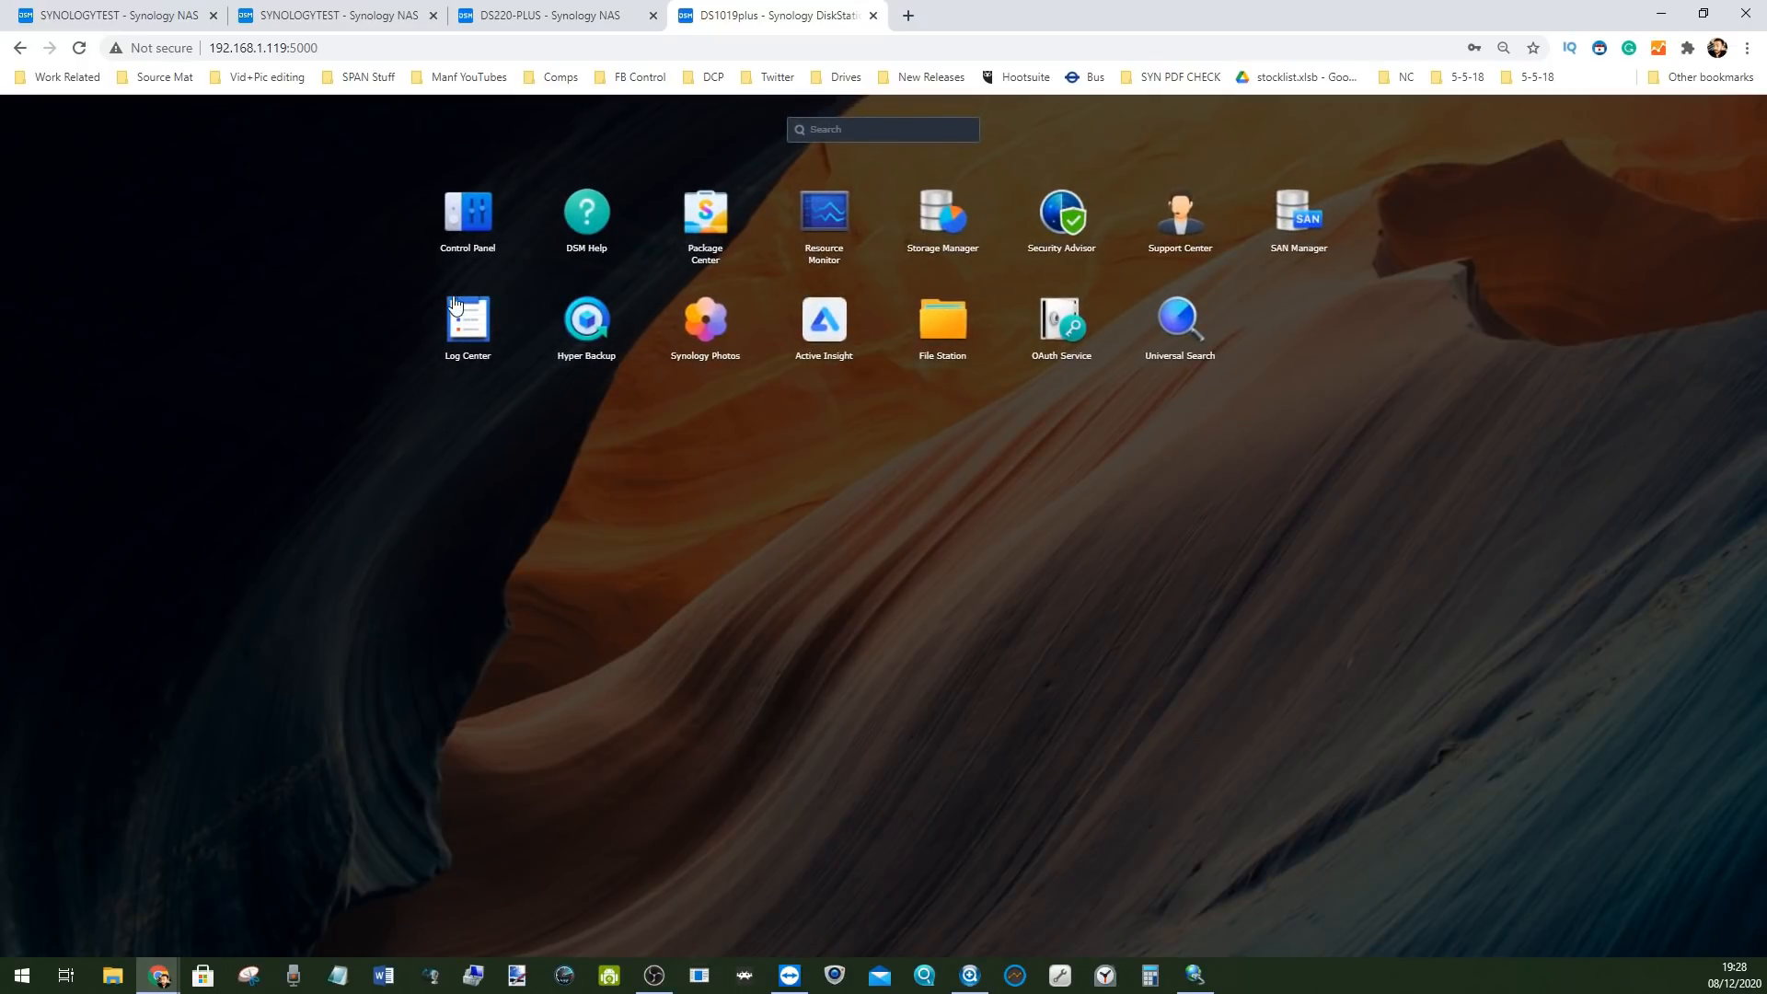
Open Package Center's Beta Packages list and enlarge the window to show four package columns
{"action": "left_click", "coordinate": [699, 213]}
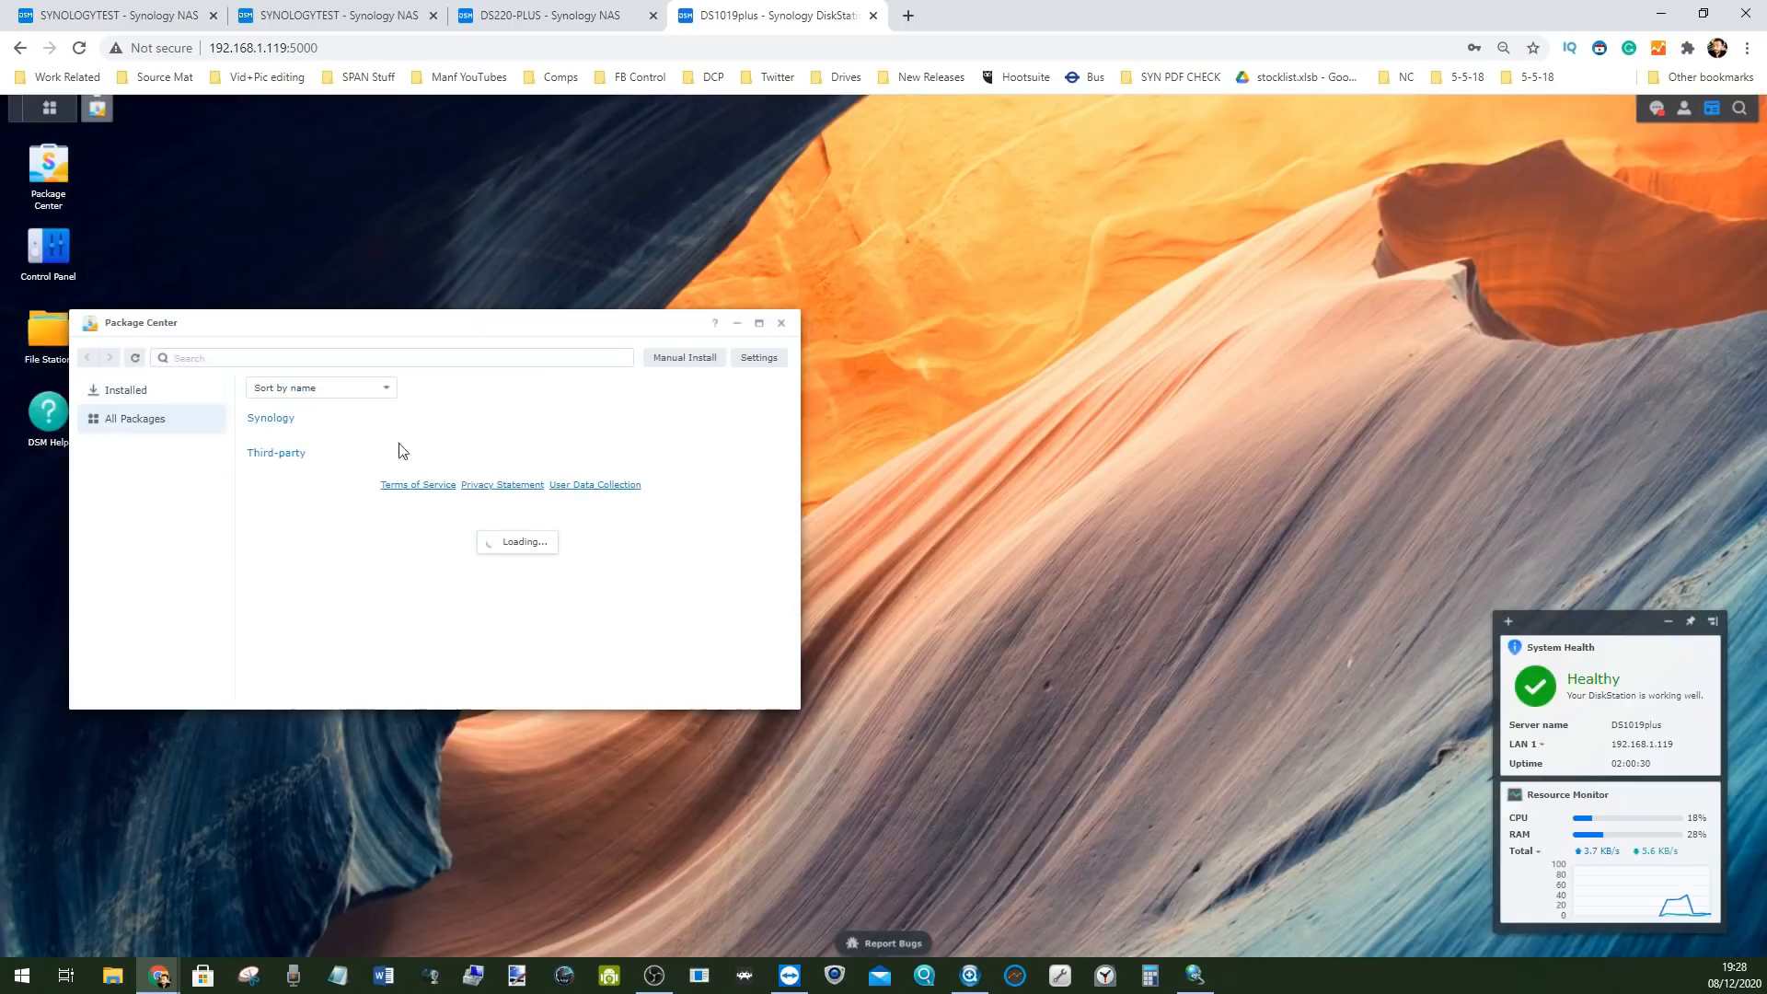
{"action": "left_click_drag", "start_coordinate": [346, 320], "coordinate": [722, 297]}
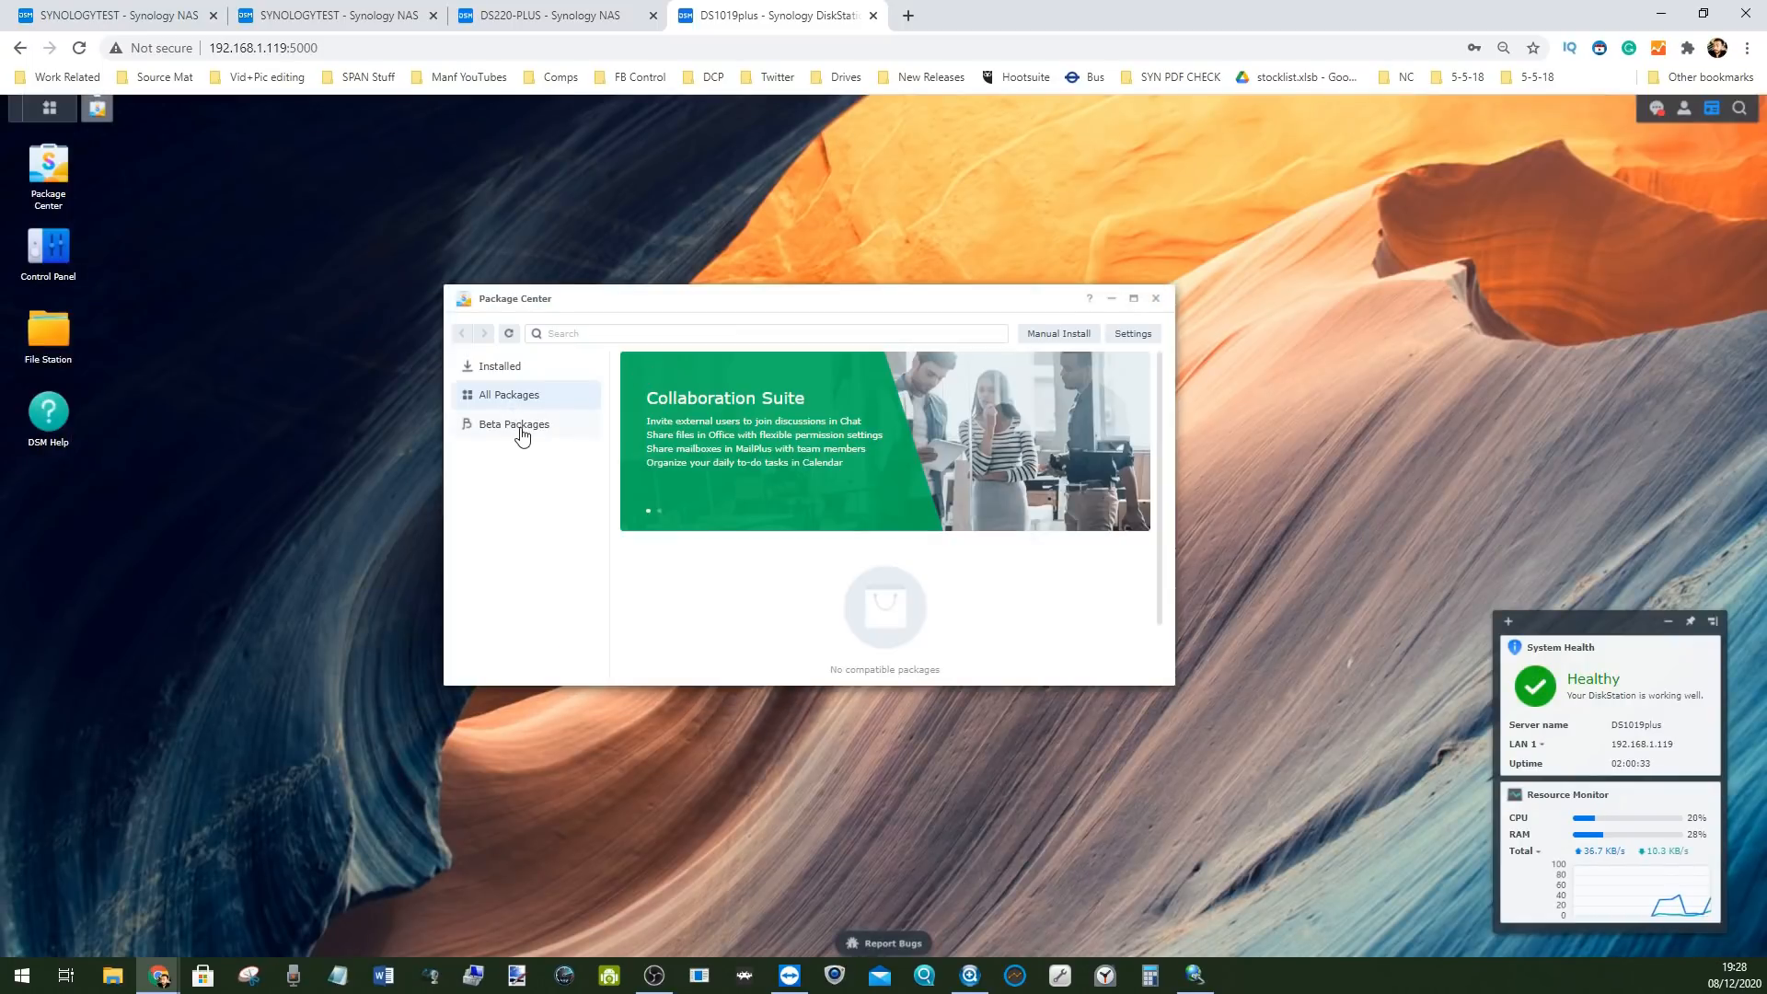
{"action": "left_click", "coordinate": [513, 425]}
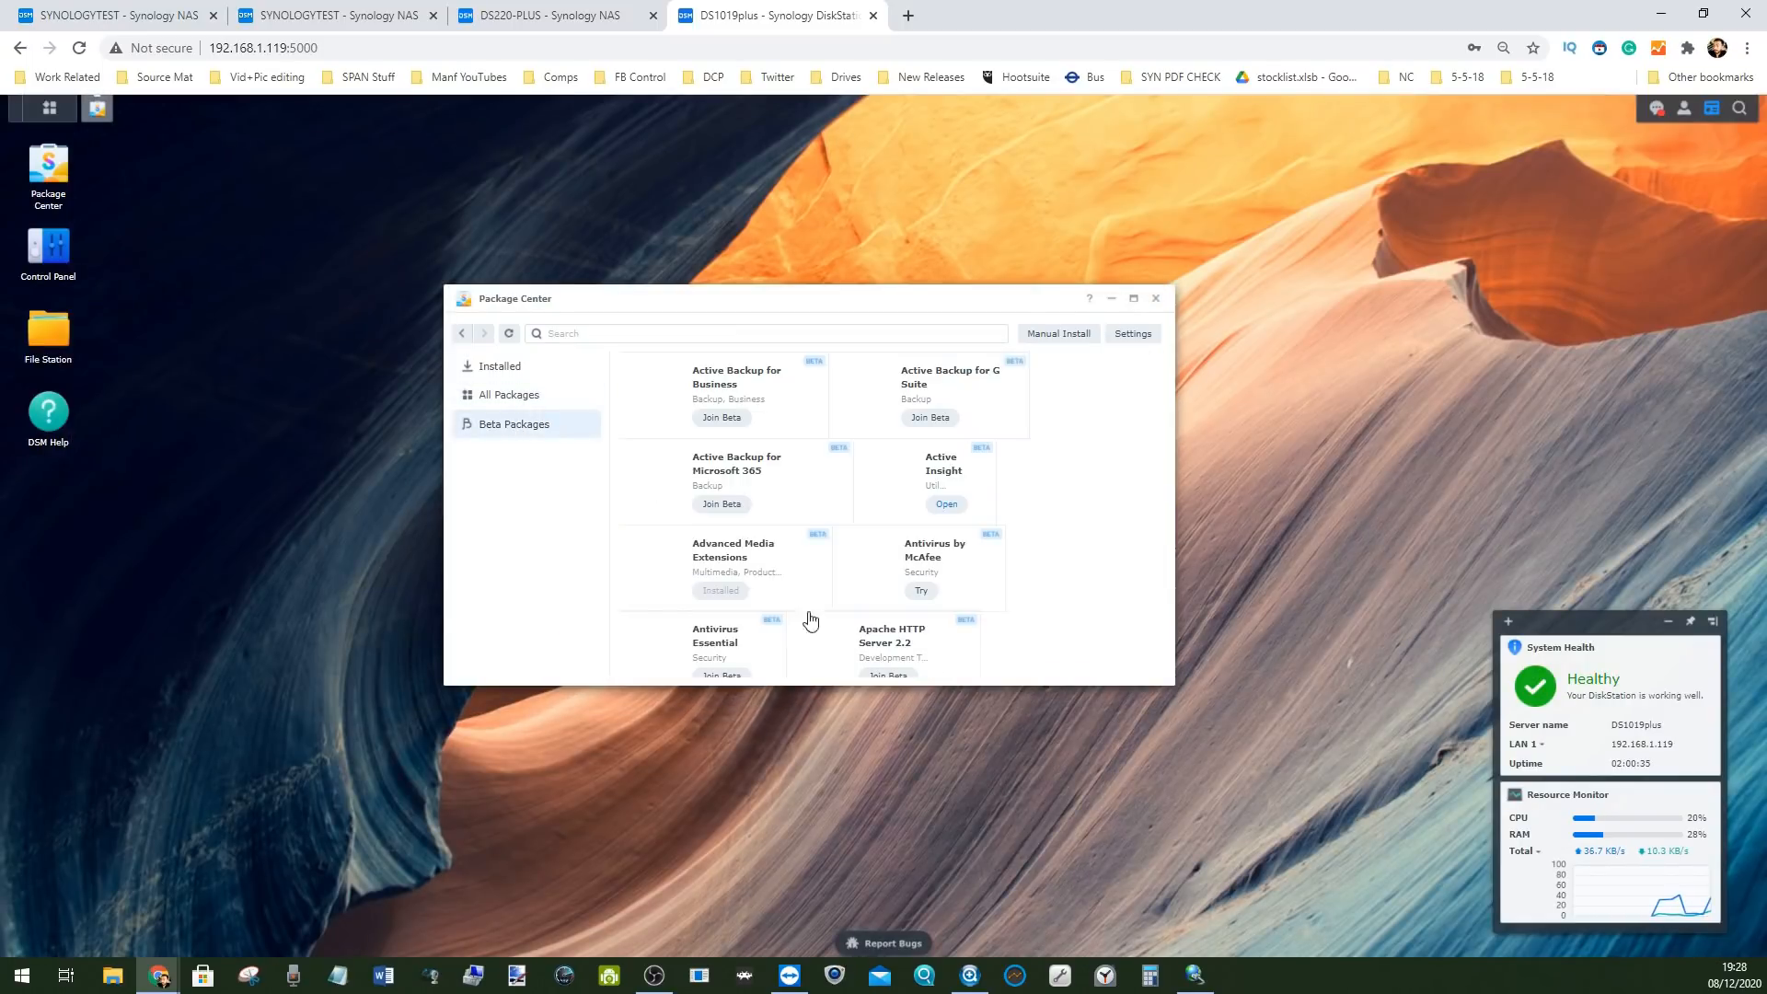
{"action": "left_click_drag", "start_coordinate": [817, 685], "coordinate": [824, 807]}
{"action": "left_click_drag", "start_coordinate": [786, 299], "coordinate": [774, 190]}
{"action": "left_click_drag", "start_coordinate": [1161, 386], "coordinate": [1360, 386]}
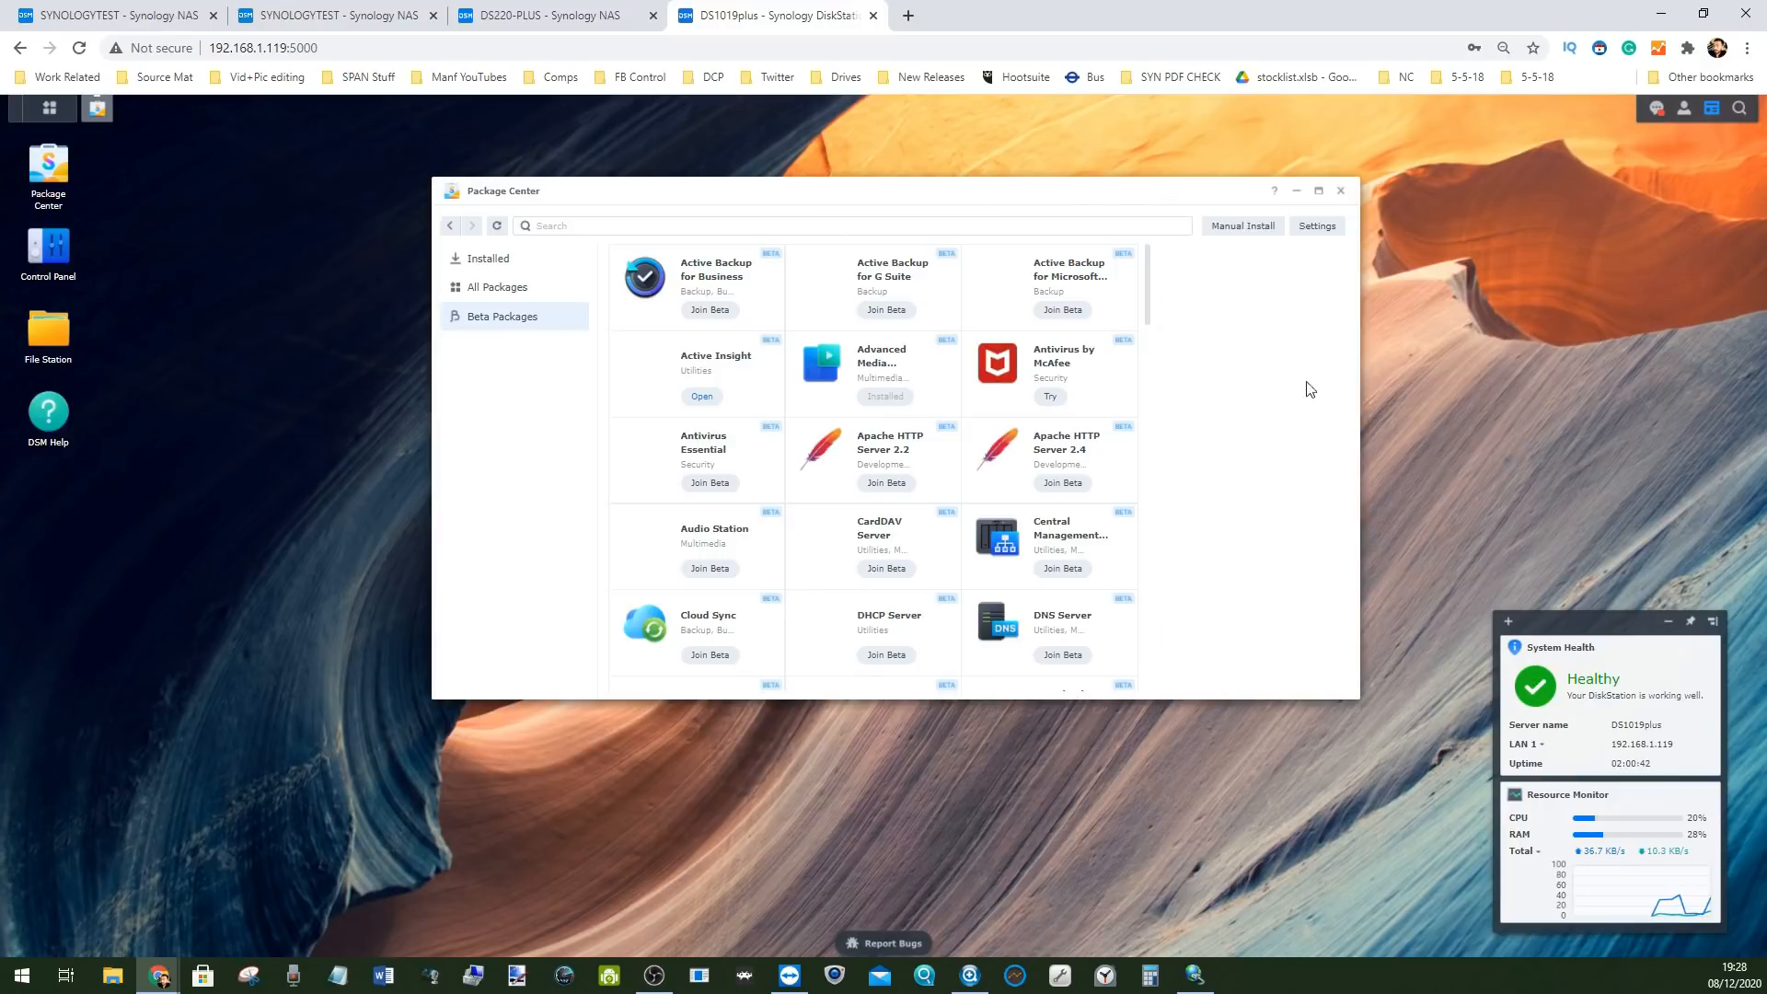
Compare the Installed list with the beta packages, scrolling through them, then minimize and restore Package Center
{"action": "left_click", "coordinate": [498, 260]}
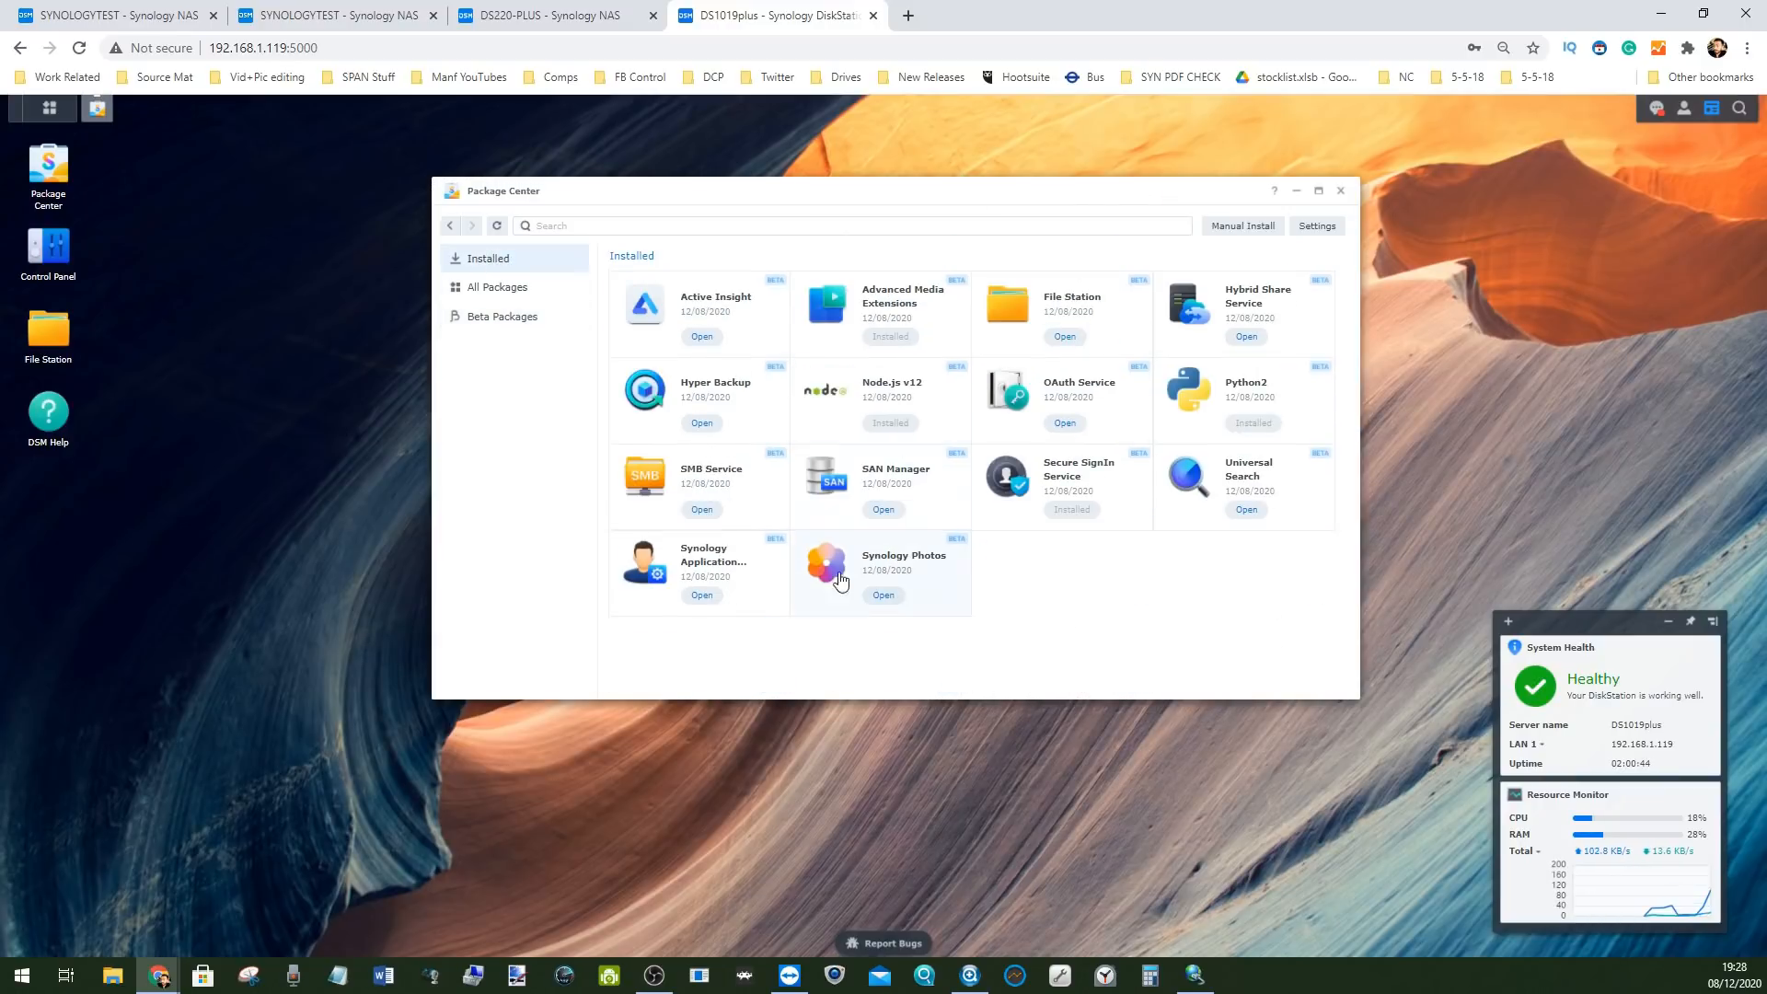
{"action": "left_click", "coordinate": [504, 316]}
{"action": "scroll", "coordinate": [1034, 475], "scroll_direction": "down", "scroll_amount": 5}
{"action": "scroll", "coordinate": [1017, 464], "scroll_direction": "up", "scroll_amount": 5}
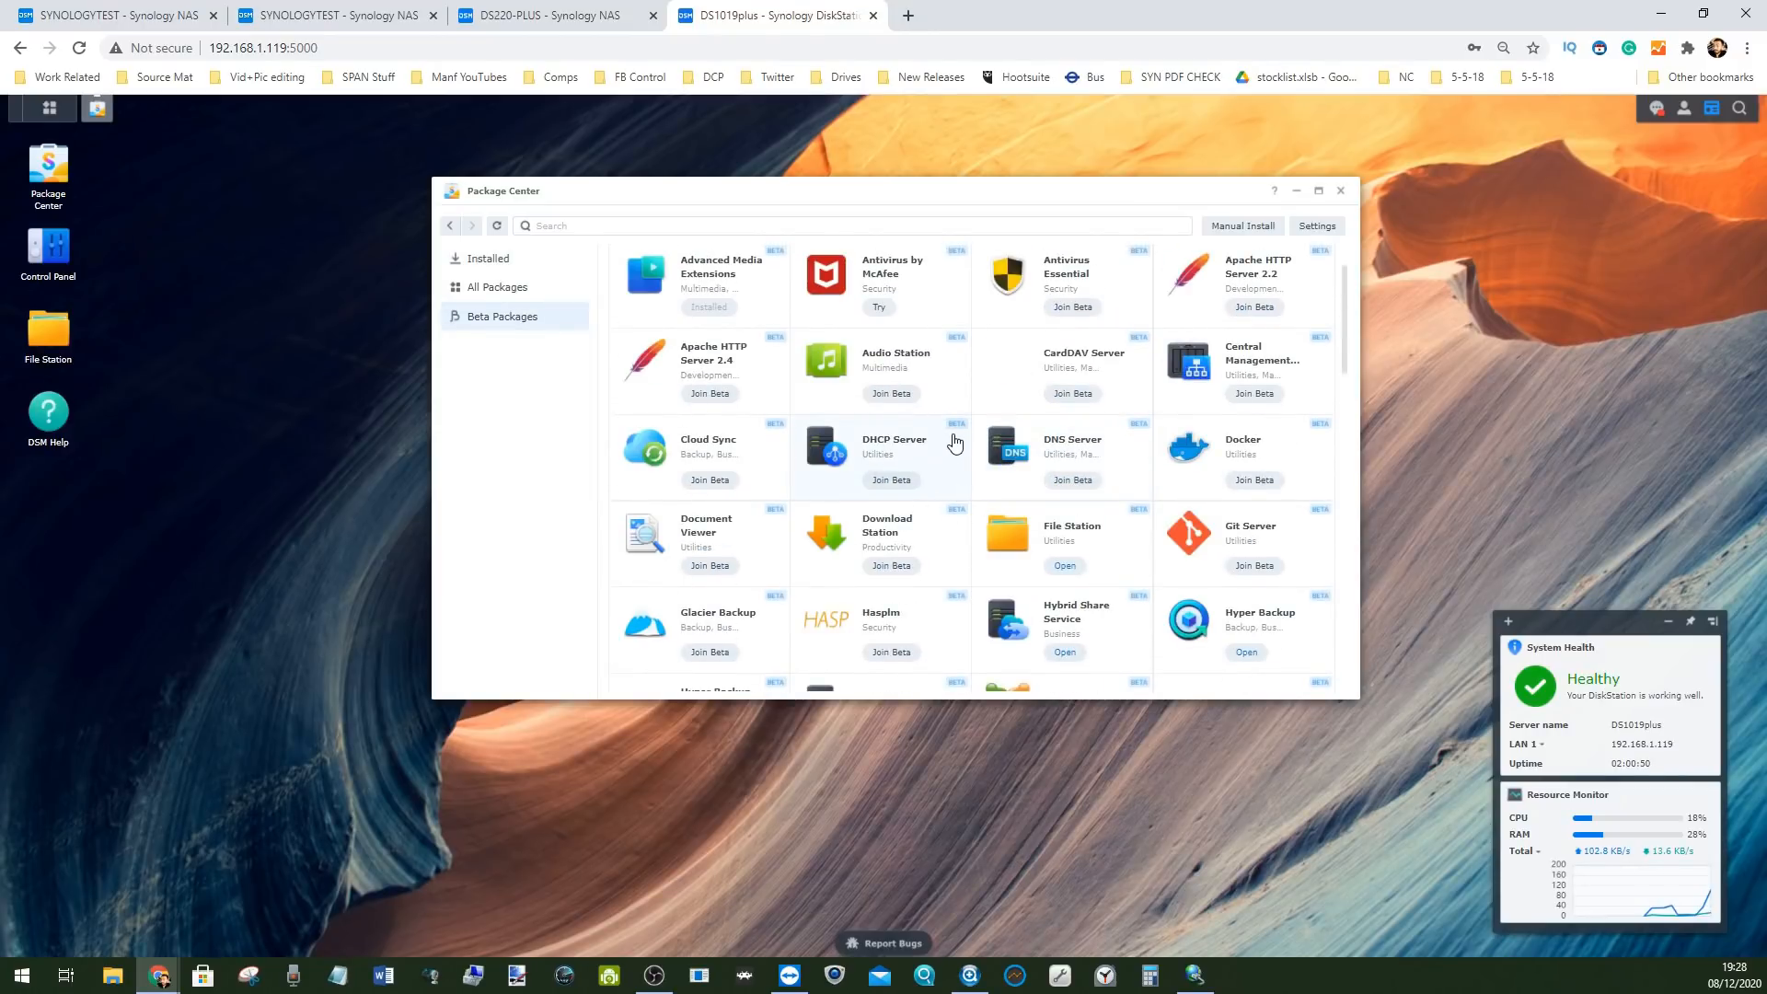
{"action": "scroll", "coordinate": [957, 442], "scroll_direction": "down", "scroll_amount": 2}
{"action": "scroll", "coordinate": [957, 442], "scroll_direction": "down", "scroll_amount": 10}
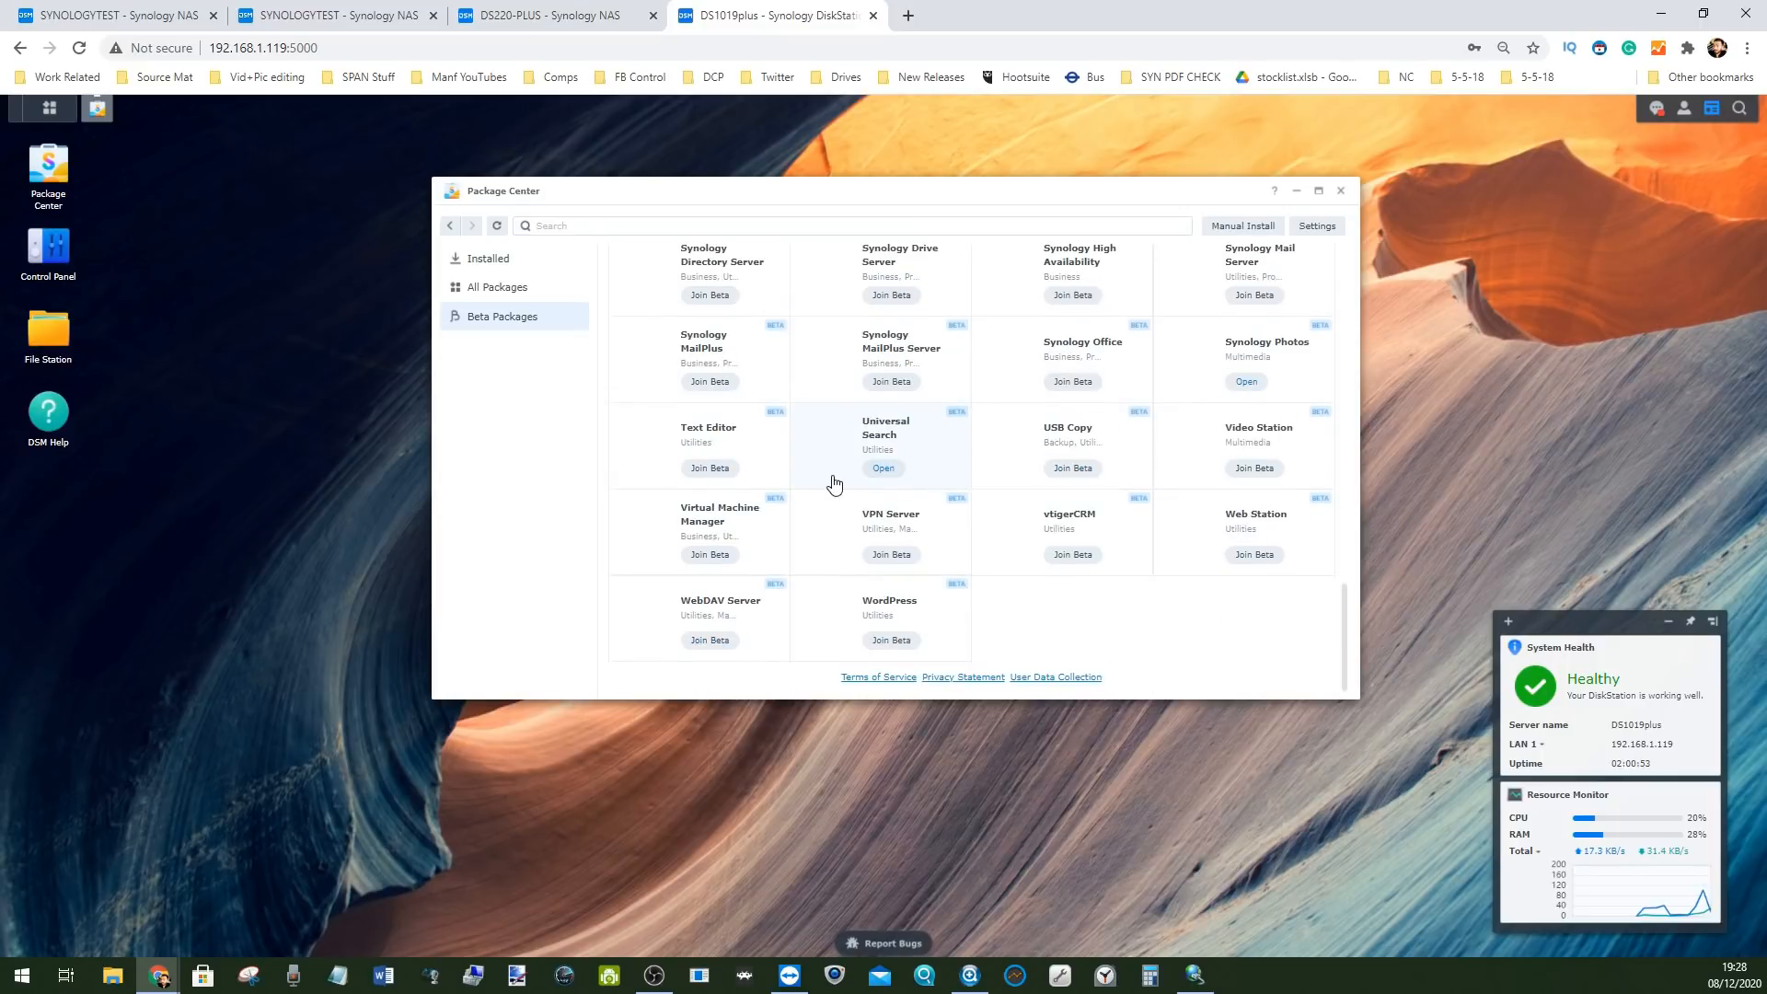
{"action": "scroll", "coordinate": [818, 448], "scroll_direction": "up", "scroll_amount": 10}
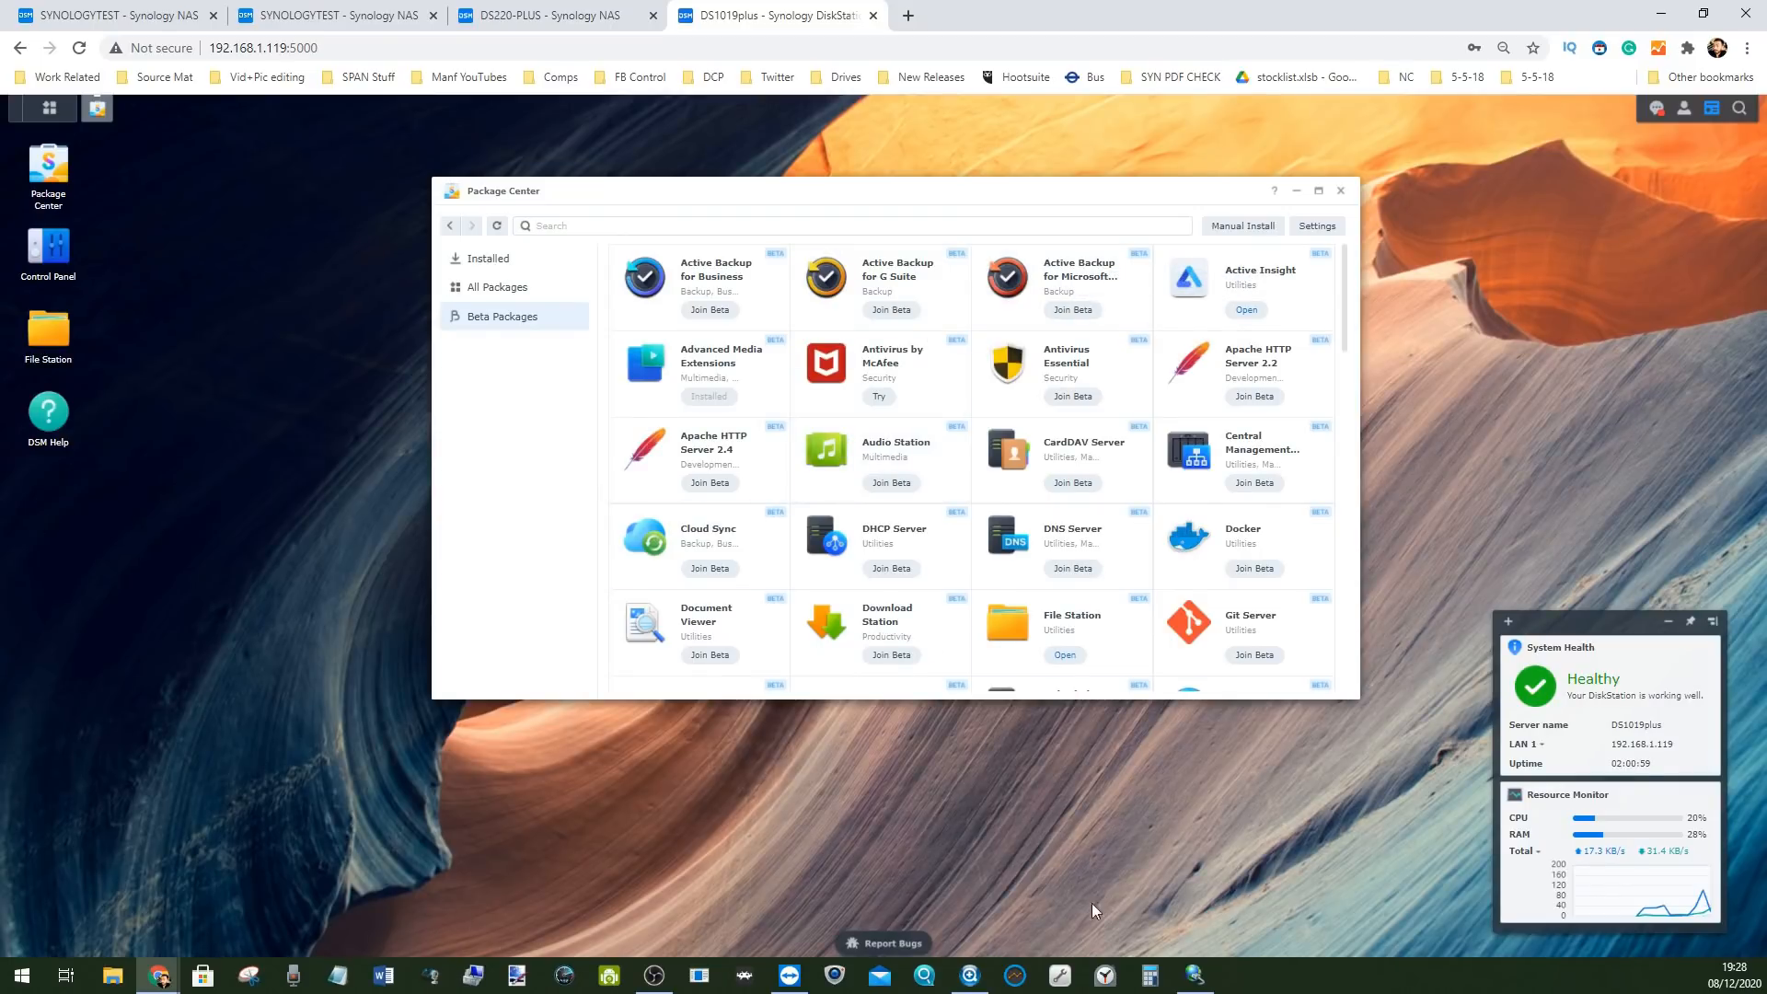
{"action": "left_click", "coordinate": [654, 976]}
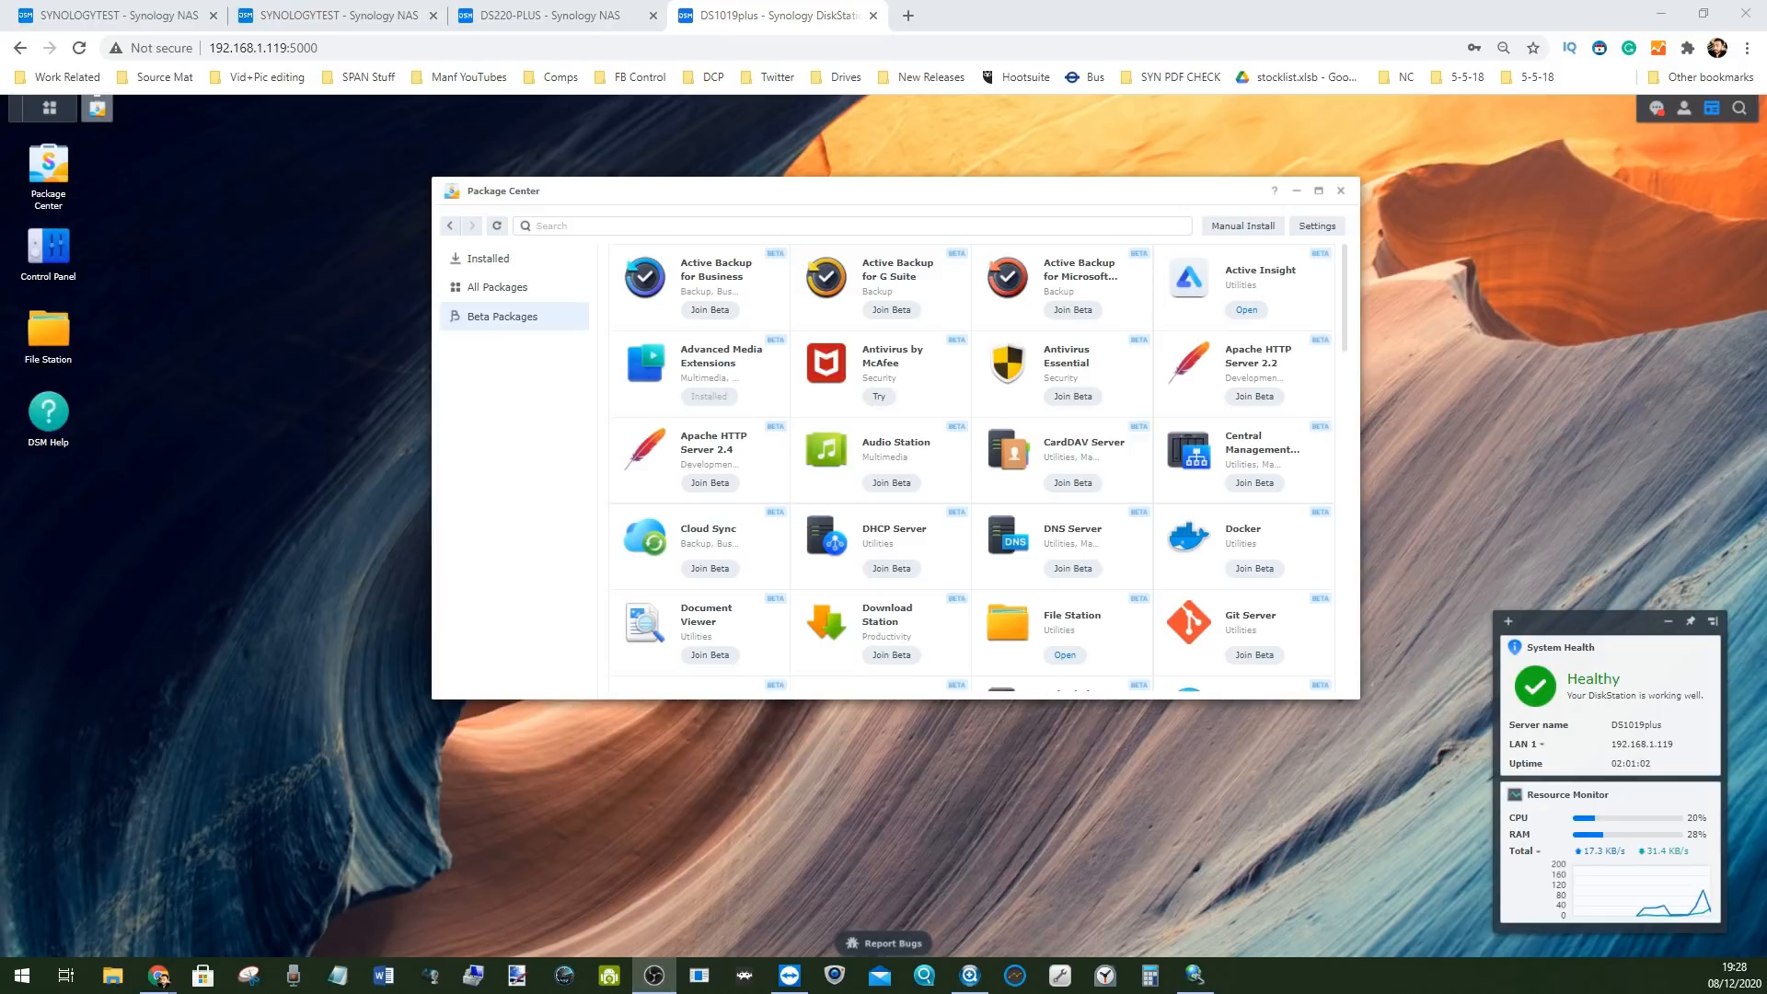
{"action": "left_click_drag", "start_coordinate": [0, 19], "coordinate": [0, 221]}
{"action": "left_click", "coordinate": [1039, 15]}
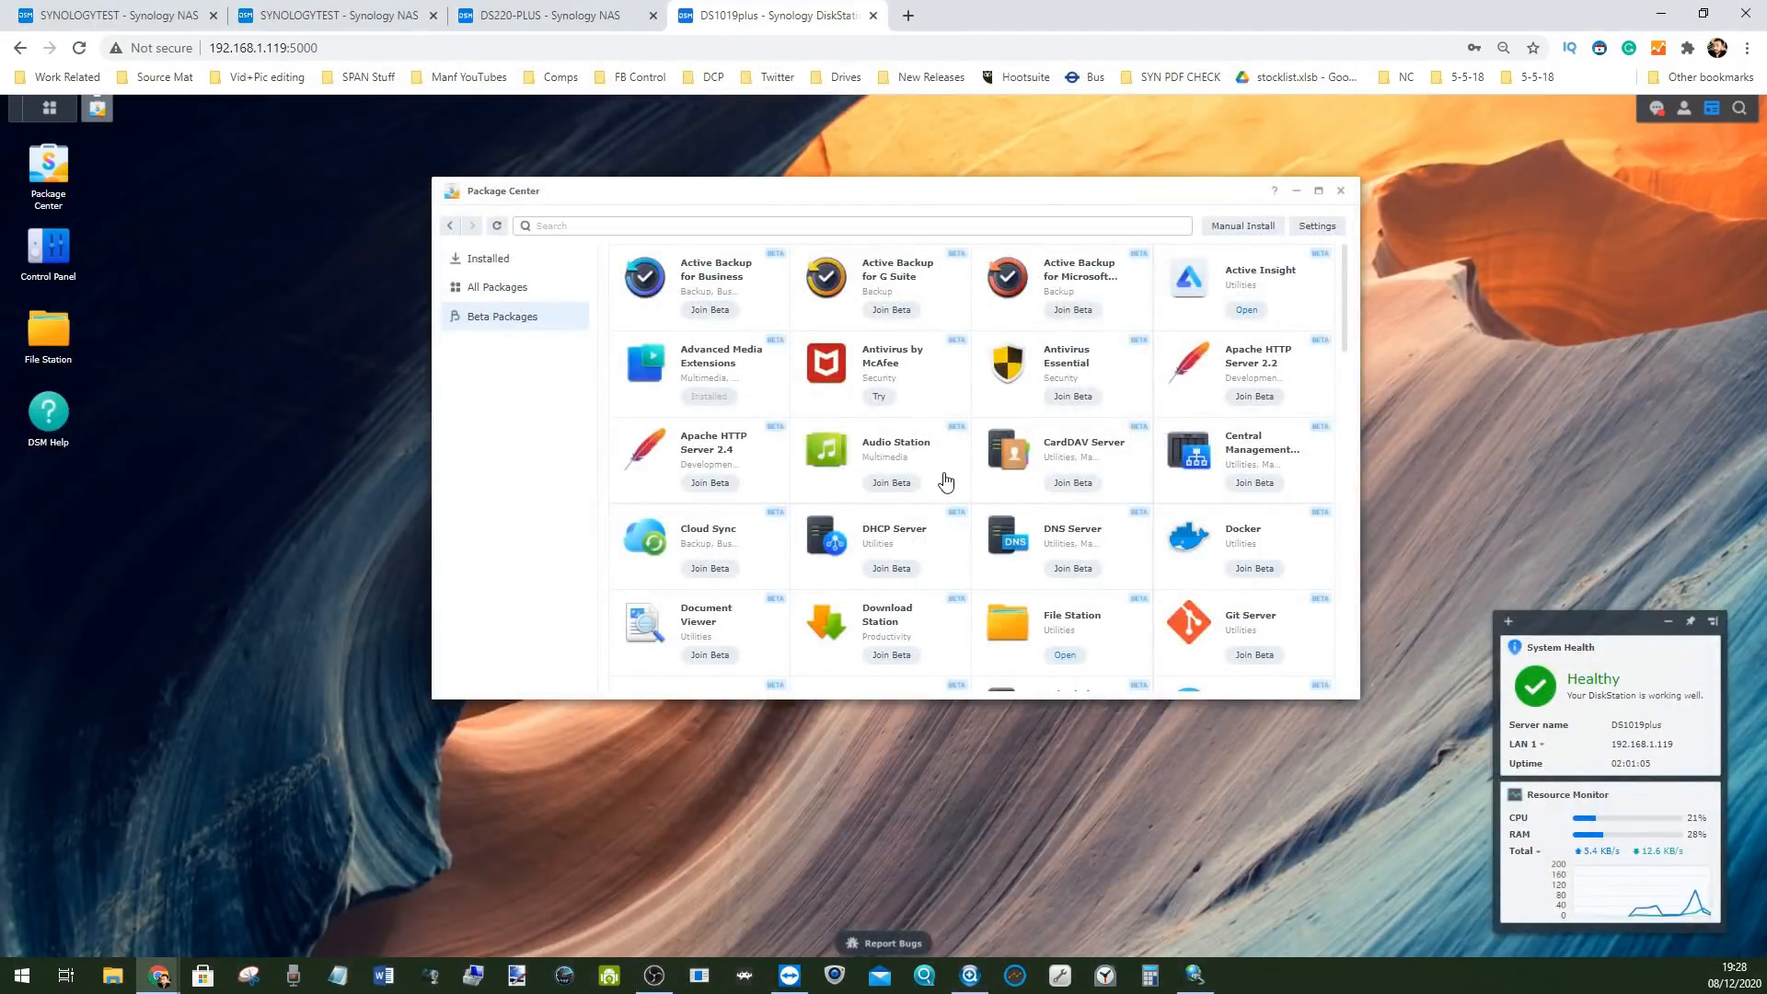
{"action": "left_click", "coordinate": [1296, 194]}
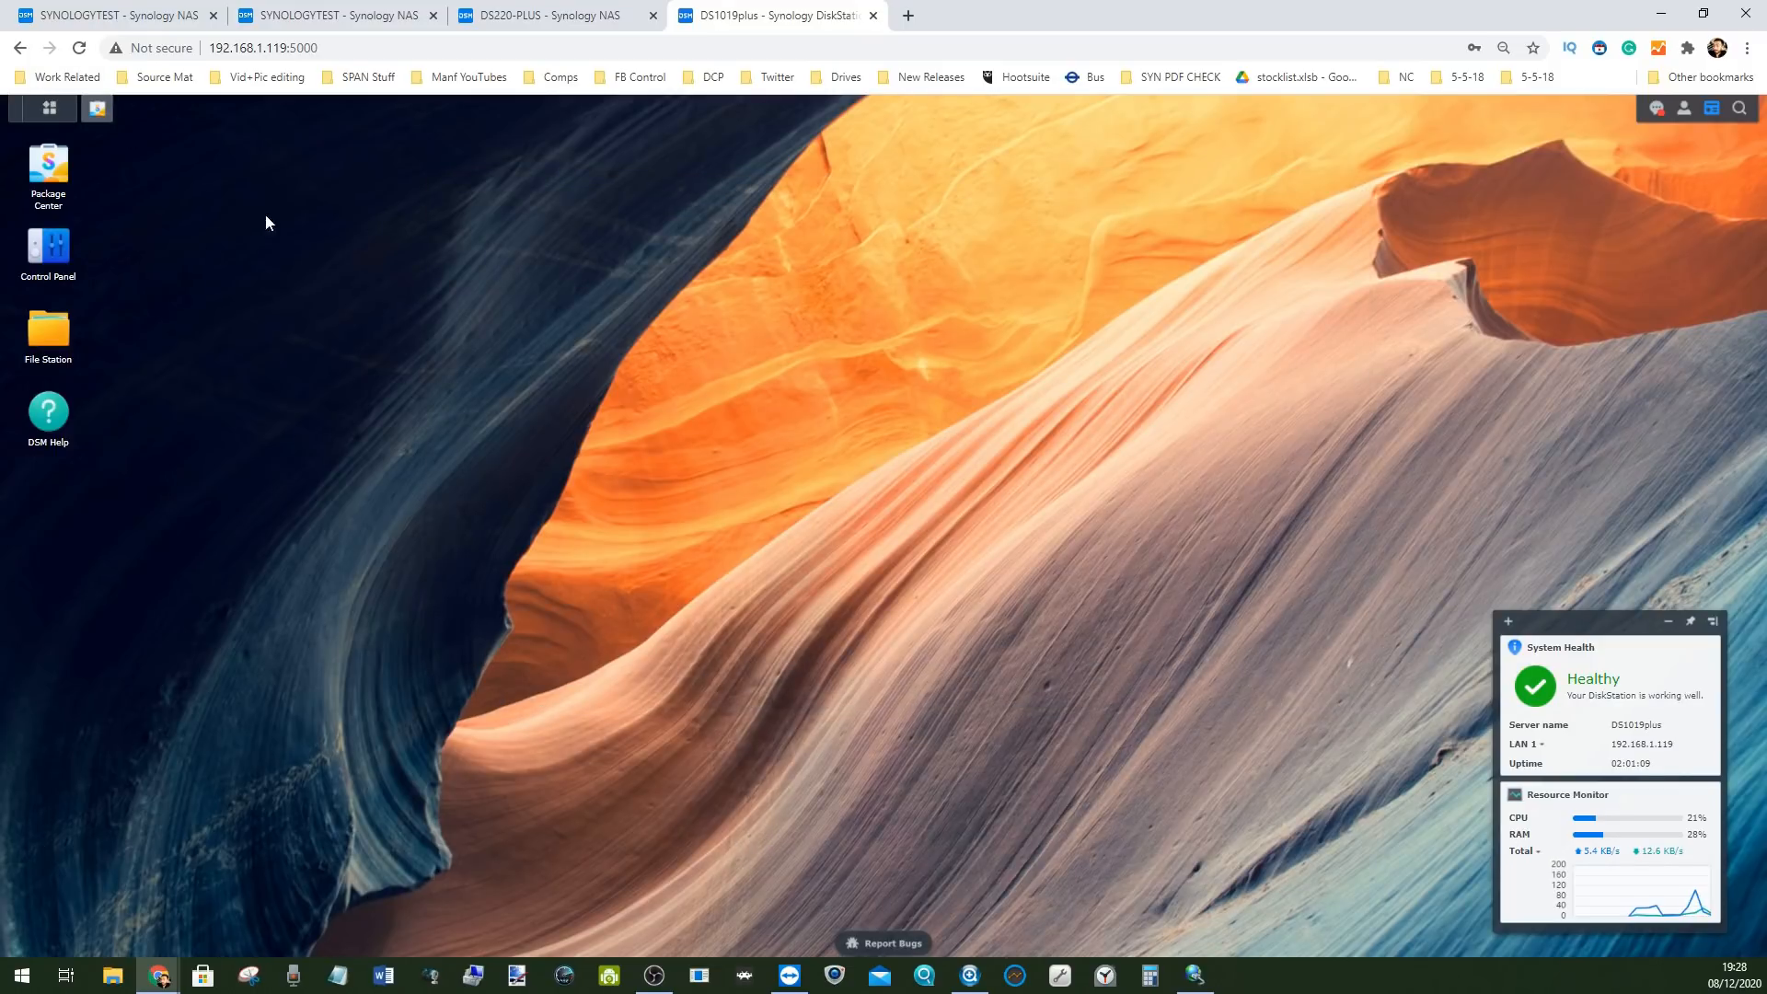
{"action": "left_click", "coordinate": [96, 109]}
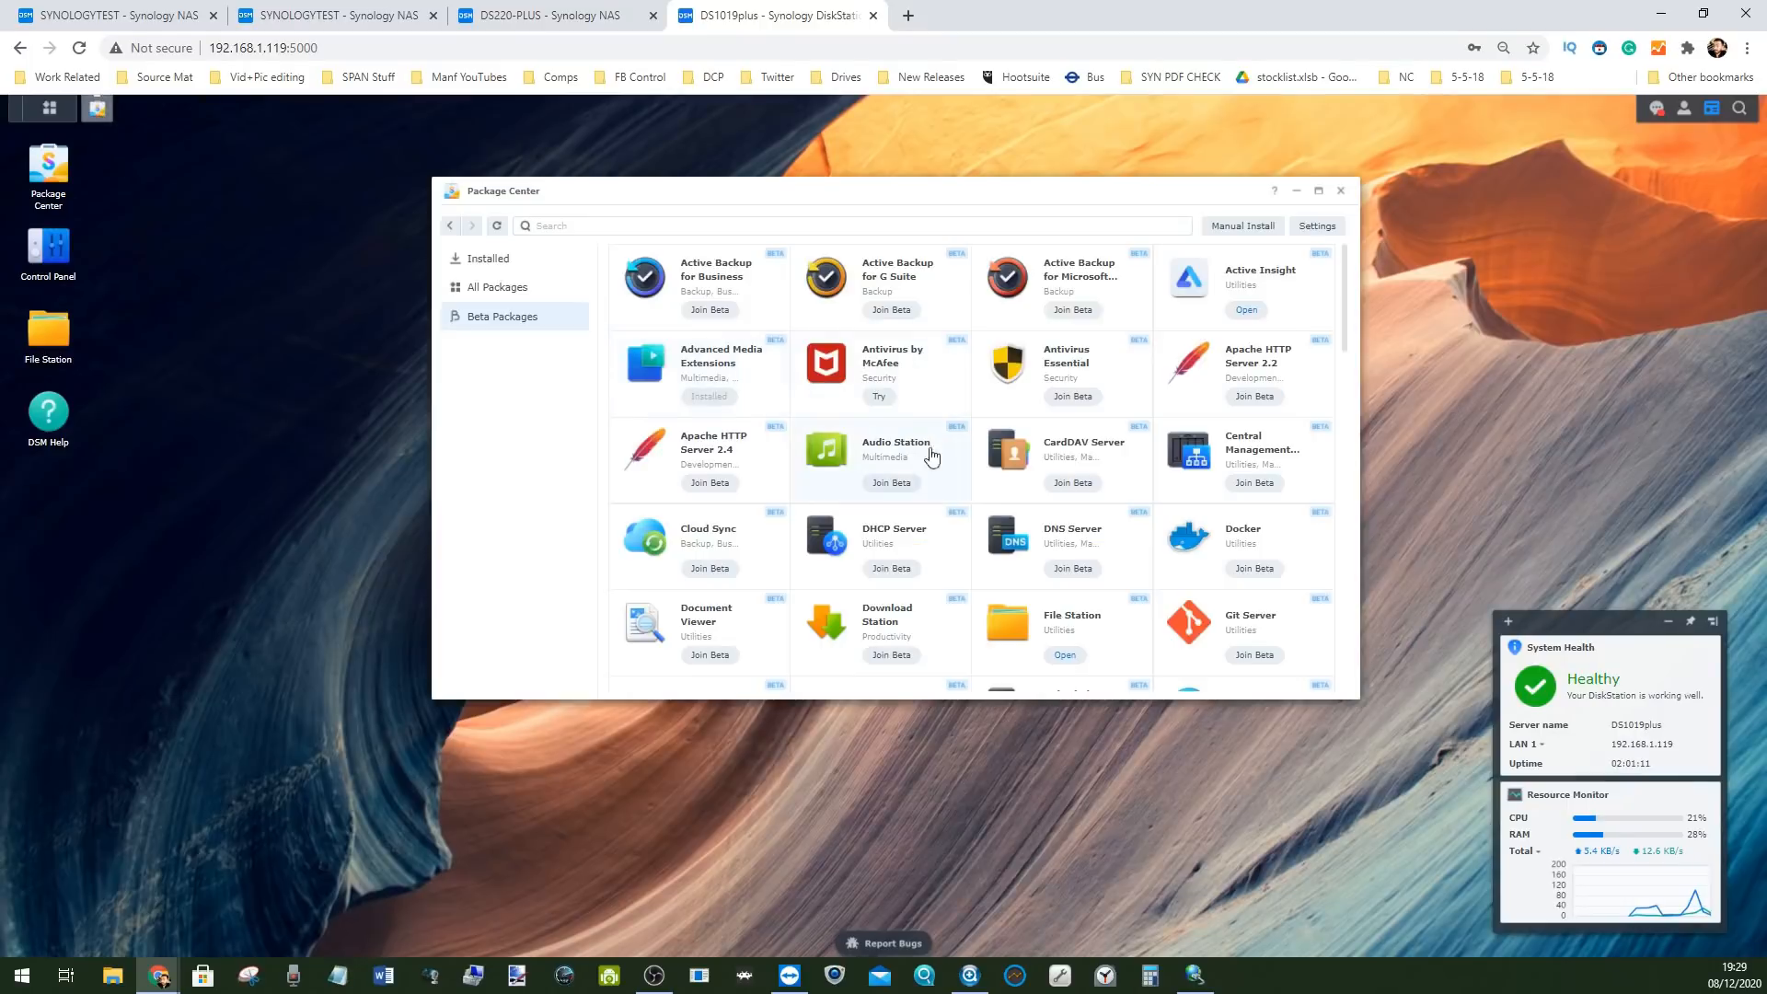
Scroll through the beta packages and launch Synology Photos in a new tab
{"action": "scroll", "coordinate": [958, 494], "scroll_direction": "down", "scroll_amount": 6}
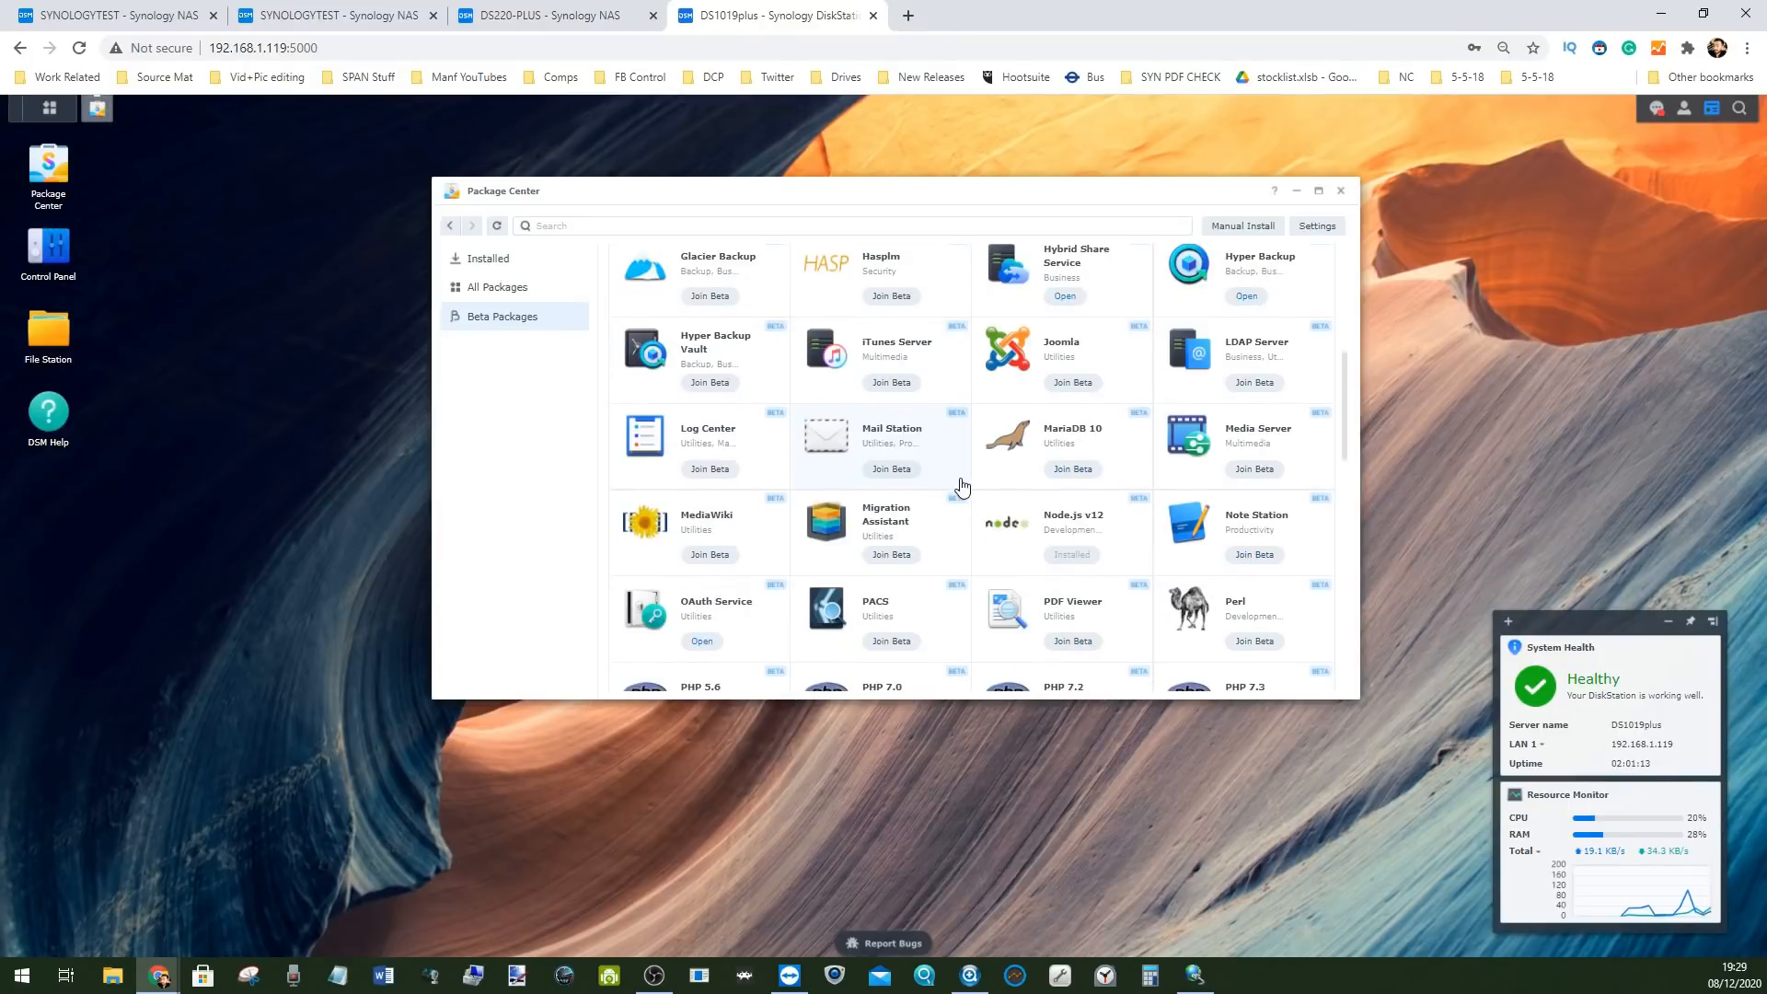
{"action": "scroll", "coordinate": [962, 497], "scroll_direction": "down", "scroll_amount": 4}
{"action": "scroll", "coordinate": [962, 497], "scroll_direction": "down", "scroll_amount": 2}
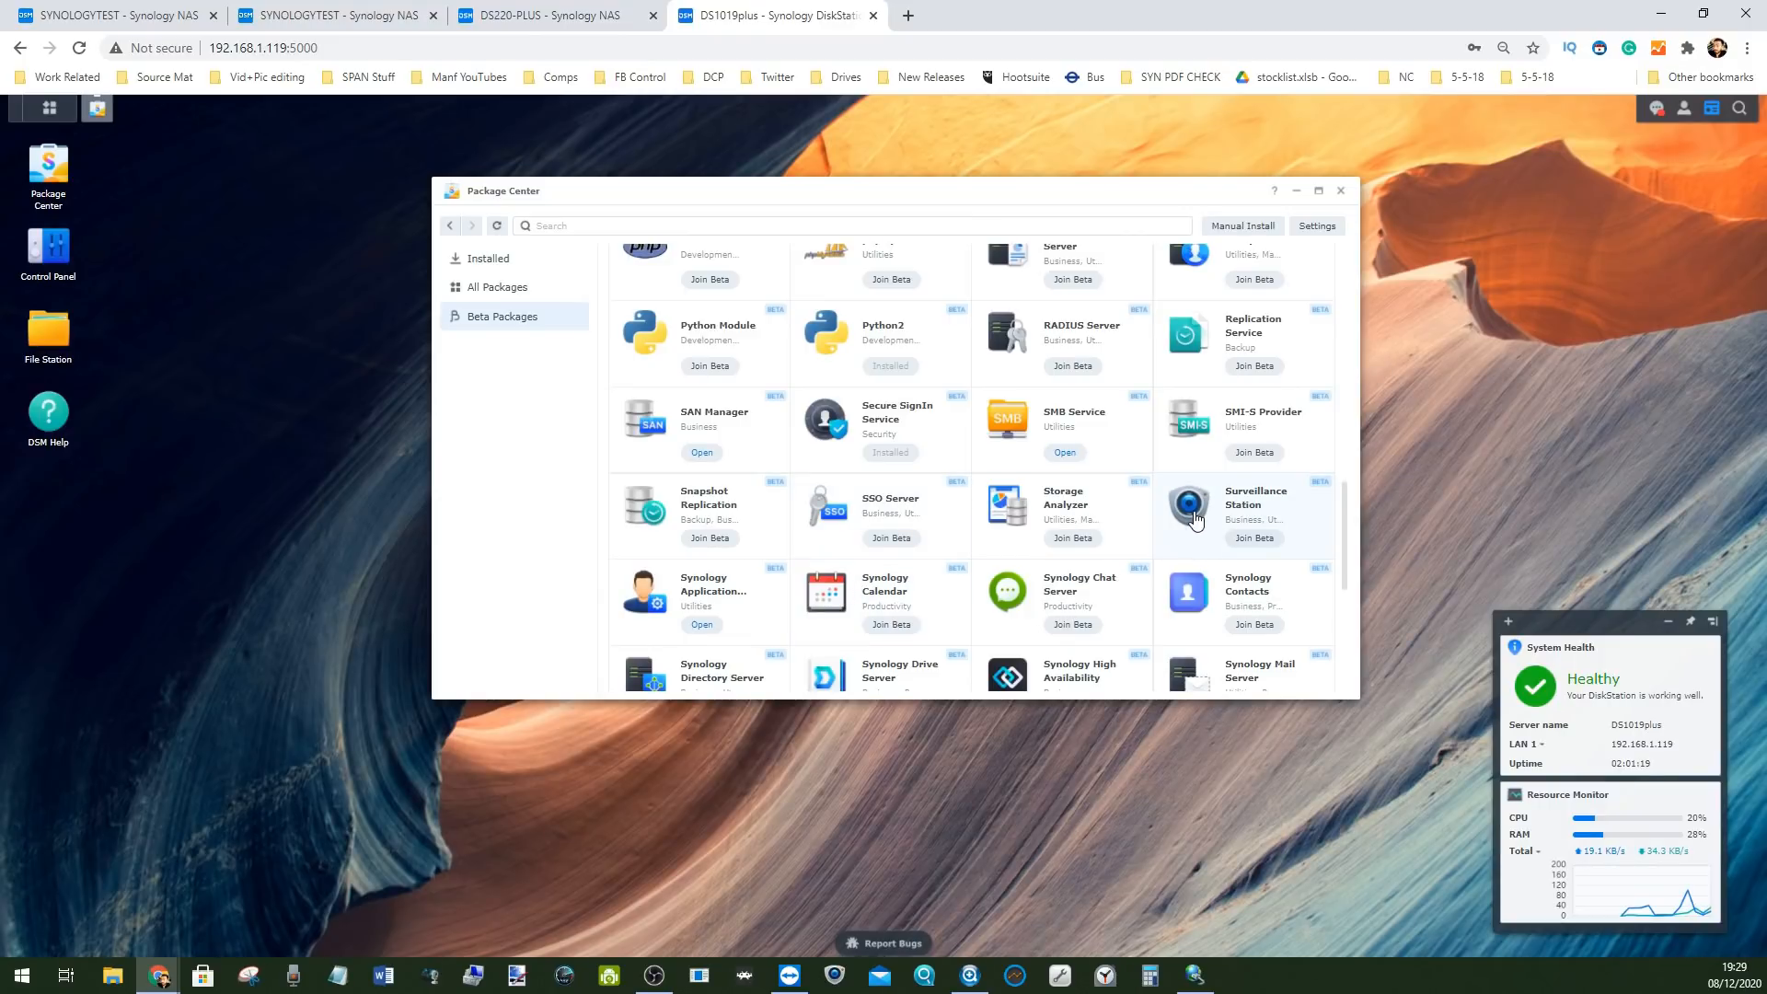
{"action": "scroll", "coordinate": [1034, 513], "scroll_direction": "down", "scroll_amount": 4}
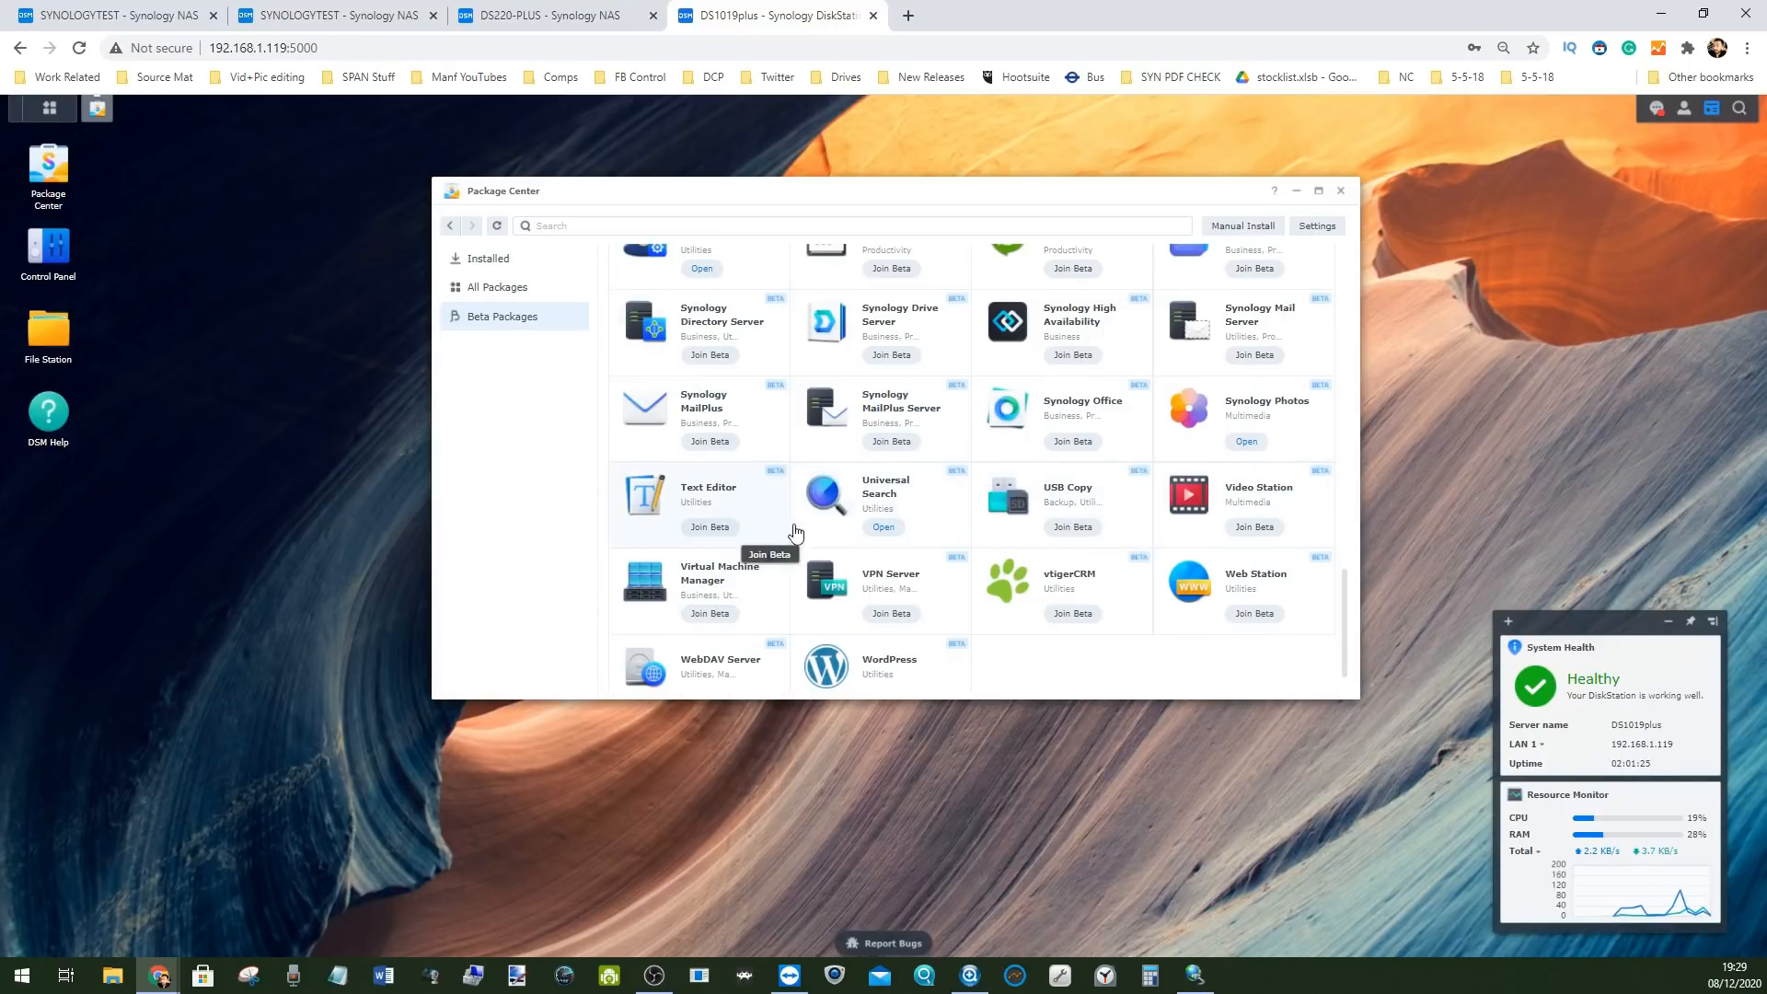
{"action": "scroll", "coordinate": [945, 524], "scroll_direction": "up", "scroll_amount": 10}
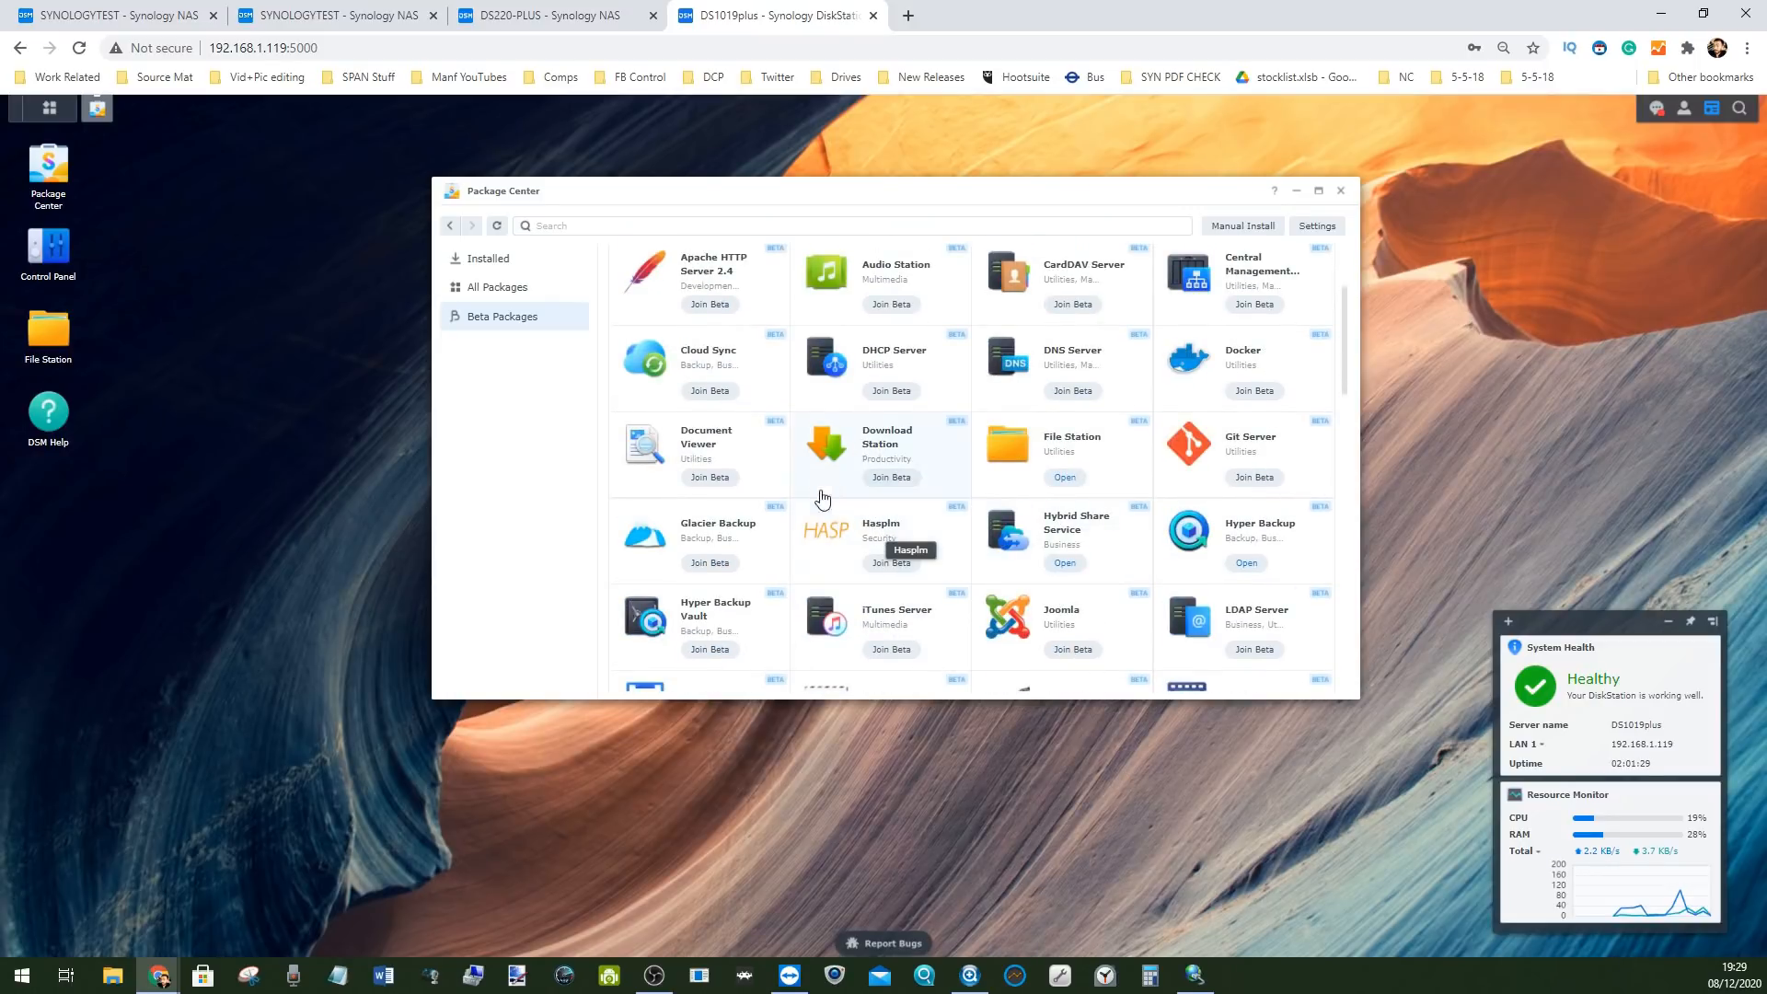
{"action": "scroll", "coordinate": [955, 497], "scroll_direction": "down", "scroll_amount": 3}
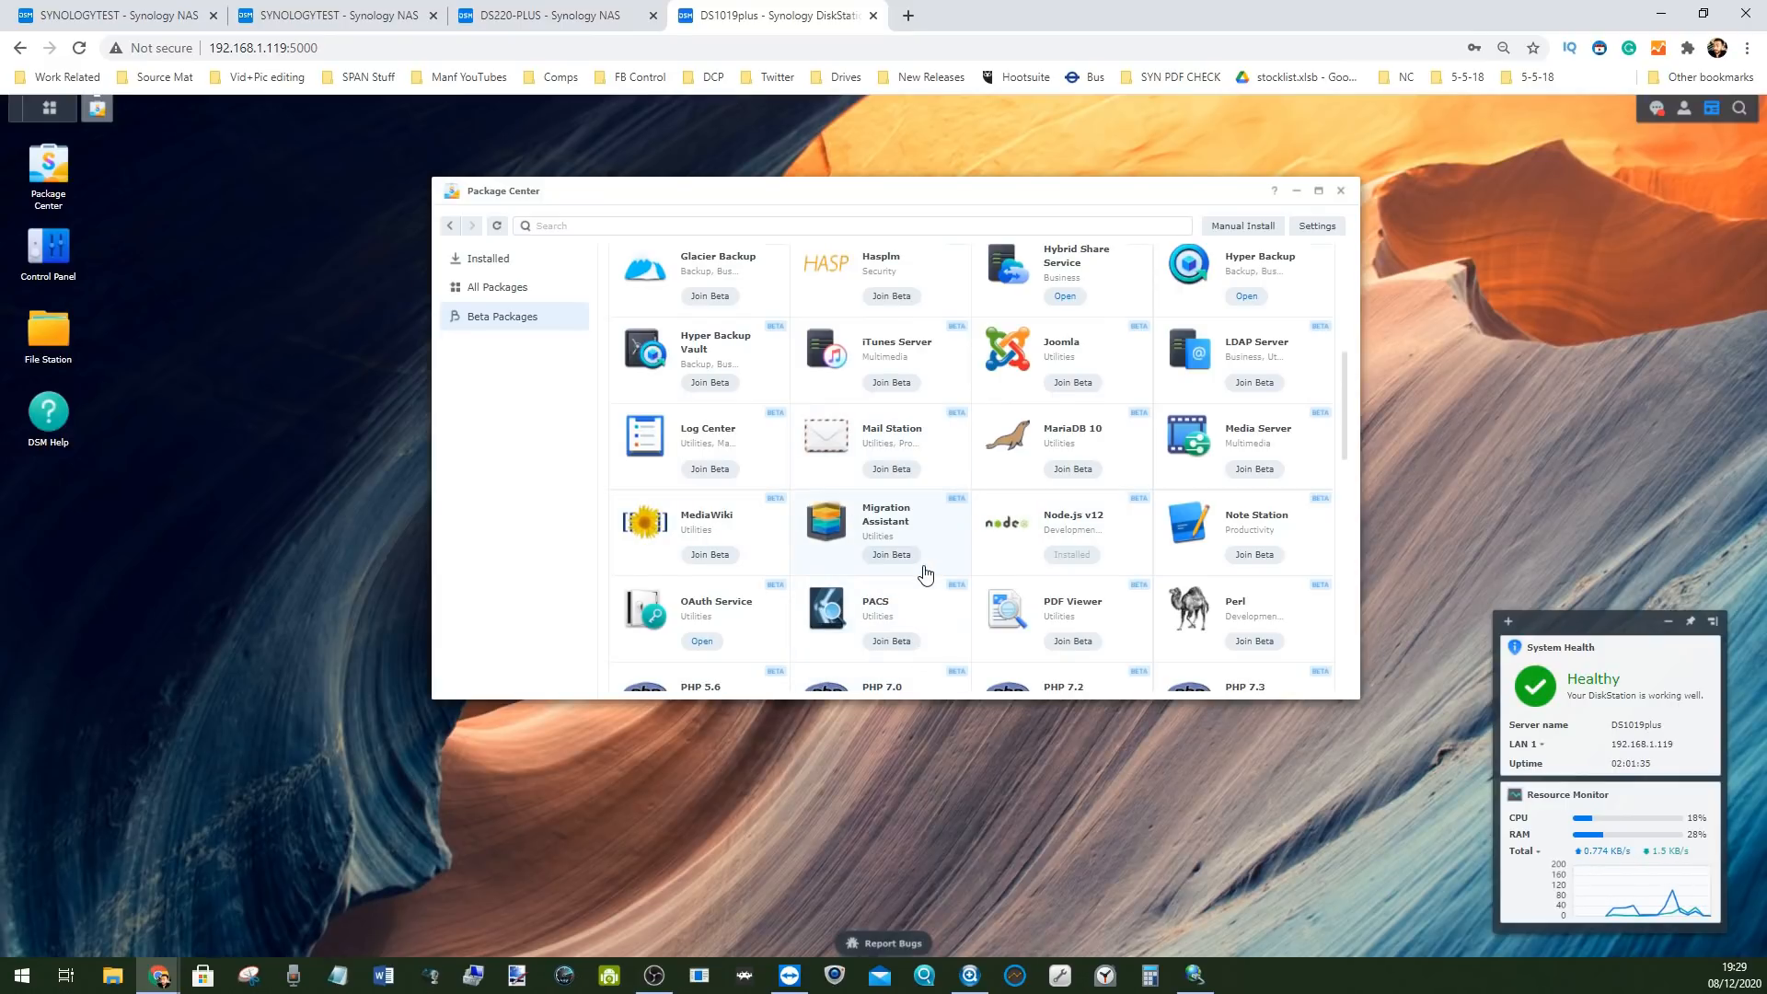
{"action": "scroll", "coordinate": [925, 575], "scroll_direction": "down", "scroll_amount": 1}
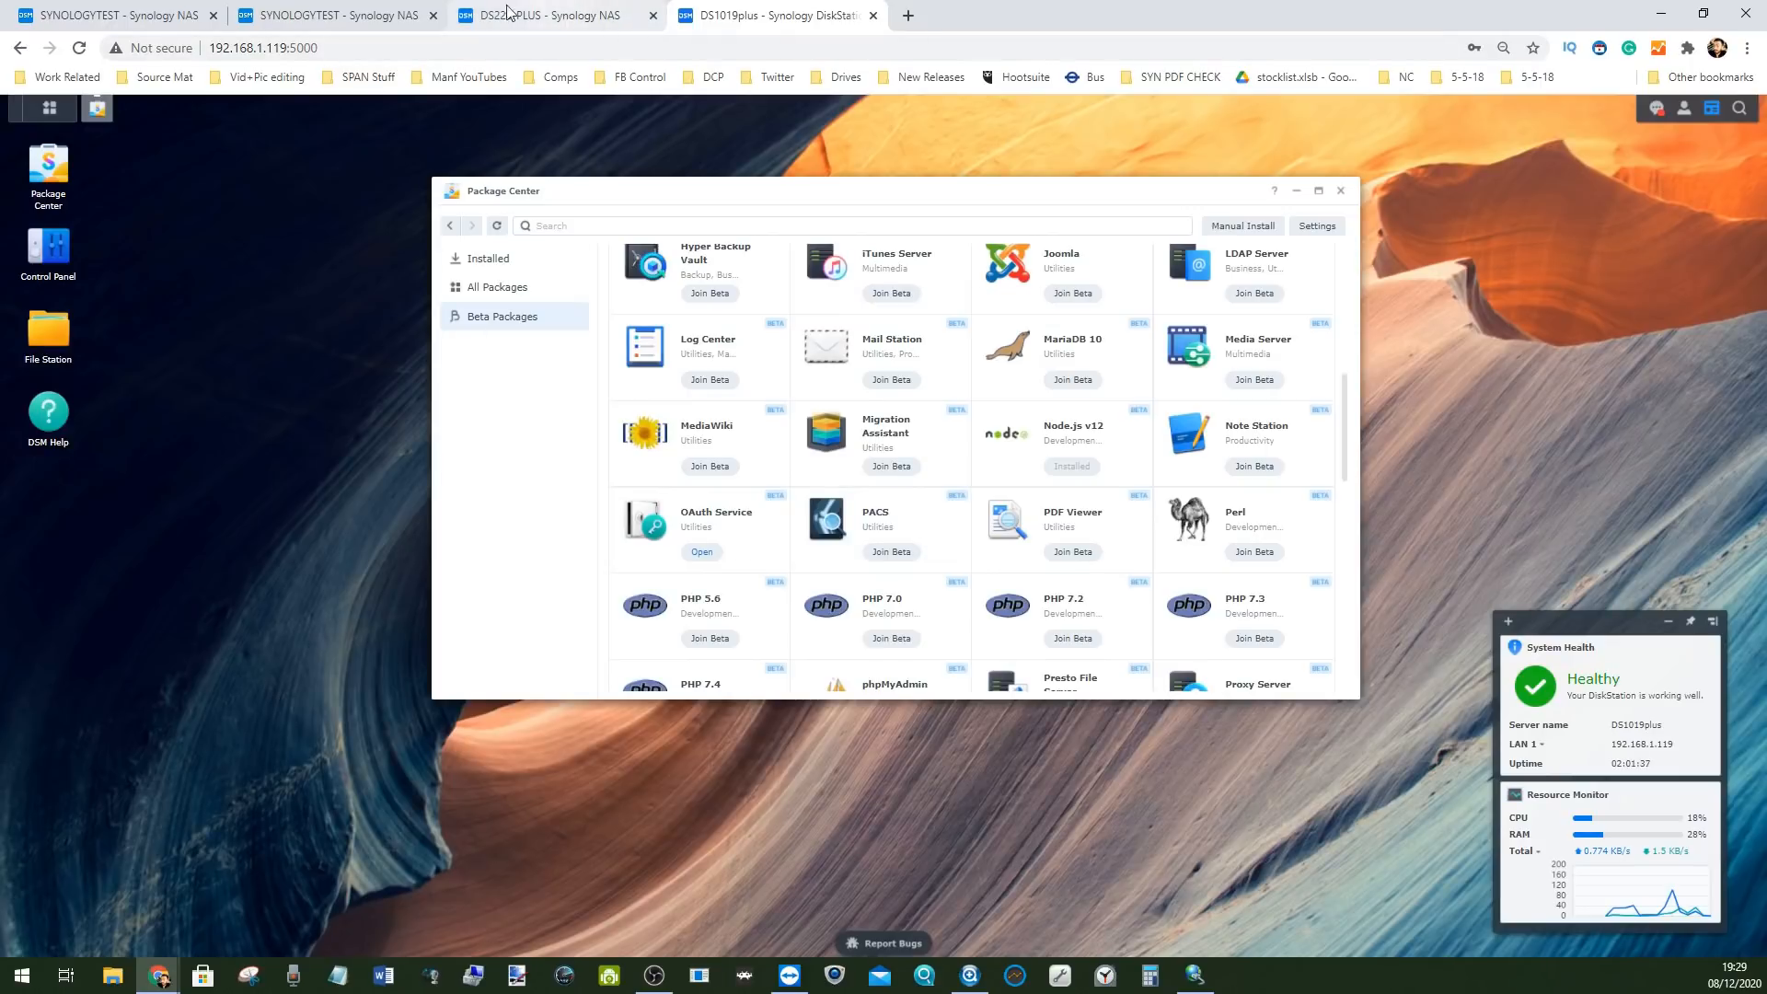
{"action": "scroll", "coordinate": [980, 434], "scroll_direction": "up", "scroll_amount": 5}
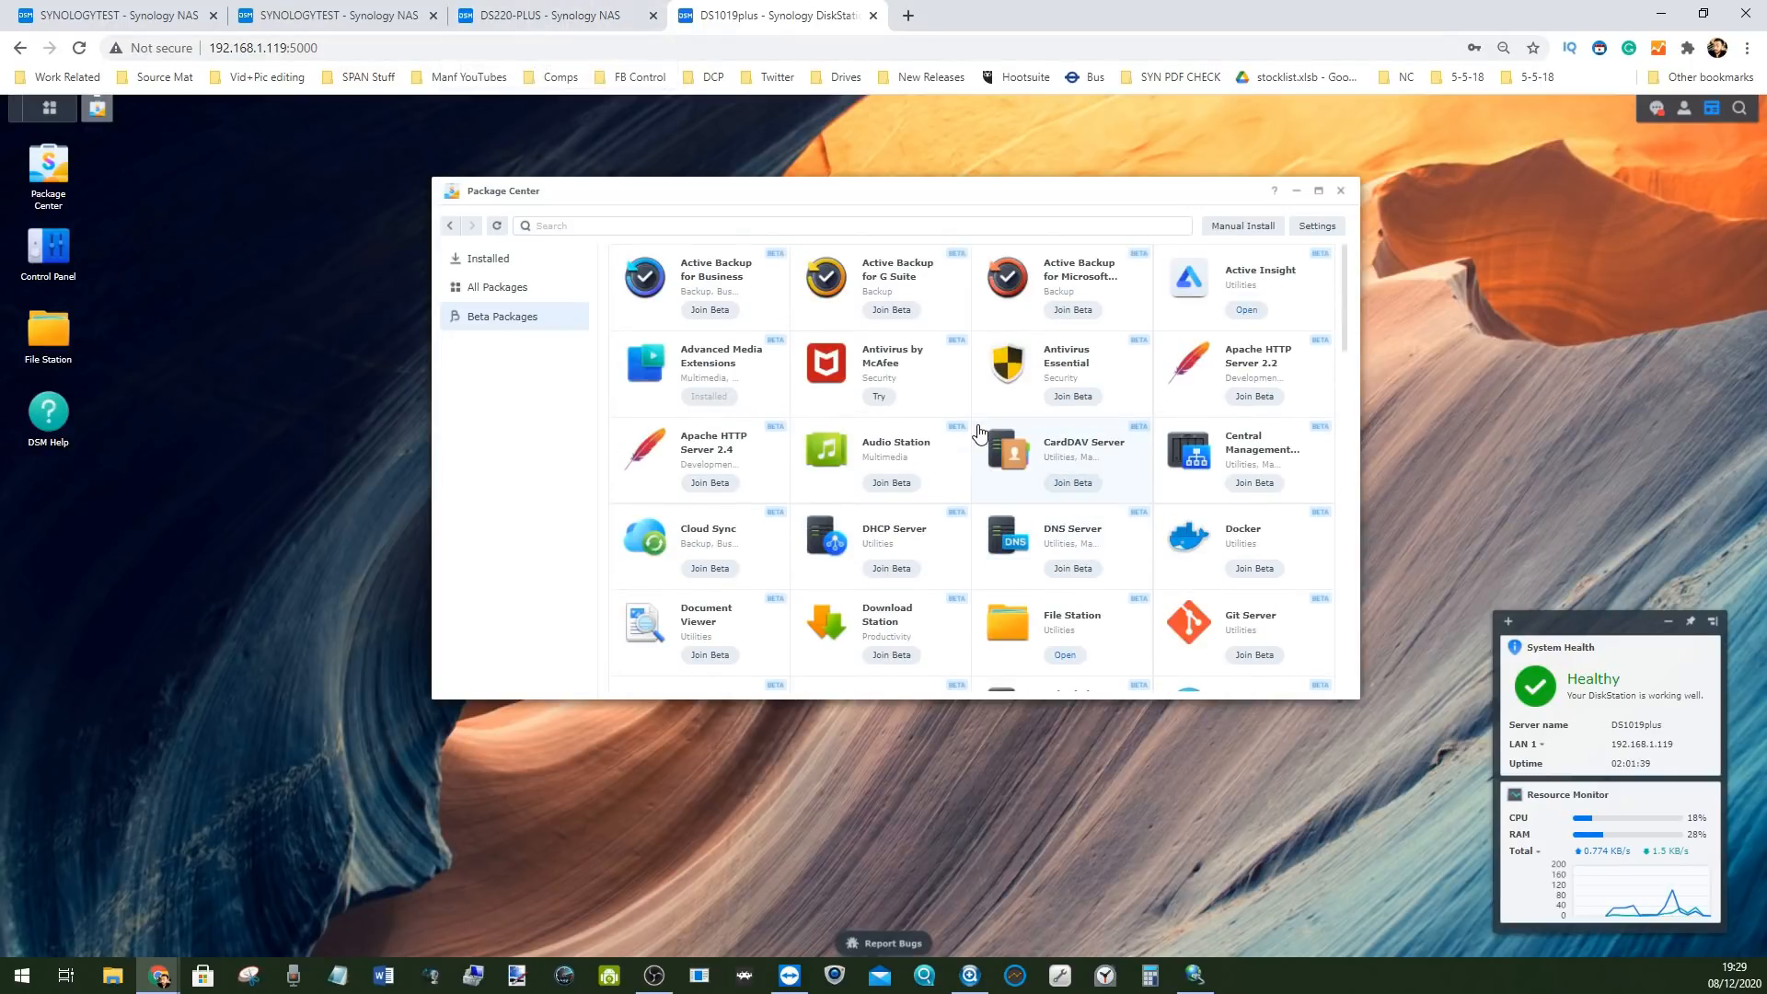
{"action": "scroll", "coordinate": [980, 432], "scroll_direction": "down", "scroll_amount": 15}
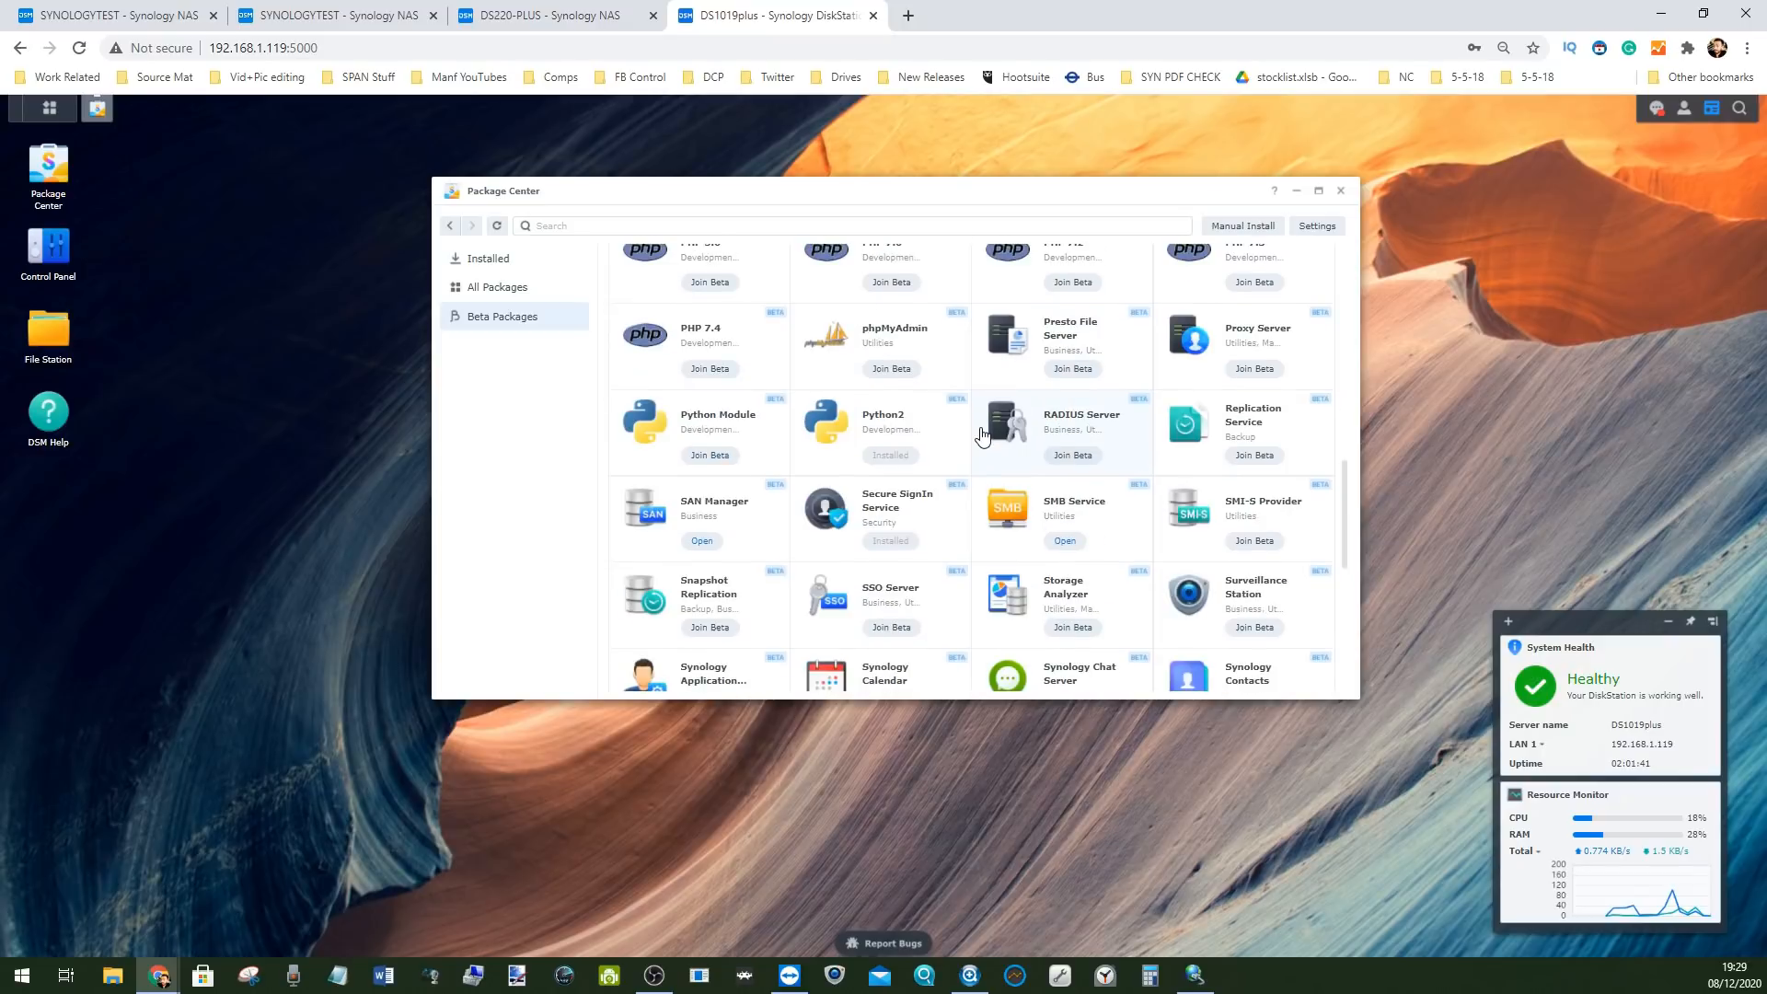
{"action": "left_click", "coordinate": [1247, 619]}
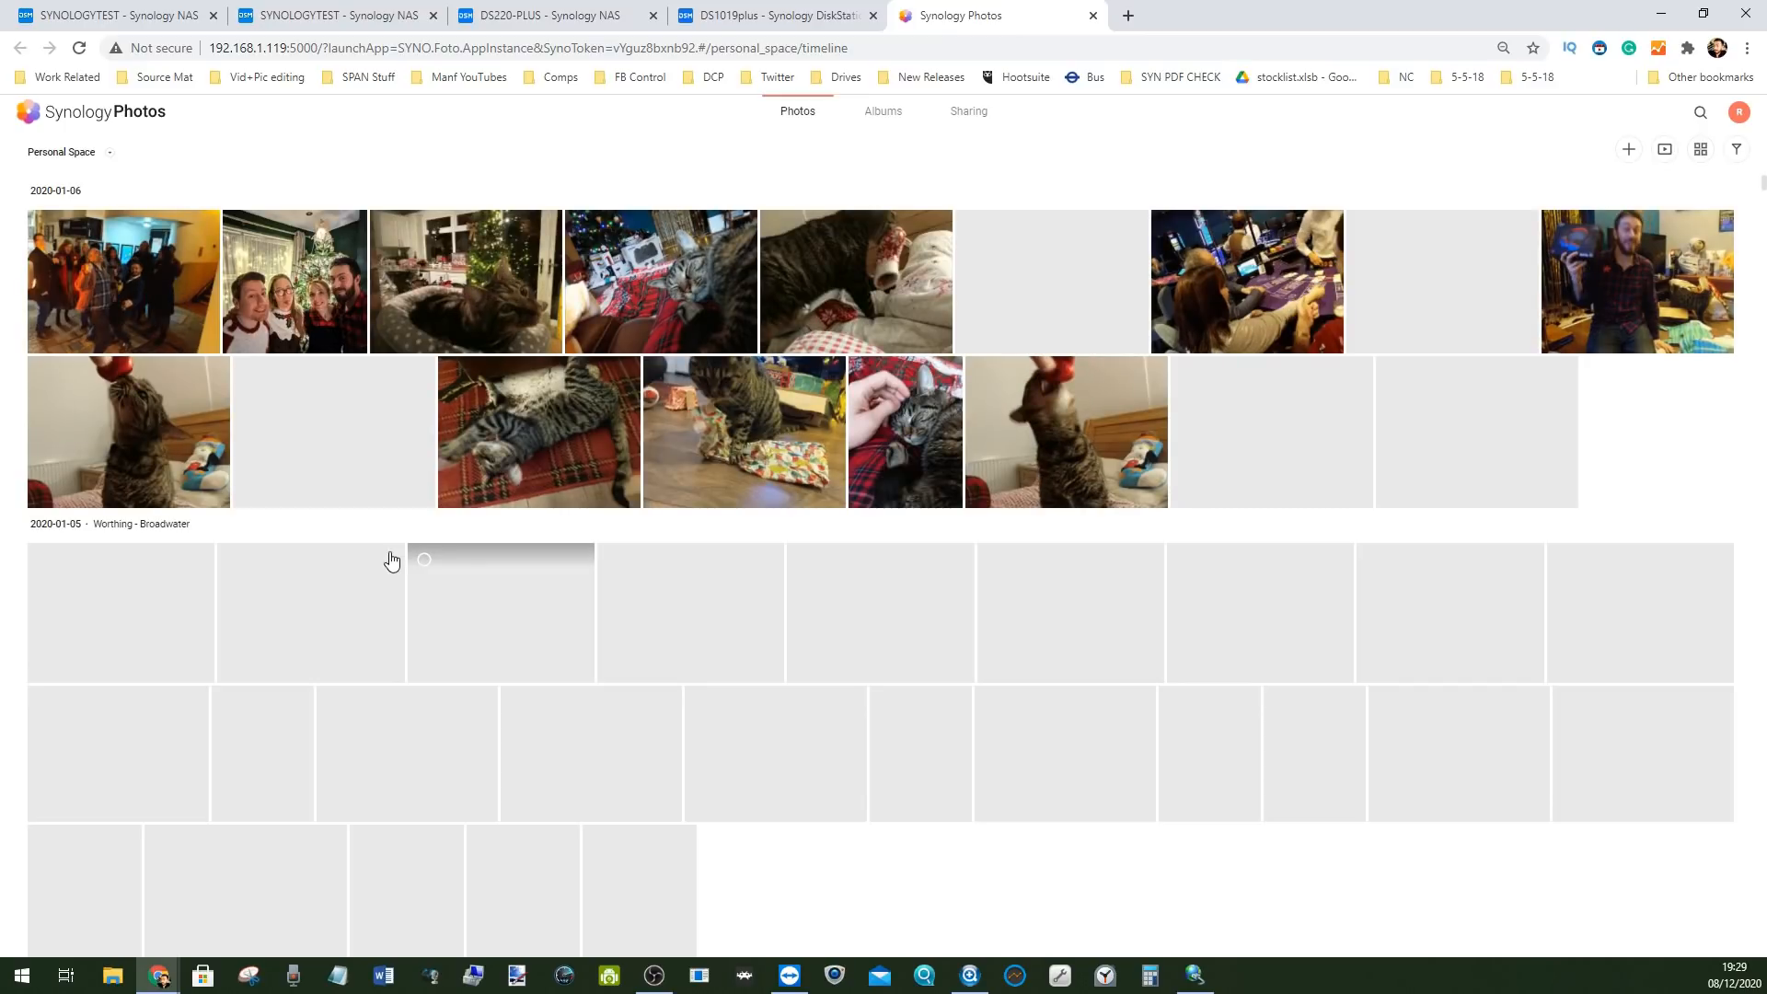
Close the Synology Photos tab with Ctrl+W
{"action": "key", "text": "ctrl+w"}
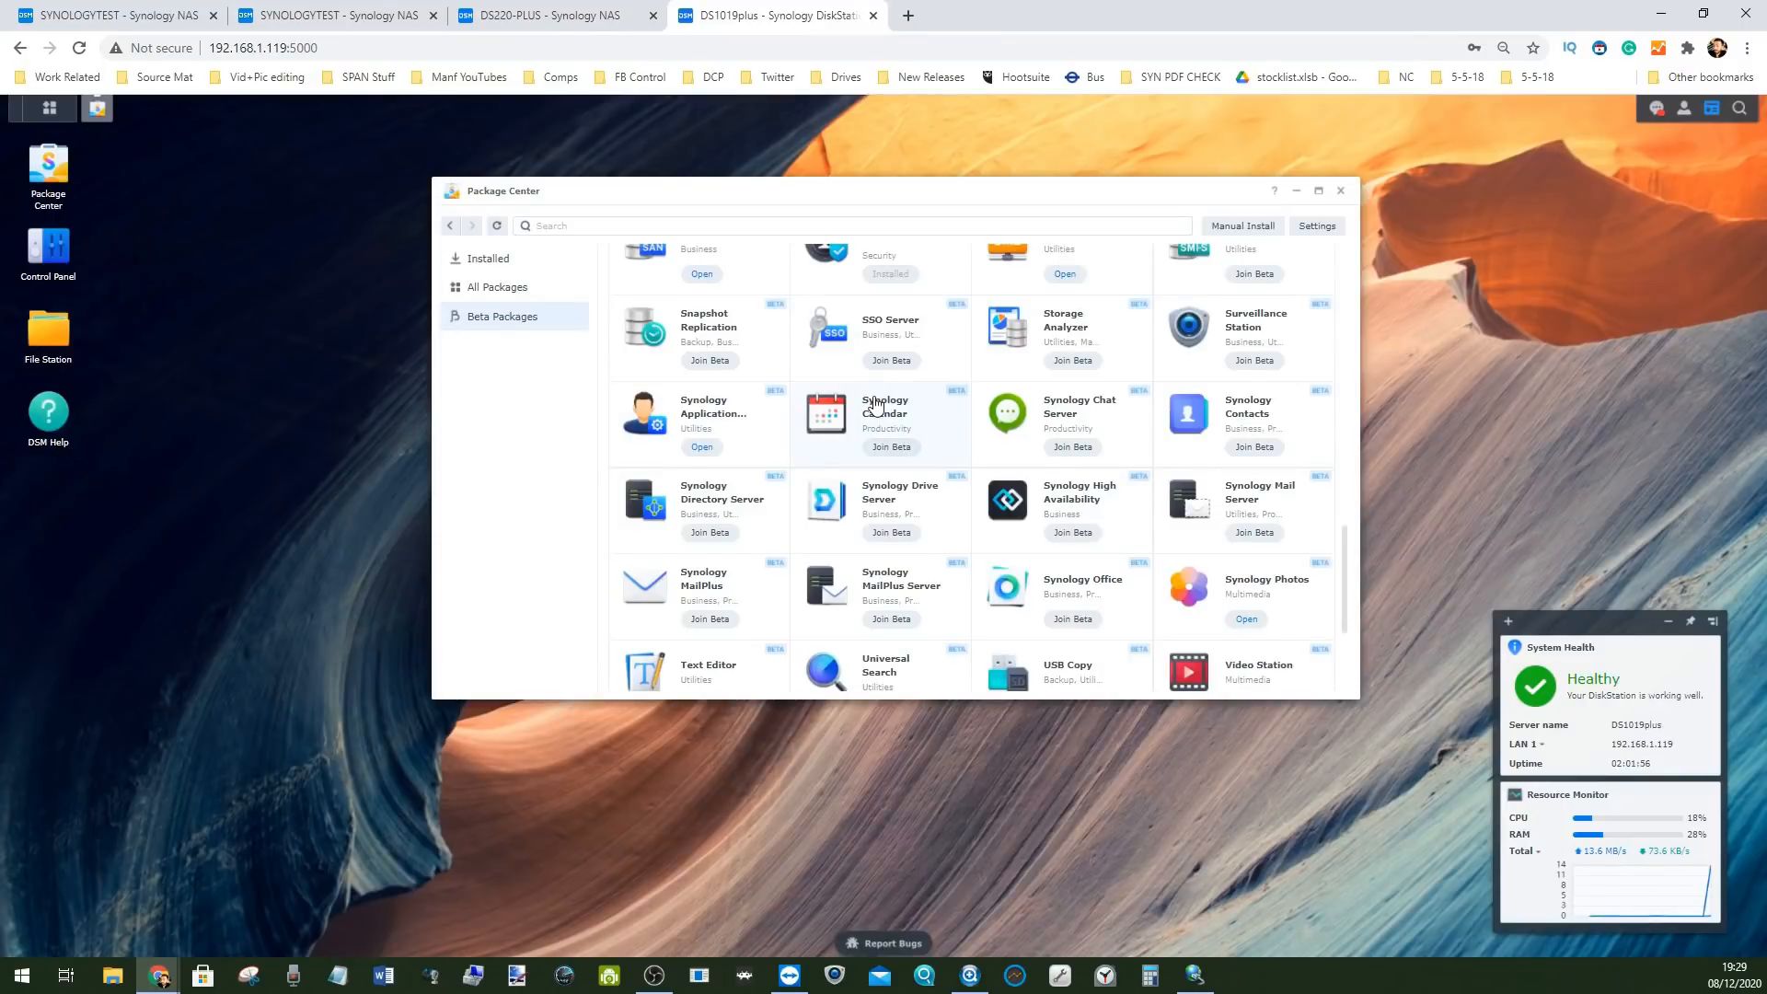
Close Package Center and launch Storage Manager from the Main Menu
{"action": "scroll", "coordinate": [875, 405], "scroll_direction": "up", "scroll_amount": 5}
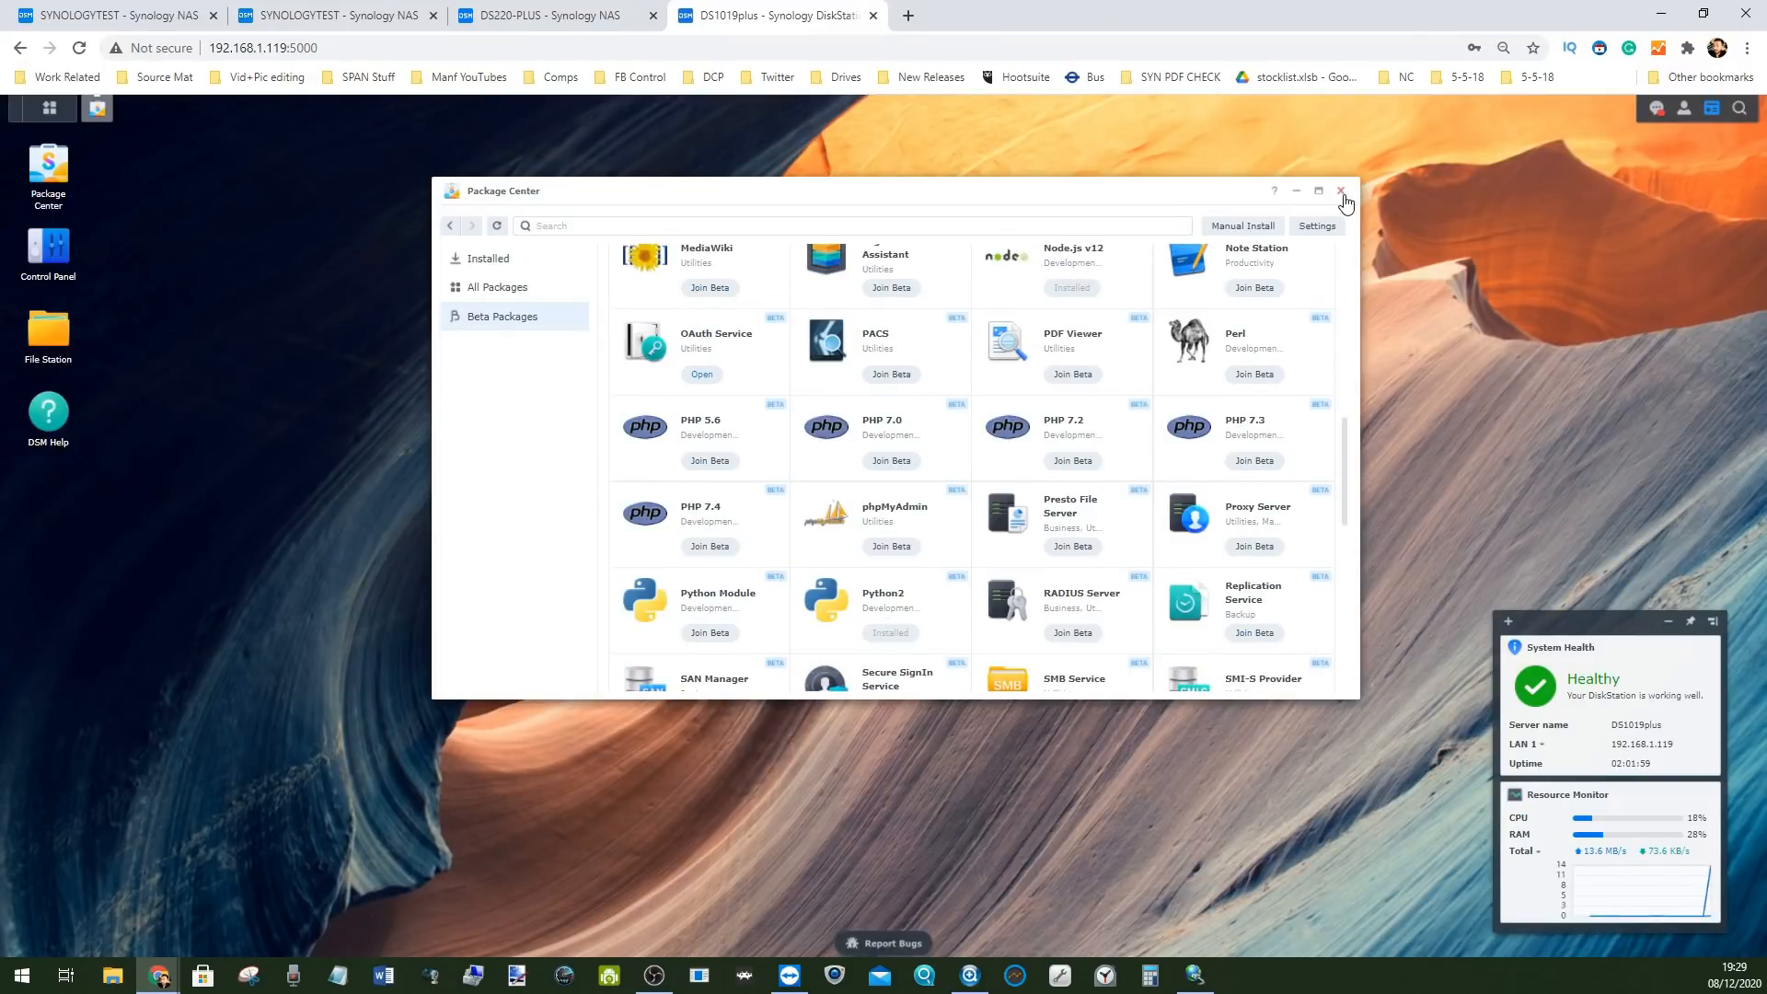
{"action": "left_click", "coordinate": [1341, 191]}
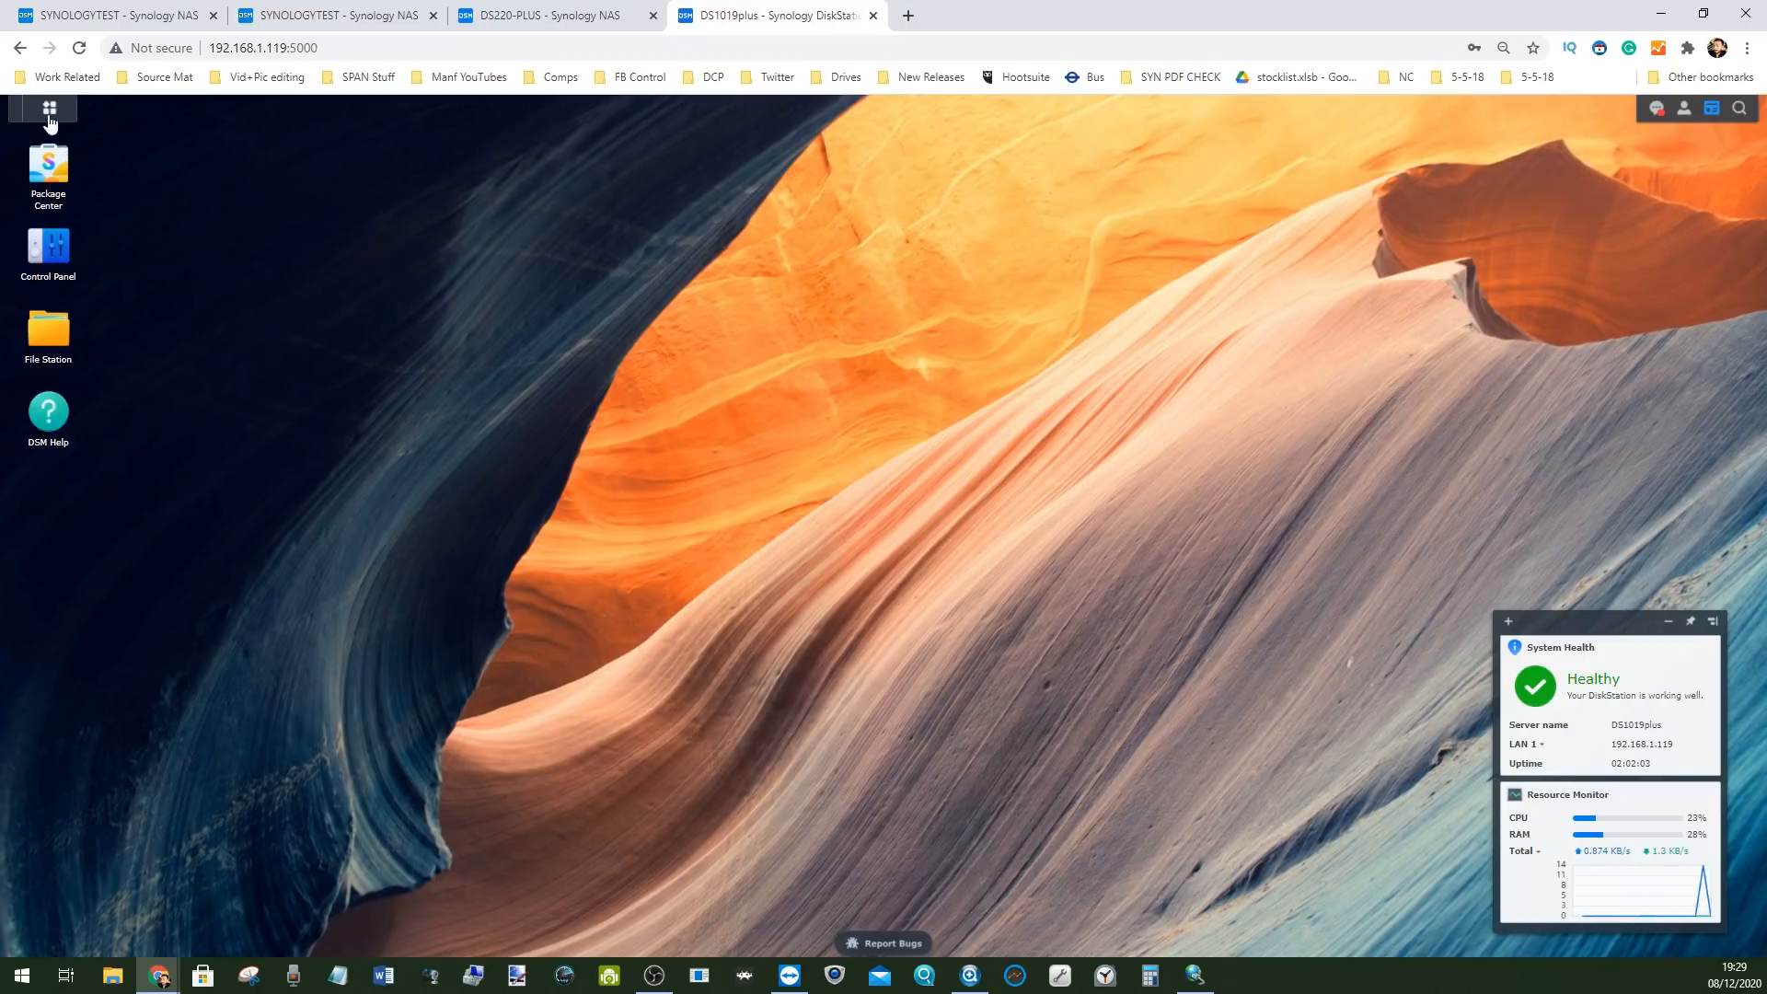
{"action": "left_click", "coordinate": [50, 108]}
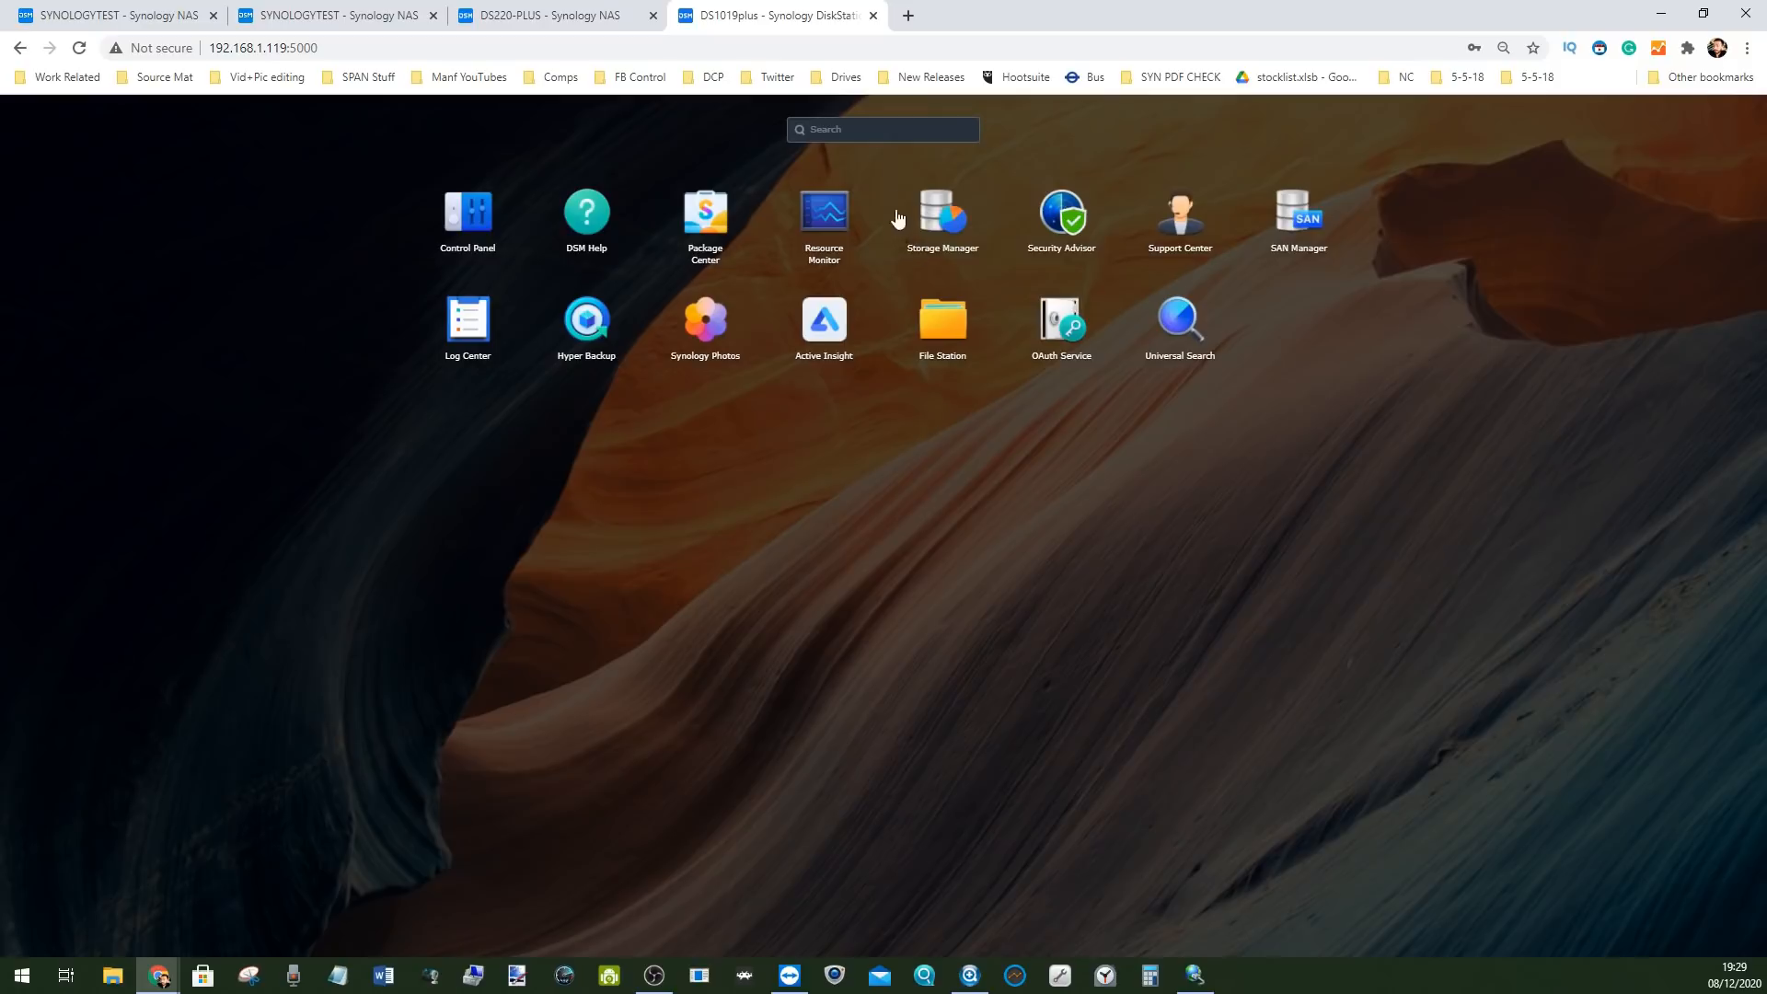
{"action": "left_click", "coordinate": [940, 215]}
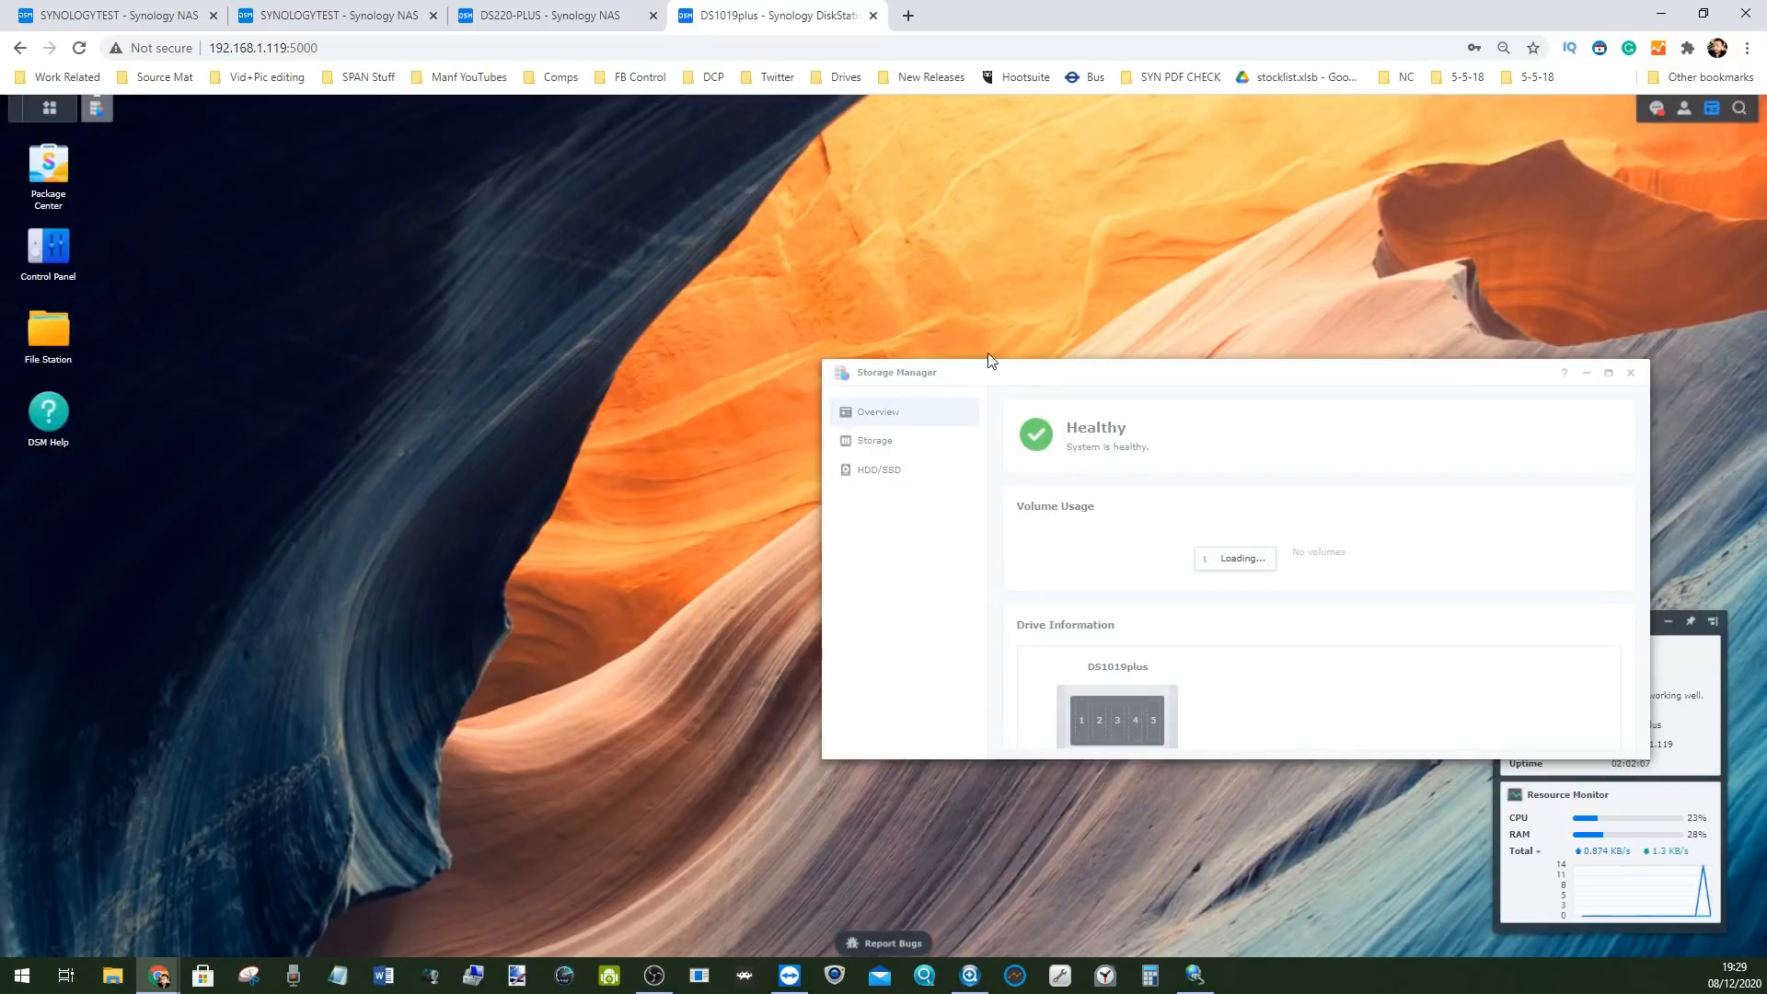
Enlarge and reposition Storage Manager to reveal Task Schedule, then switch to the SYNOLOGYTEST tab
{"action": "left_click_drag", "start_coordinate": [1079, 377], "coordinate": [496, 182]}
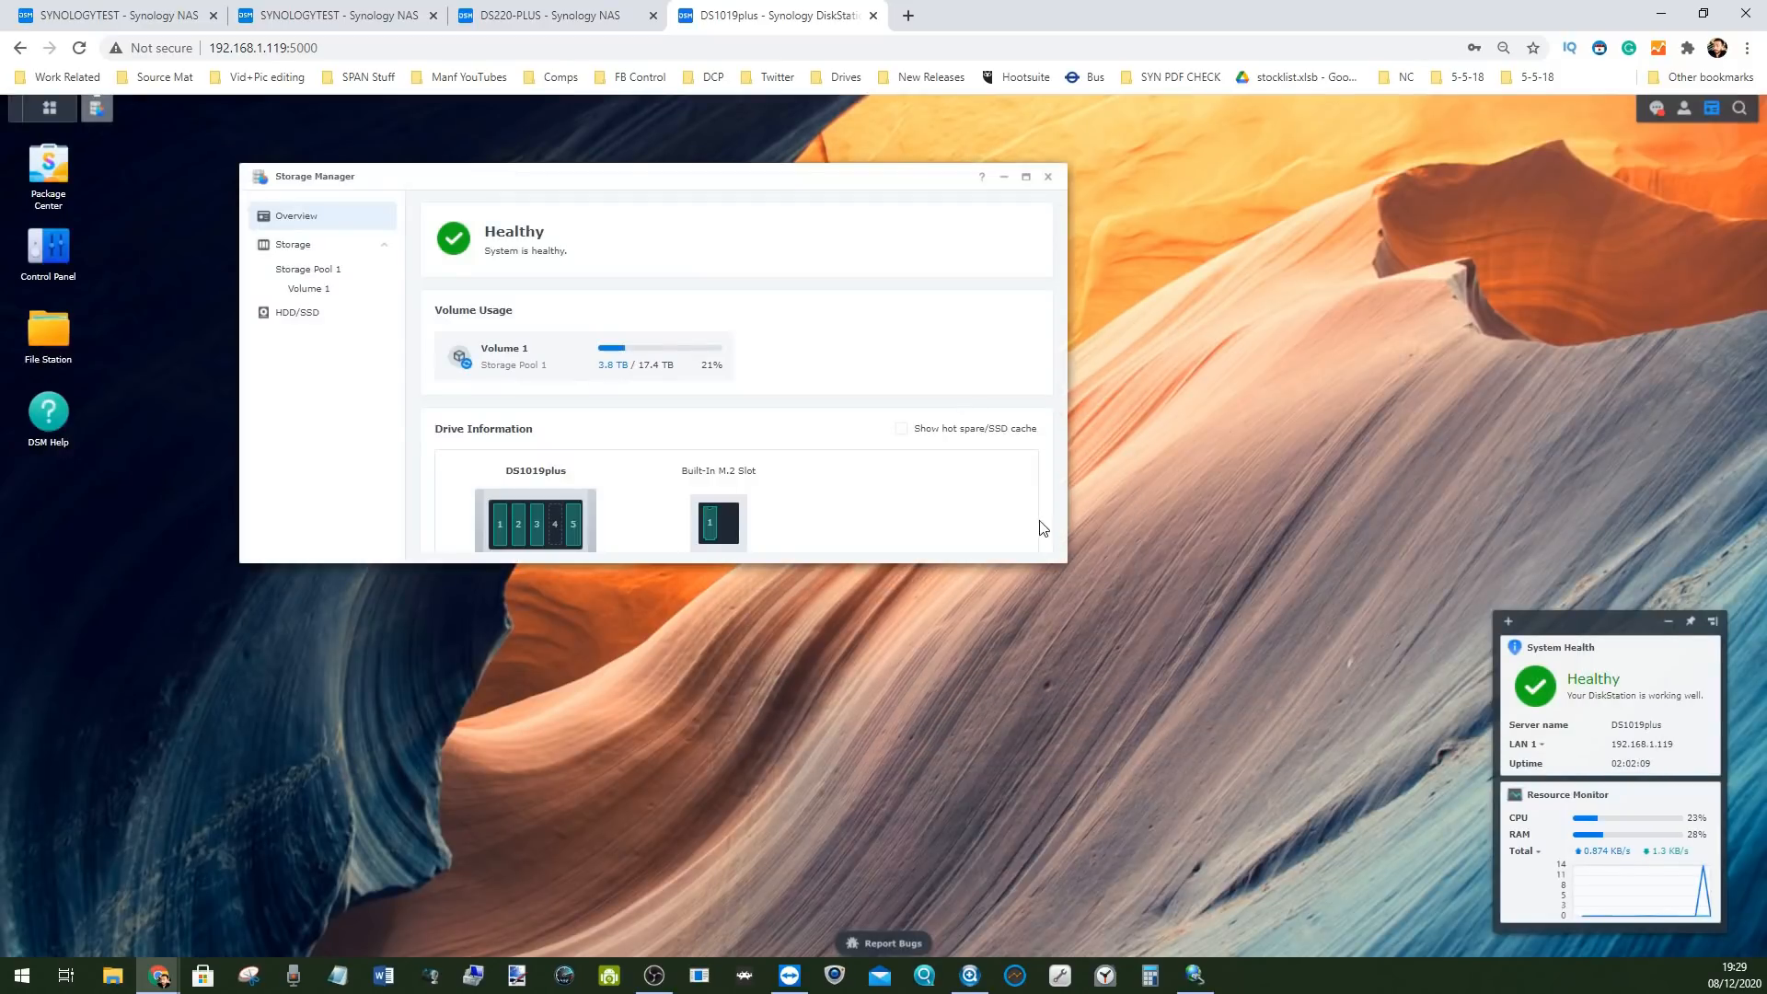
{"action": "left_click_drag", "start_coordinate": [1069, 484], "coordinate": [1504, 484]}
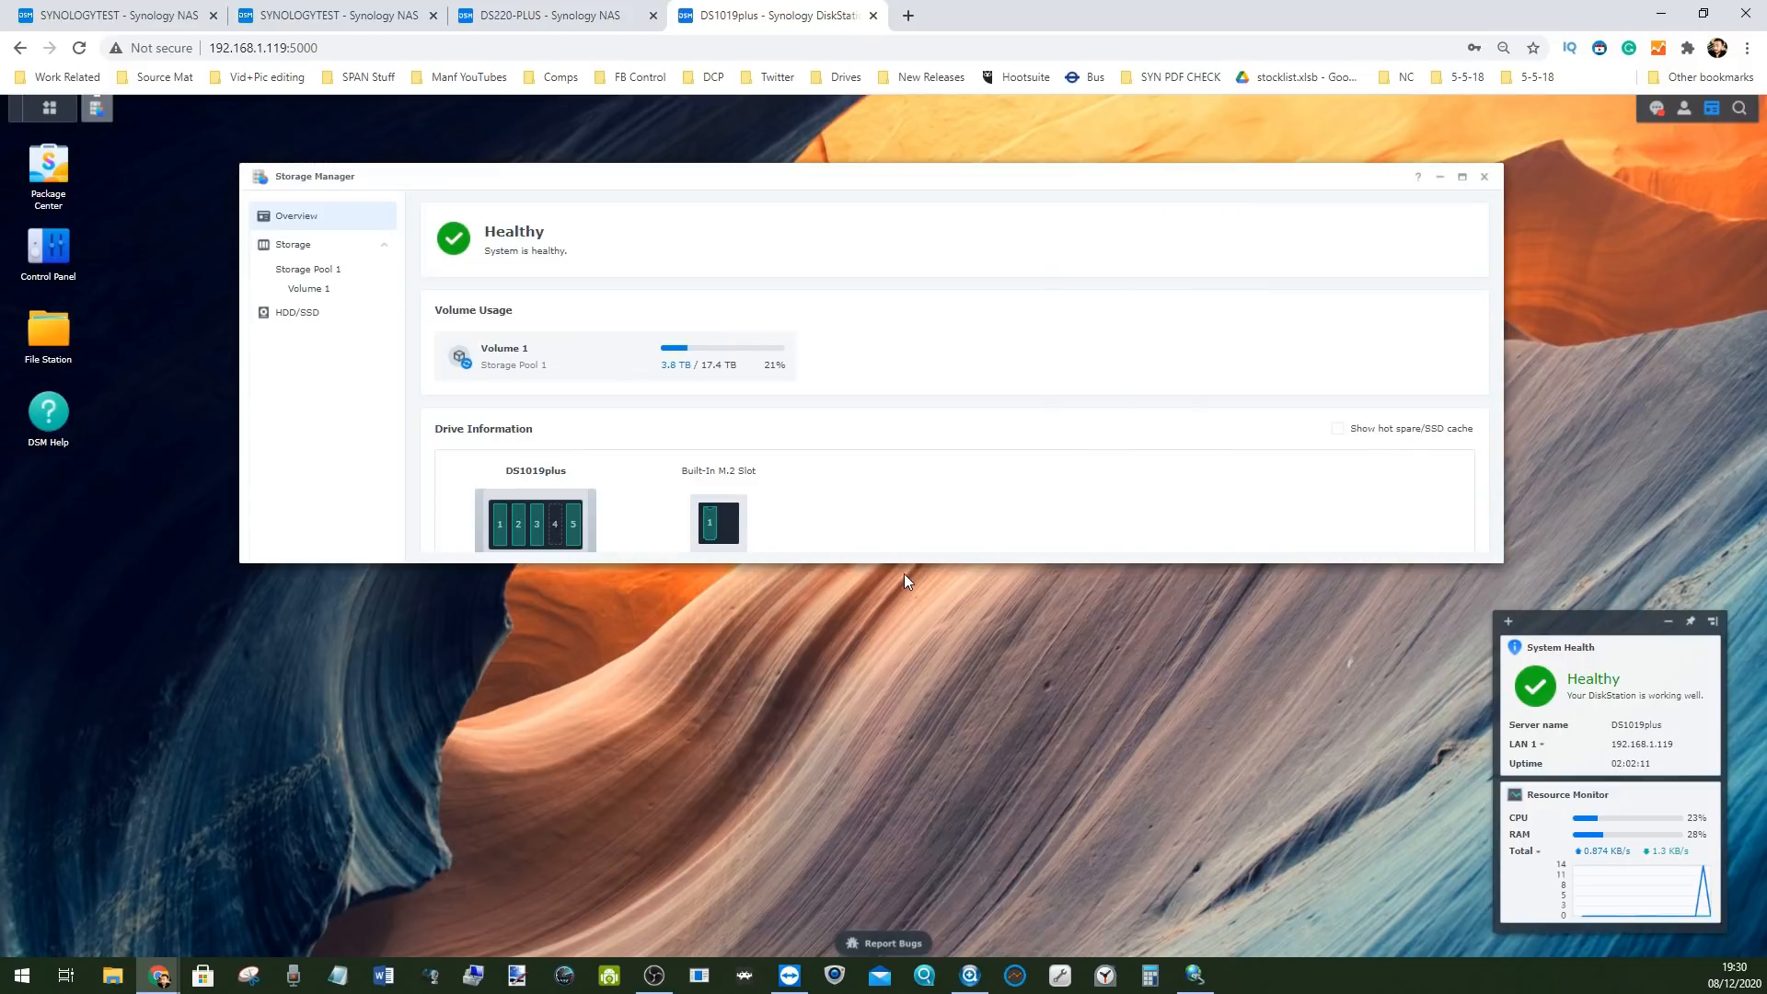
{"action": "left_click_drag", "start_coordinate": [904, 565], "coordinate": [904, 735]}
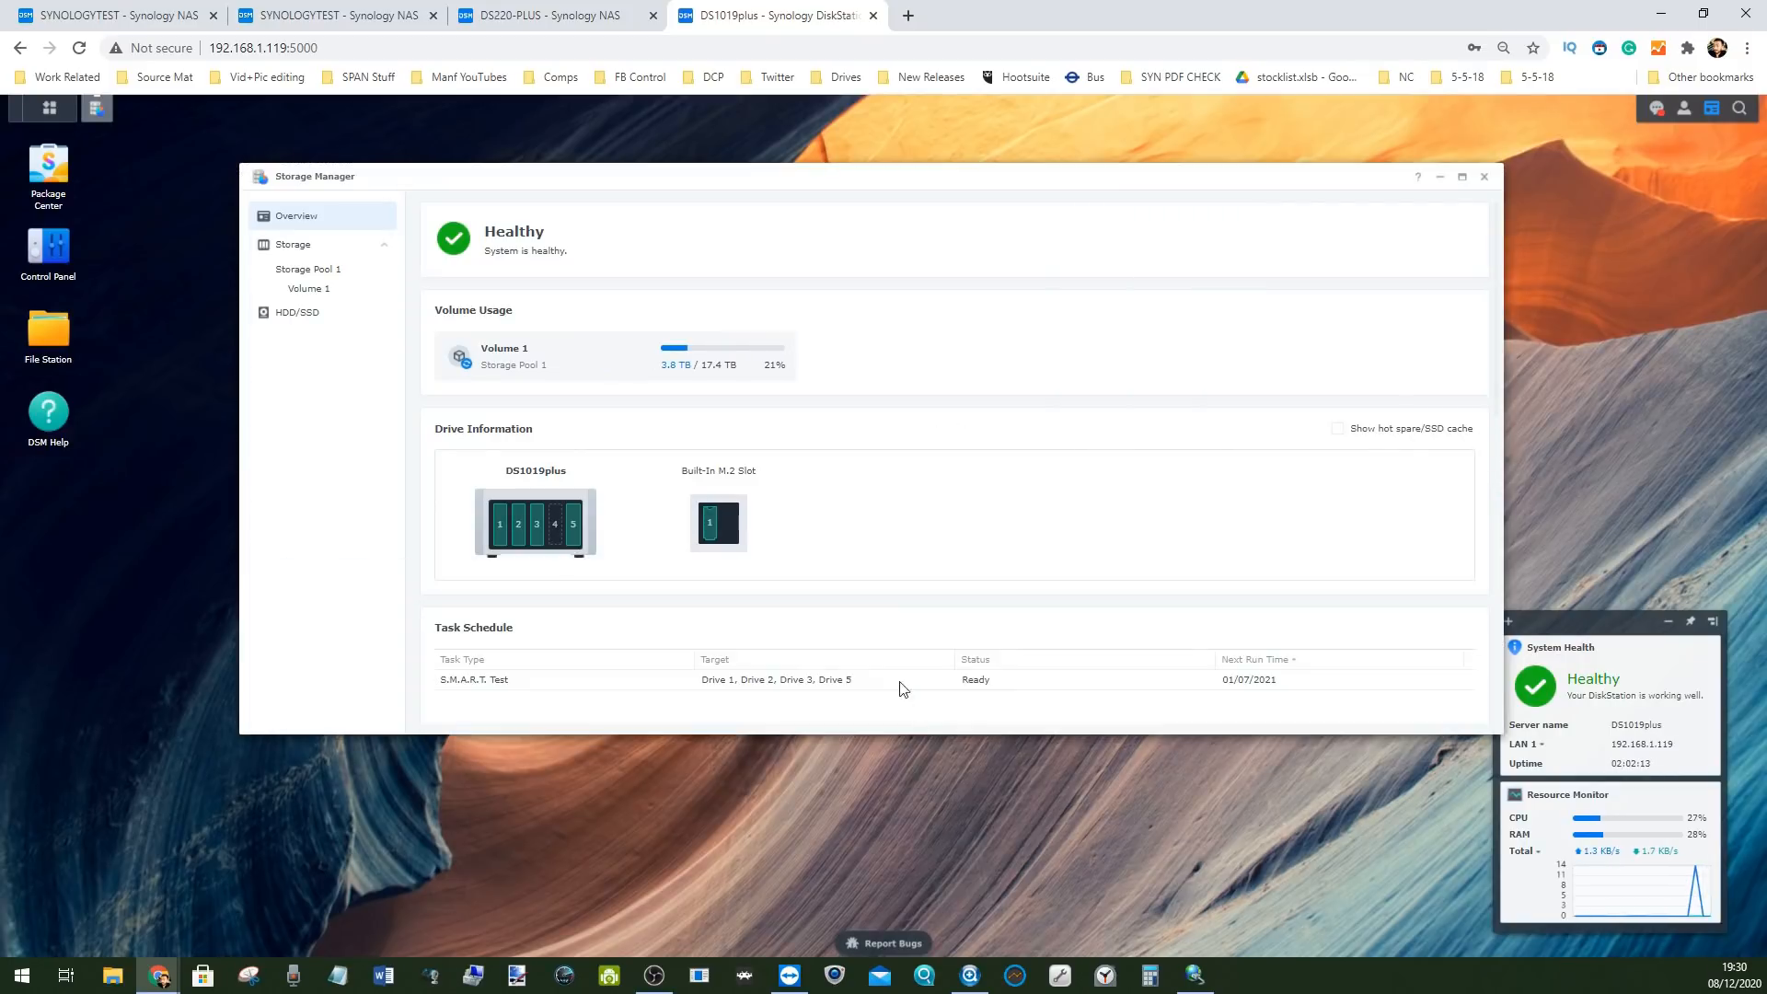
{"action": "left_click_drag", "start_coordinate": [702, 167], "coordinate": [697, 182]}
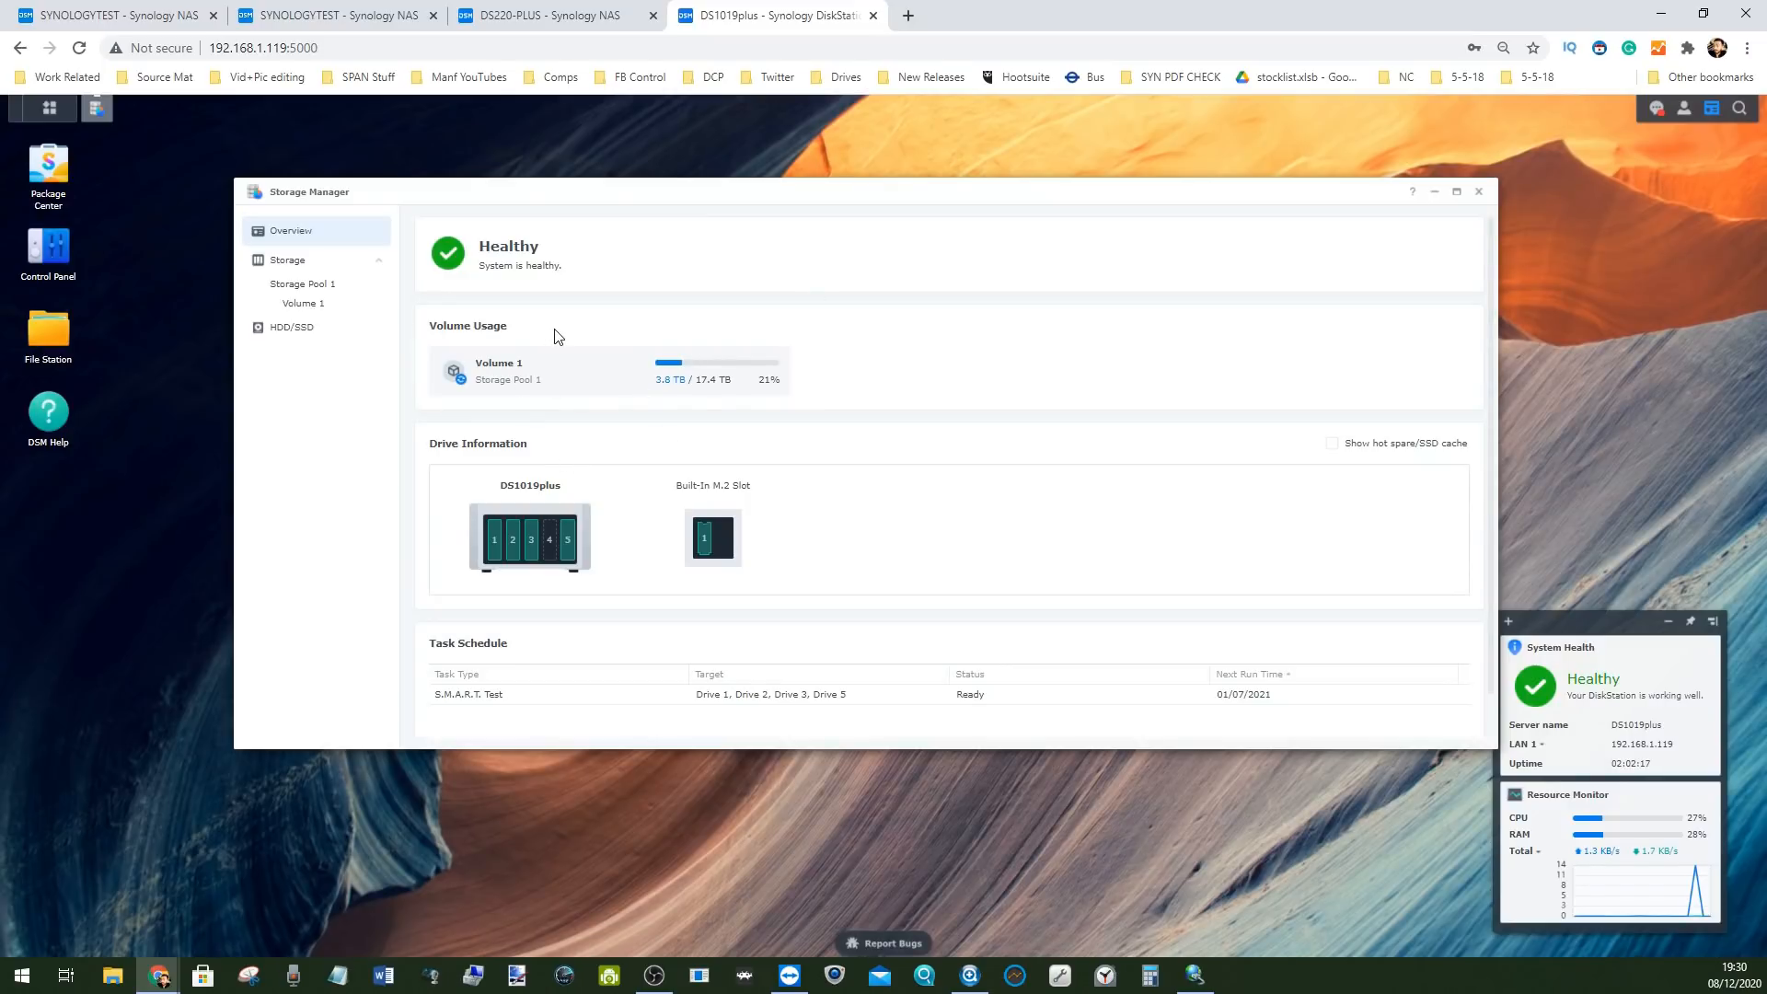
{"action": "key", "text": "ctrl+1"}
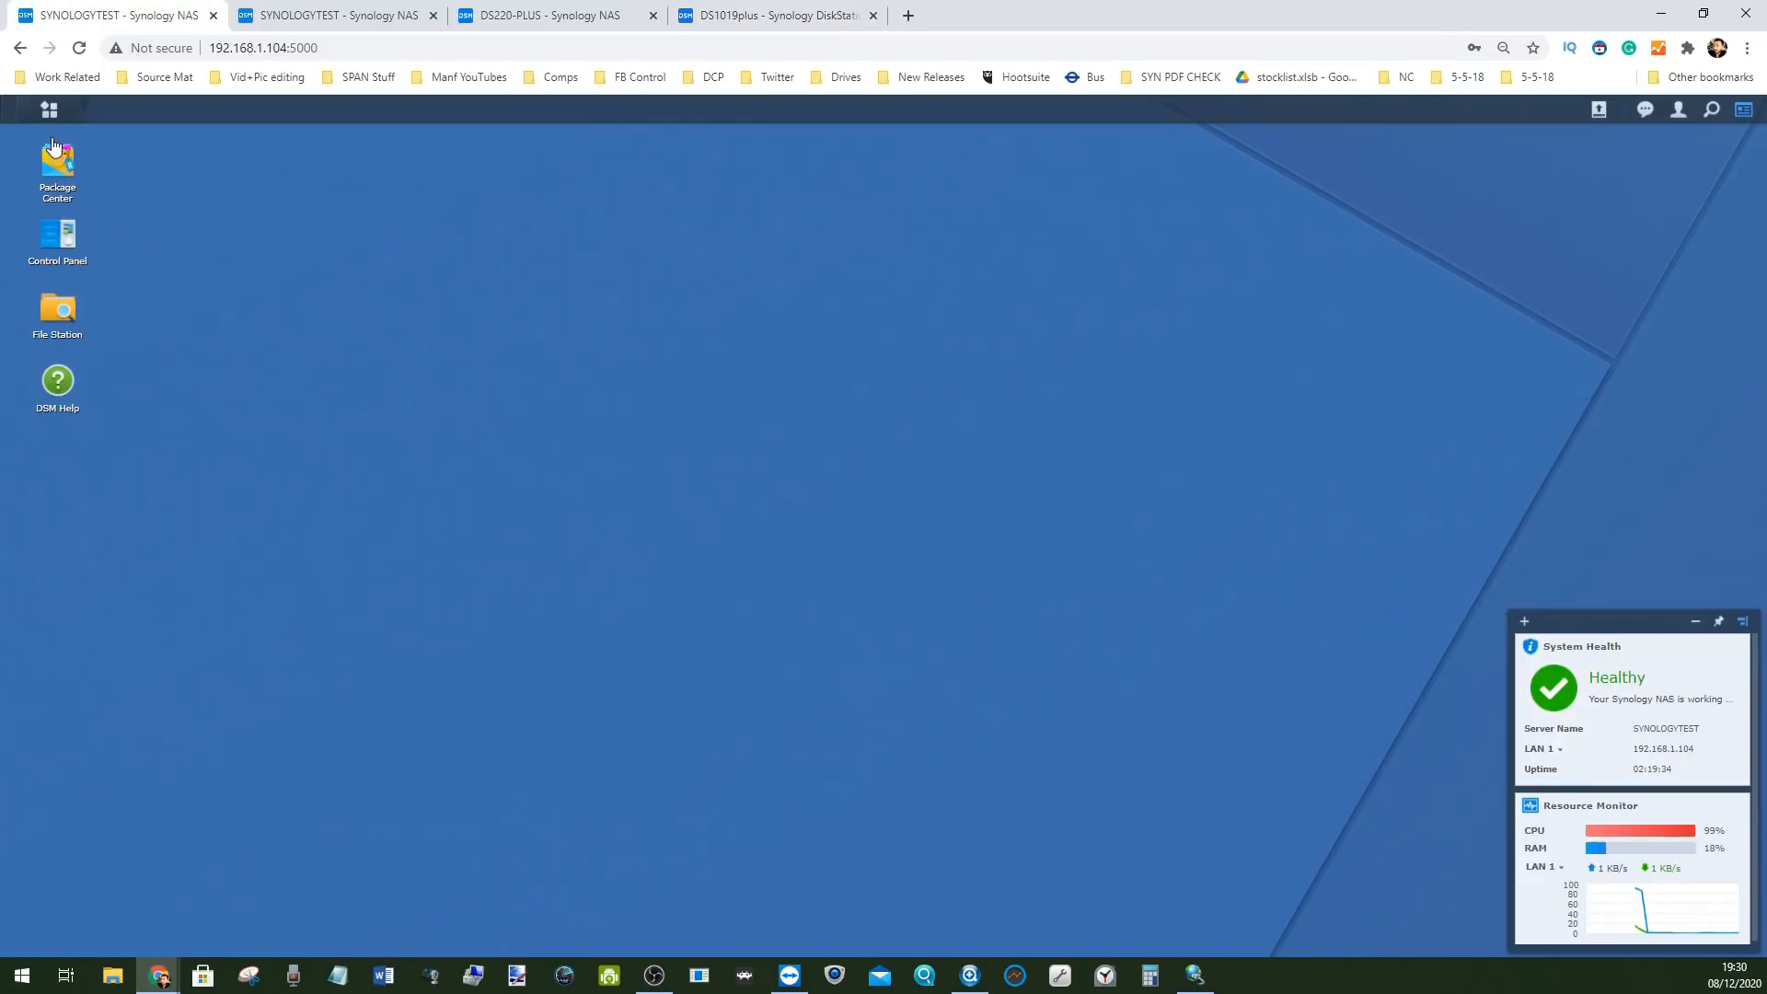
On SYNOLOGYTEST, check Storage Manager's SSD cache, Volume 1 and storage pool pages, then return to the DS1019plus tab
{"action": "left_click", "coordinate": [49, 110]}
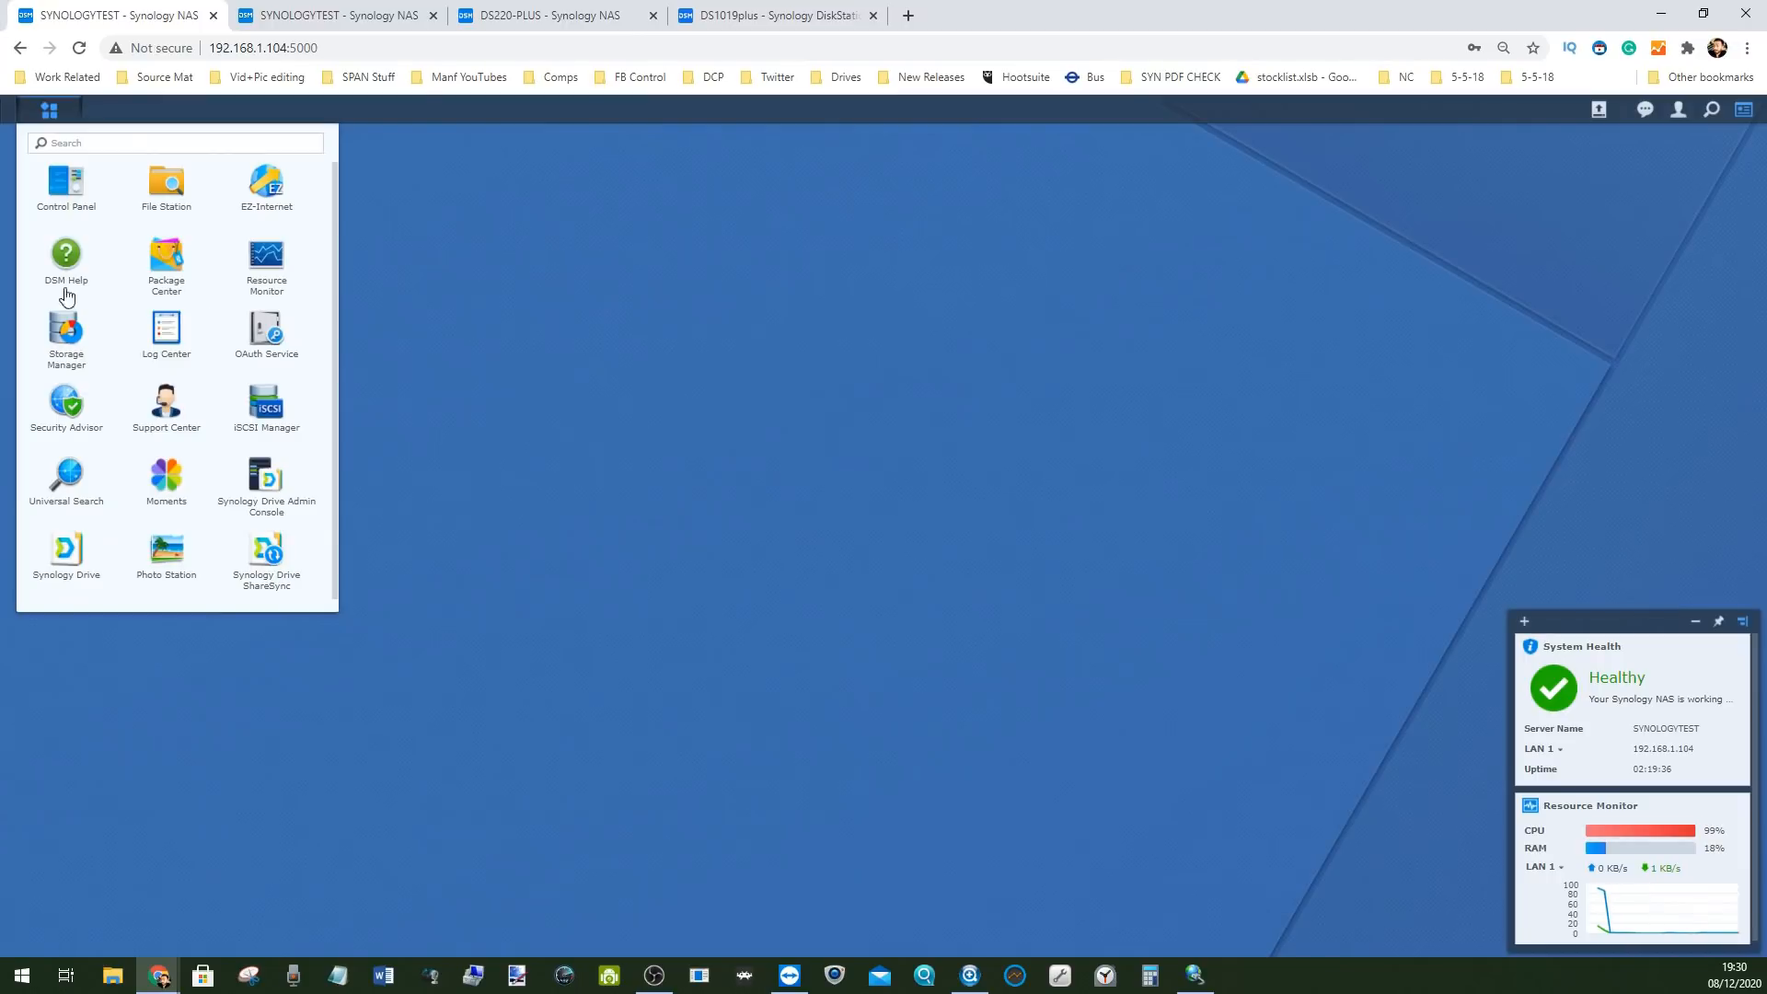
{"action": "left_click", "coordinate": [62, 345]}
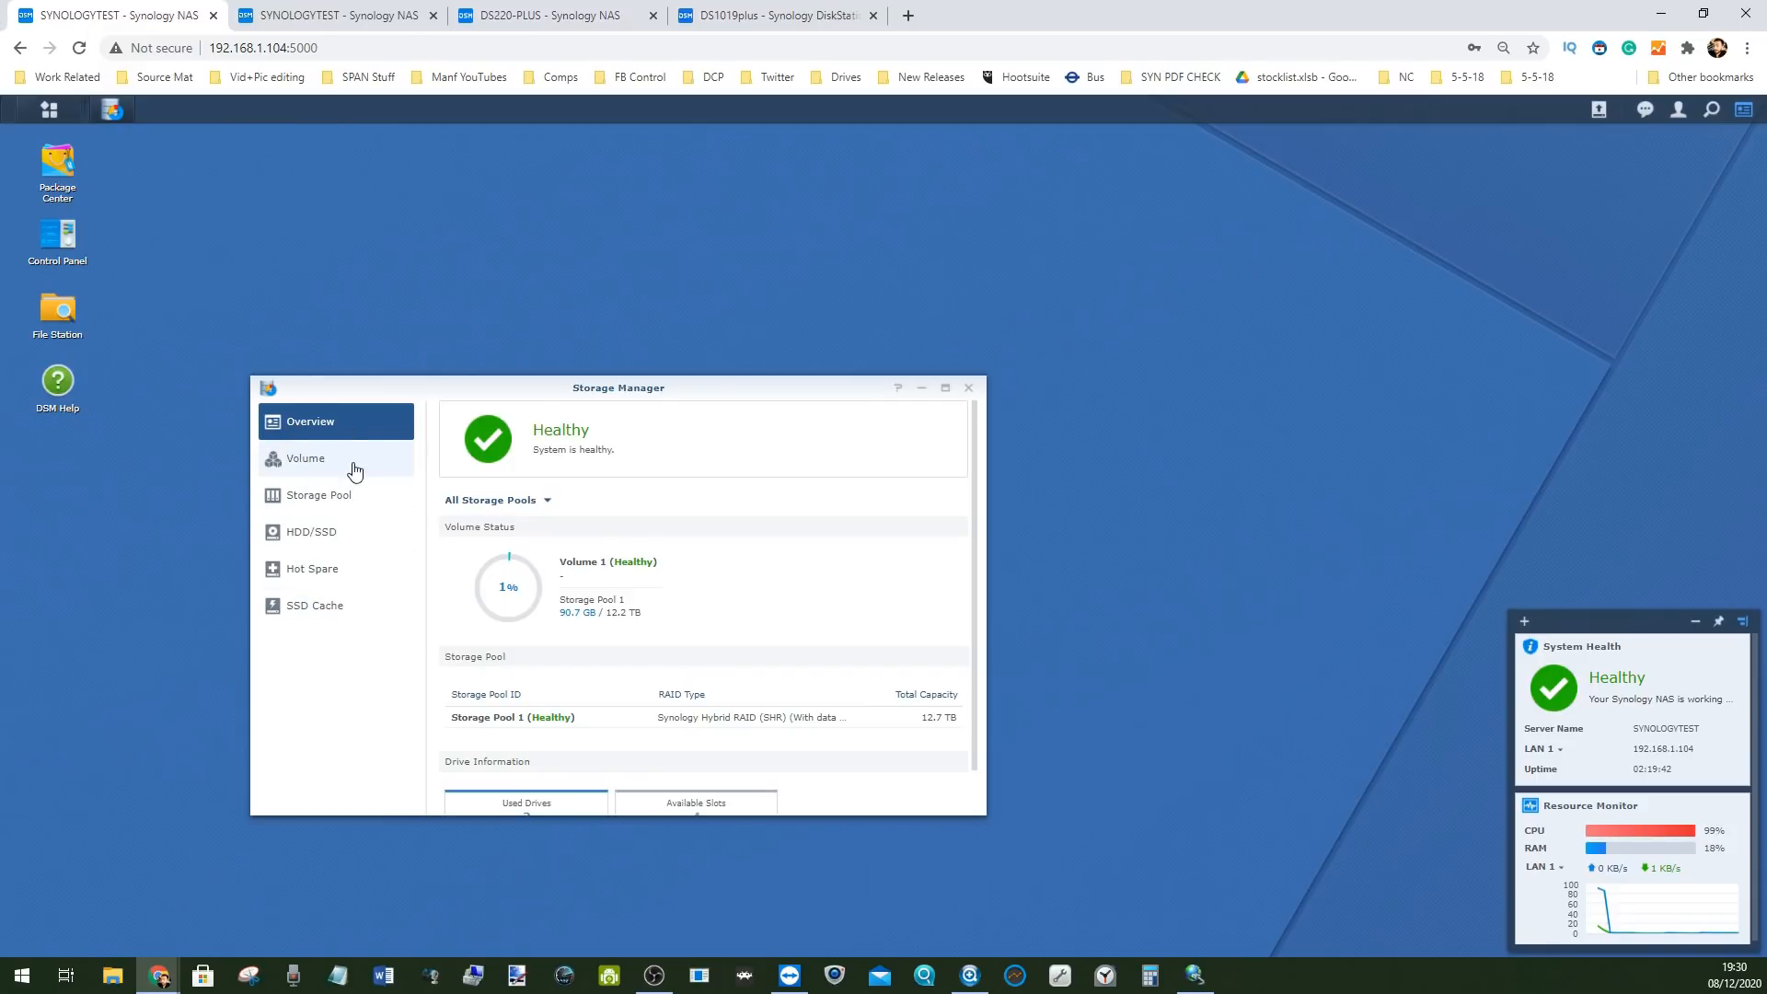
{"action": "left_click", "coordinate": [332, 569]}
{"action": "left_click", "coordinate": [332, 604]}
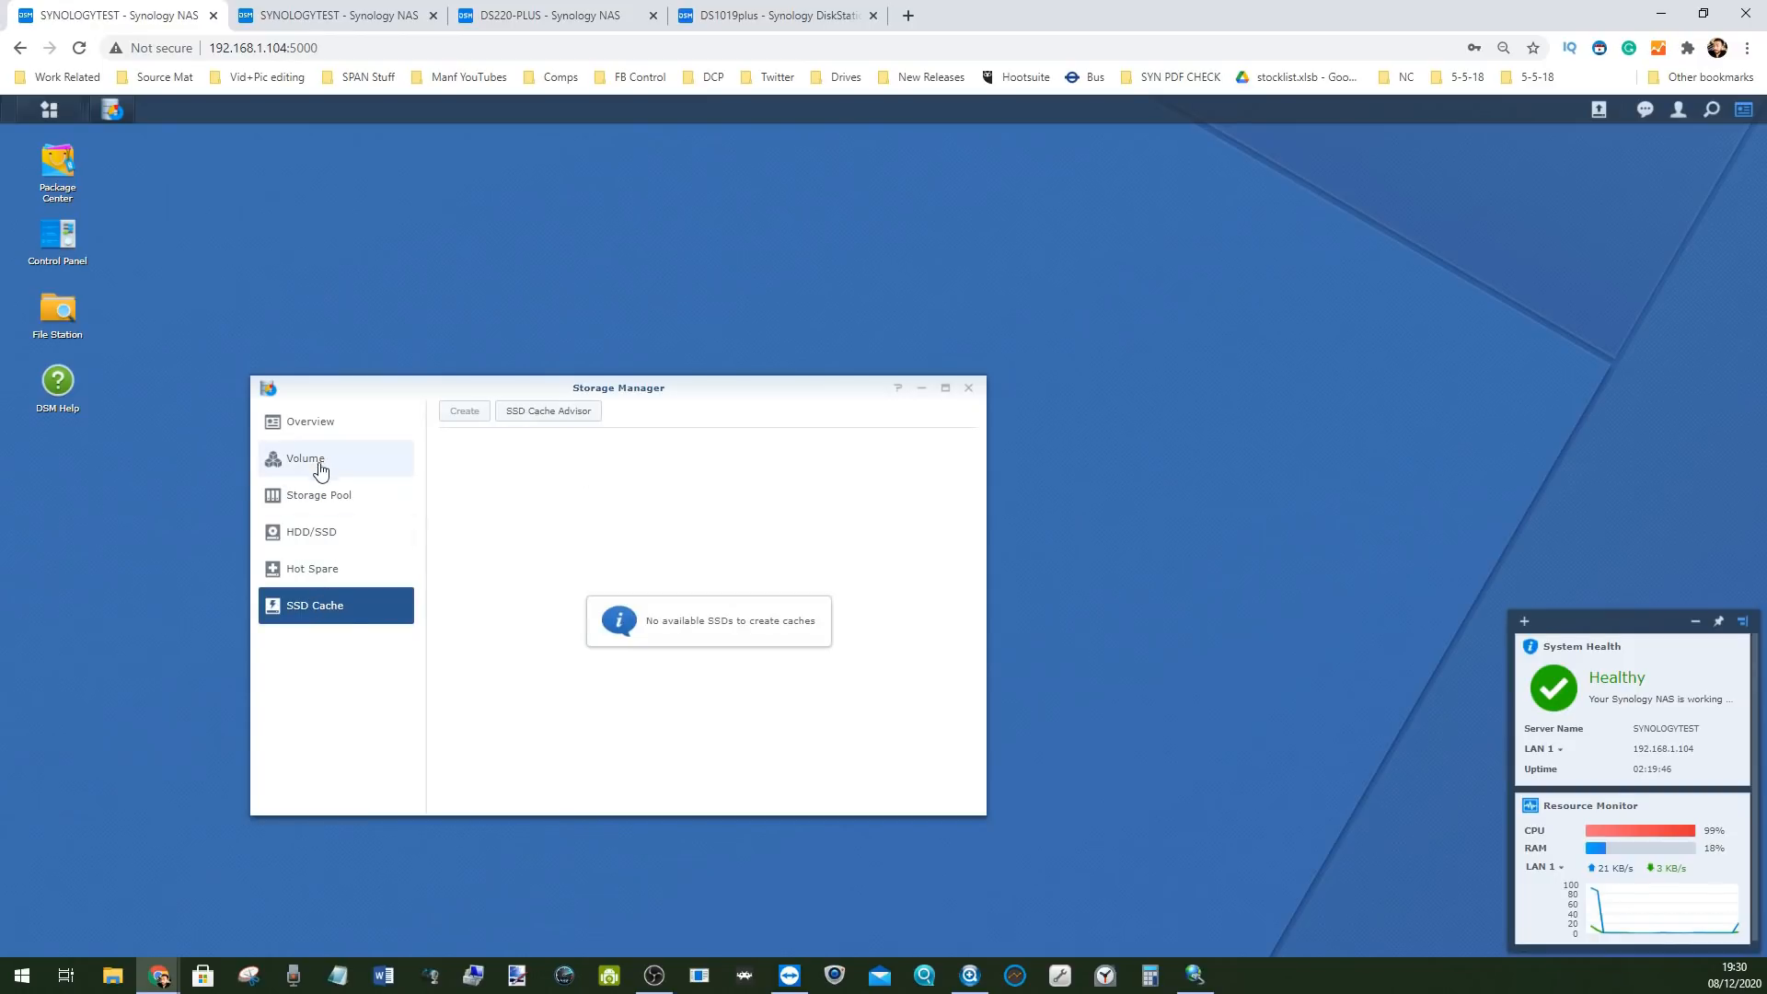
{"action": "left_click", "coordinate": [324, 464]}
{"action": "left_click", "coordinate": [350, 488]}
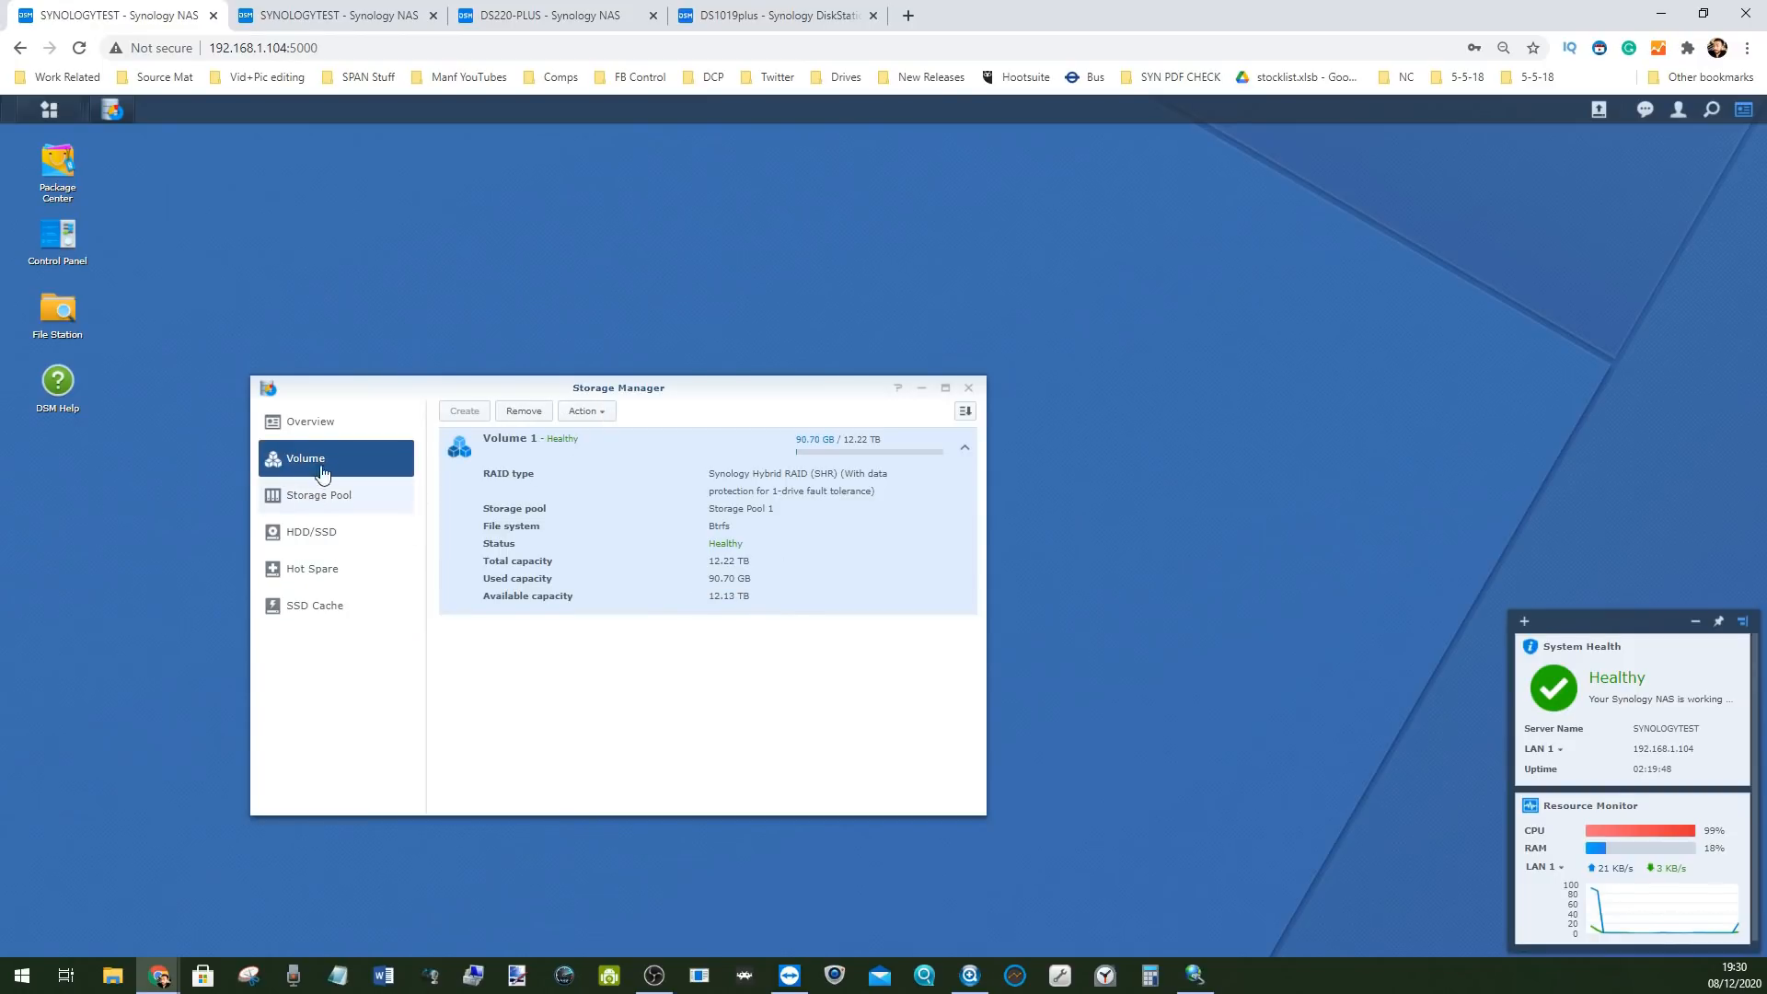
{"action": "left_click", "coordinate": [322, 423]}
{"action": "left_click", "coordinate": [778, 16]}
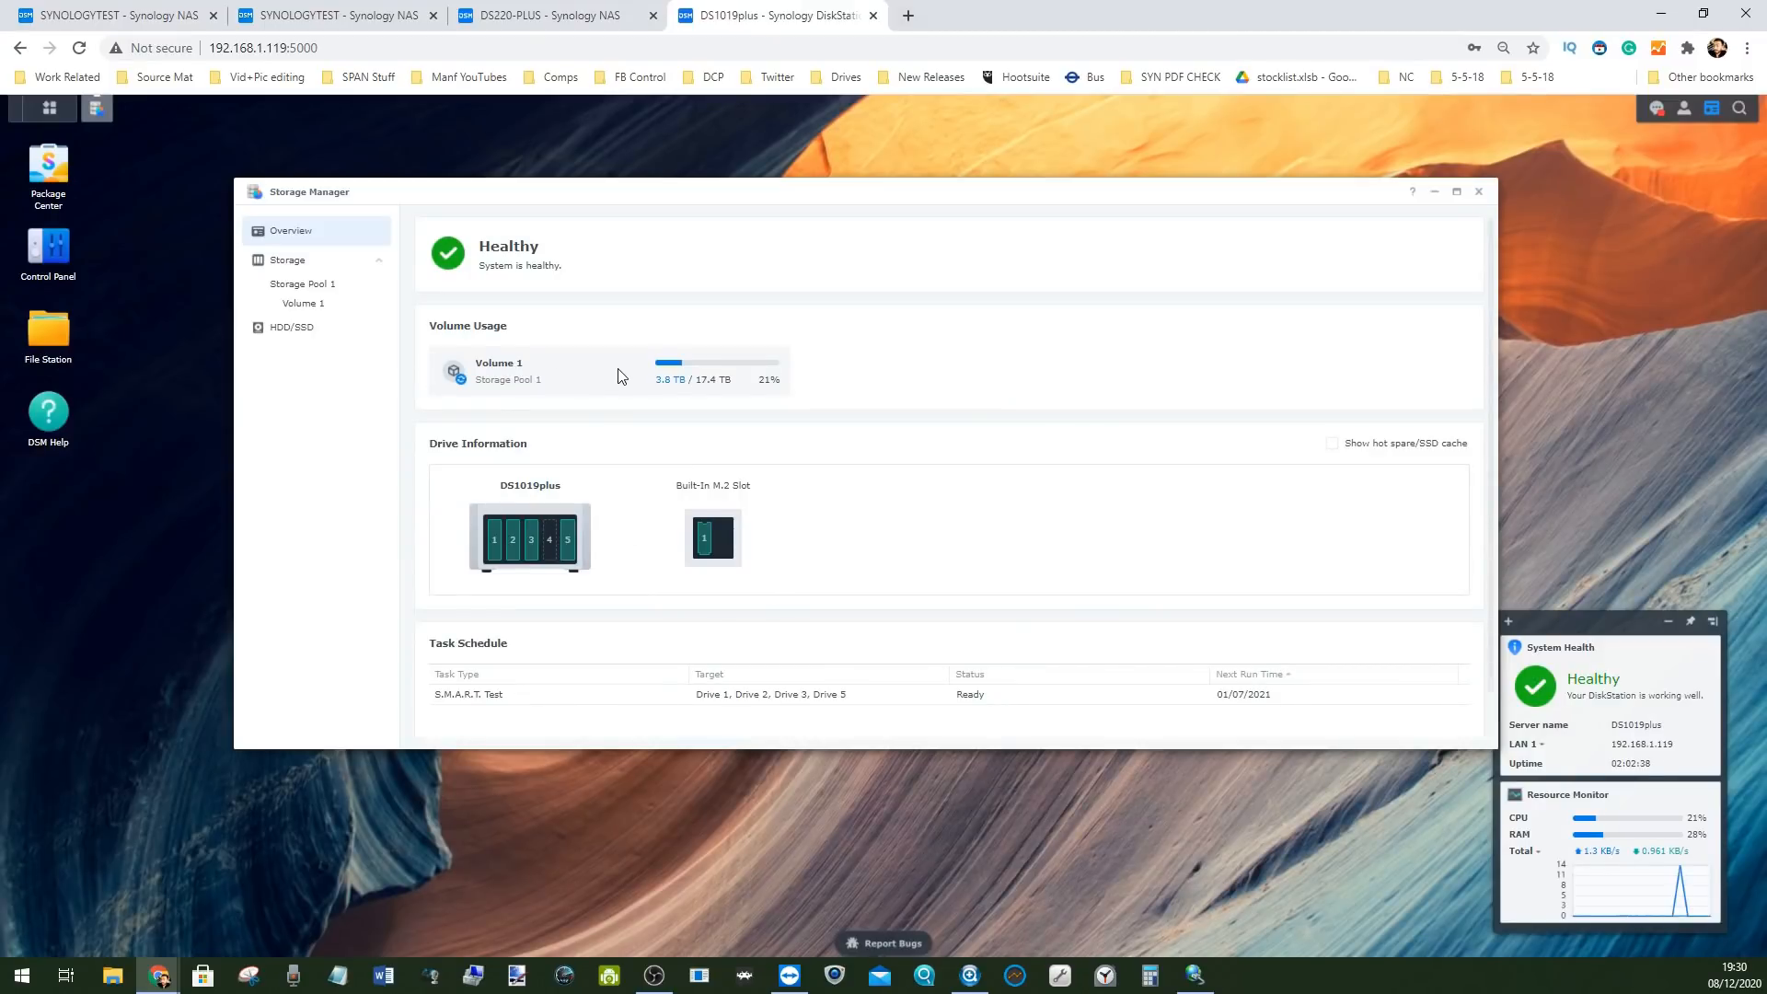
Inspect the details of Drive 1 and of hot spare Drive 5
{"action": "scroll", "coordinate": [570, 488], "scroll_direction": "down", "scroll_amount": 1}
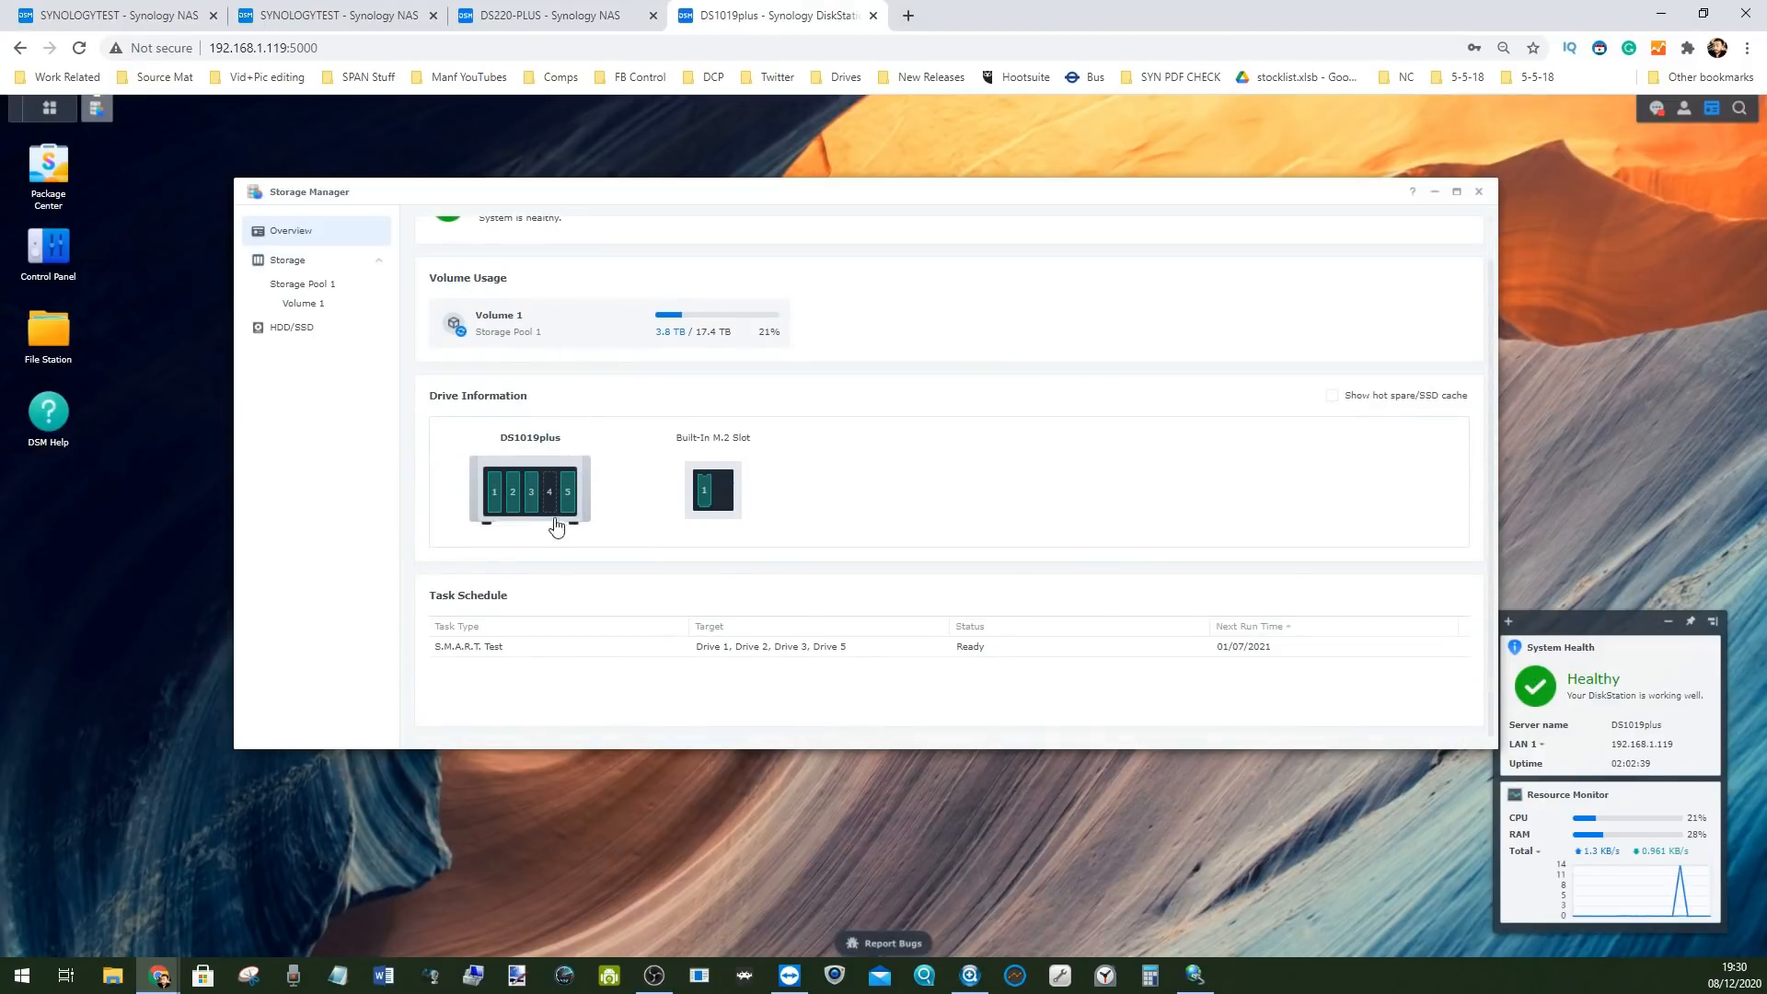
{"action": "left_click", "coordinate": [498, 497]}
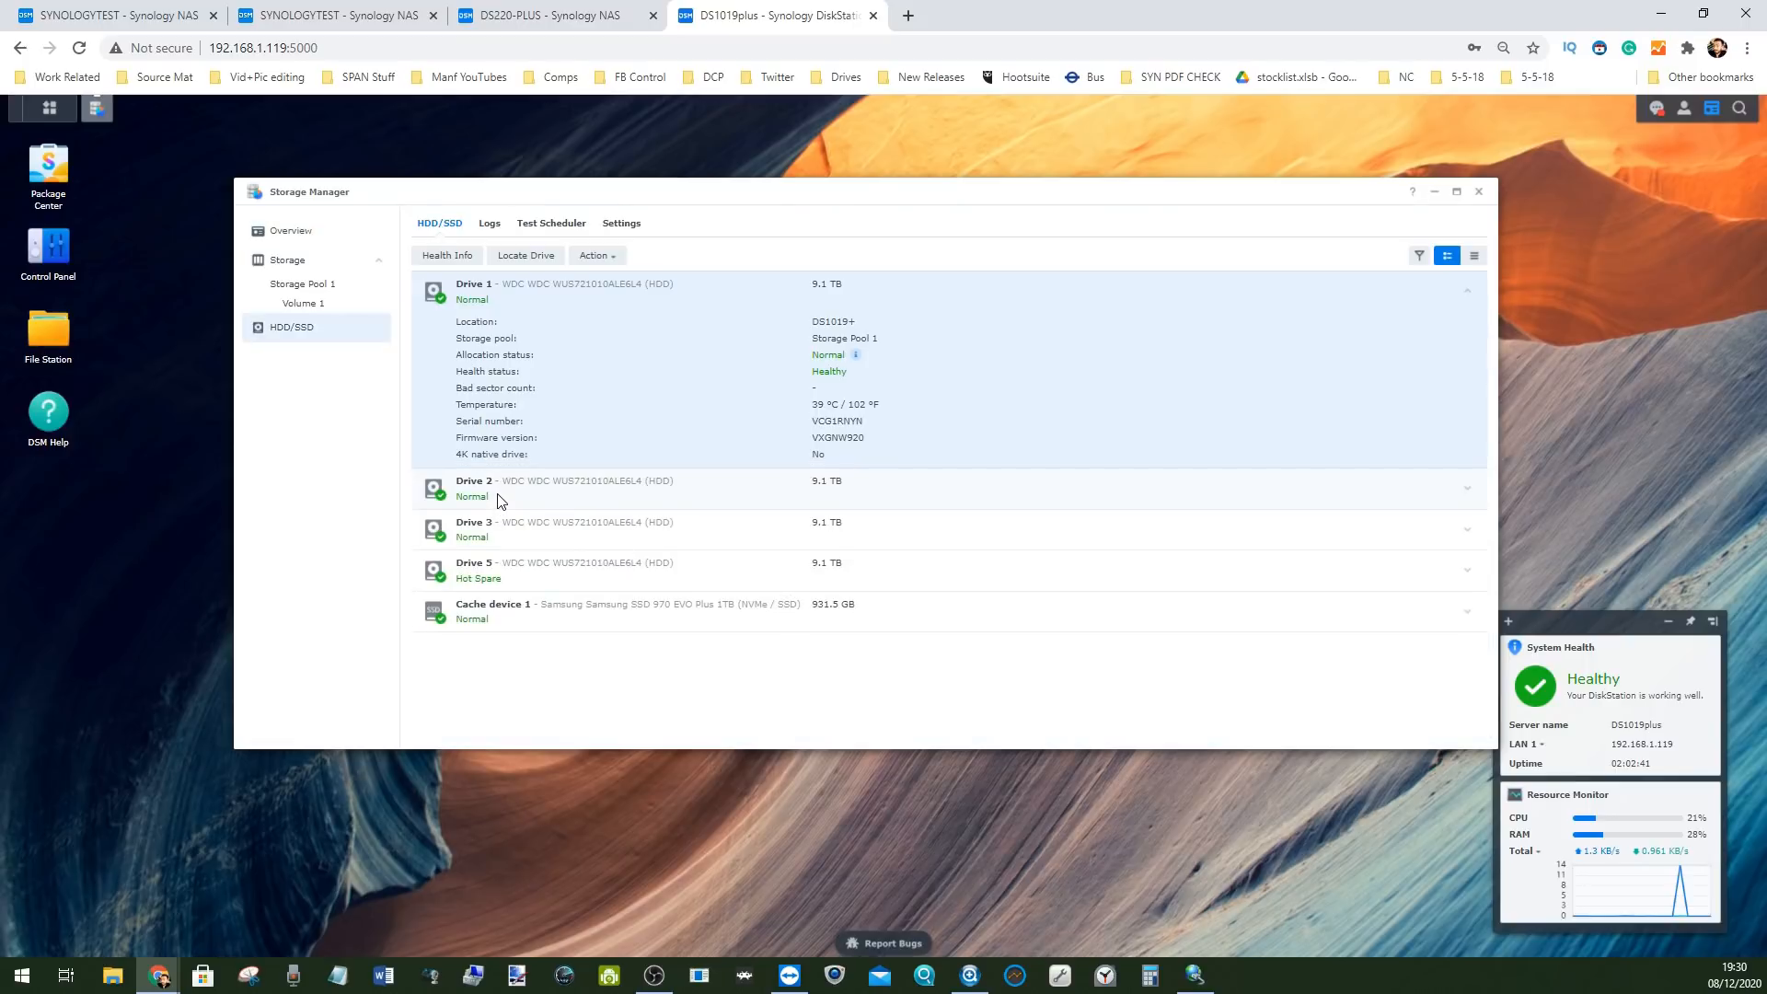
{"action": "left_click", "coordinate": [291, 232]}
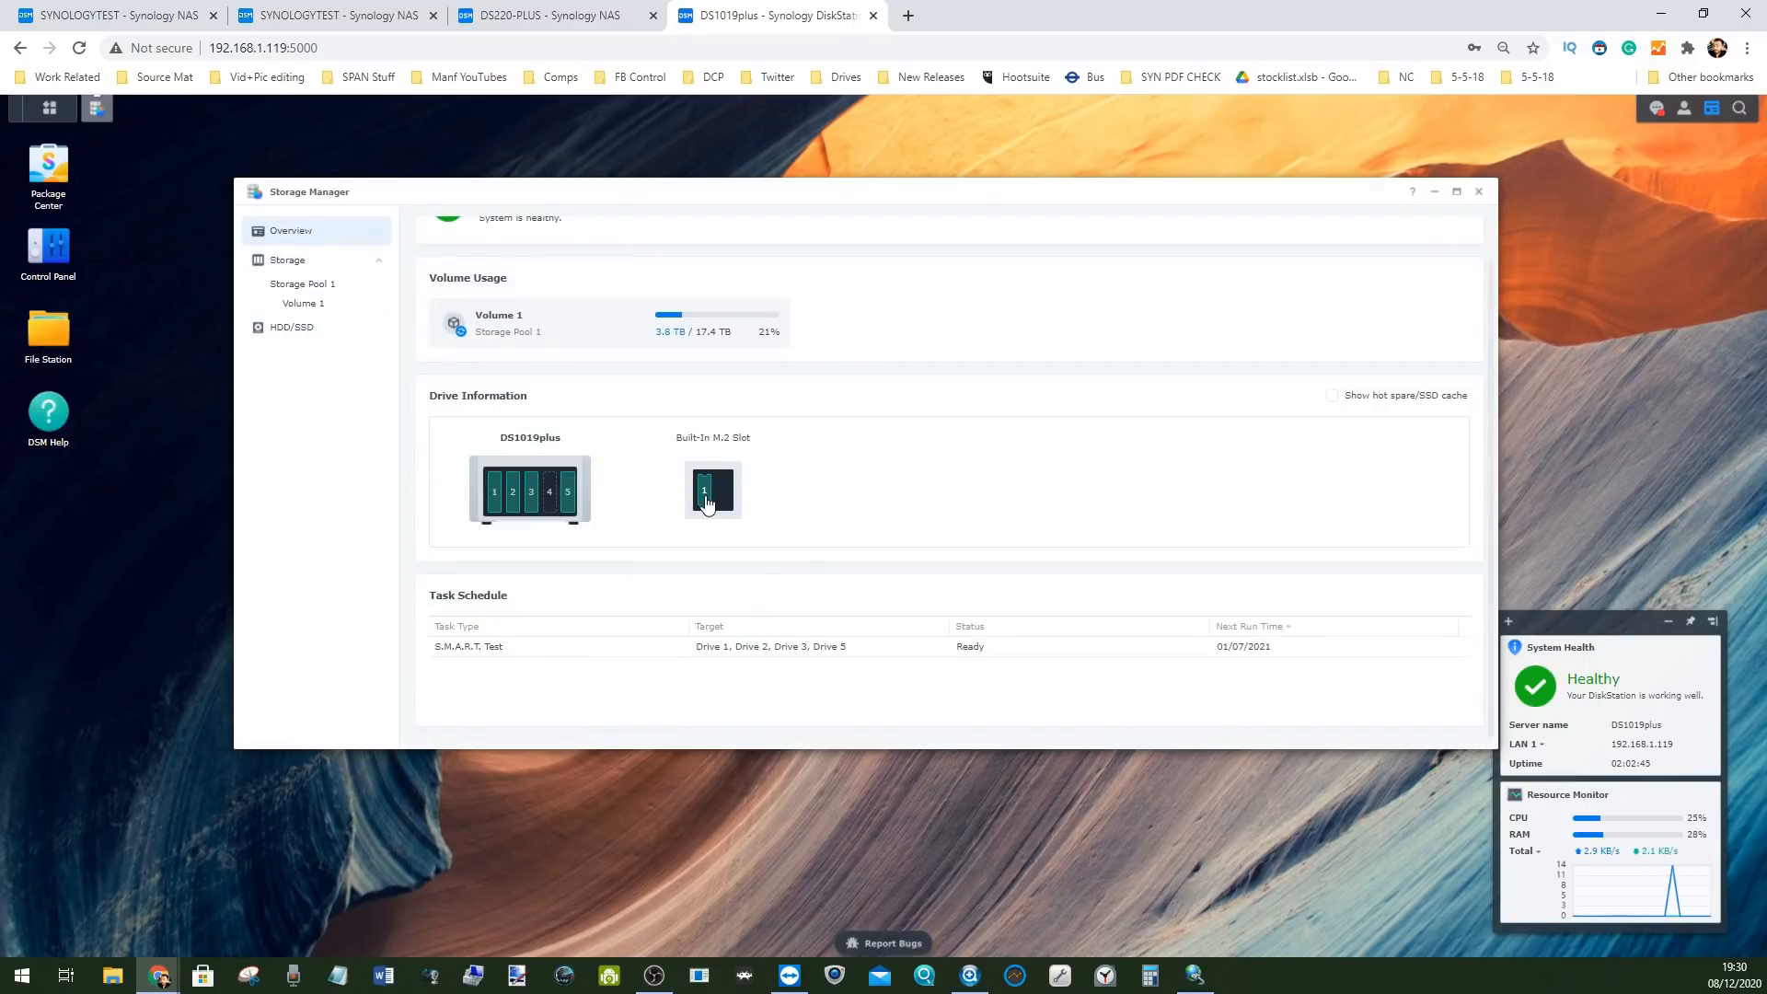
{"action": "mouse_move", "coordinate": [707, 503]}
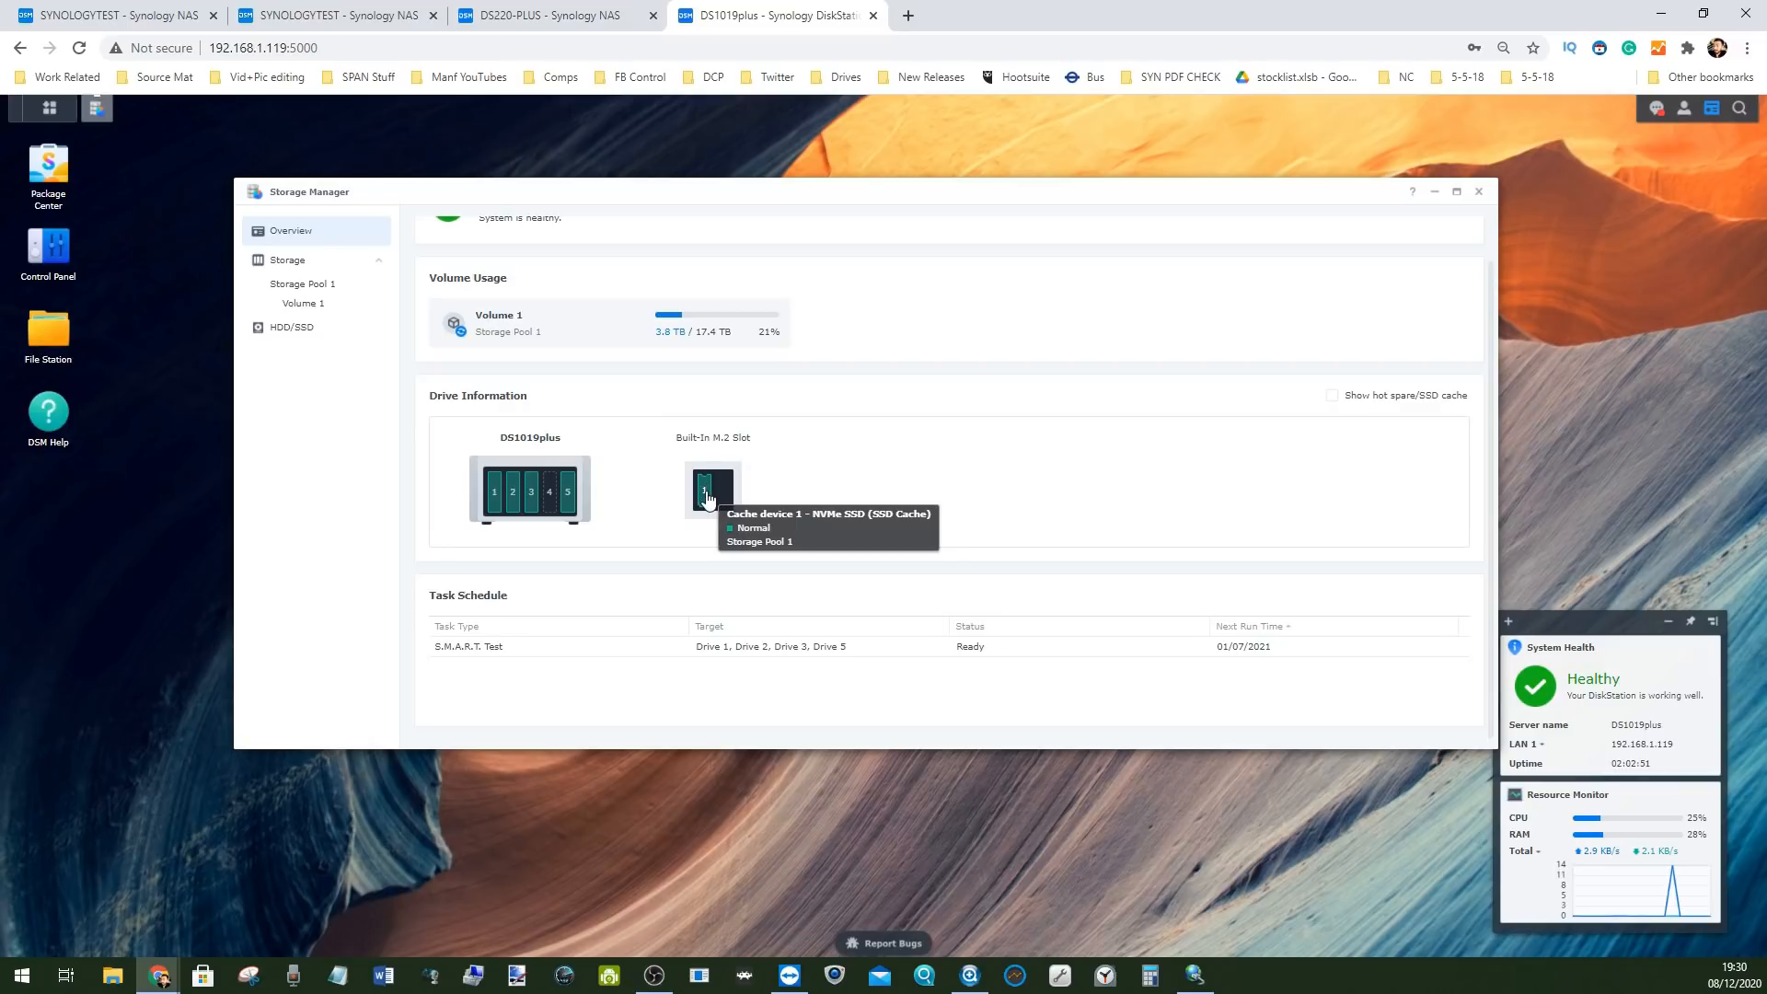
{"action": "left_click", "coordinate": [571, 495]}
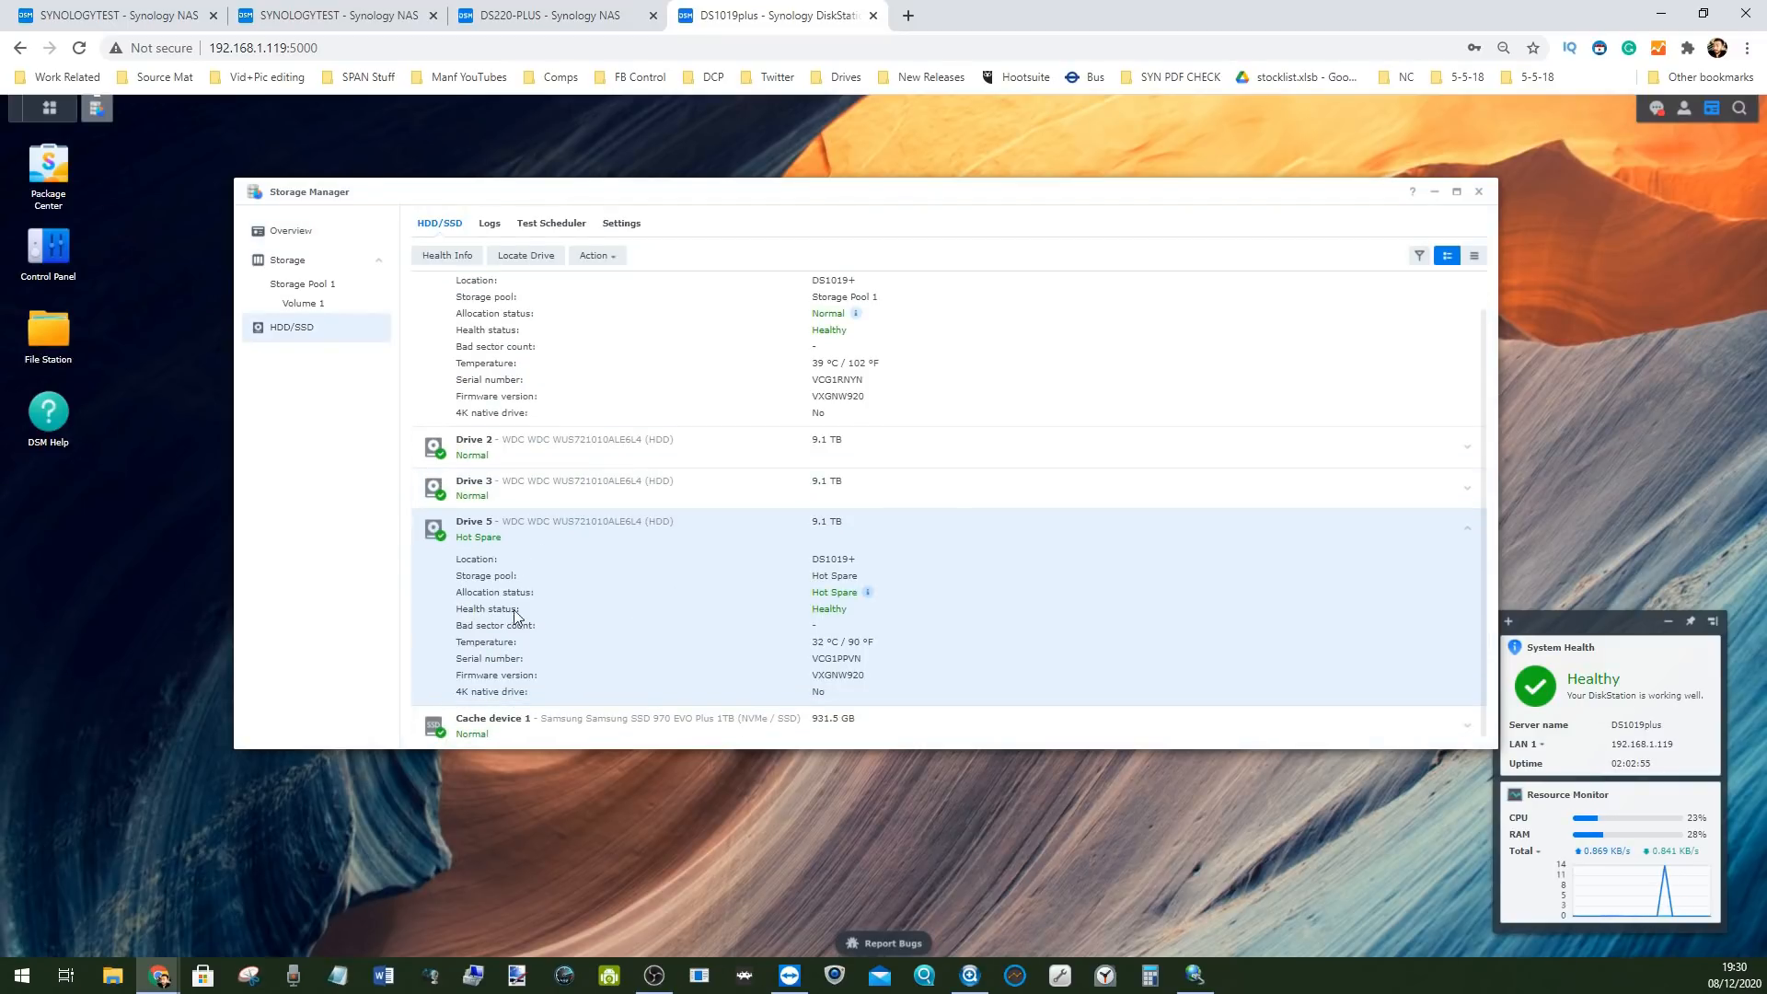
{"action": "scroll", "coordinate": [592, 398], "scroll_direction": "up", "scroll_amount": 1}
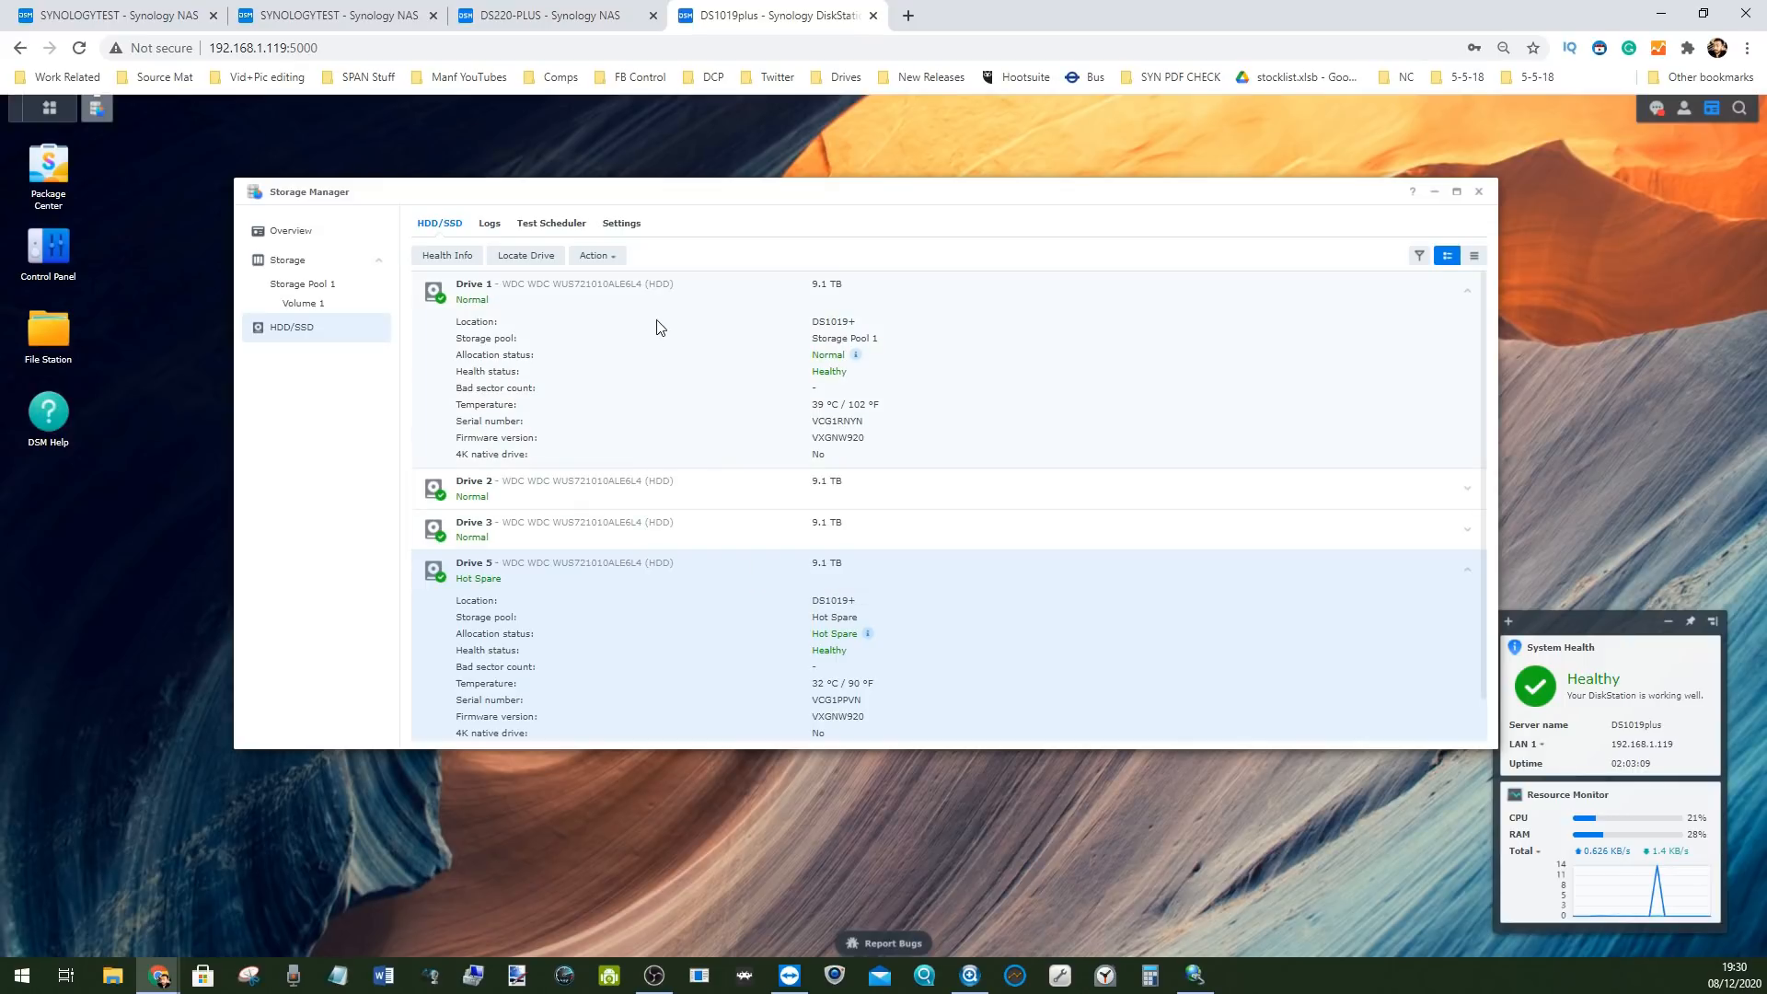
Enable Show hot spare/SSD cache drives in the storage overview
{"action": "left_click", "coordinate": [299, 284]}
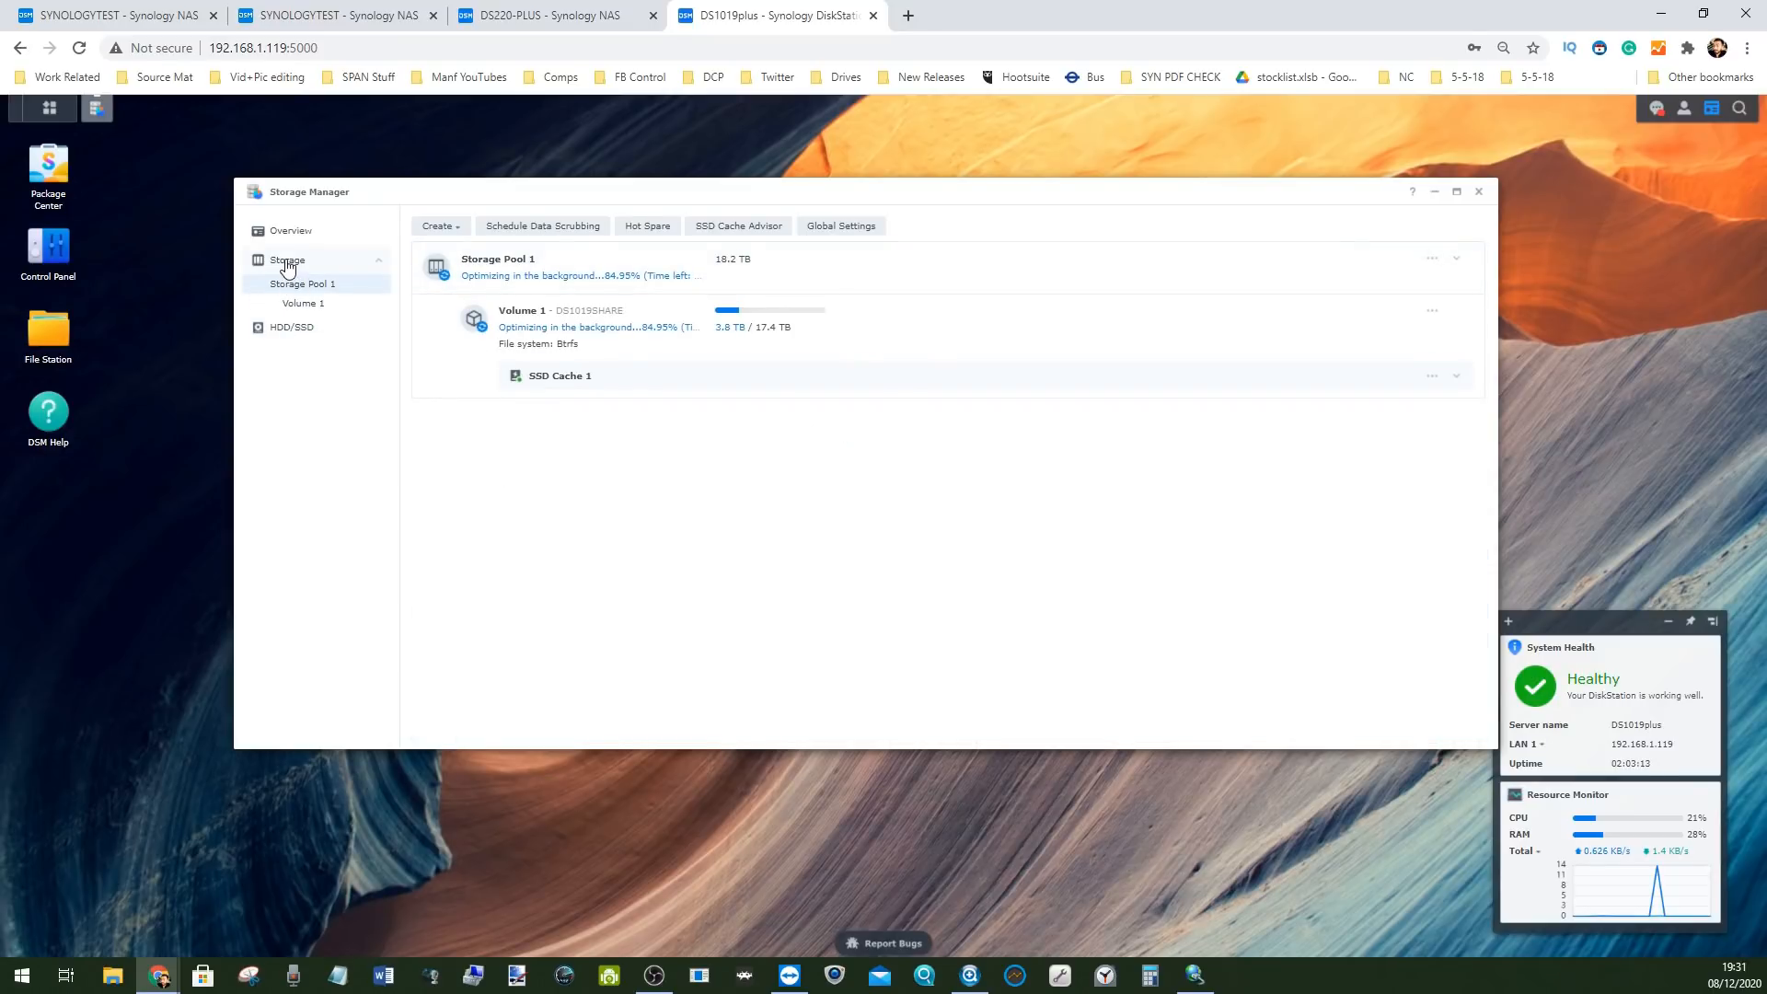
{"action": "left_click", "coordinate": [296, 230]}
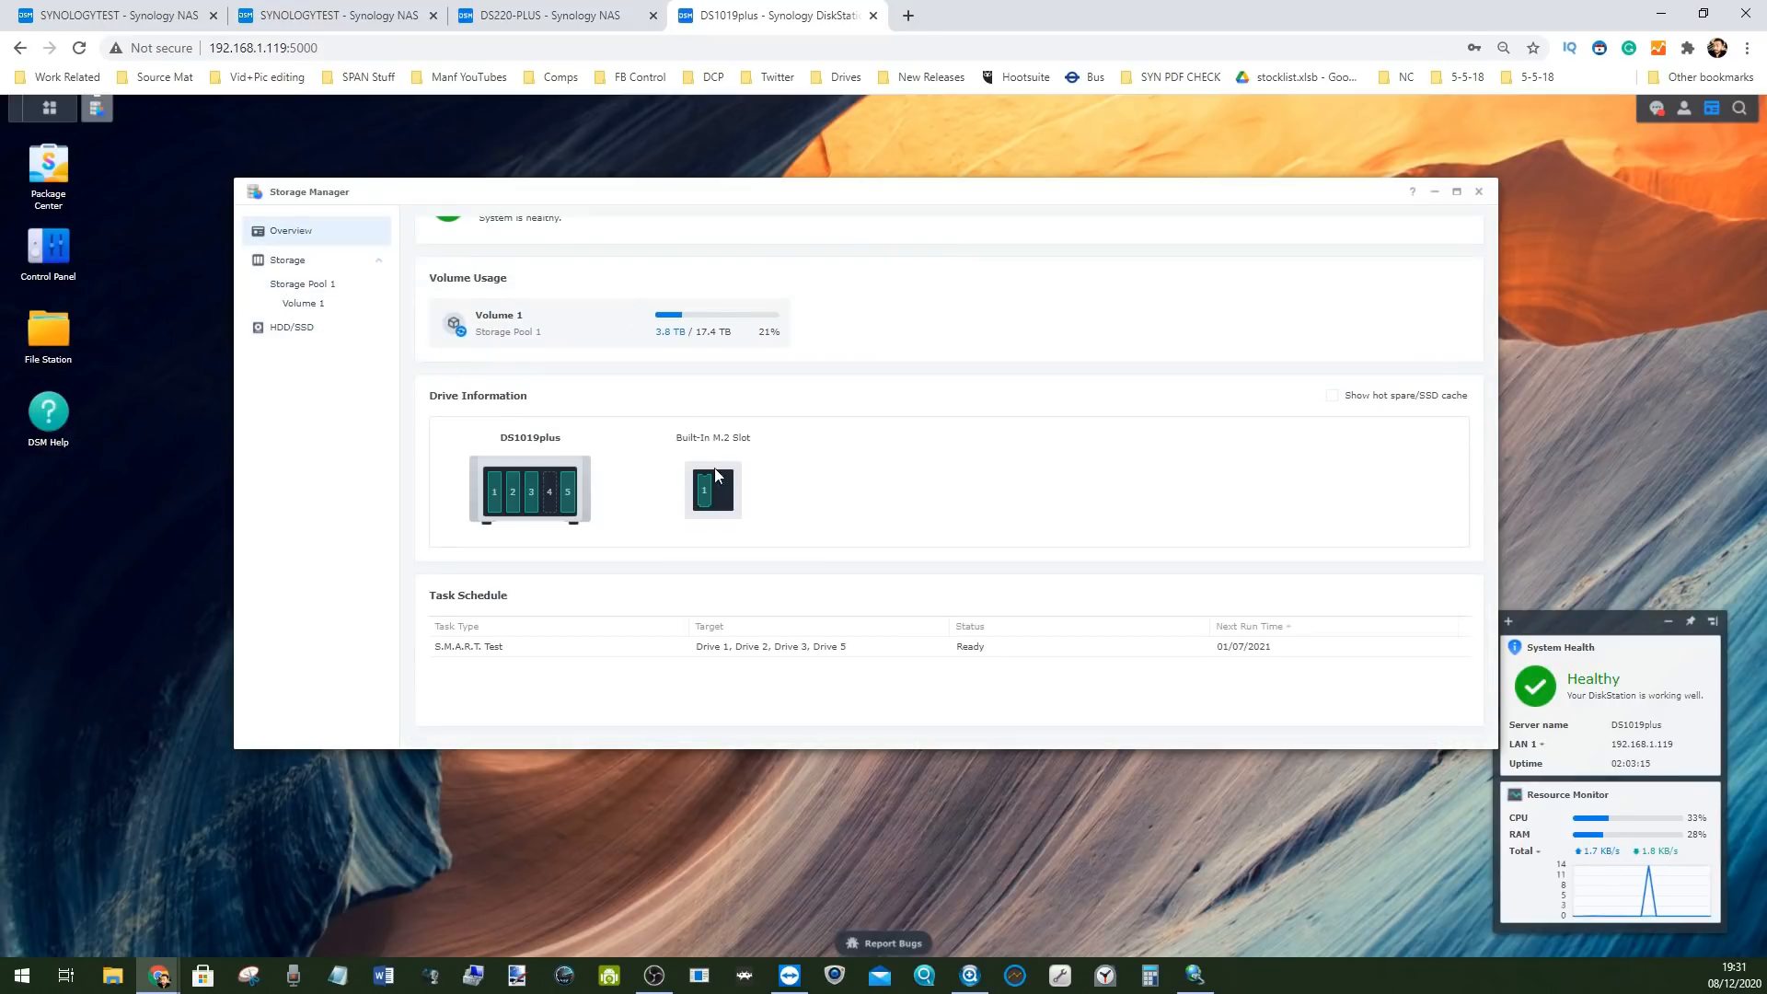
{"action": "scroll", "coordinate": [717, 474], "scroll_direction": "up", "scroll_amount": 1}
{"action": "scroll", "coordinate": [874, 477], "scroll_direction": "down", "scroll_amount": 1}
{"action": "scroll", "coordinate": [957, 461], "scroll_direction": "up", "scroll_amount": 1}
{"action": "left_click", "coordinate": [1332, 444]}
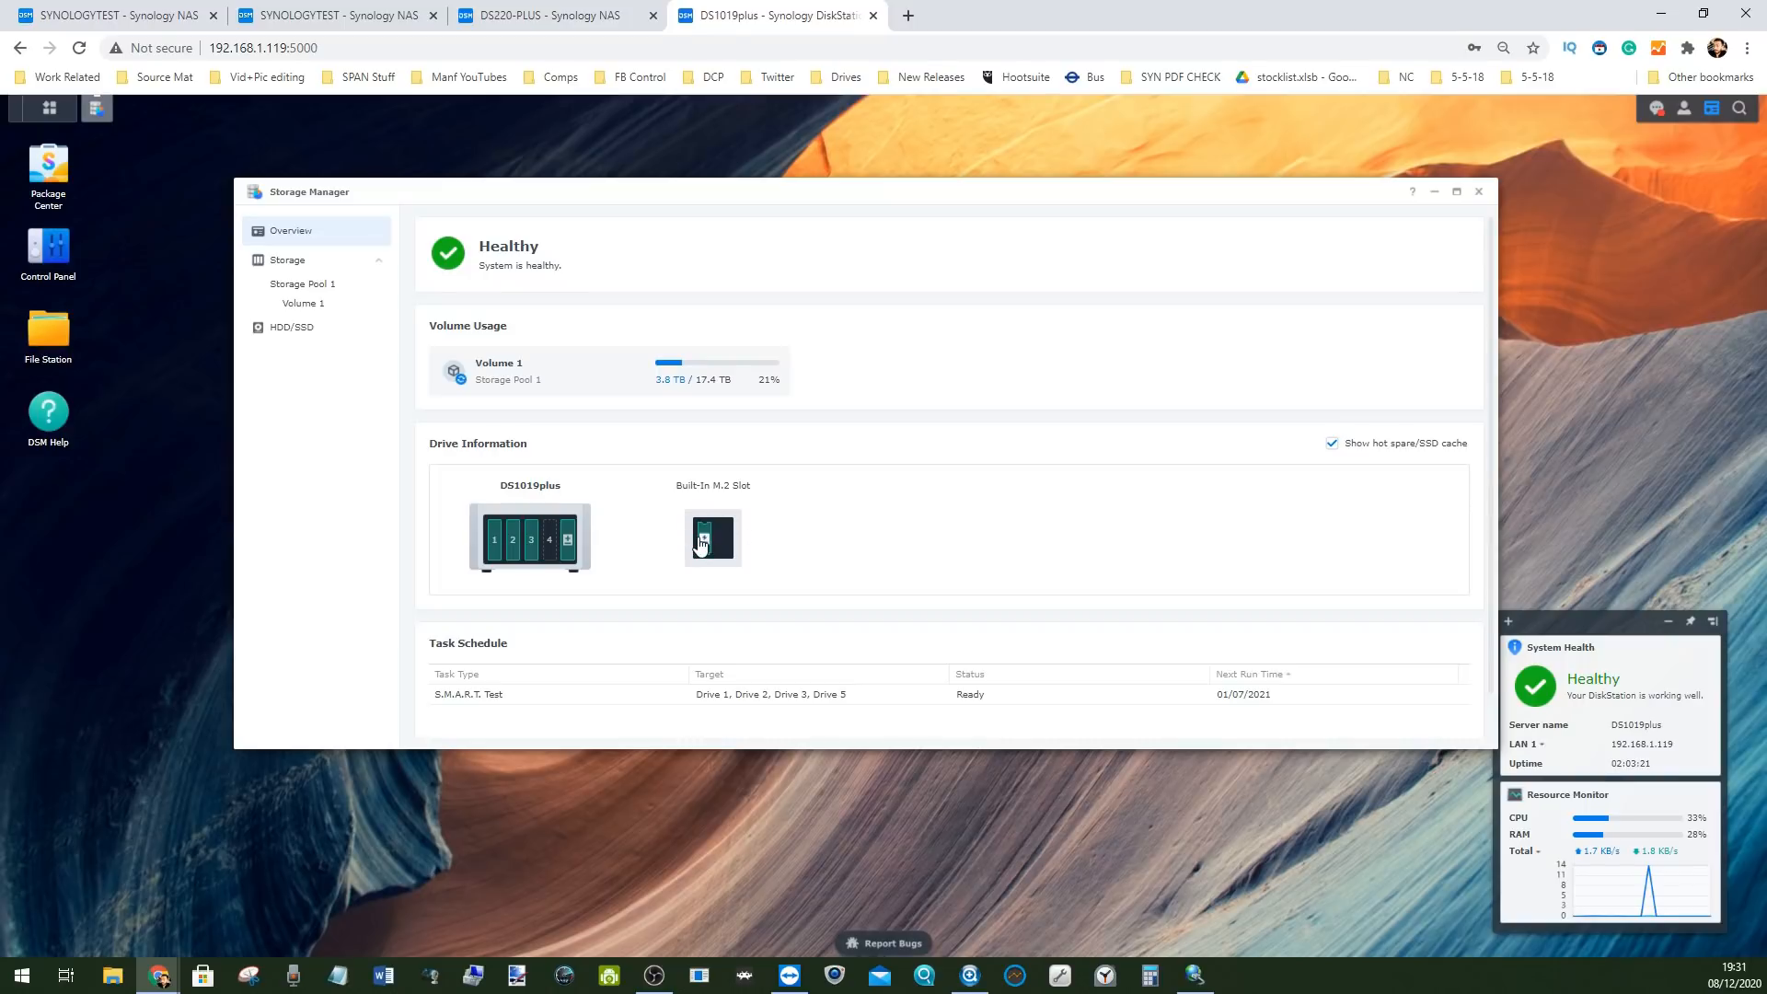
{"action": "scroll", "coordinate": [705, 541], "scroll_direction": "down", "scroll_amount": 1}
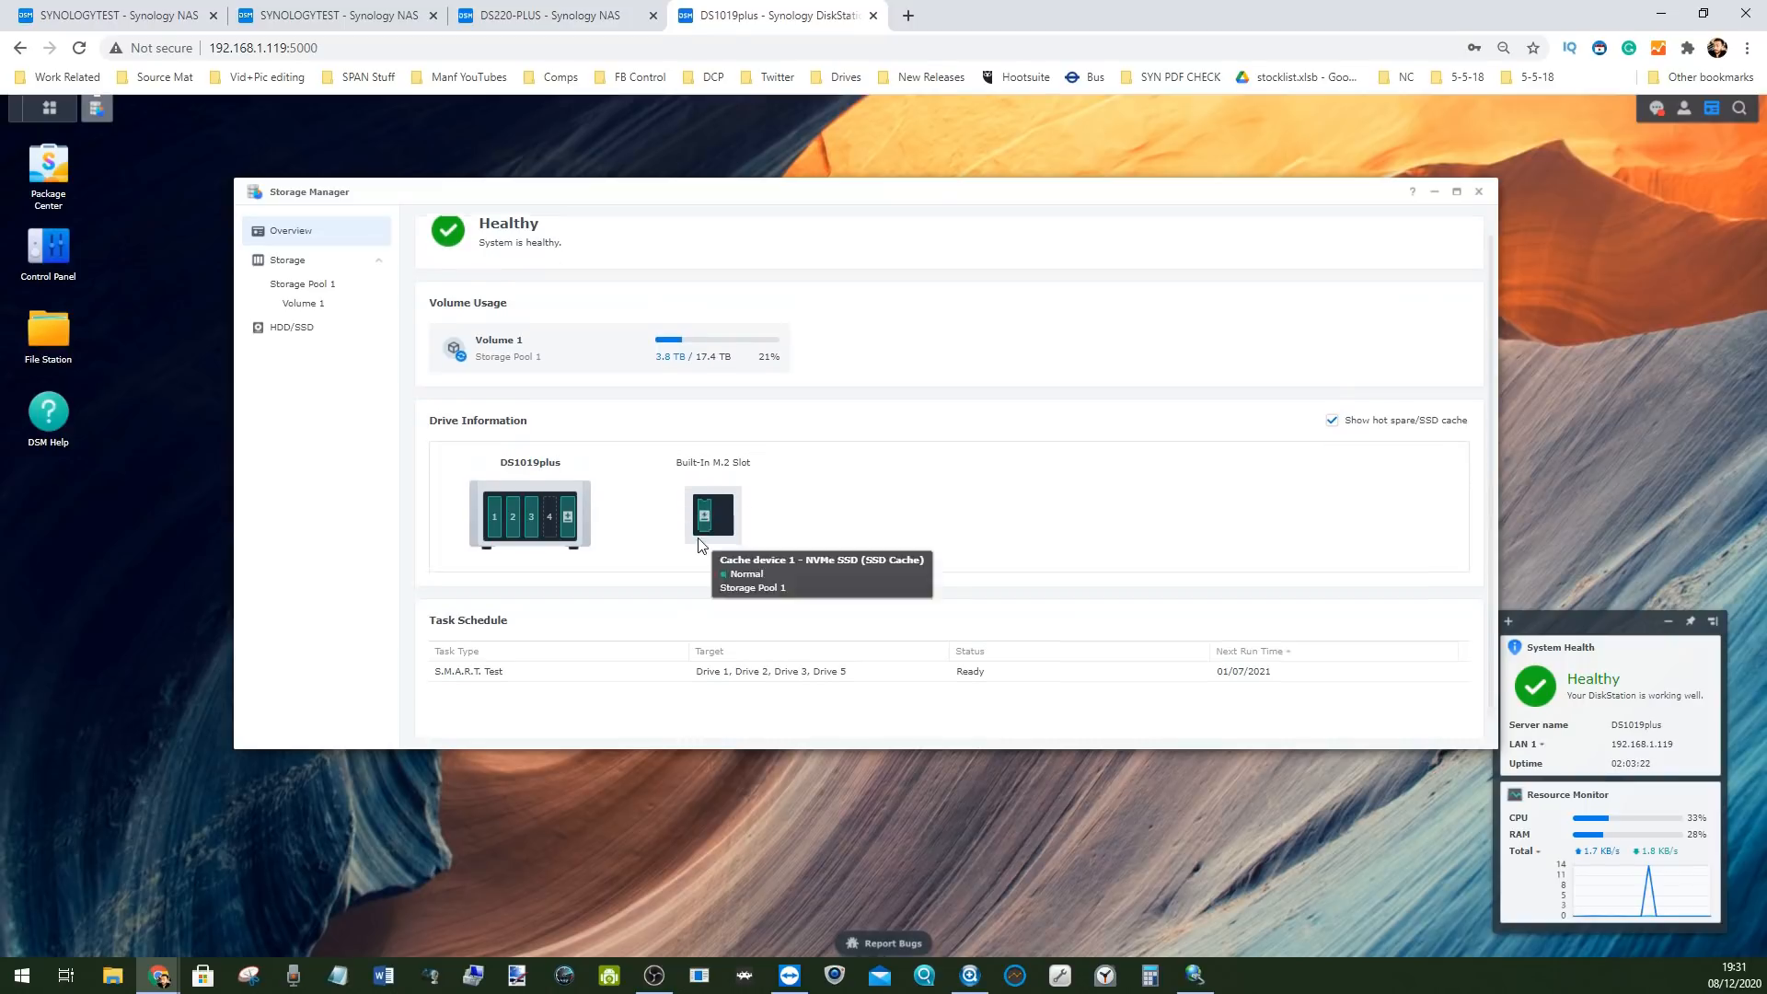
Expand Storage Pool 1 and SSD Cache 1 details on the Storage Pool 1 page
{"action": "left_click", "coordinate": [302, 282]}
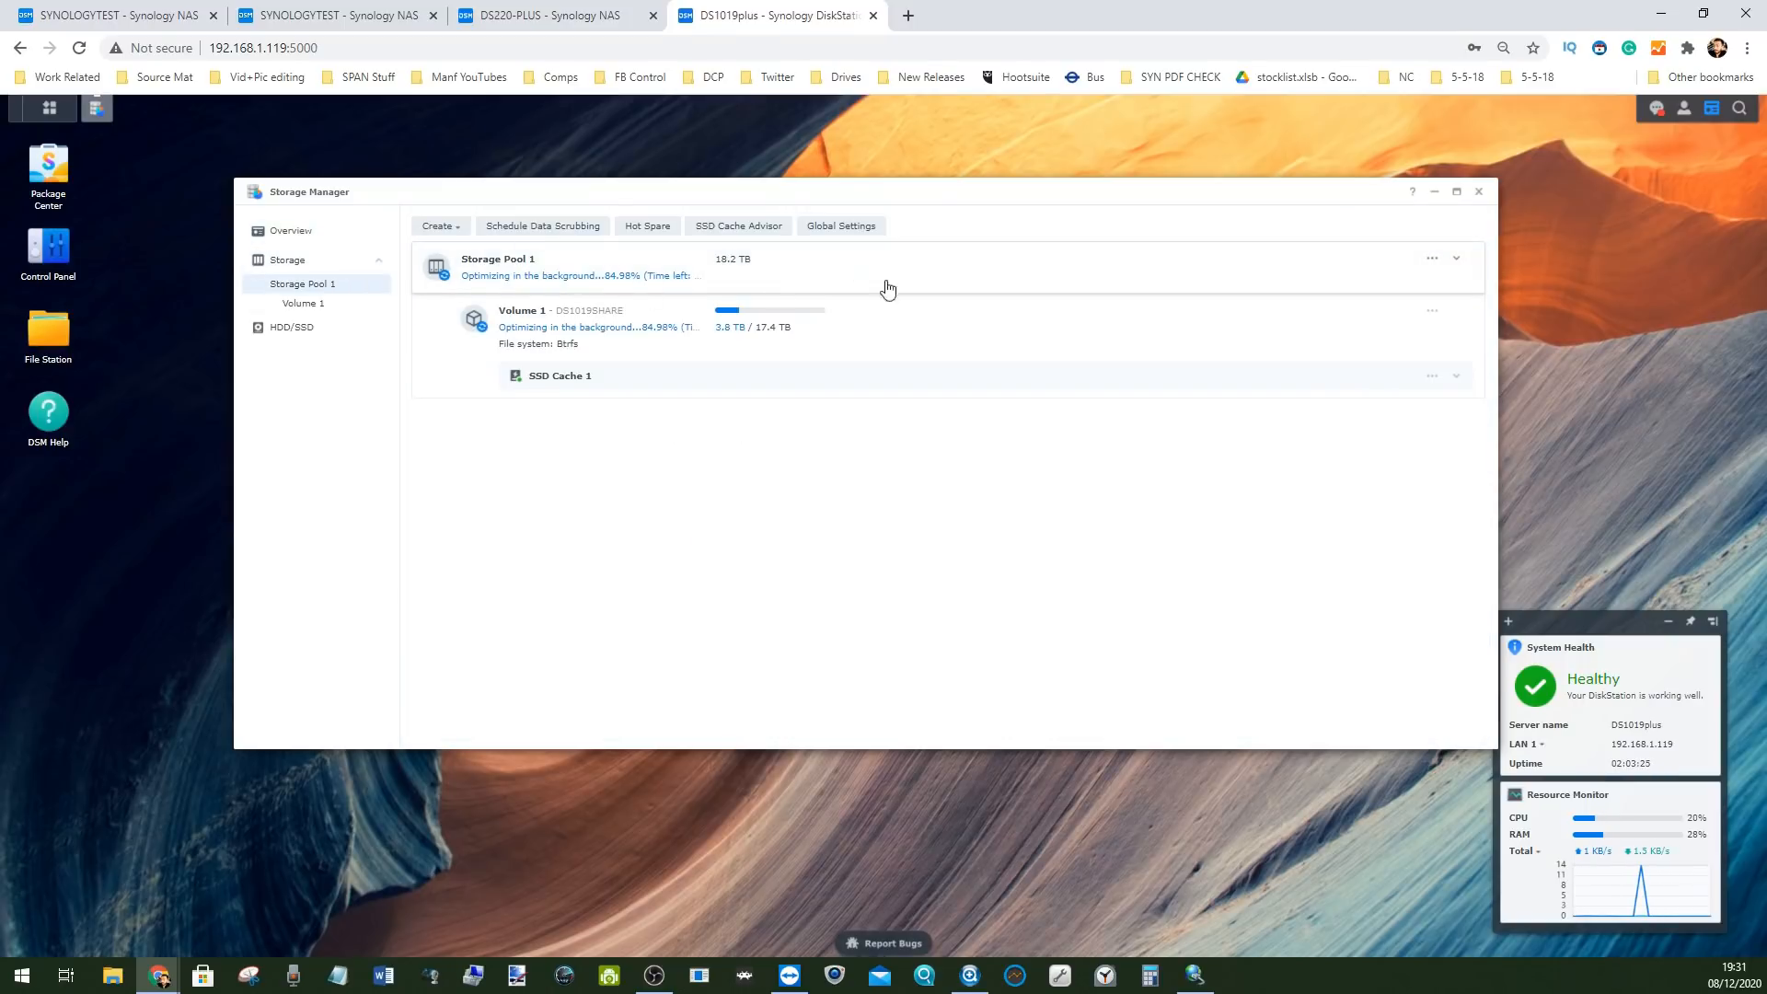
{"action": "left_click", "coordinate": [568, 389]}
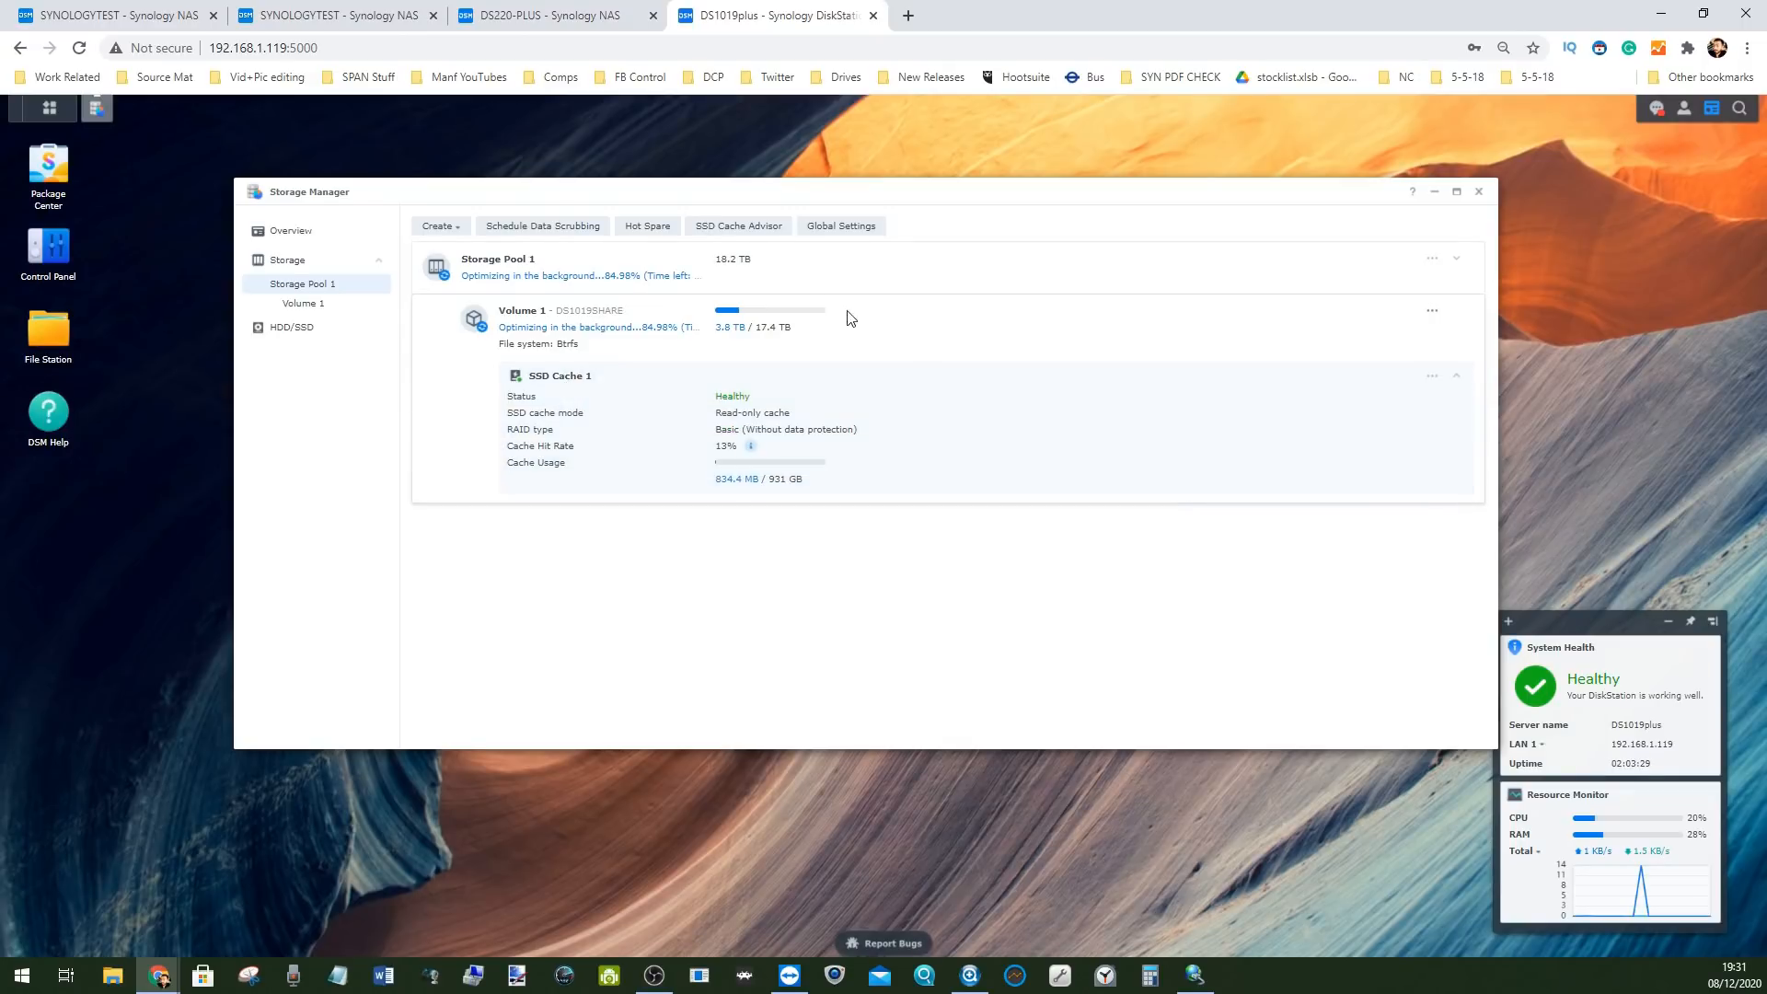
{"action": "left_click", "coordinate": [497, 273]}
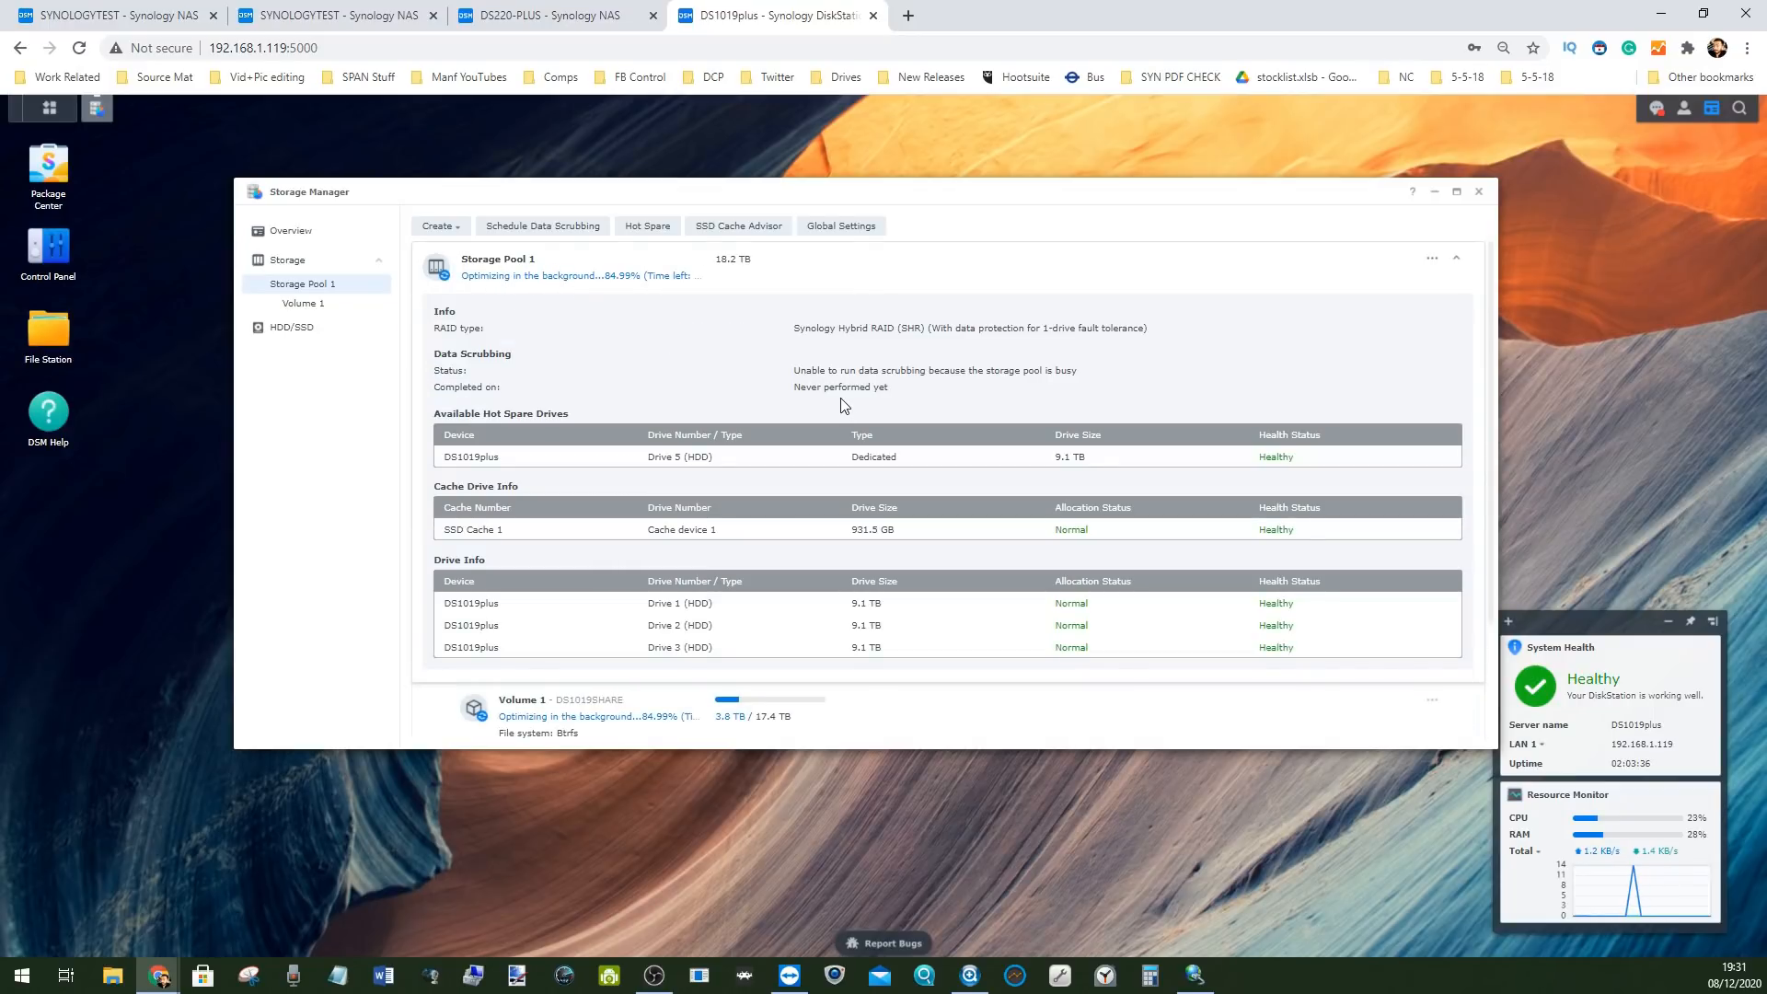
{"action": "scroll", "coordinate": [807, 419], "scroll_direction": "down", "scroll_amount": 1}
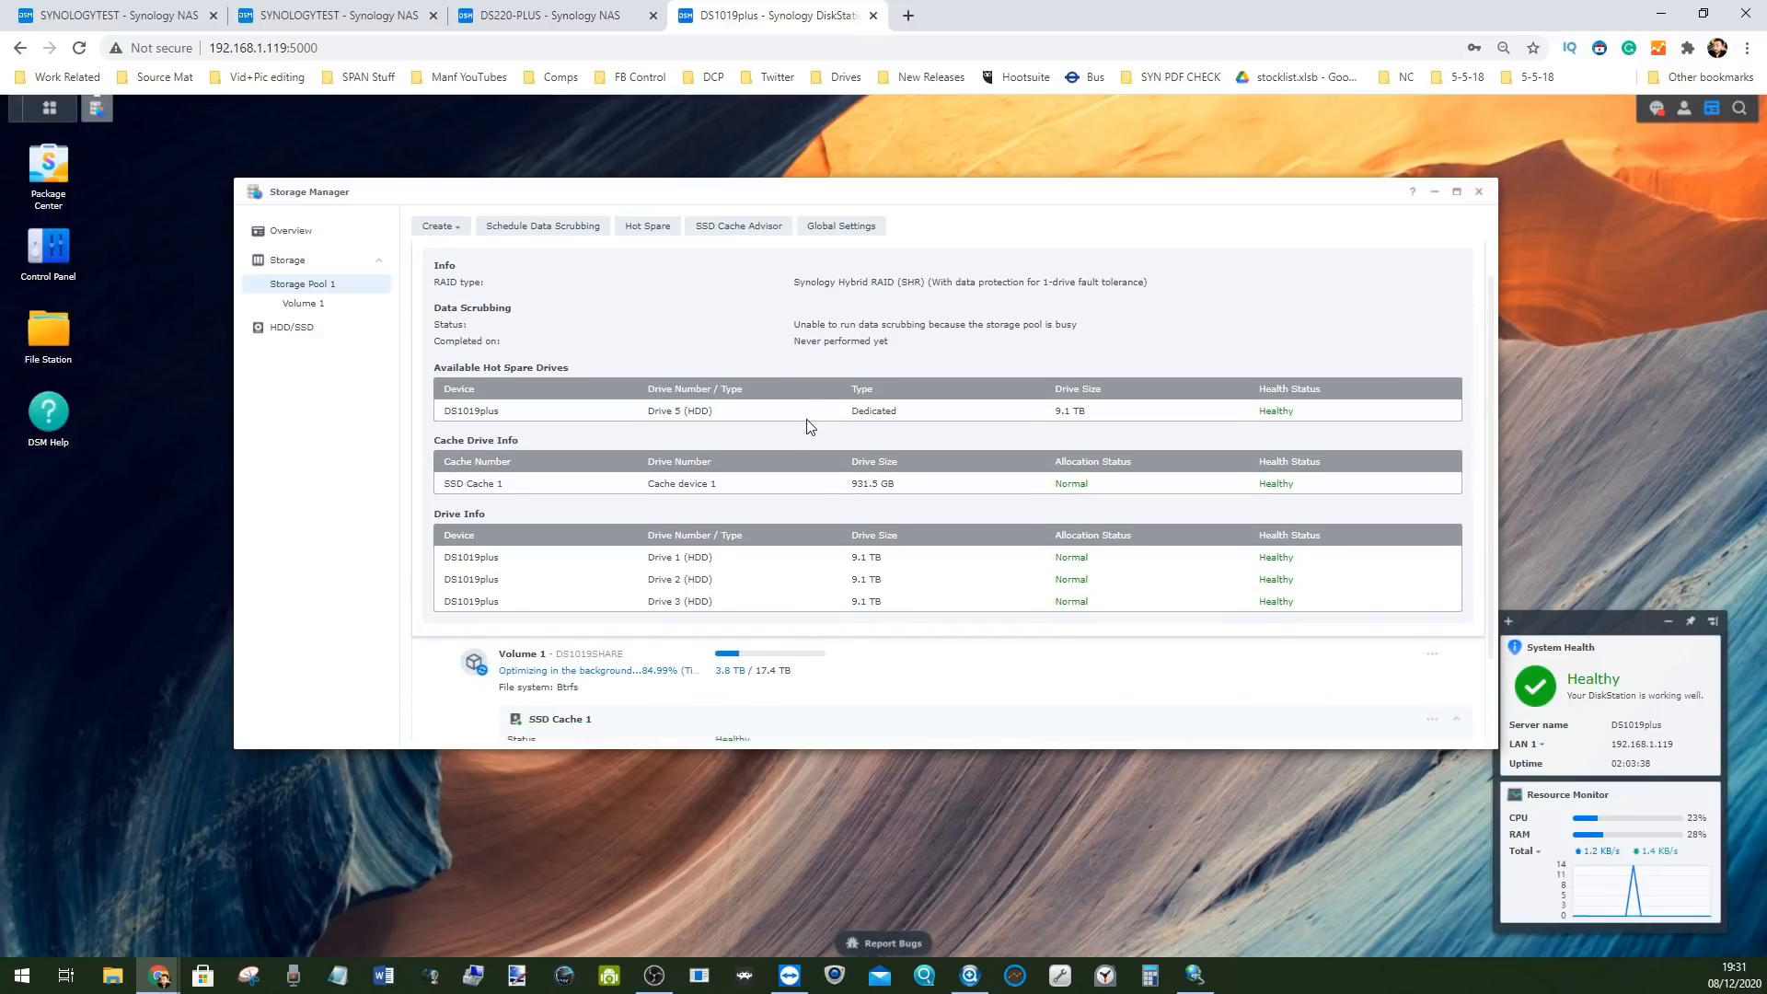
{"action": "scroll", "coordinate": [741, 367], "scroll_direction": "up", "scroll_amount": 1}
{"action": "scroll", "coordinate": [762, 395], "scroll_direction": "down", "scroll_amount": 3}
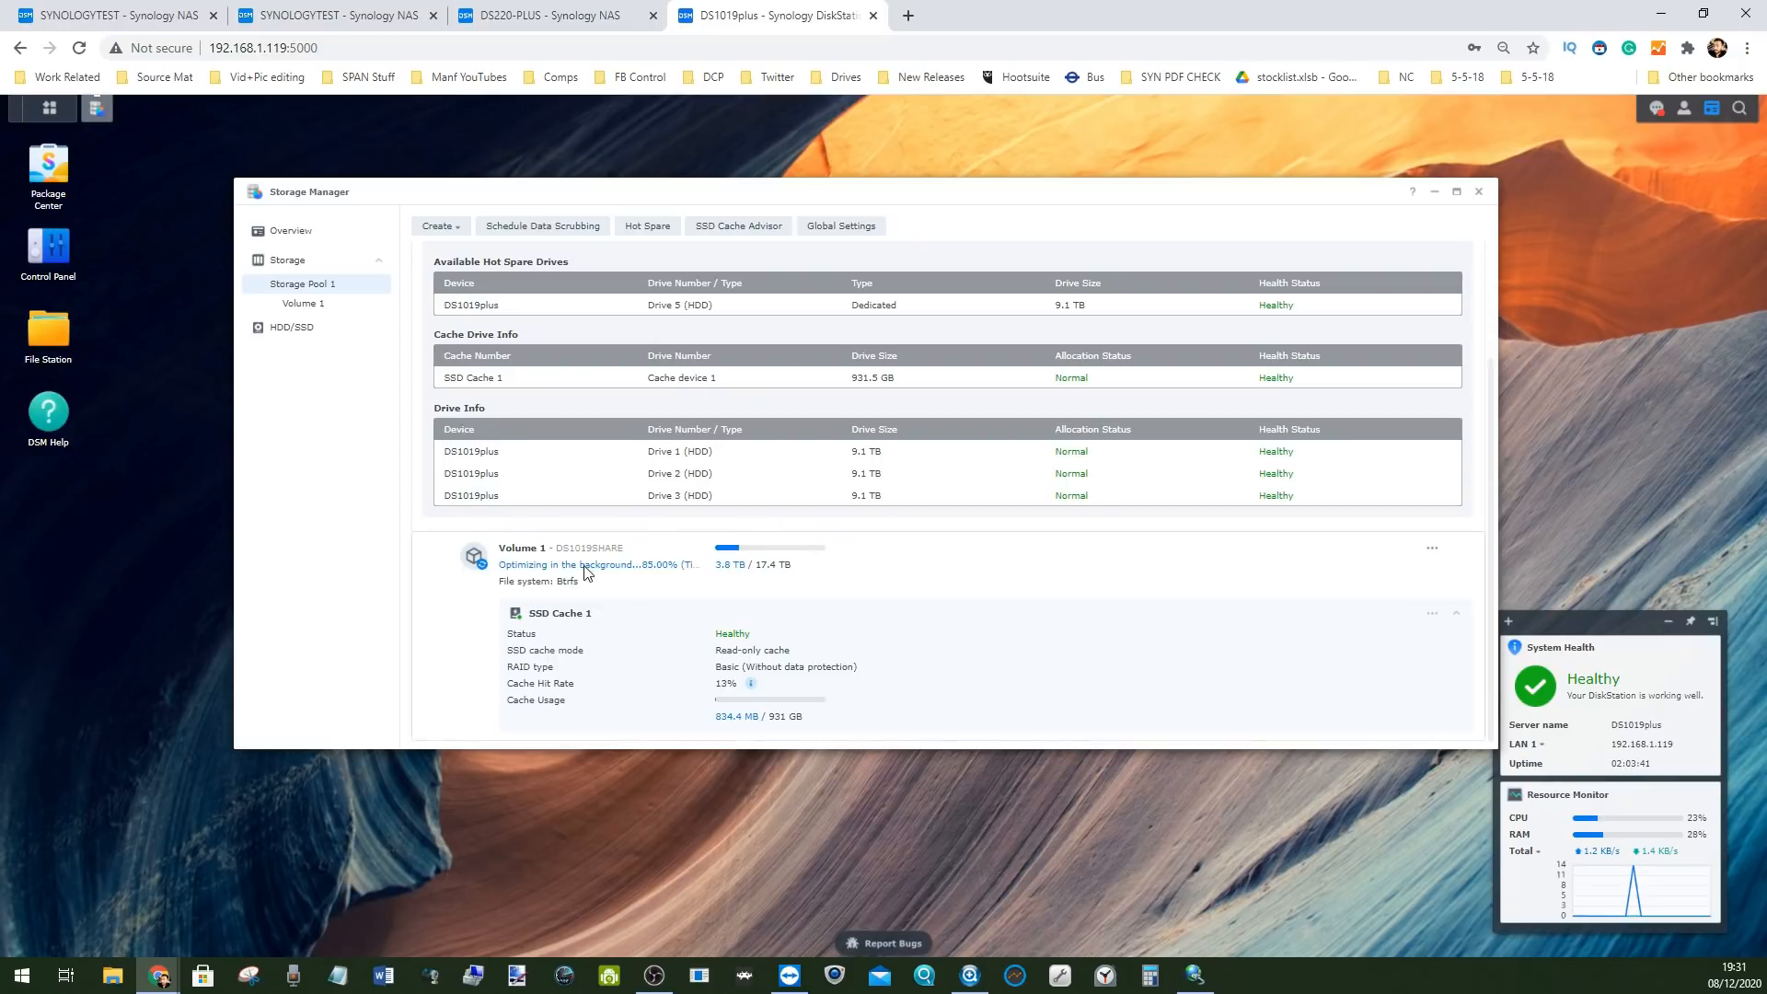
{"action": "left_click", "coordinate": [567, 632]}
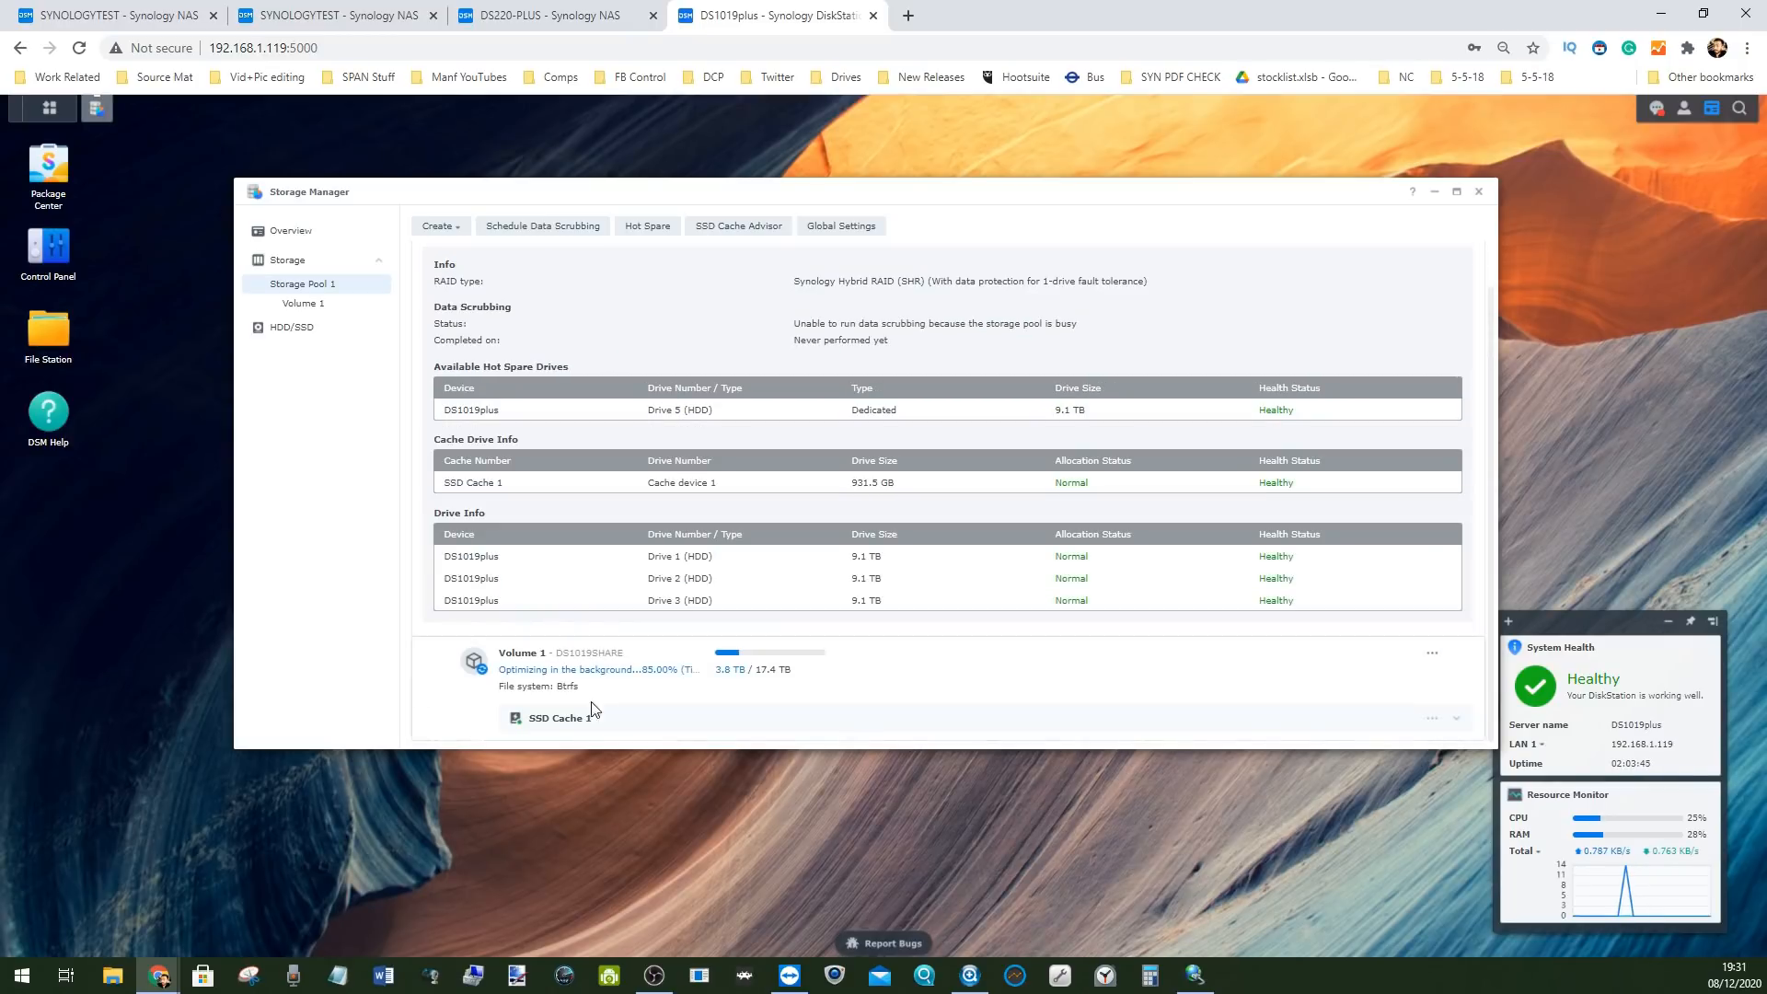
{"action": "left_click", "coordinate": [582, 724]}
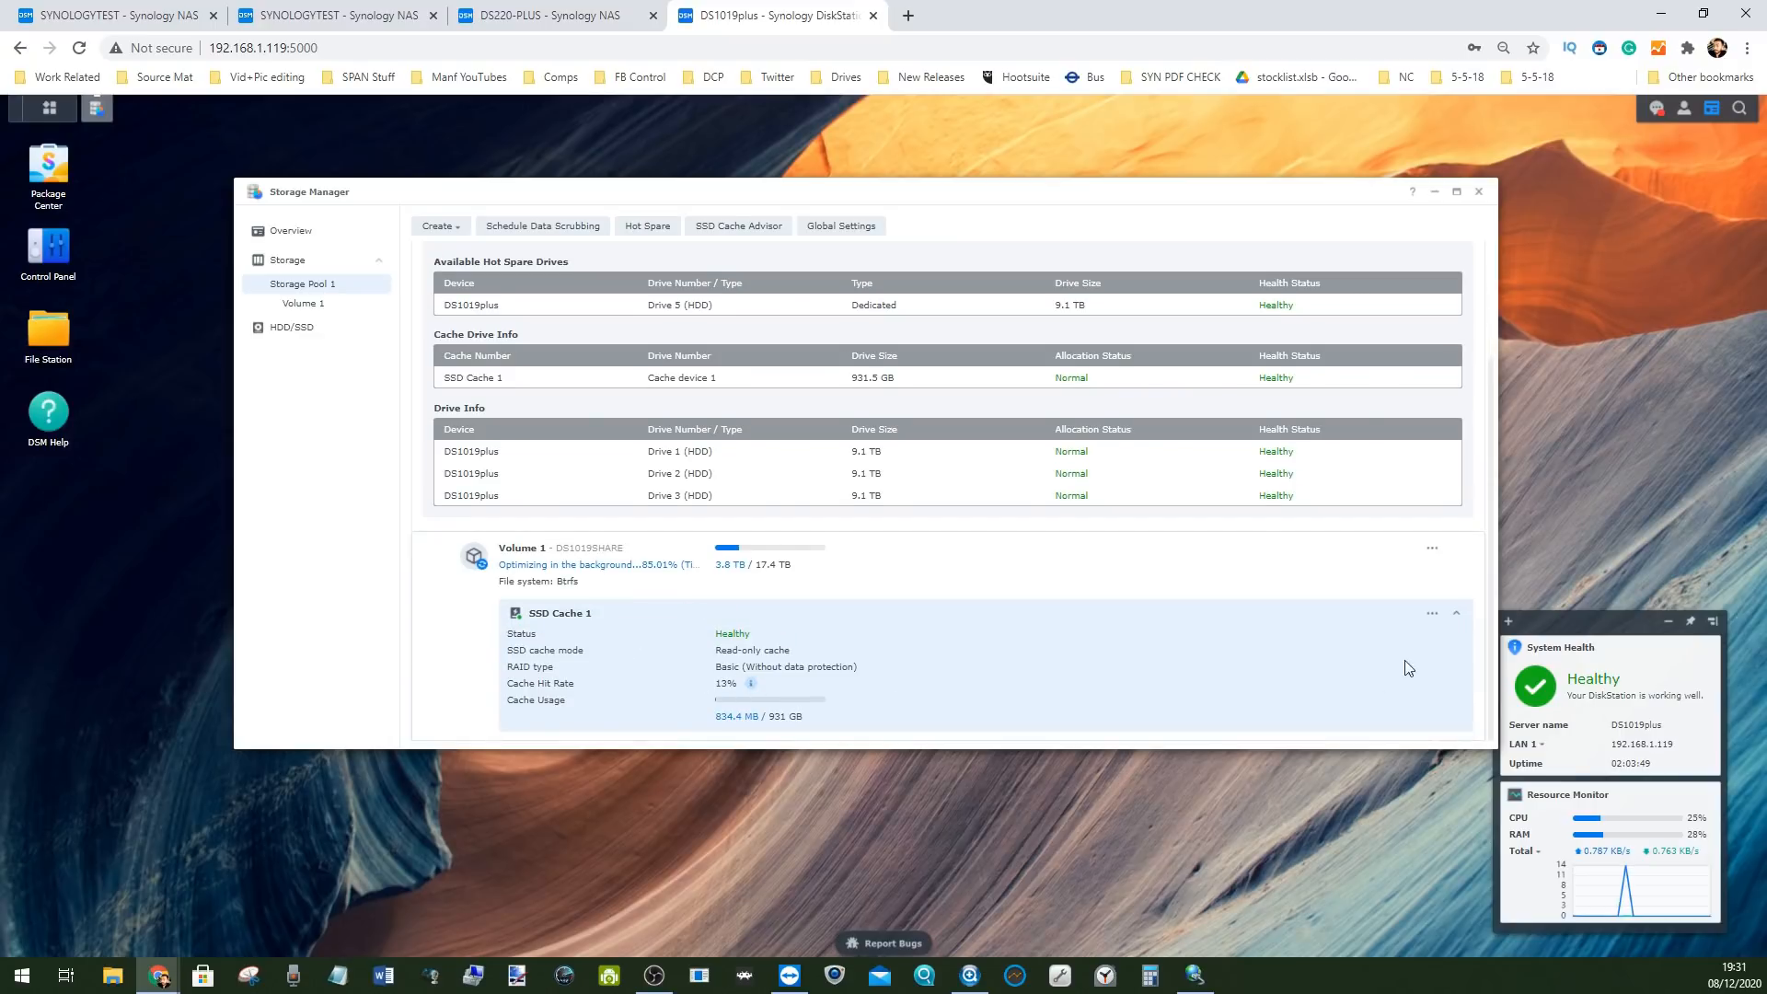
Review SSD Cache 1's actions and the Create options without changes, then open the data scrubbing schedule
{"action": "left_click", "coordinate": [1432, 614]}
{"action": "left_click", "coordinate": [965, 650]}
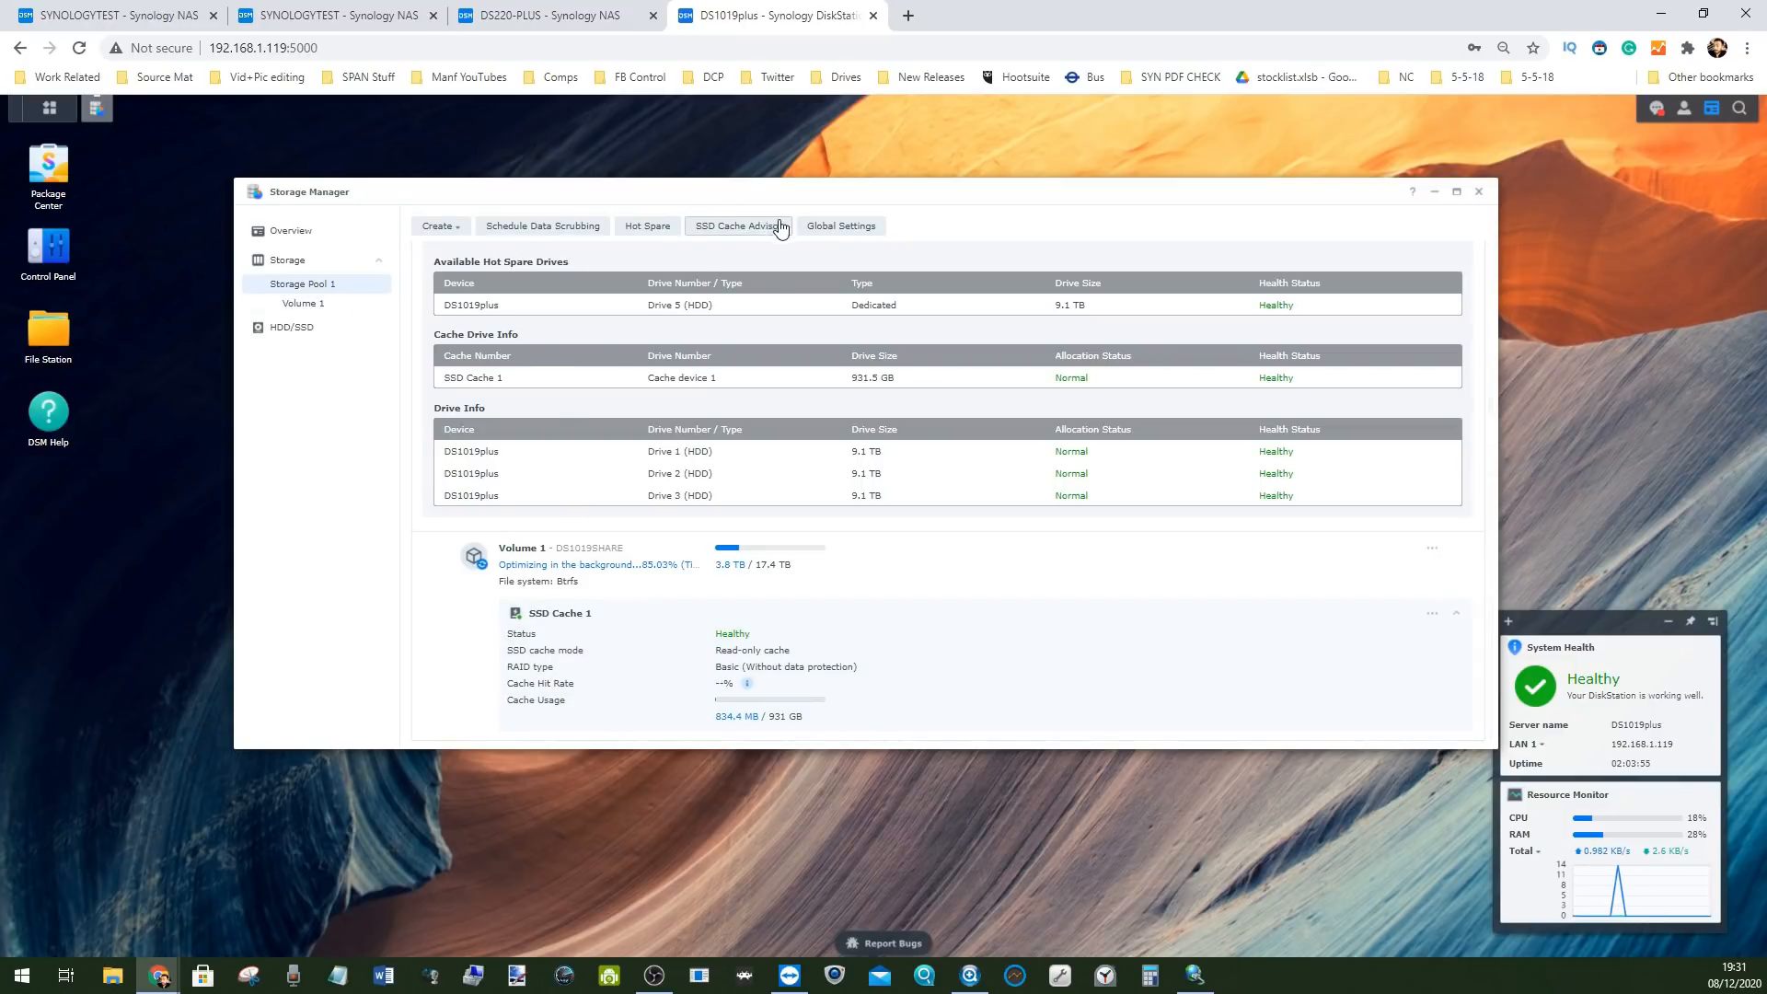
{"action": "left_click", "coordinate": [436, 226]}
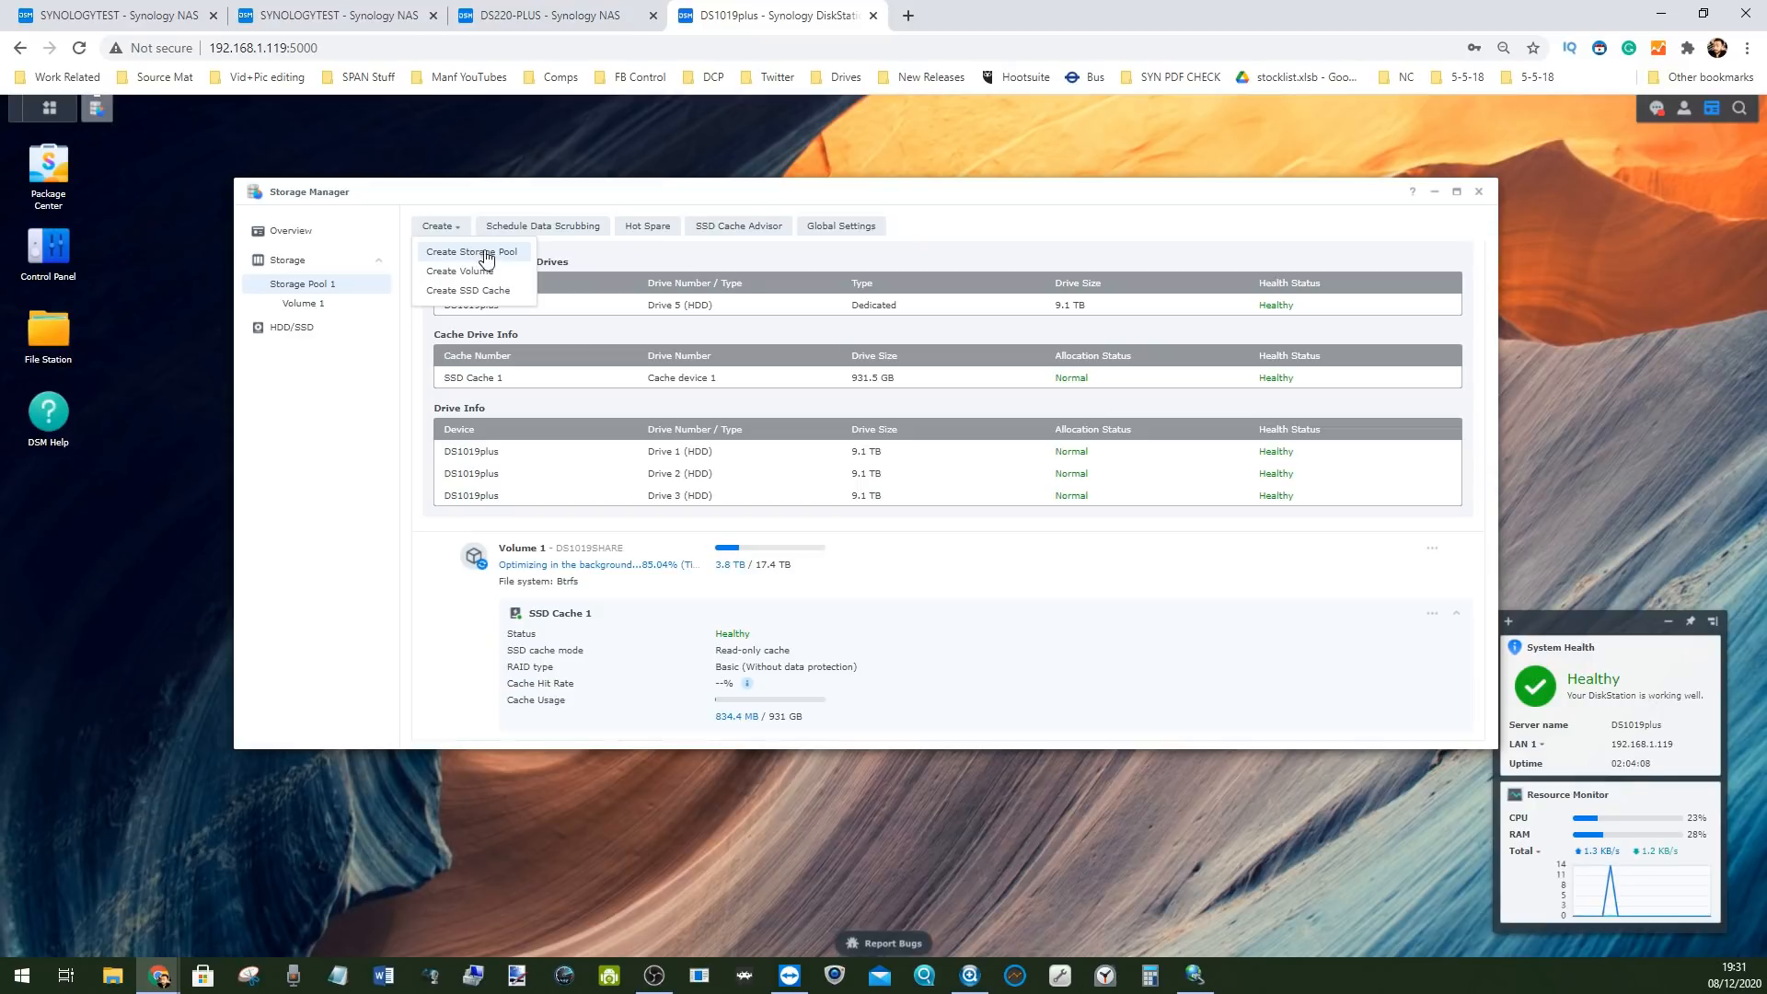
{"action": "left_click", "coordinate": [761, 465]}
{"action": "scroll", "coordinate": [792, 410], "scroll_direction": "up", "scroll_amount": 2}
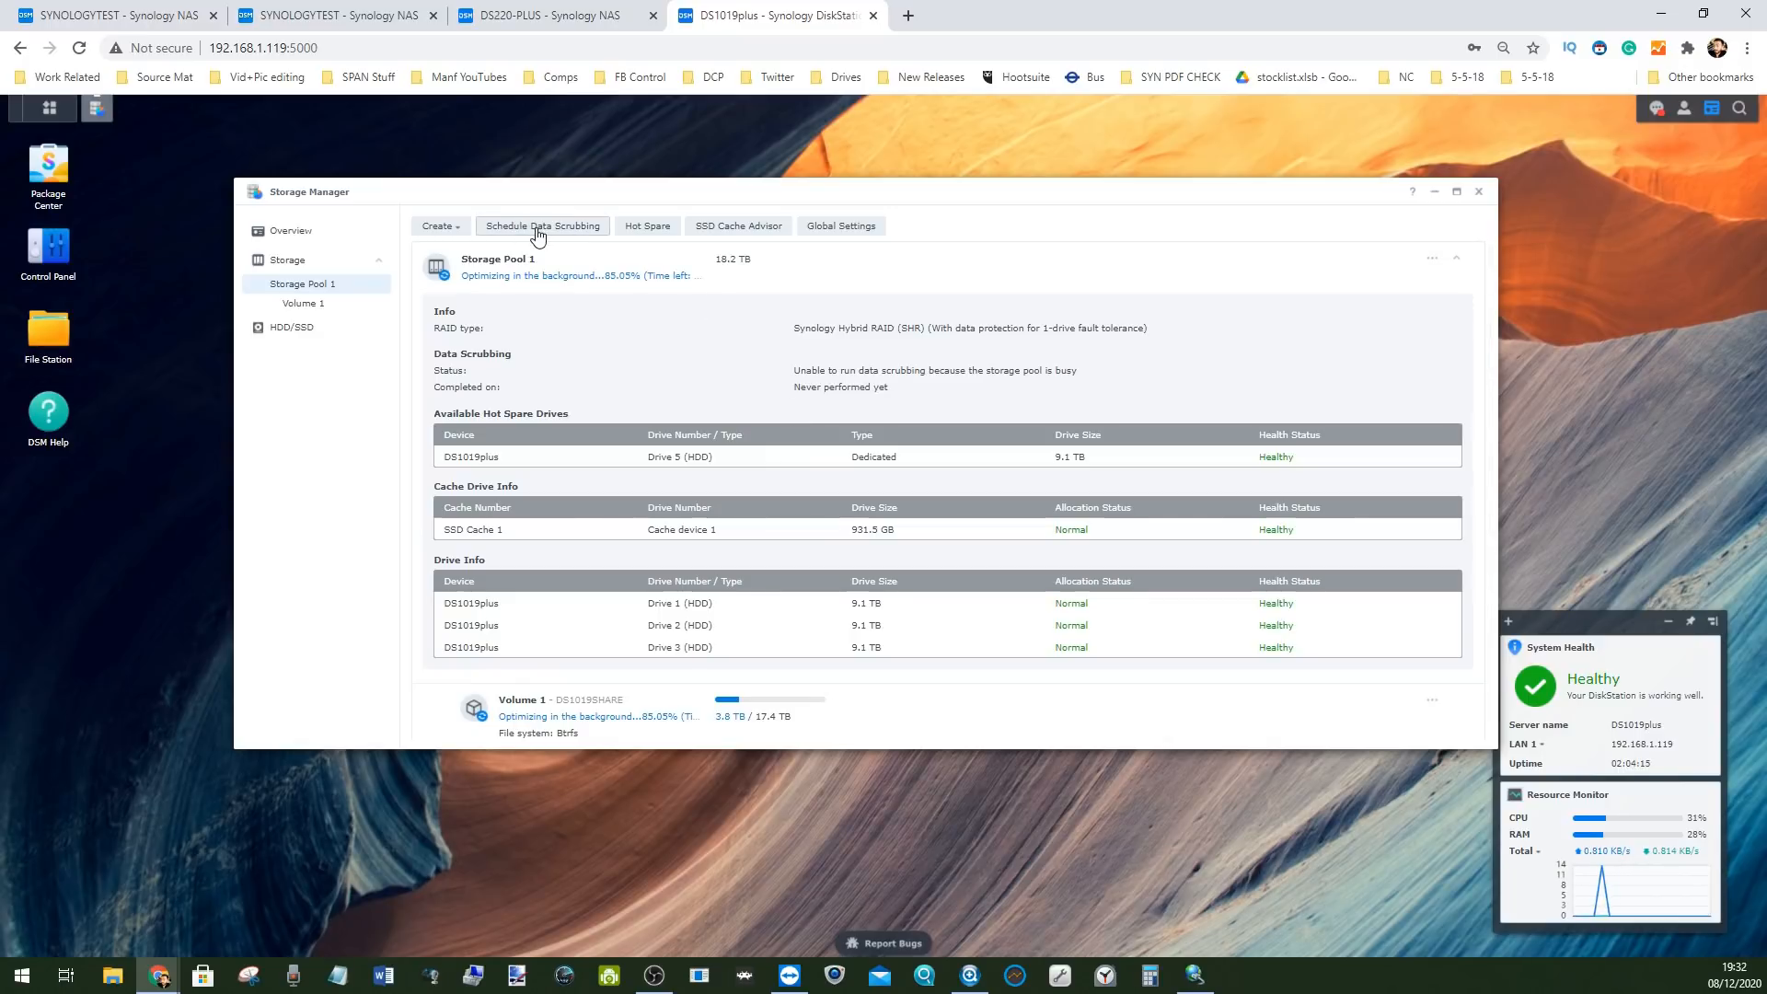
{"action": "left_click", "coordinate": [539, 236]}
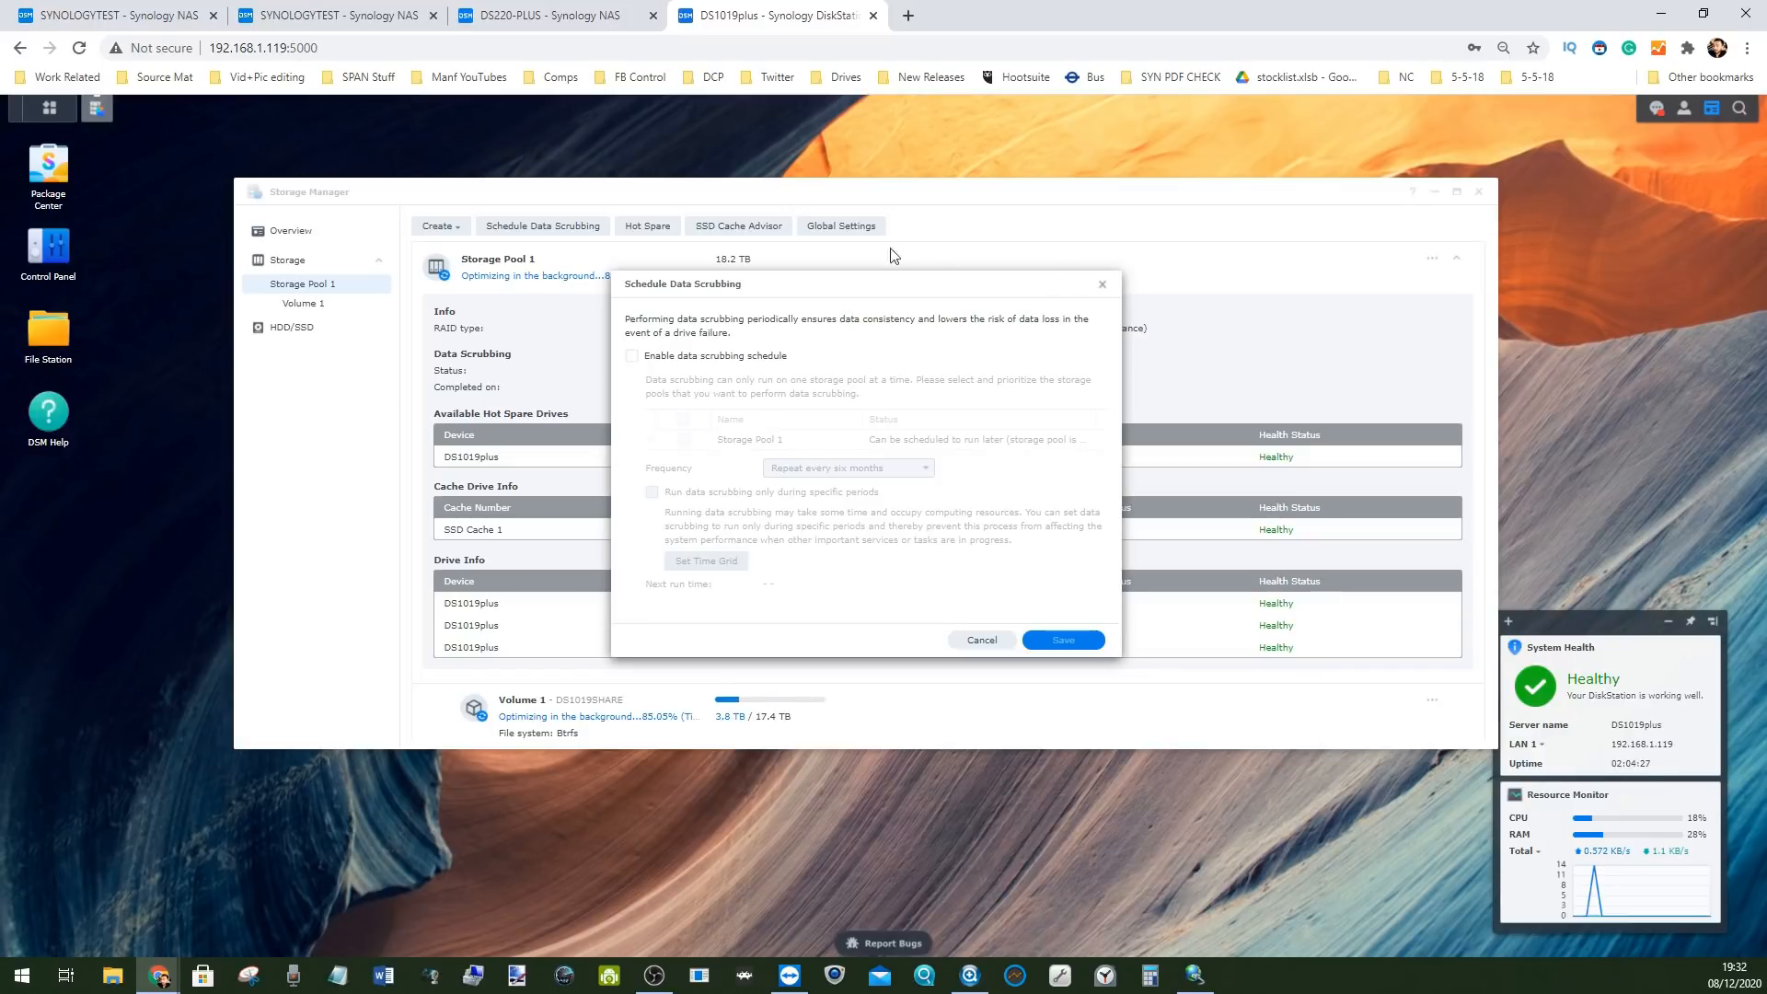
{"action": "left_click", "coordinate": [1103, 288]}
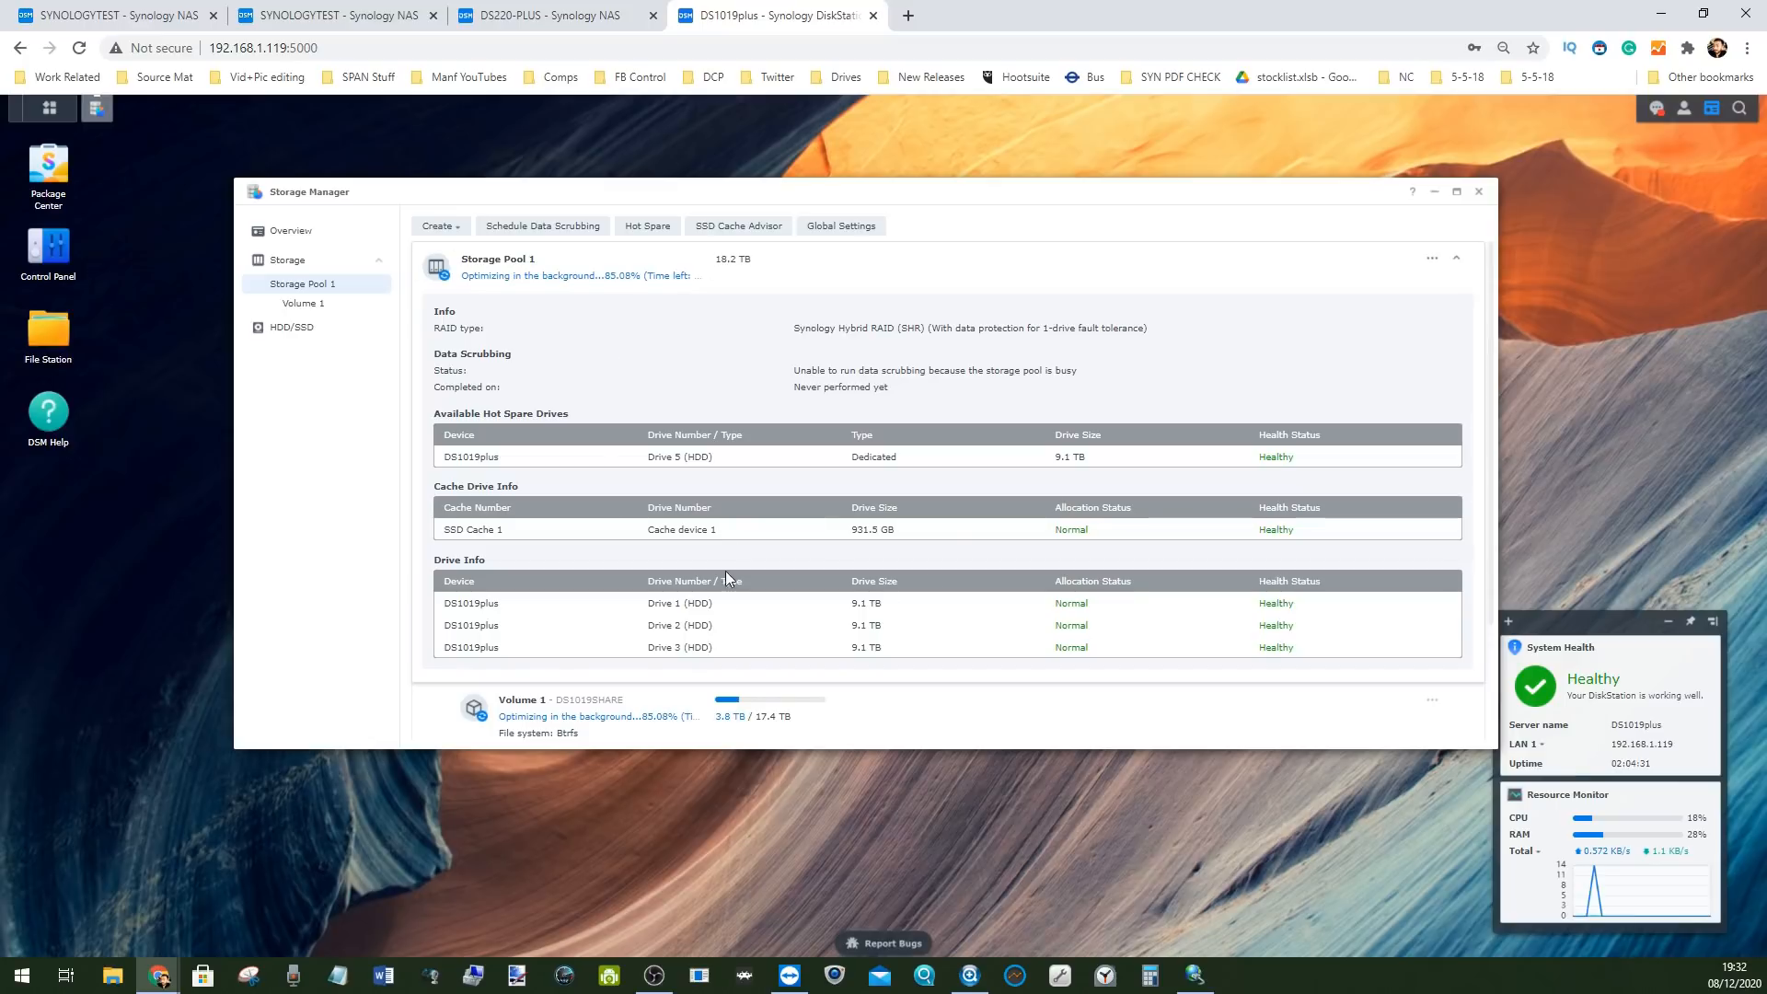
{"action": "left_click", "coordinate": [840, 227]}
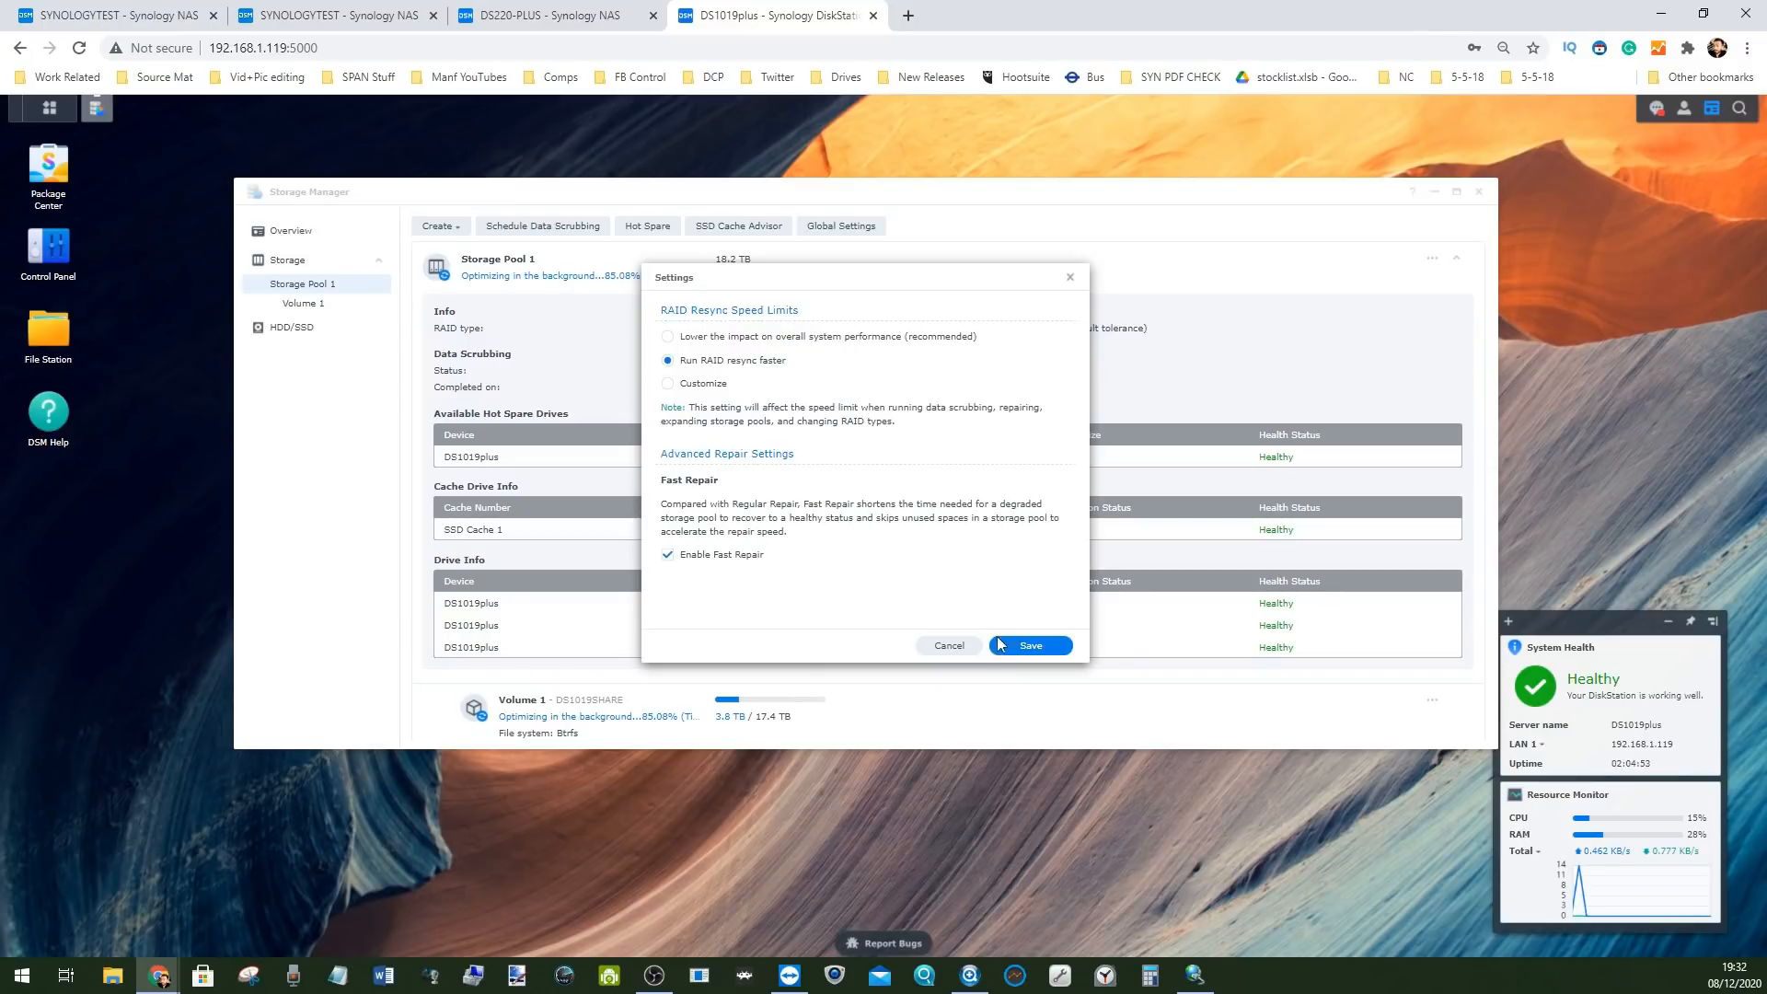
{"action": "left_click", "coordinate": [948, 646]}
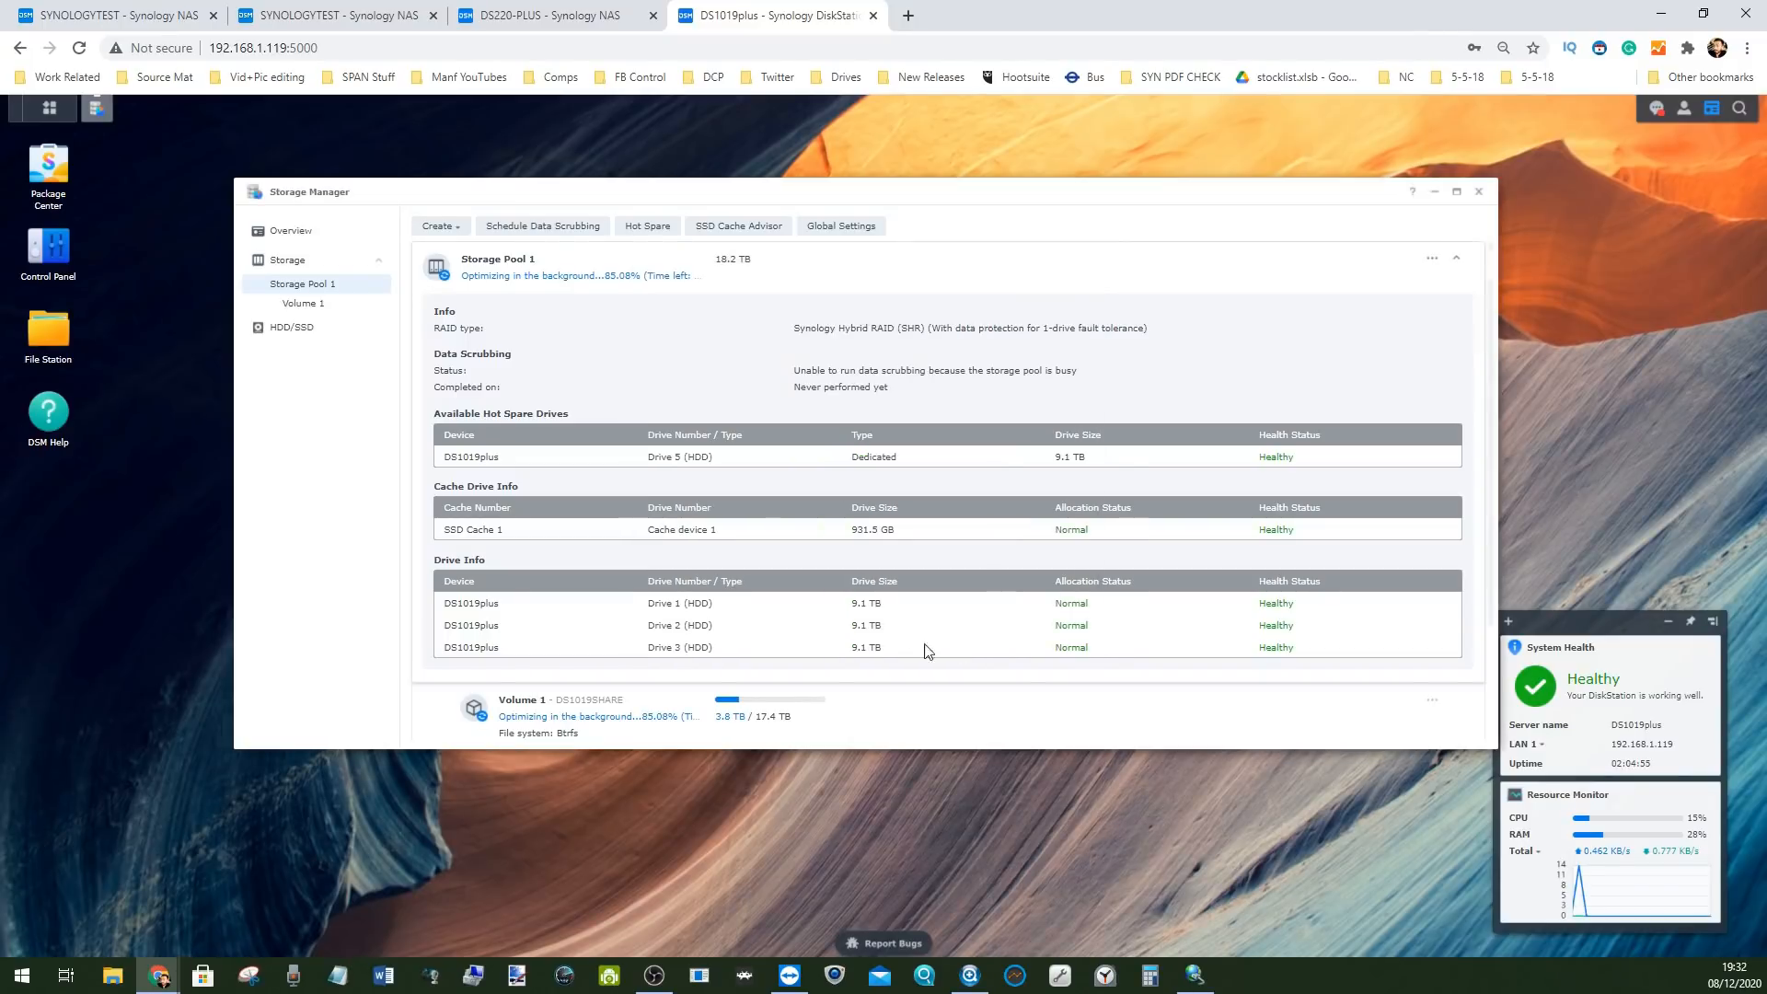
Review hot spare Drive 5 and its auto replacement settings, closing without changes
{"action": "left_click", "coordinate": [649, 226]}
{"action": "left_click", "coordinate": [670, 394]}
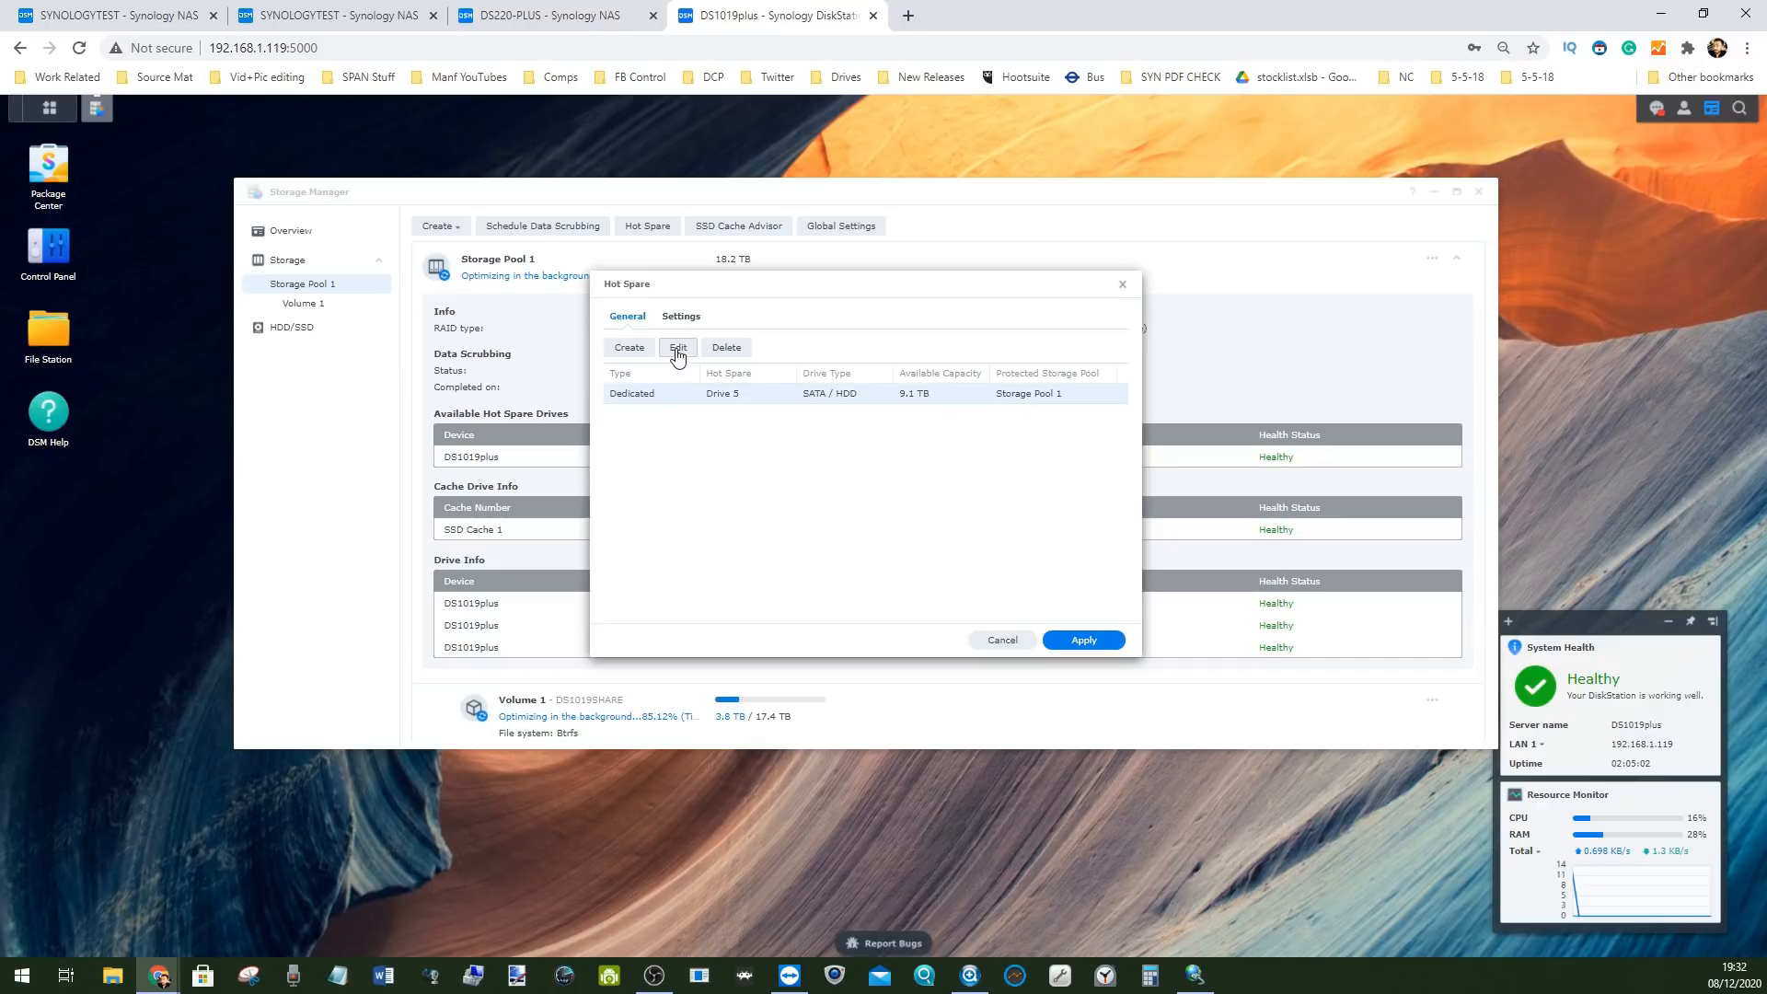
{"action": "left_click", "coordinate": [673, 319]}
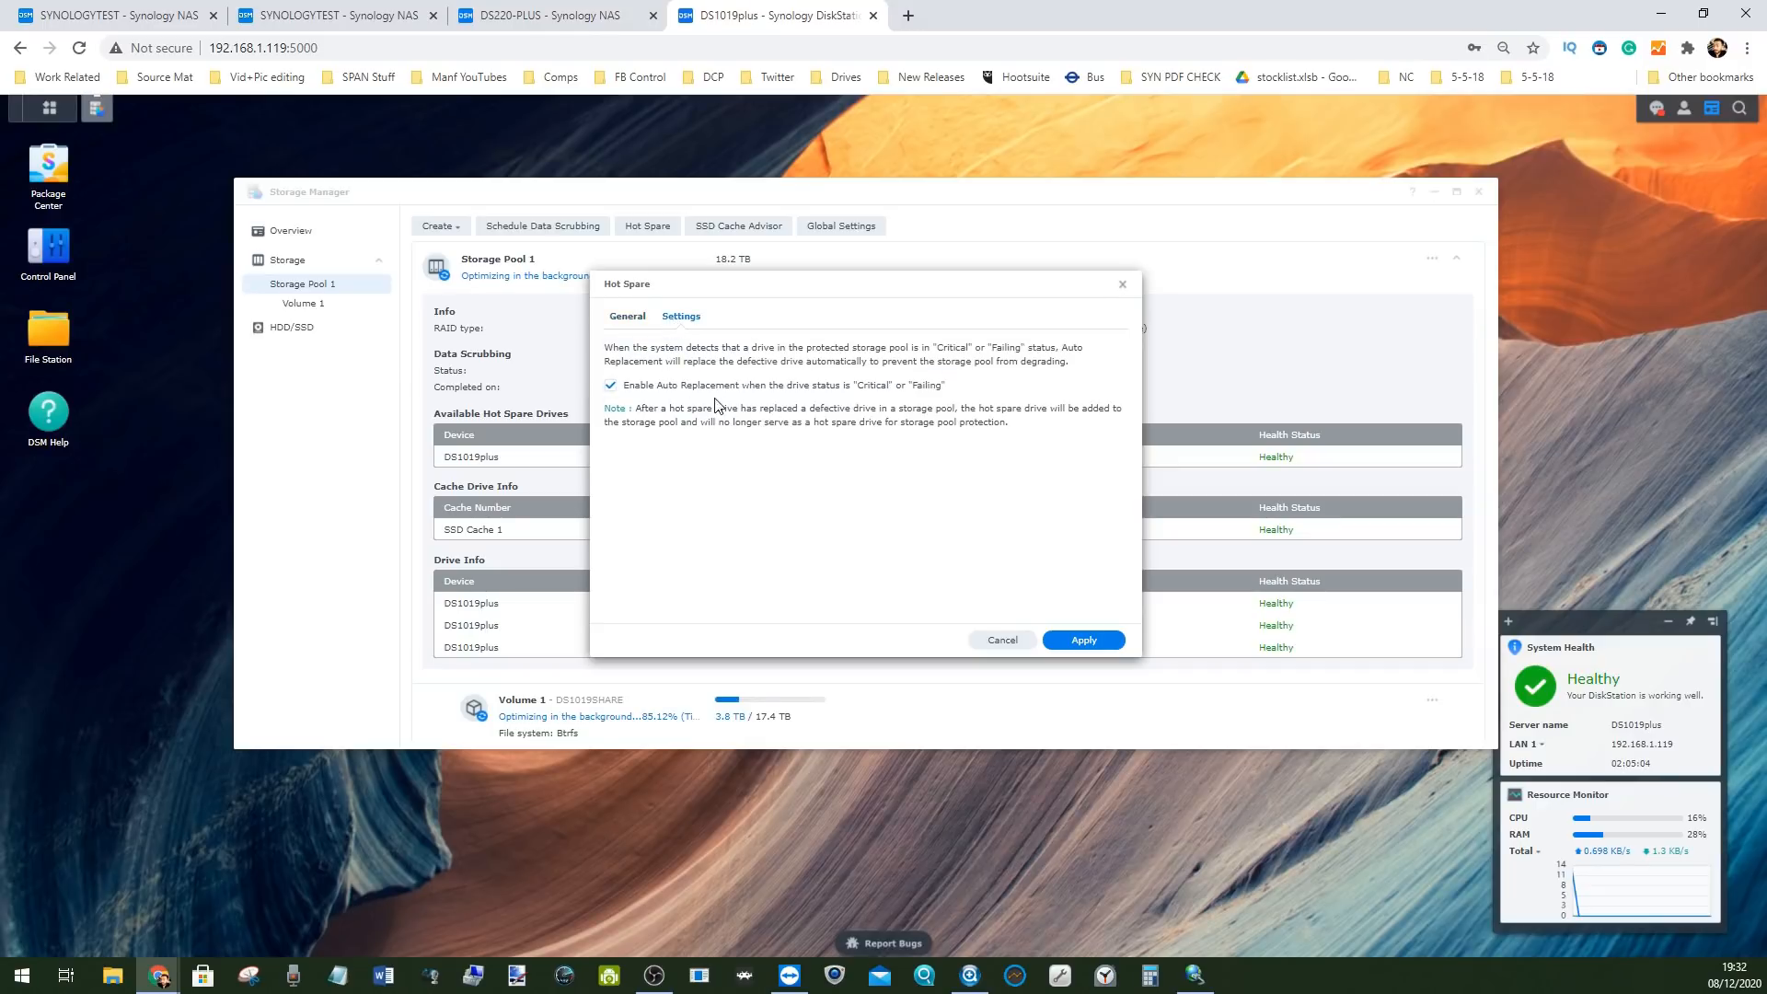
{"action": "left_click", "coordinate": [631, 321]}
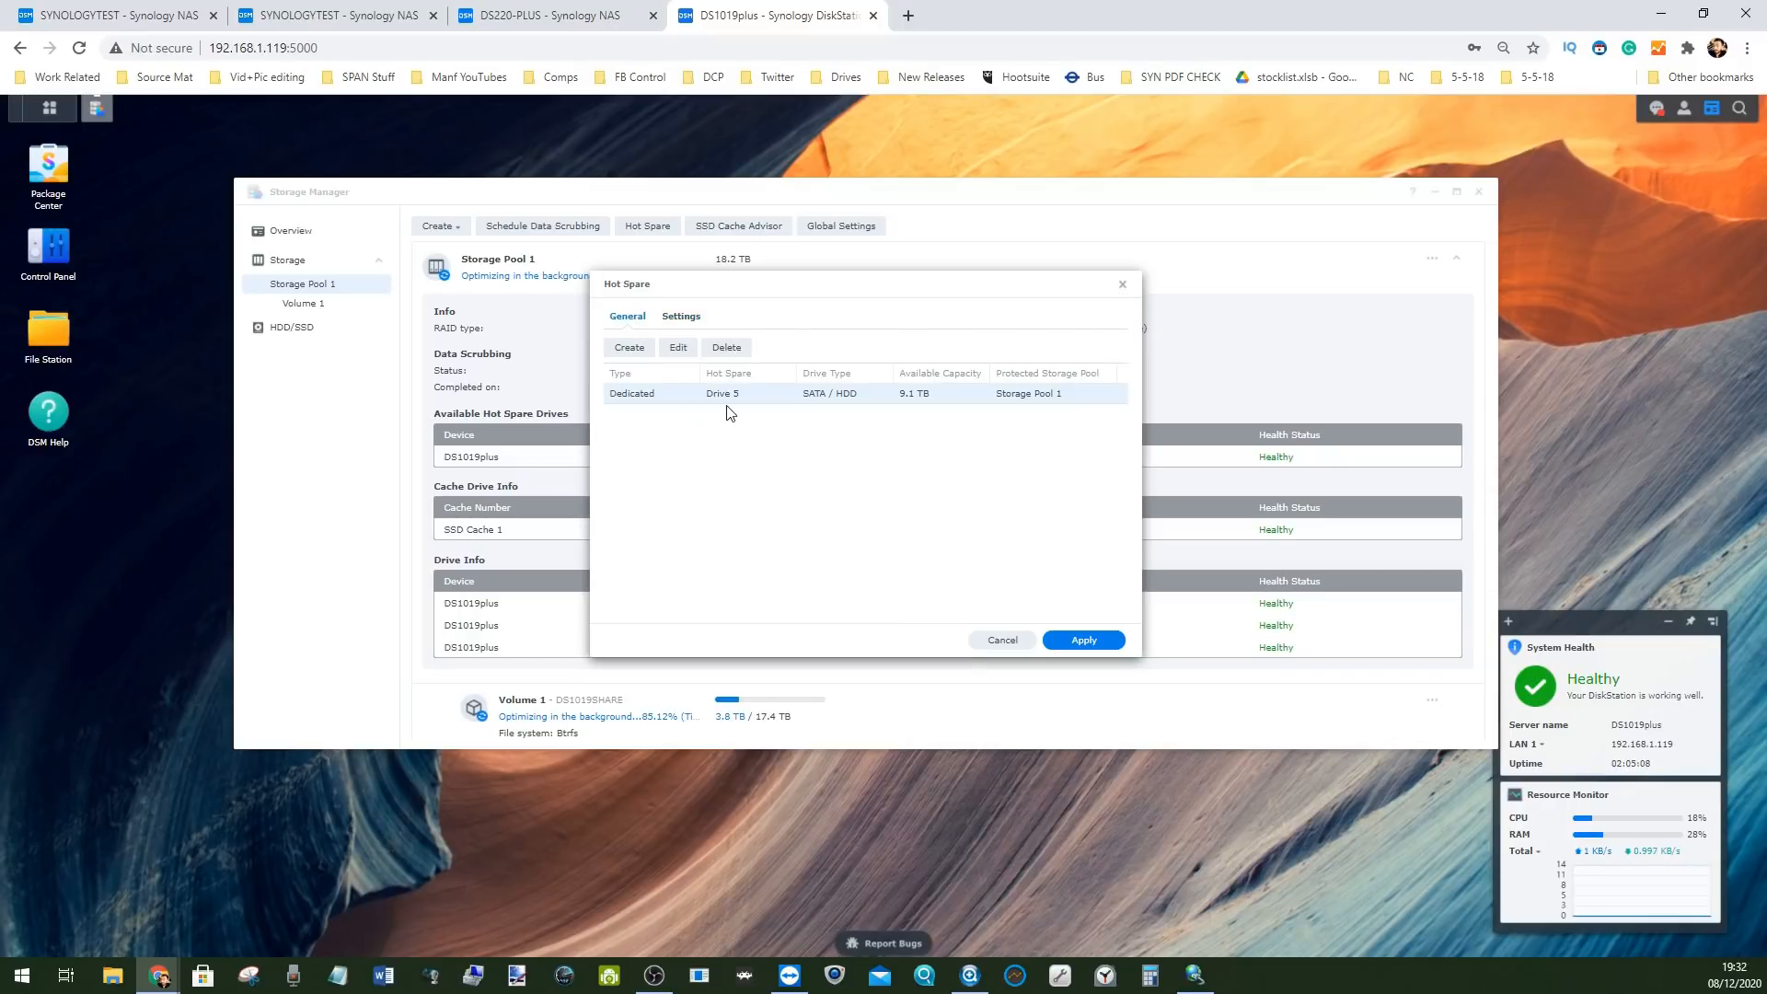
{"action": "left_click", "coordinate": [677, 347]}
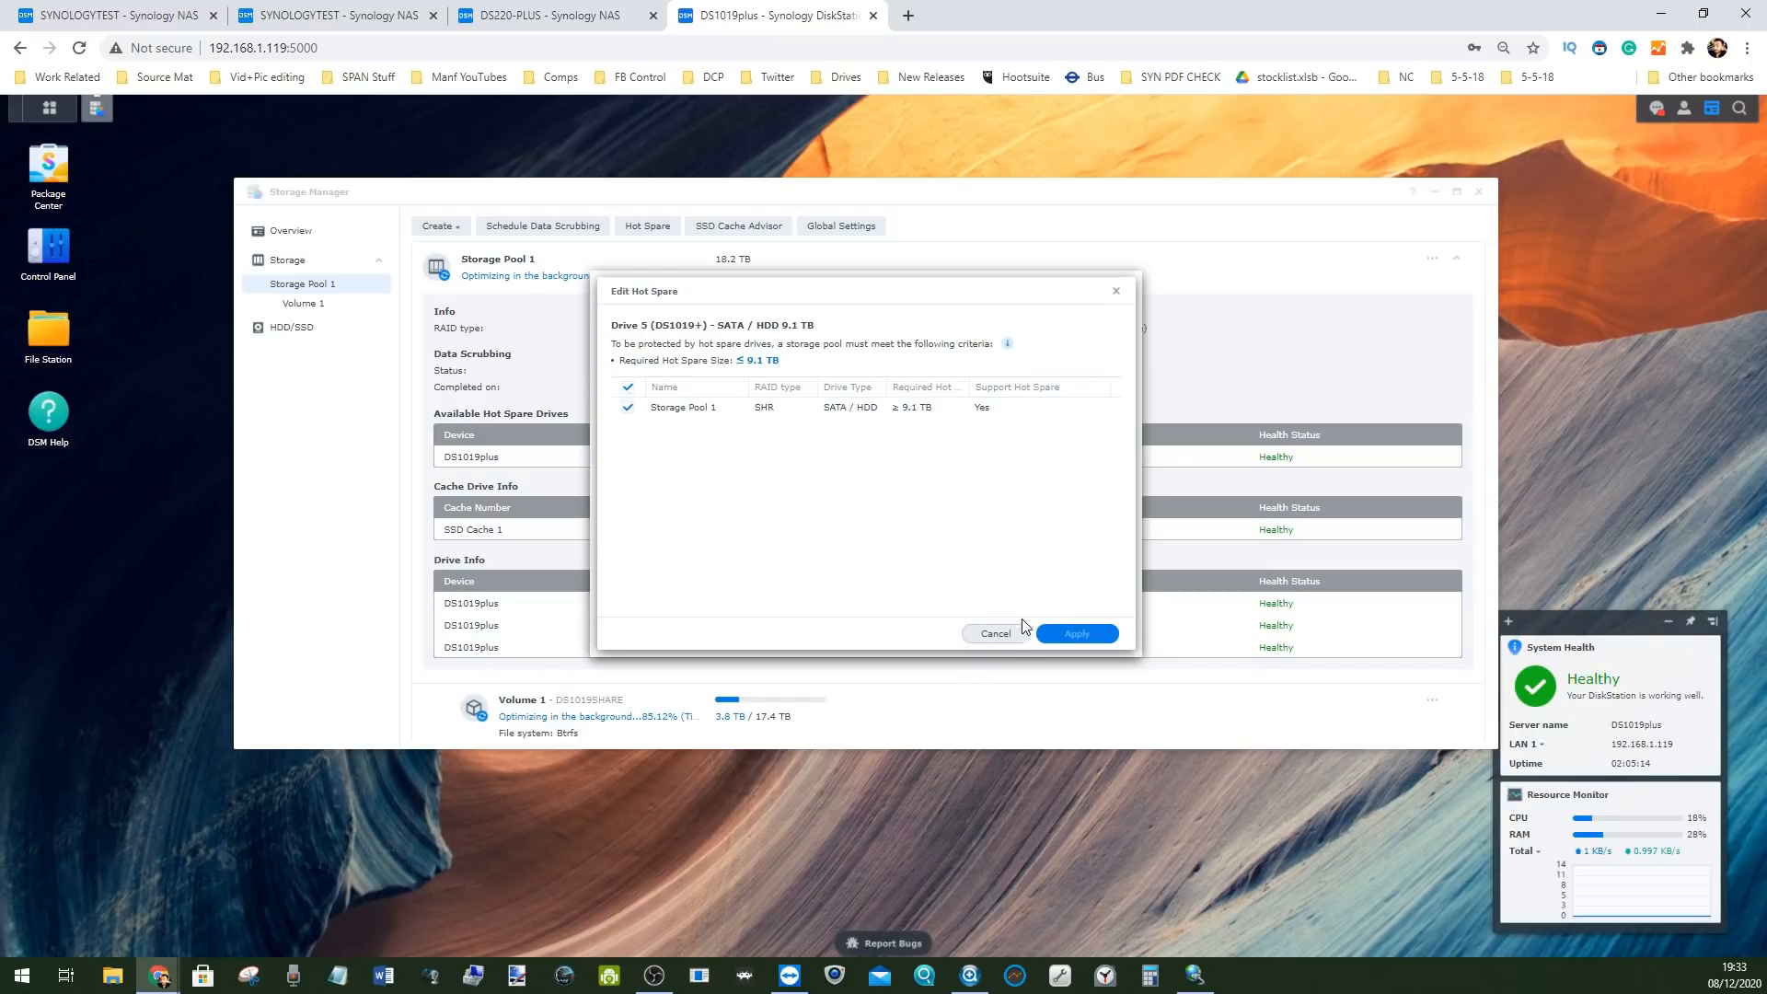
{"action": "left_click", "coordinate": [998, 635]}
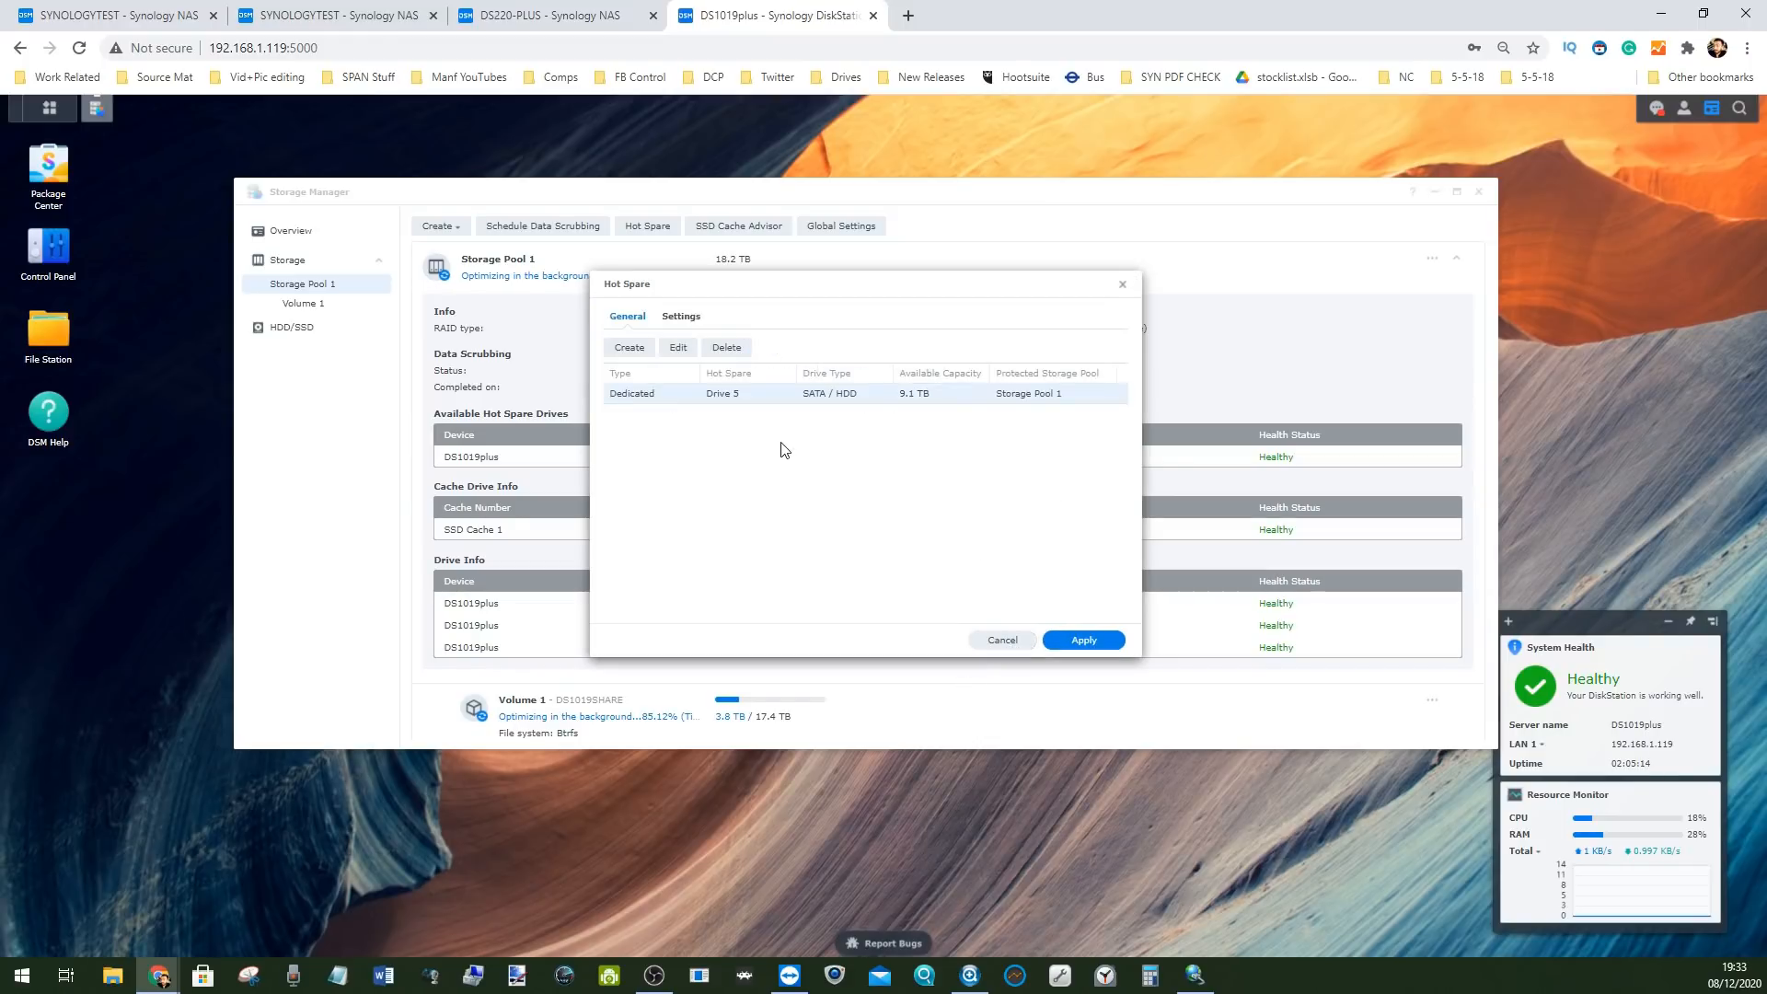
{"action": "left_click", "coordinate": [681, 317]}
{"action": "left_click", "coordinate": [1003, 640]}
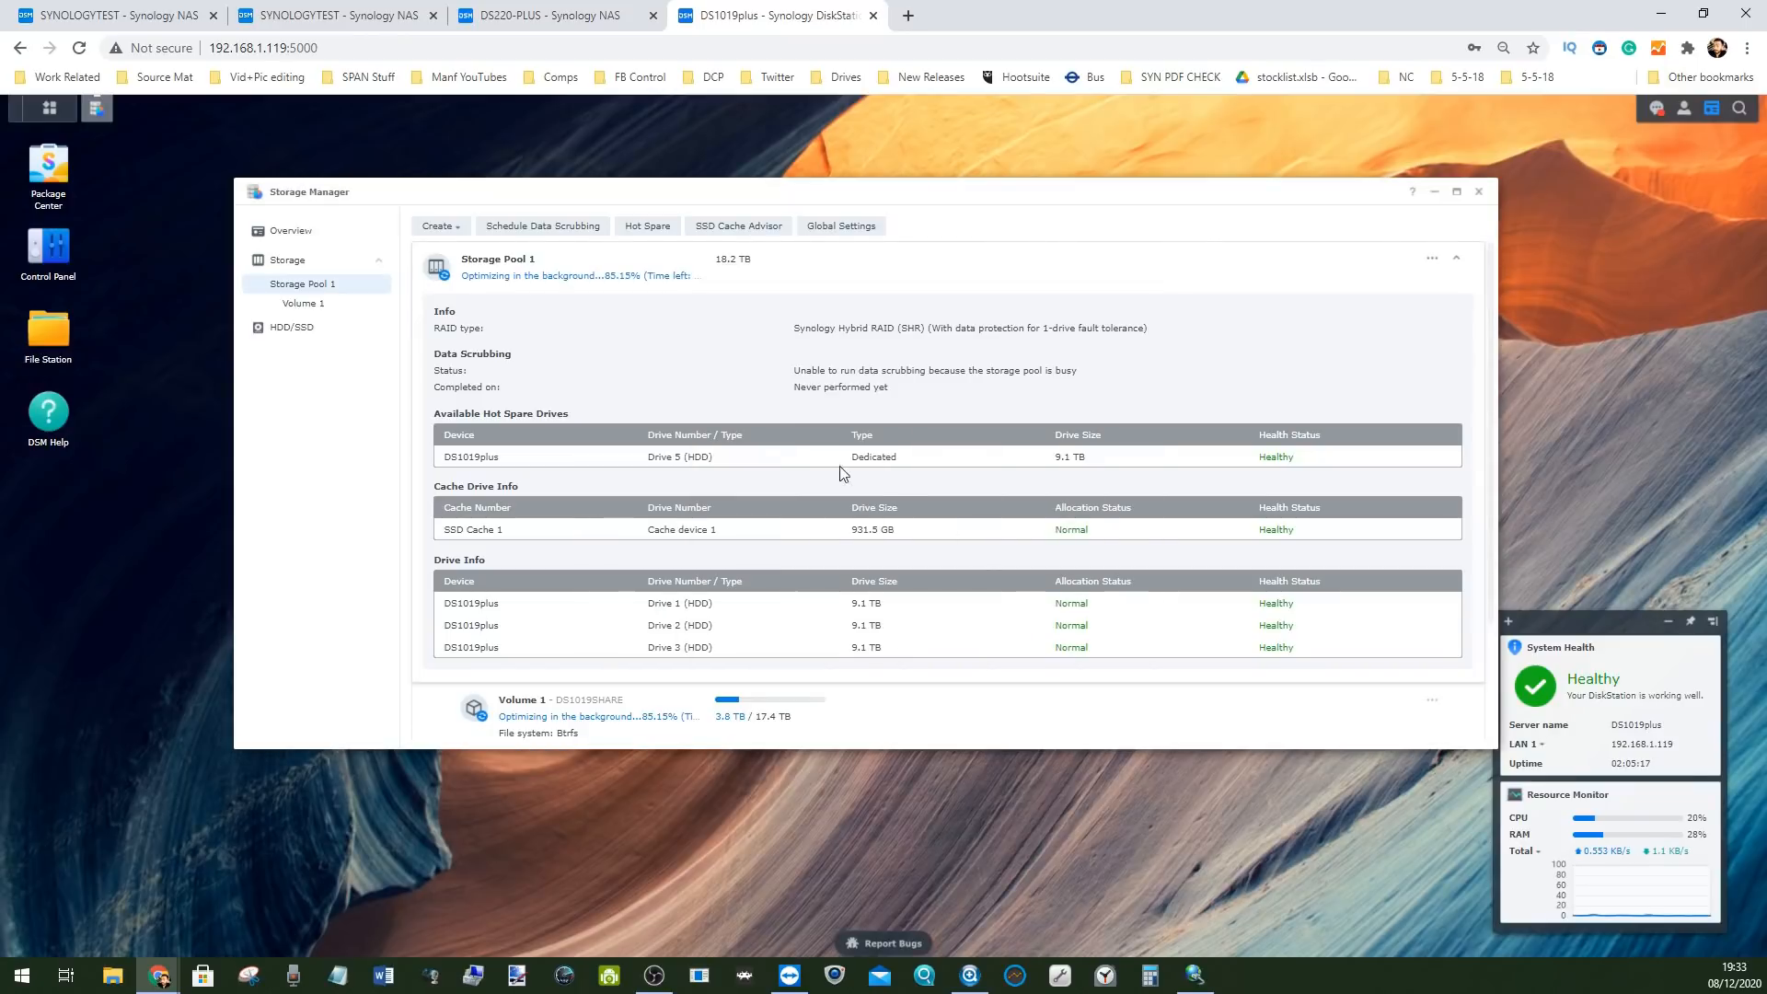
Decline the week-long SSD Cache Advisor analysis of Volume 1 and go to the HDD/SSD list
{"action": "left_click", "coordinate": [738, 227]}
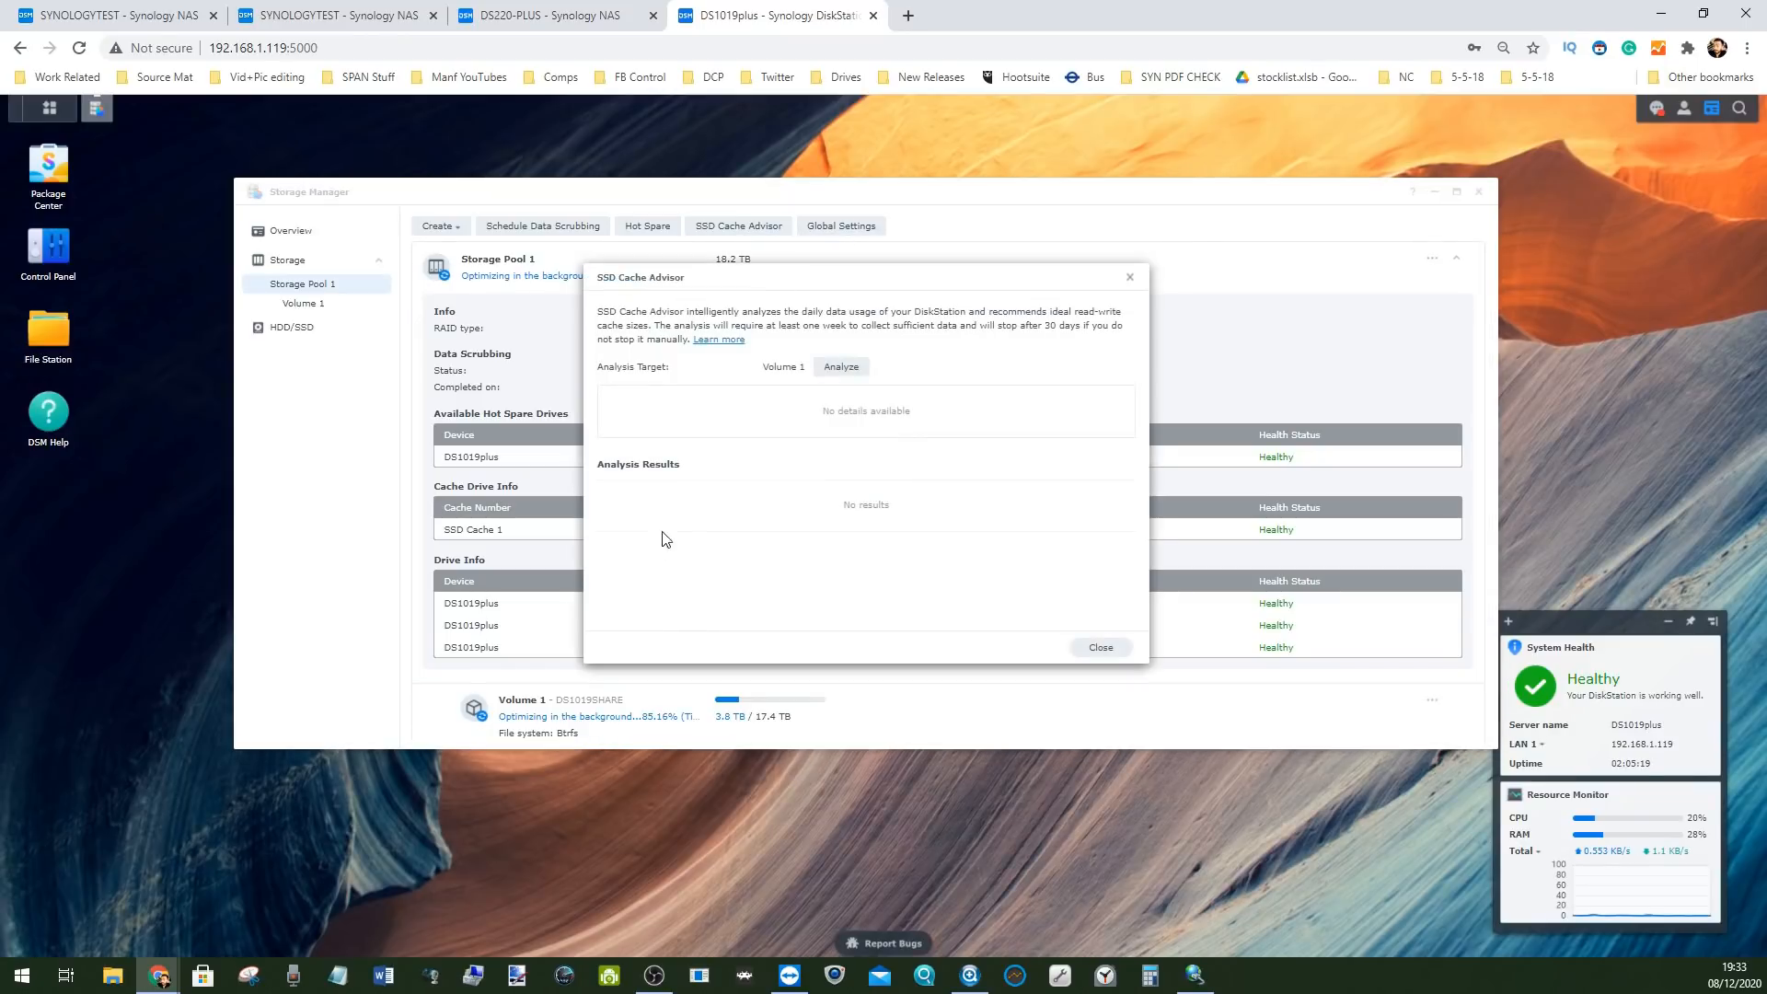
{"action": "left_click", "coordinate": [844, 369]}
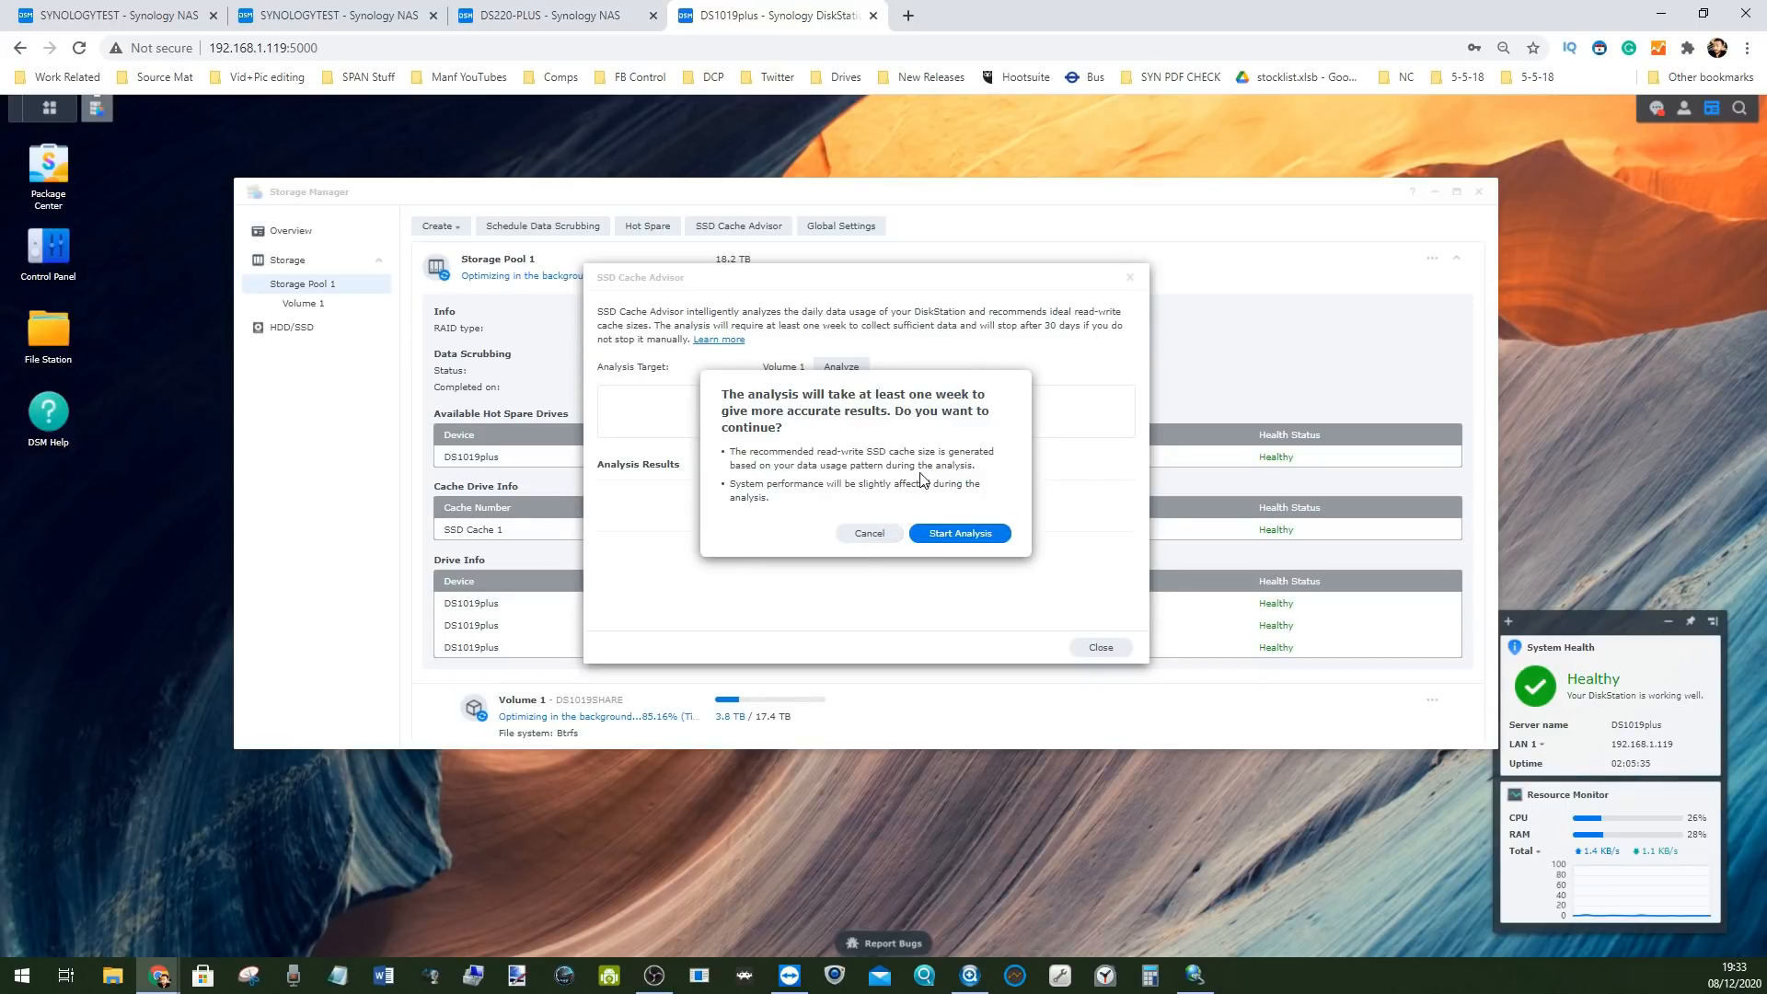
{"action": "left_click", "coordinate": [869, 533]}
{"action": "left_click", "coordinate": [1130, 277]}
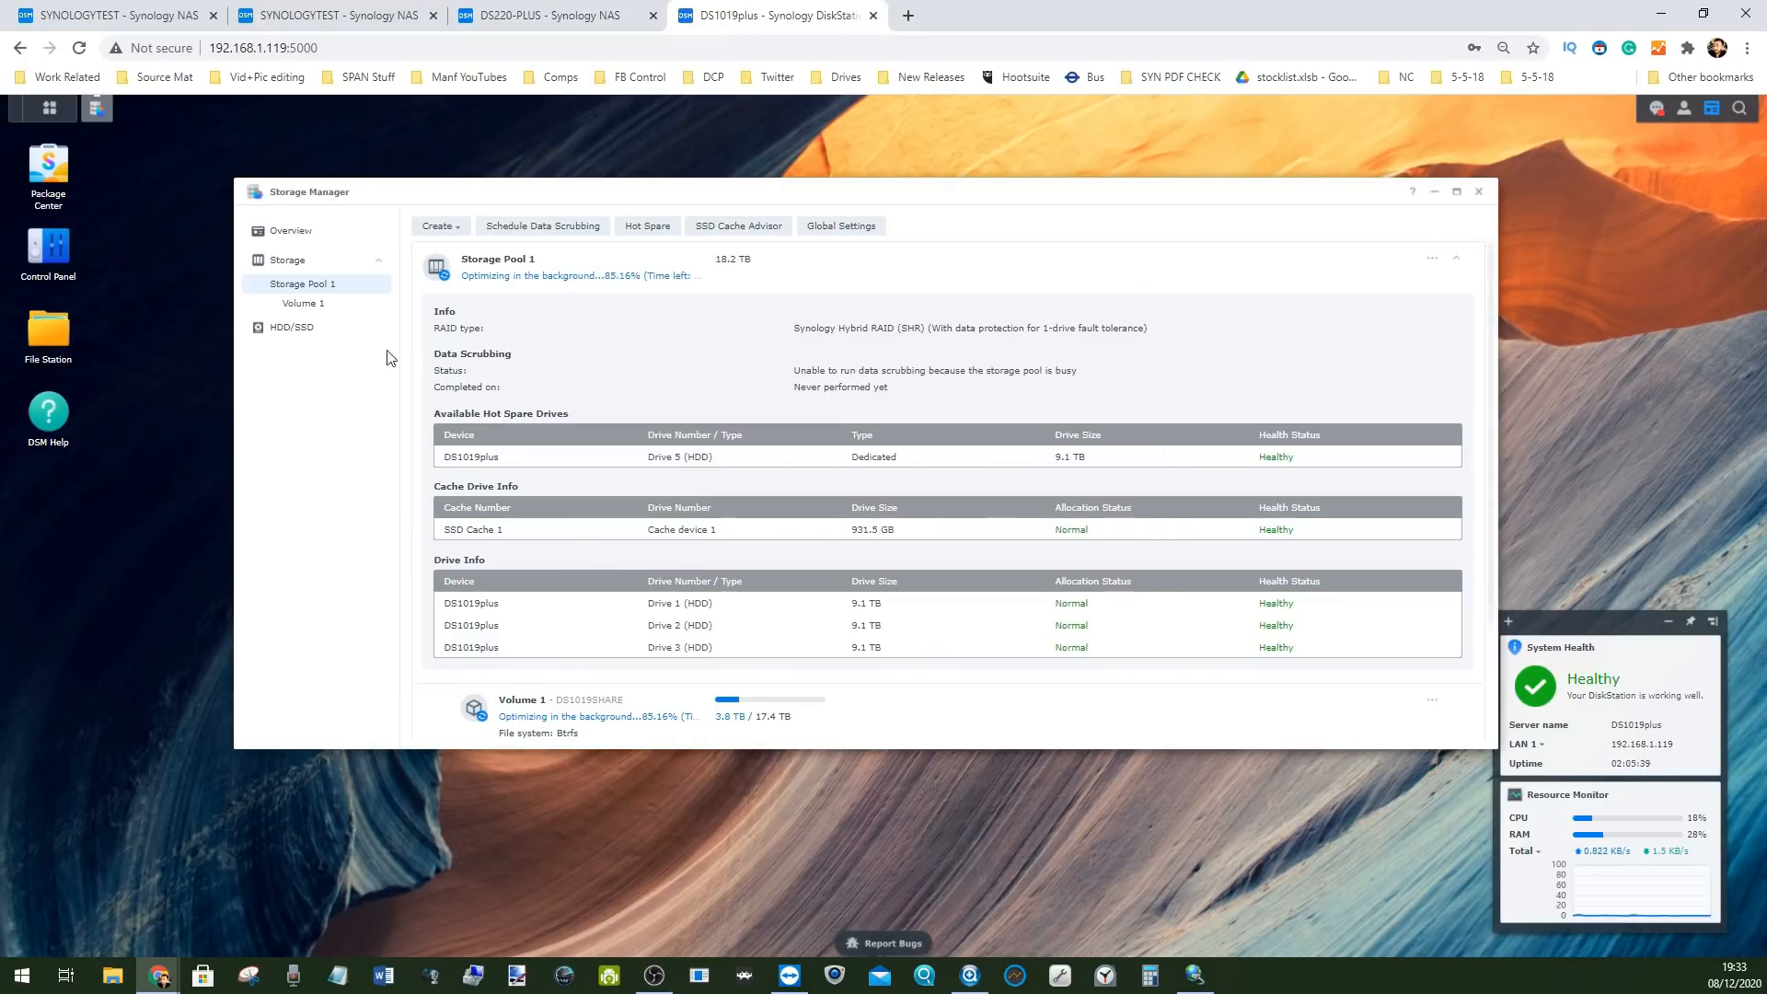
{"action": "left_click", "coordinate": [283, 327]}
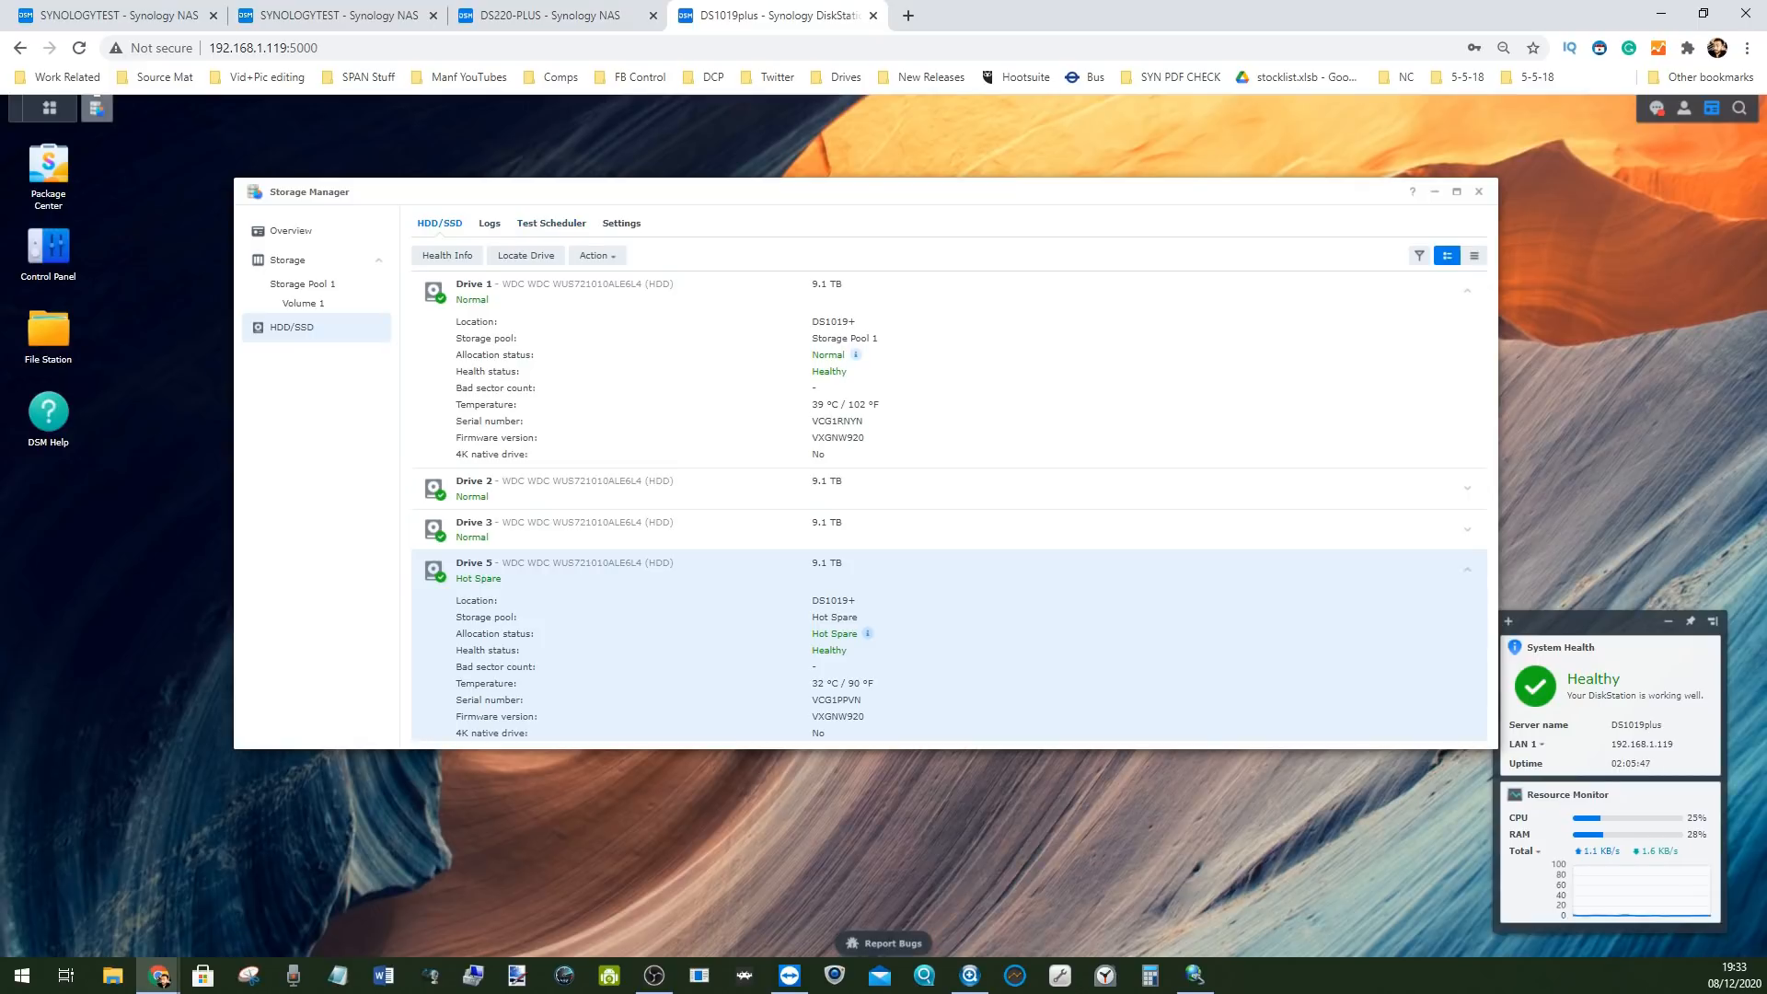
{"action": "left_click", "coordinate": [120, 15]}
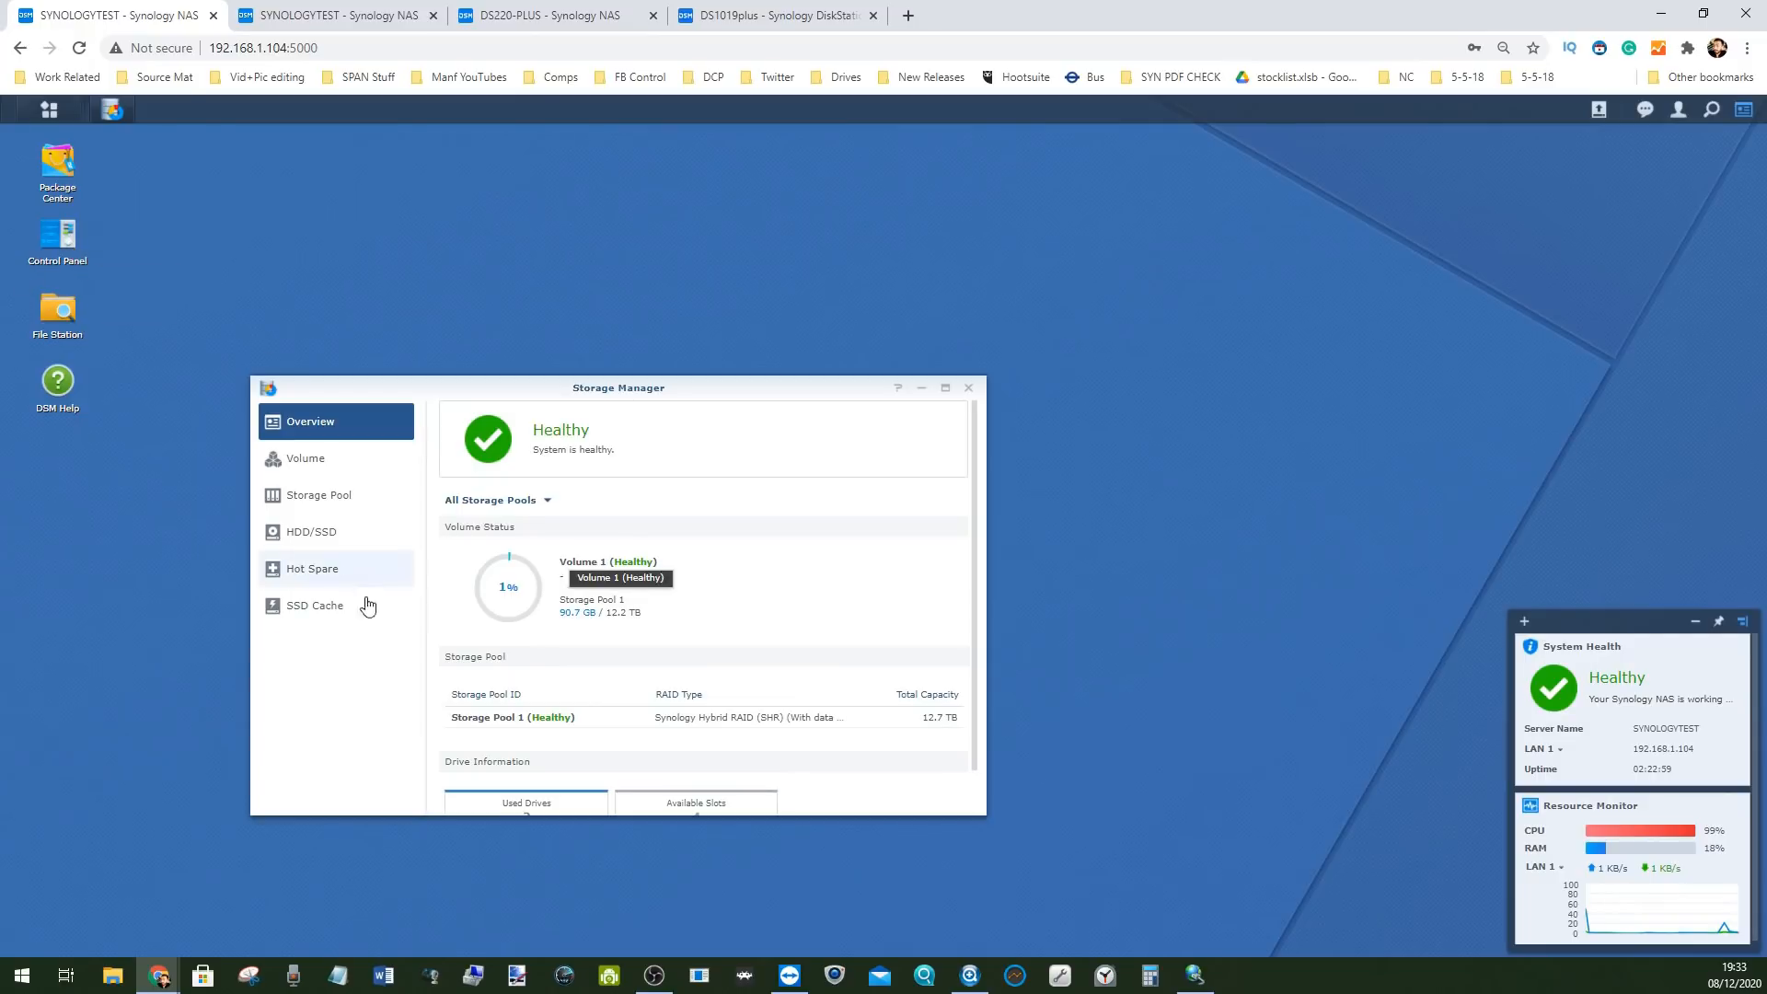
{"action": "left_click", "coordinate": [332, 607]}
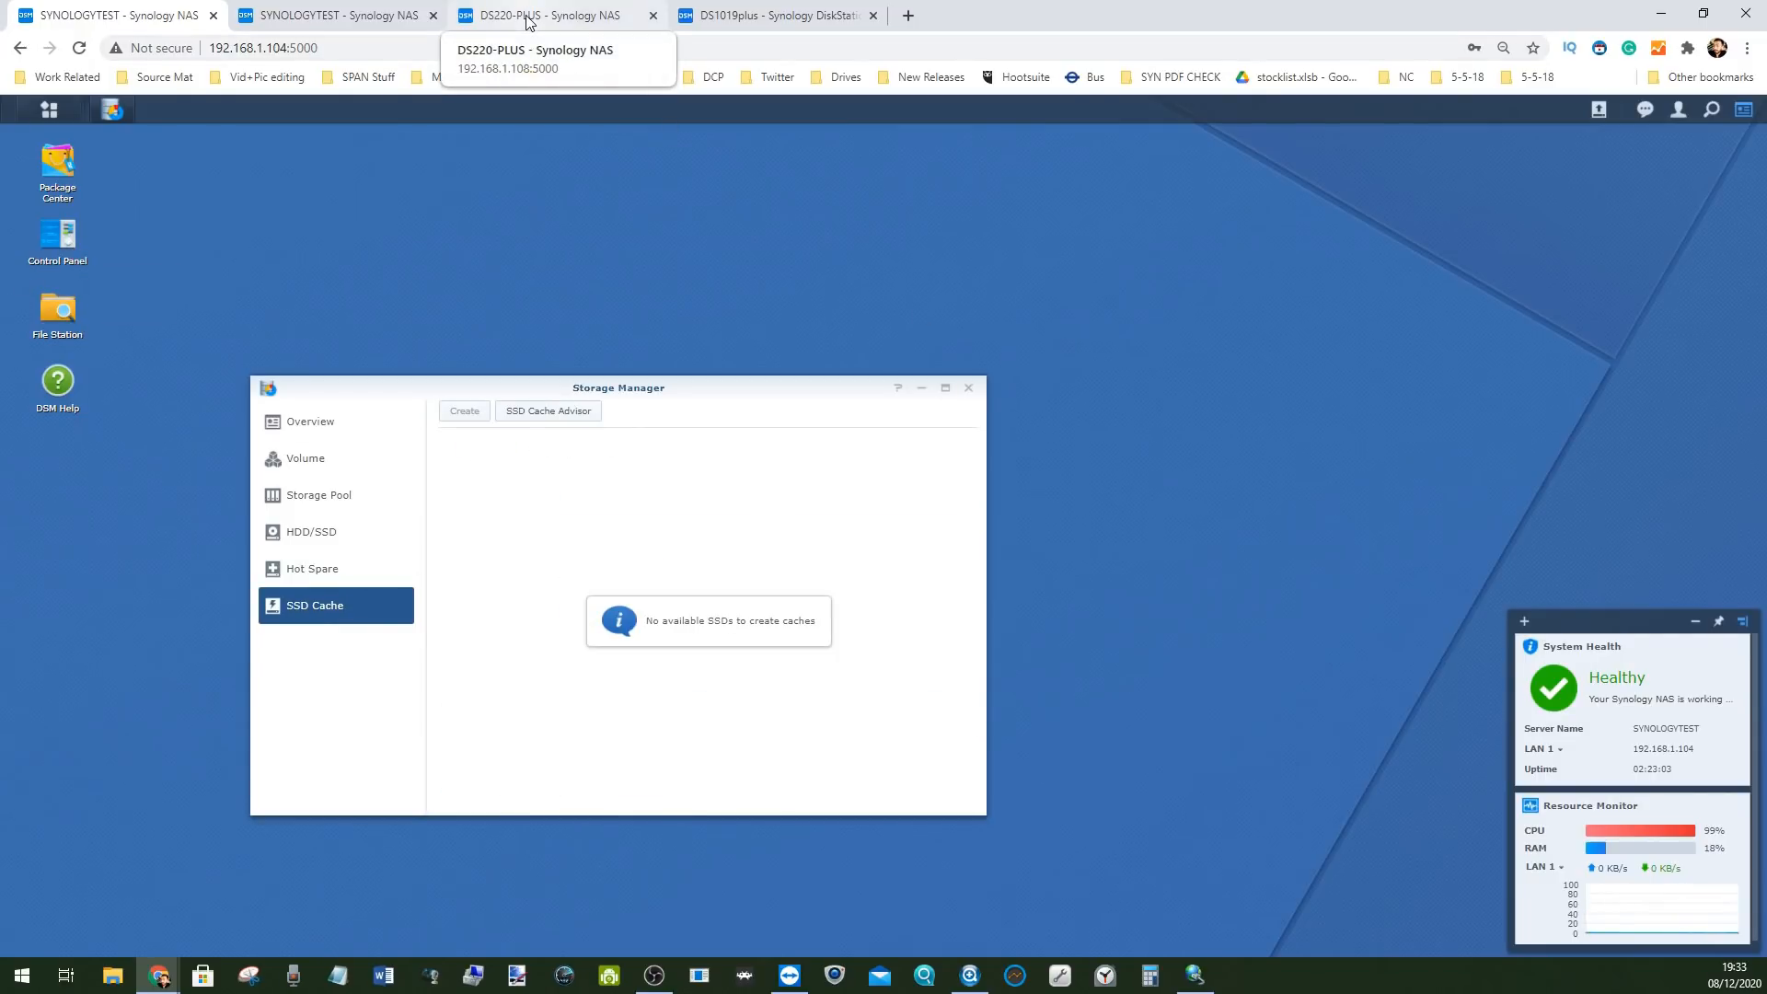
{"action": "left_click", "coordinate": [713, 16]}
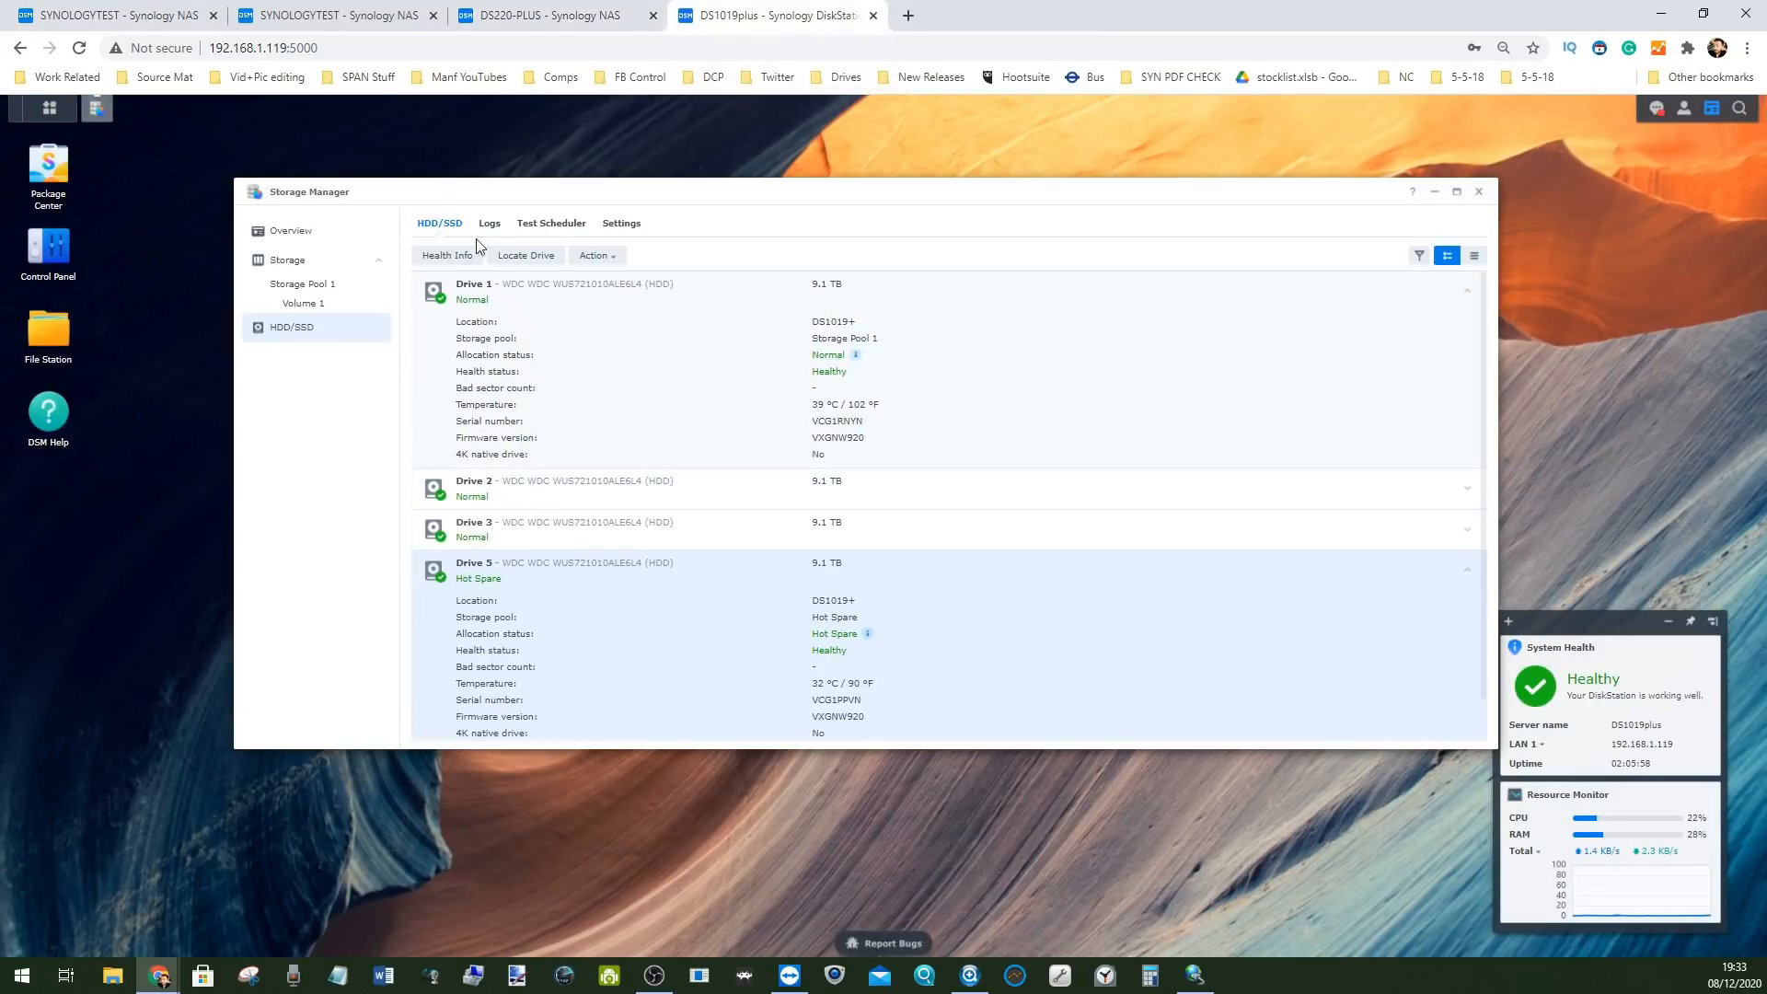
Expand Cache device 1 and review its health information and S.M.A.R.T. attributes
{"action": "scroll", "coordinate": [727, 474], "scroll_direction": "down", "scroll_amount": 1}
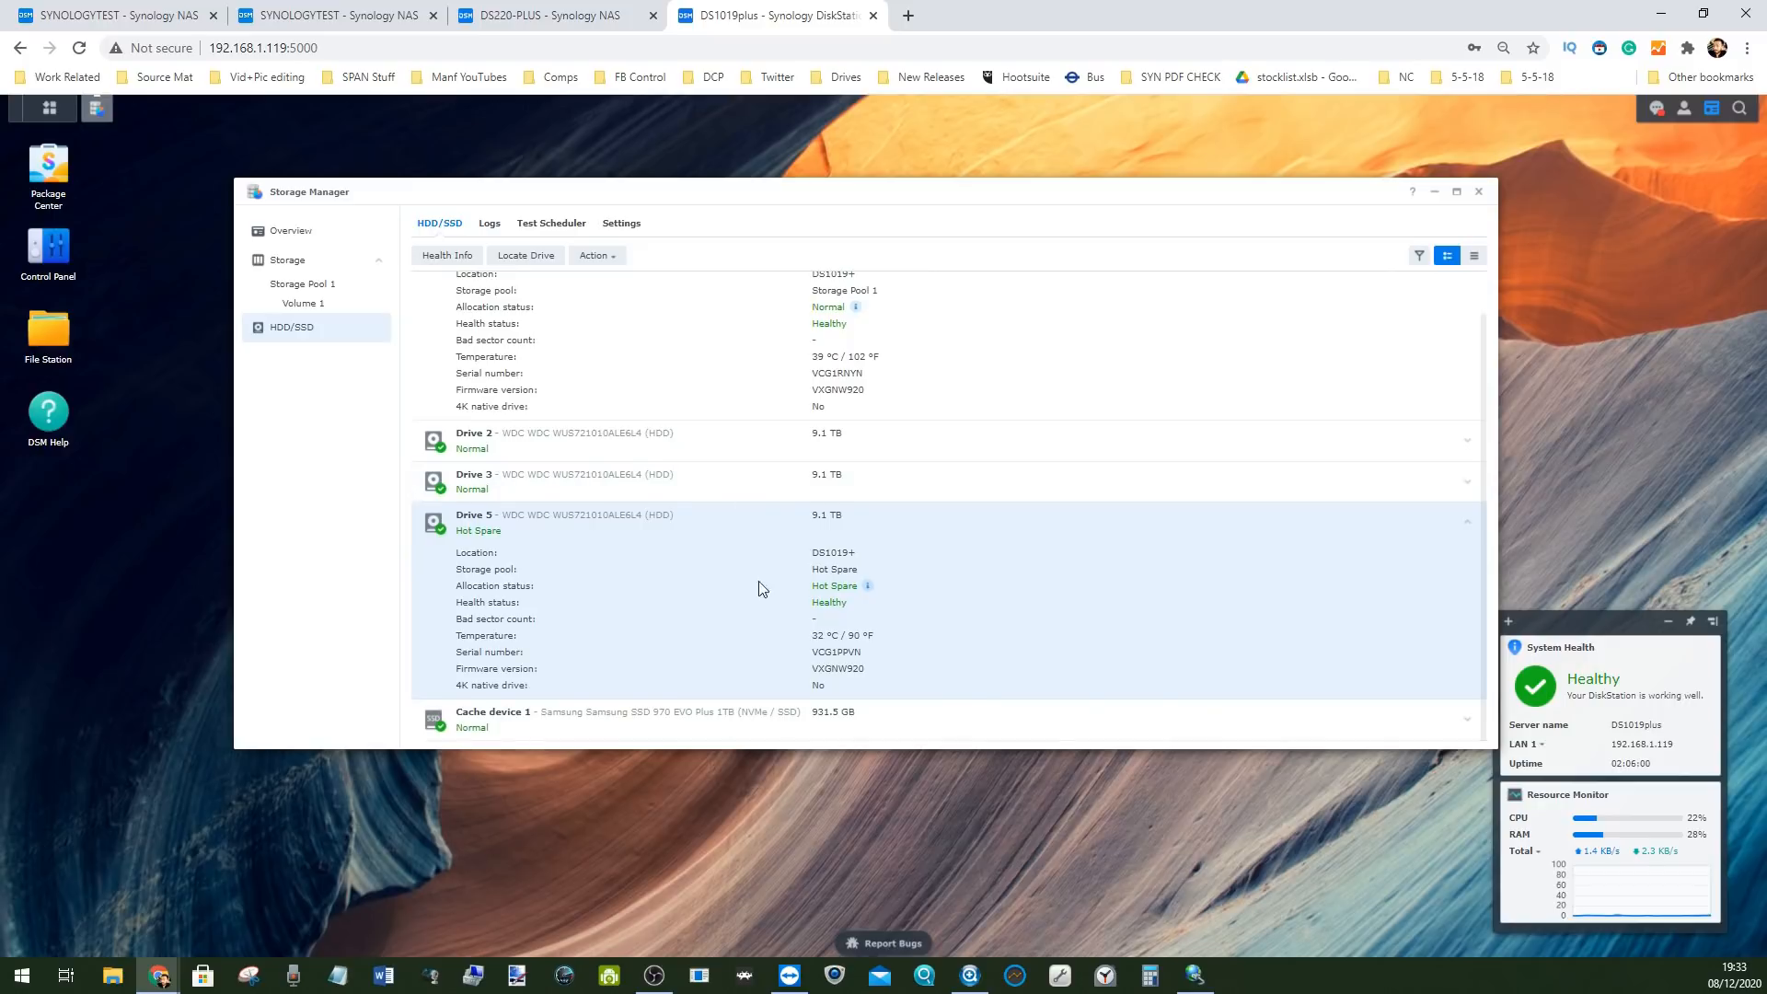
{"action": "left_click", "coordinate": [521, 731]}
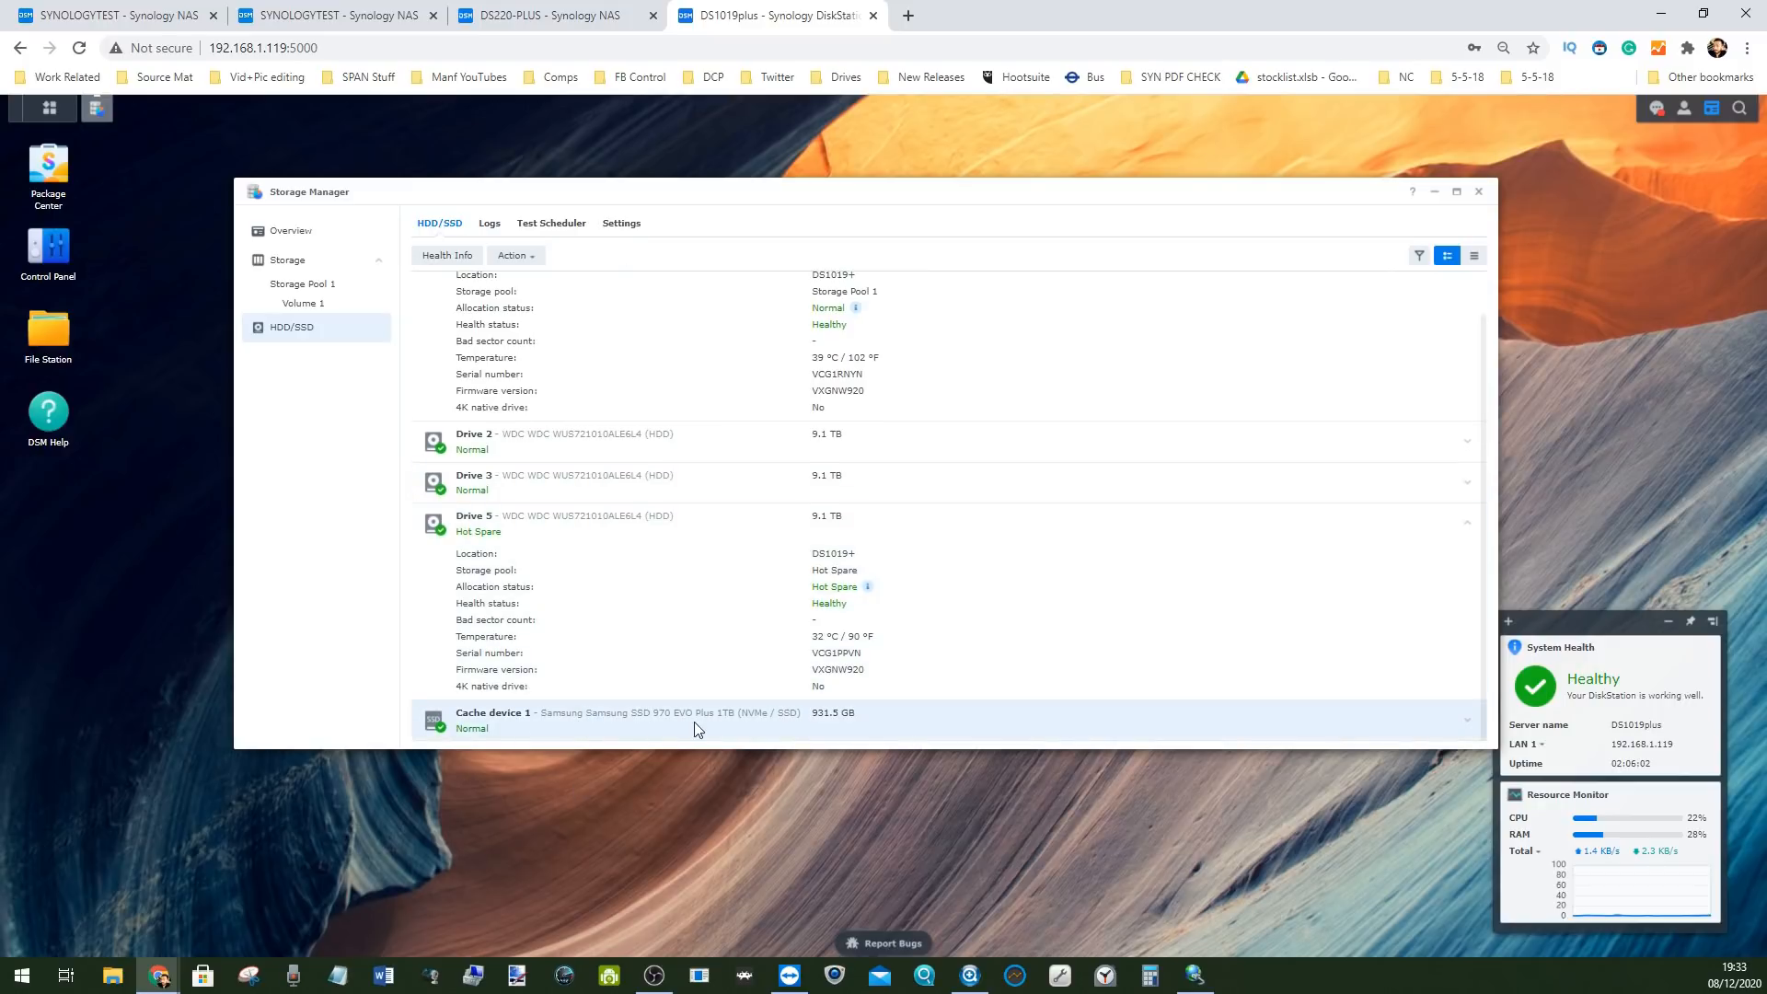
{"action": "left_click", "coordinate": [1468, 721]}
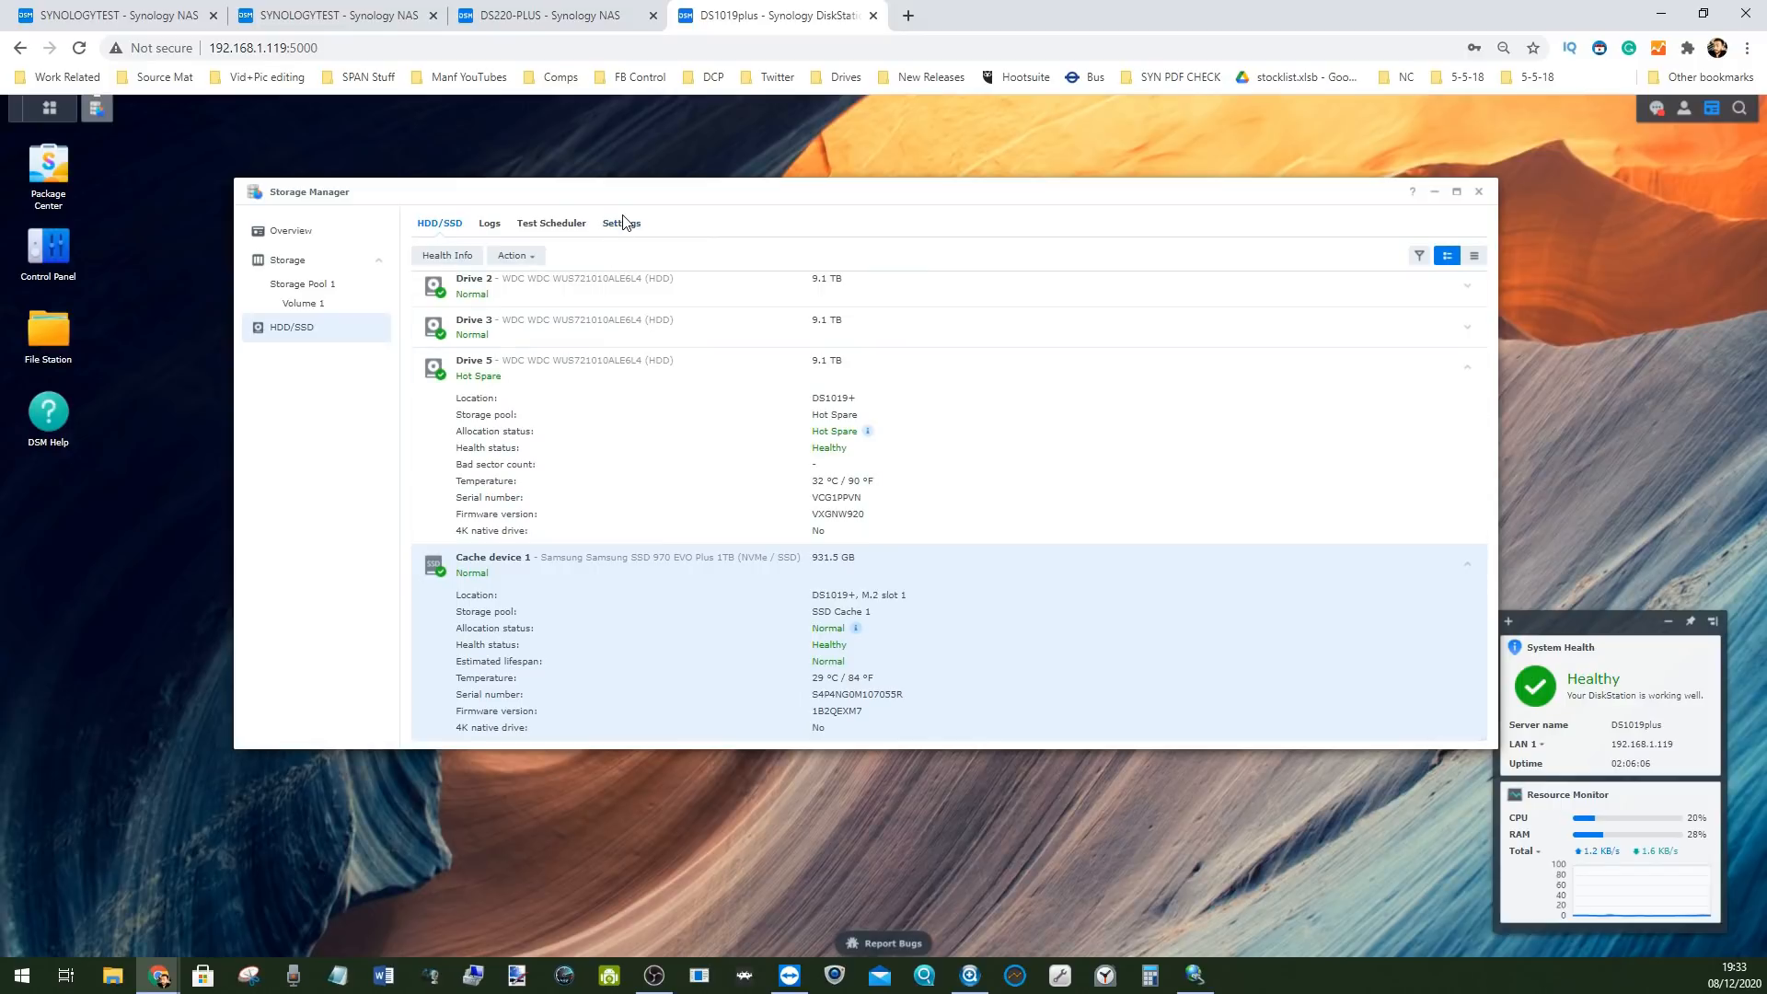
{"action": "left_click", "coordinate": [447, 256]}
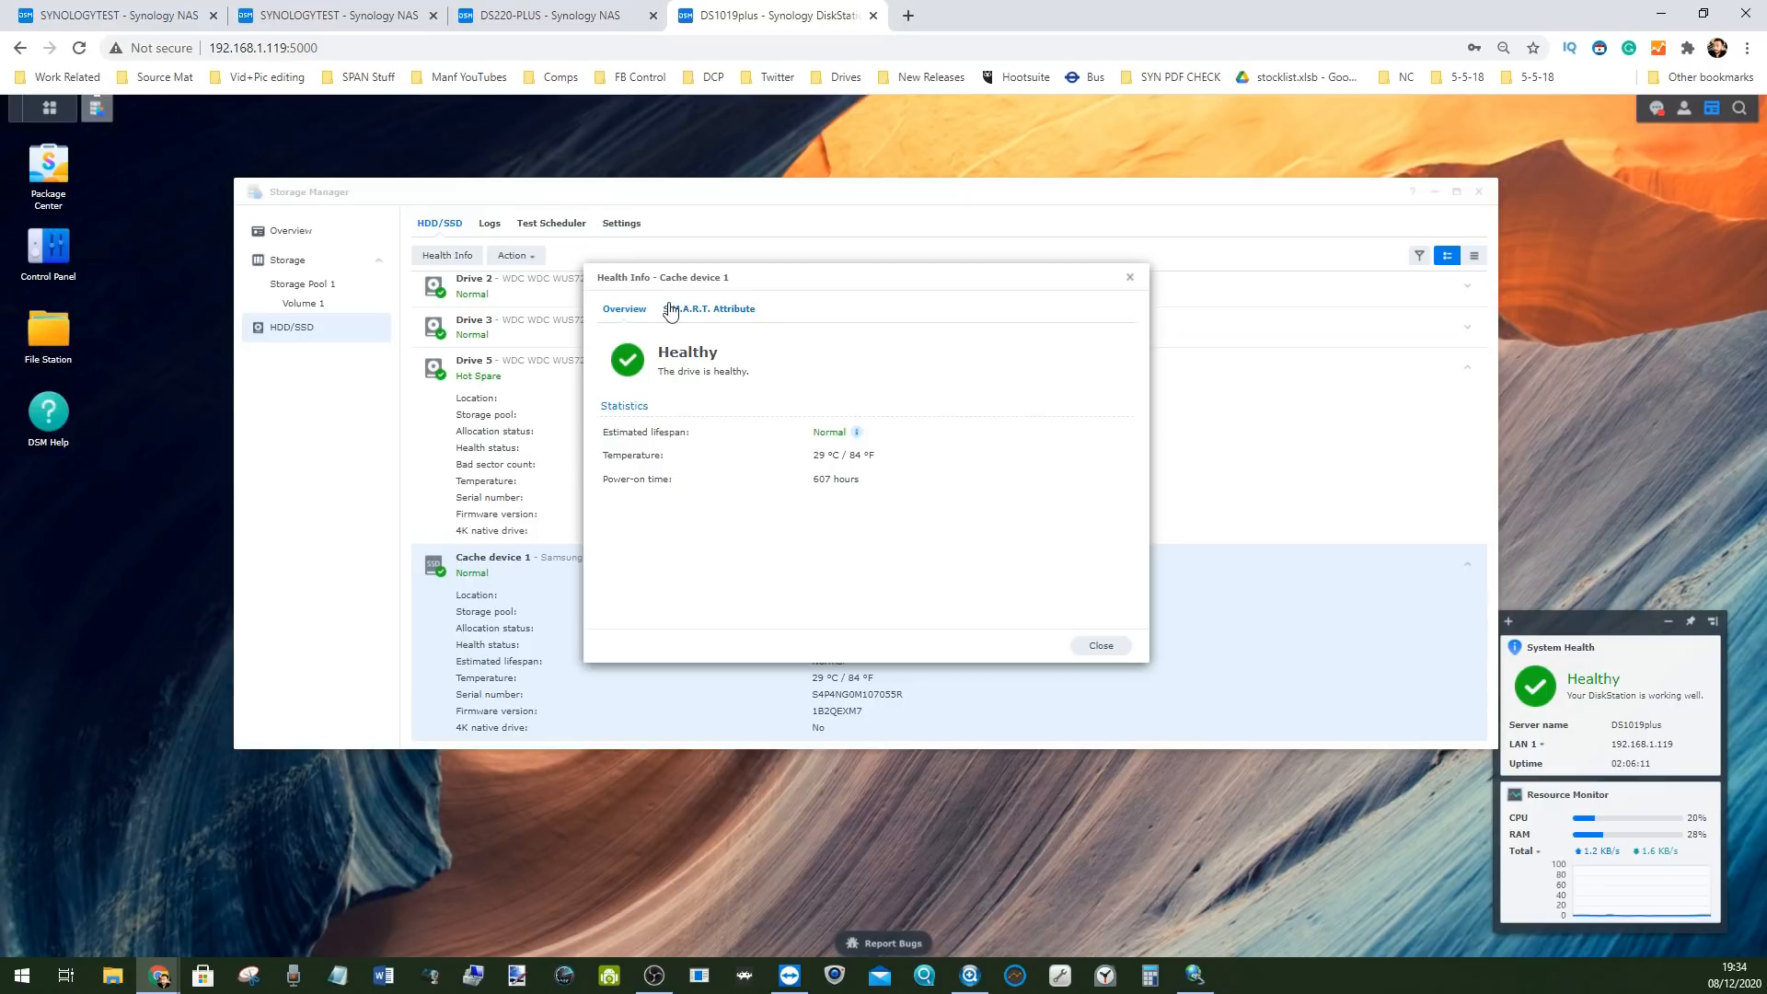
{"action": "left_click", "coordinate": [669, 309]}
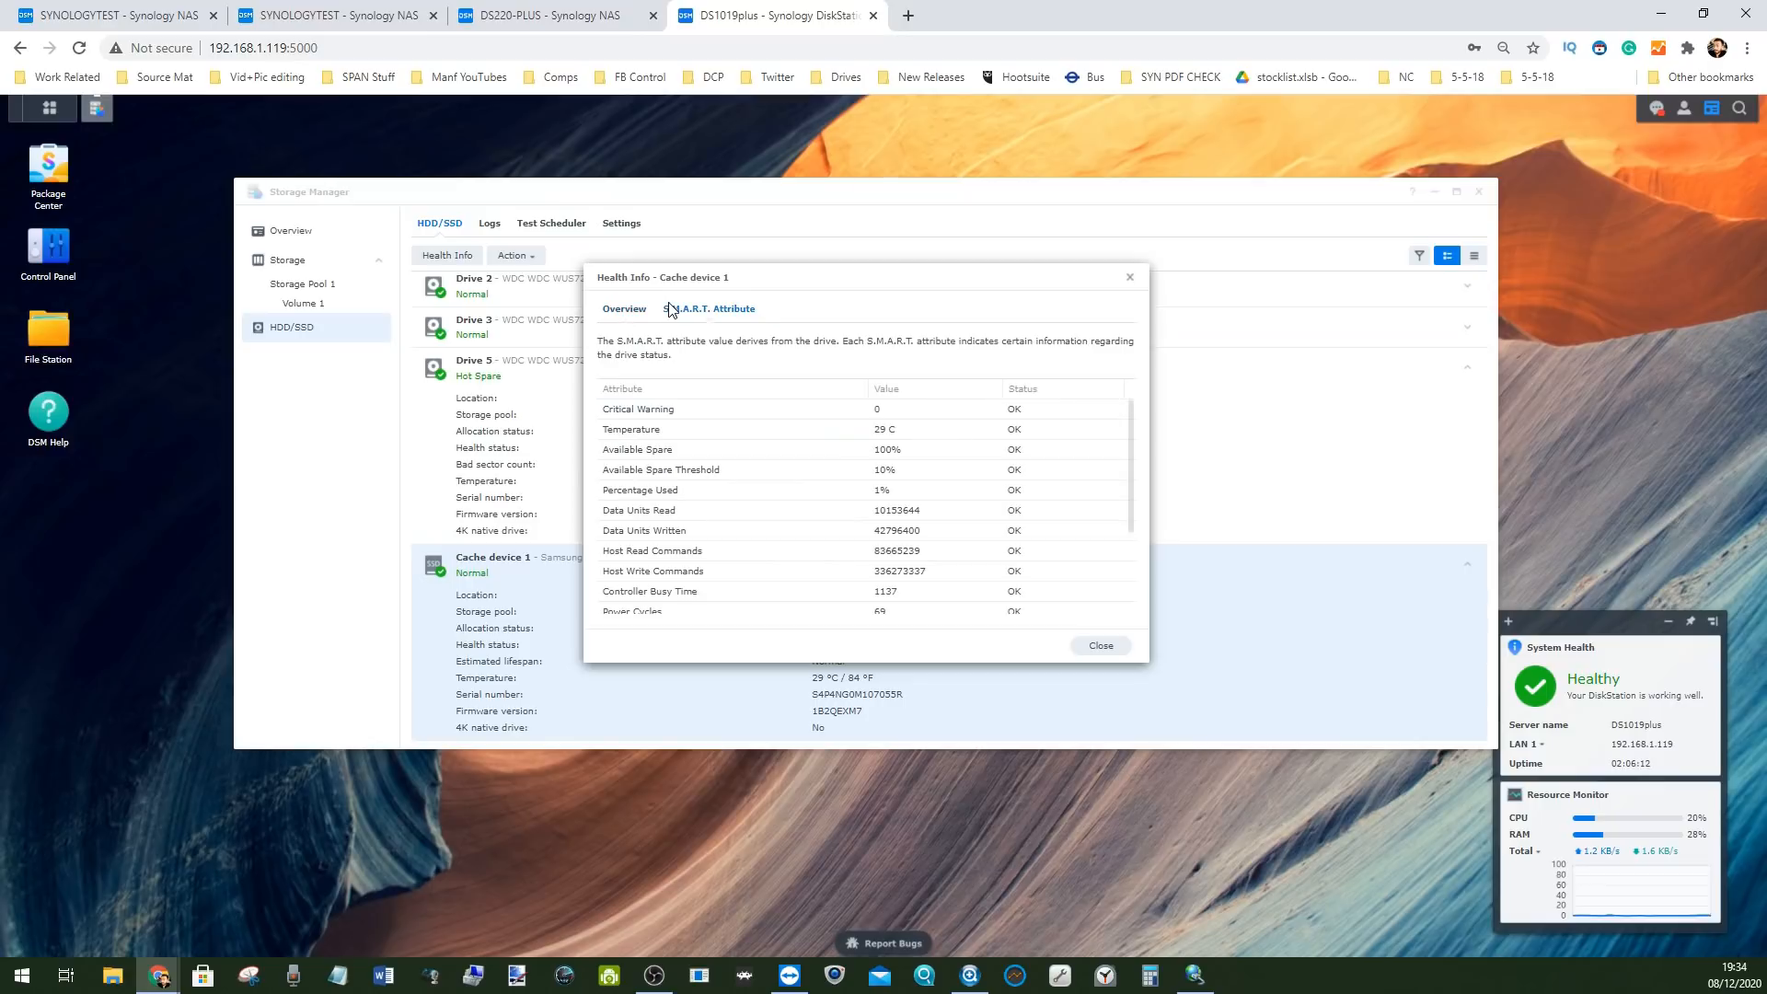
{"action": "left_click", "coordinate": [1097, 646]}
Run the benchmark view for Cache device 1 and for Drive 1
{"action": "left_click", "coordinate": [513, 256]}
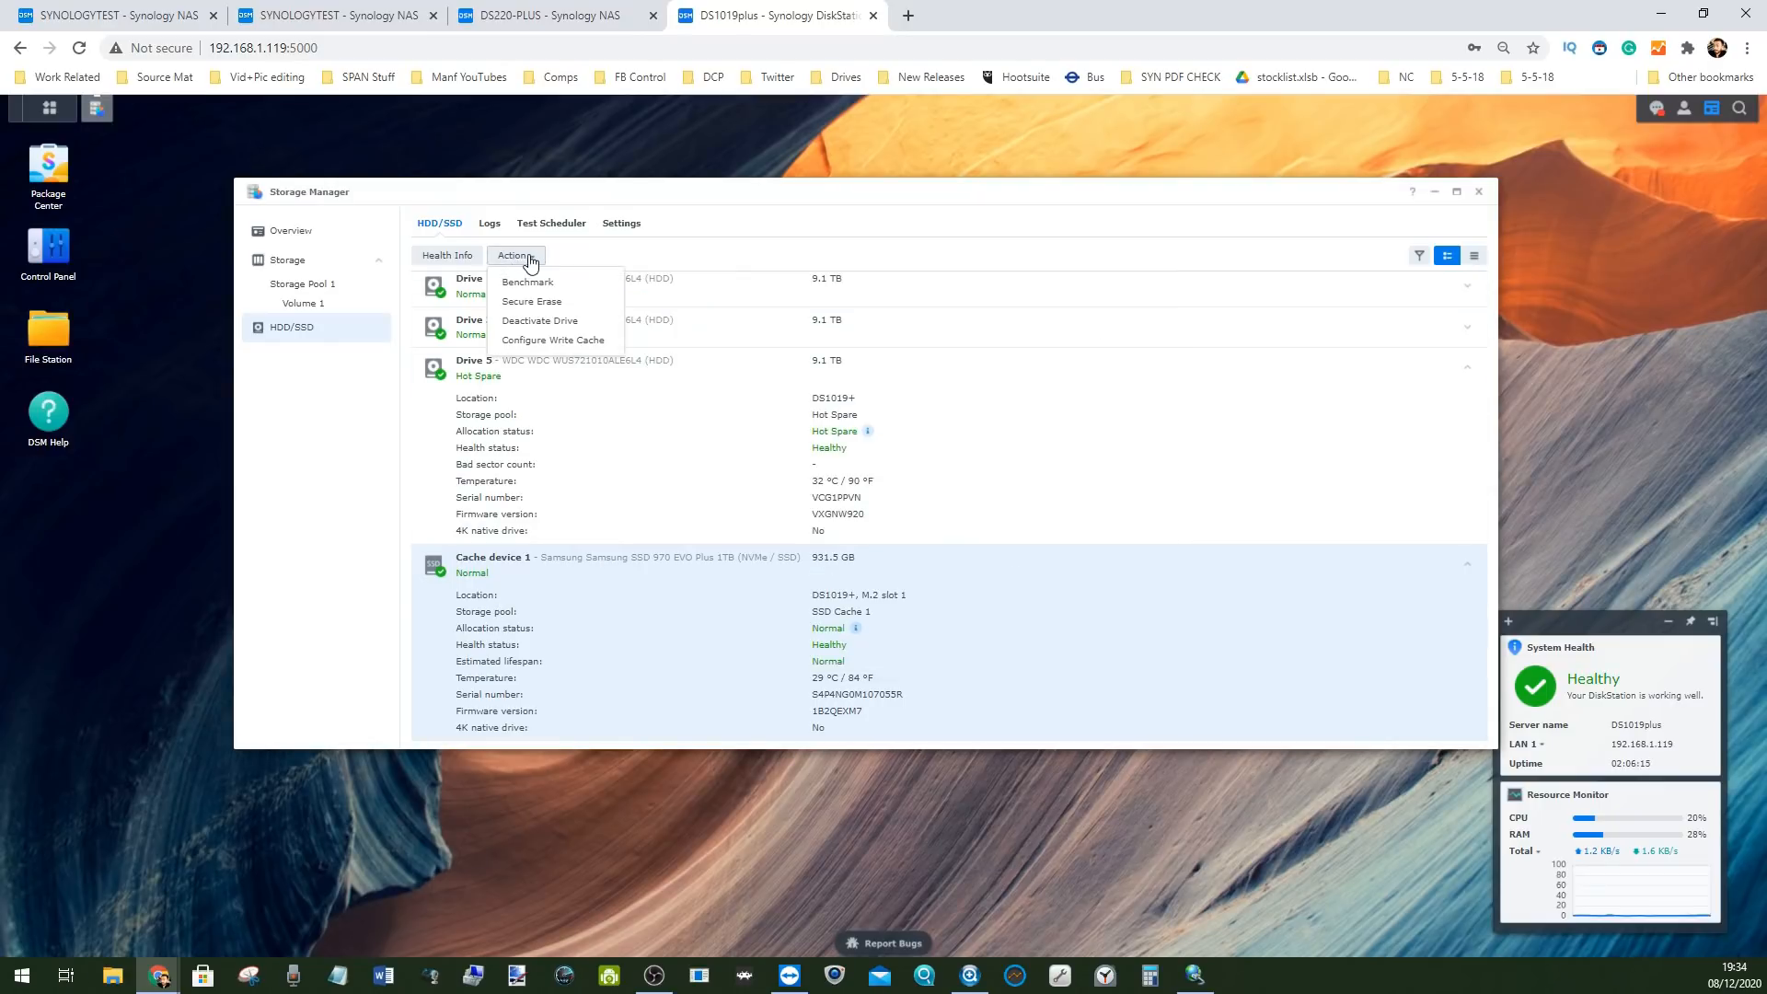
{"action": "left_click", "coordinate": [528, 283]}
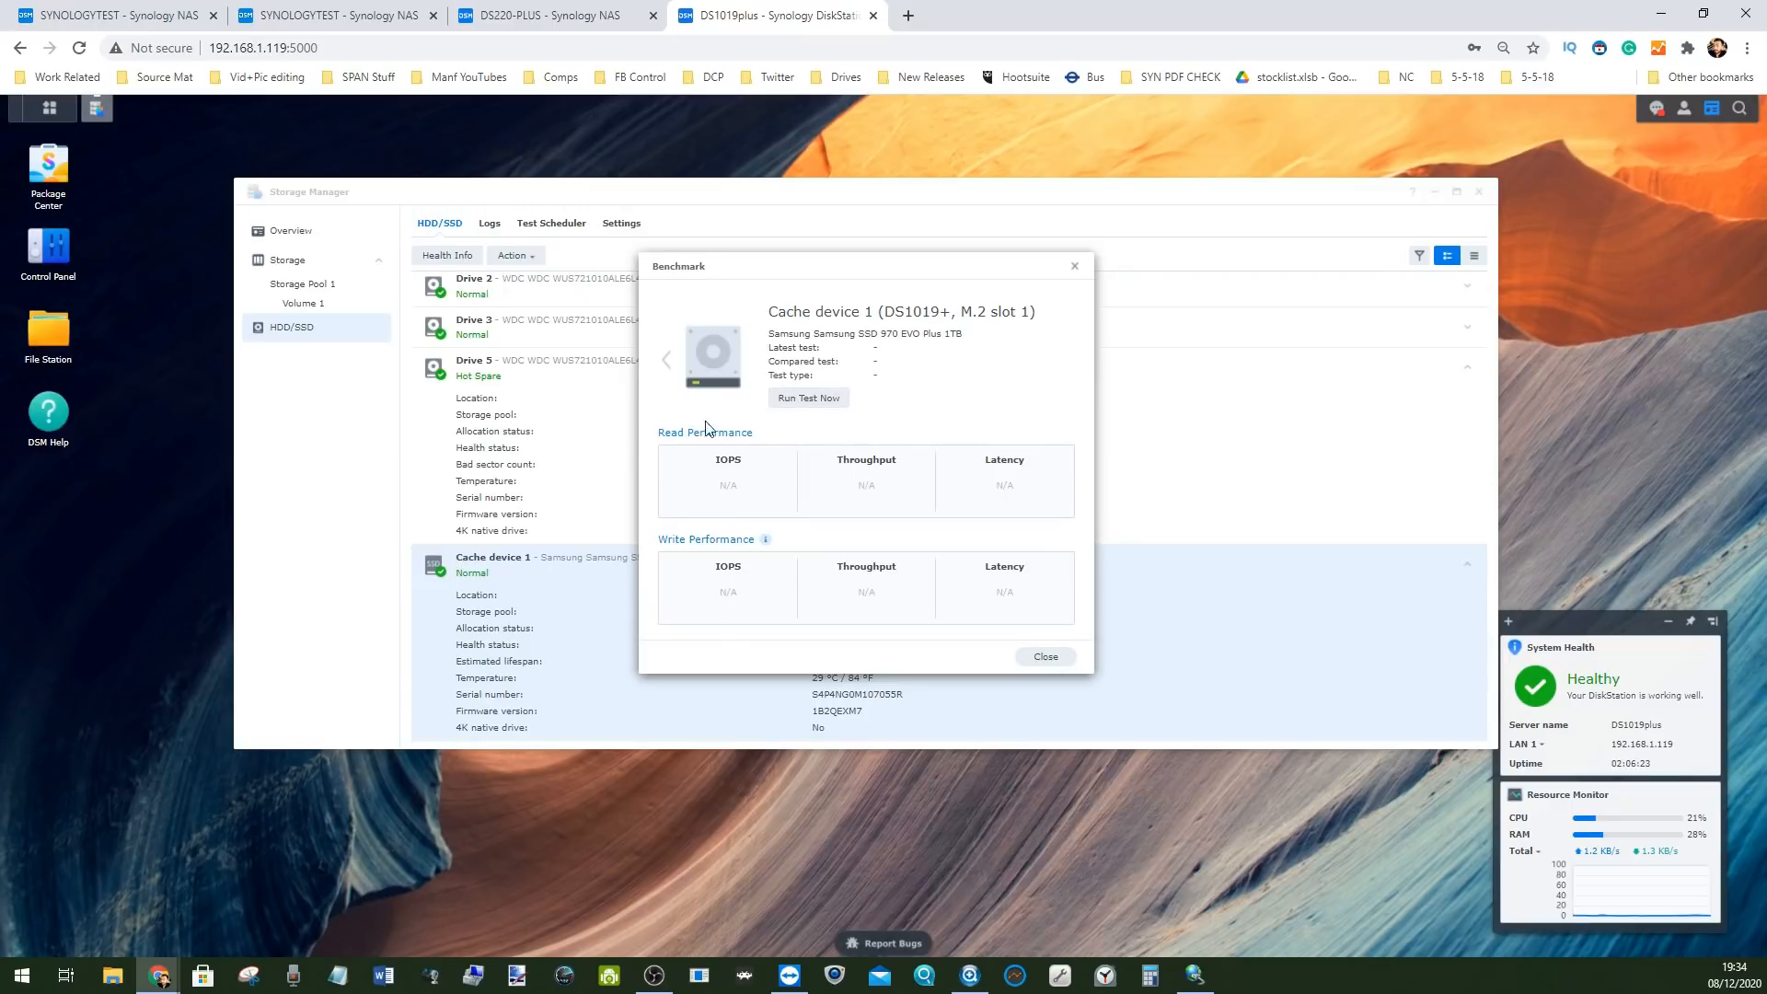
{"action": "left_click", "coordinate": [1074, 266]}
{"action": "scroll", "coordinate": [530, 453], "scroll_direction": "up", "scroll_amount": 3}
{"action": "scroll", "coordinate": [501, 494], "scroll_direction": "up", "scroll_amount": 1}
{"action": "left_click", "coordinate": [510, 372]}
{"action": "left_click", "coordinate": [601, 259]}
{"action": "left_click", "coordinate": [622, 278]}
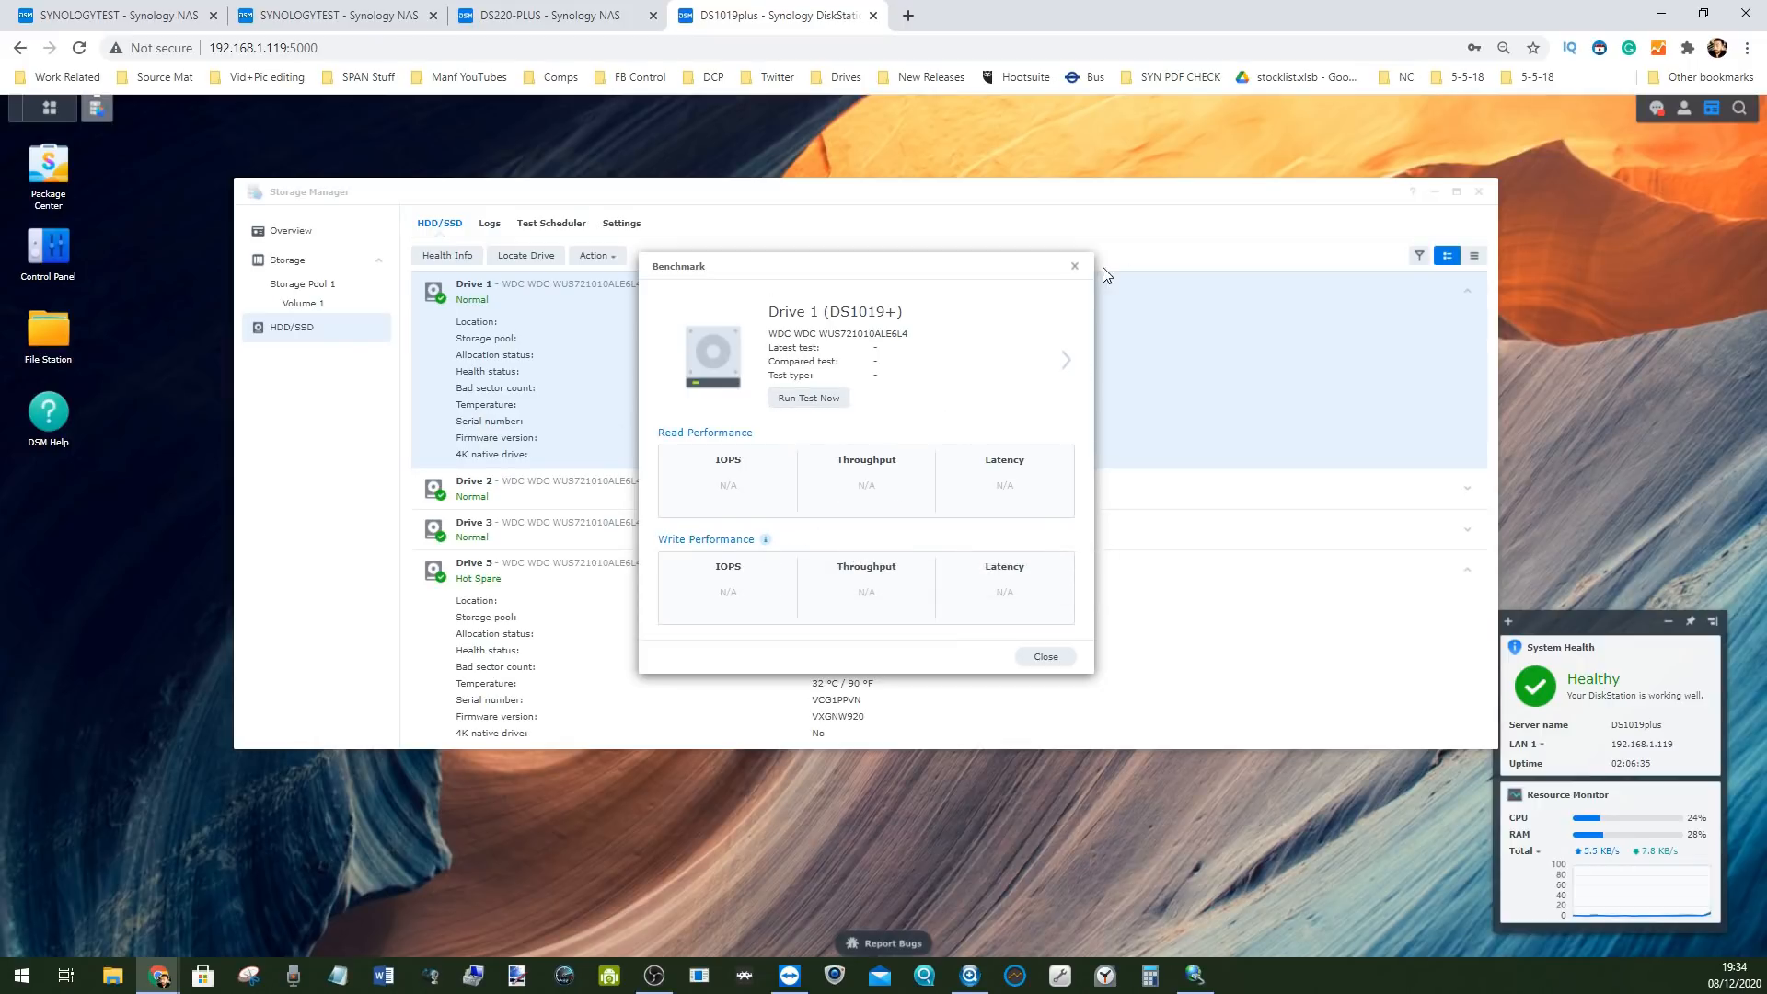
{"action": "left_click", "coordinate": [1074, 266]}
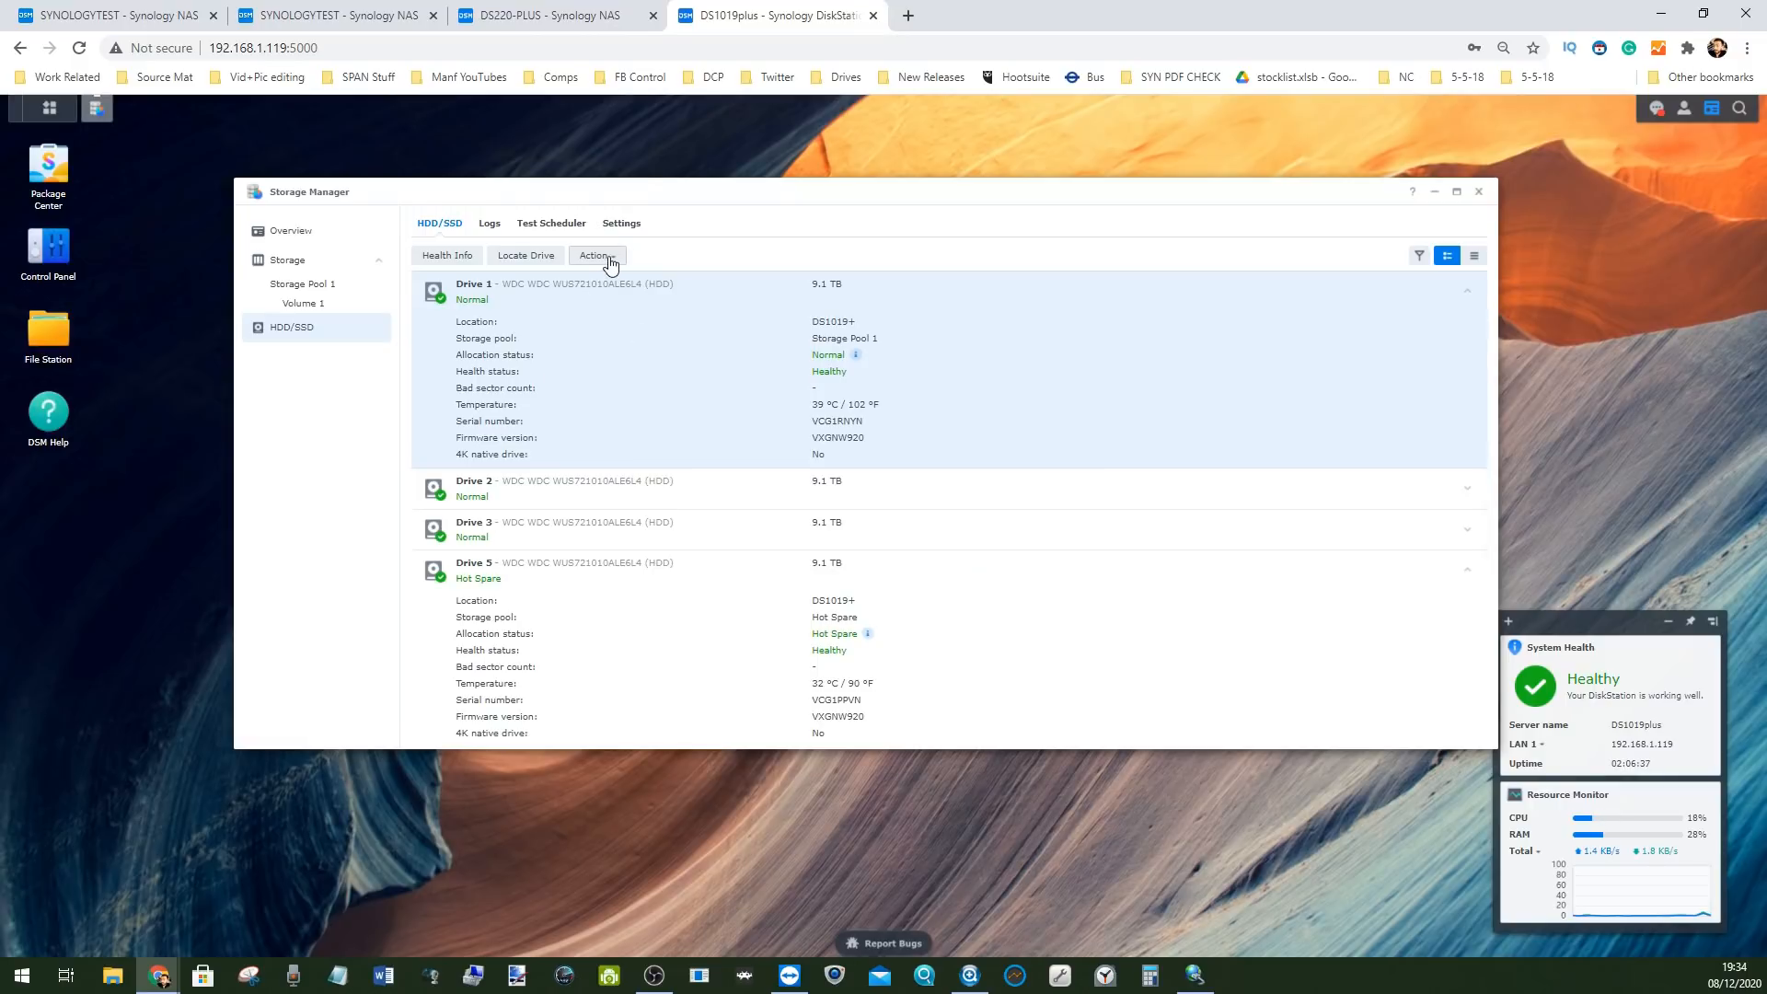
Compare Storage Pool 1 with the drive list and check hot spare Drive 5's actions
{"action": "left_click", "coordinate": [306, 285]}
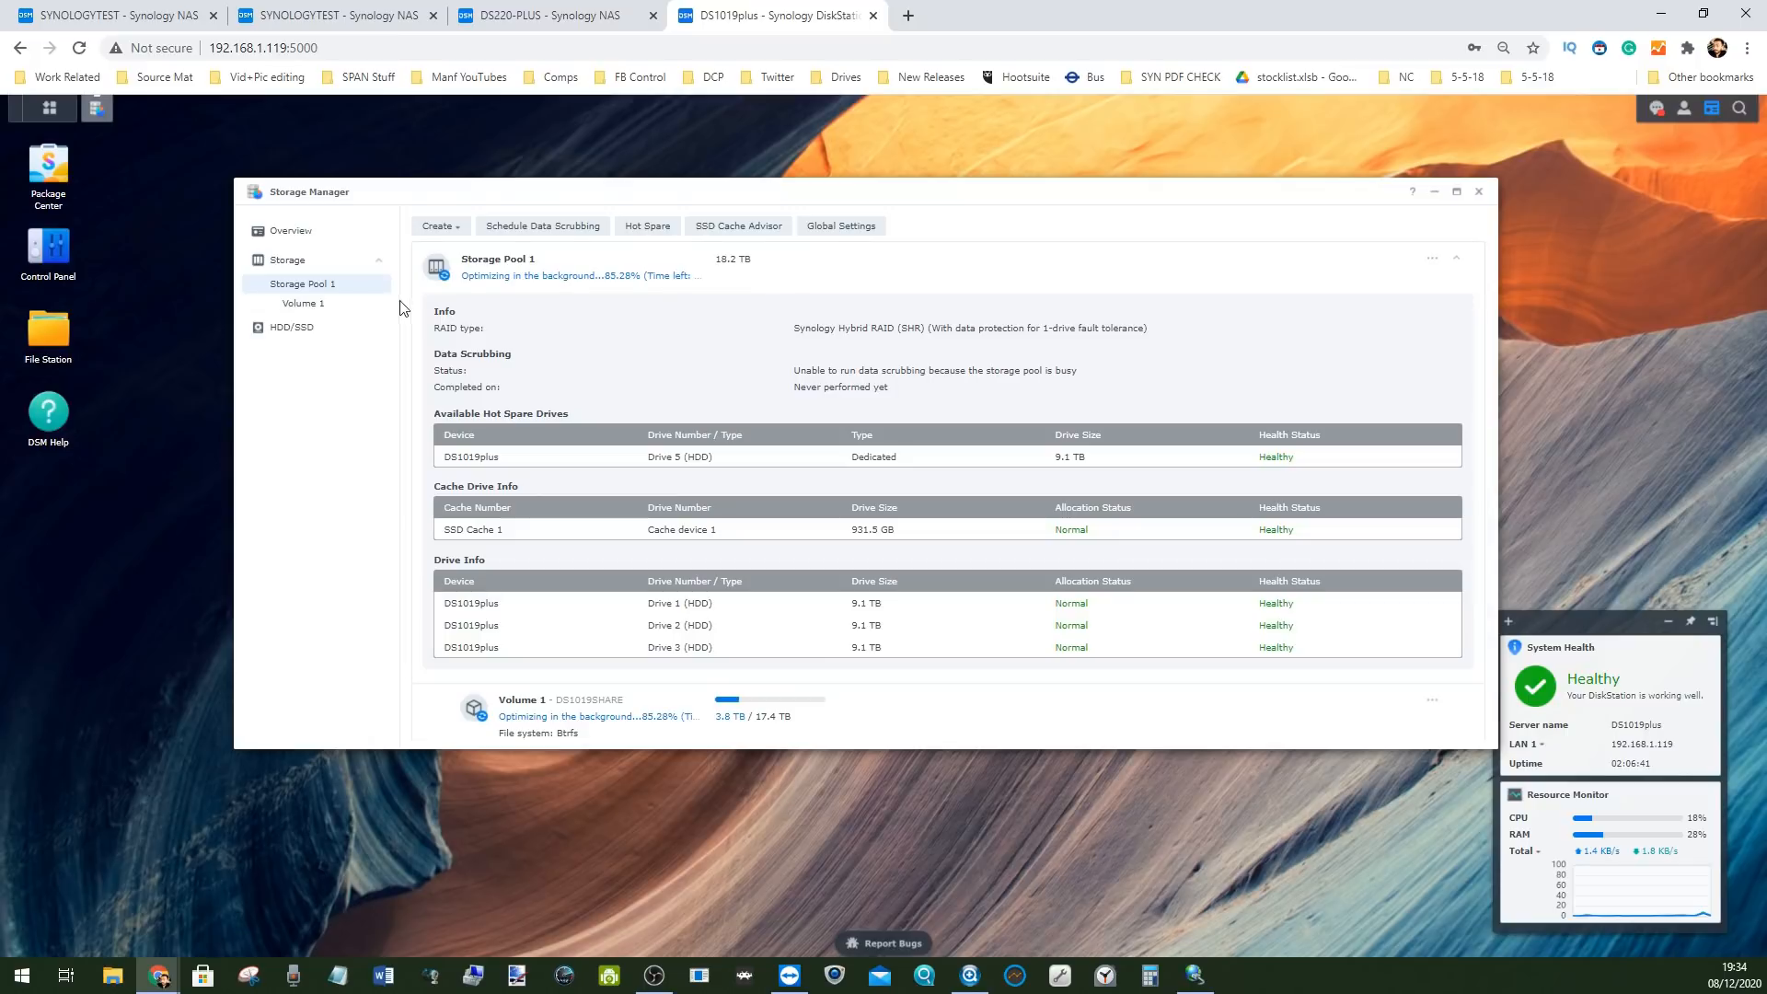
{"action": "left_click", "coordinate": [295, 326]}
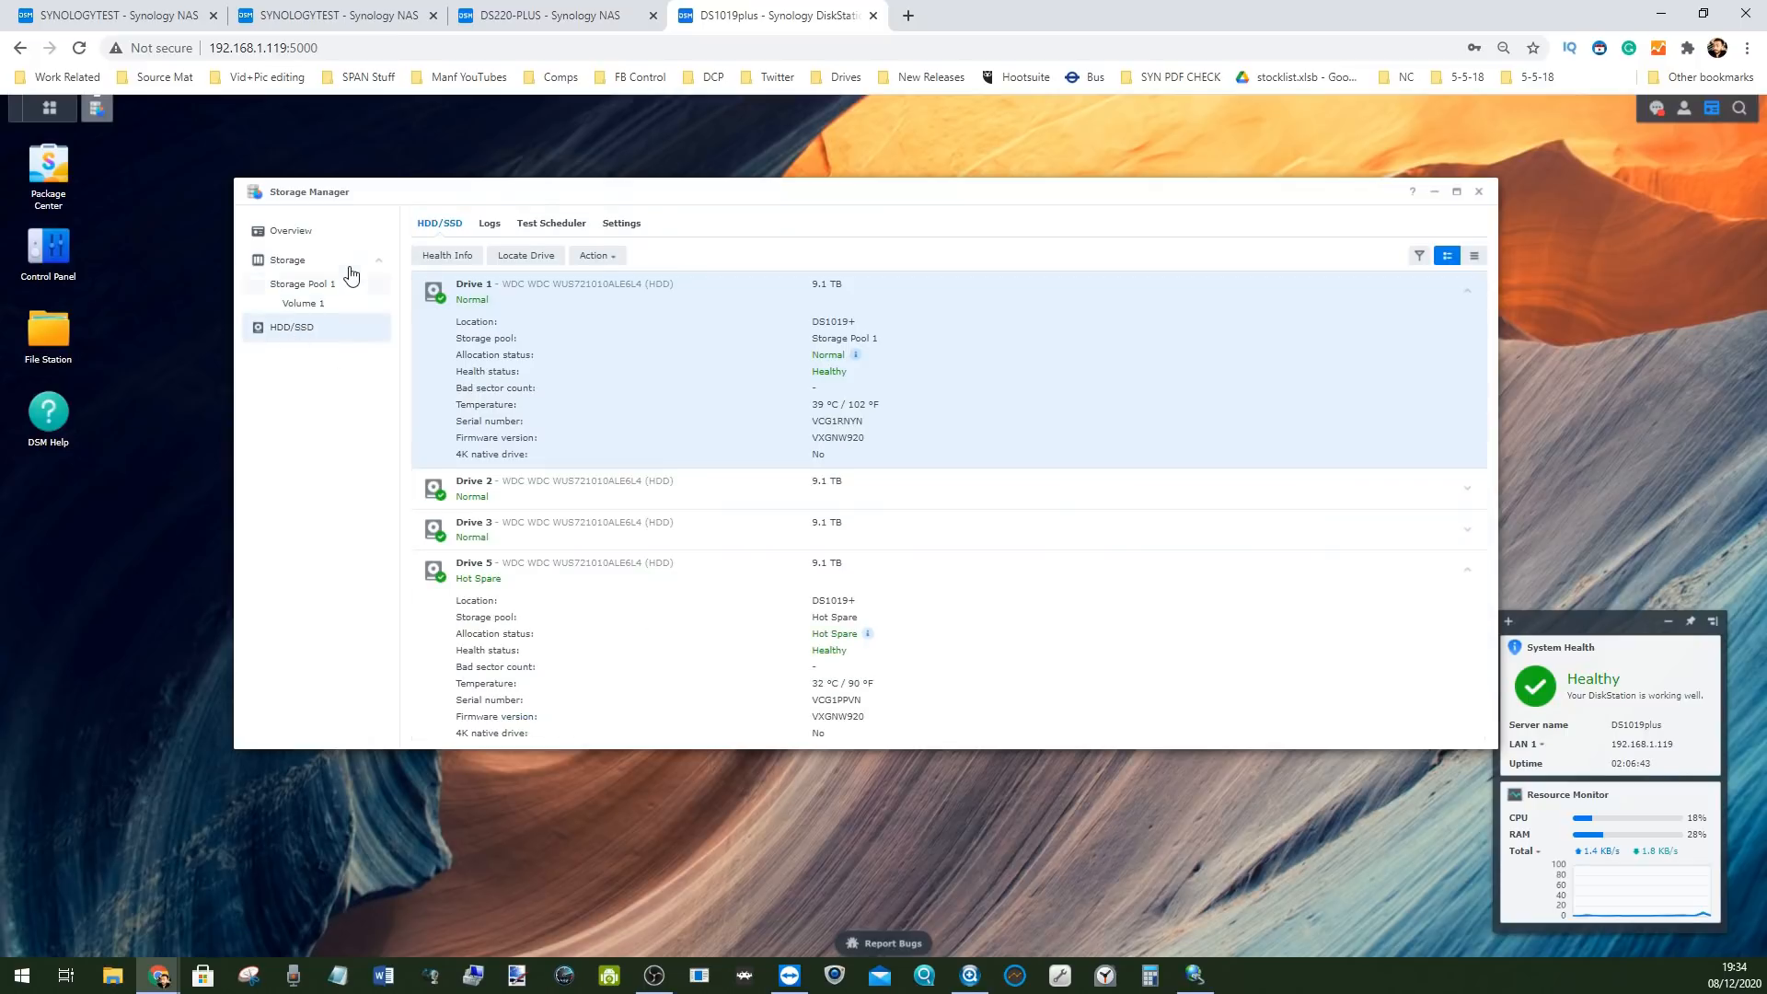
{"action": "left_click", "coordinate": [313, 285]}
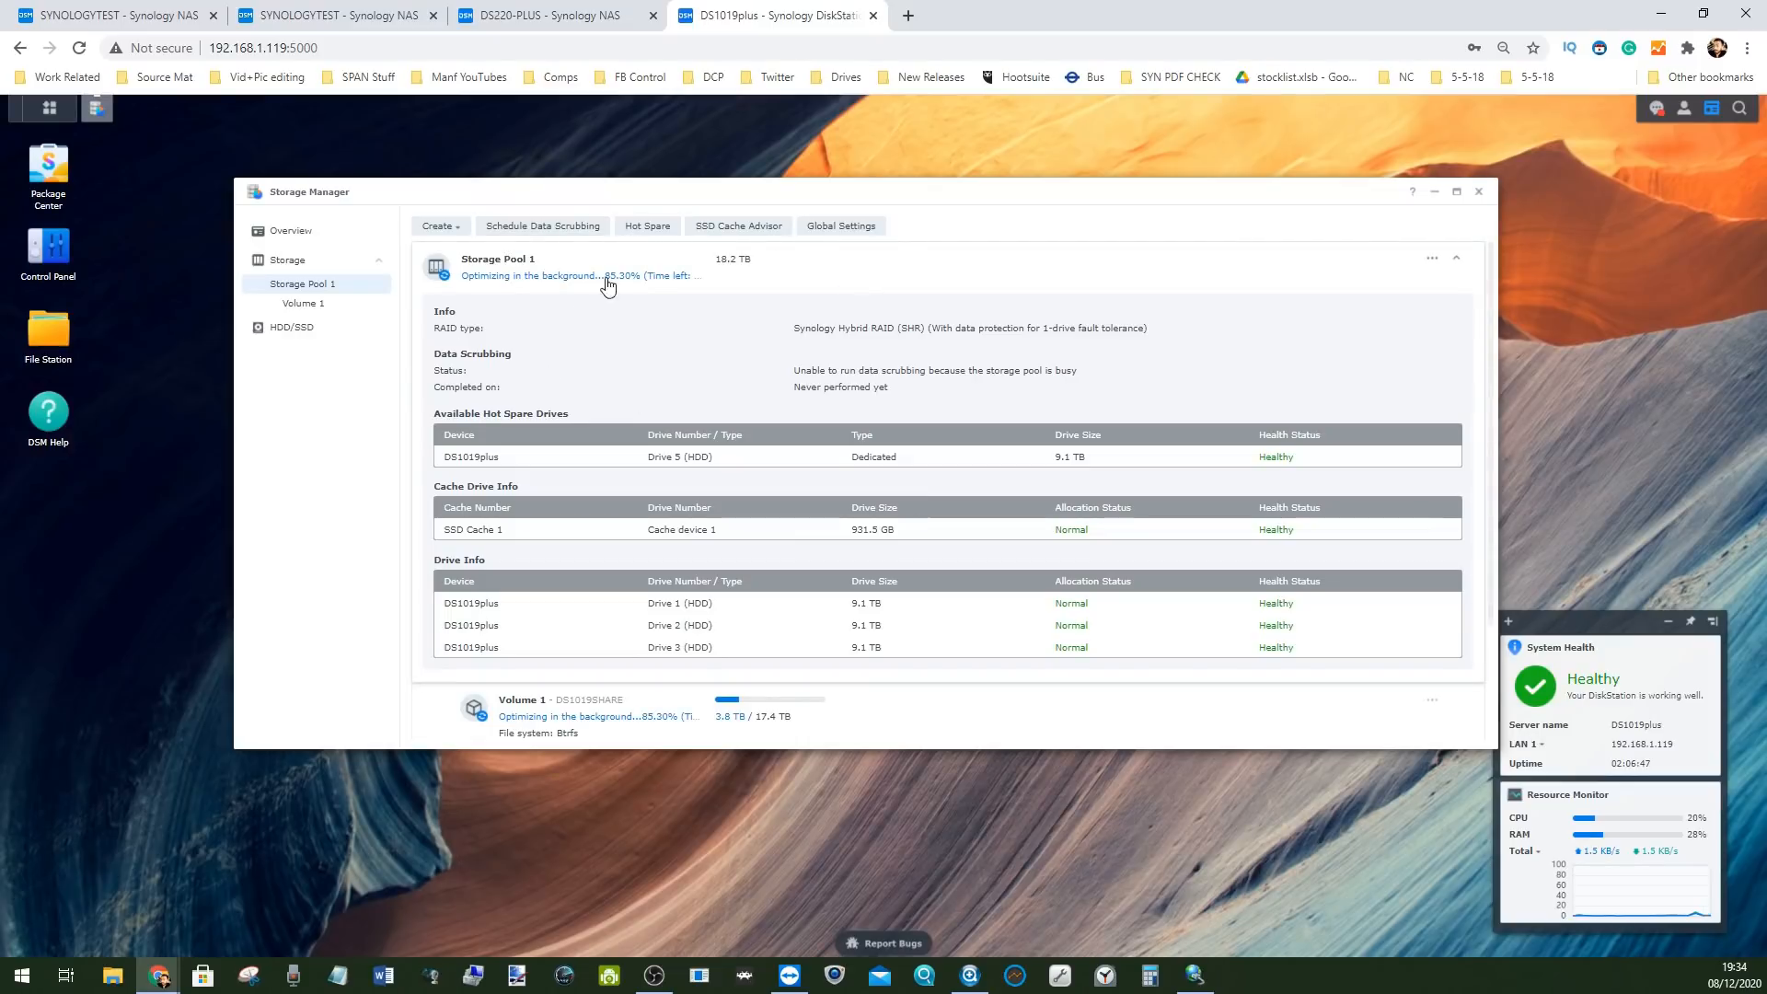
{"action": "left_click", "coordinate": [313, 330]}
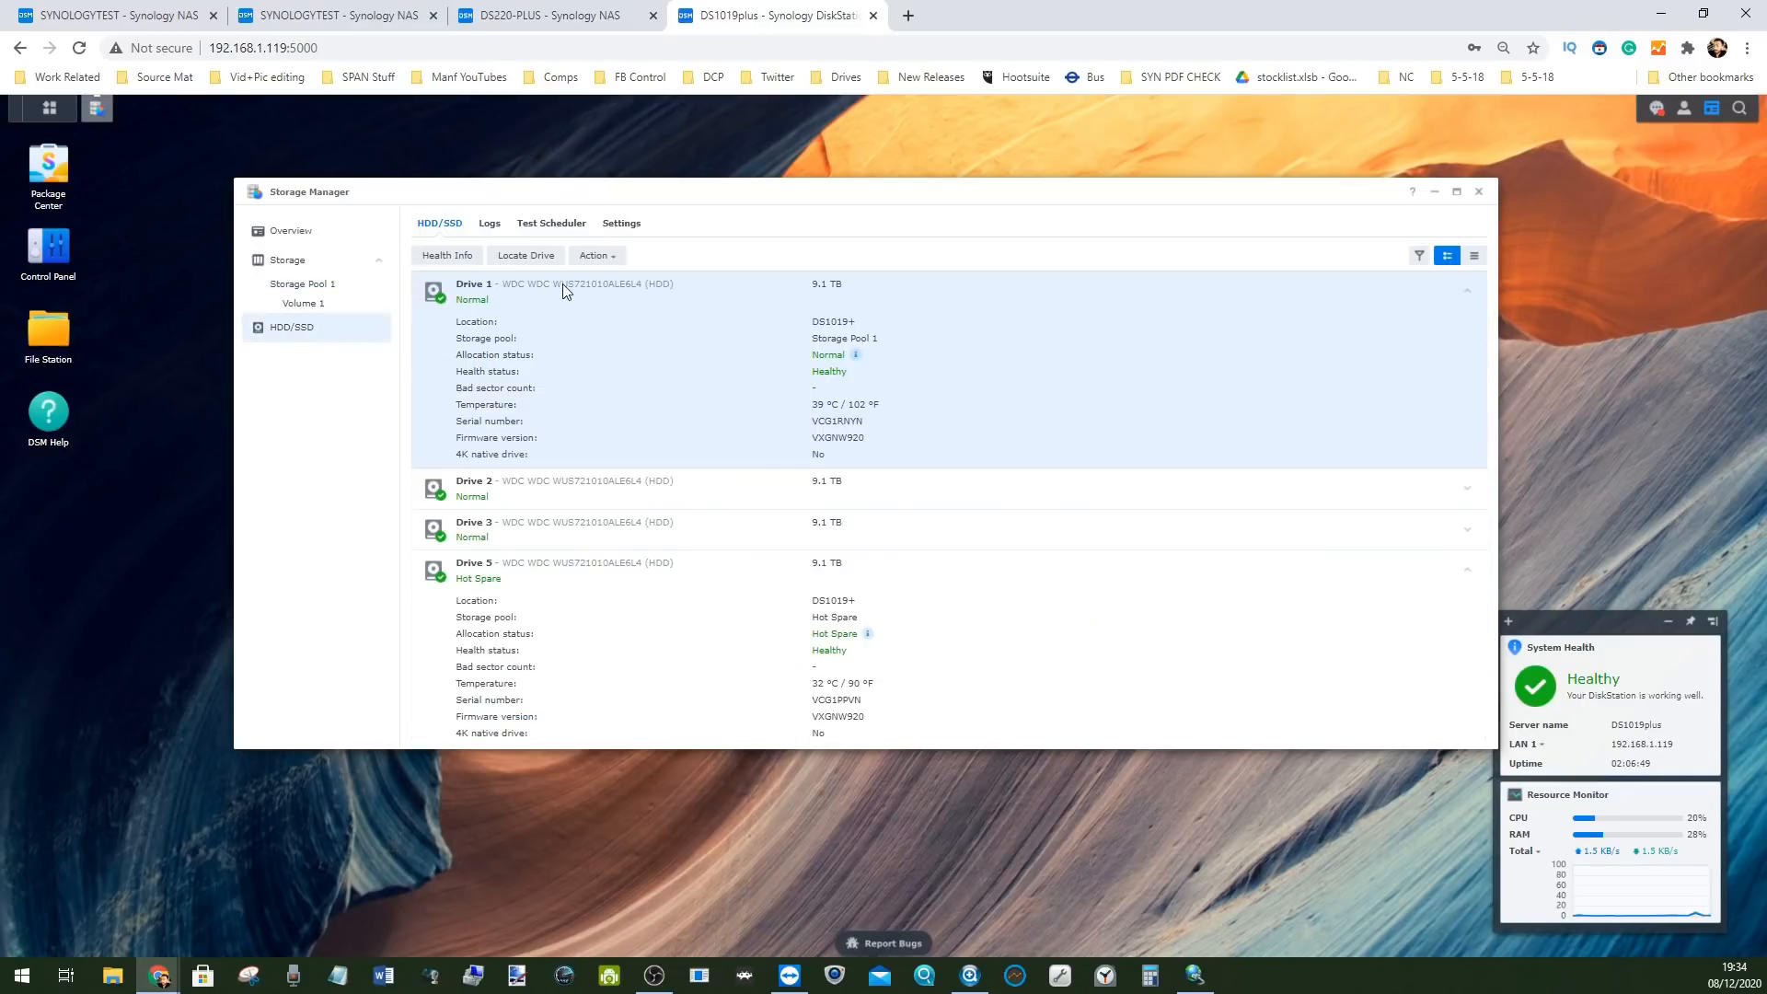
{"action": "scroll", "coordinate": [605, 415], "scroll_direction": "down", "scroll_amount": 3}
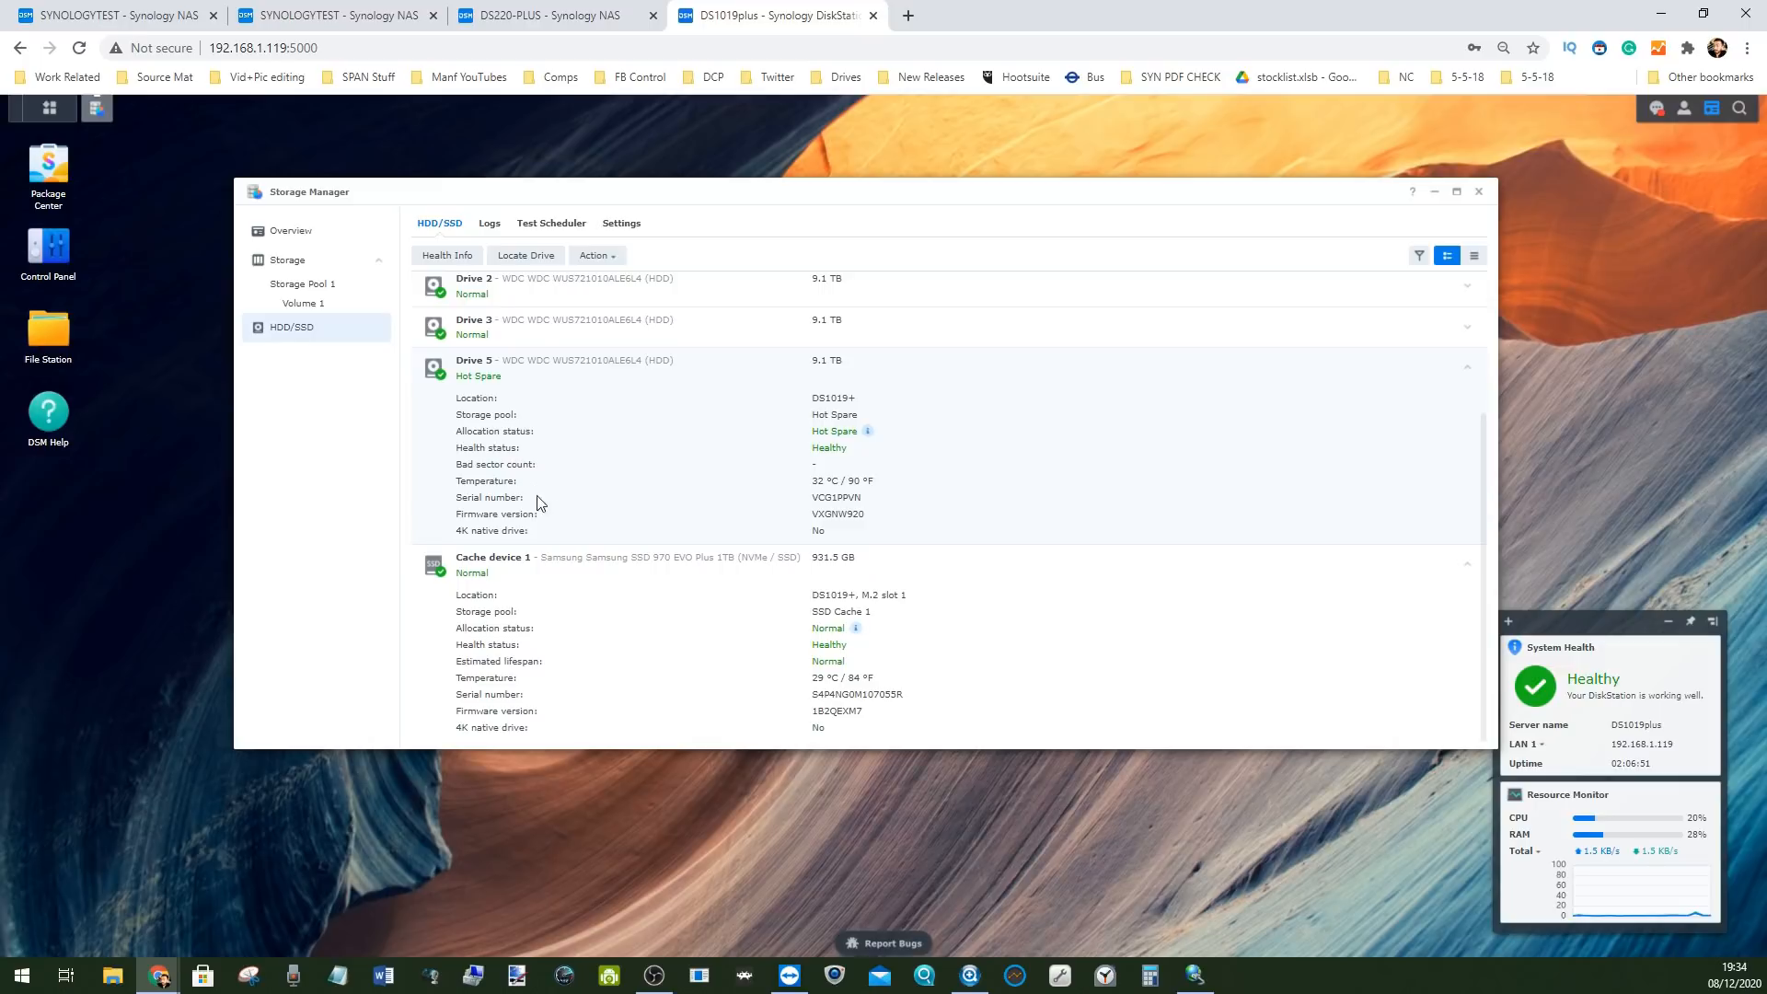
{"action": "left_click", "coordinate": [558, 397]}
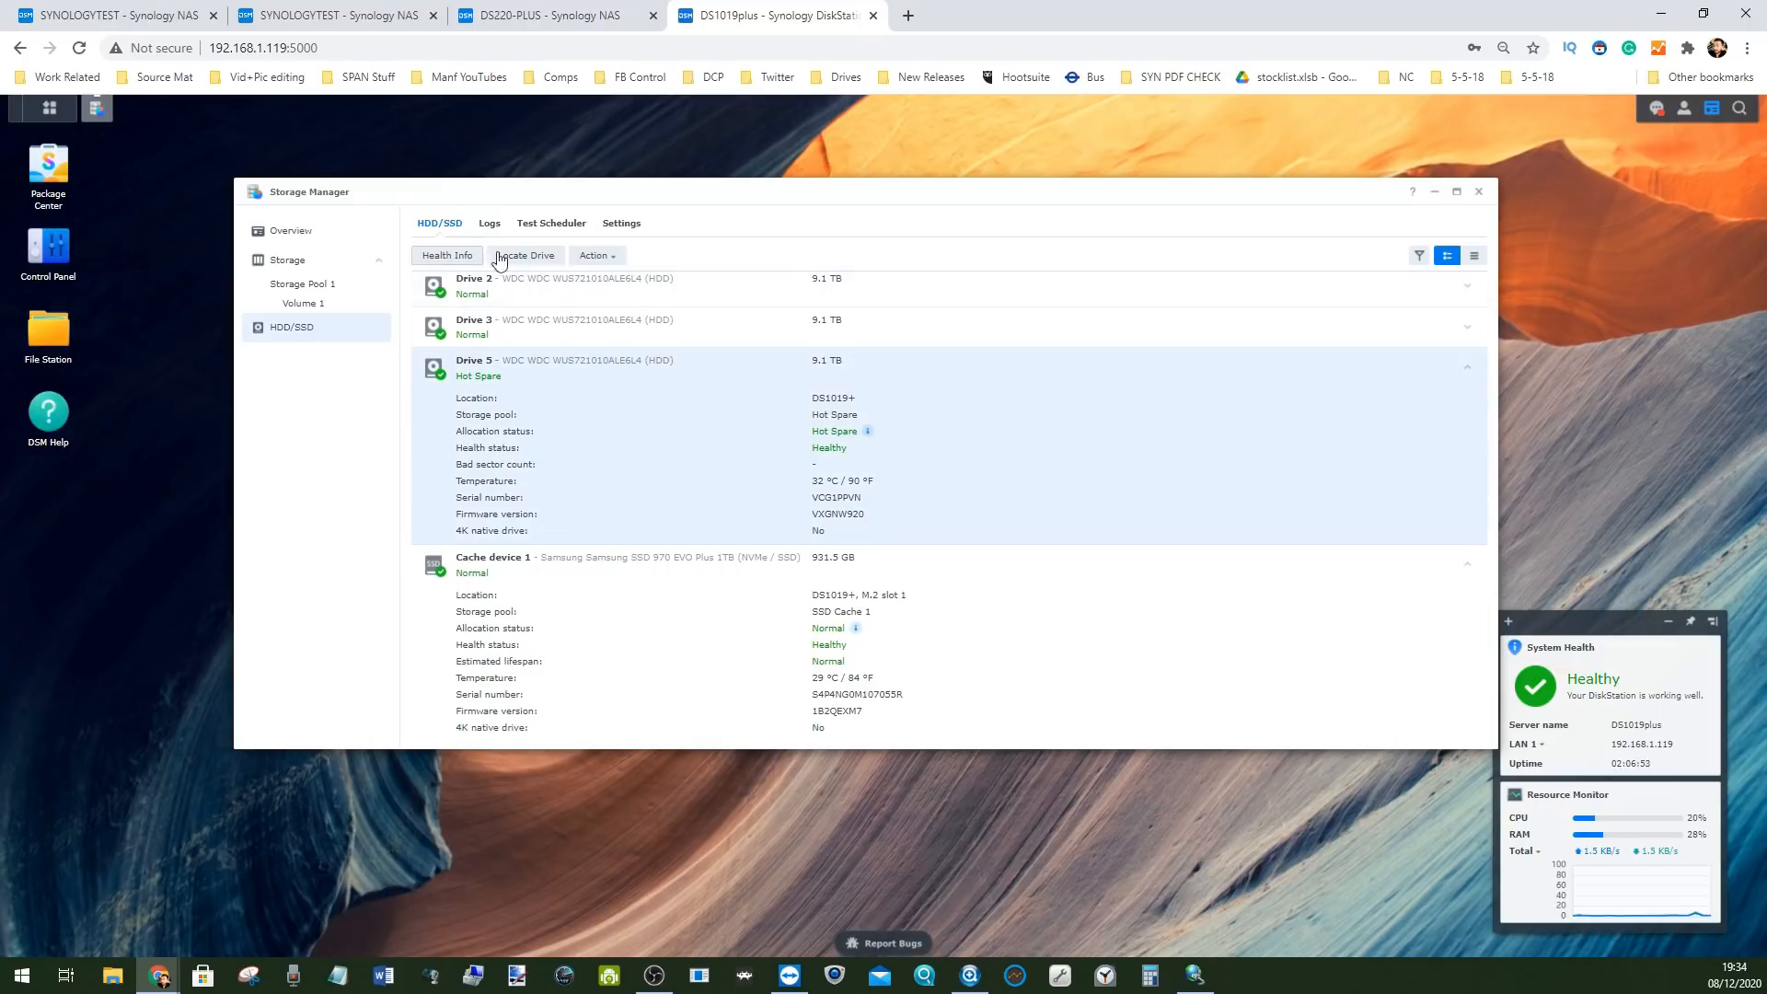
{"action": "left_click", "coordinate": [600, 255]}
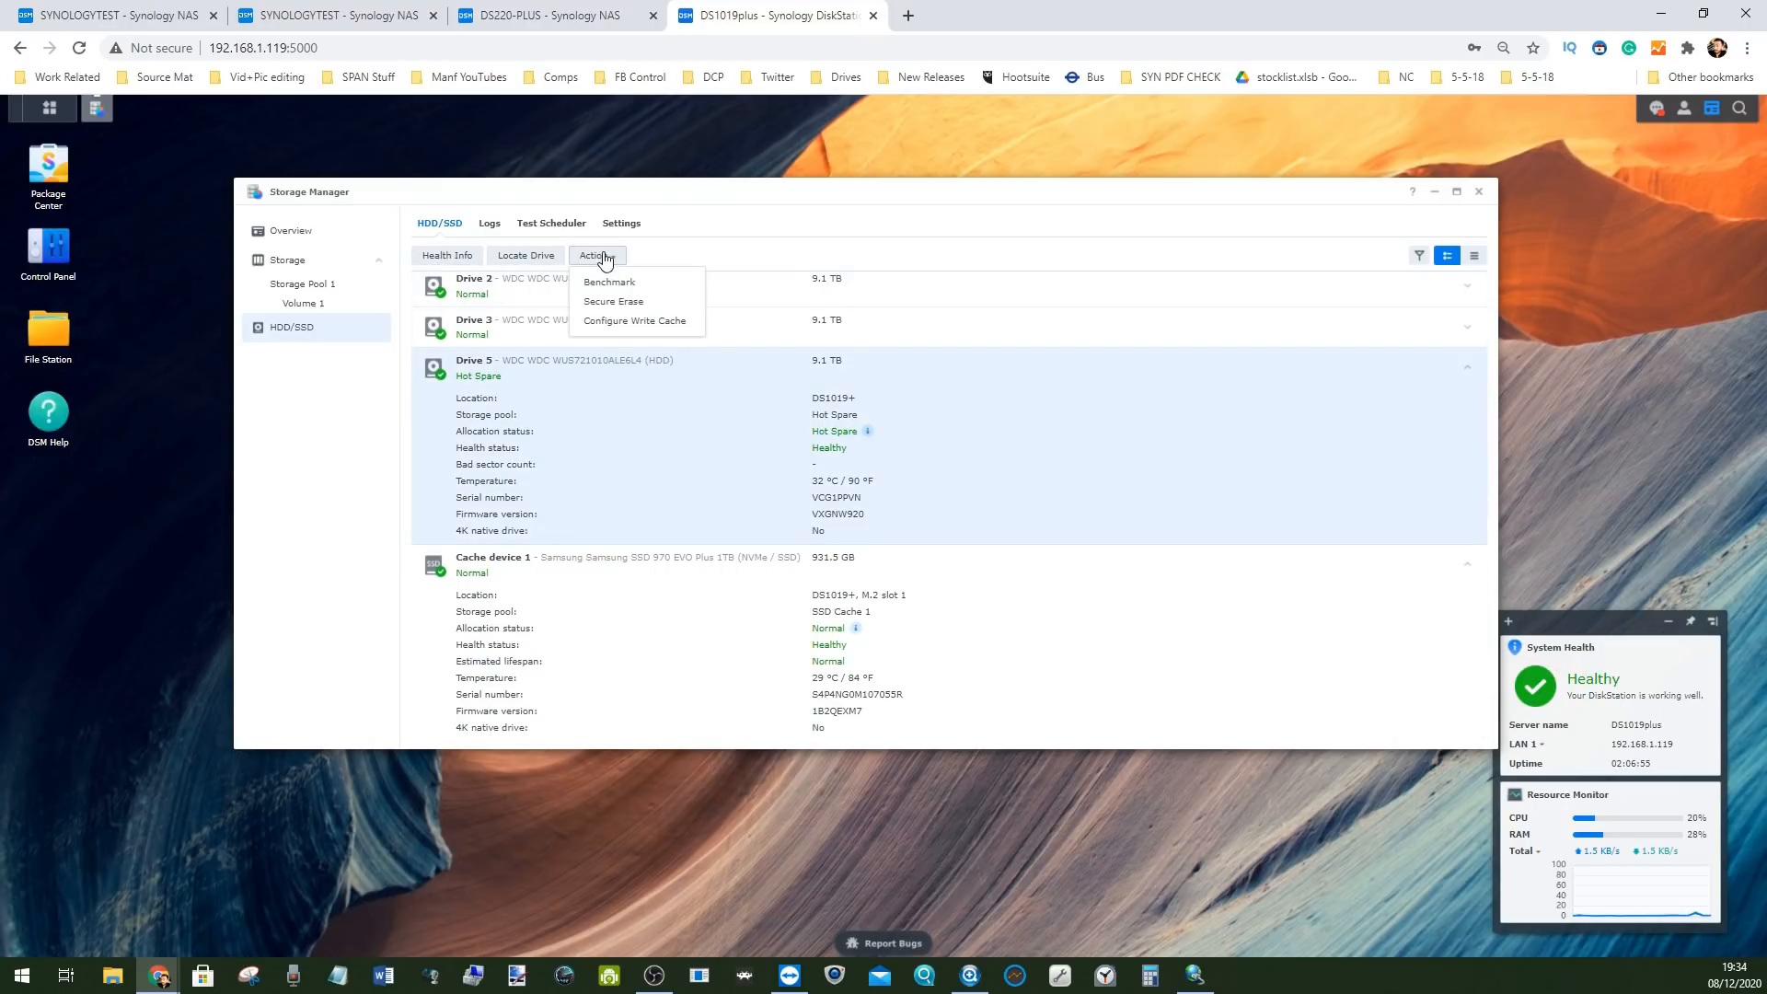
{"action": "left_click", "coordinate": [616, 406]}
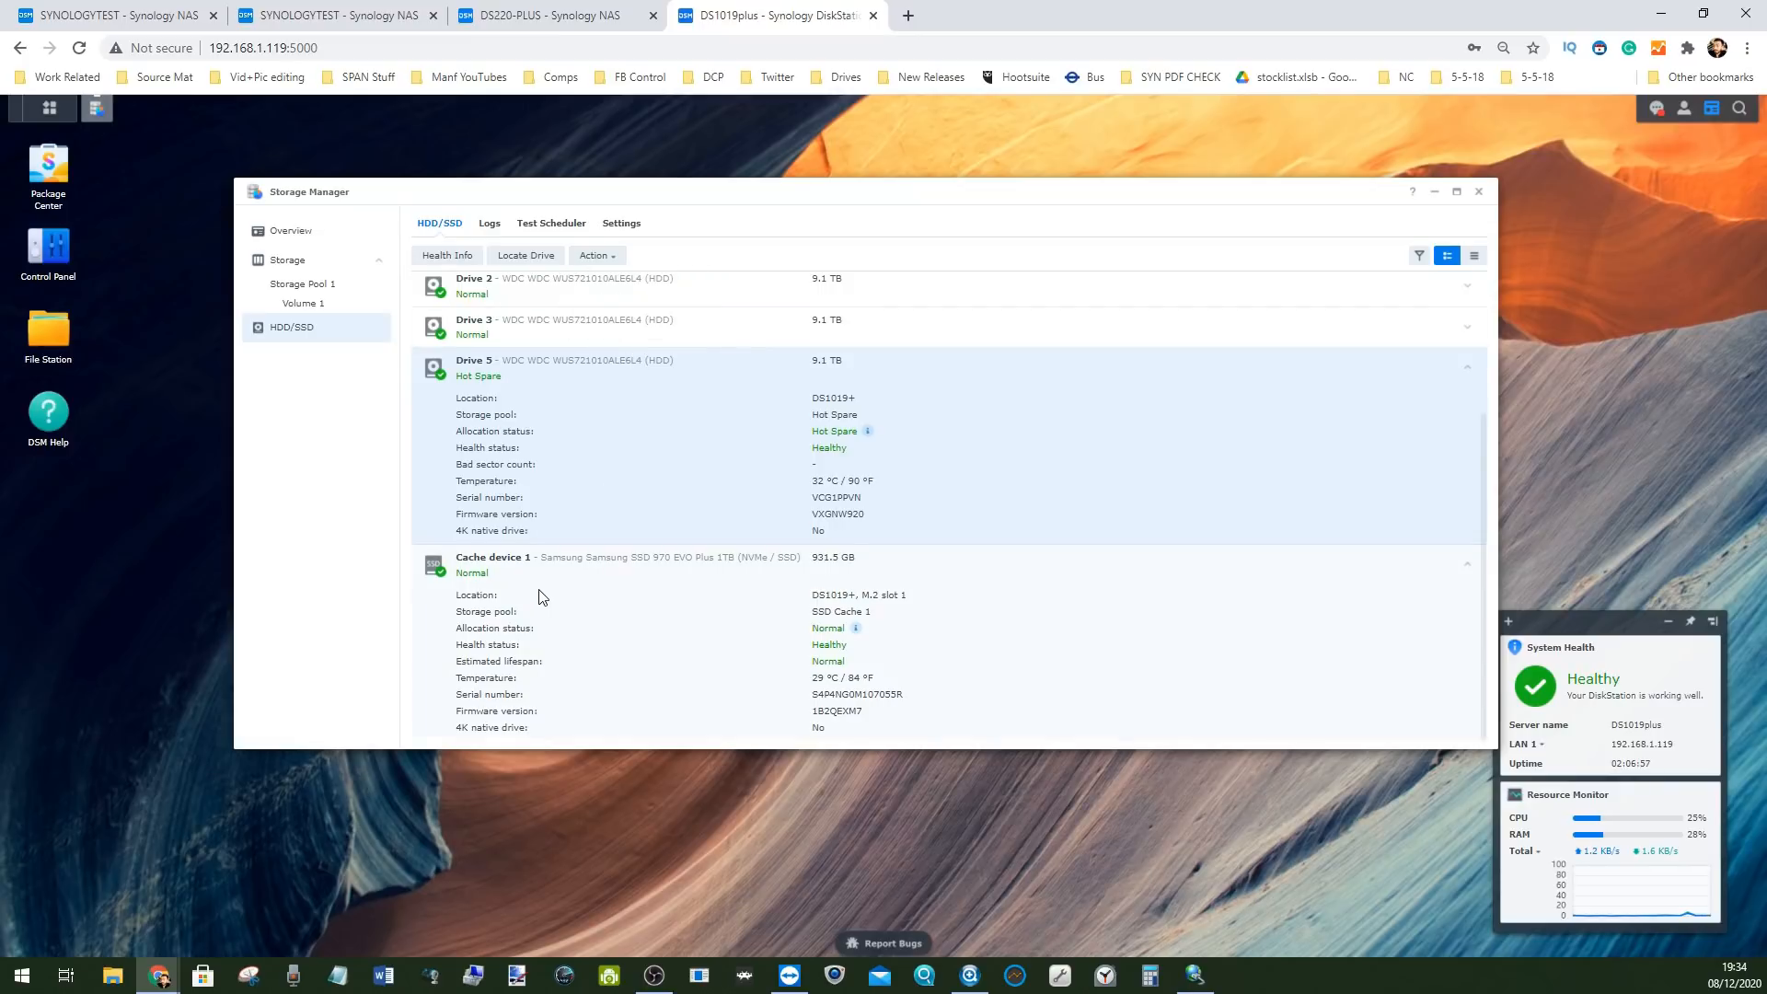
Open Configure Write Cache for Cache device 1
{"action": "left_click", "coordinate": [543, 596]}
{"action": "left_click", "coordinate": [623, 223]}
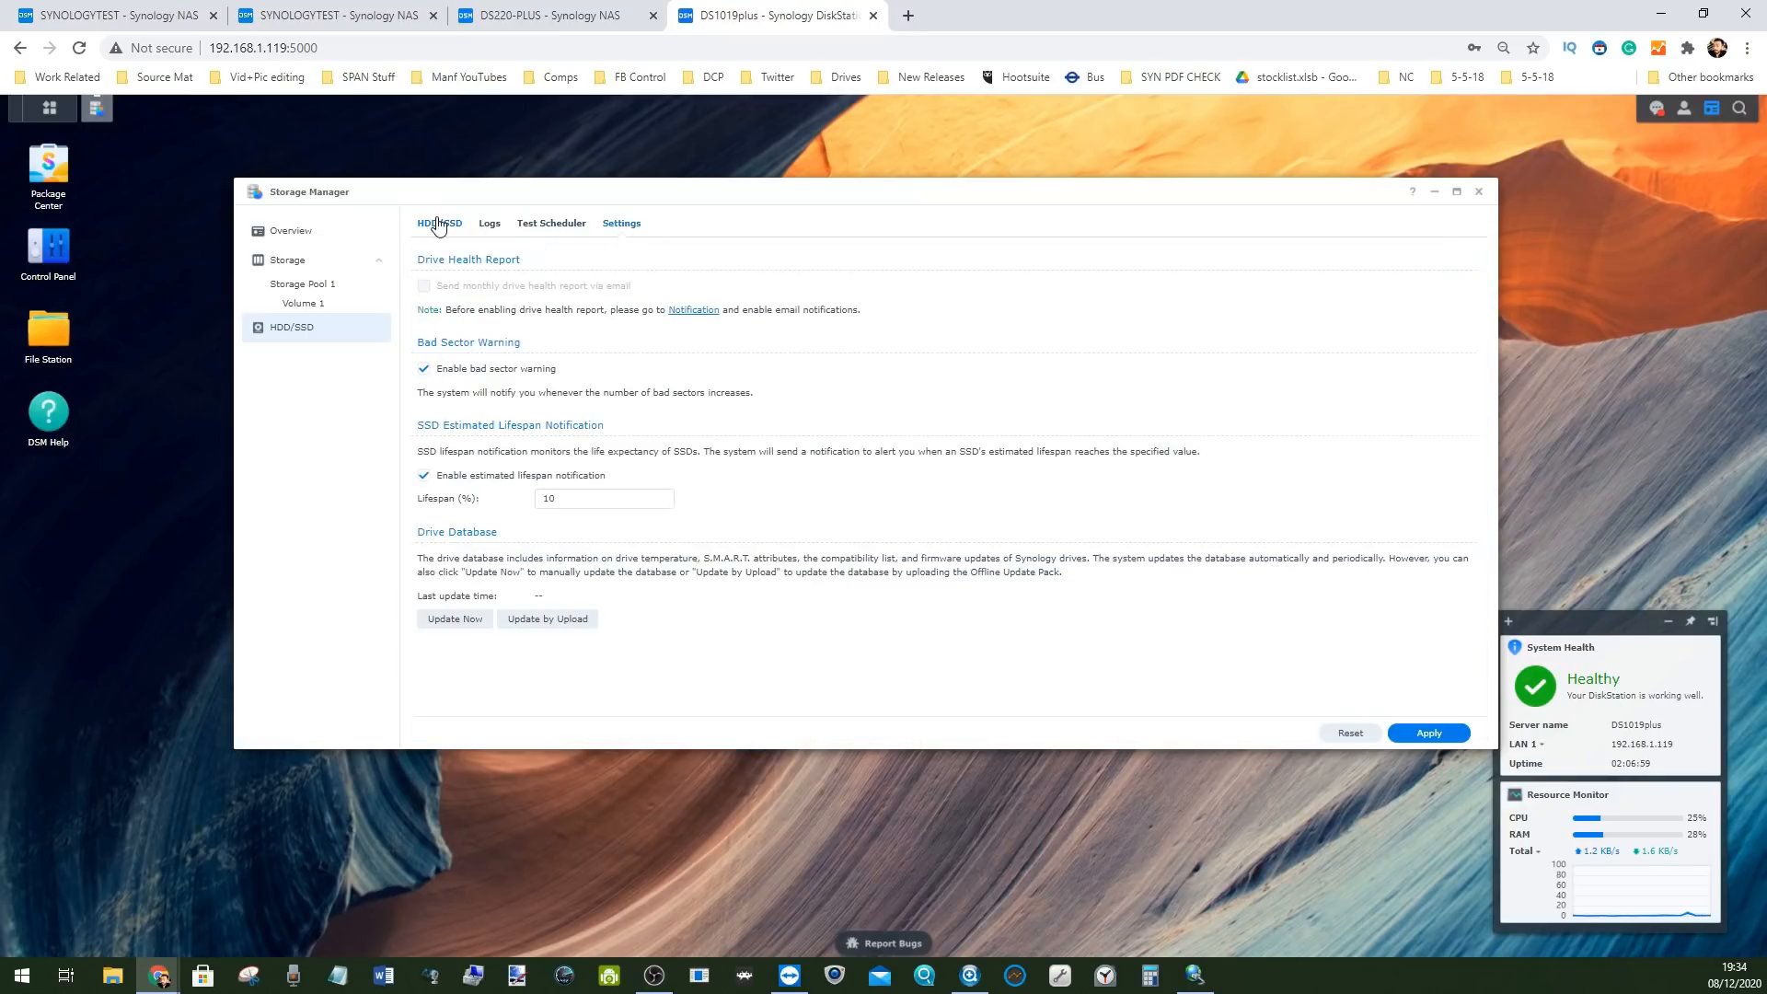
{"action": "left_click", "coordinate": [438, 223]}
{"action": "left_click", "coordinate": [520, 256]}
{"action": "left_click", "coordinate": [554, 341]}
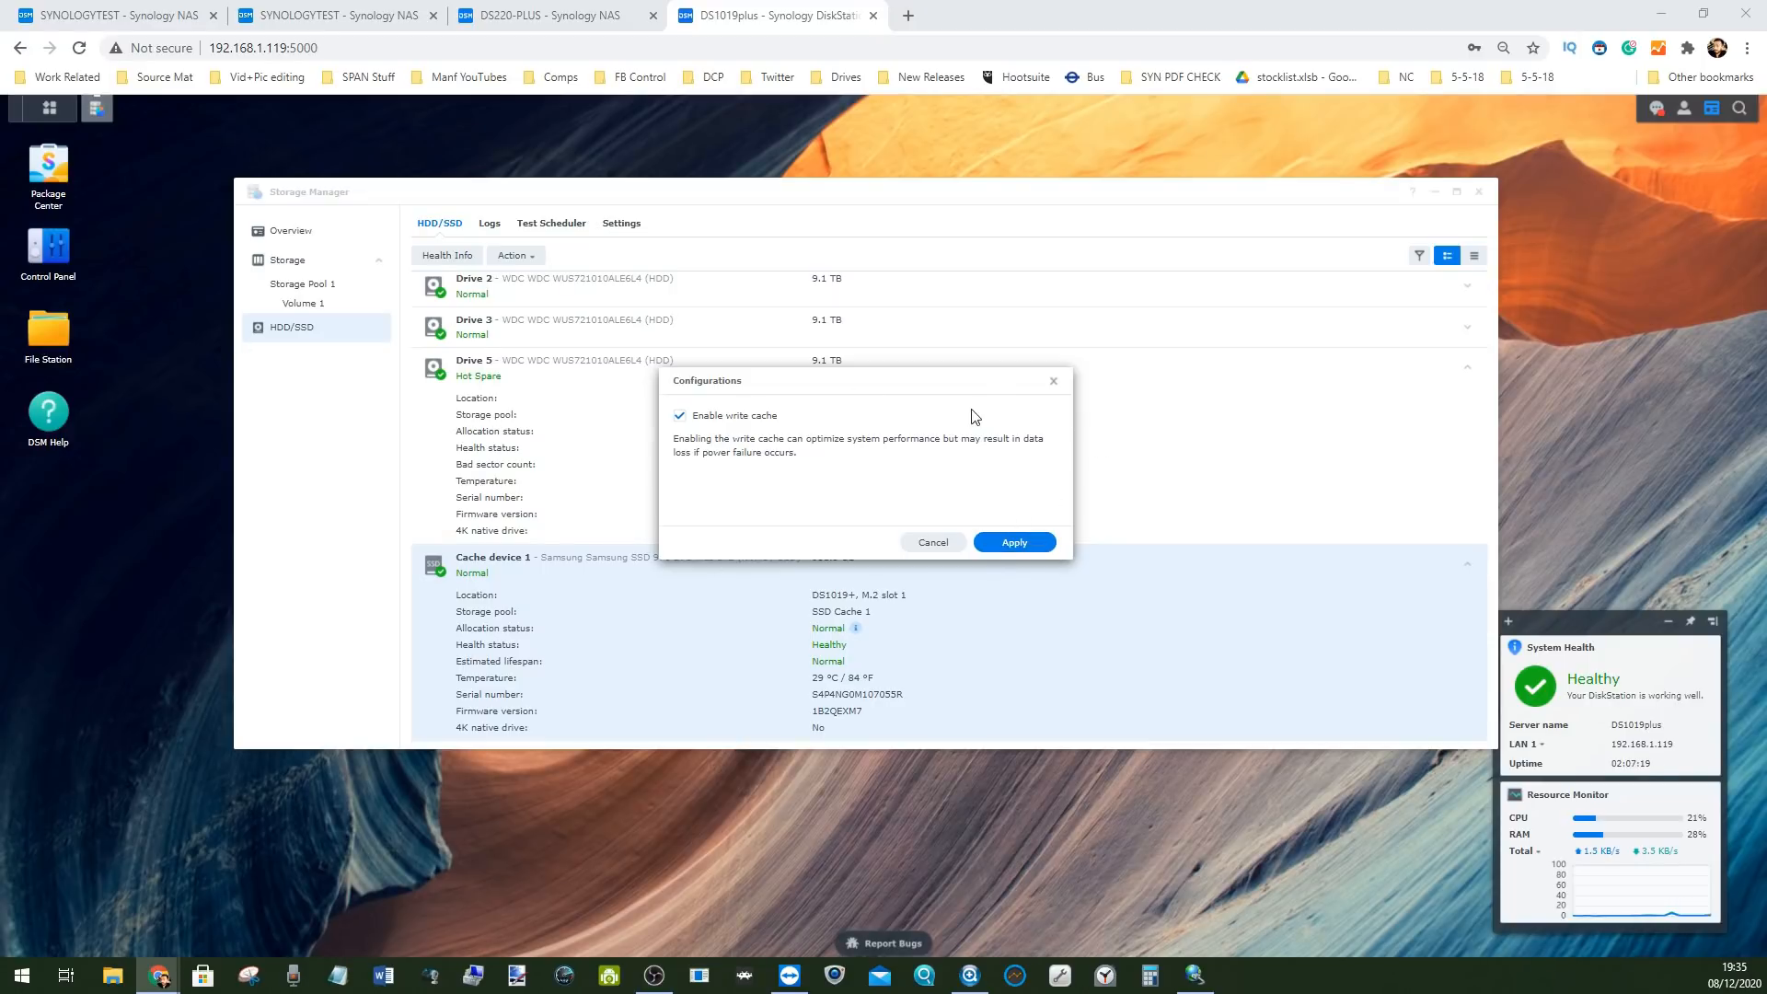
Close the write cache dialog unchanged and view the Test Scheduler and Settings tabs
{"action": "left_click", "coordinate": [1053, 387]}
{"action": "scroll", "coordinate": [560, 501], "scroll_direction": "up", "scroll_amount": 5}
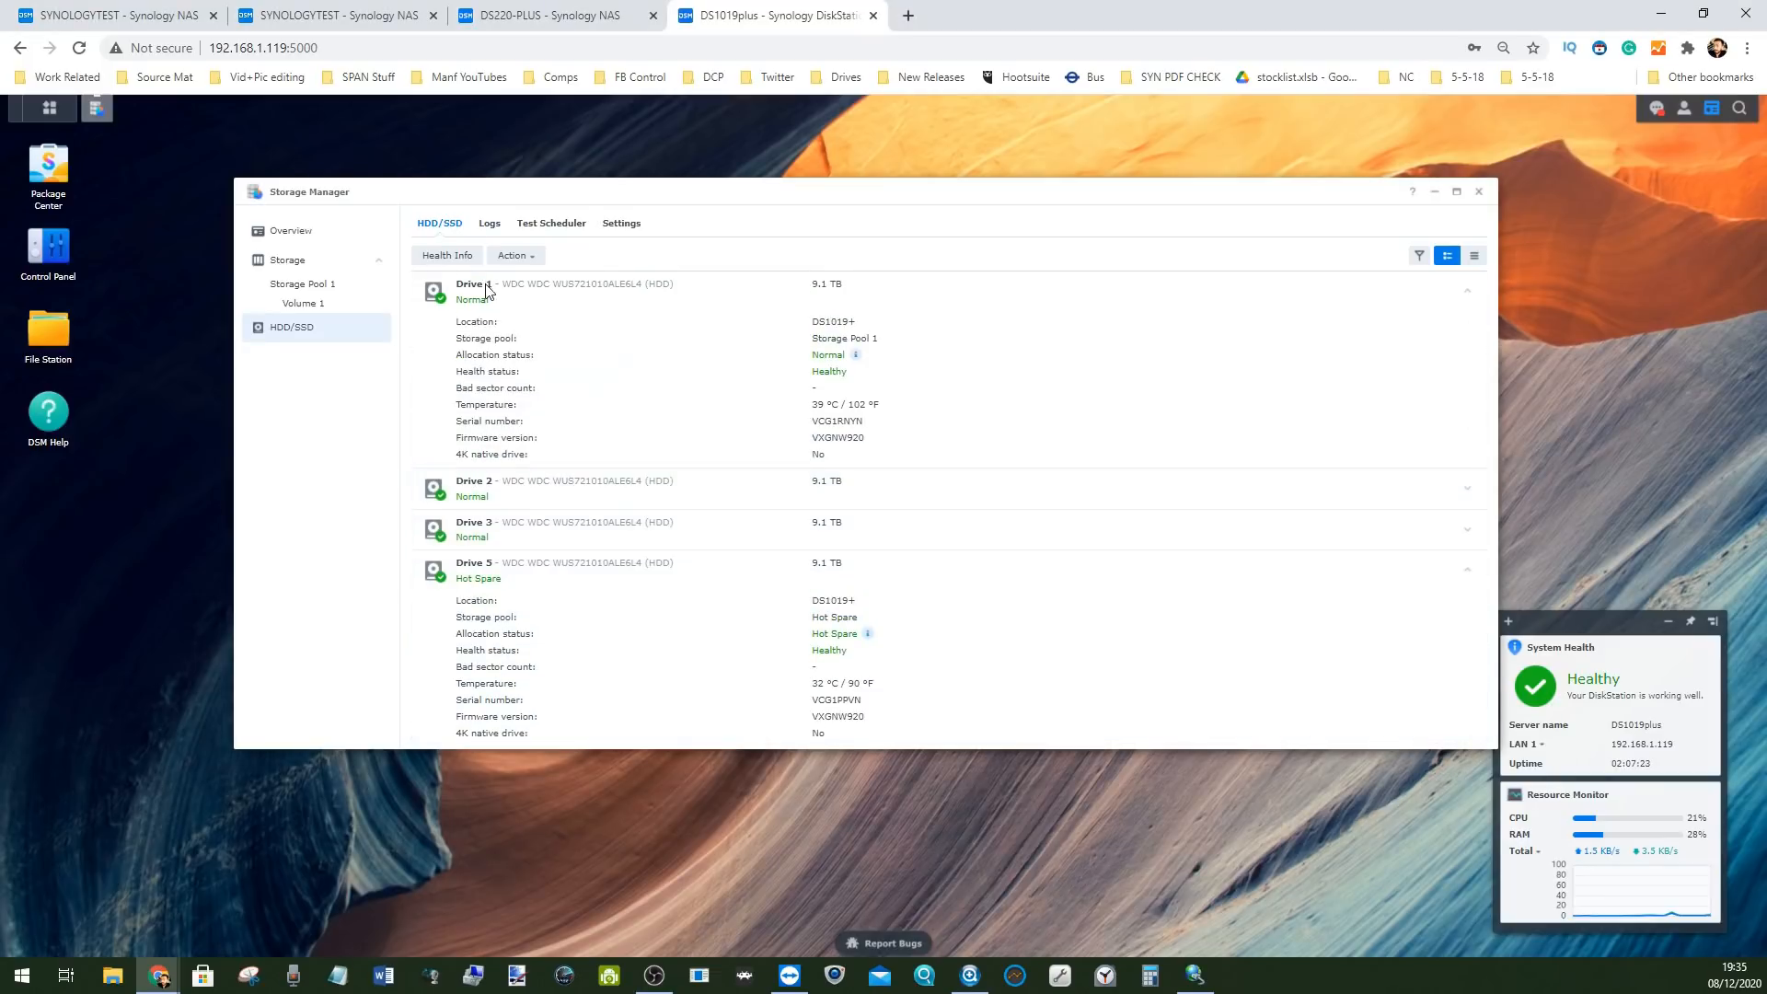
{"action": "left_click", "coordinate": [532, 225]}
{"action": "left_click", "coordinate": [631, 227]}
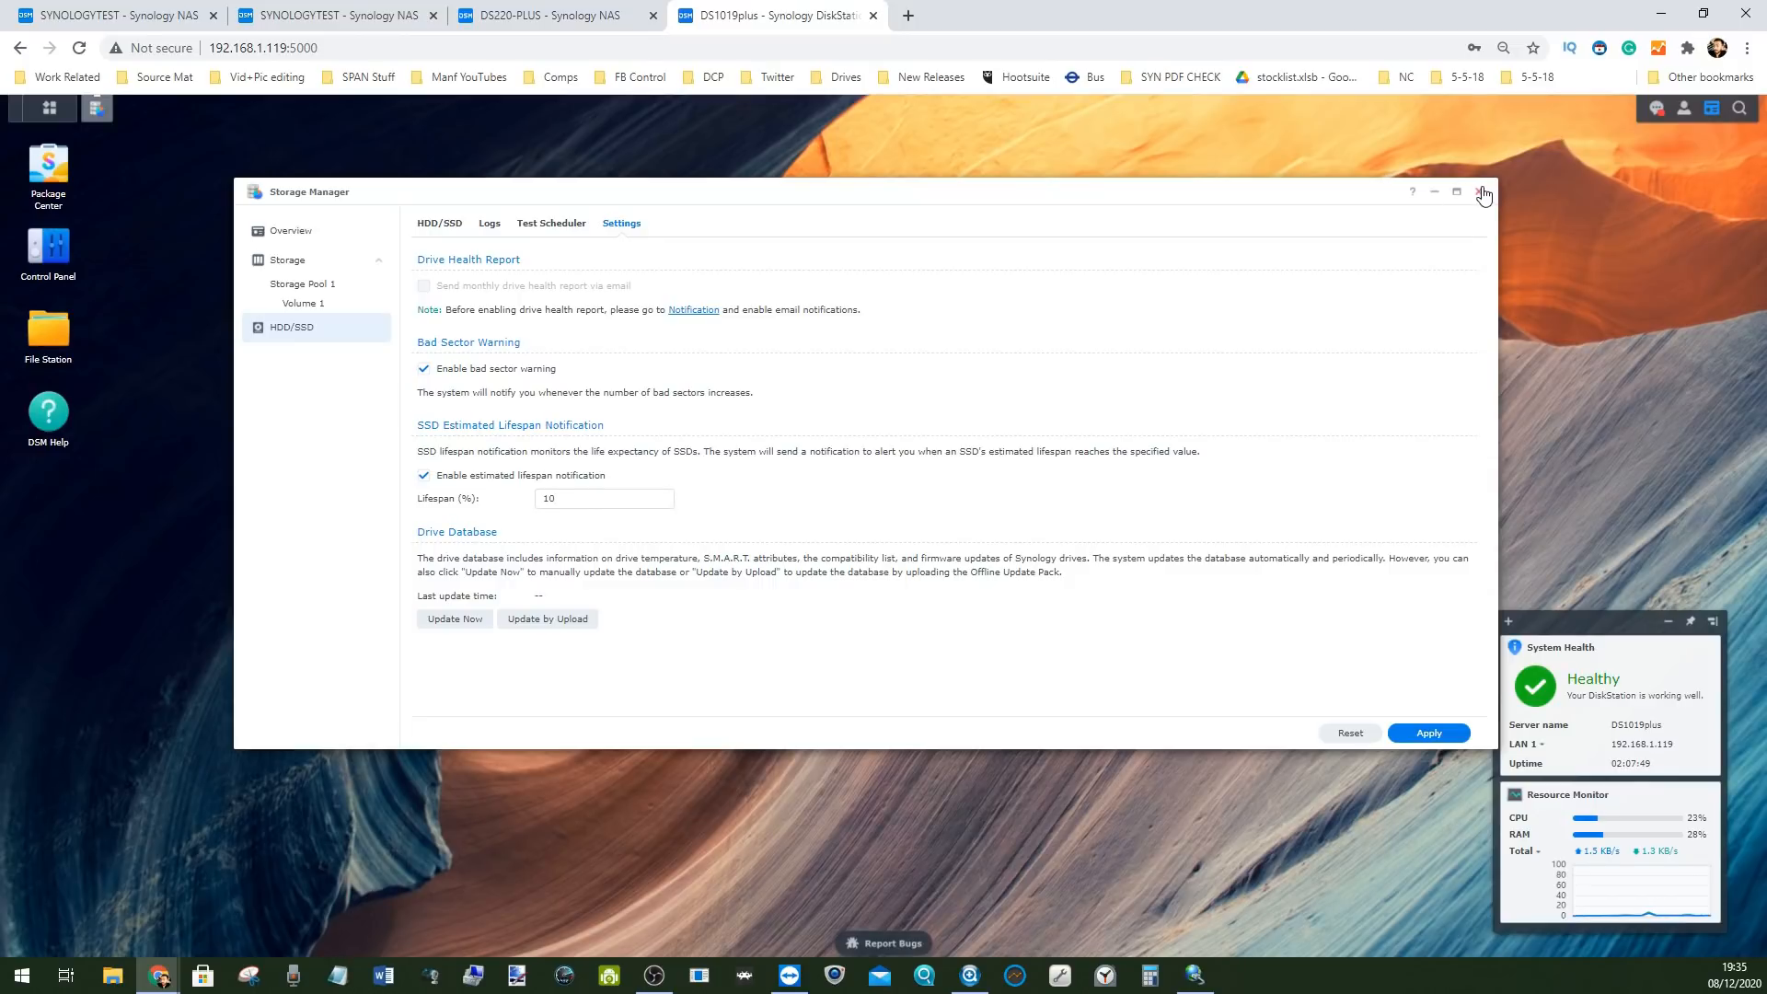
Check Storage Pool 1's hot spare assignment and full details, then close Storage Manager
{"action": "left_click", "coordinate": [296, 284]}
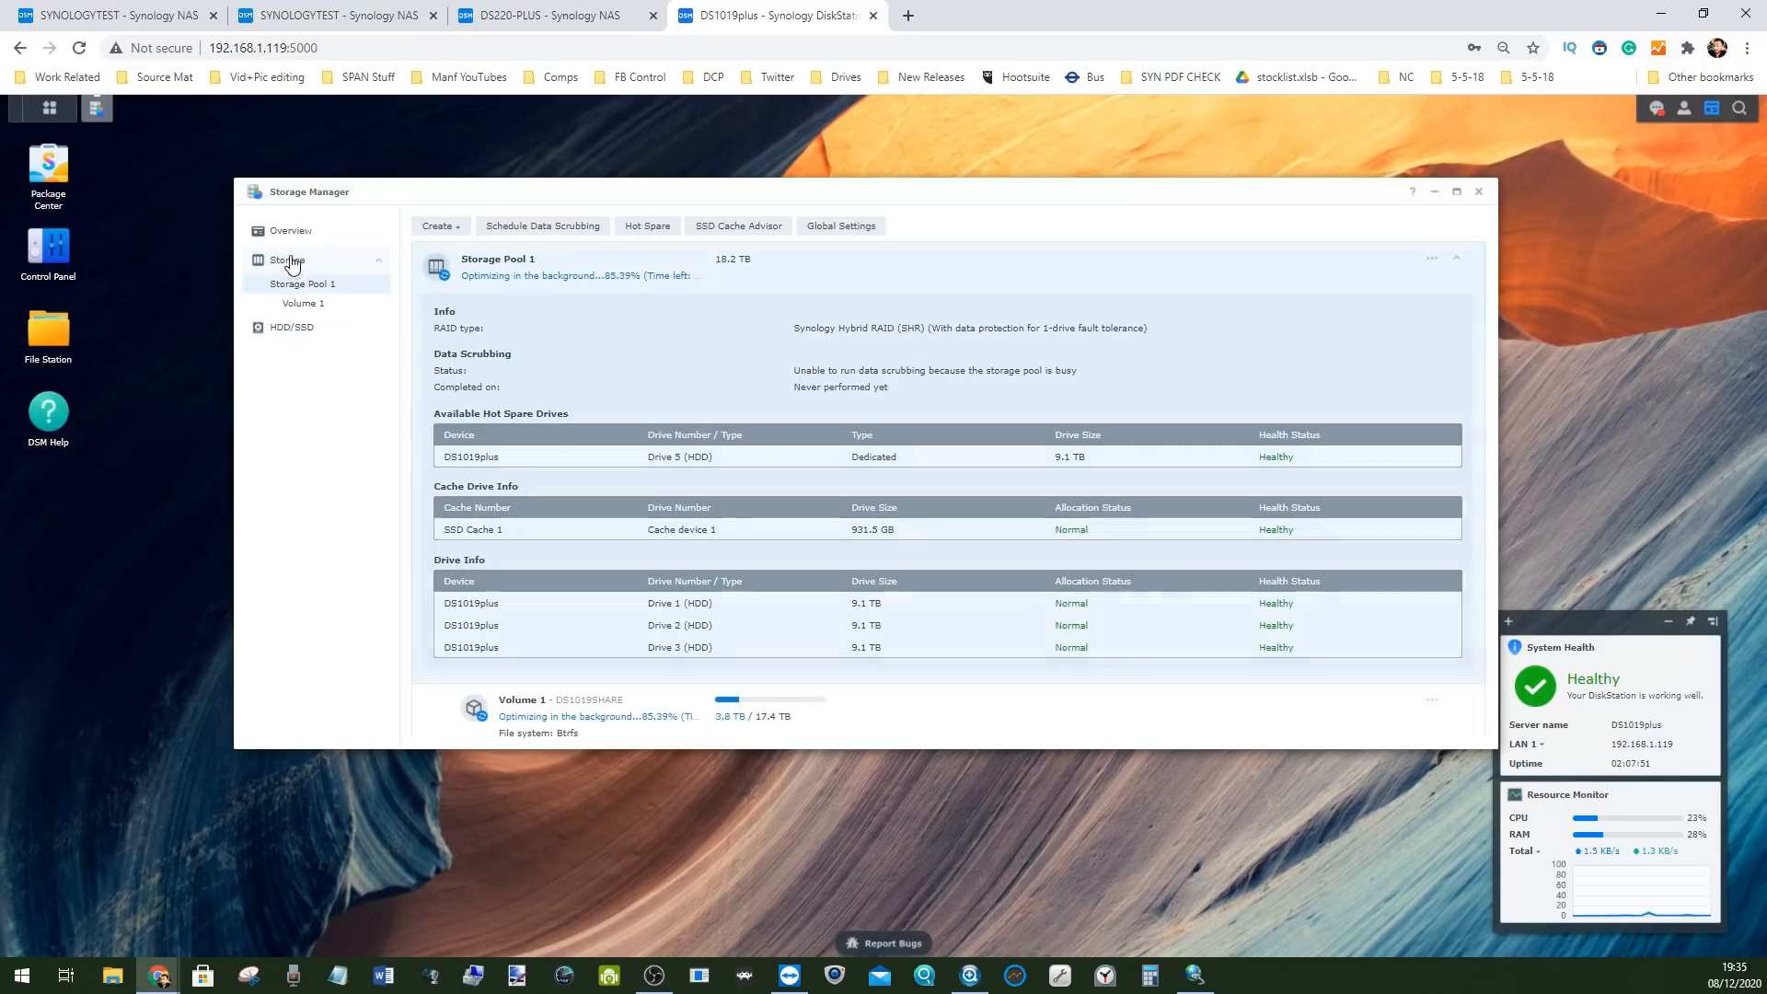
{"action": "left_click", "coordinate": [648, 226]}
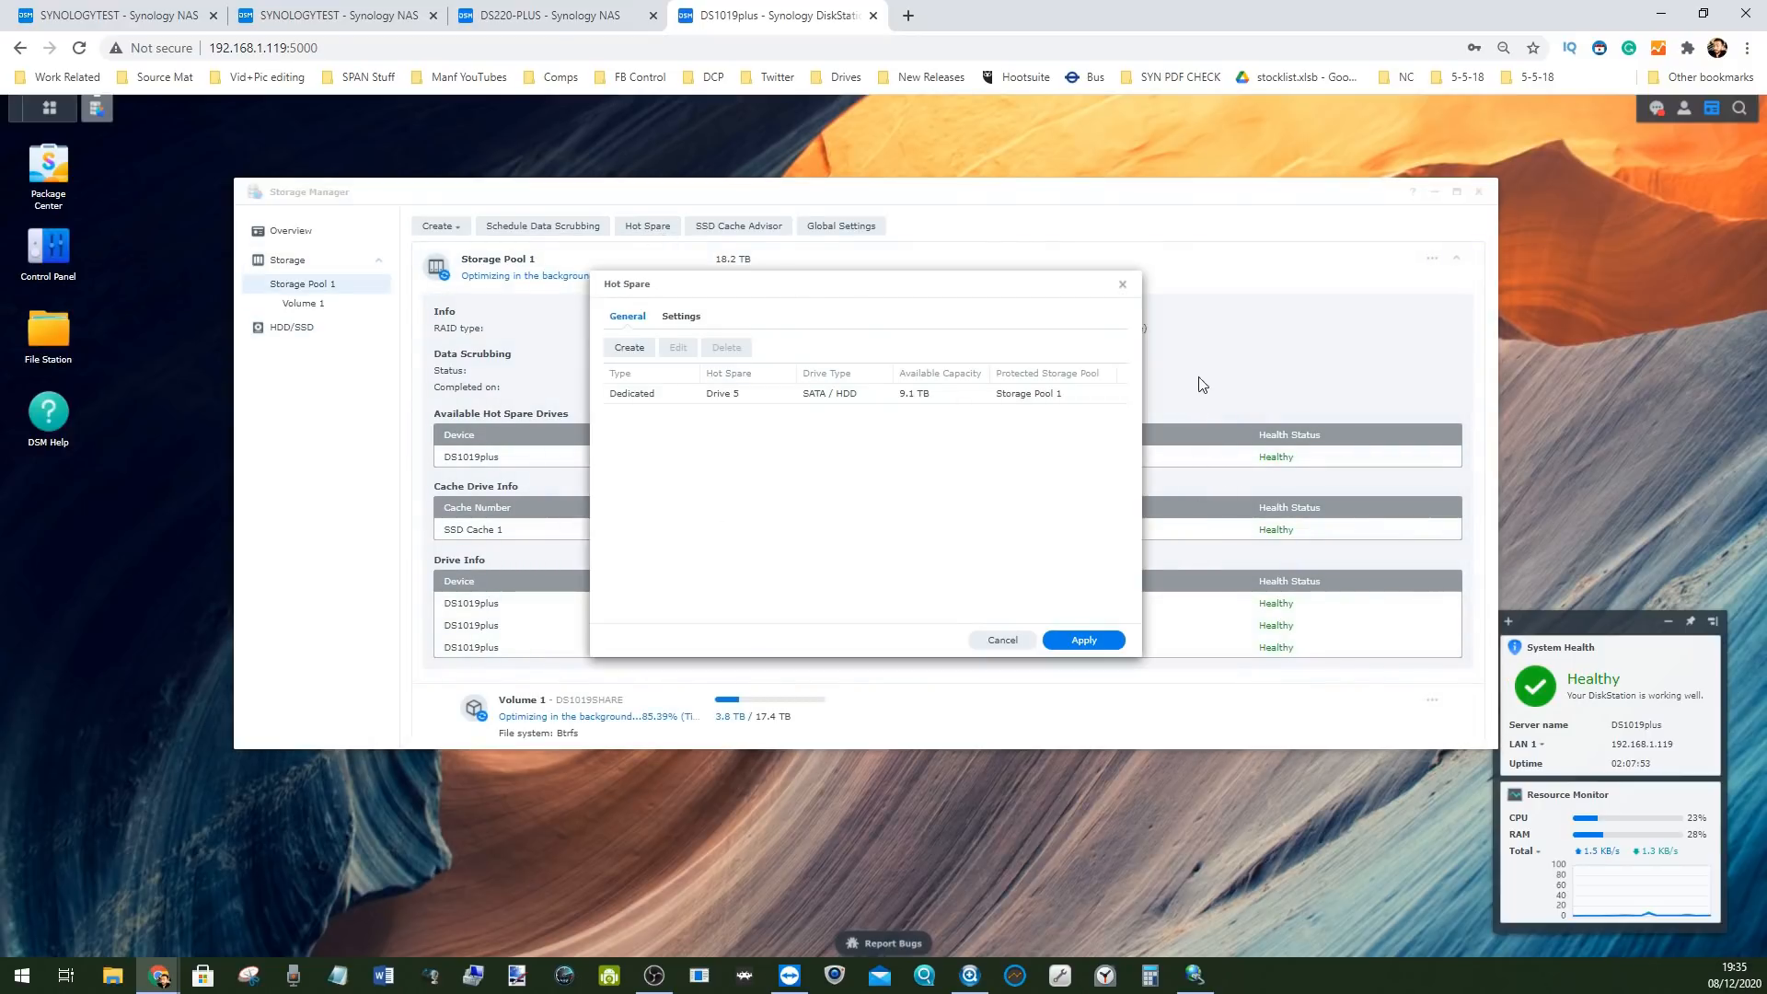
{"action": "left_click", "coordinate": [1123, 287]}
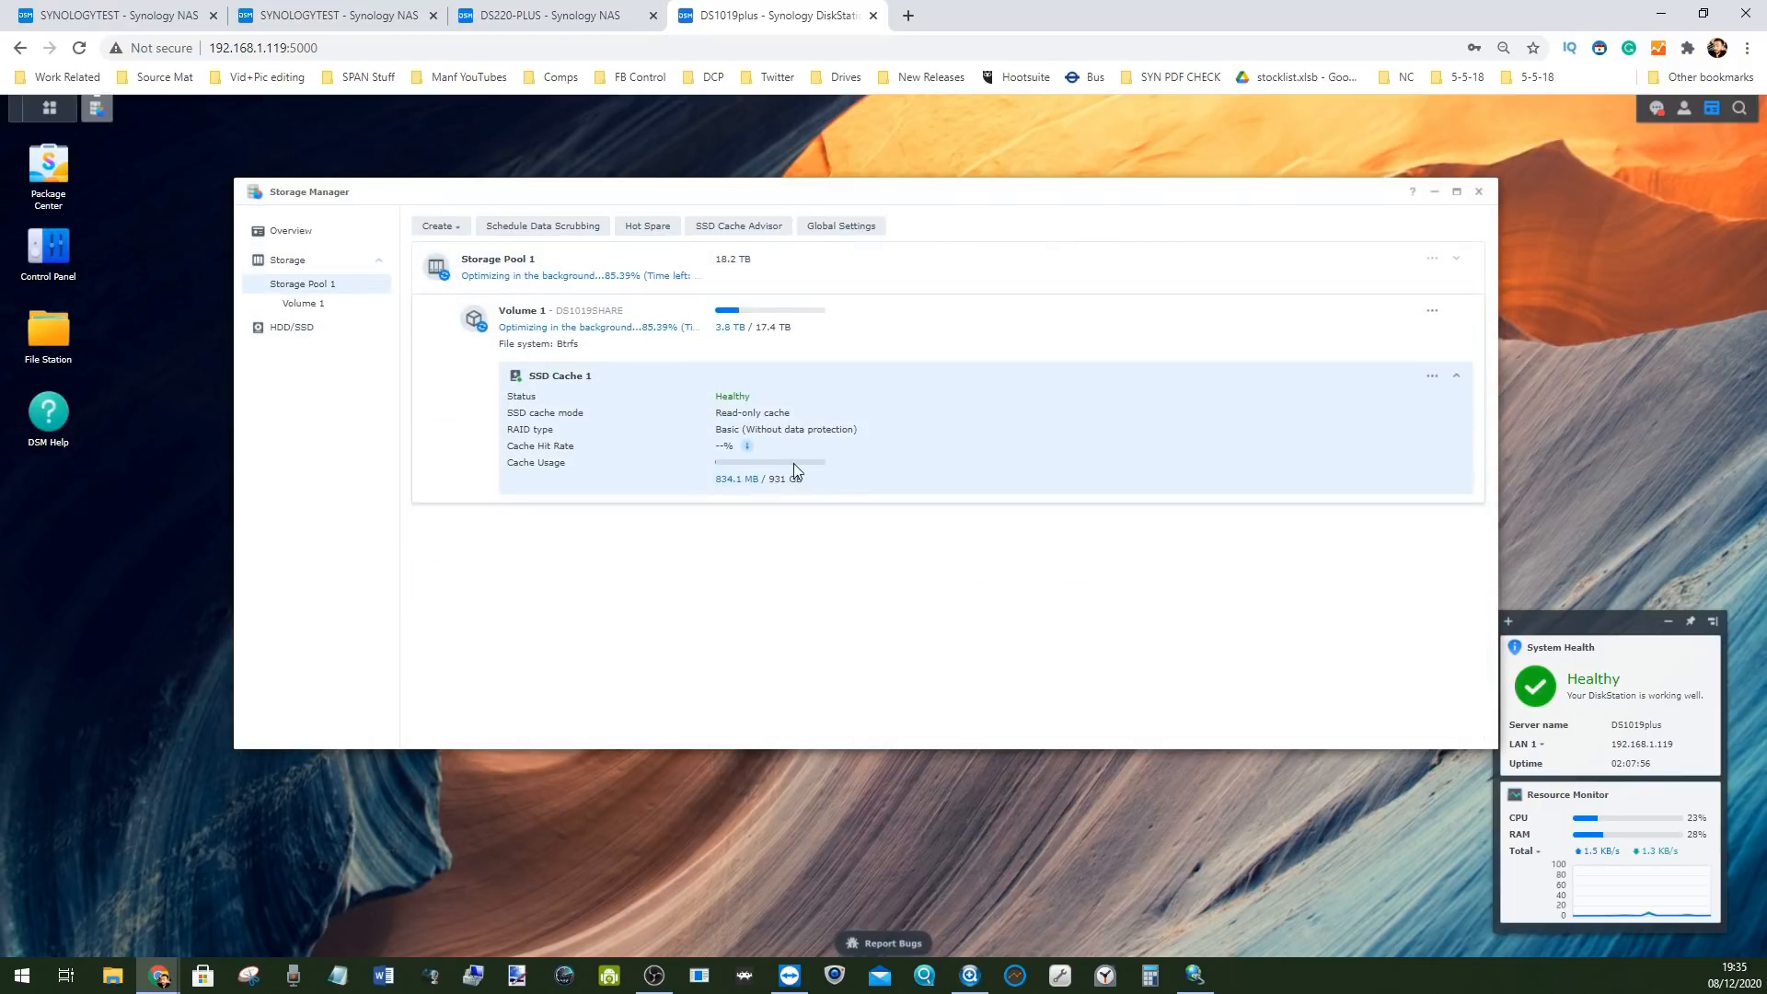
{"action": "left_click", "coordinate": [644, 268]}
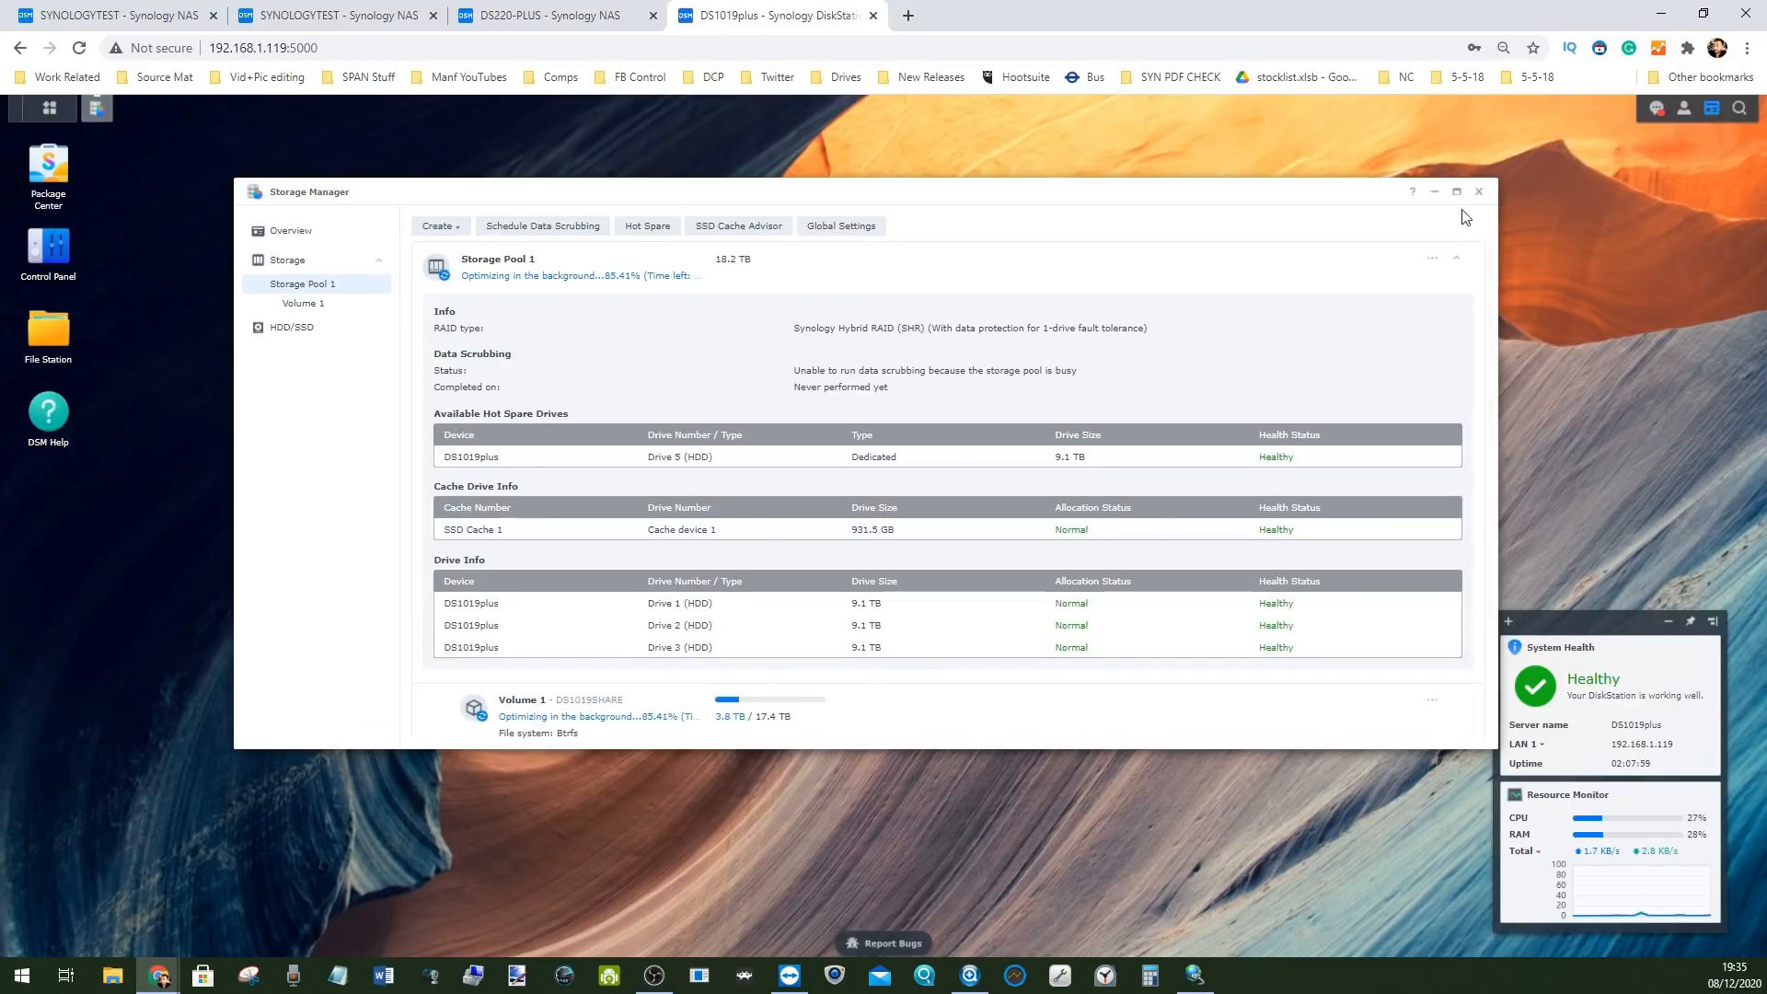
{"action": "left_click", "coordinate": [1478, 192]}
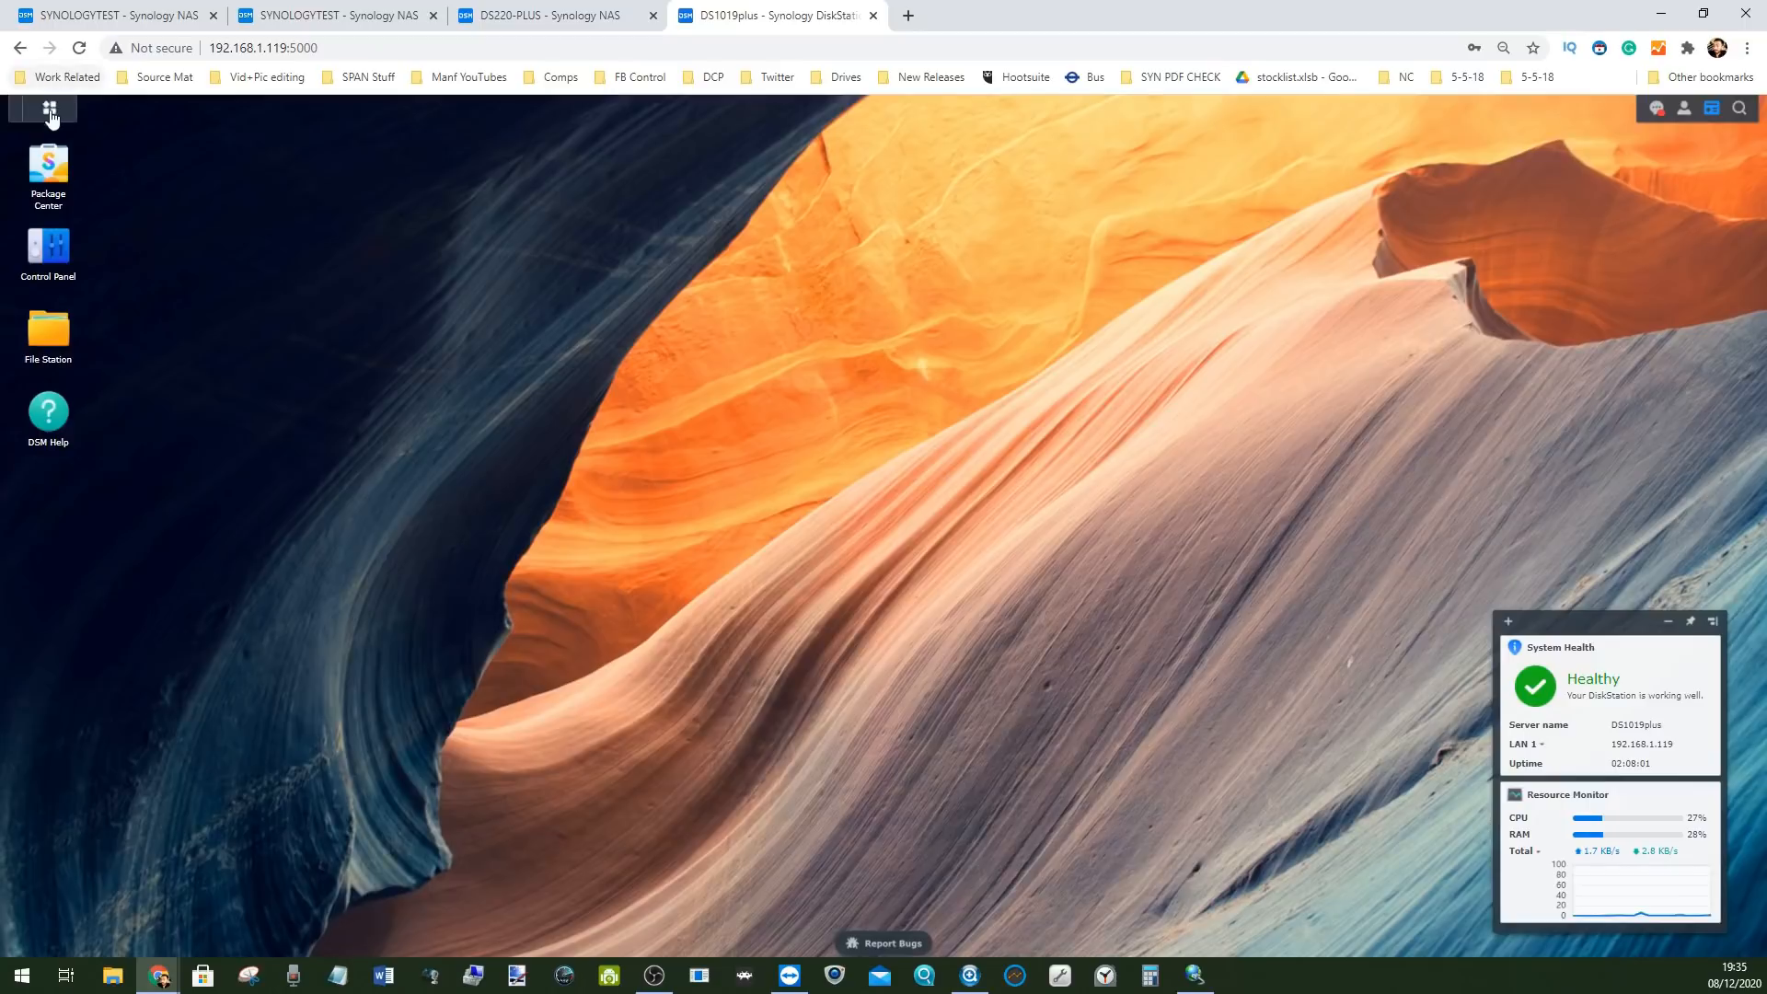
Launch SAN Manager, dismiss the Storage Console tip, and start a new LUN from the LUN list
{"action": "left_click", "coordinate": [51, 109]}
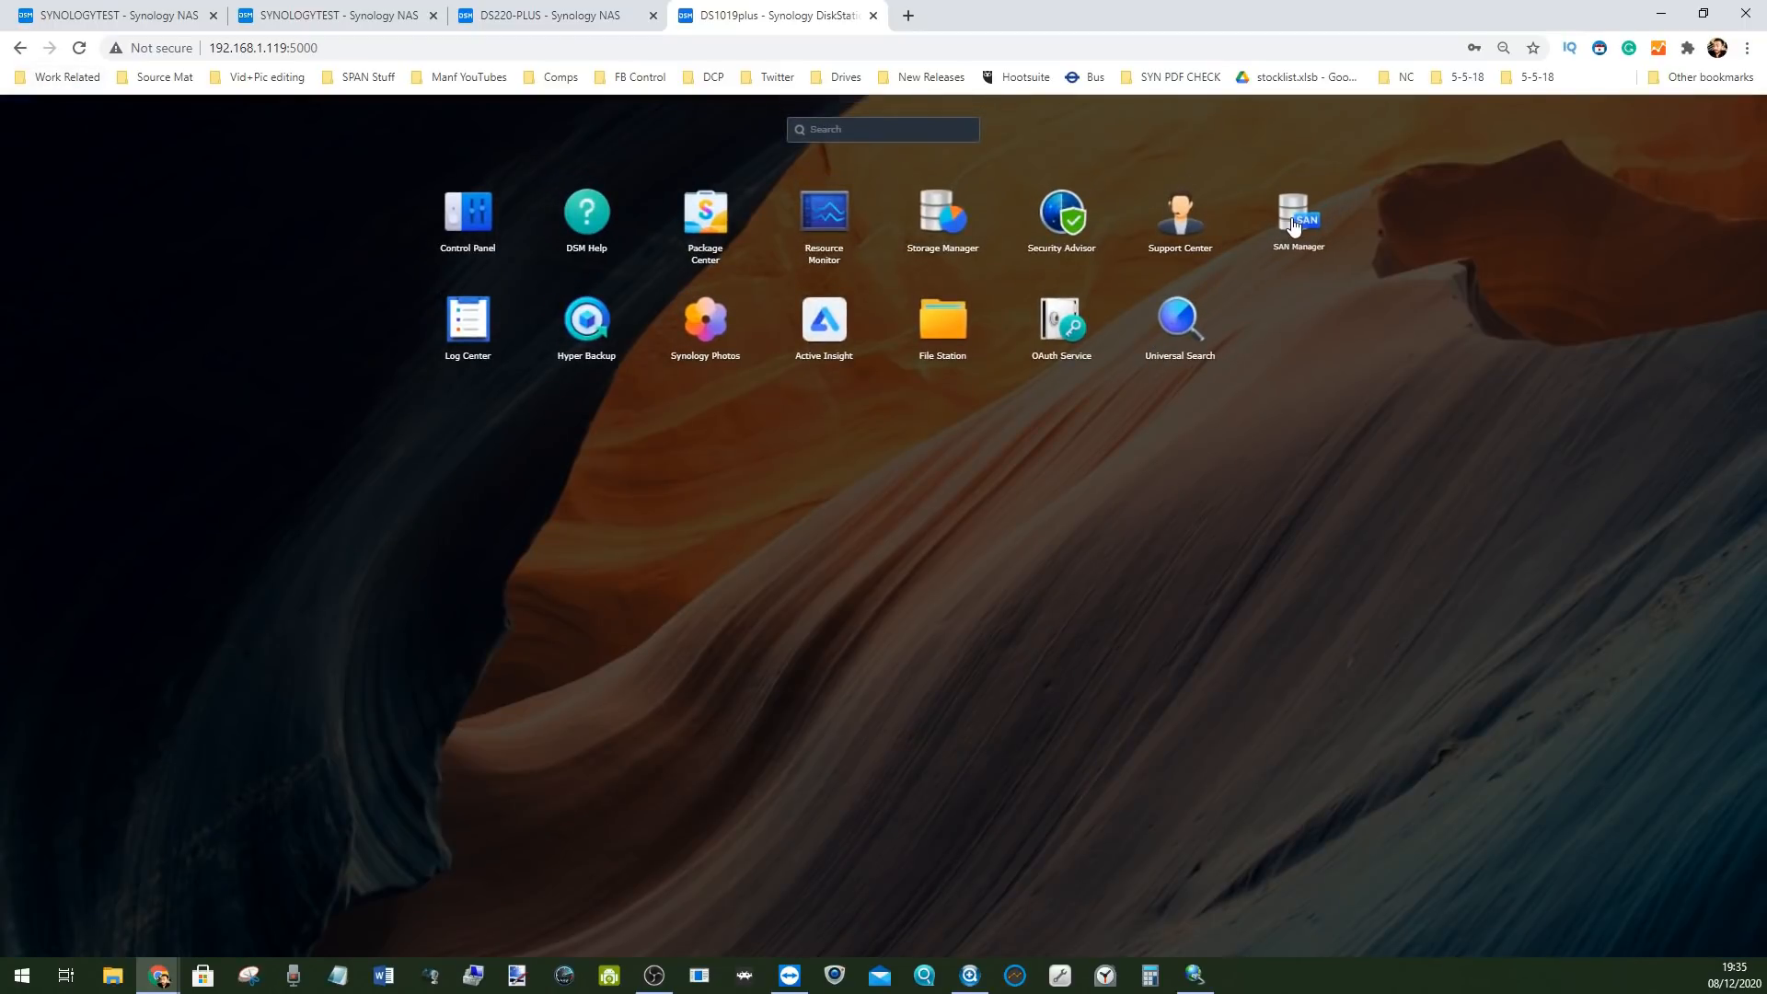
{"action": "left_click", "coordinate": [1307, 214]}
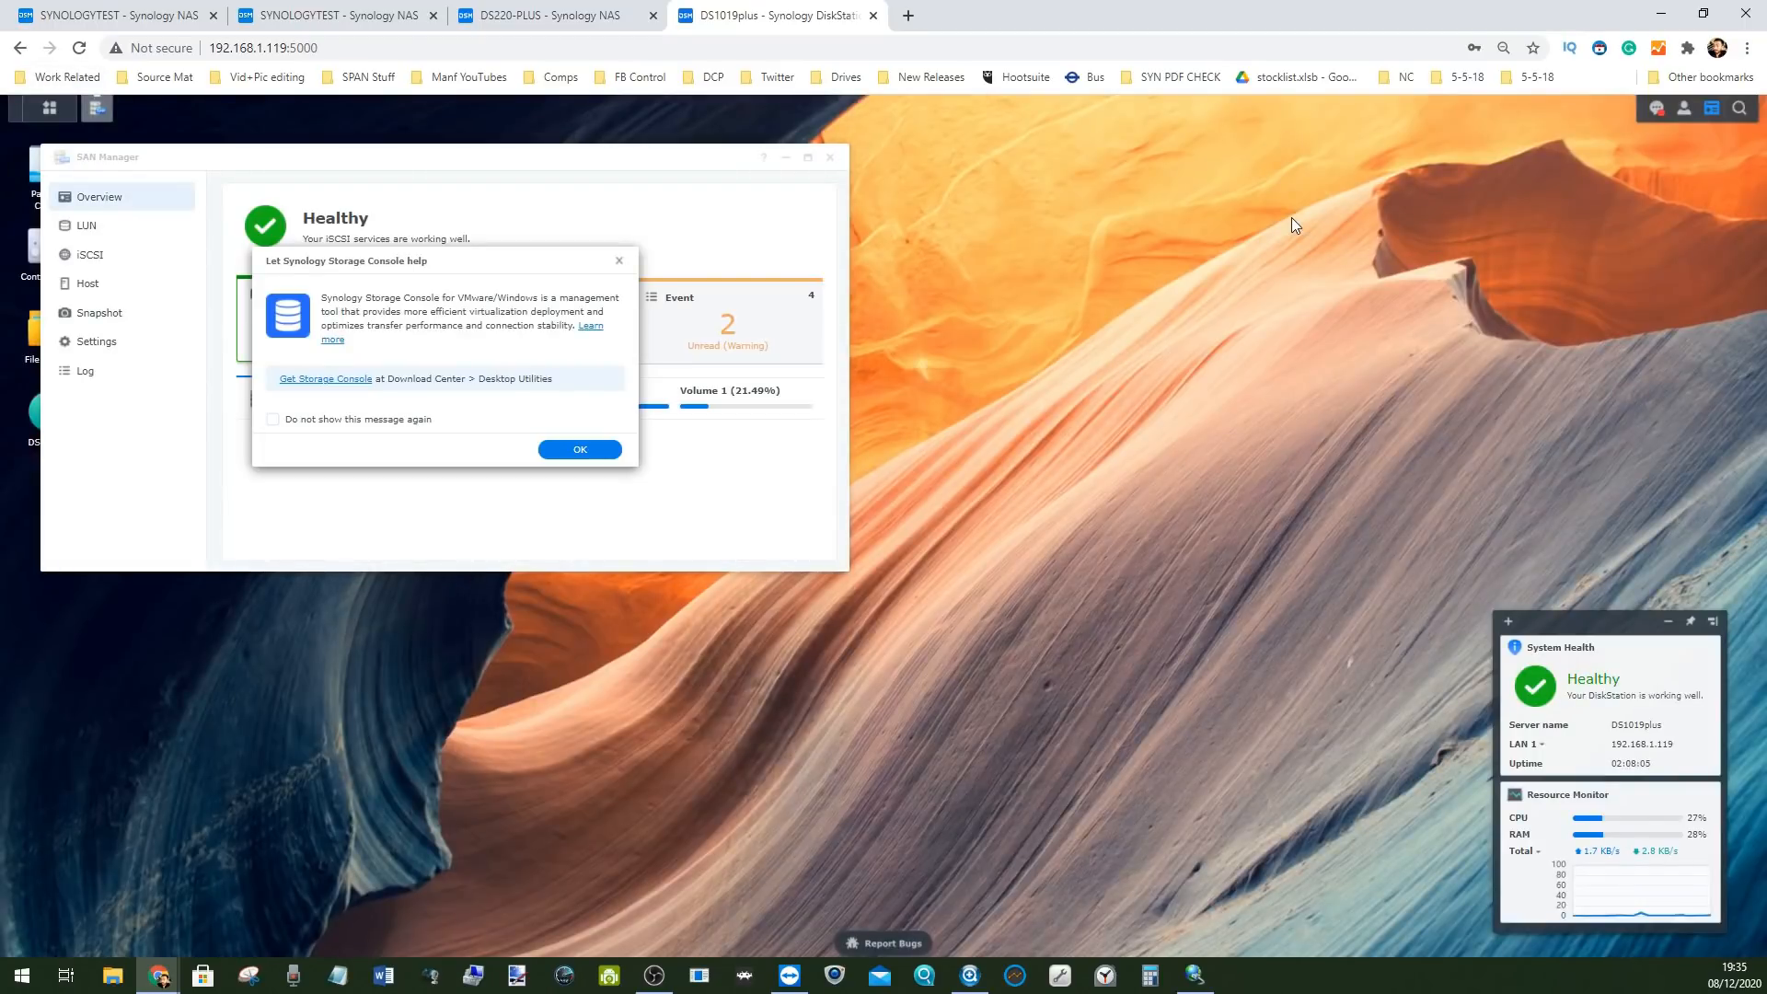
{"action": "left_click_drag", "start_coordinate": [433, 258], "coordinate": [761, 498]}
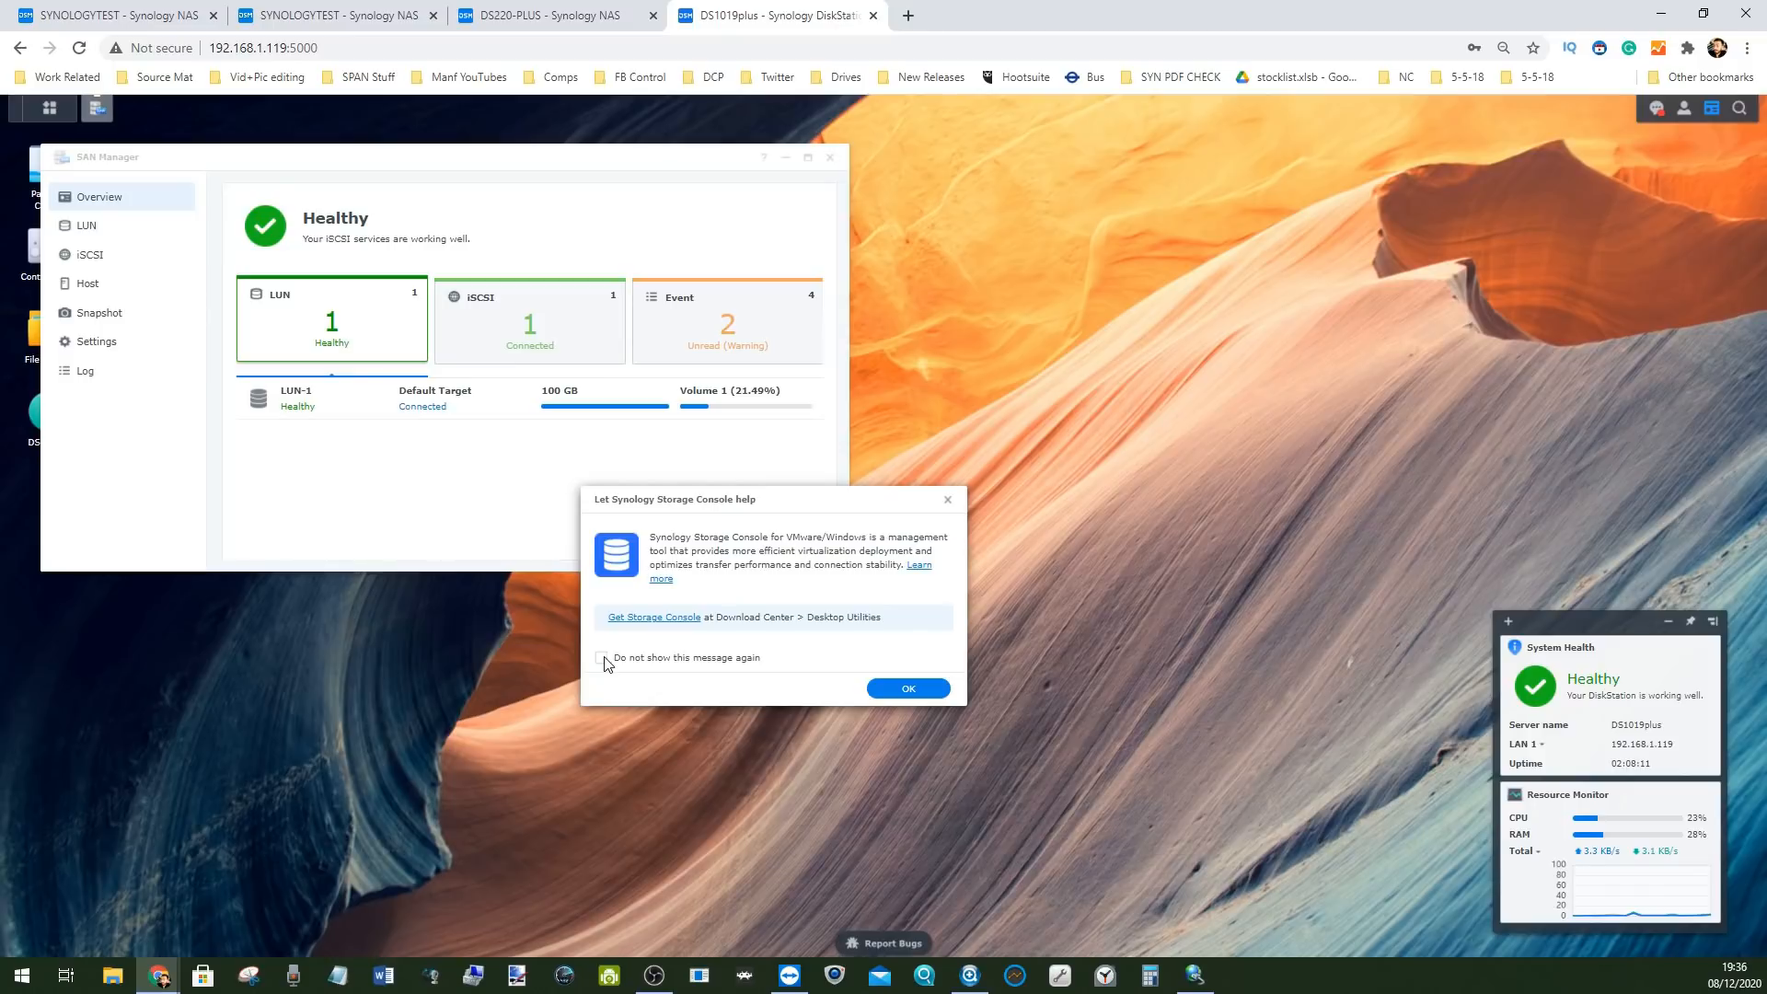
{"action": "left_click", "coordinate": [907, 690]}
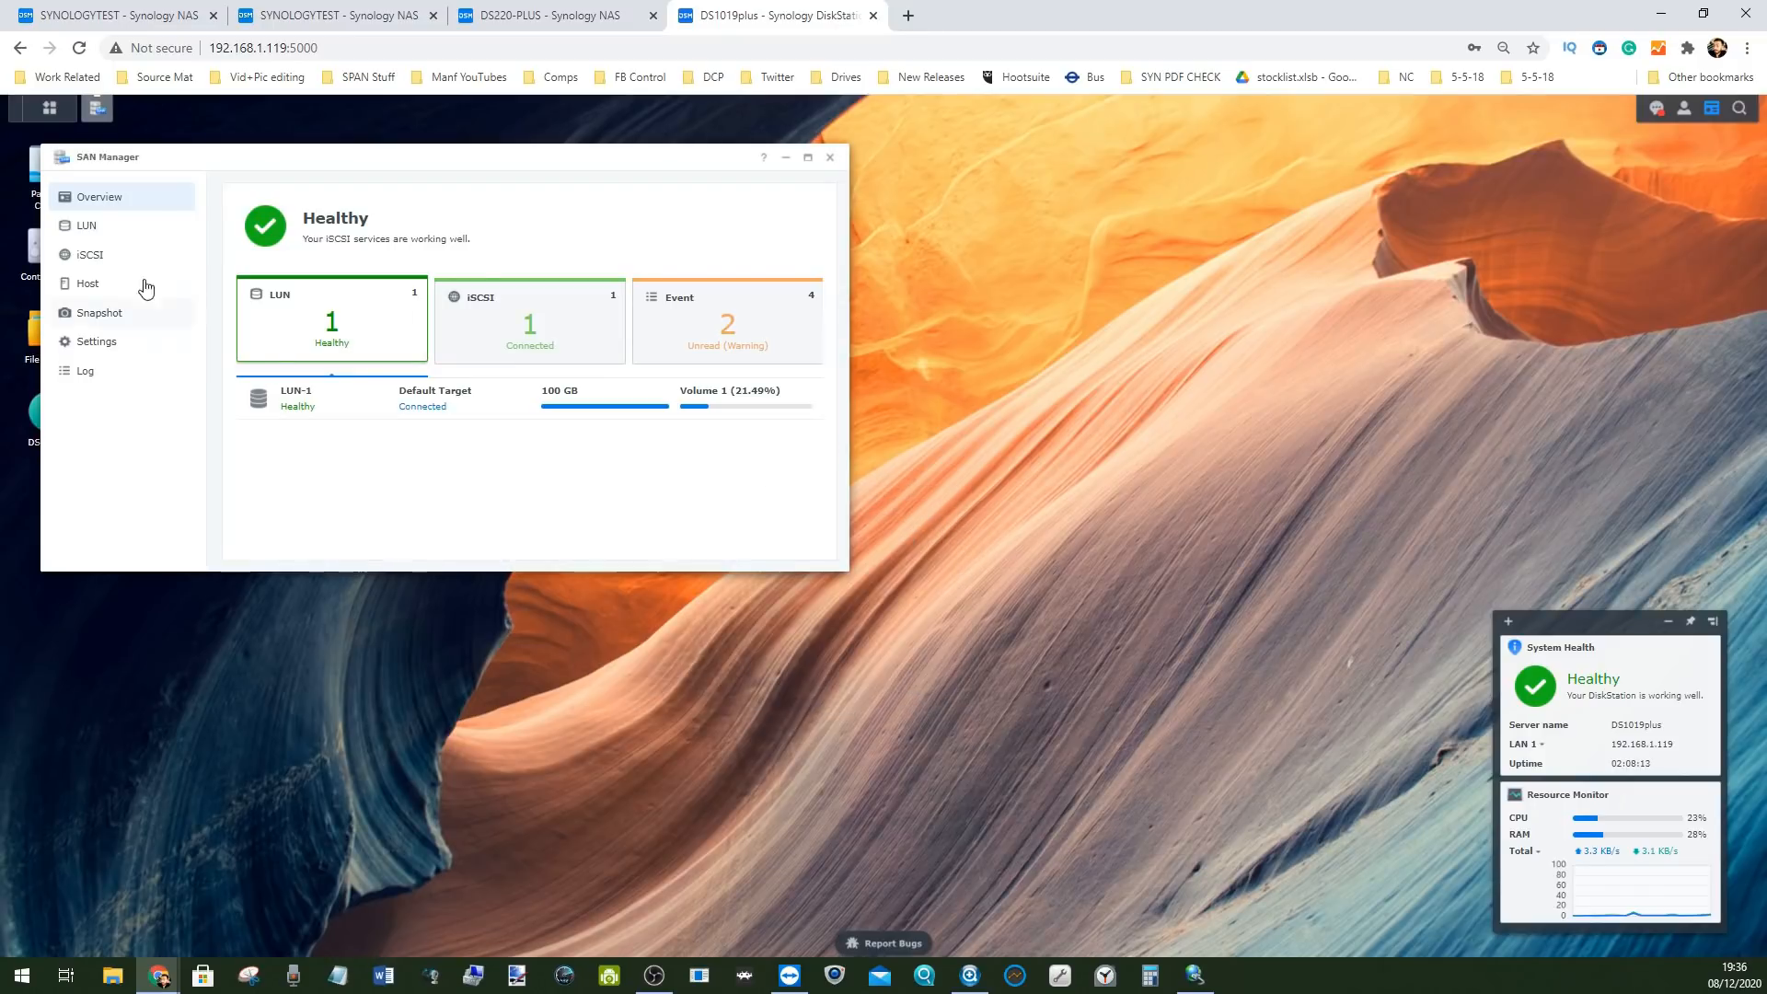
{"action": "left_click", "coordinate": [91, 225]}
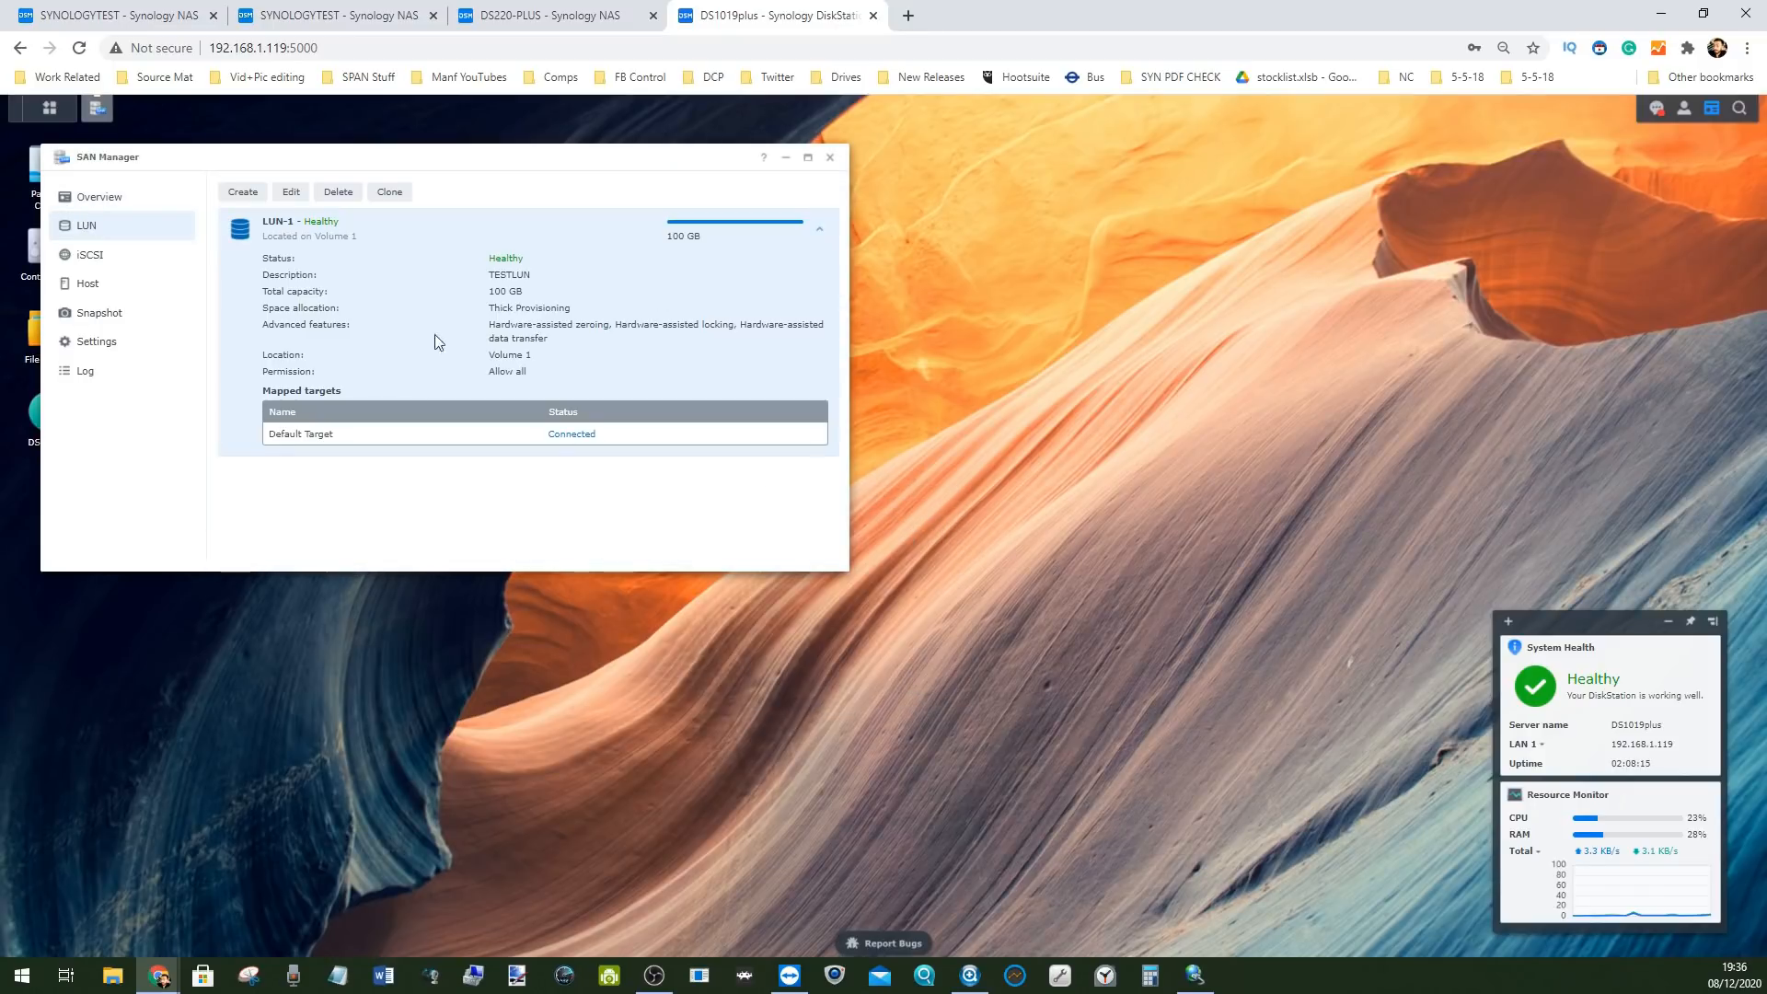
{"action": "left_click", "coordinate": [246, 193]}
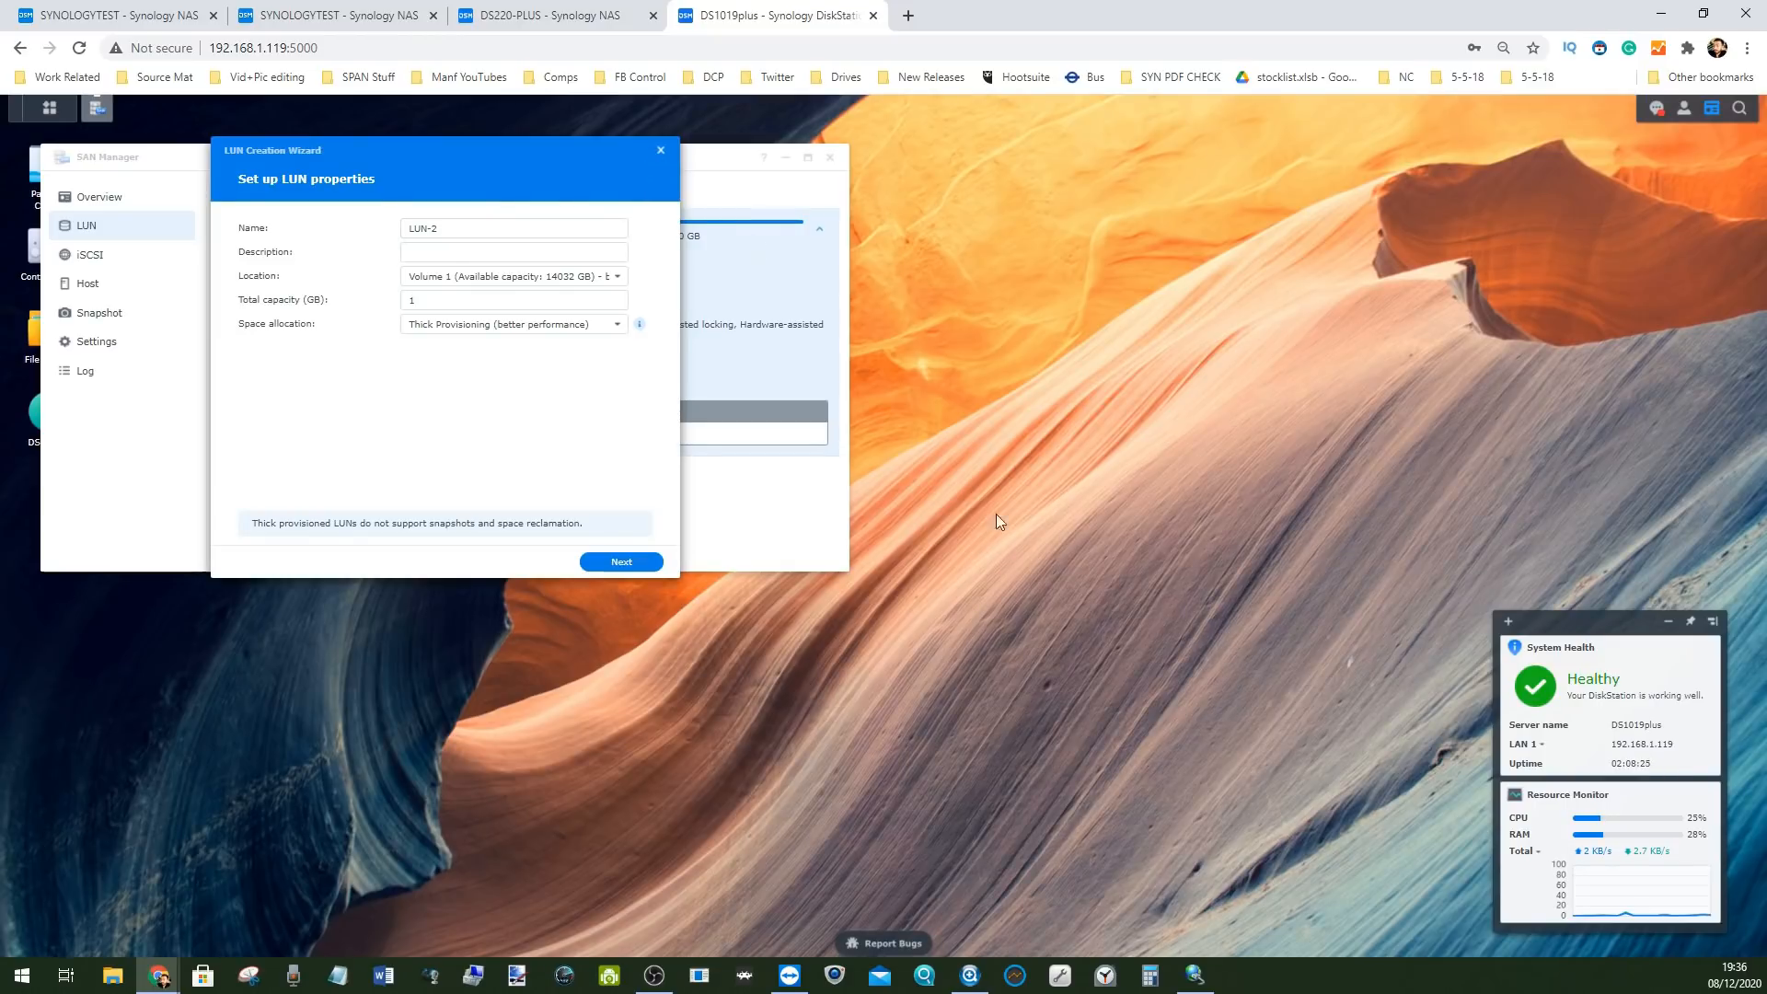
Close the Windows iSCSI Initiator Properties dialog
{"action": "left_click", "coordinate": [1195, 976]}
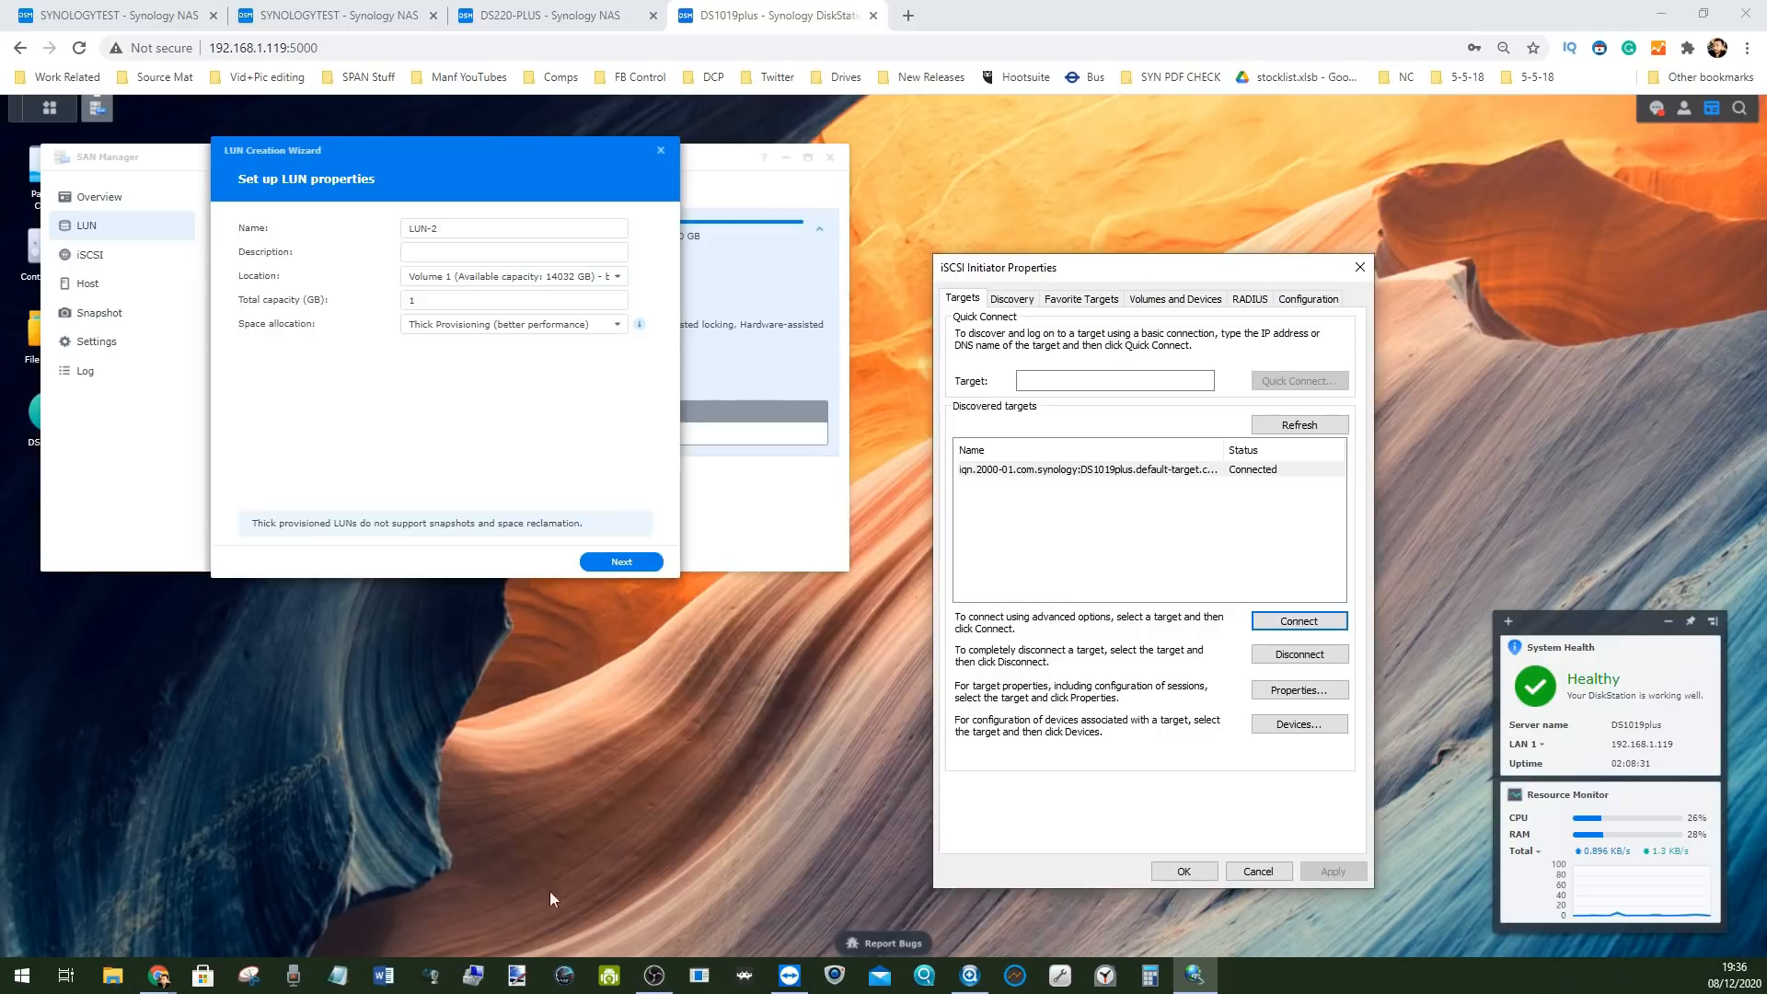
{"action": "left_click", "coordinate": [21, 976]}
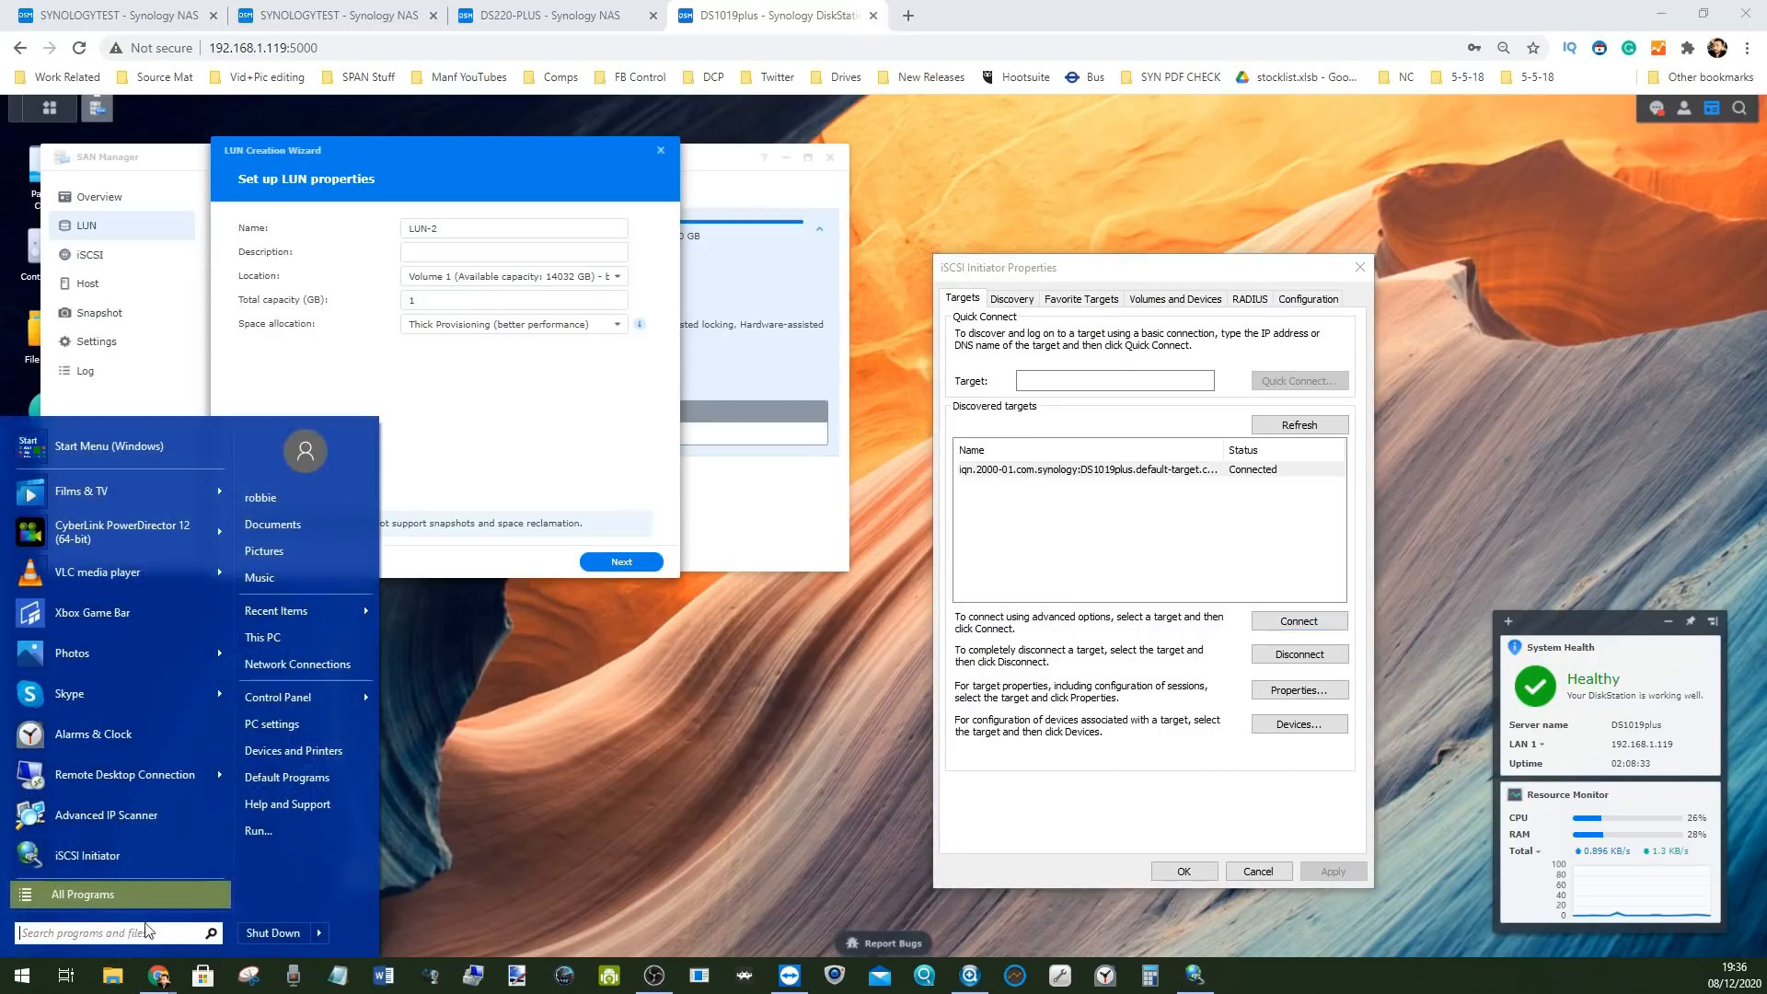
{"action": "type", "text": "iscs"}
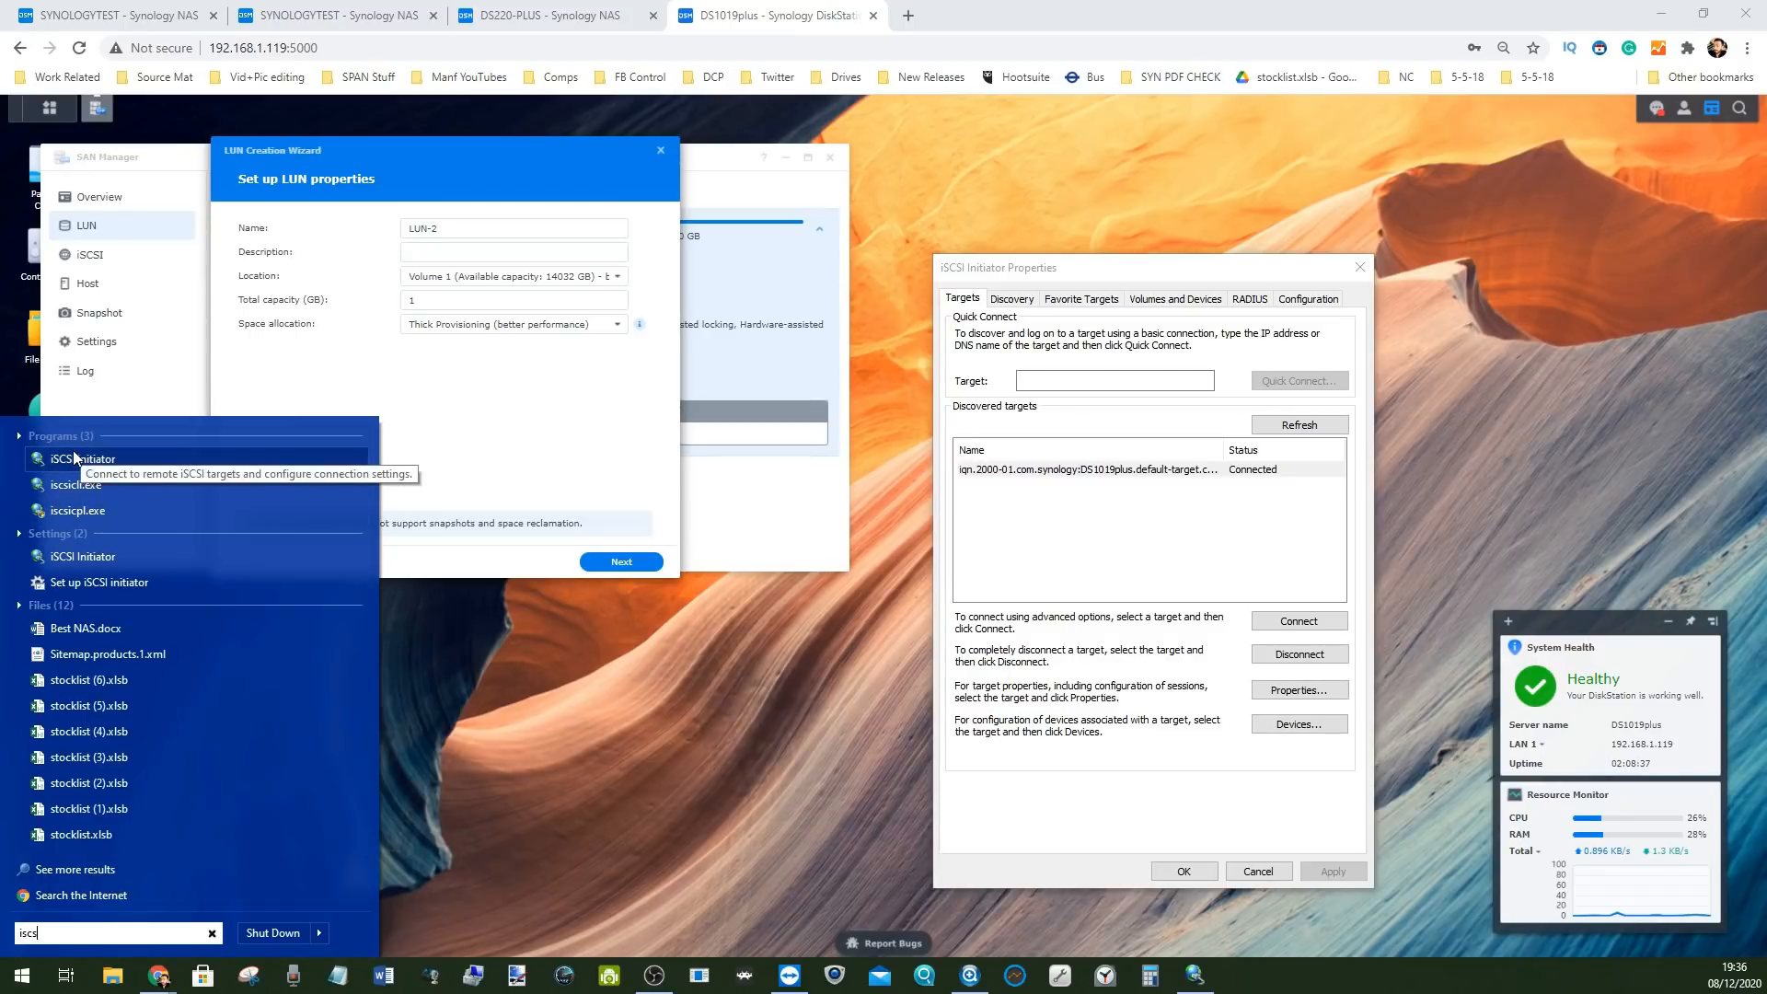
{"action": "key", "text": "Escape"}
{"action": "key", "text": "Escape"}
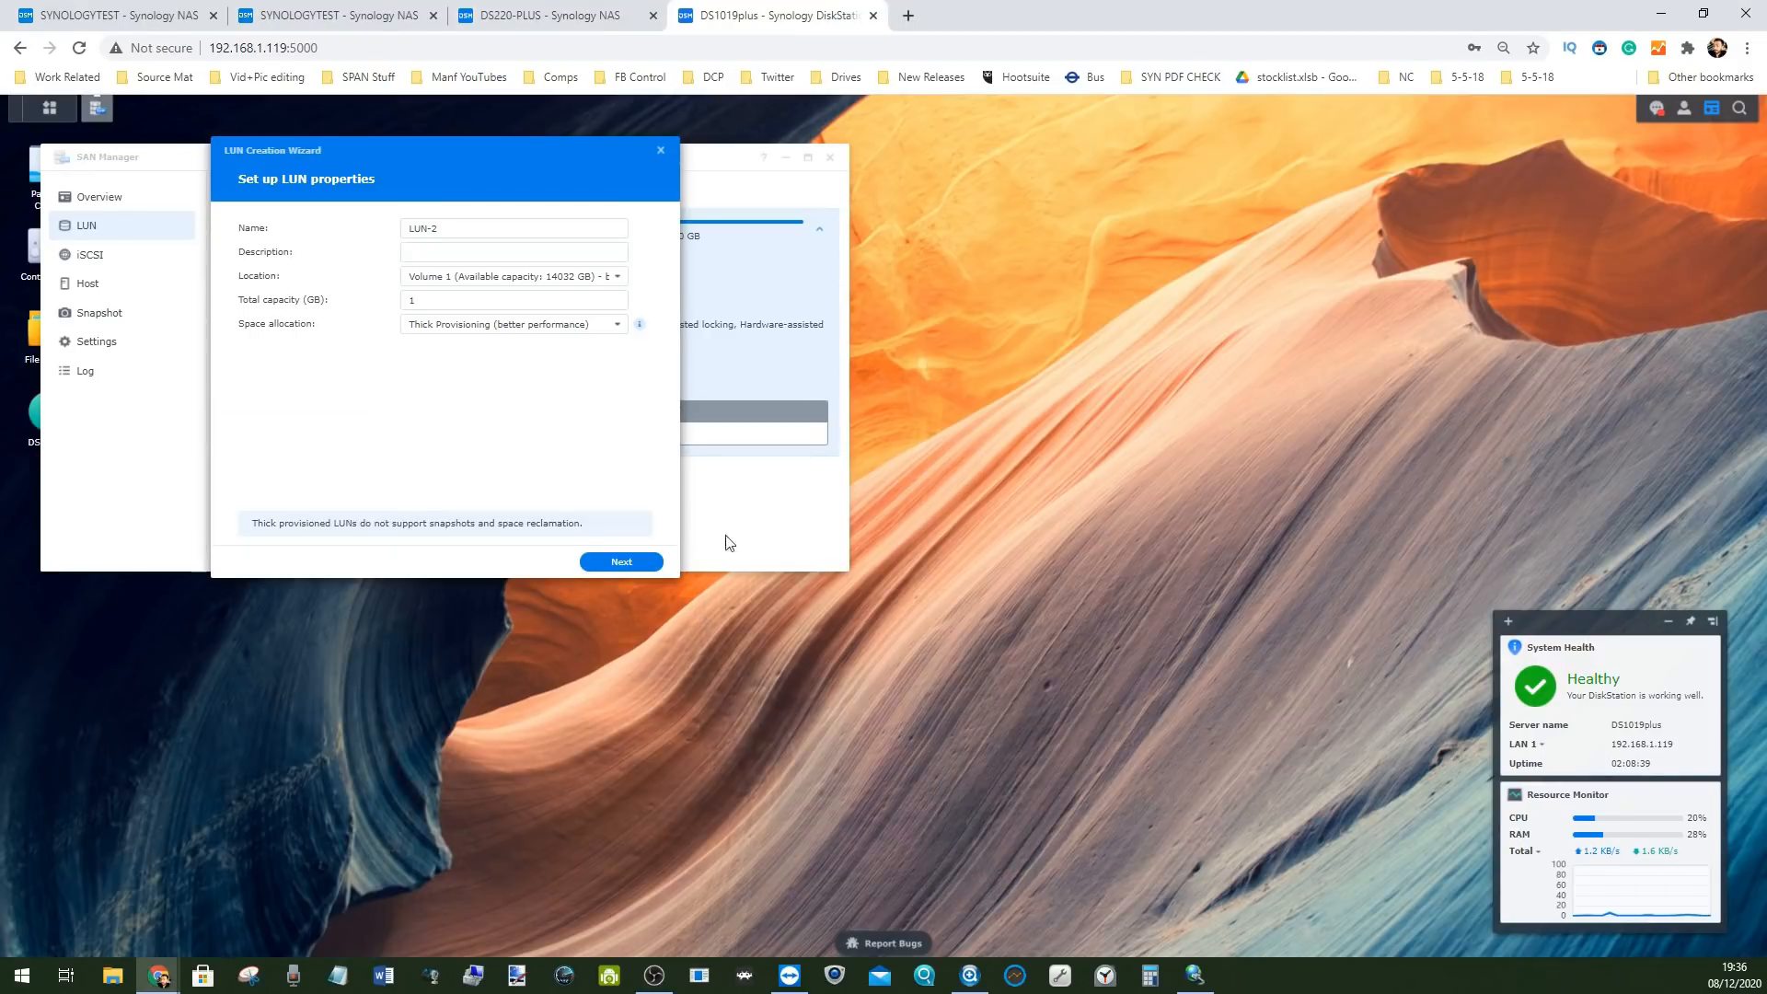
{"action": "left_click", "coordinate": [1193, 974]}
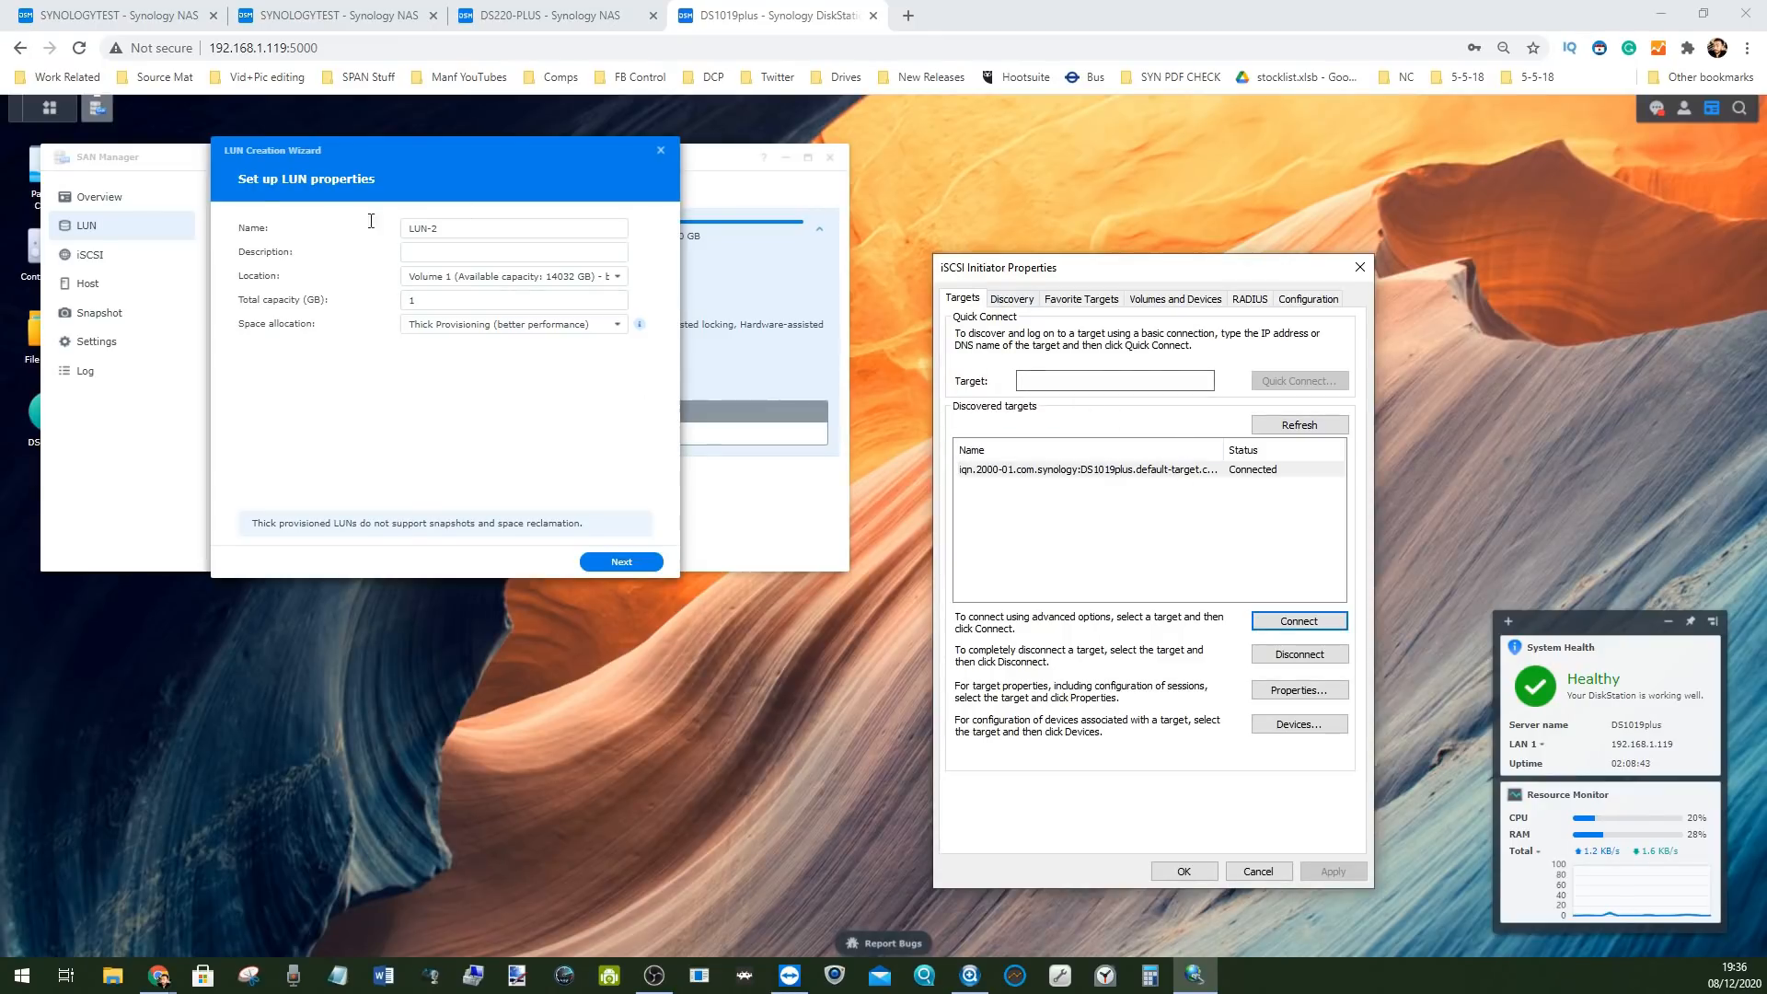
{"action": "left_click", "coordinate": [1359, 267]}
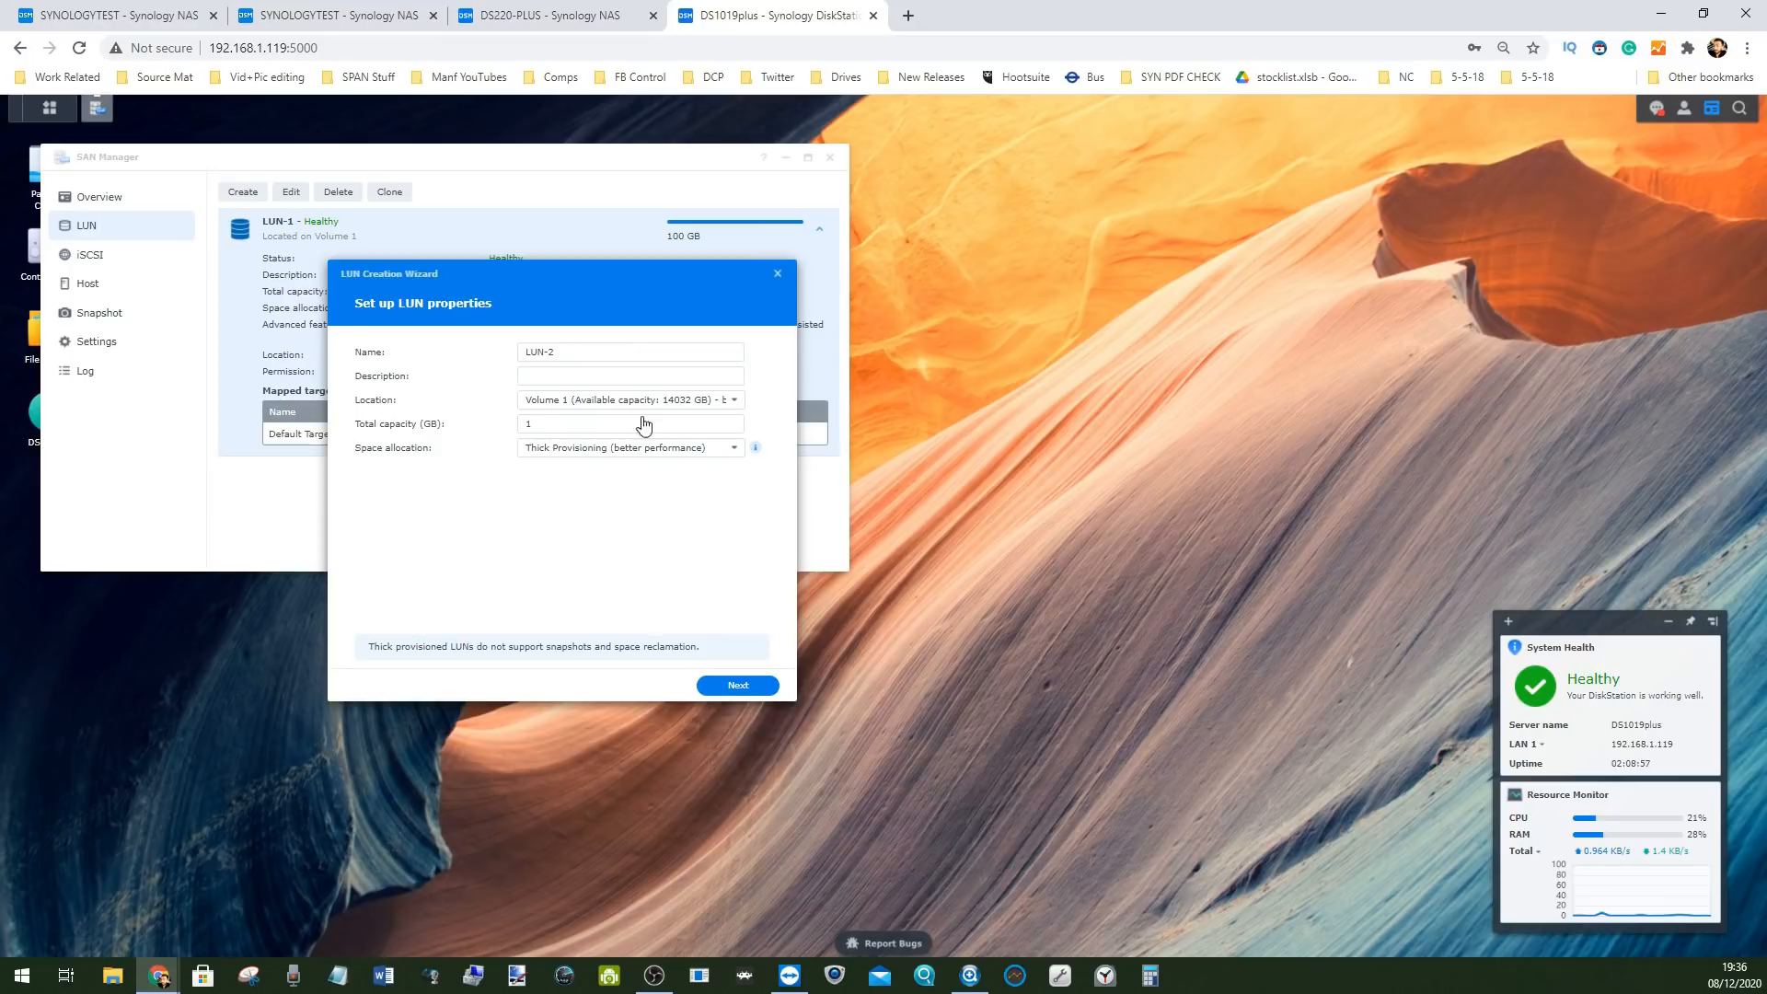
Set LUN-2's capacity to 100 GB with Thick Provisioning
{"action": "left_click", "coordinate": [615, 429]}
{"action": "right_click", "coordinate": [615, 429]}
{"action": "left_click", "coordinate": [597, 425]}
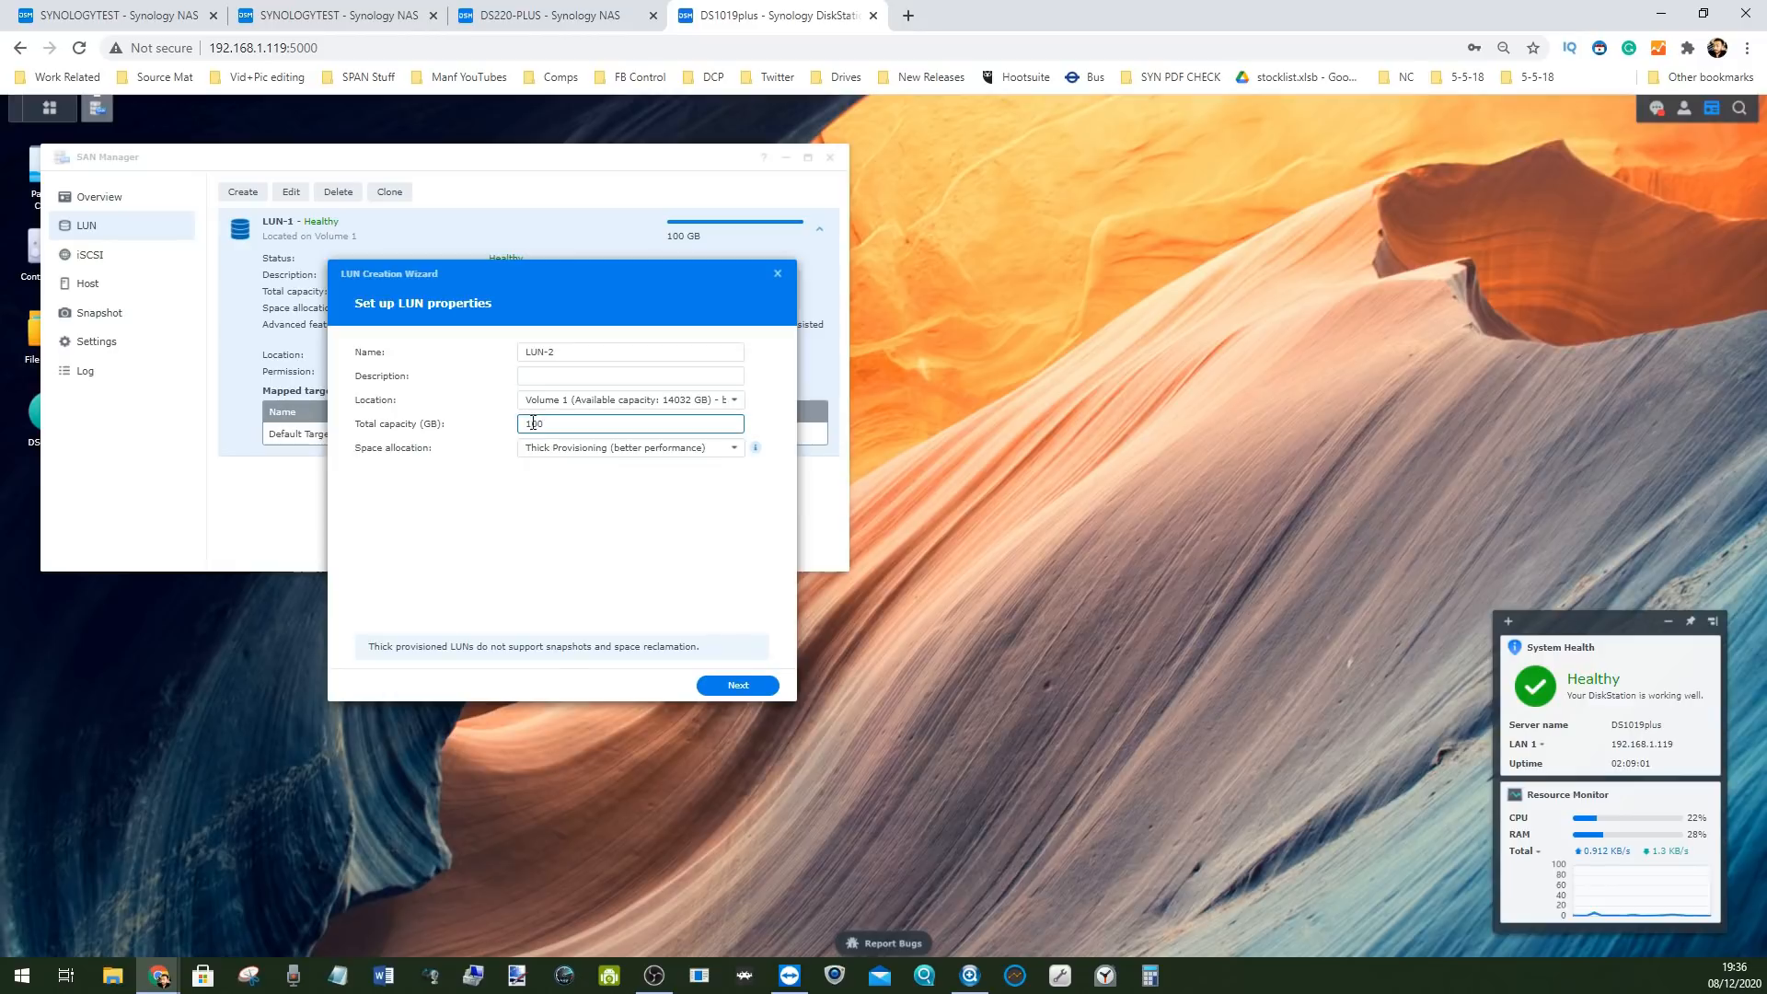
{"action": "left_click", "coordinate": [568, 451]}
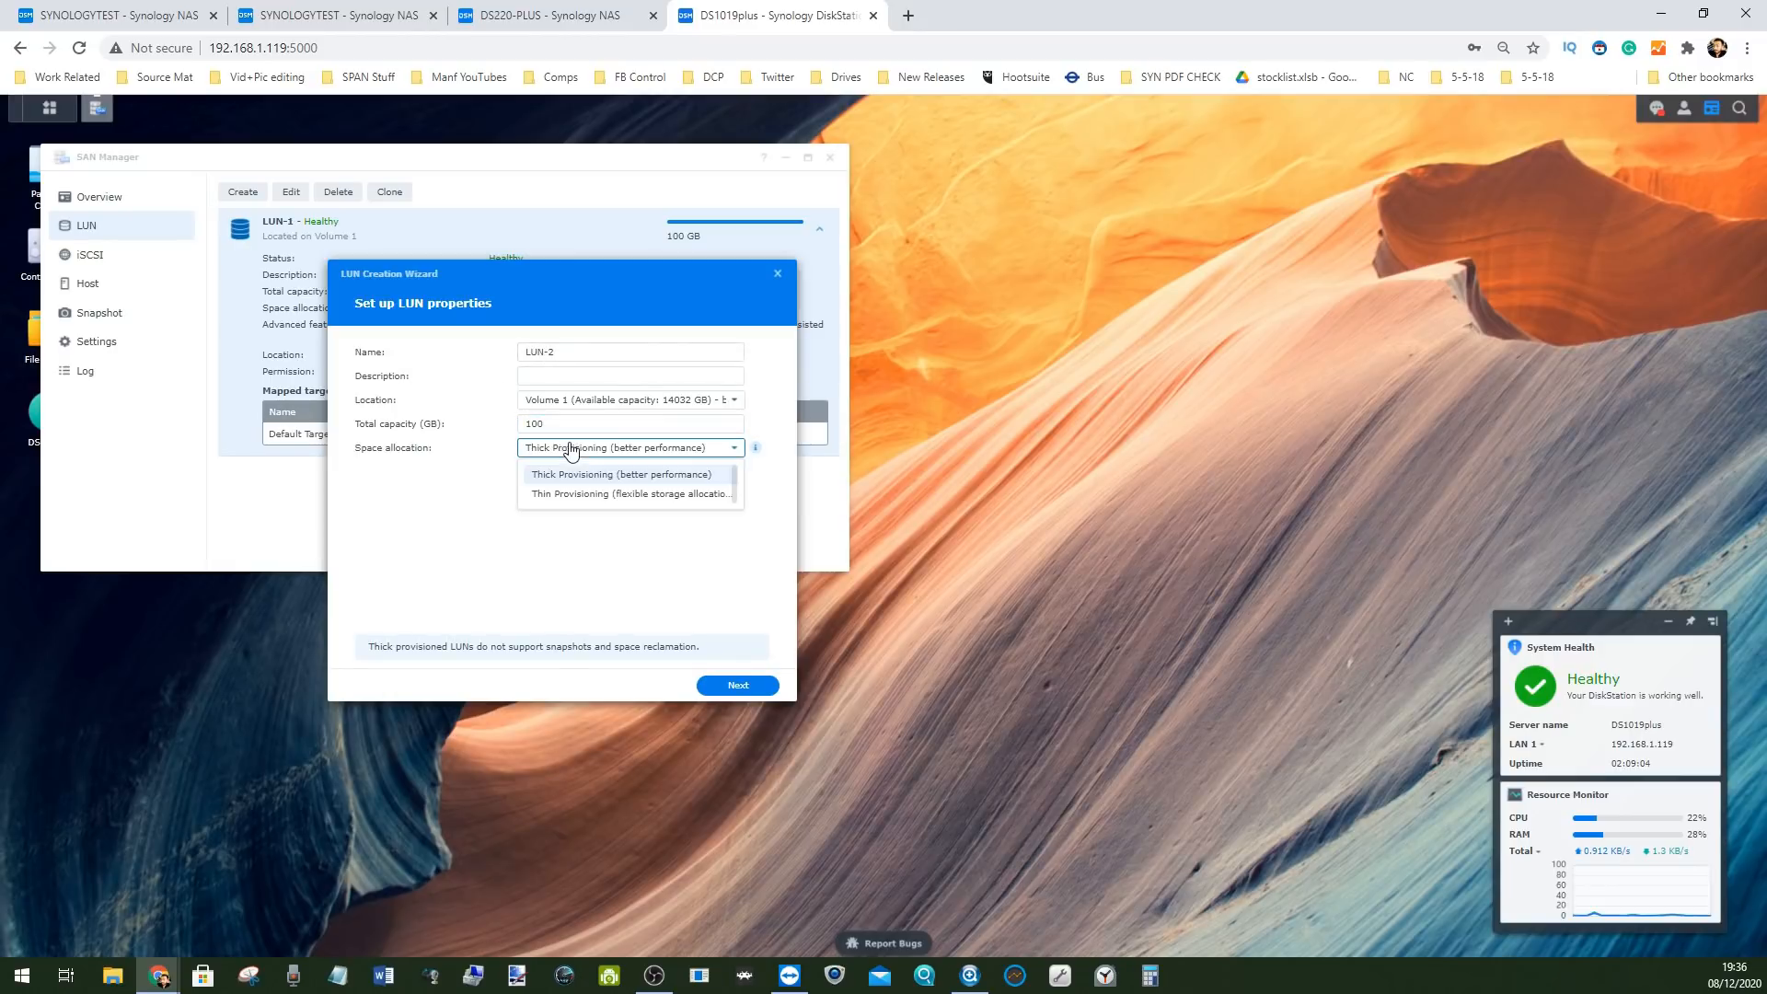
{"action": "left_click", "coordinate": [597, 495]}
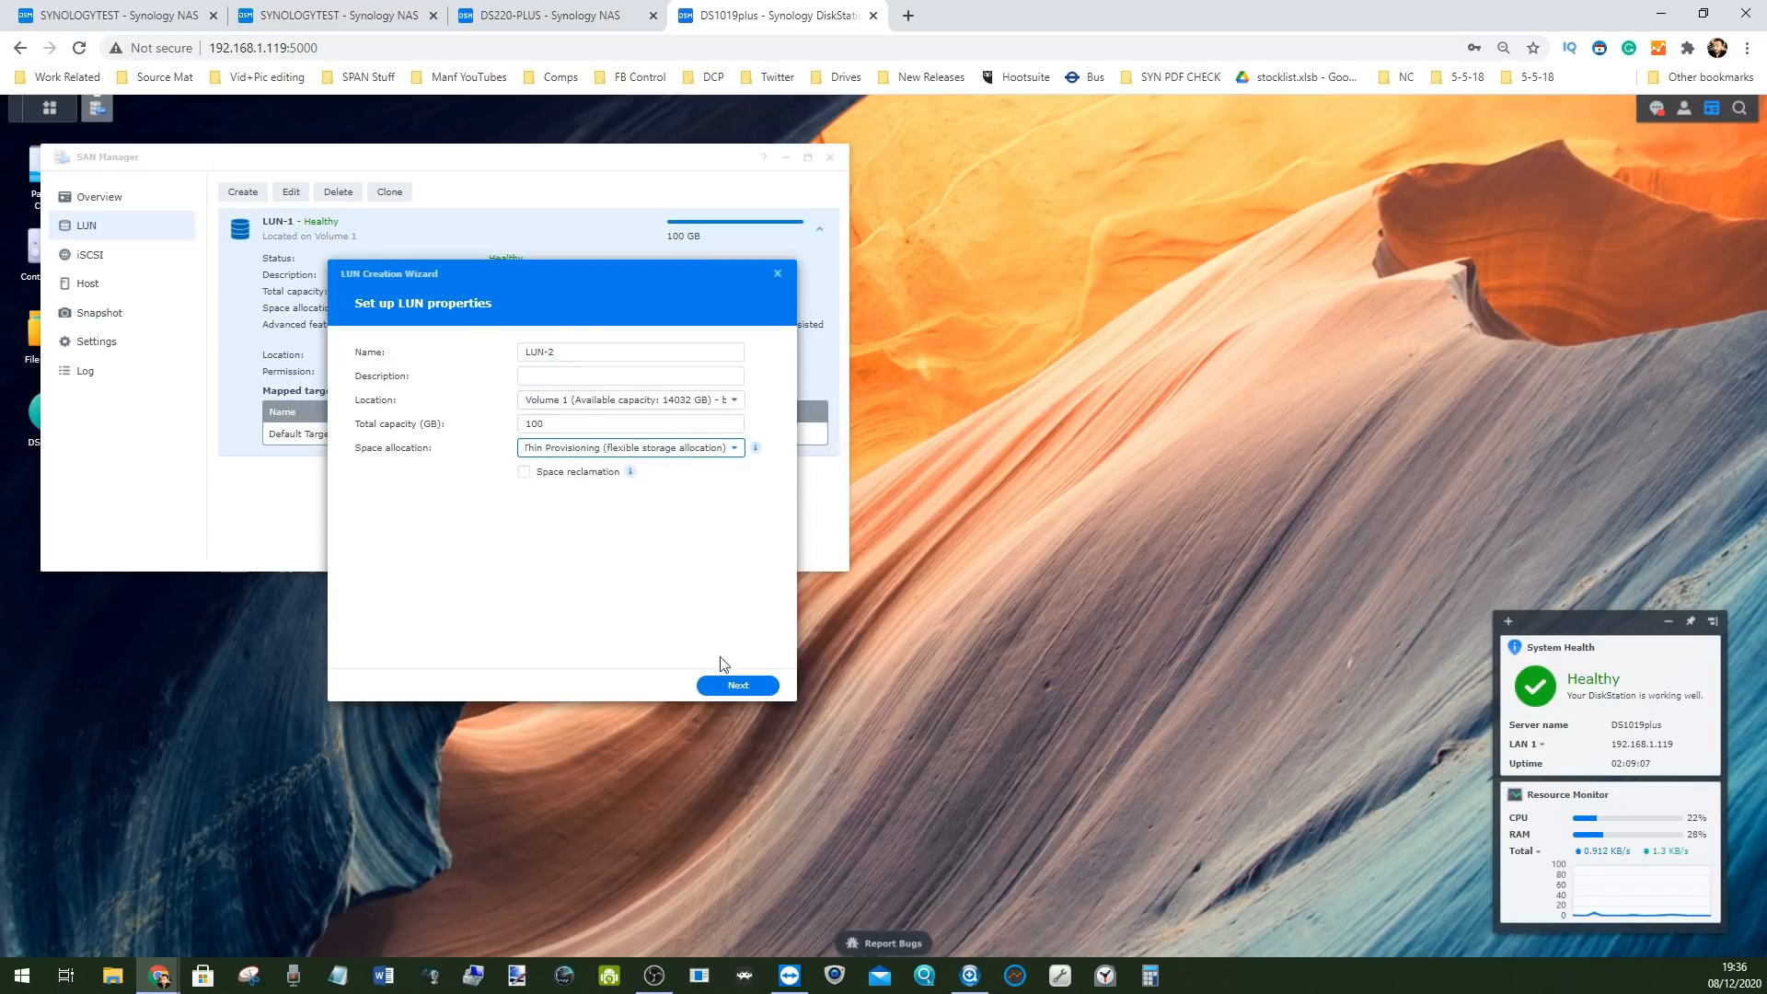
{"action": "left_click", "coordinate": [642, 454]}
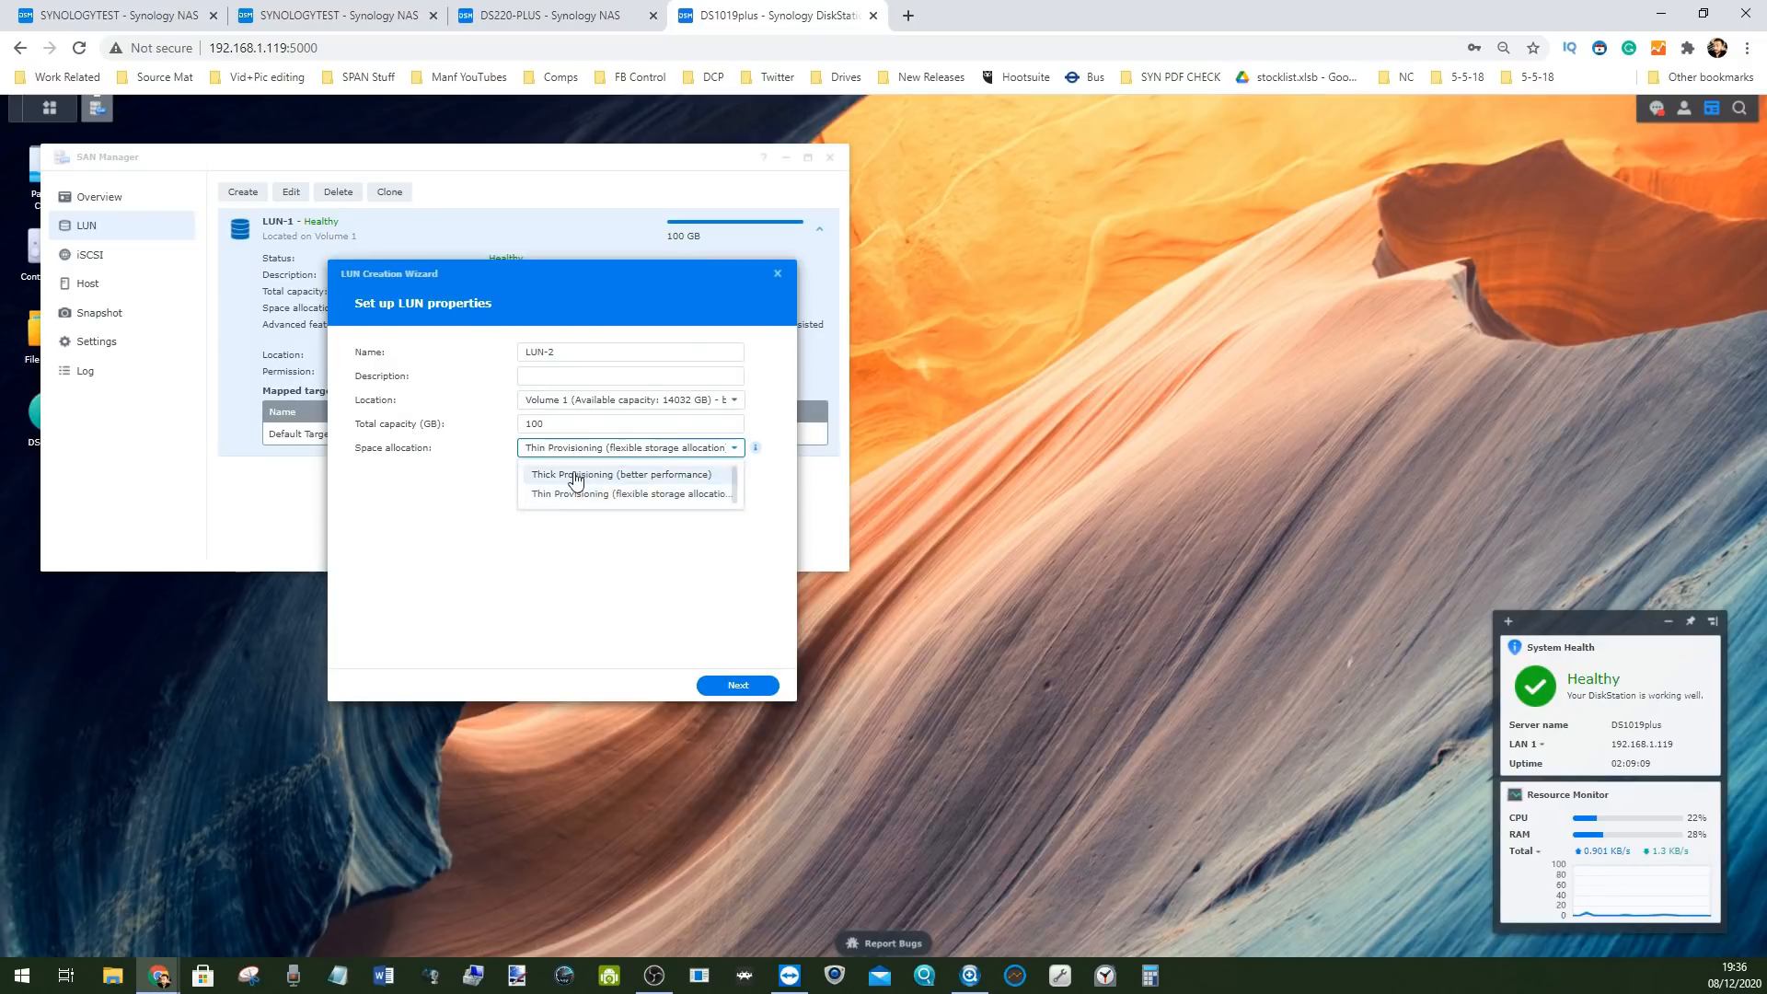
{"action": "left_click", "coordinate": [594, 473]}
{"action": "left_click", "coordinate": [732, 685]}
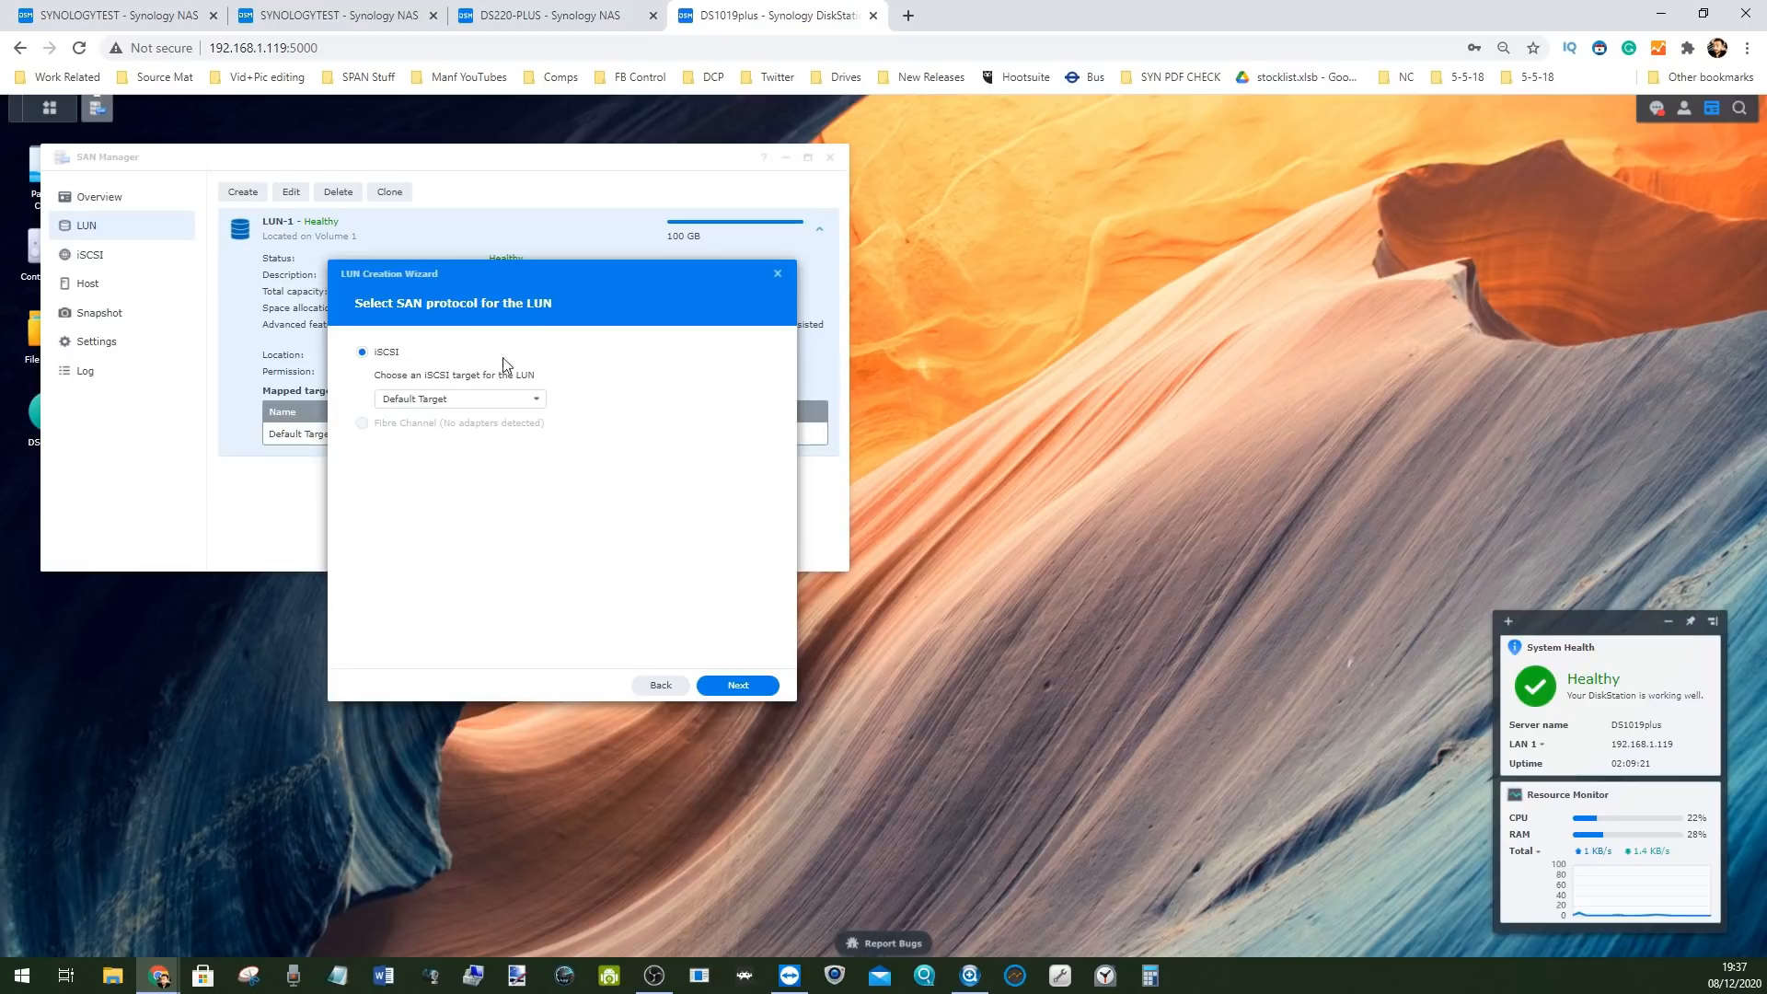
Keep the default target, allow all hosts, finish the wizard, and close SAN Manager
{"action": "left_click", "coordinate": [752, 684]}
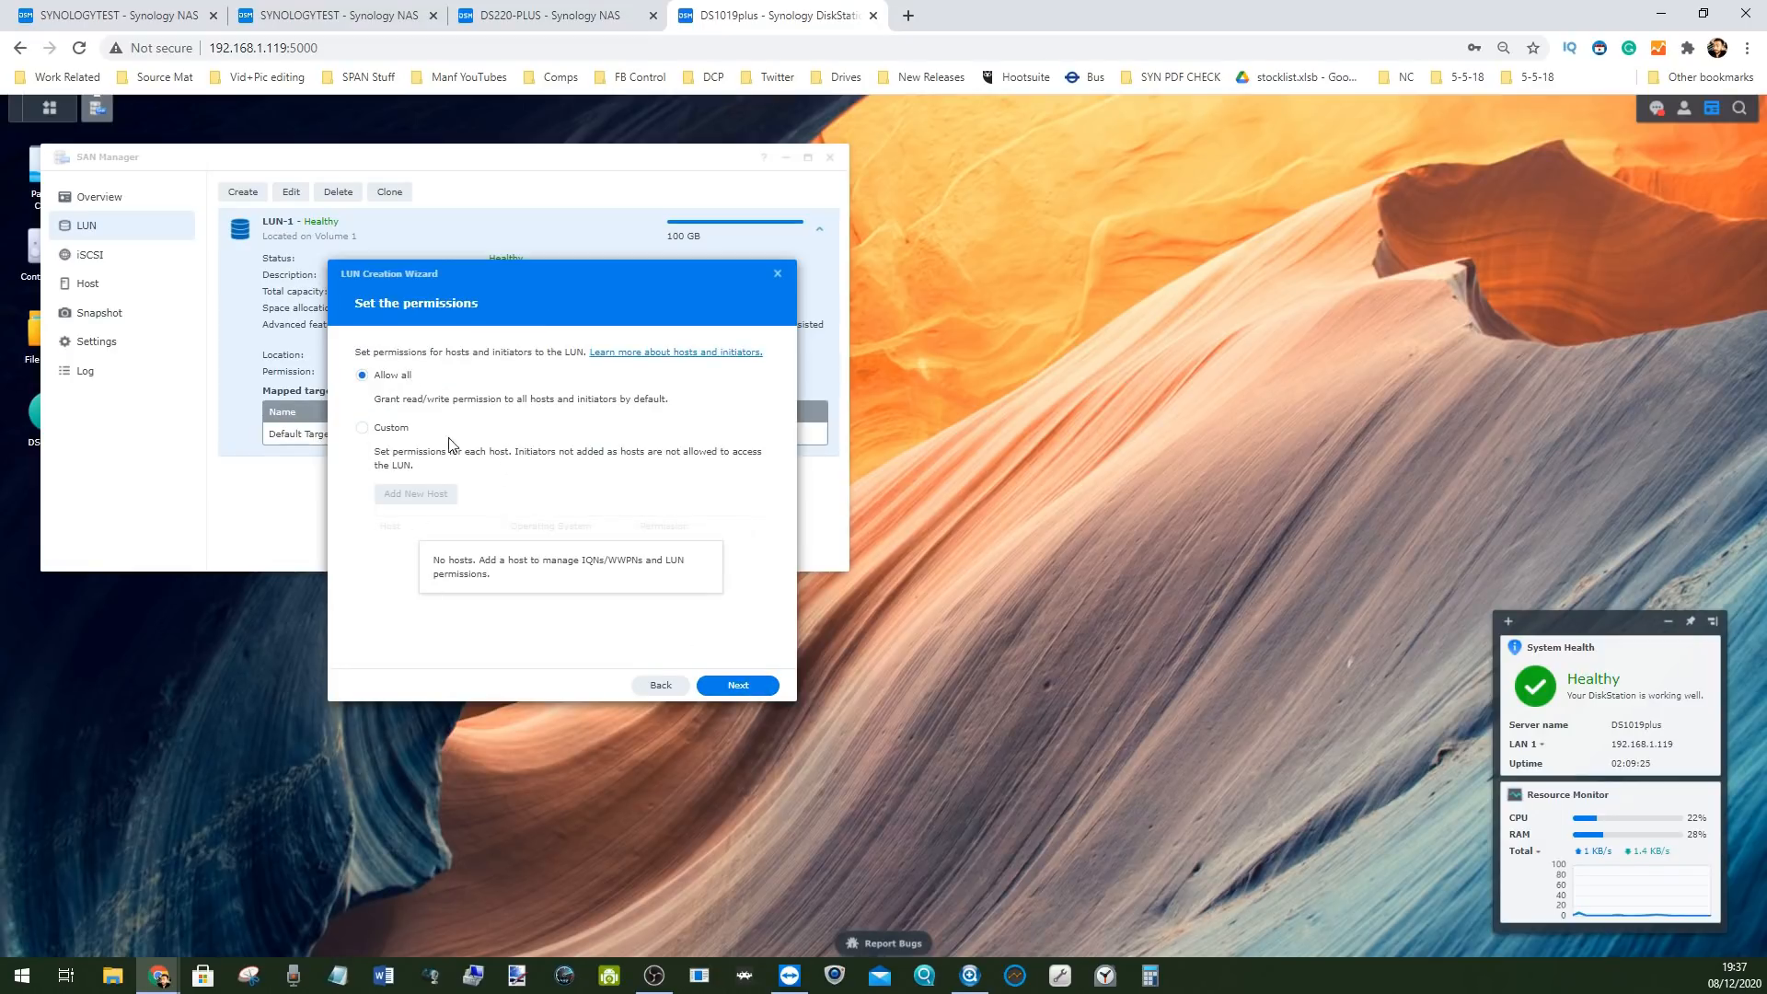
{"action": "left_click", "coordinate": [363, 429]}
{"action": "left_click", "coordinate": [384, 377]}
{"action": "left_click", "coordinate": [732, 684]}
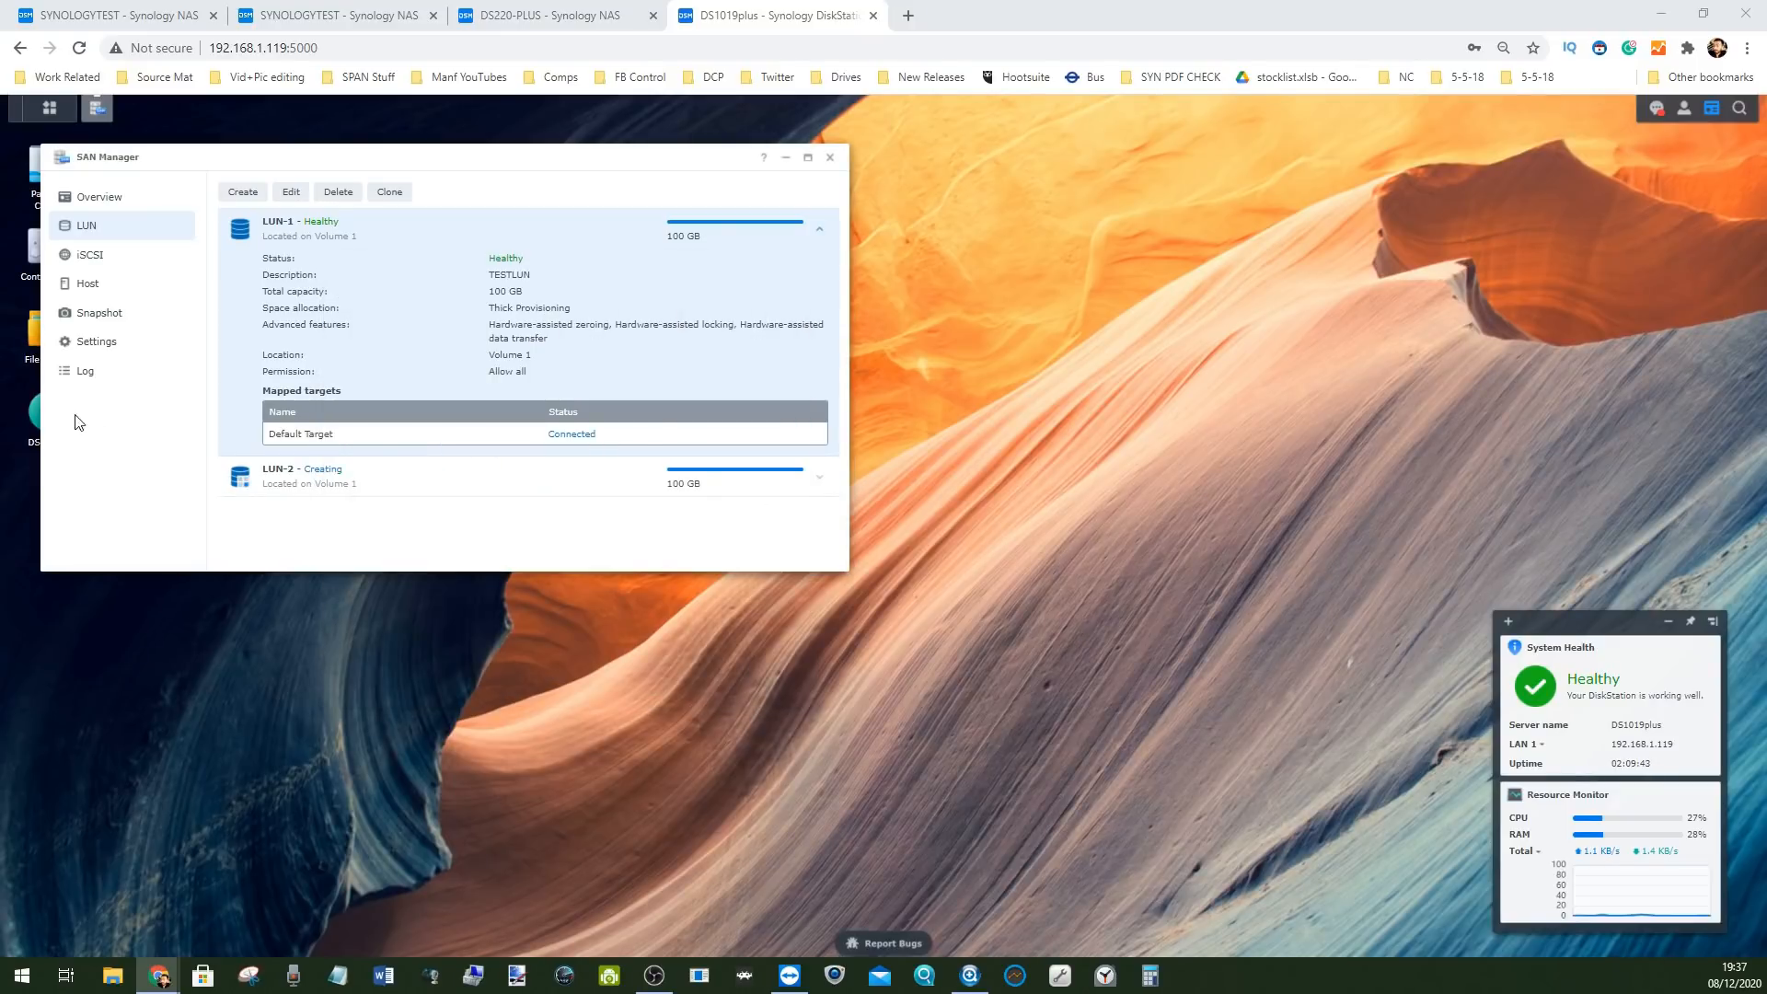
{"action": "left_click", "coordinate": [833, 159]}
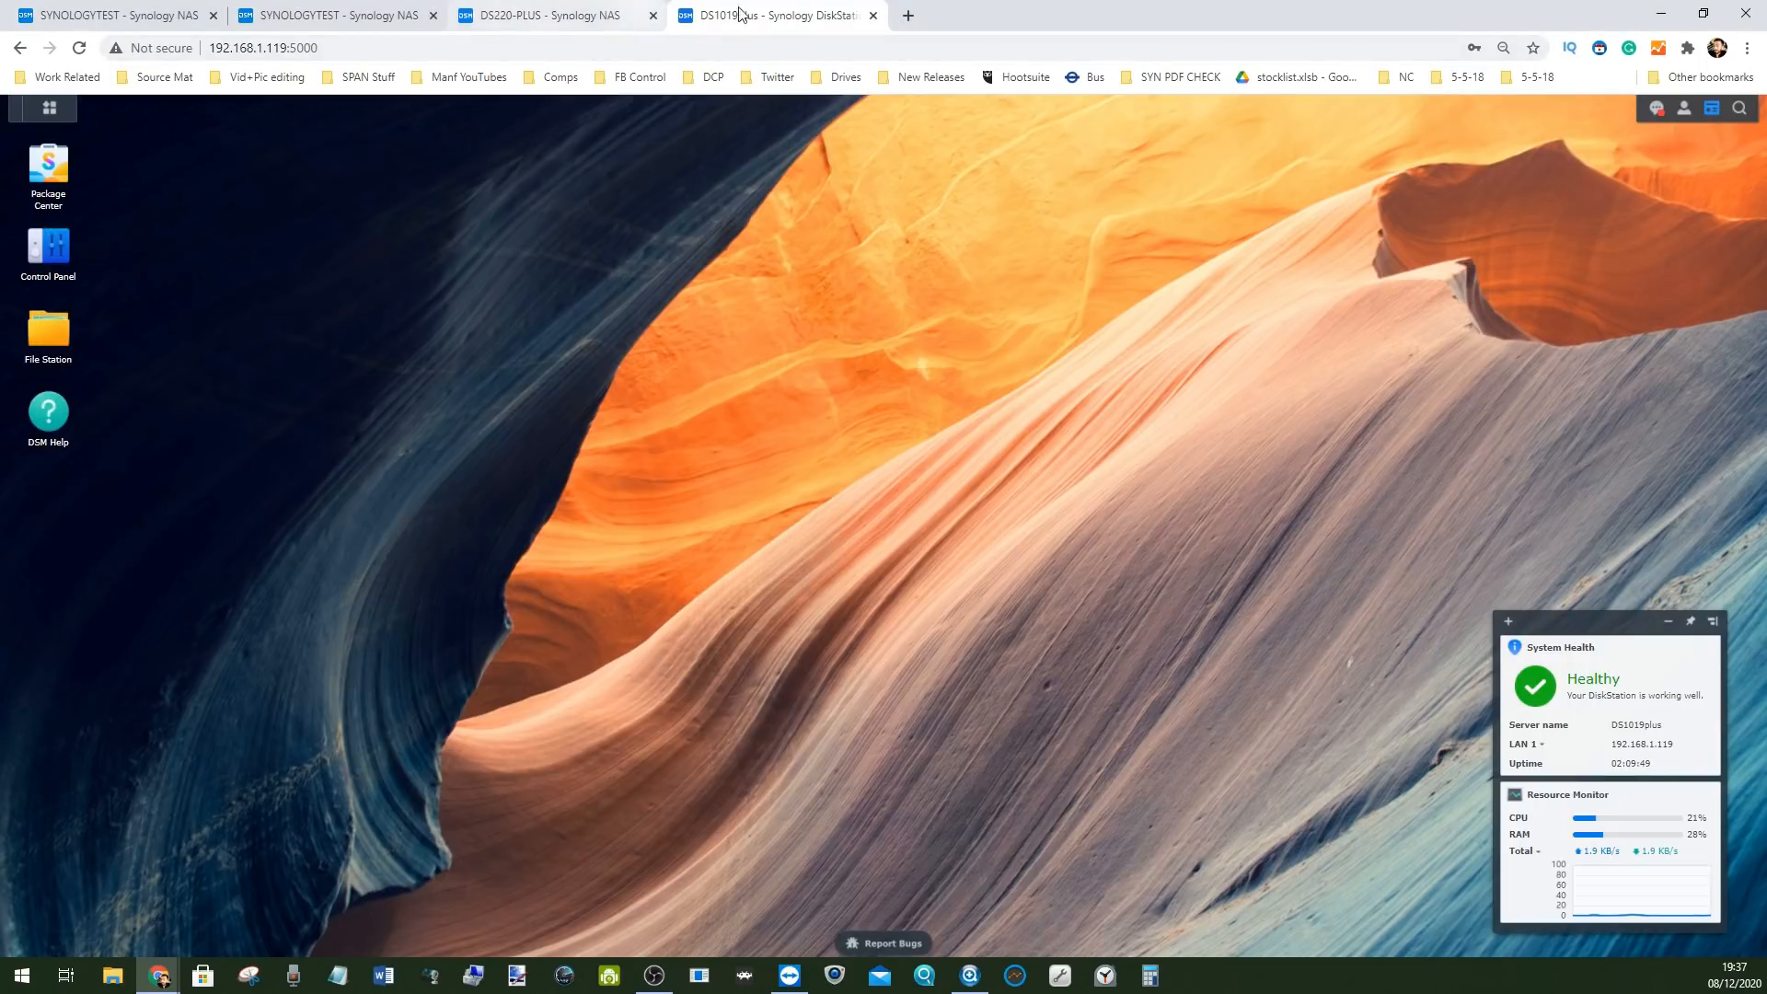
Expand SSD Cache 1 under Storage Pool 1 in Storage Manager, then launch File Station
{"action": "left_click", "coordinate": [43, 111]}
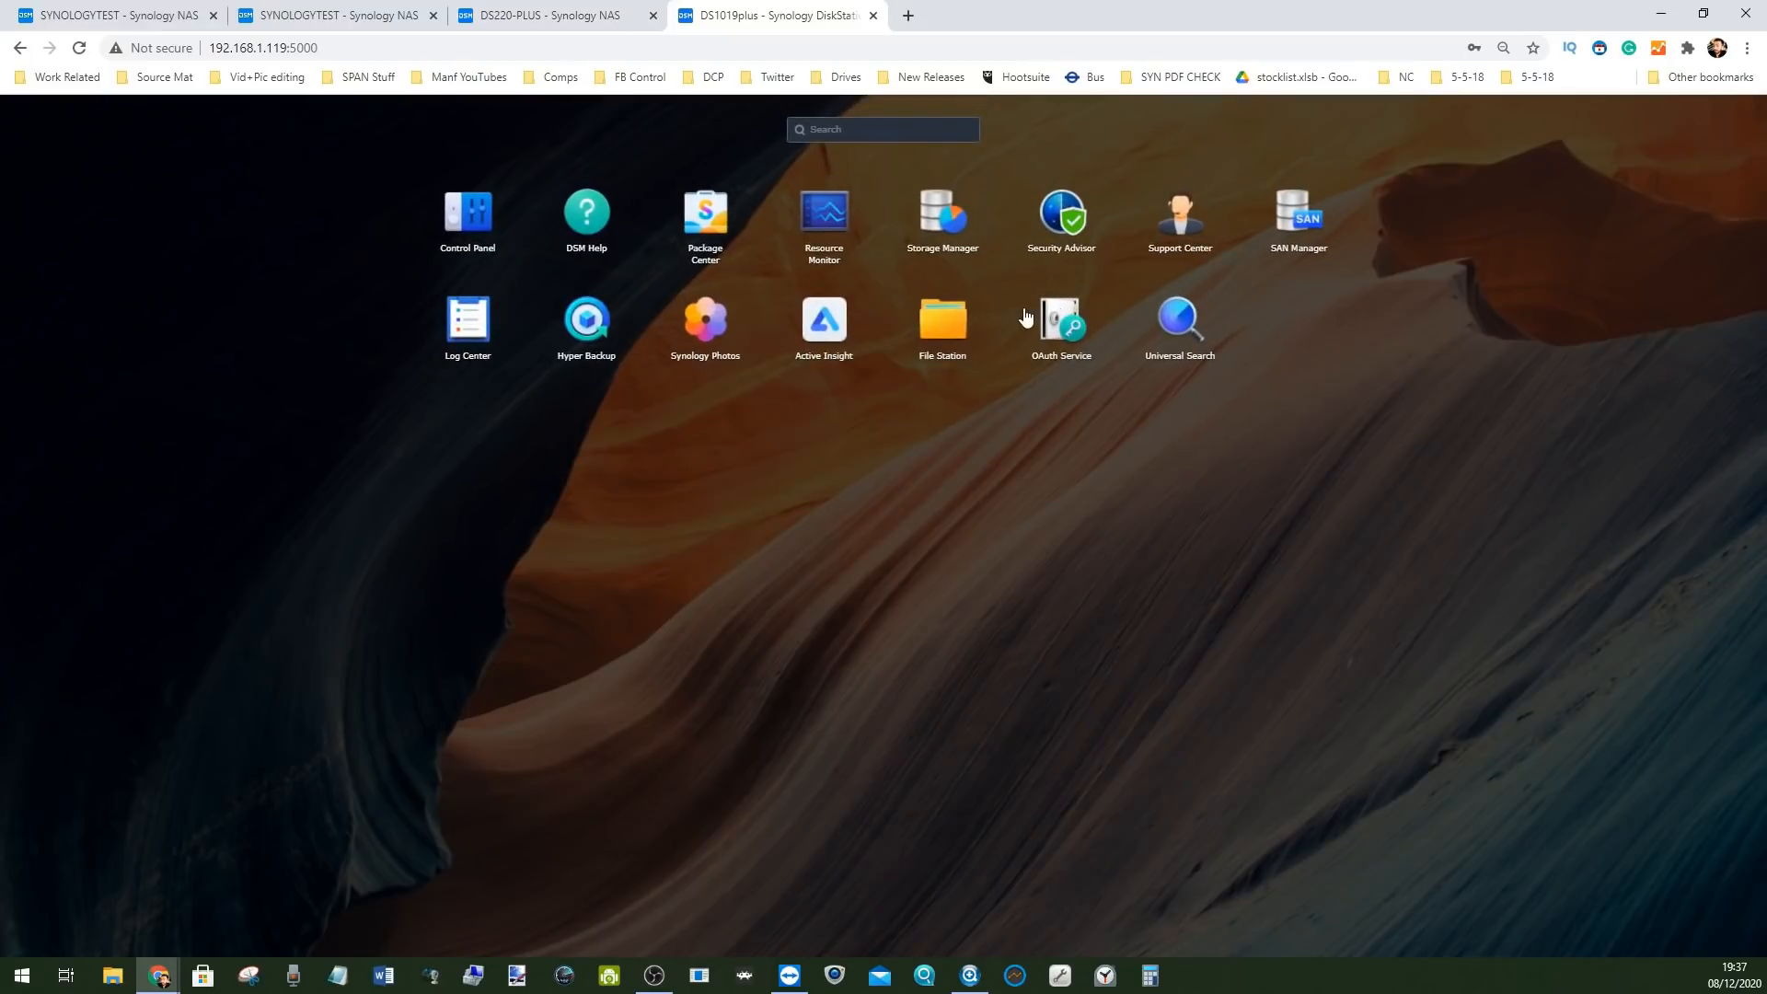
{"action": "left_click", "coordinate": [948, 241]}
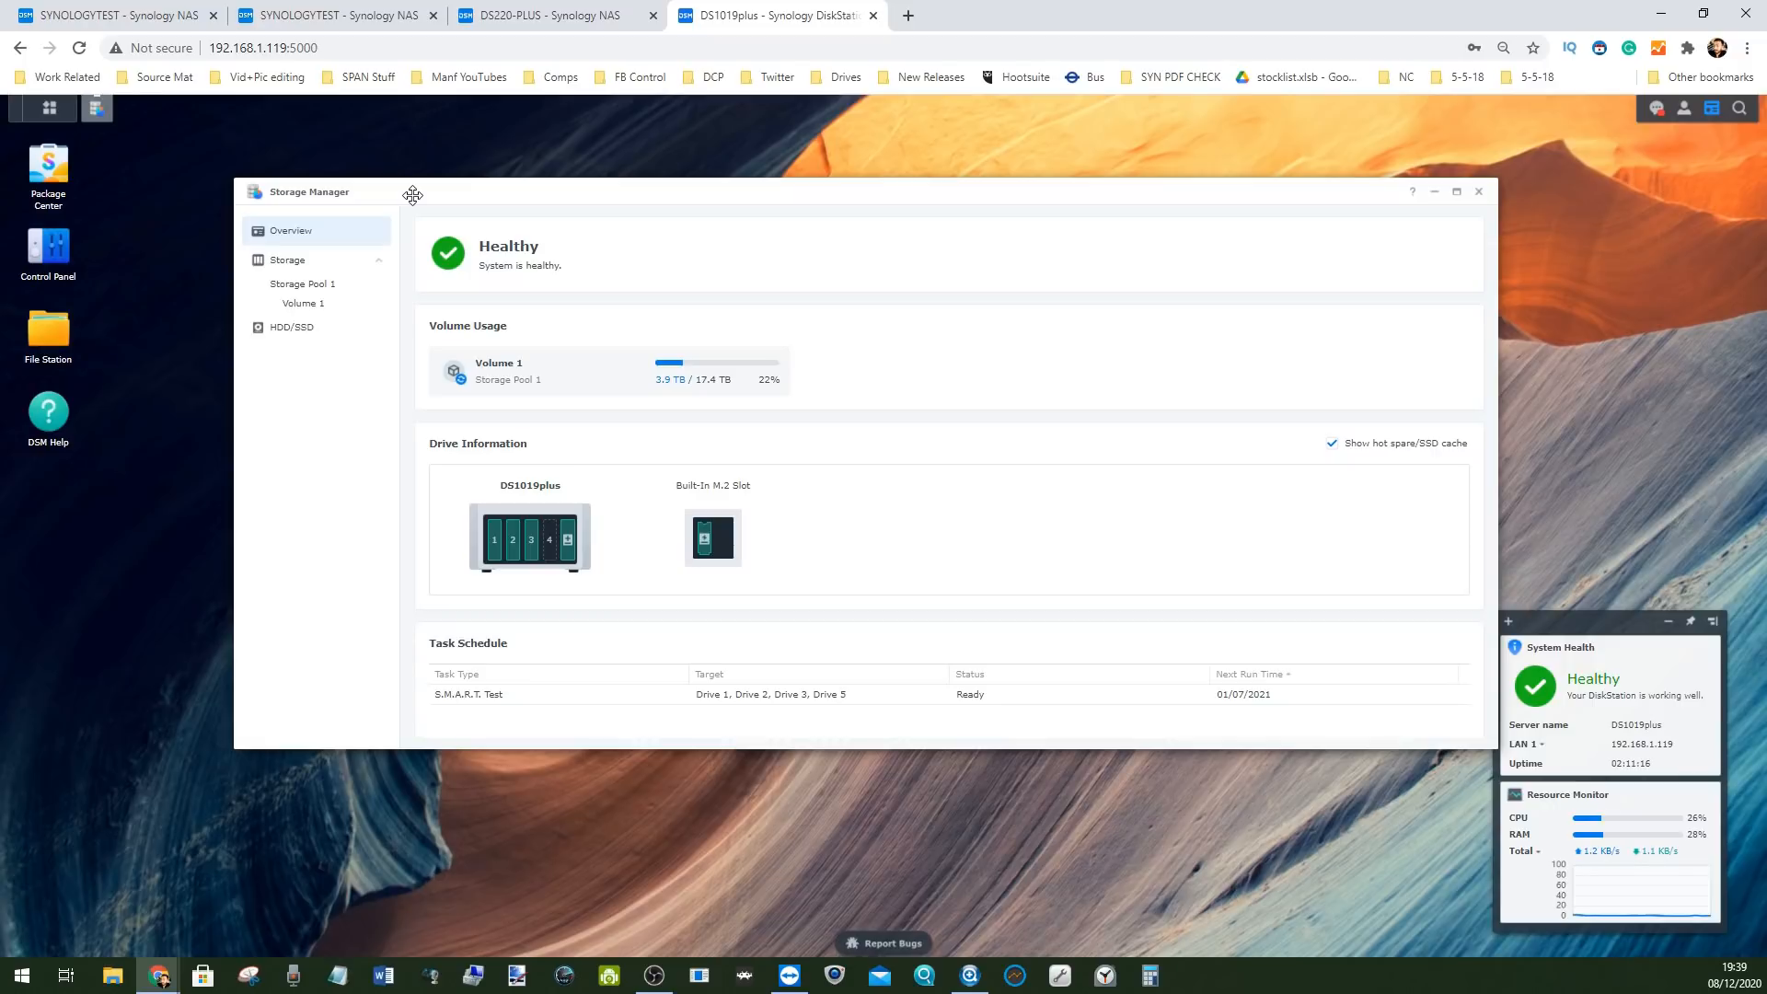
{"action": "left_click", "coordinate": [293, 267]}
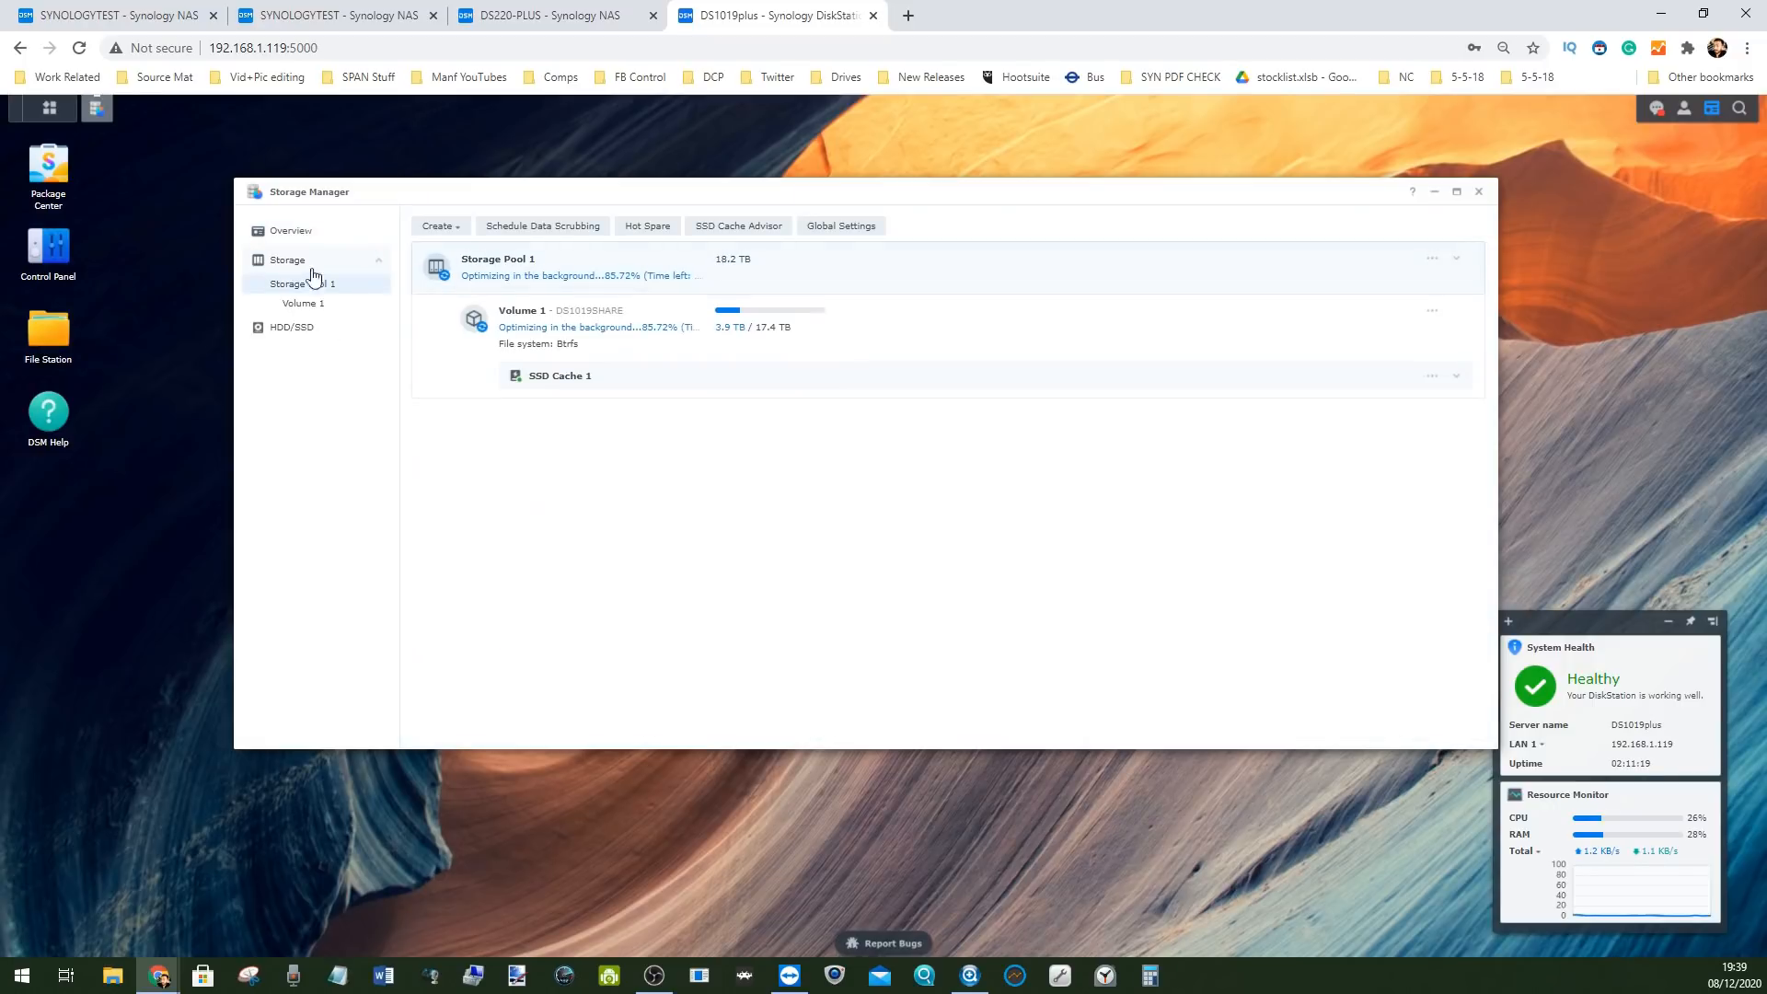
{"action": "left_click", "coordinate": [561, 379]}
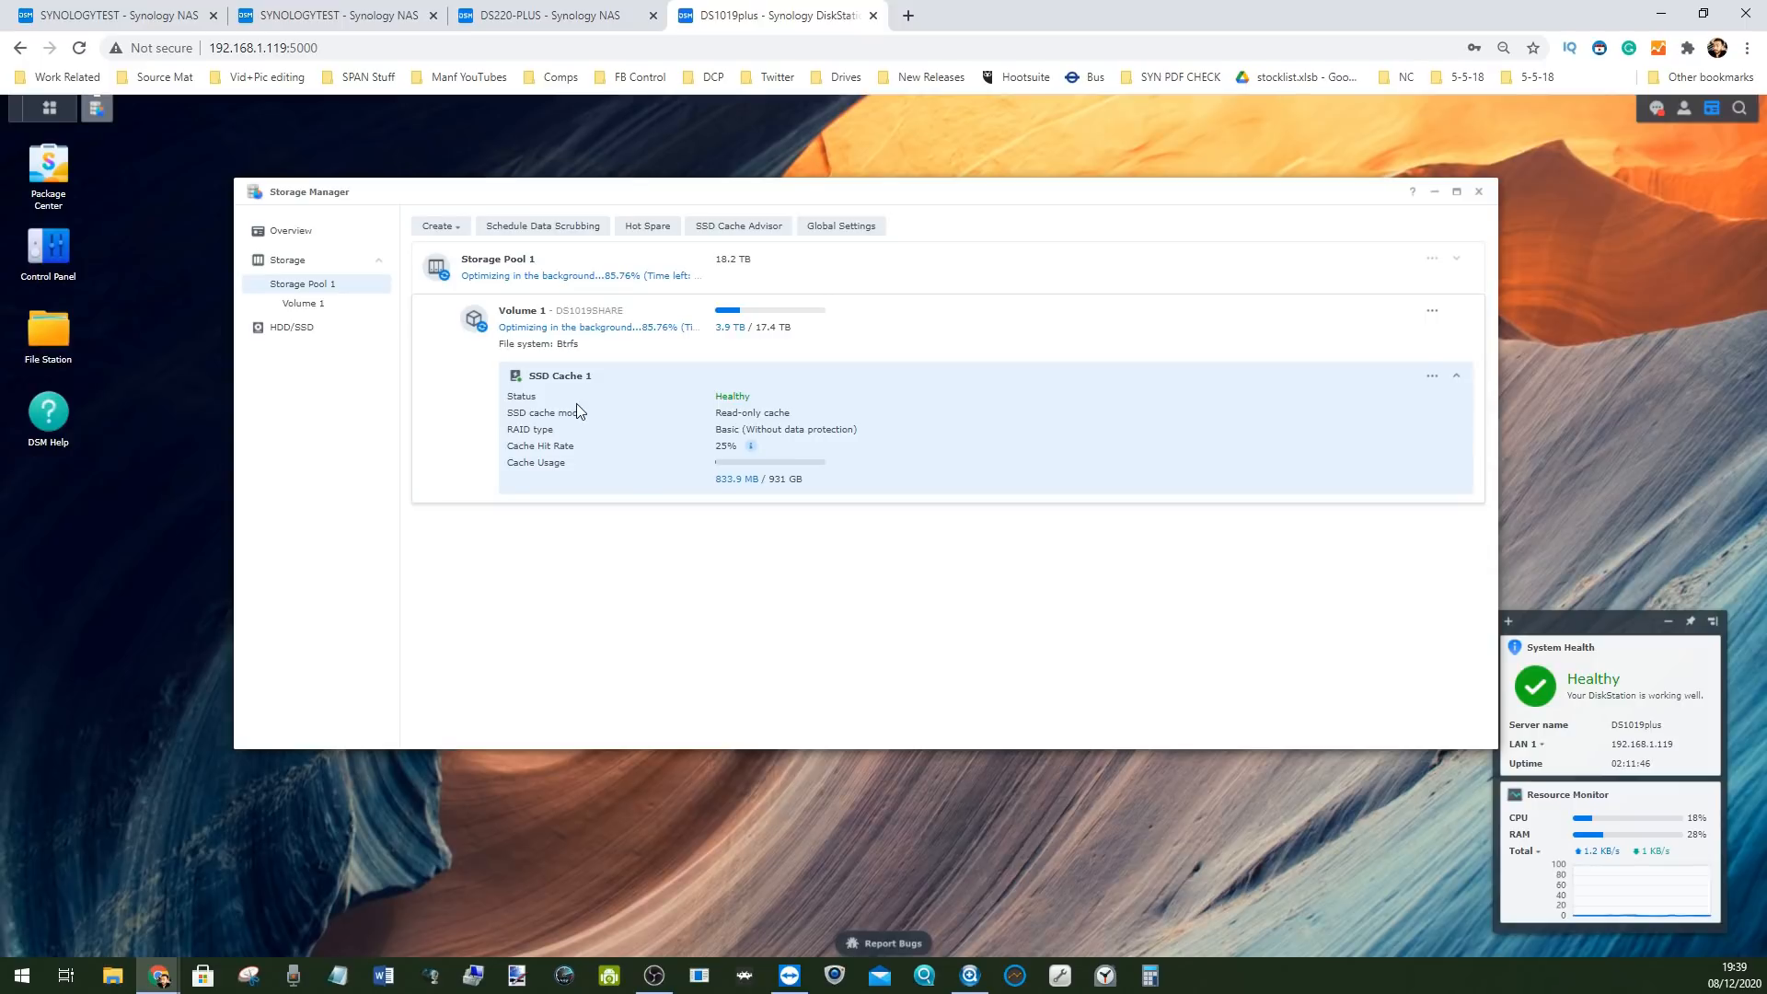
{"action": "left_click", "coordinate": [48, 331]}
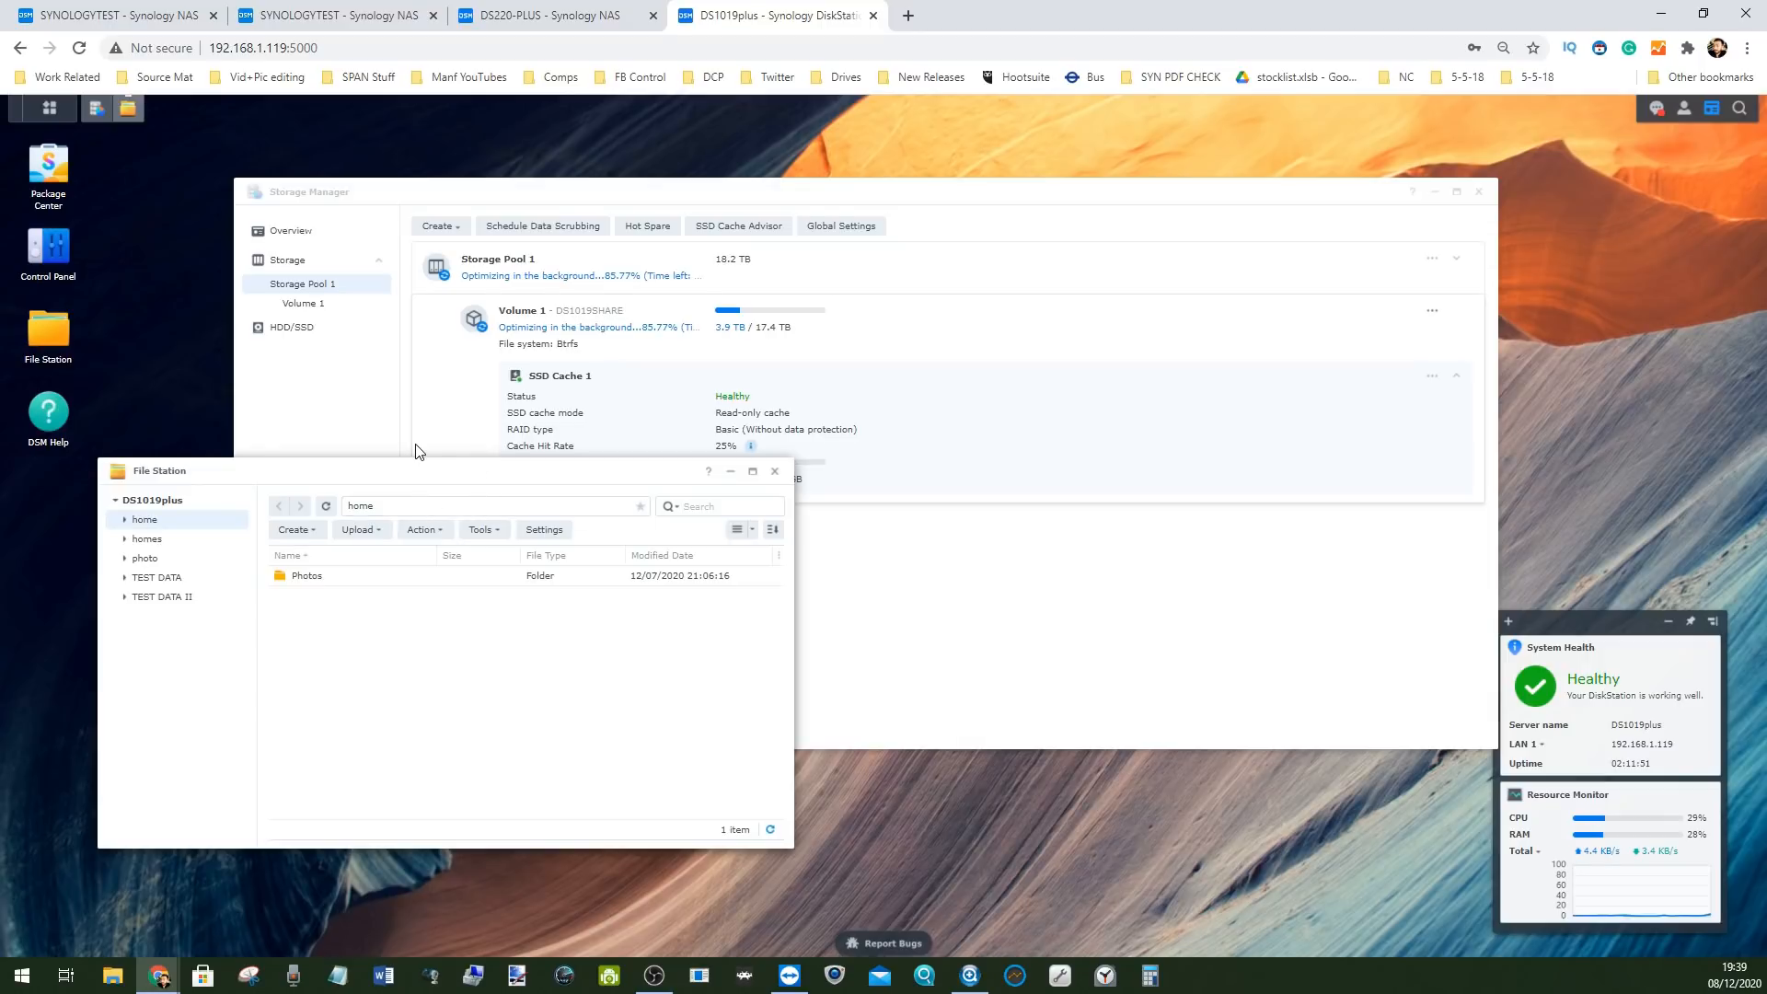
Remove SSD Cache 1 from Volume 1, confirming with the account password
{"action": "left_click_drag", "start_coordinate": [434, 463], "coordinate": [405, 469]}
{"action": "left_click_drag", "start_coordinate": [697, 191], "coordinate": [1045, 237]}
{"action": "left_click_drag", "start_coordinate": [1169, 235], "coordinate": [925, 167]}
{"action": "right_click", "coordinate": [925, 167]}
{"action": "left_click", "coordinate": [1535, 354]}
{"action": "left_click", "coordinate": [1510, 381]}
{"action": "left_click", "coordinate": [1103, 465]}
{"action": "left_click", "coordinate": [993, 442]}
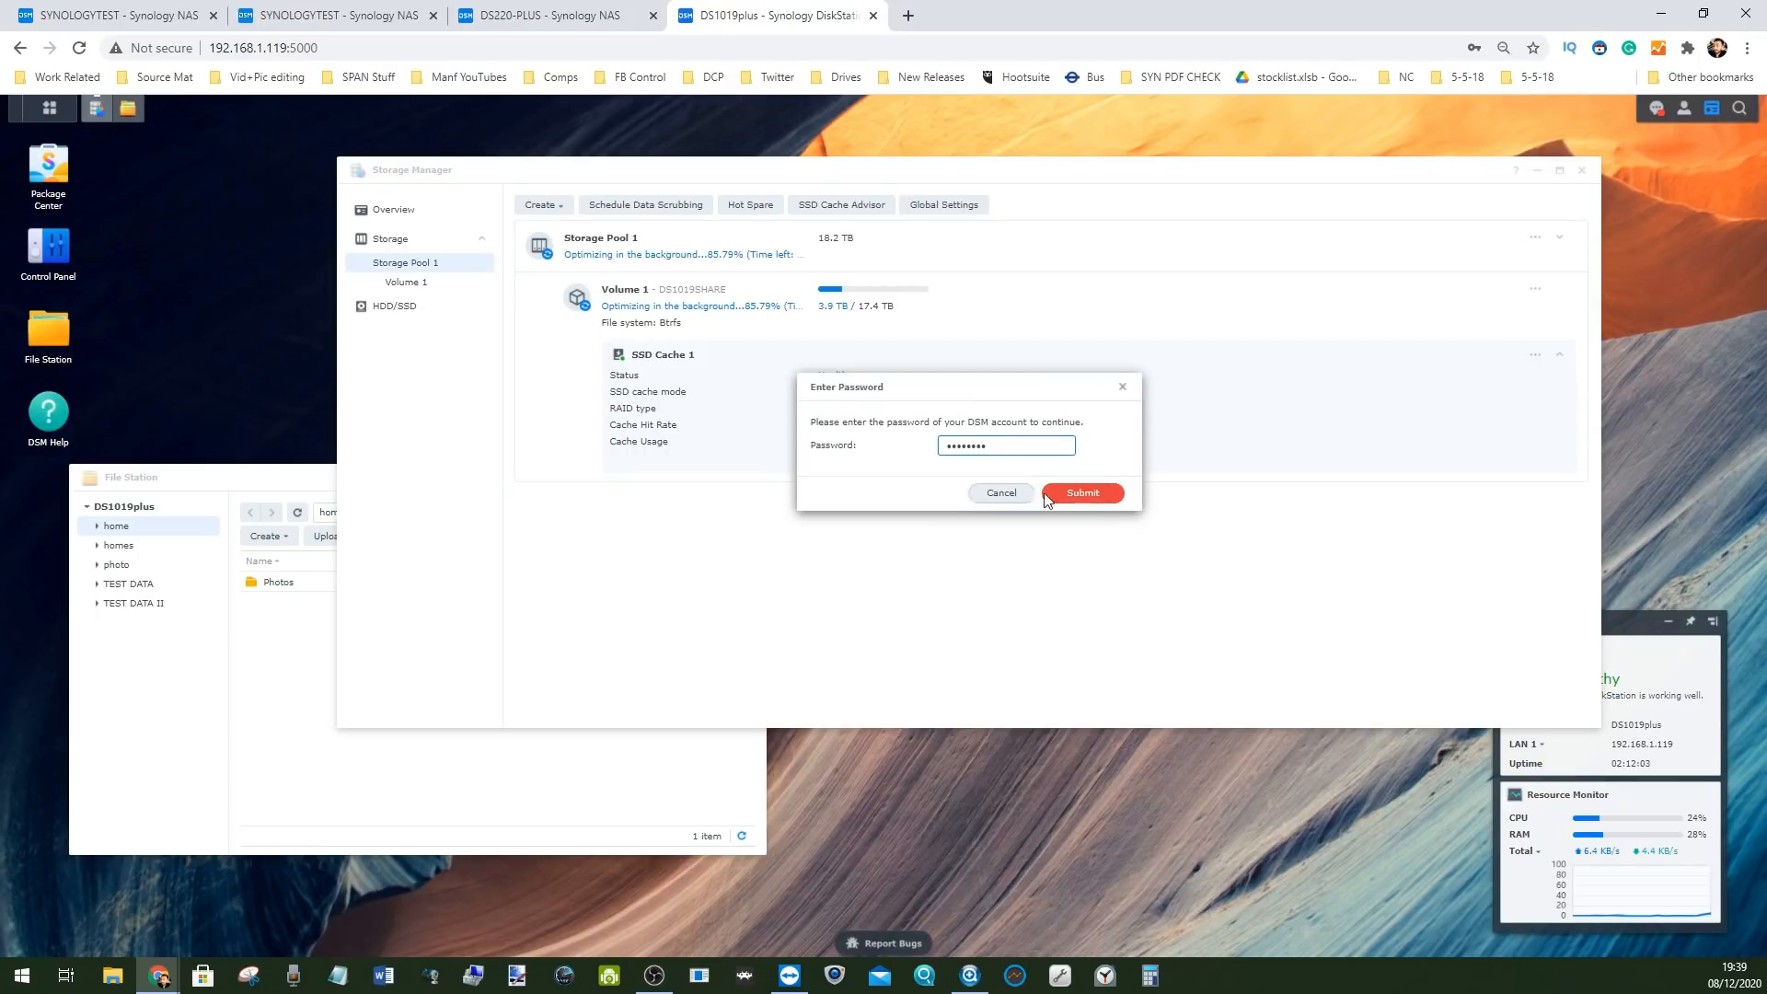
{"action": "left_click", "coordinate": [1073, 494]}
Browse home > Photos > Christmas 2019, view IMG_20191201_200528.jpg, then close File Station
{"action": "left_click_drag", "start_coordinate": [298, 475], "coordinate": [295, 475]}
{"action": "left_click", "coordinate": [116, 545]}
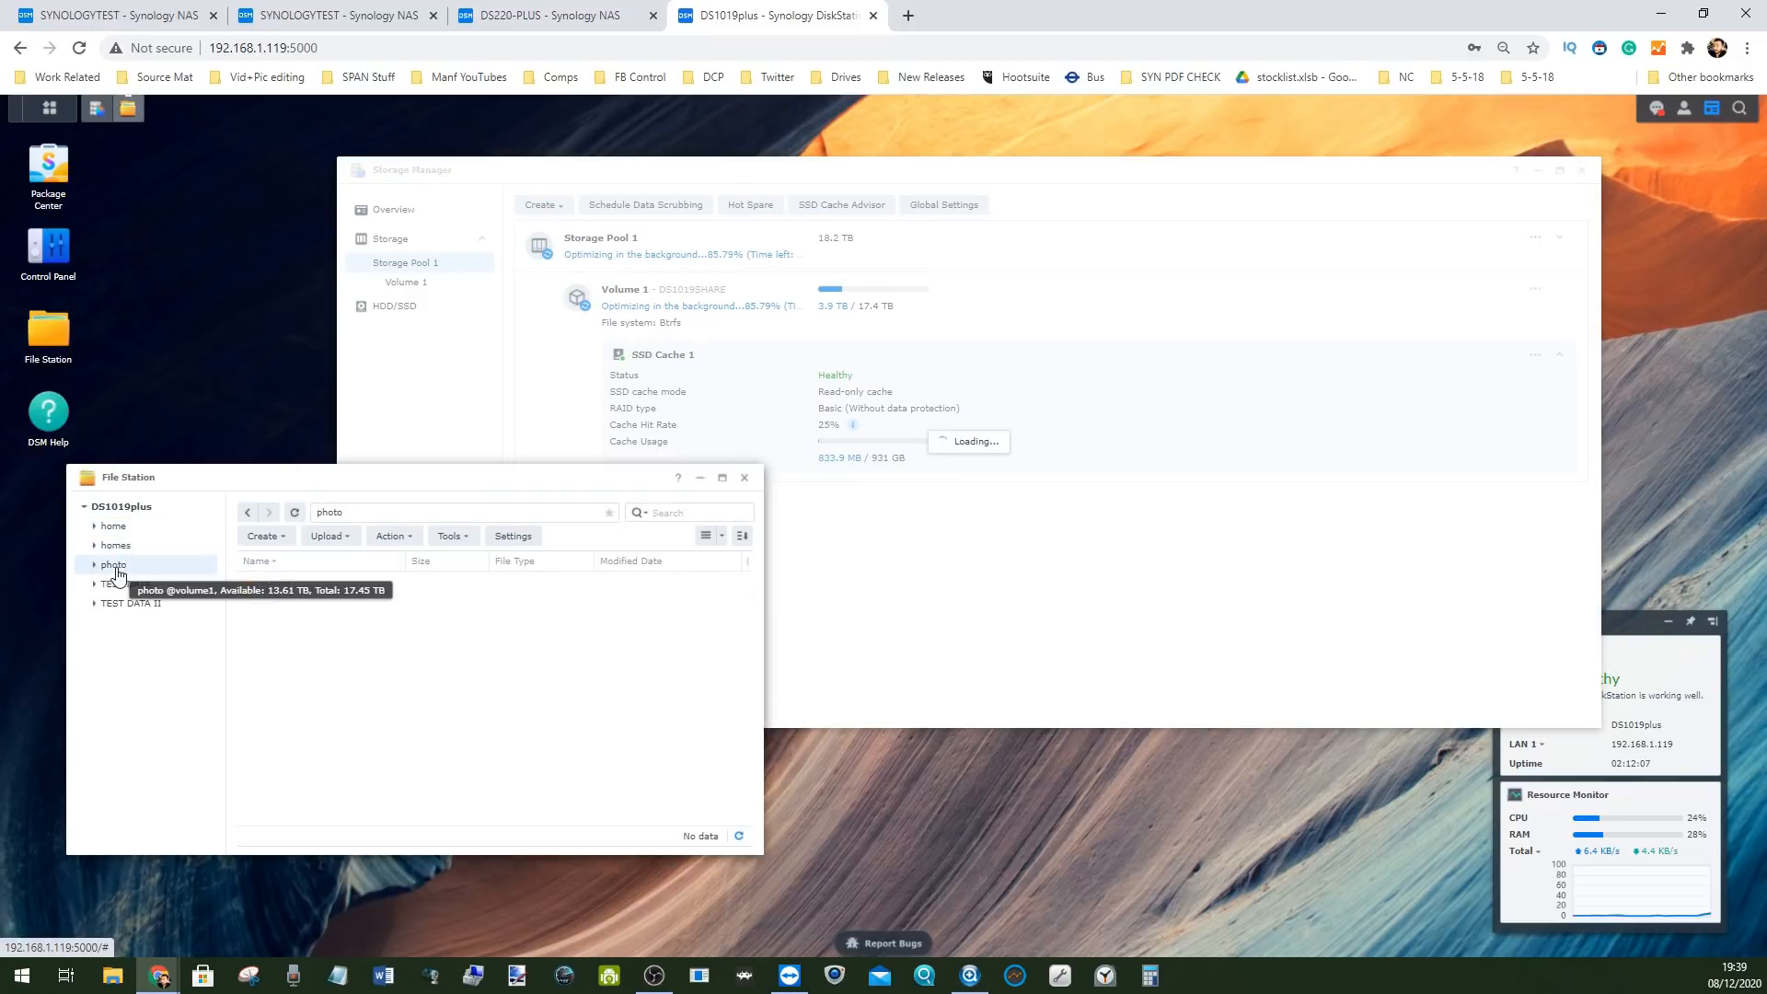
{"action": "left_click", "coordinate": [111, 547]}
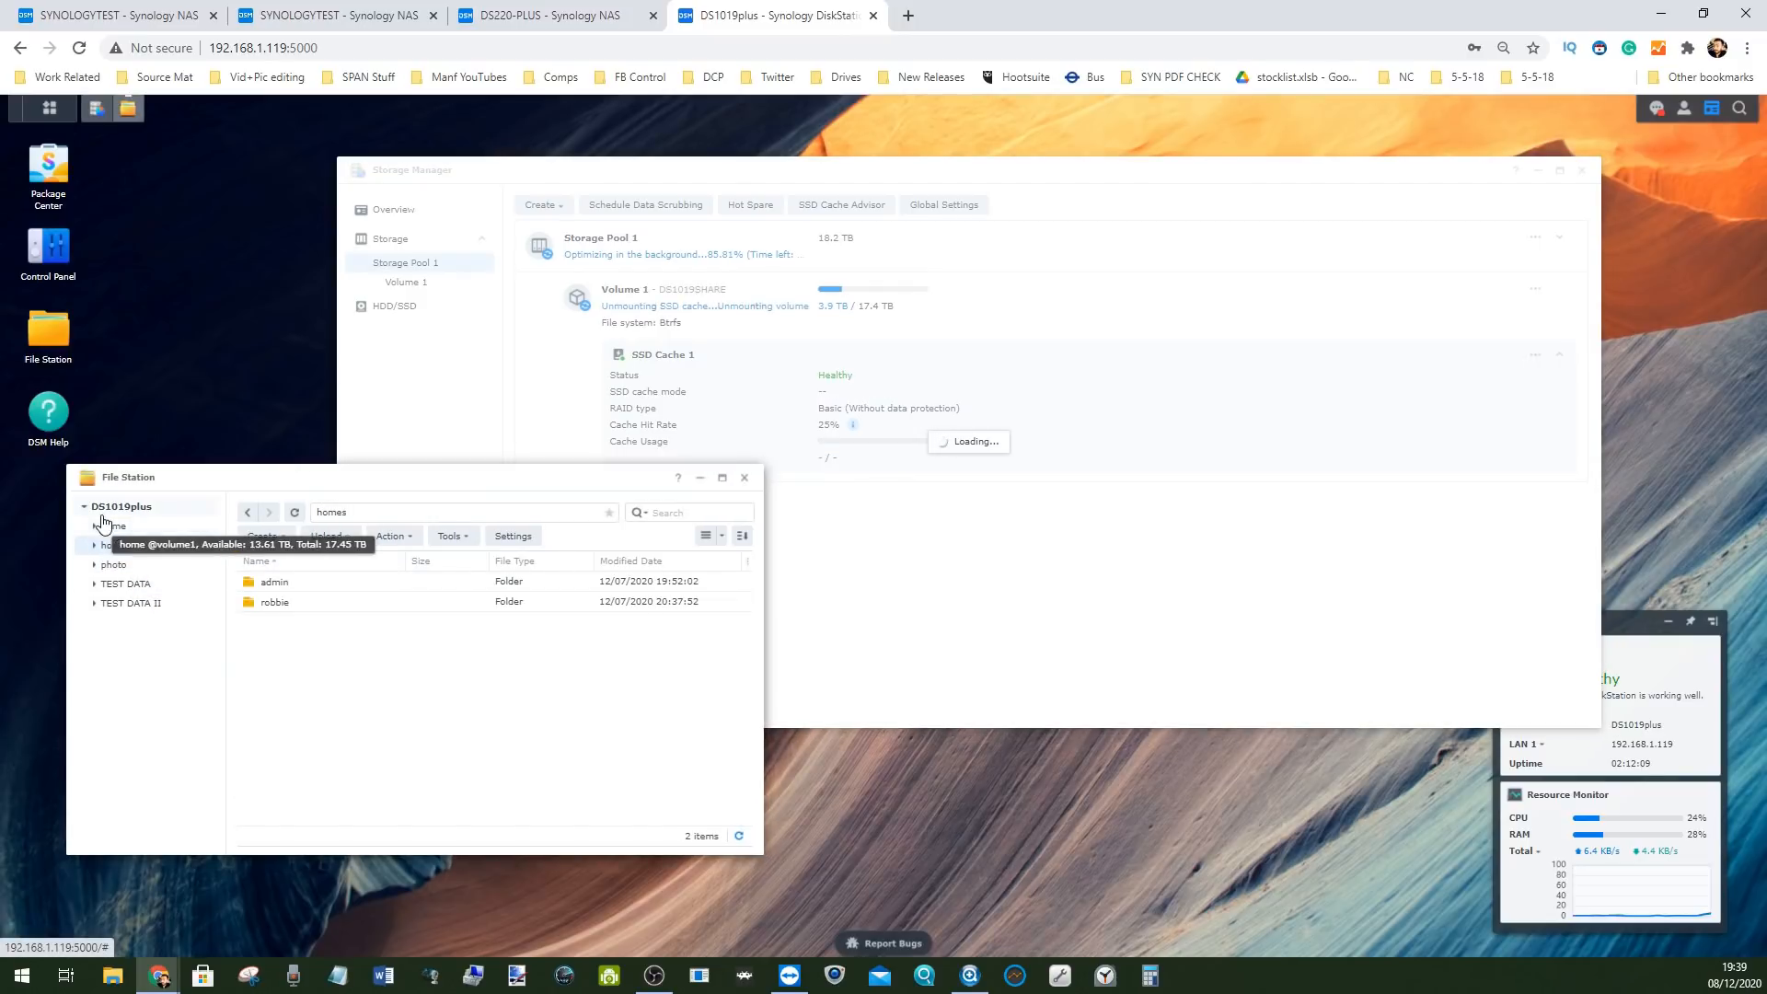
{"action": "left_click", "coordinate": [115, 532]}
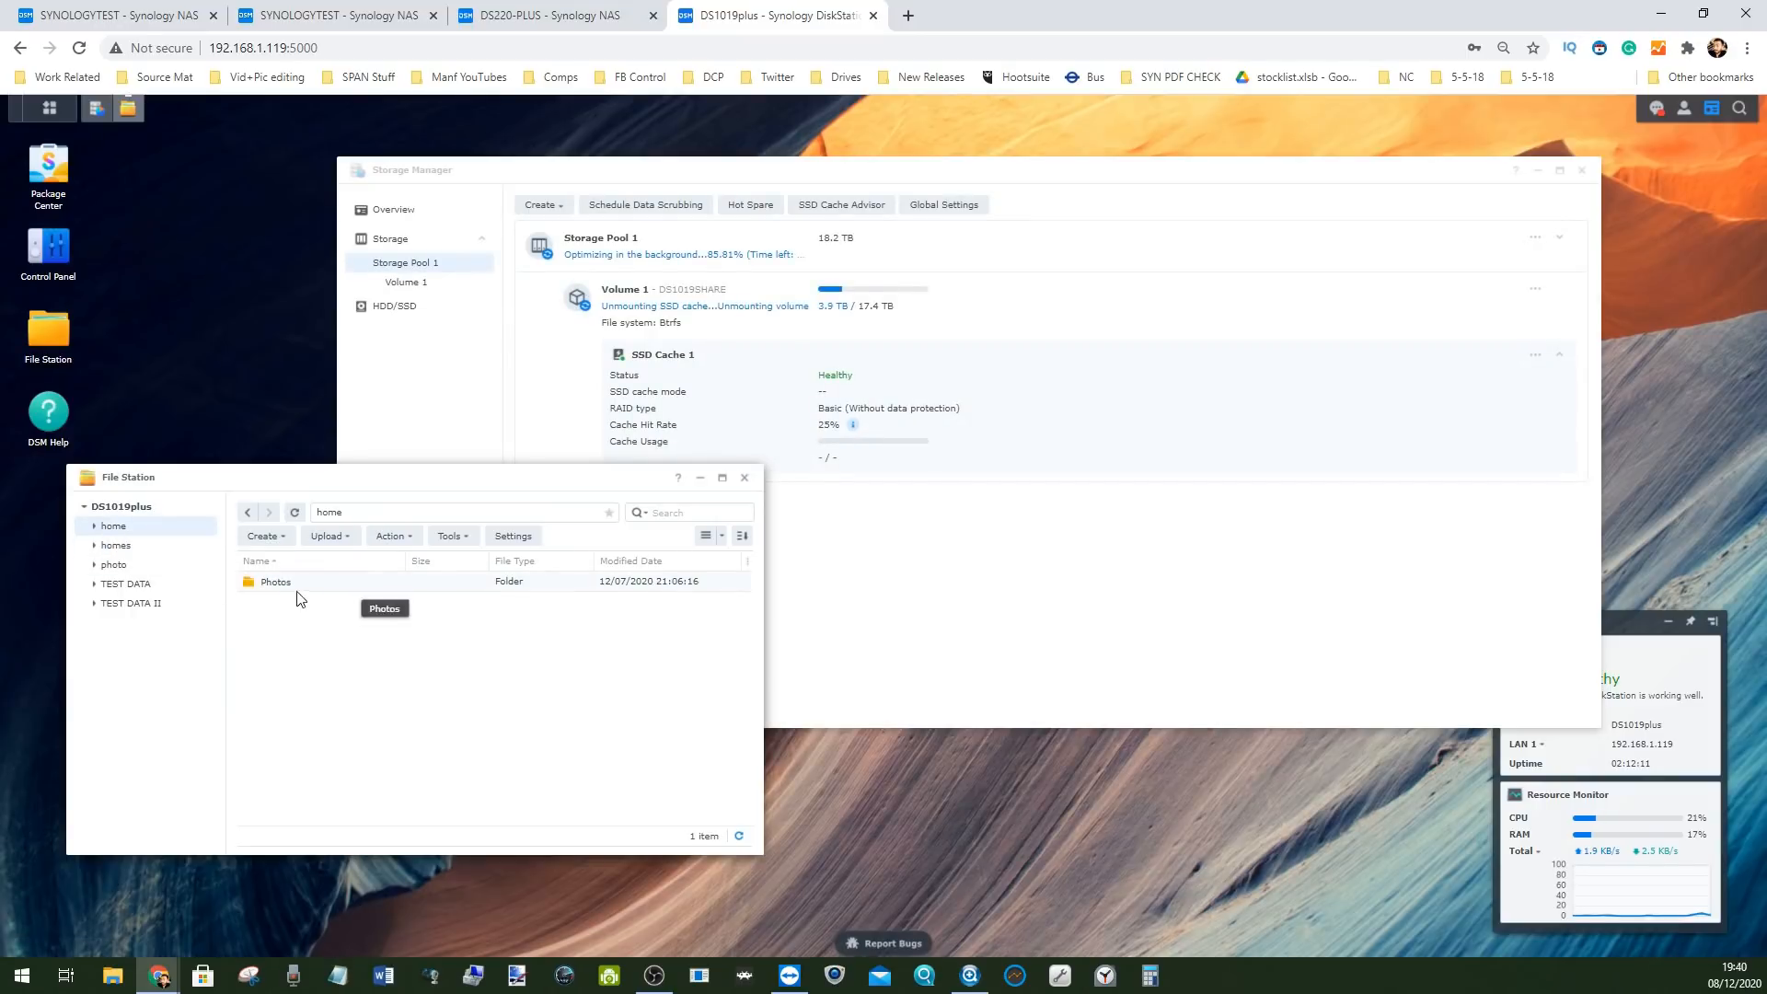
{"action": "double_click", "coordinate": [358, 581]}
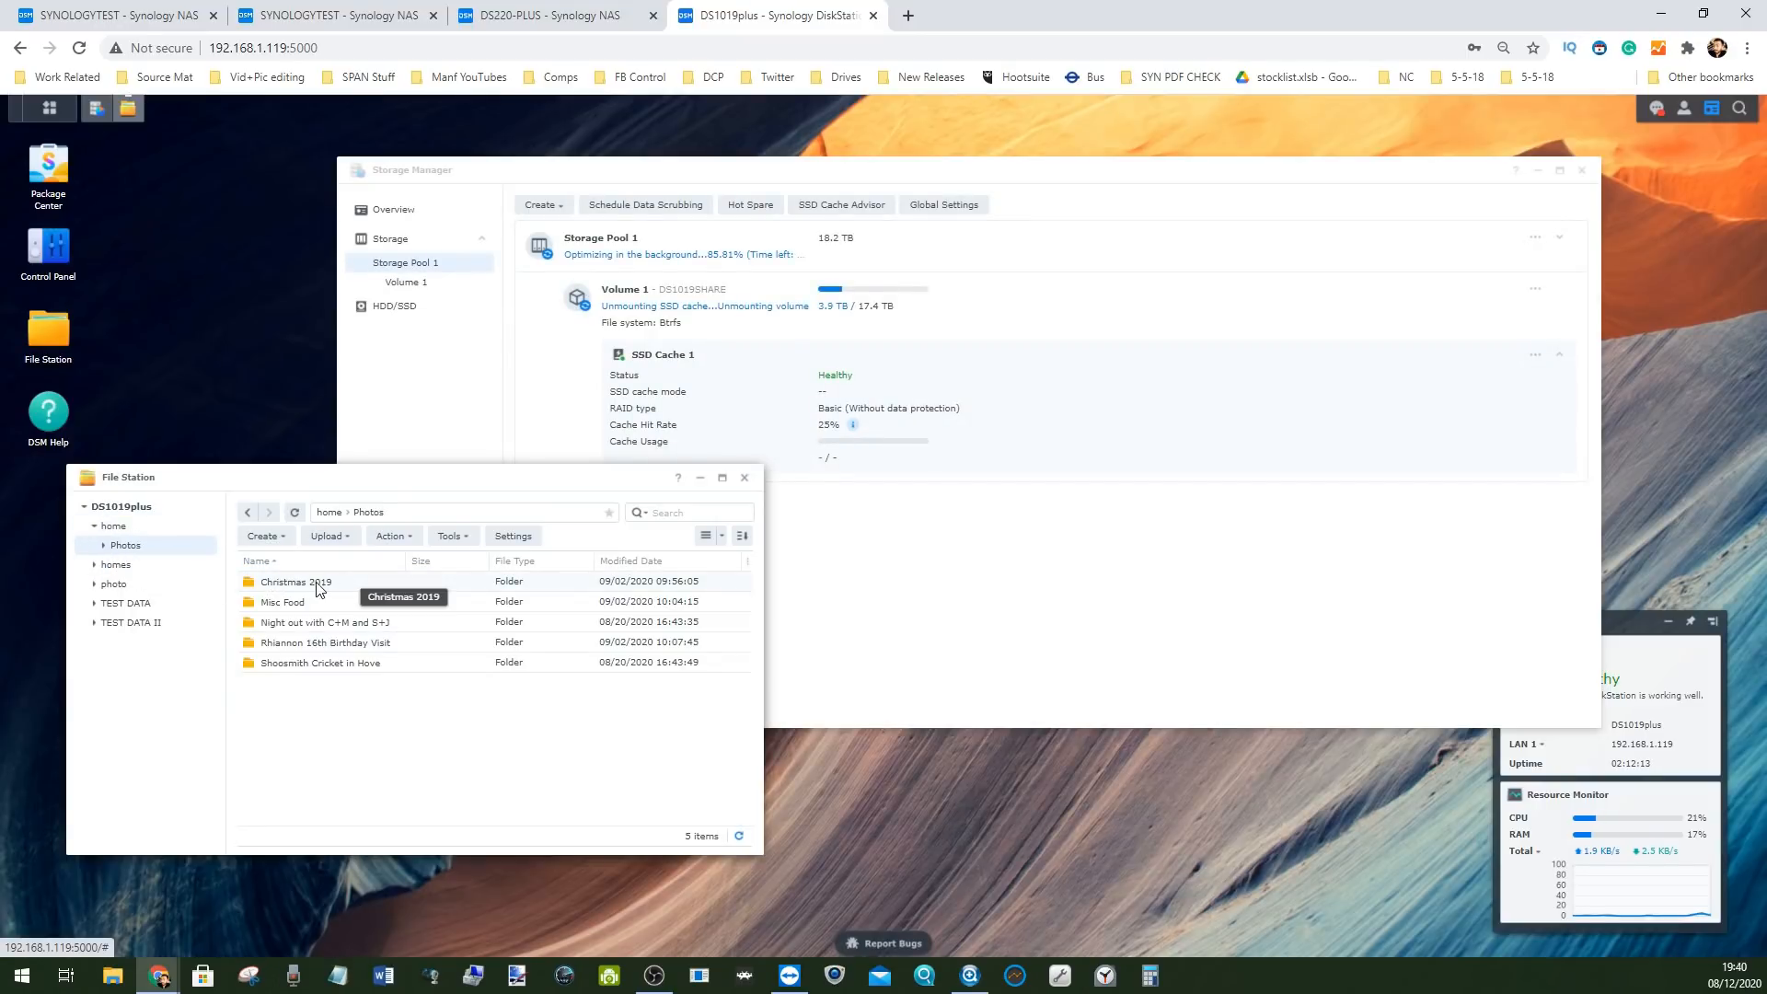
{"action": "double_click", "coordinate": [358, 581]}
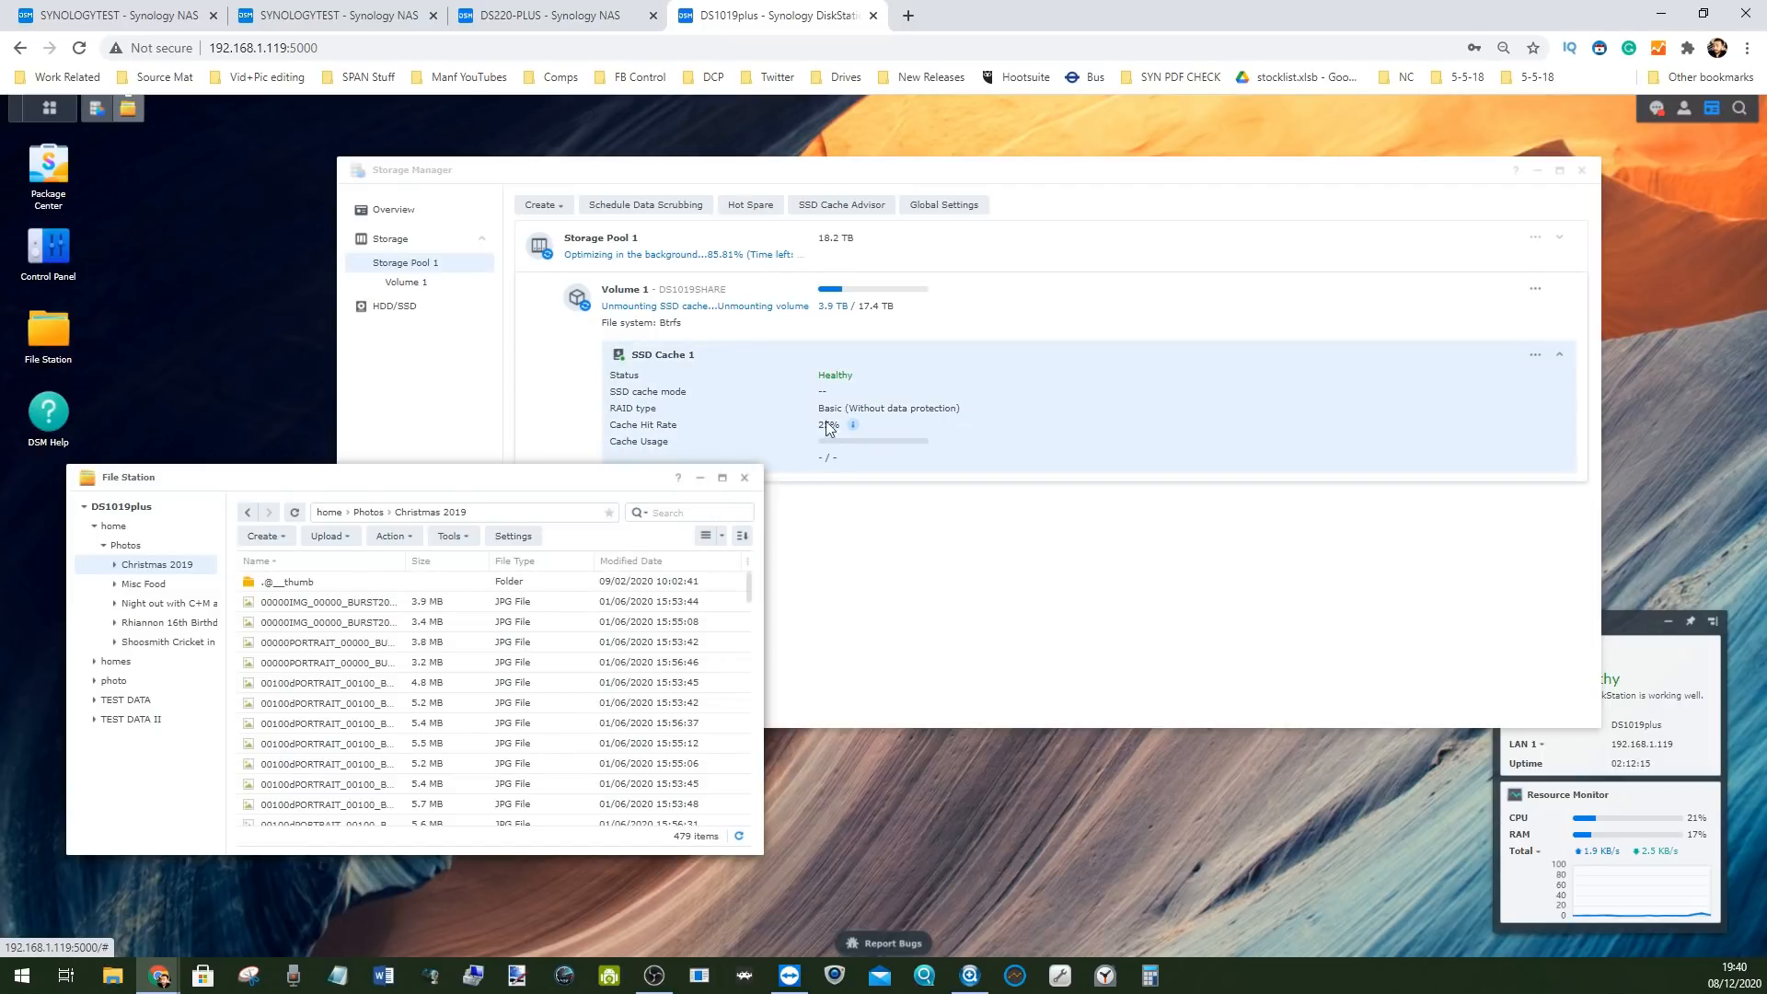
{"action": "scroll", "coordinate": [391, 683], "scroll_direction": "down", "scroll_amount": 5}
{"action": "double_click", "coordinate": [304, 643]}
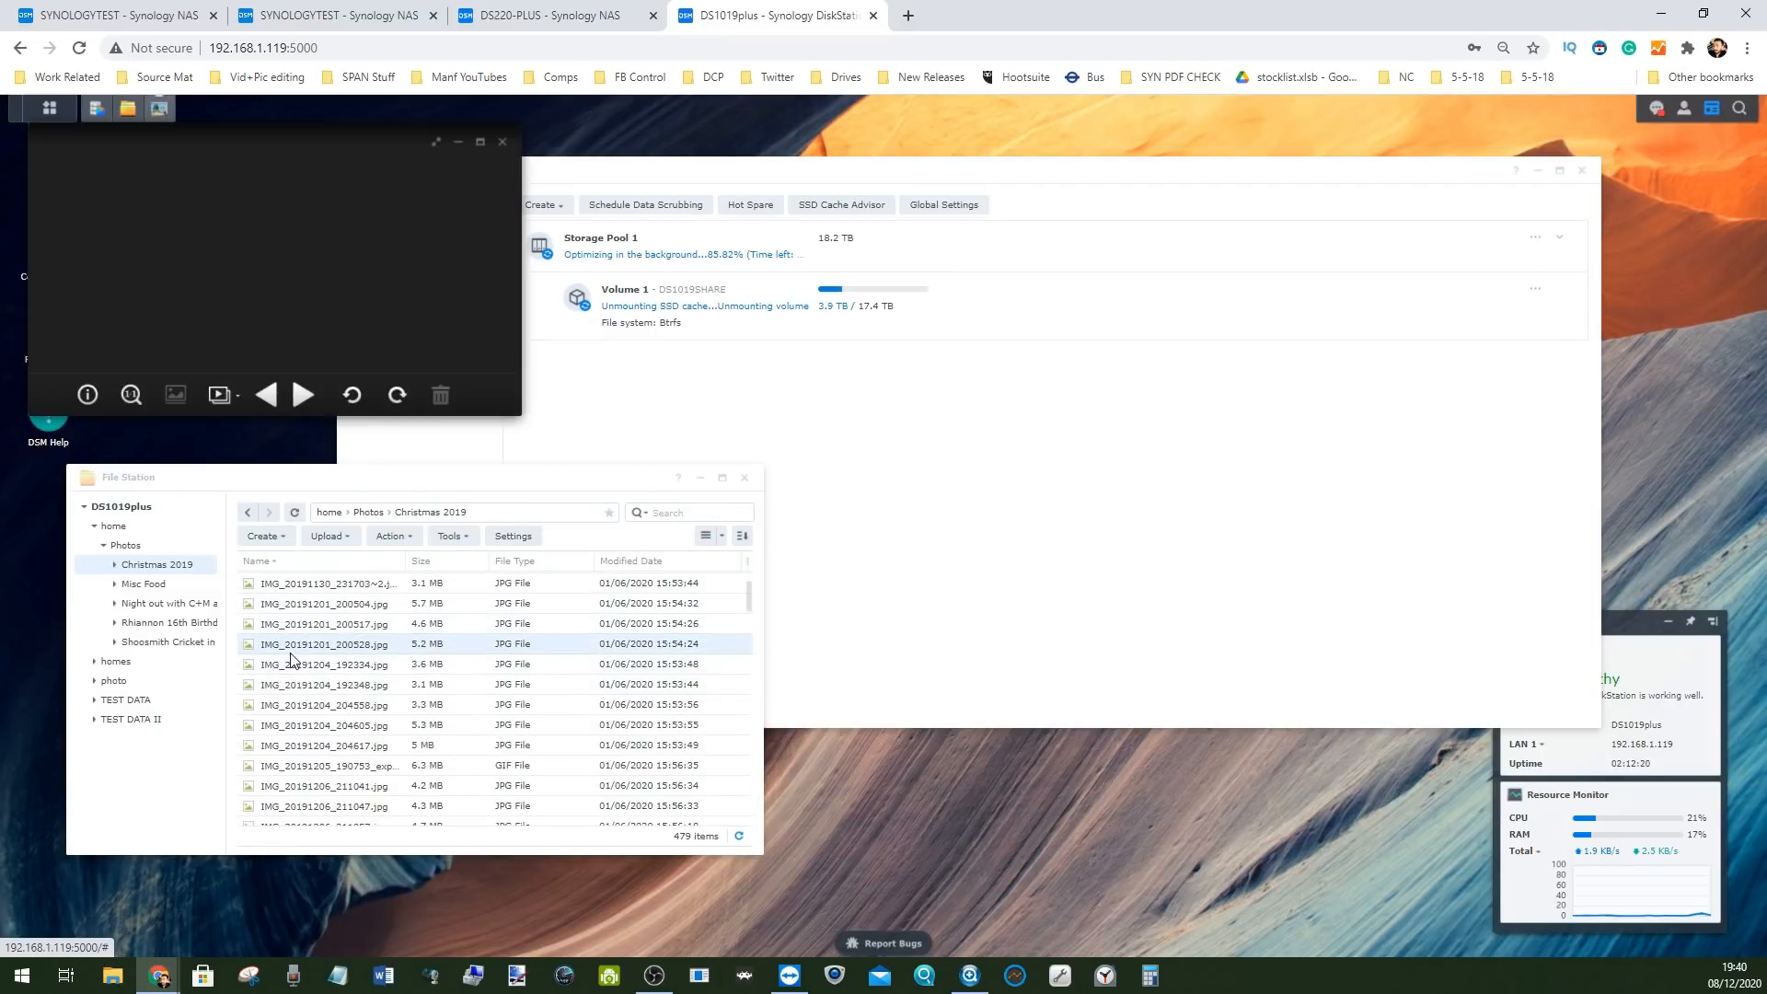
{"action": "left_click", "coordinate": [502, 143]}
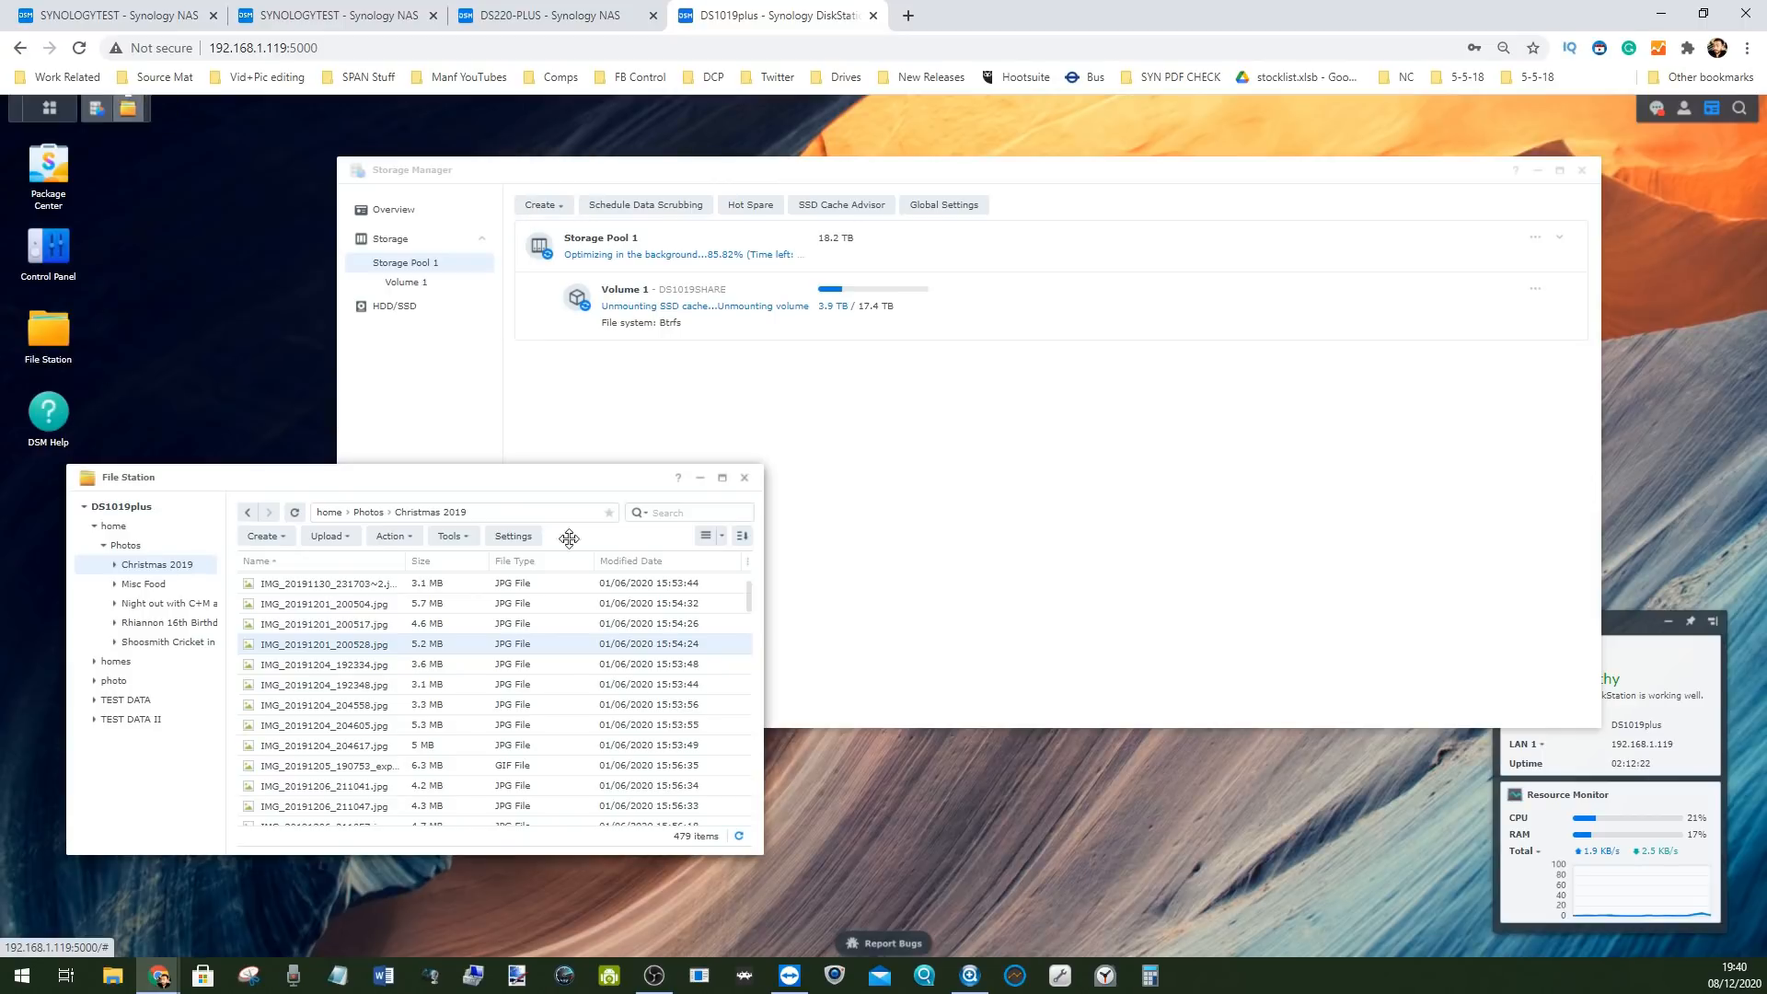
{"action": "left_click", "coordinate": [745, 478]}
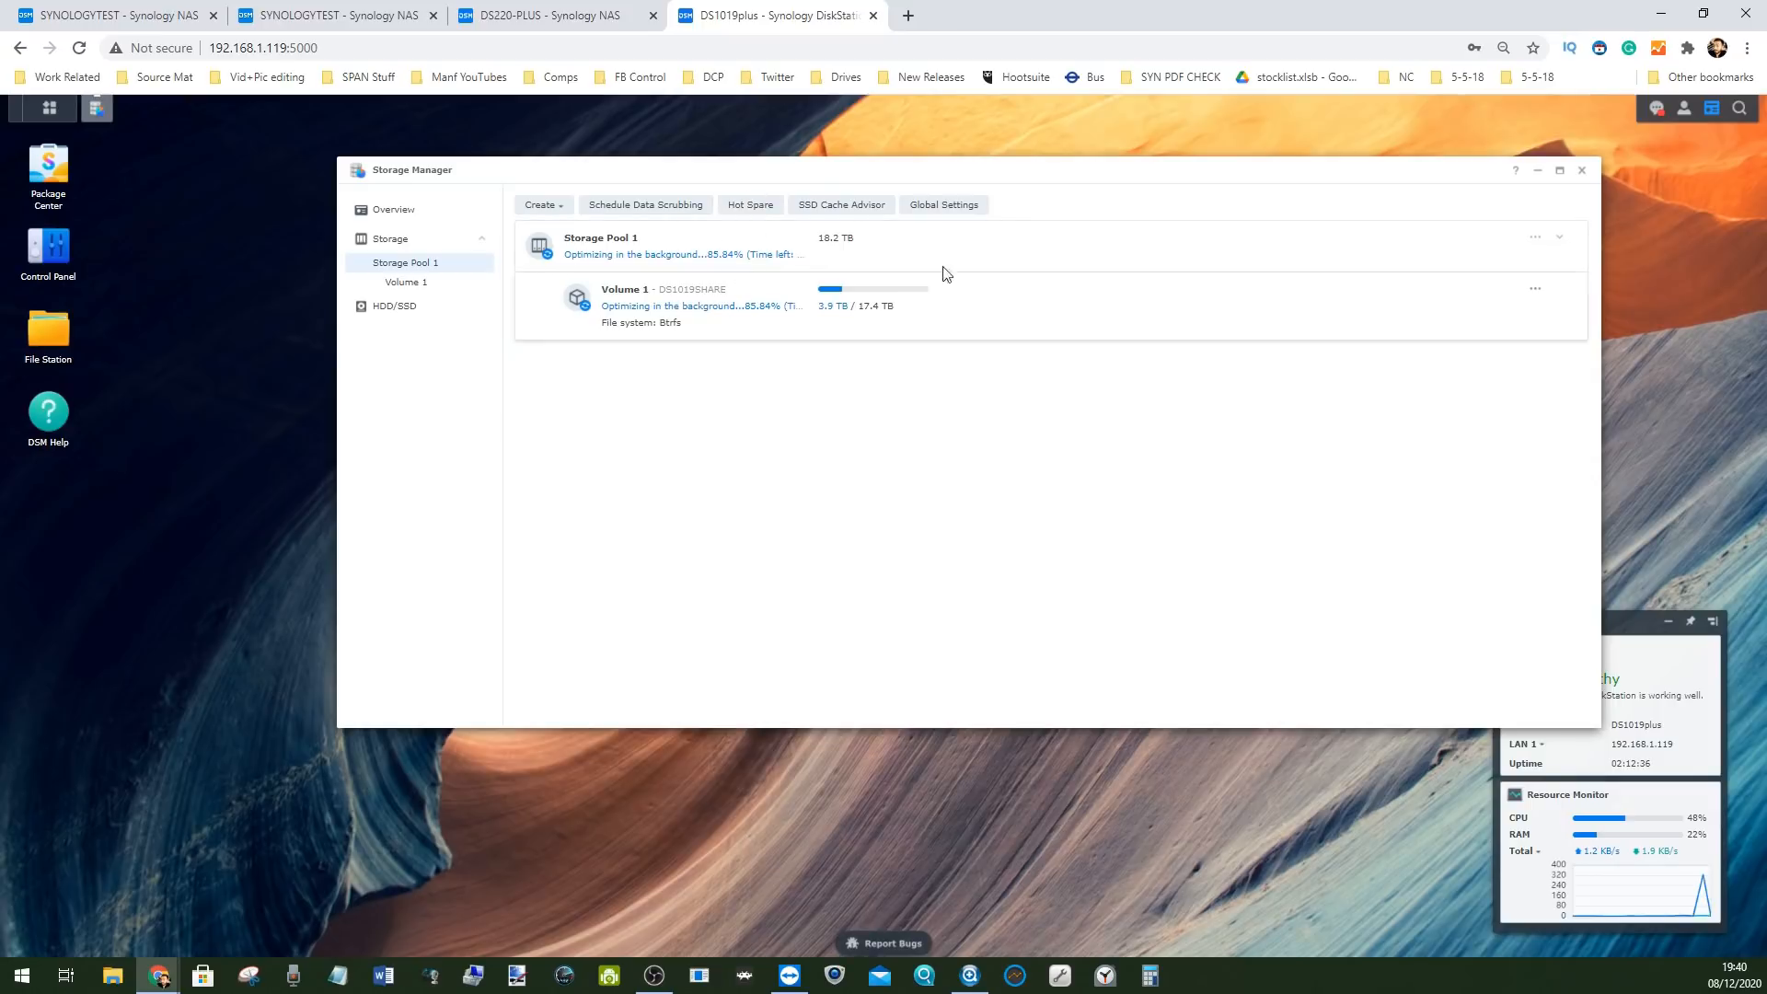
Create a Basic read-only SSD cache on Volume 1 from the 931 GB NVMe SSD, confirming the erase
{"action": "left_click", "coordinate": [838, 209]}
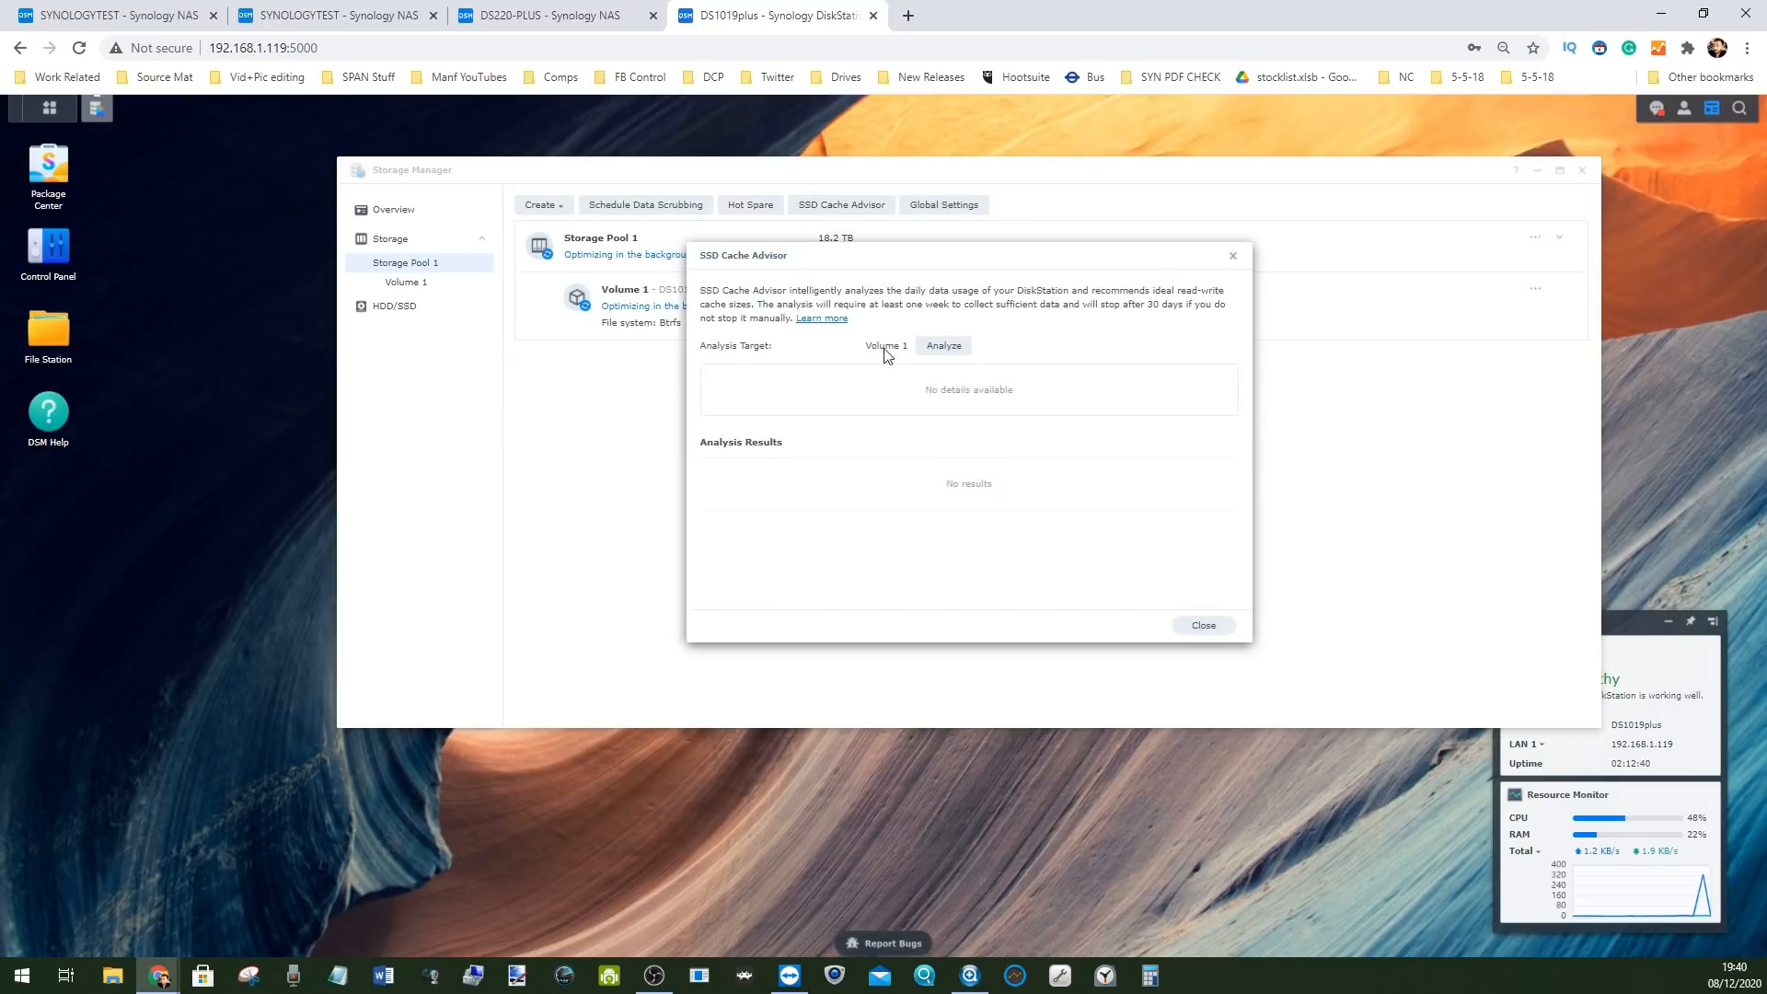
{"action": "left_click", "coordinate": [1234, 257]}
{"action": "left_click", "coordinate": [540, 208]}
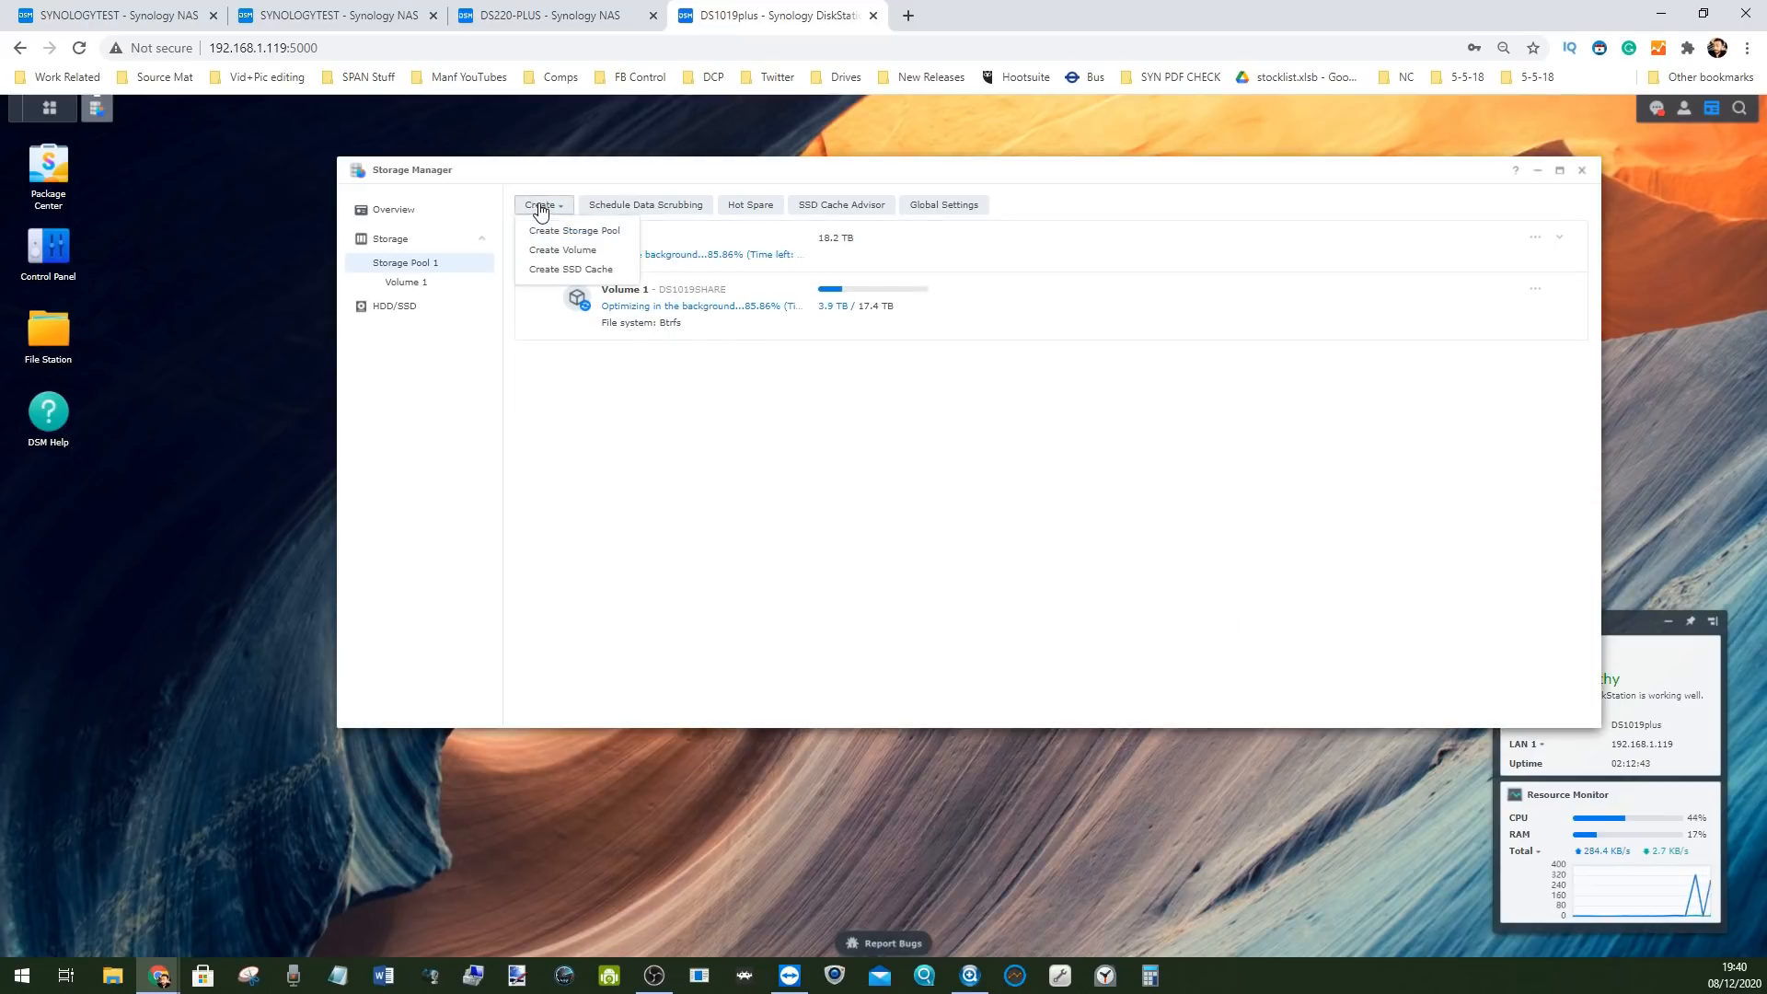
{"action": "left_click", "coordinate": [570, 268]}
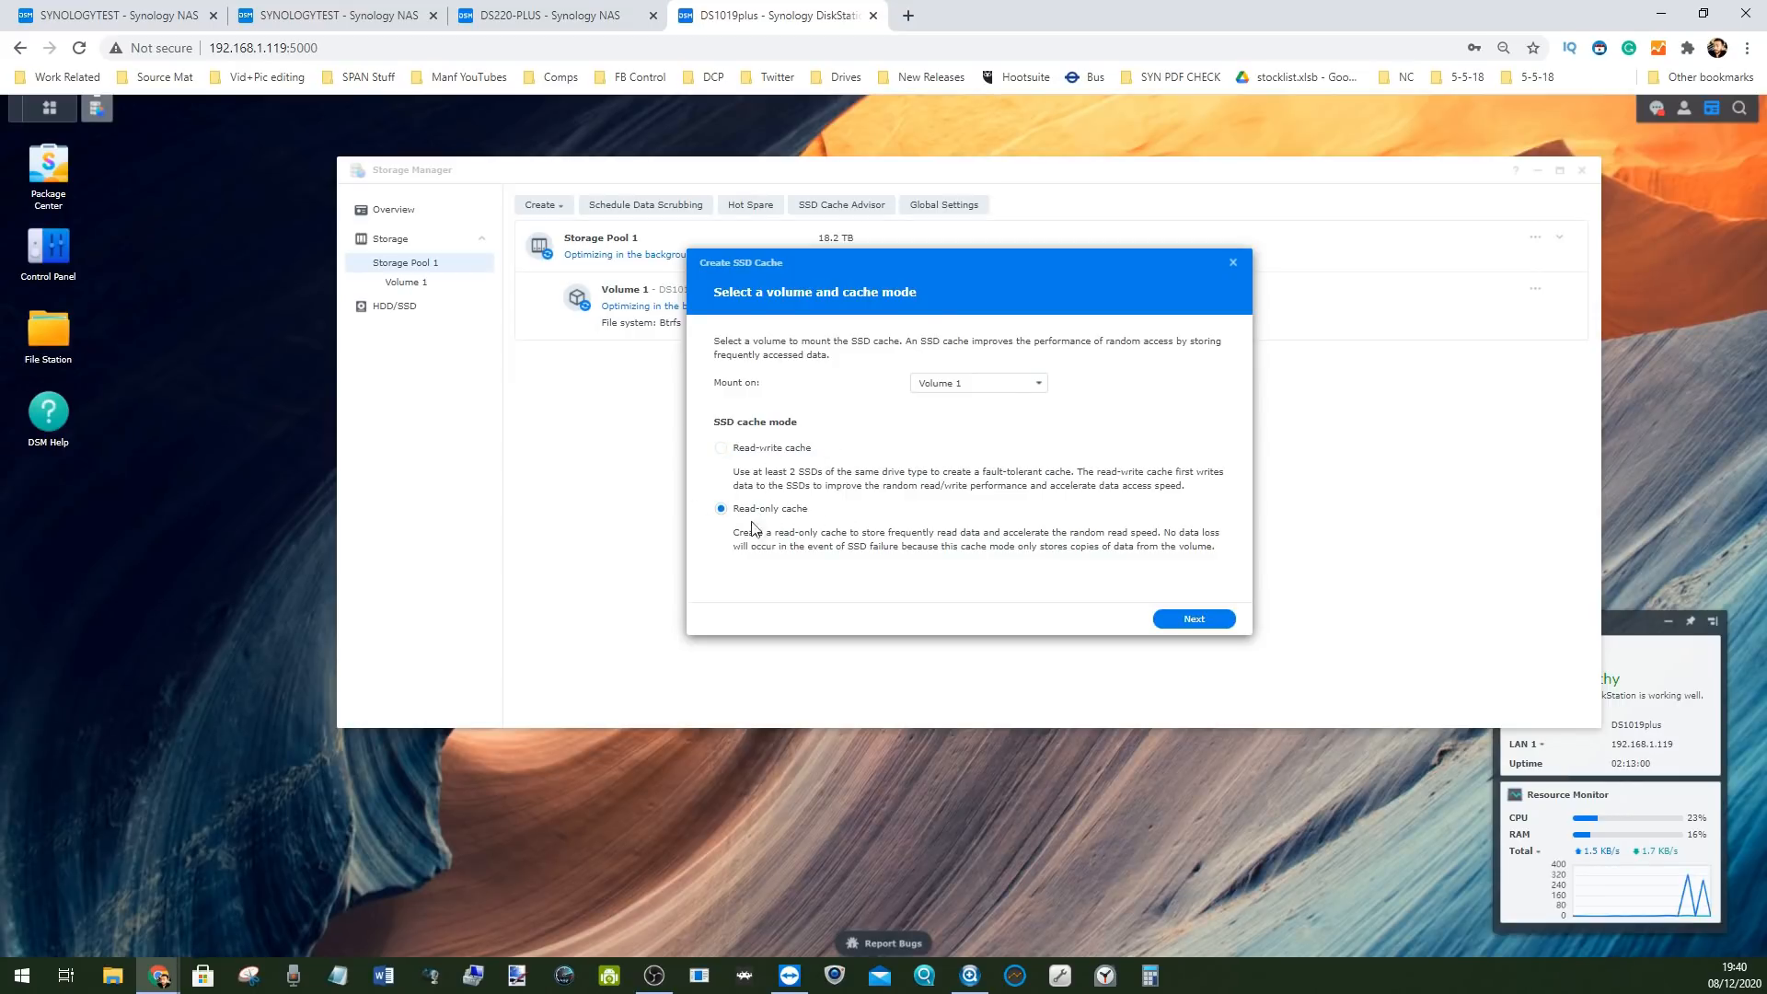
{"action": "left_click", "coordinate": [1187, 615]}
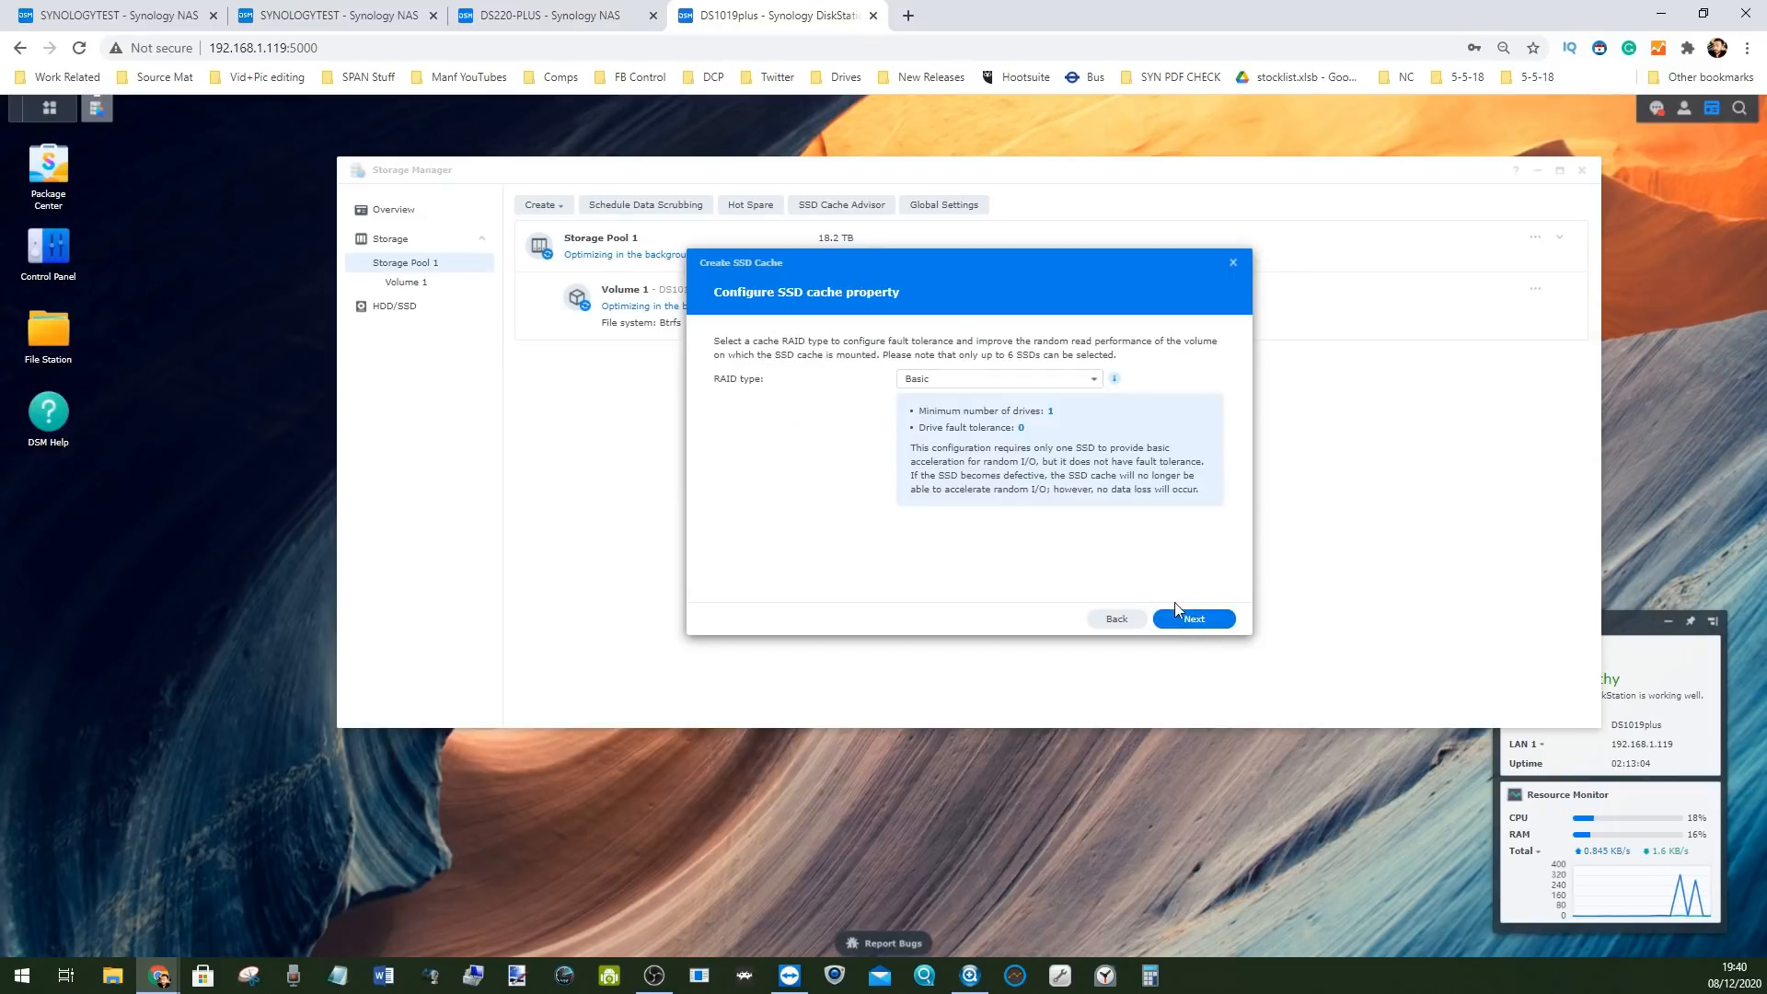
{"action": "left_click", "coordinate": [1178, 615]}
{"action": "left_click", "coordinate": [731, 389]}
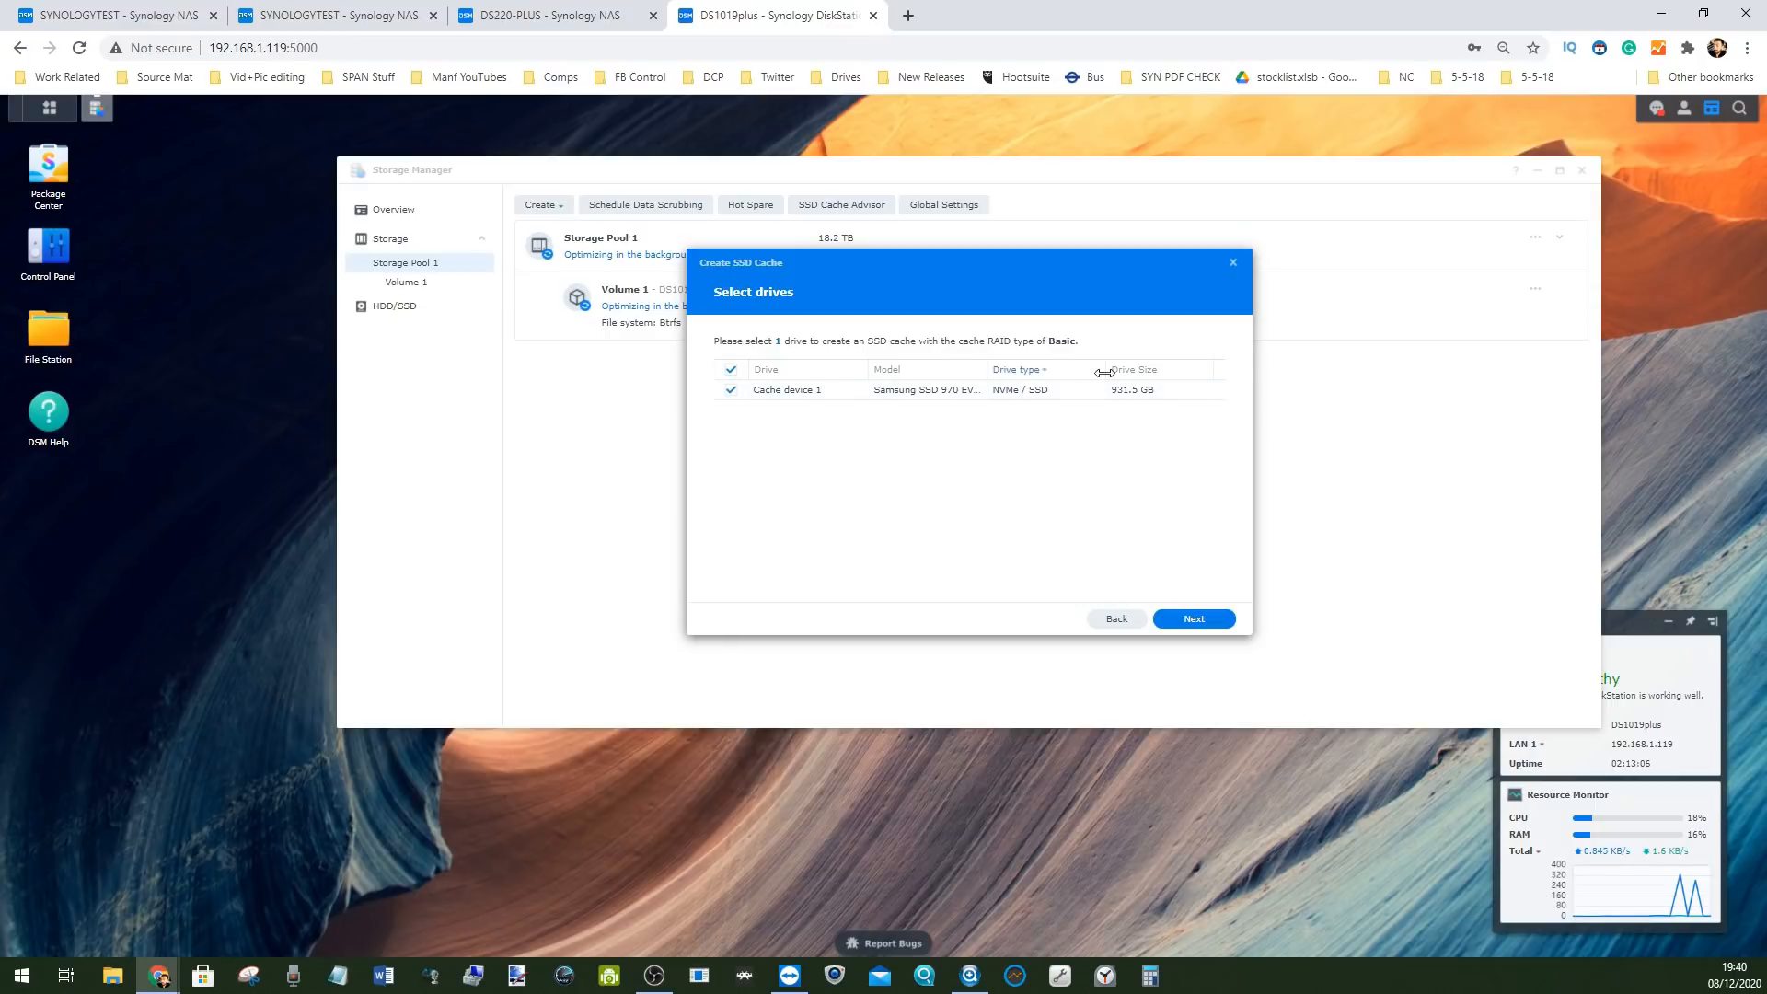
{"action": "left_click", "coordinate": [1202, 614]}
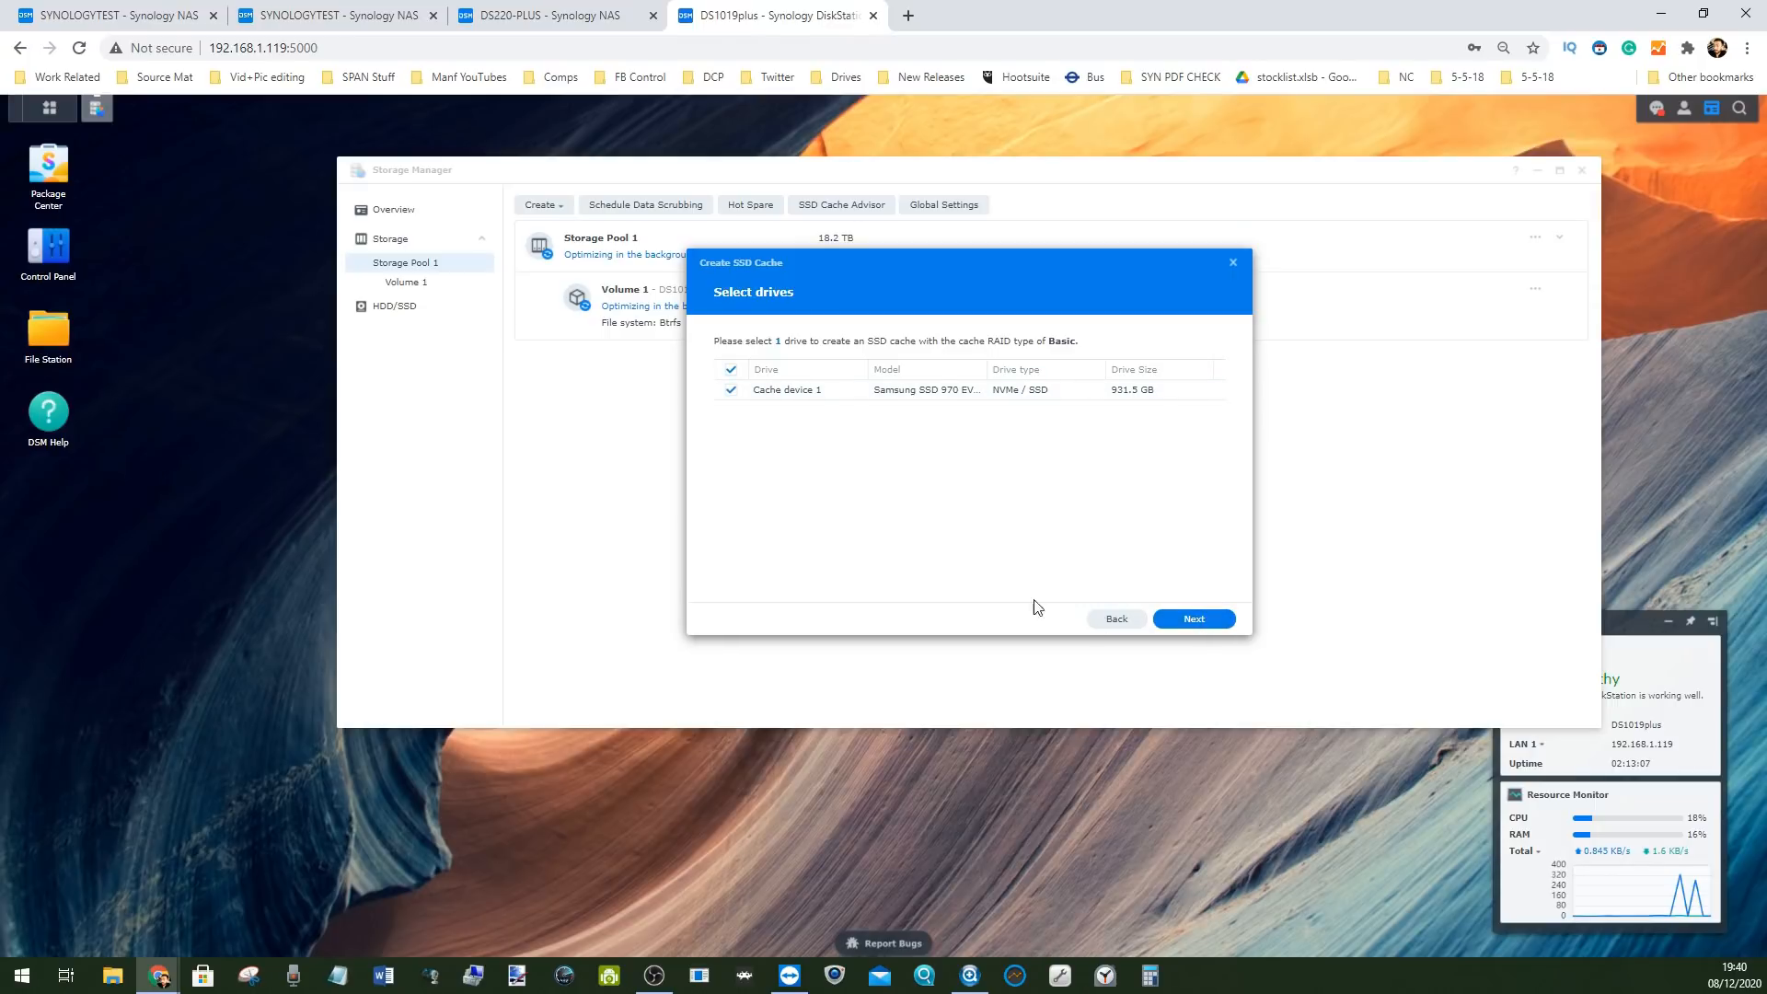
{"action": "left_click", "coordinate": [1176, 616]}
{"action": "left_click", "coordinate": [1178, 621]}
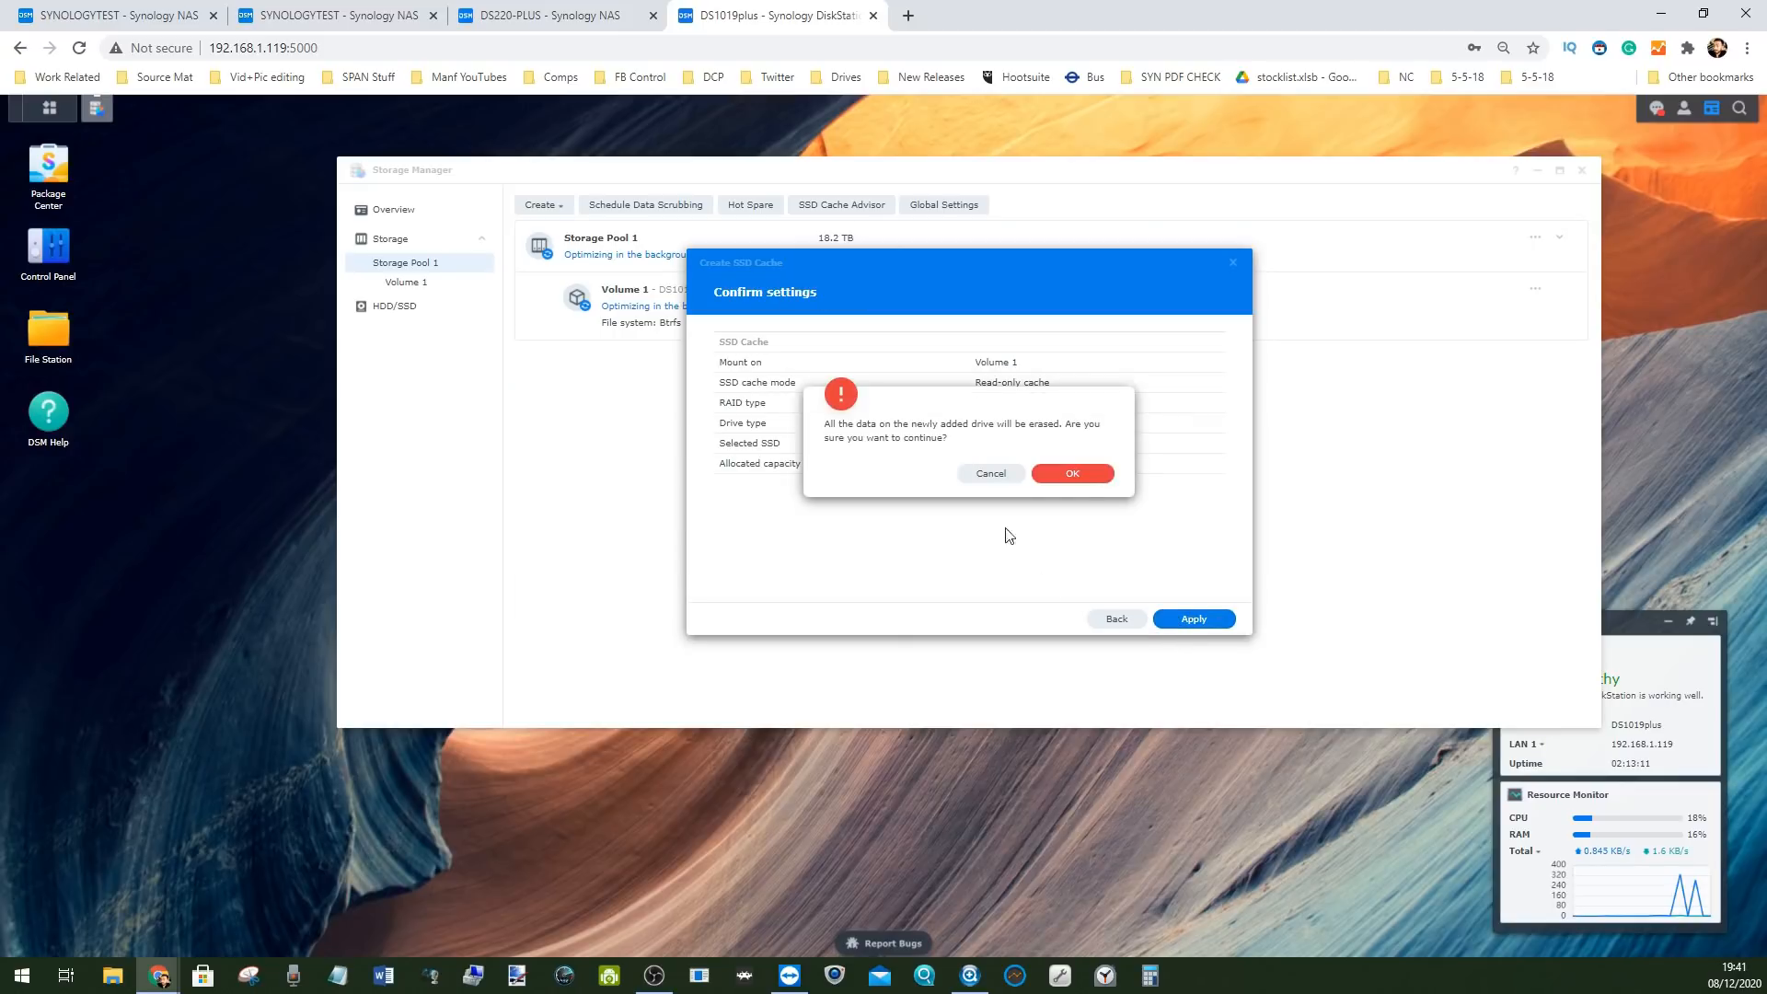
{"action": "left_click", "coordinate": [1064, 477]}
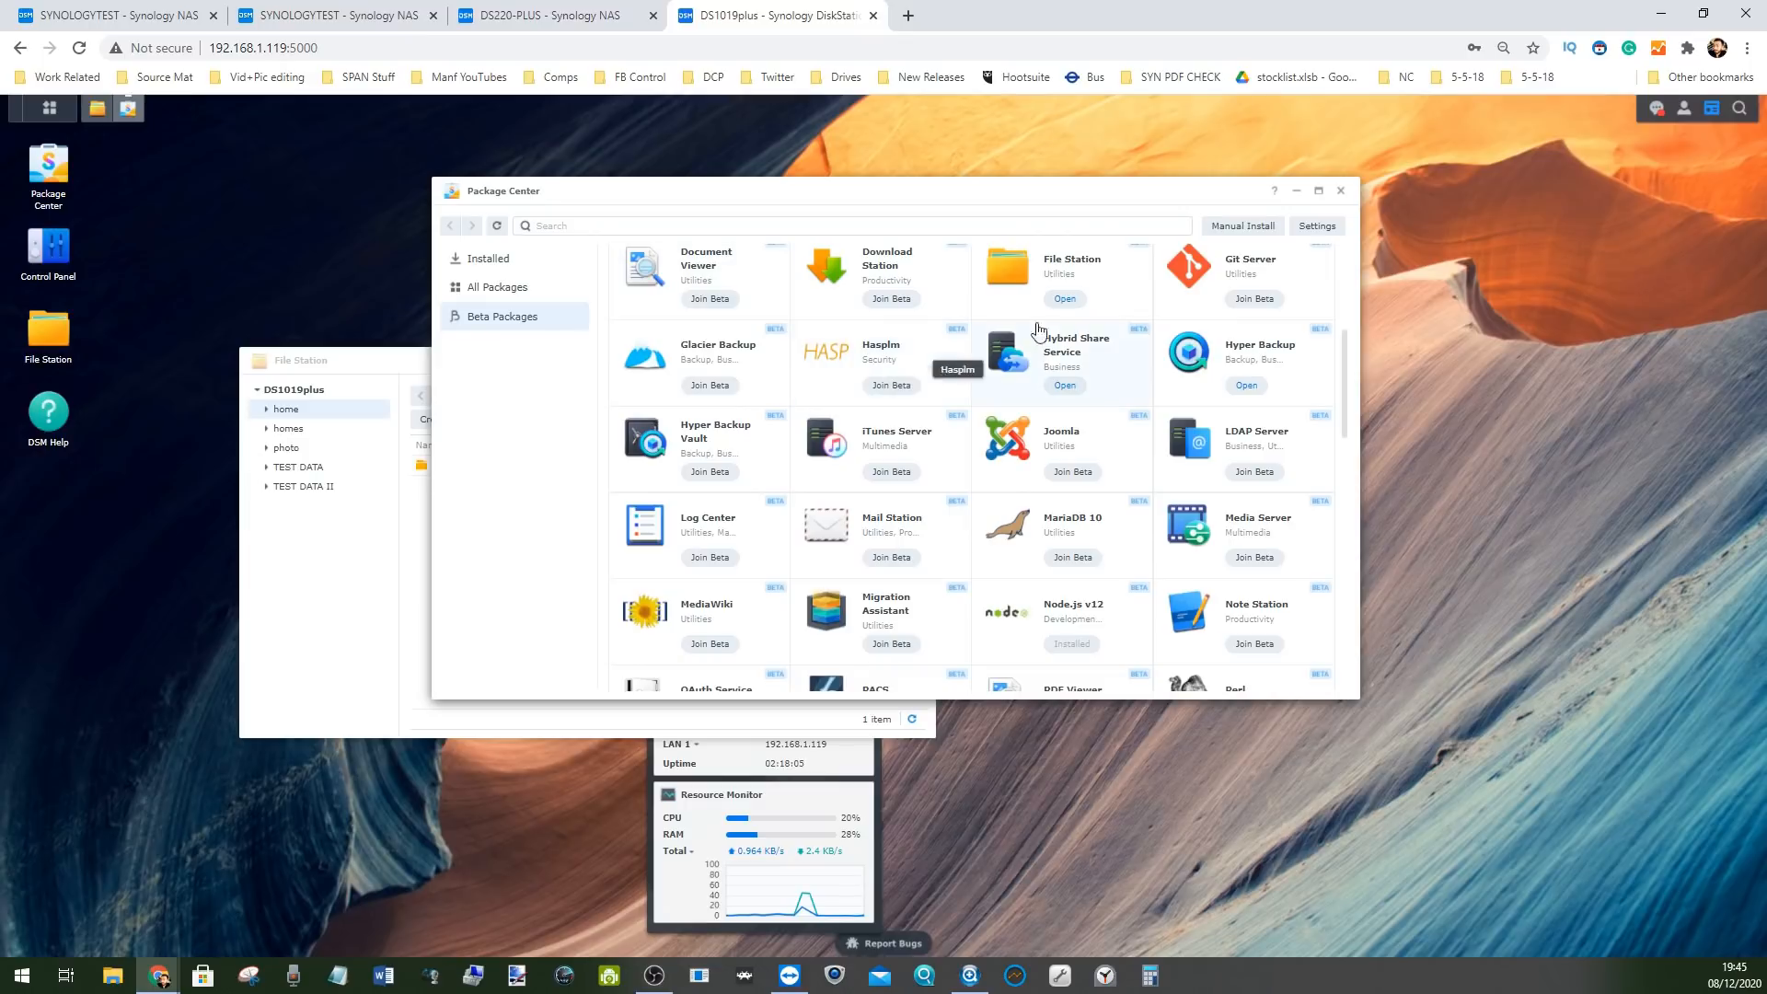
Launch Hybrid Share Service and begin the Hybrid Share Folder Creation Wizard
{"action": "left_click", "coordinate": [1068, 385]}
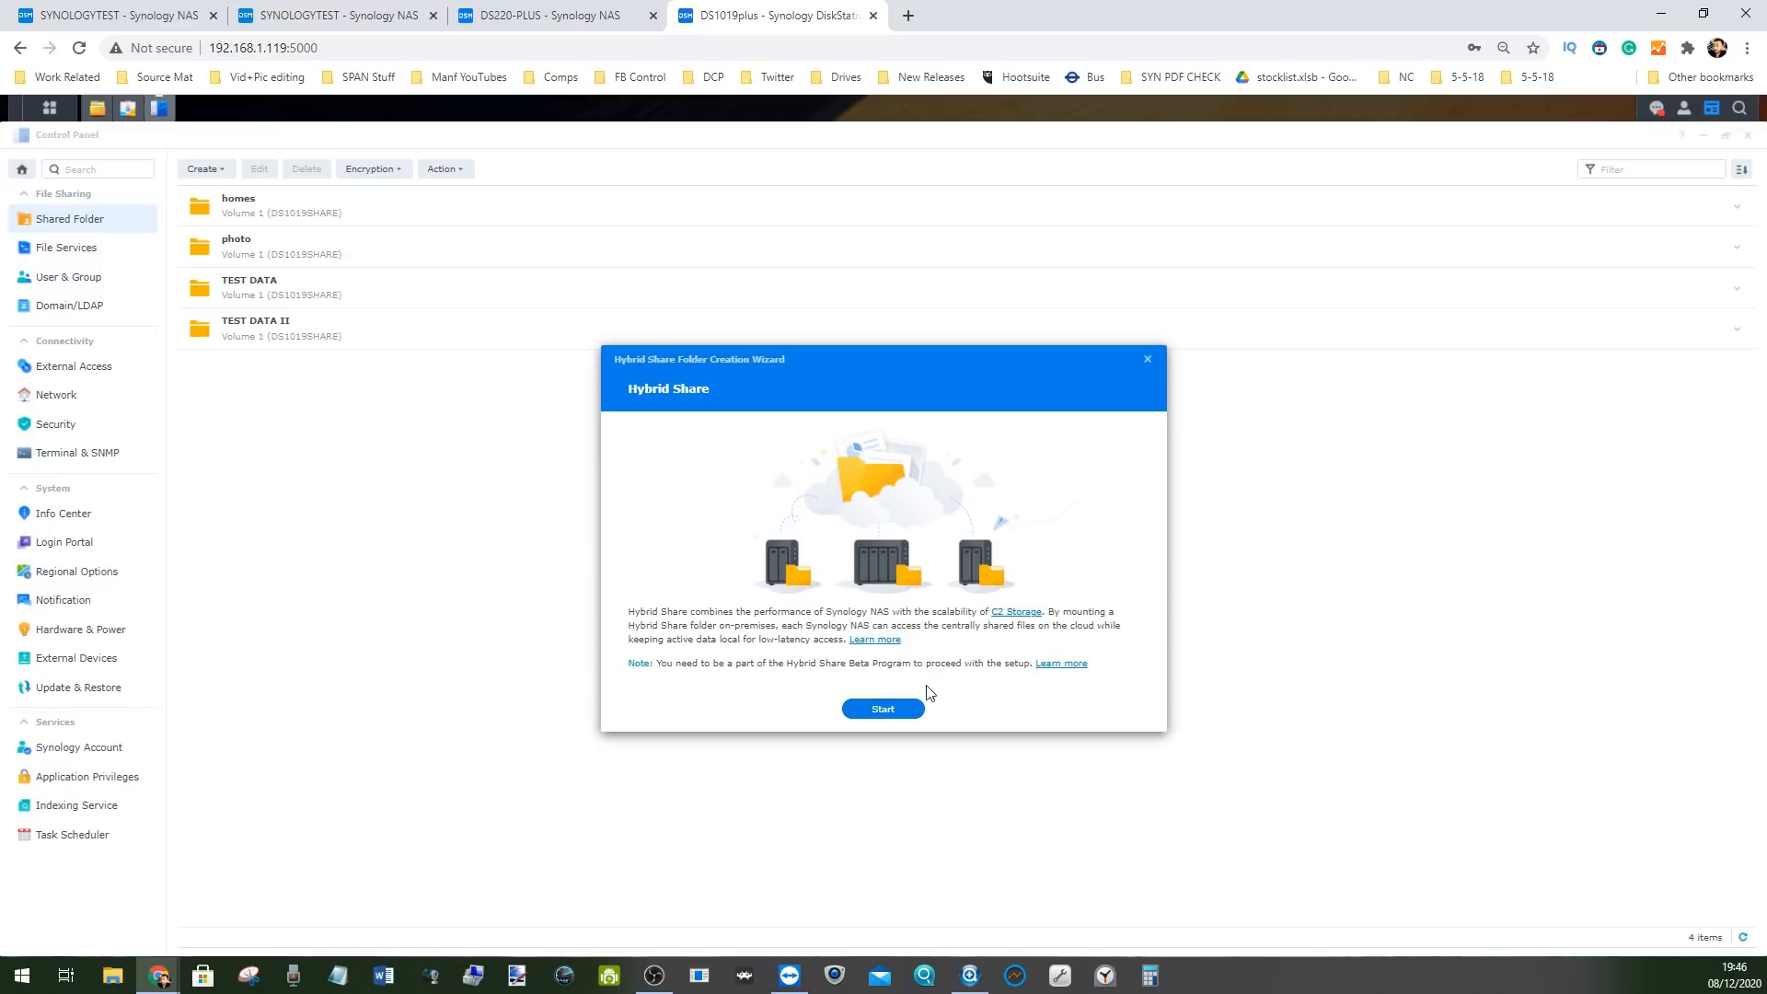
{"action": "left_click", "coordinate": [878, 718]}
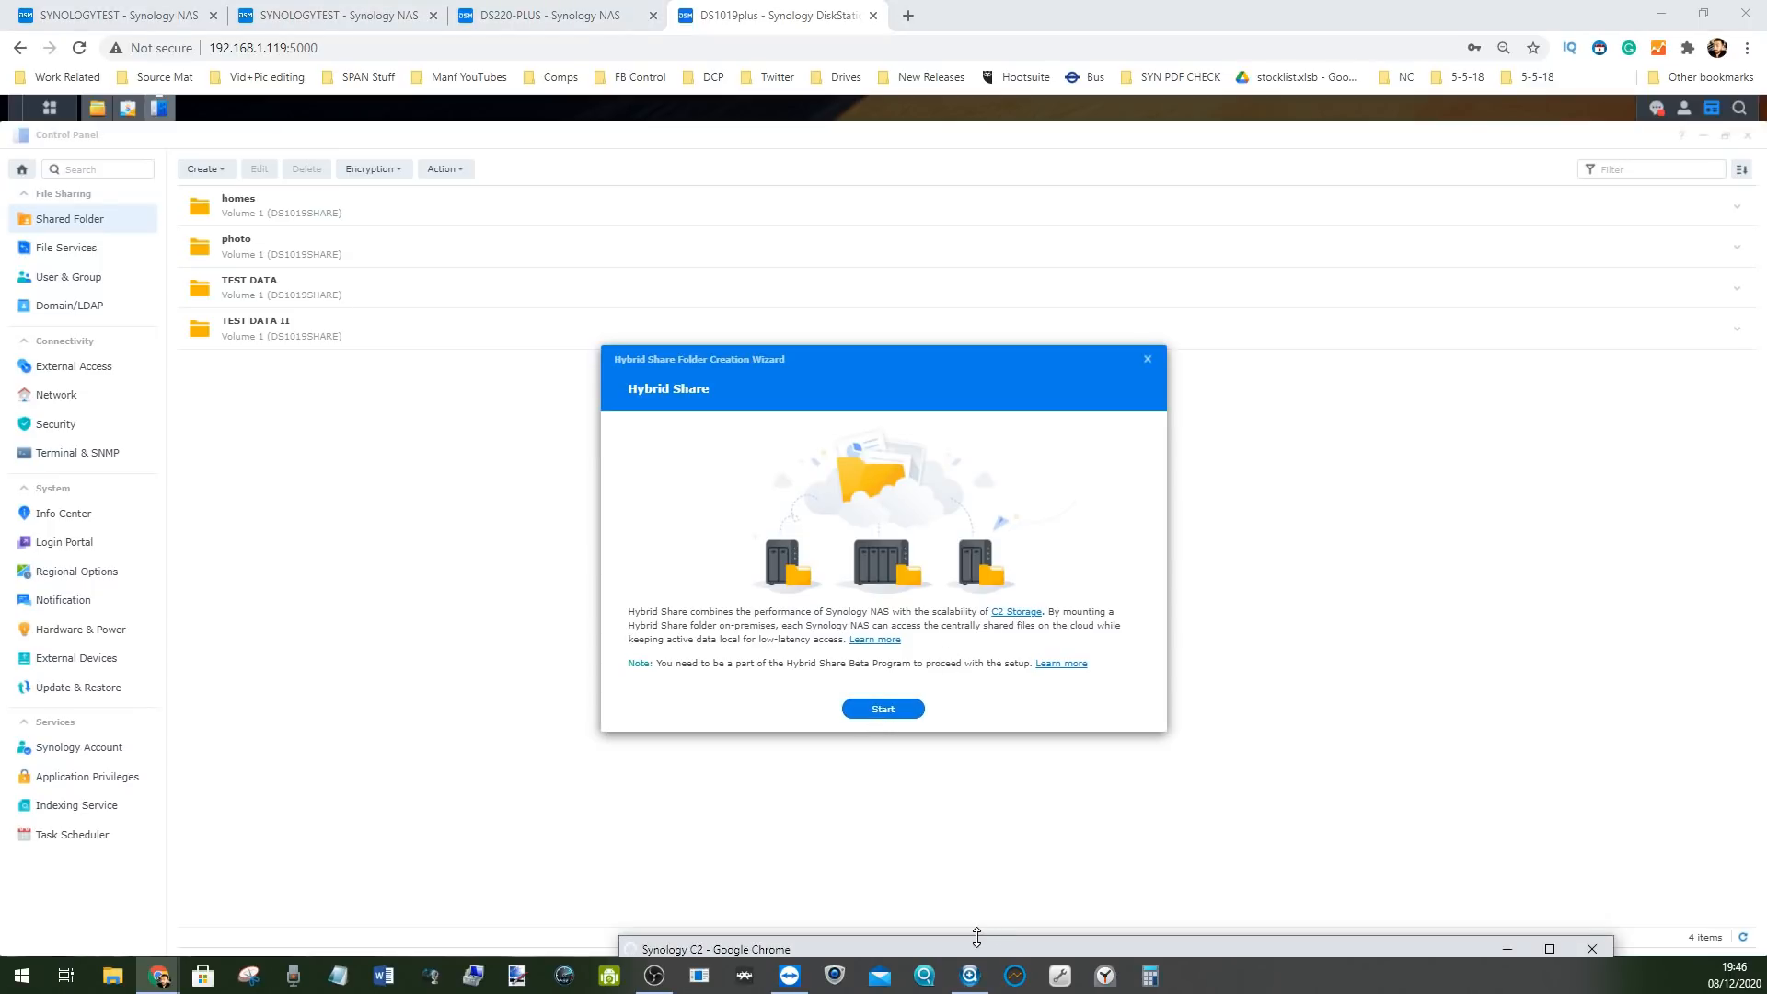
Authorize the NAS on Synology C2 for the 1 TB Hybrid Share and continue past the decrypt step
{"action": "left_click_drag", "start_coordinate": [976, 936], "coordinate": [667, 162]}
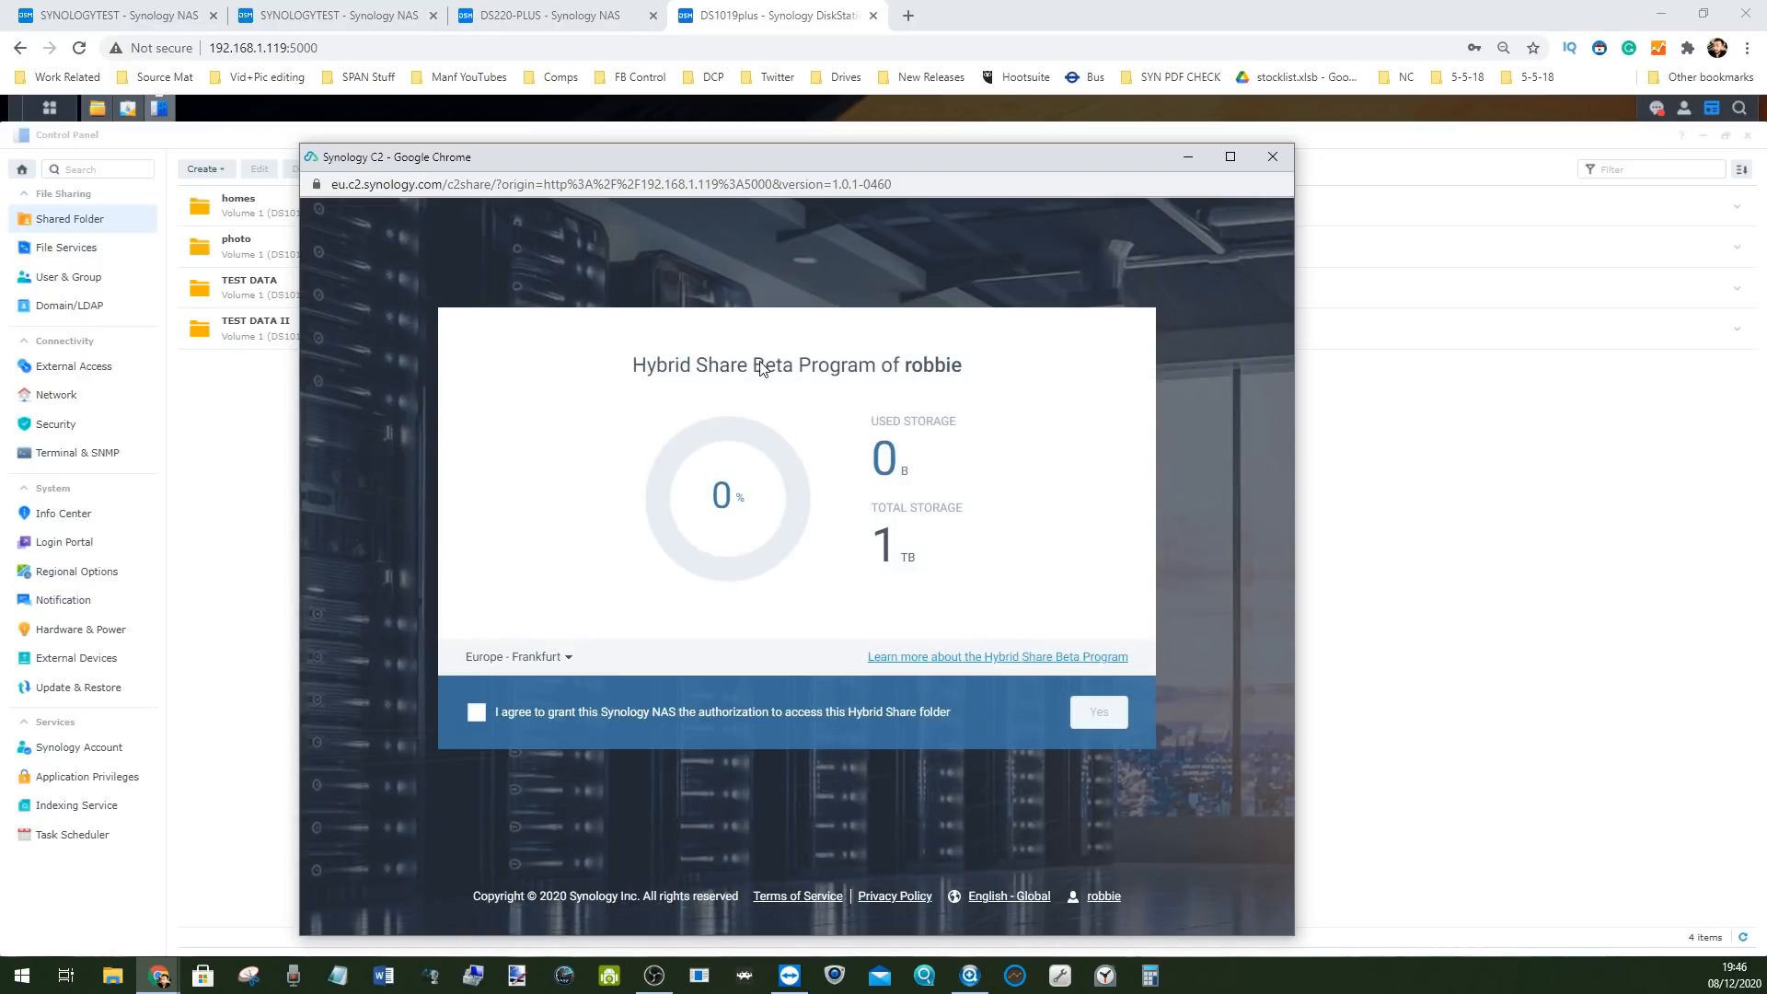
{"action": "left_click", "coordinate": [477, 717]}
{"action": "left_click", "coordinate": [1103, 714]}
{"action": "left_click", "coordinate": [847, 476]}
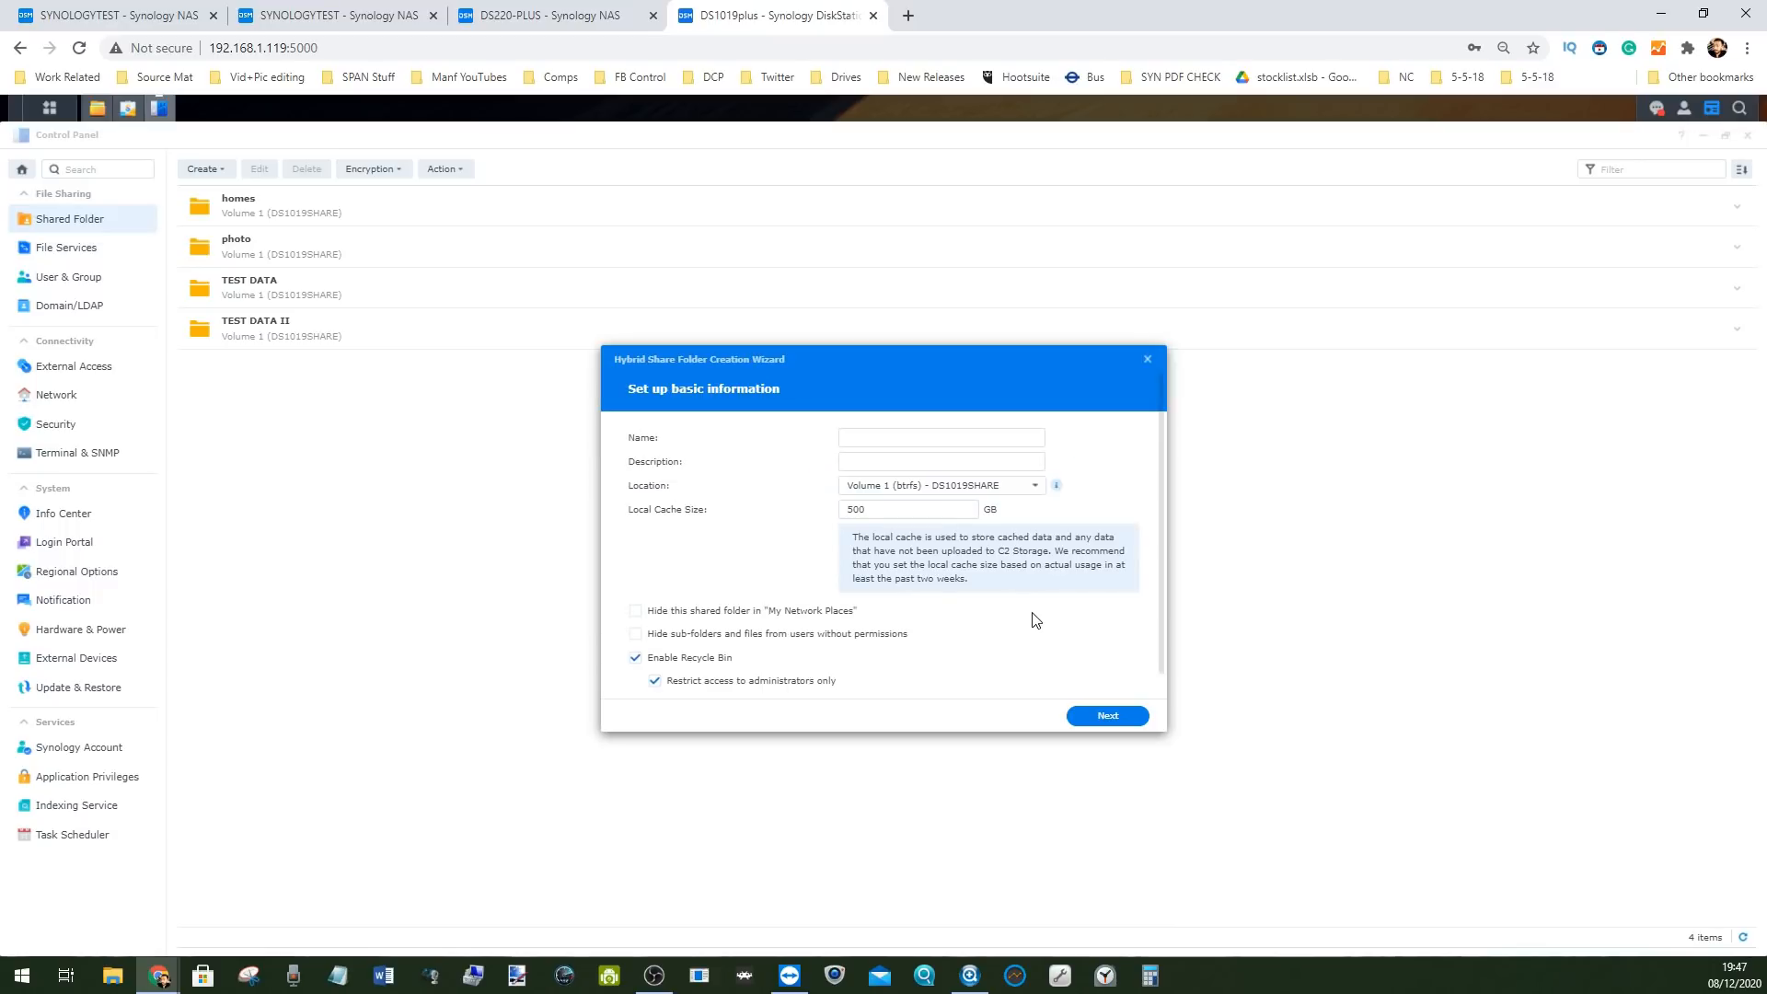
Name the folder DSM71019SHARE on Volume 1 with a 500 GB local cache and review the summary
{"action": "left_click", "coordinate": [913, 435]}
{"action": "left_click", "coordinate": [931, 460]}
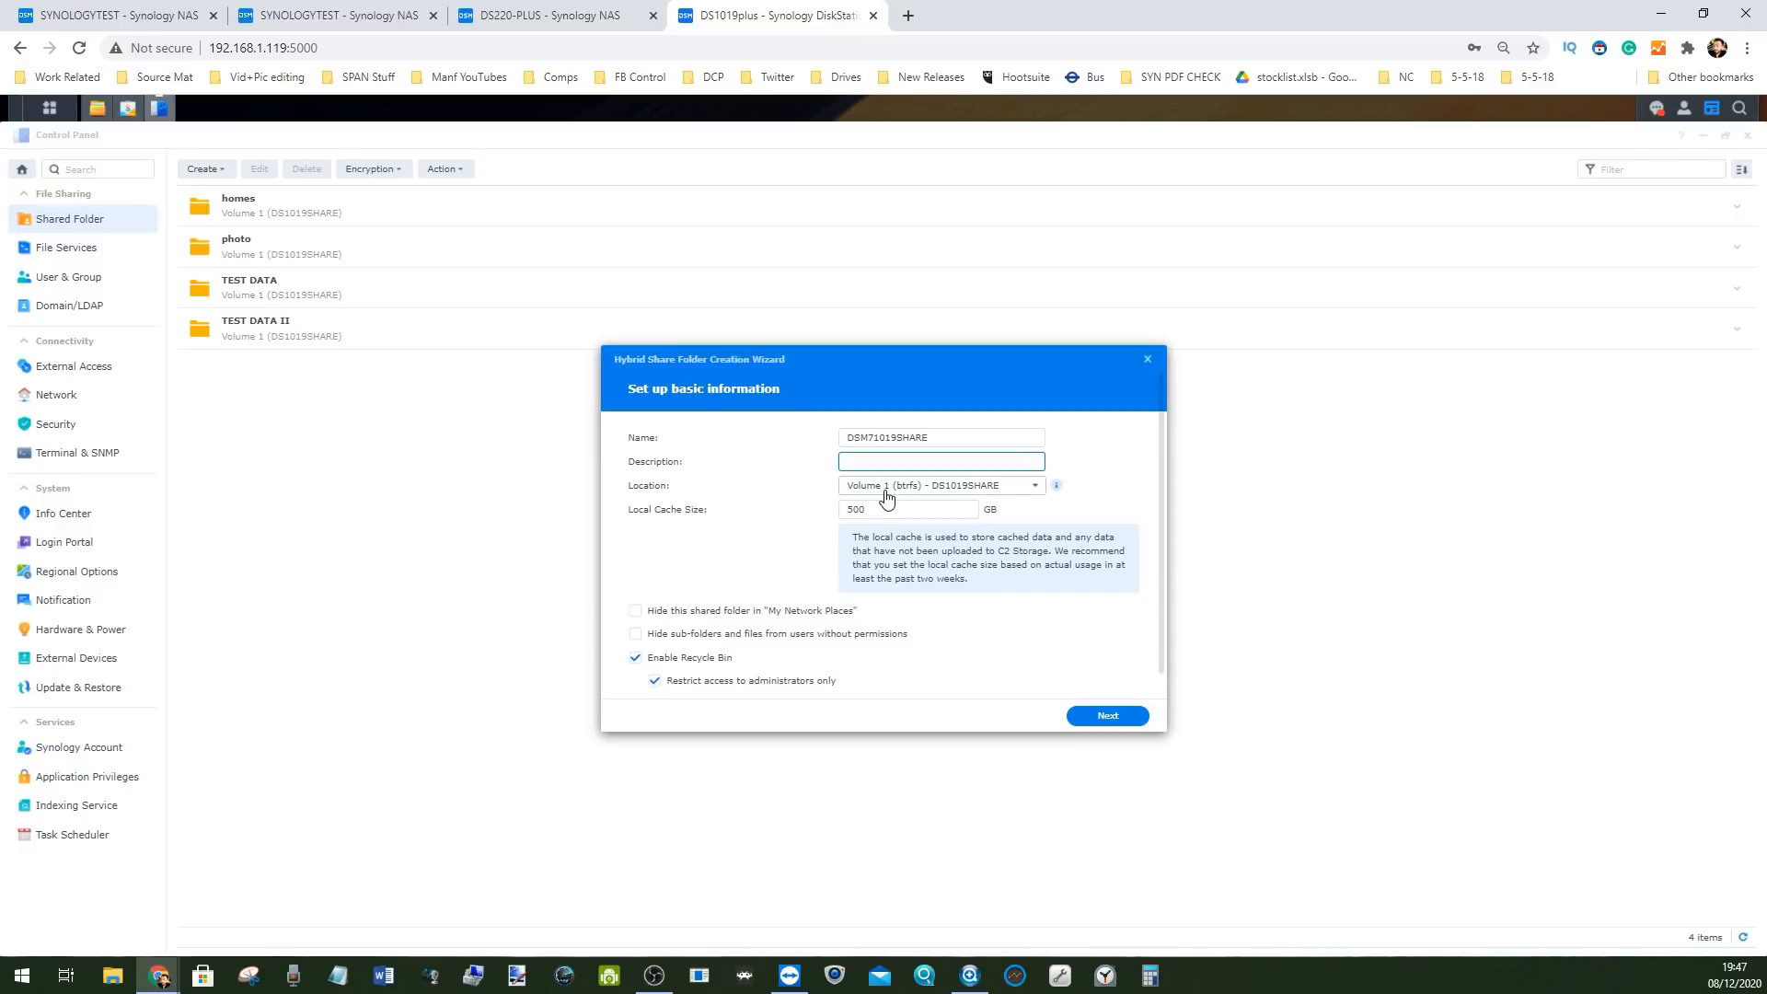
{"action": "left_click", "coordinate": [882, 511]}
{"action": "left_click", "coordinate": [892, 511]}
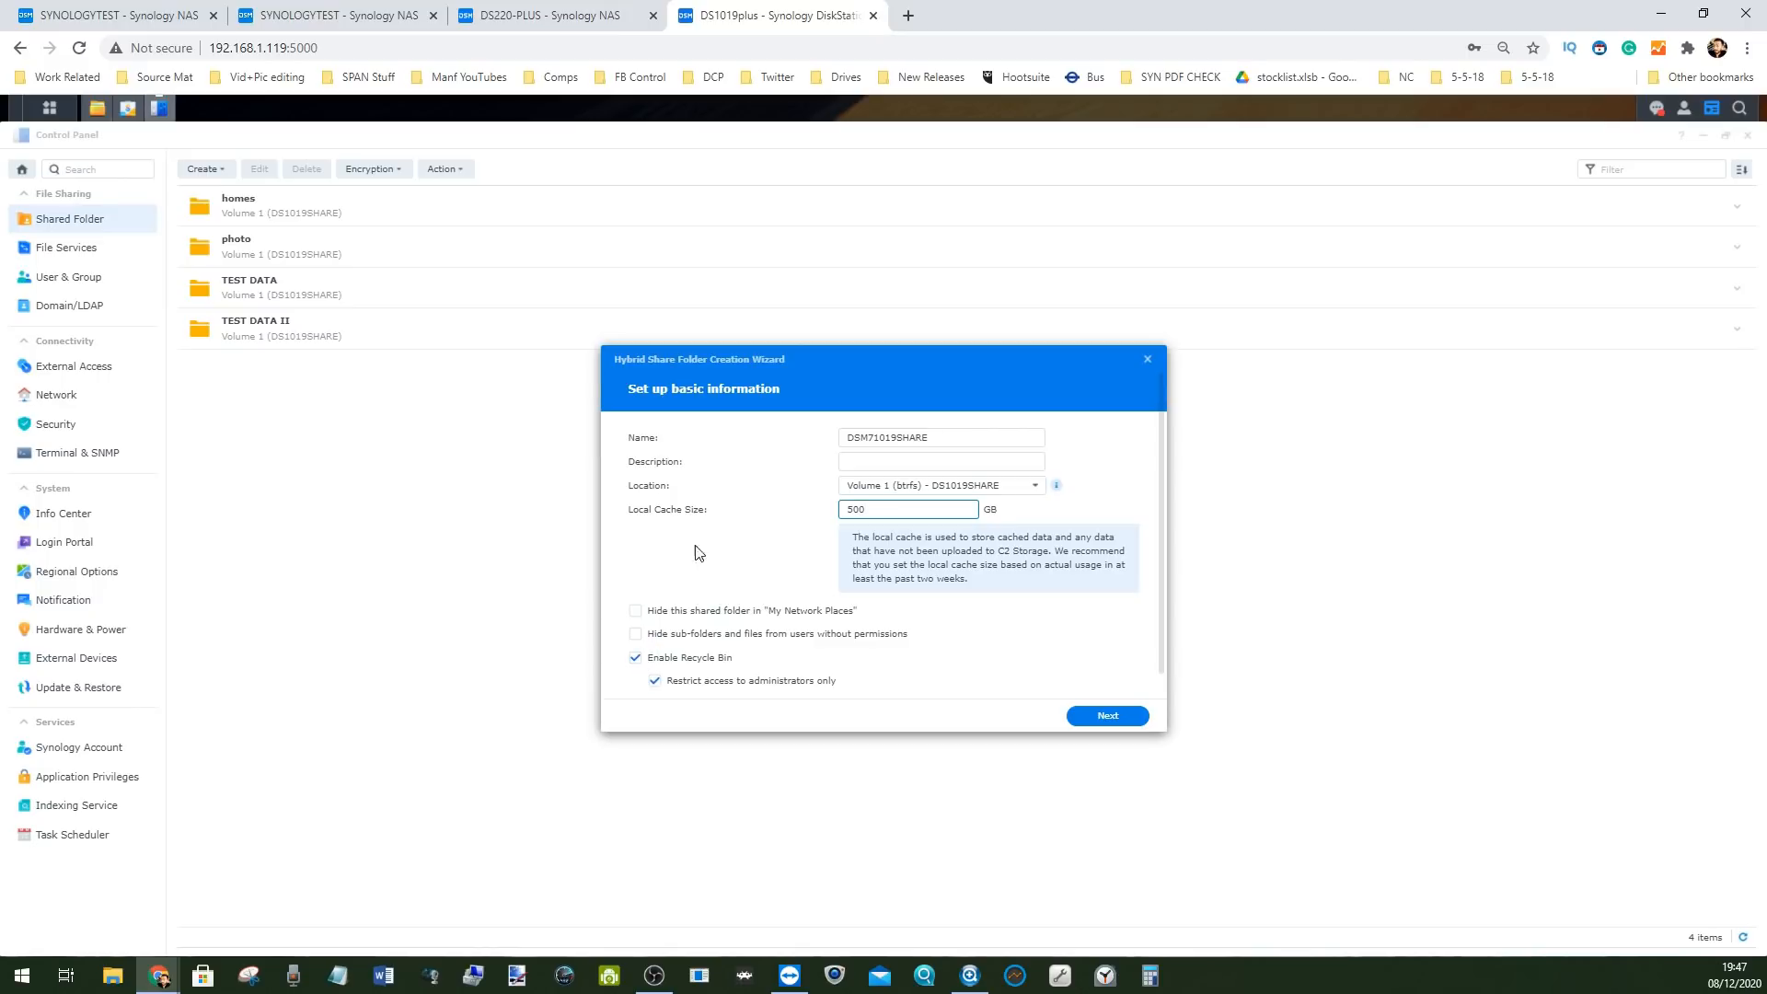
{"action": "left_click", "coordinate": [1101, 717]}
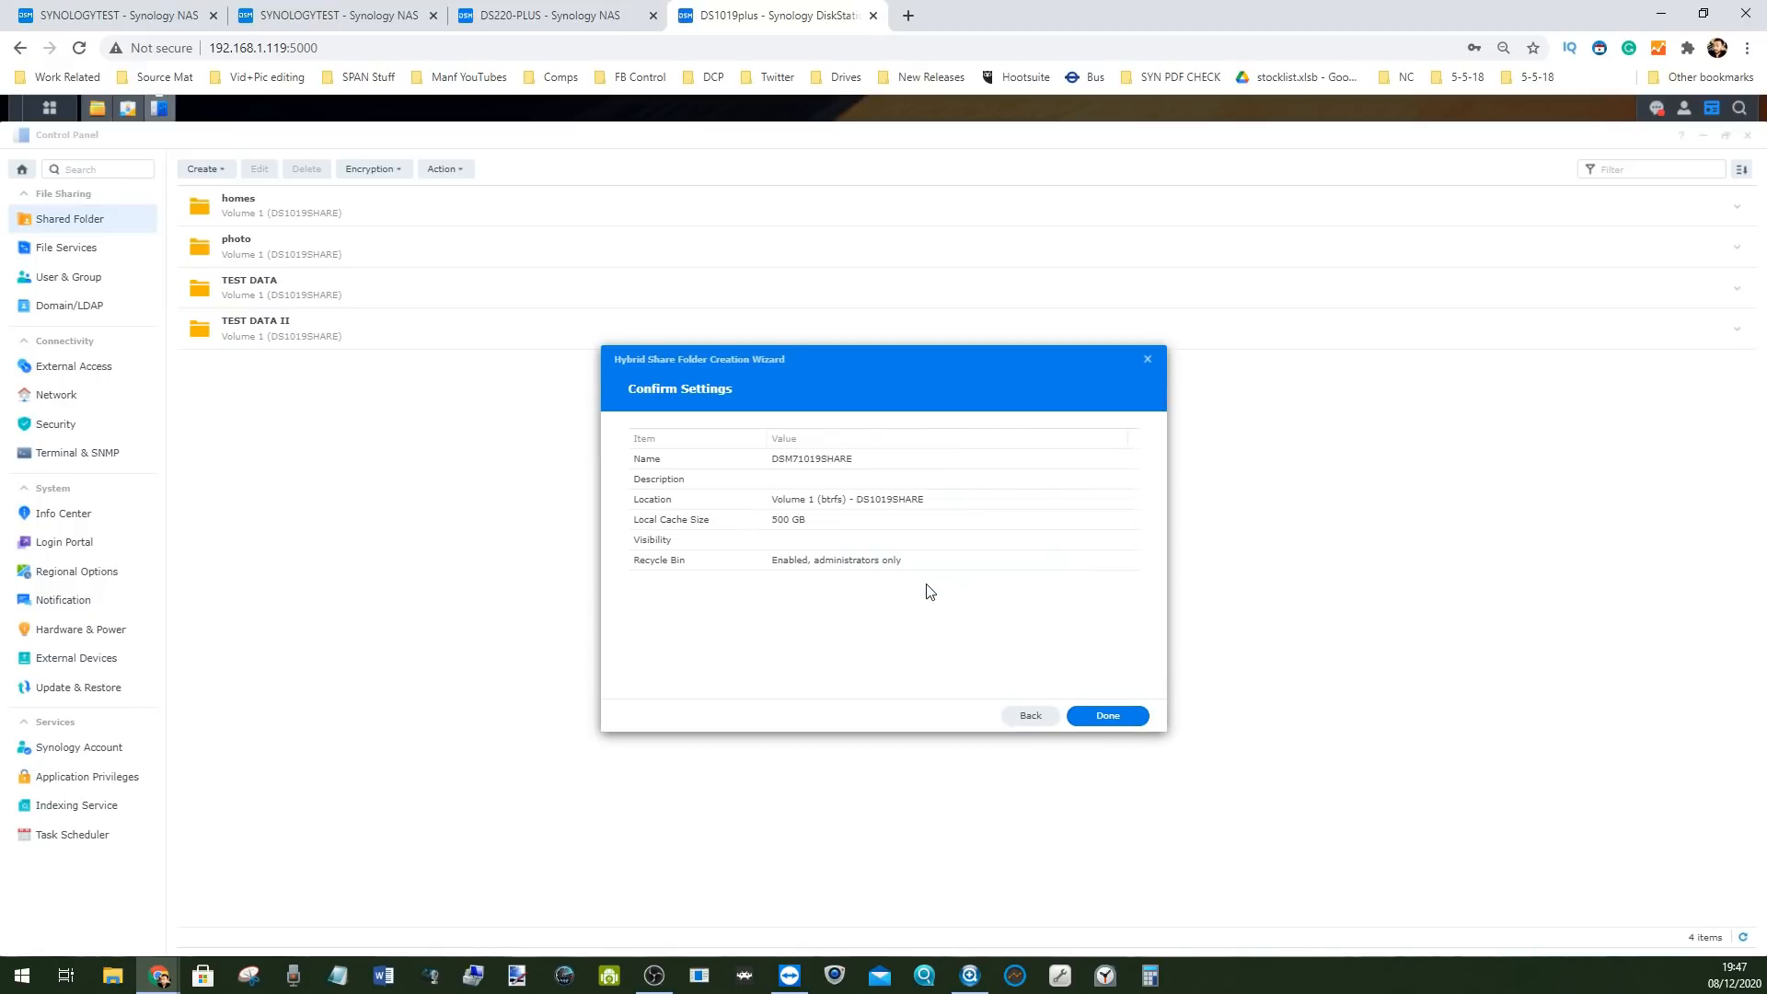
Restrict the recycle bin to administrators only, then create the Hybrid Share folder
{"action": "left_click", "coordinate": [1029, 715]}
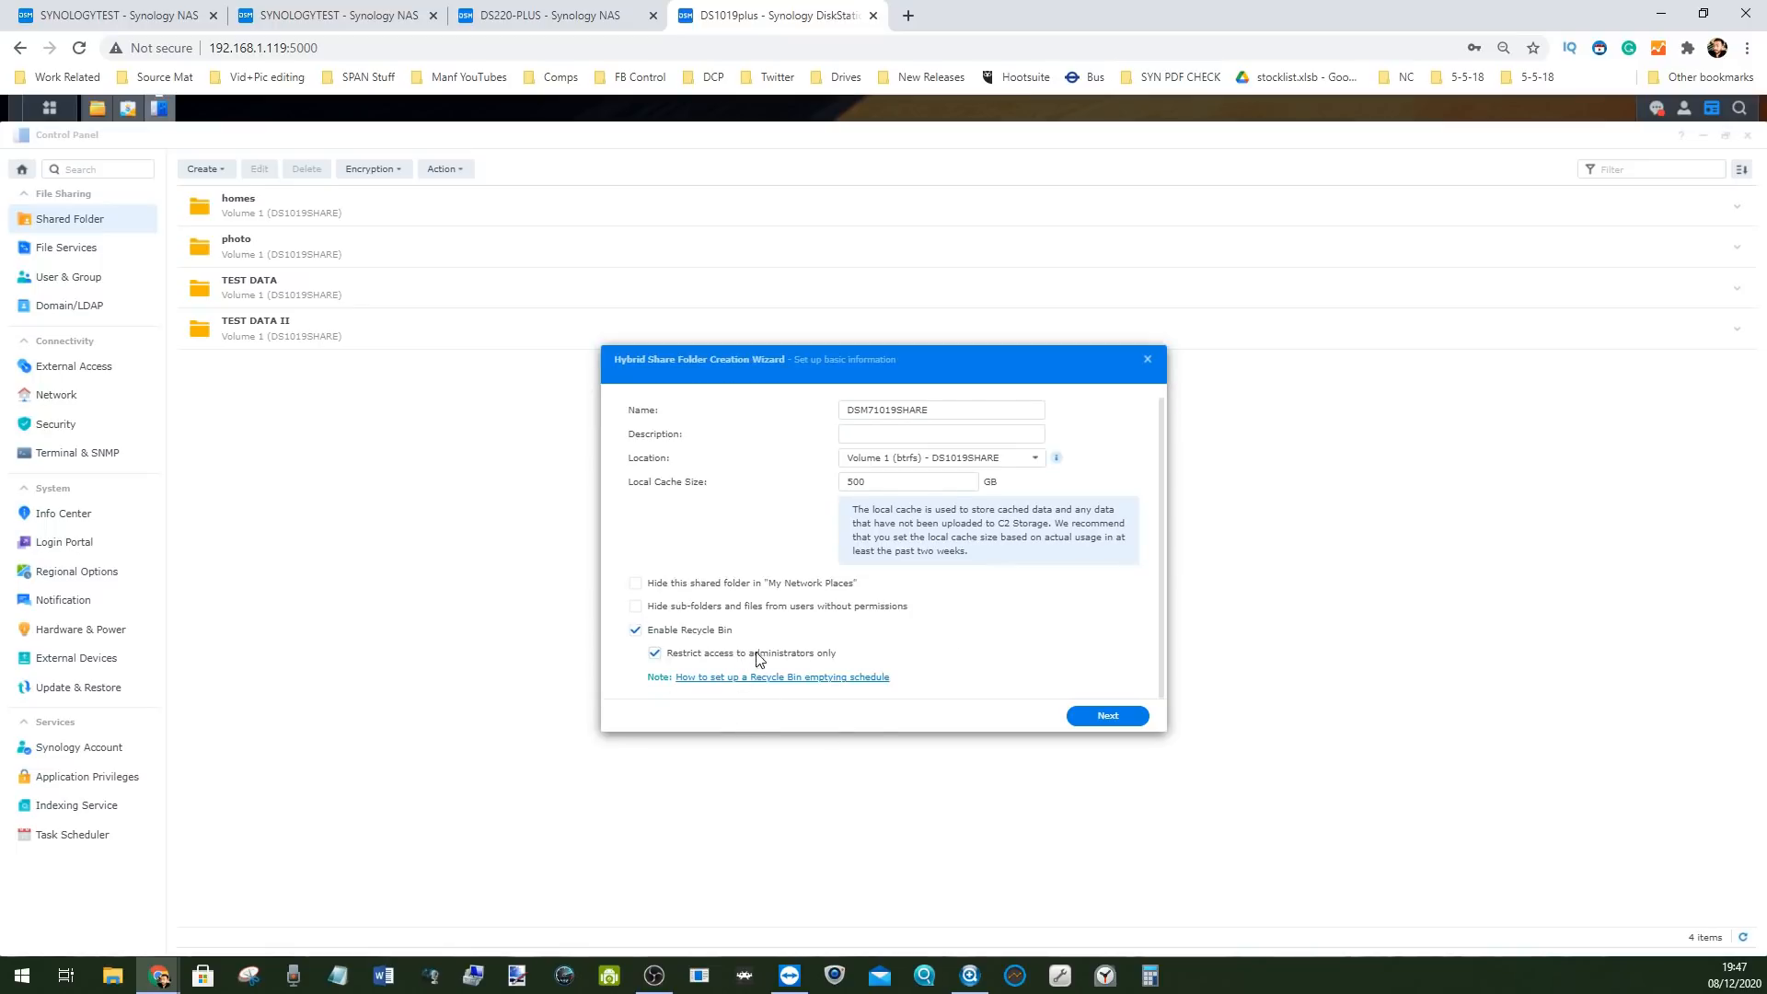
{"action": "left_click", "coordinate": [655, 655]}
{"action": "left_click", "coordinate": [1095, 712]}
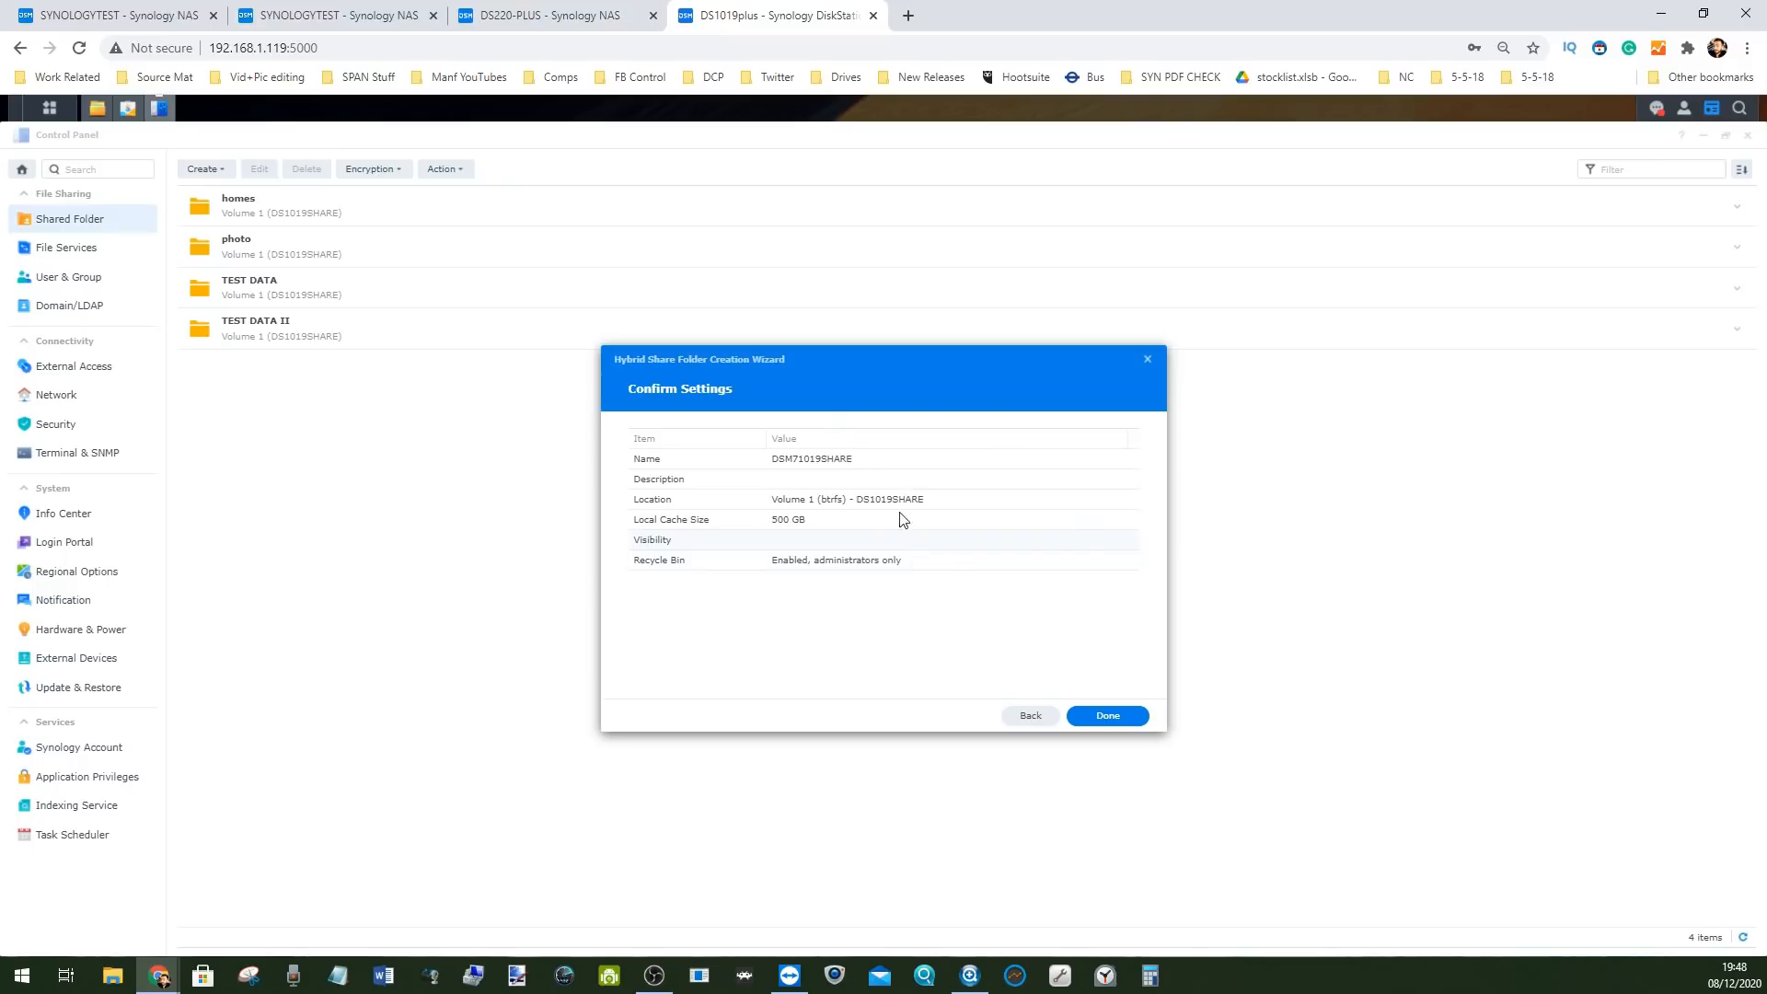
{"action": "left_click", "coordinate": [1108, 716]}
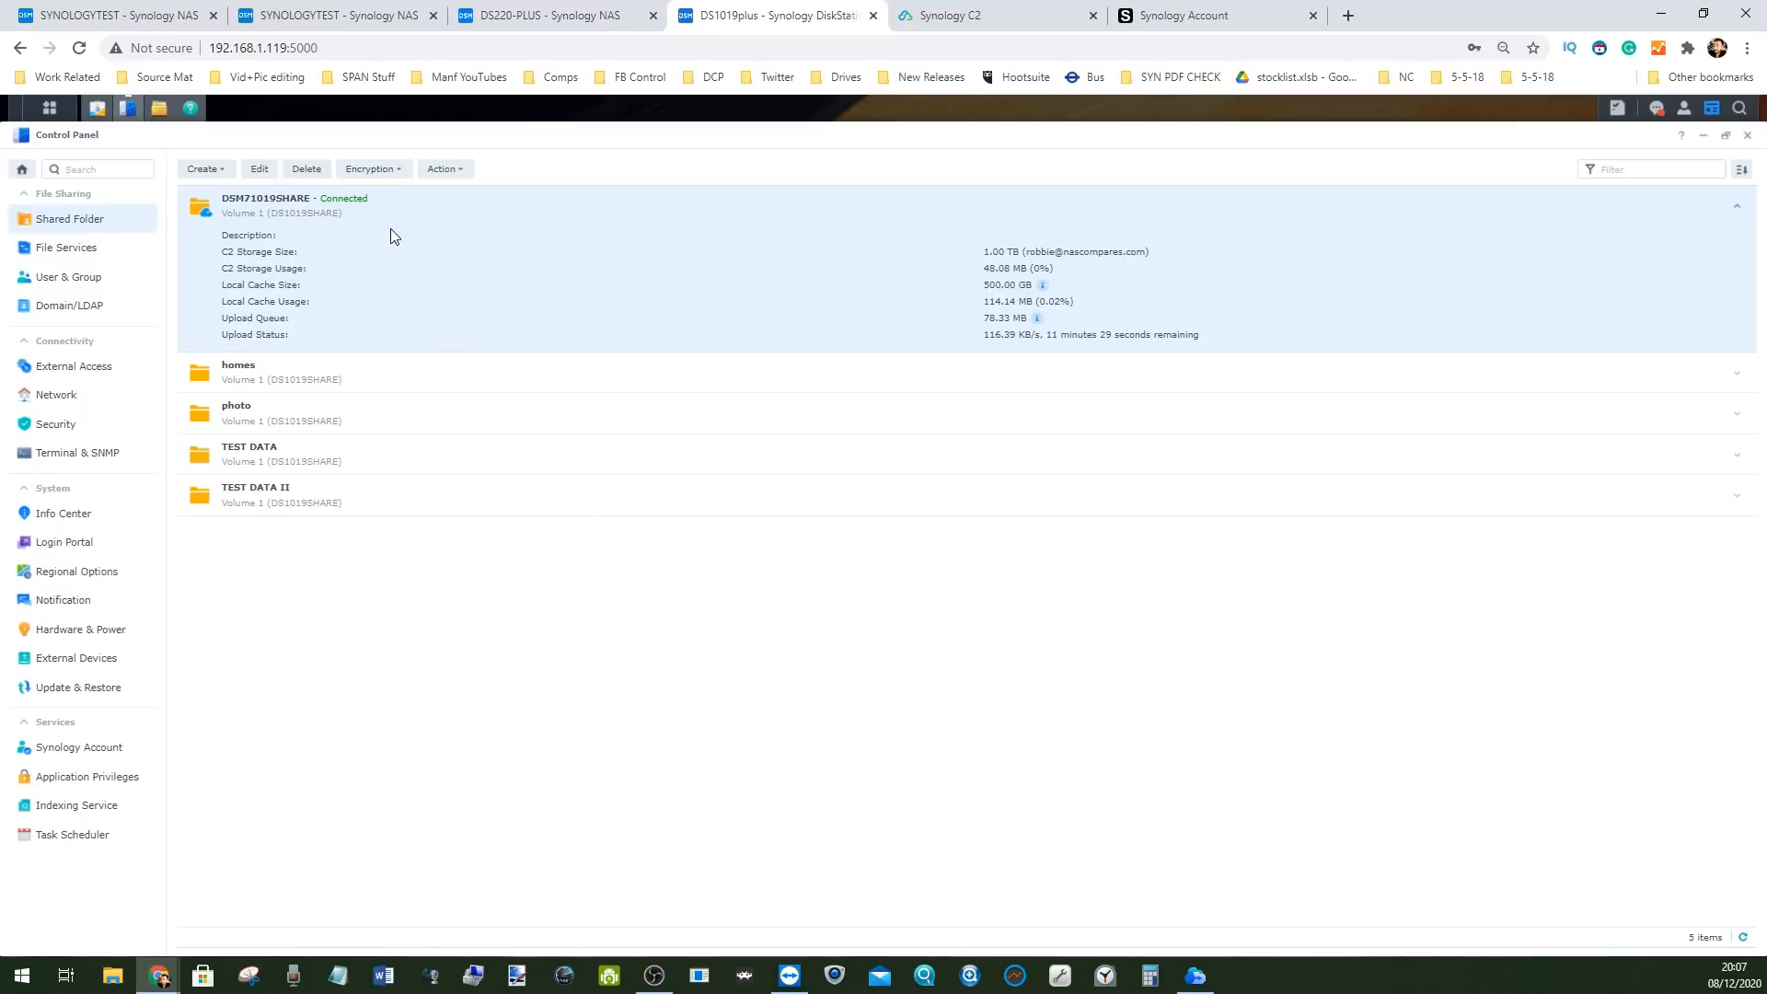
Browse DSM71019SHARE in File Station, check it on the Synology C2 site, then switch to DS220-PLUS
{"action": "left_click", "coordinate": [158, 108]}
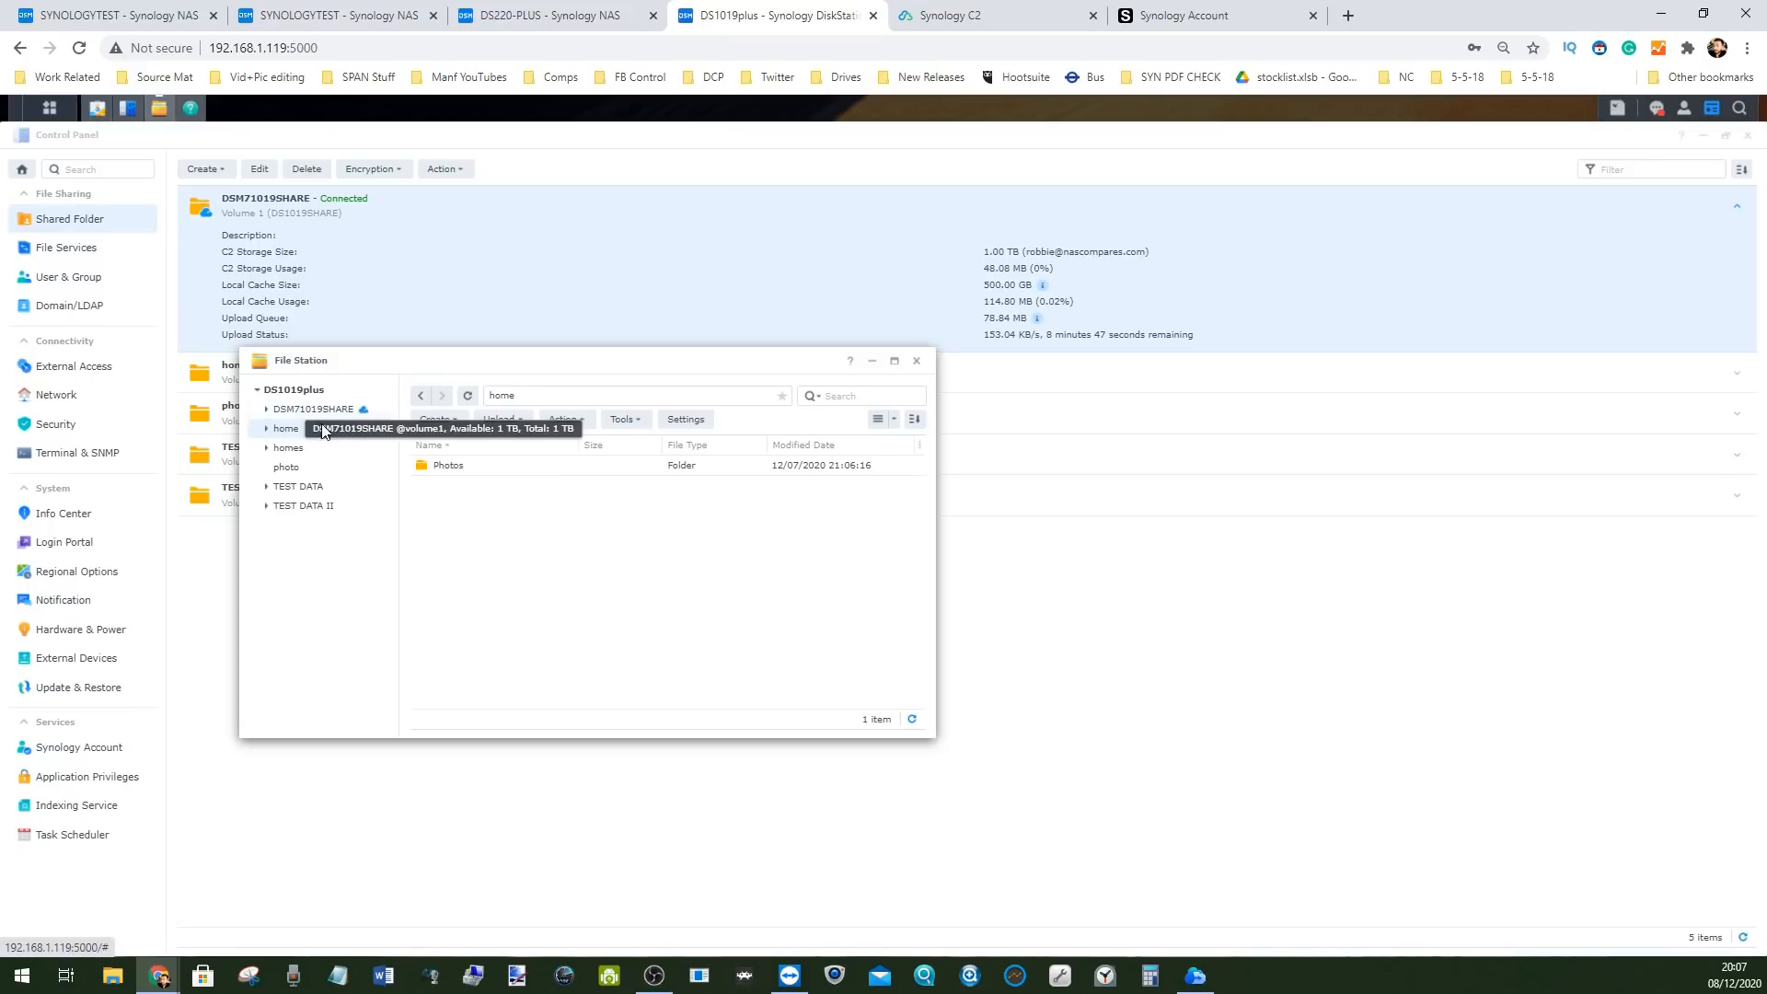
{"action": "left_click", "coordinate": [308, 412]}
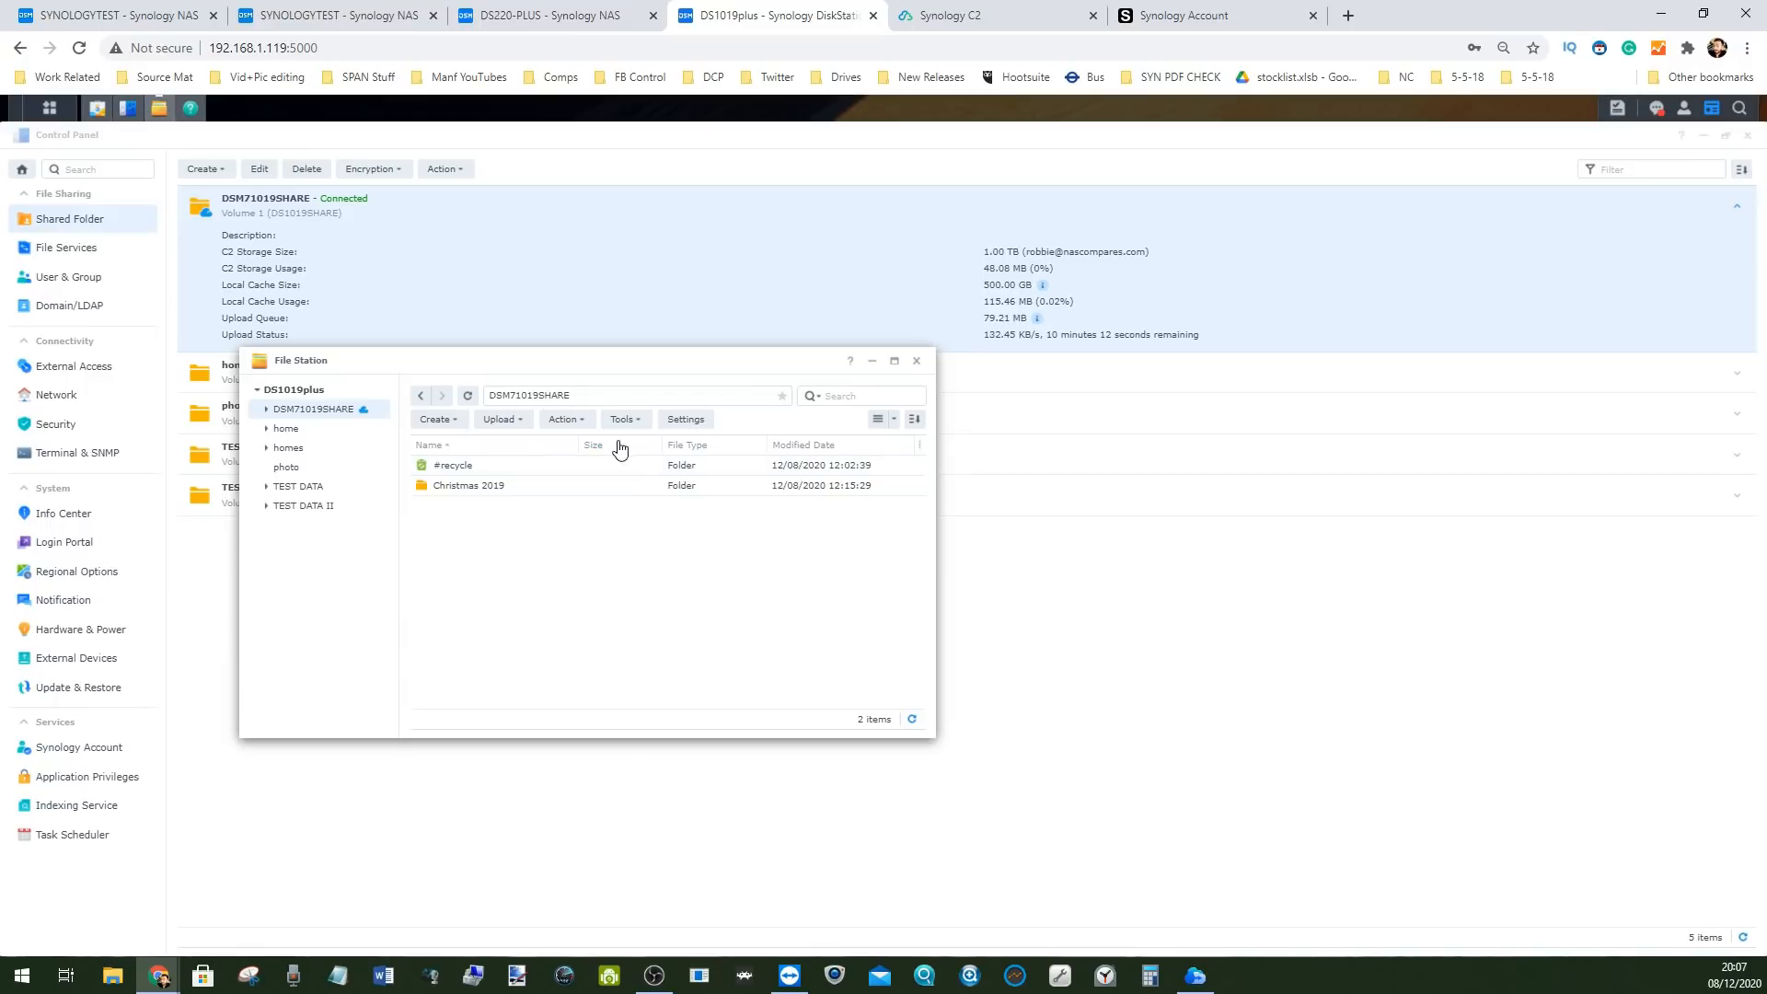
{"action": "left_click", "coordinate": [975, 16]}
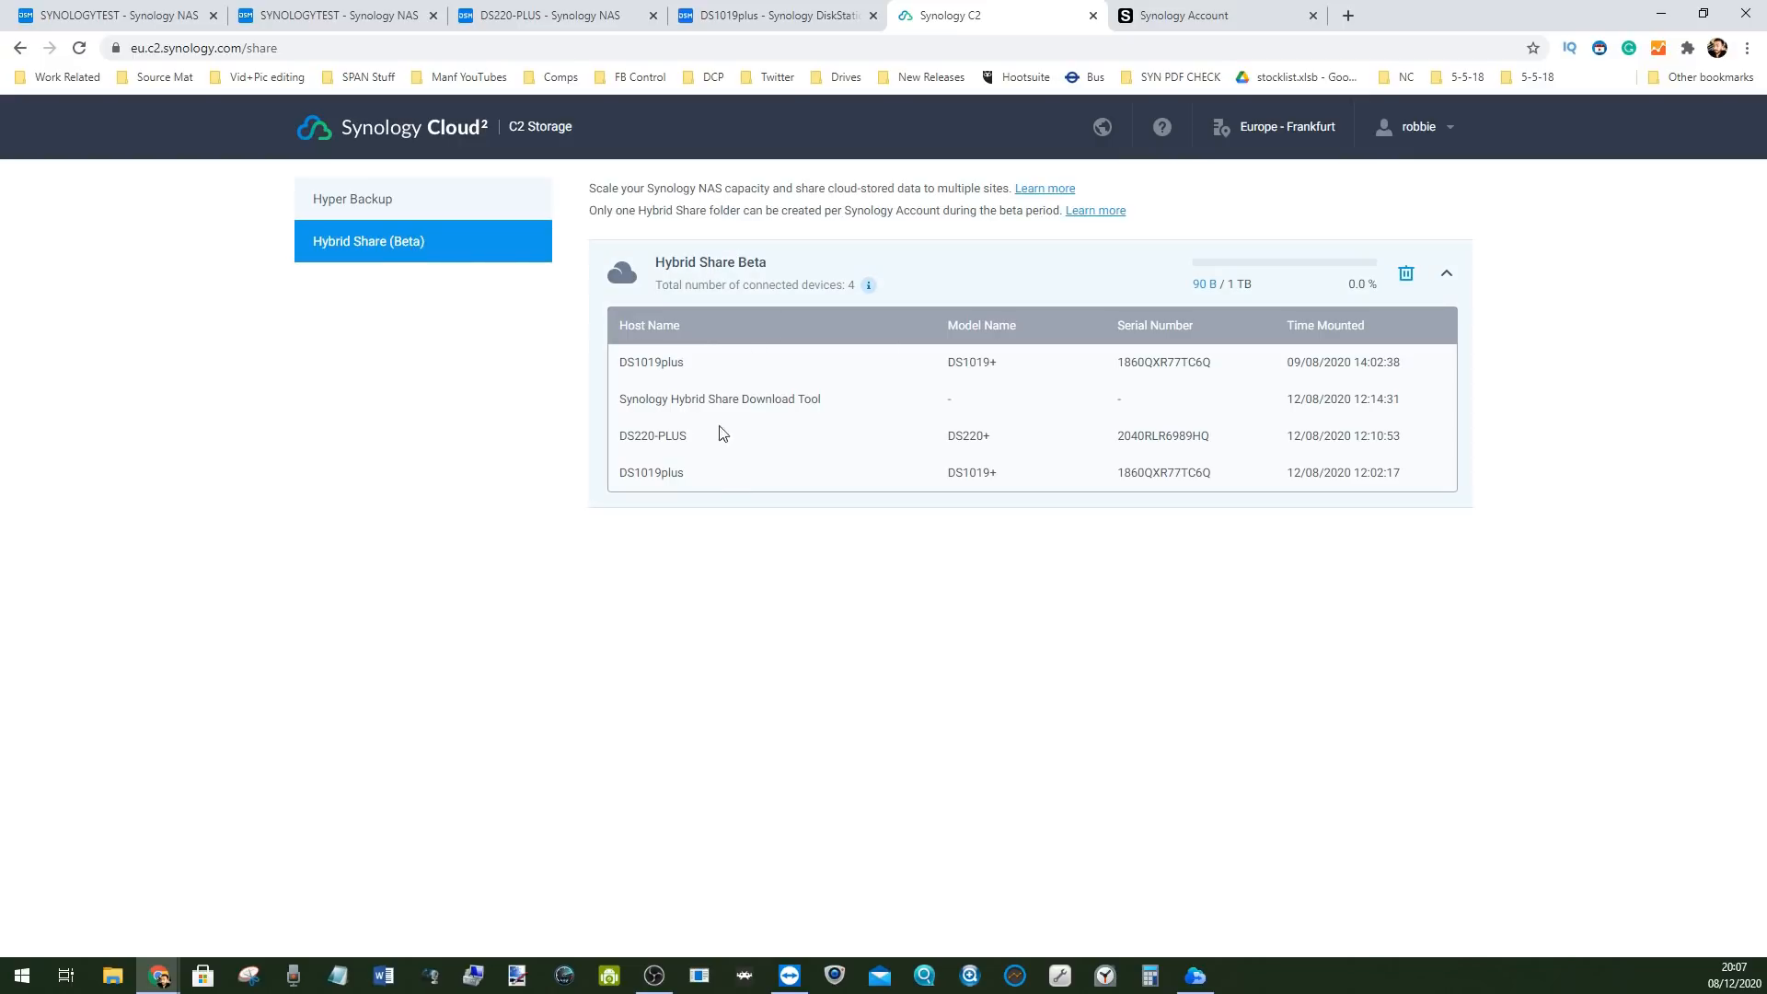
{"action": "left_click", "coordinate": [550, 15]}
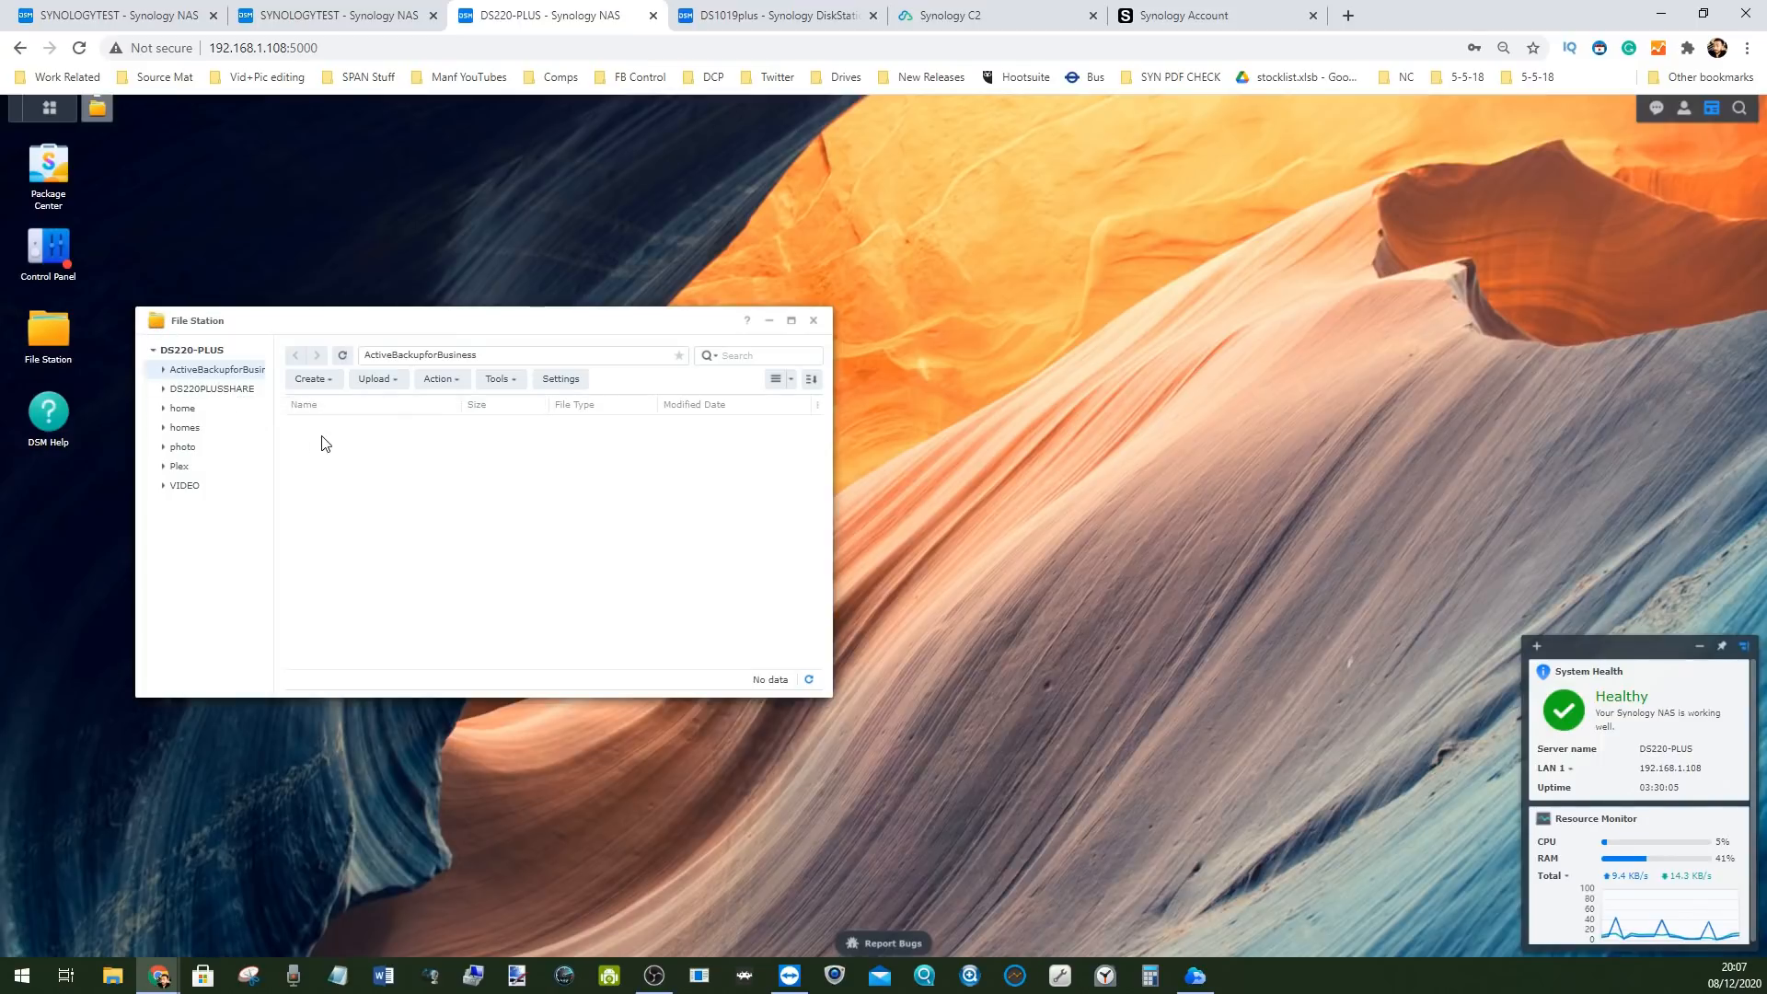
Browse DS220PLUSSHARE, confirm DSM7DS220HSHARE in Control Panel's Shared Folder list, then return to DS1019plus
{"action": "left_click", "coordinate": [204, 390]}
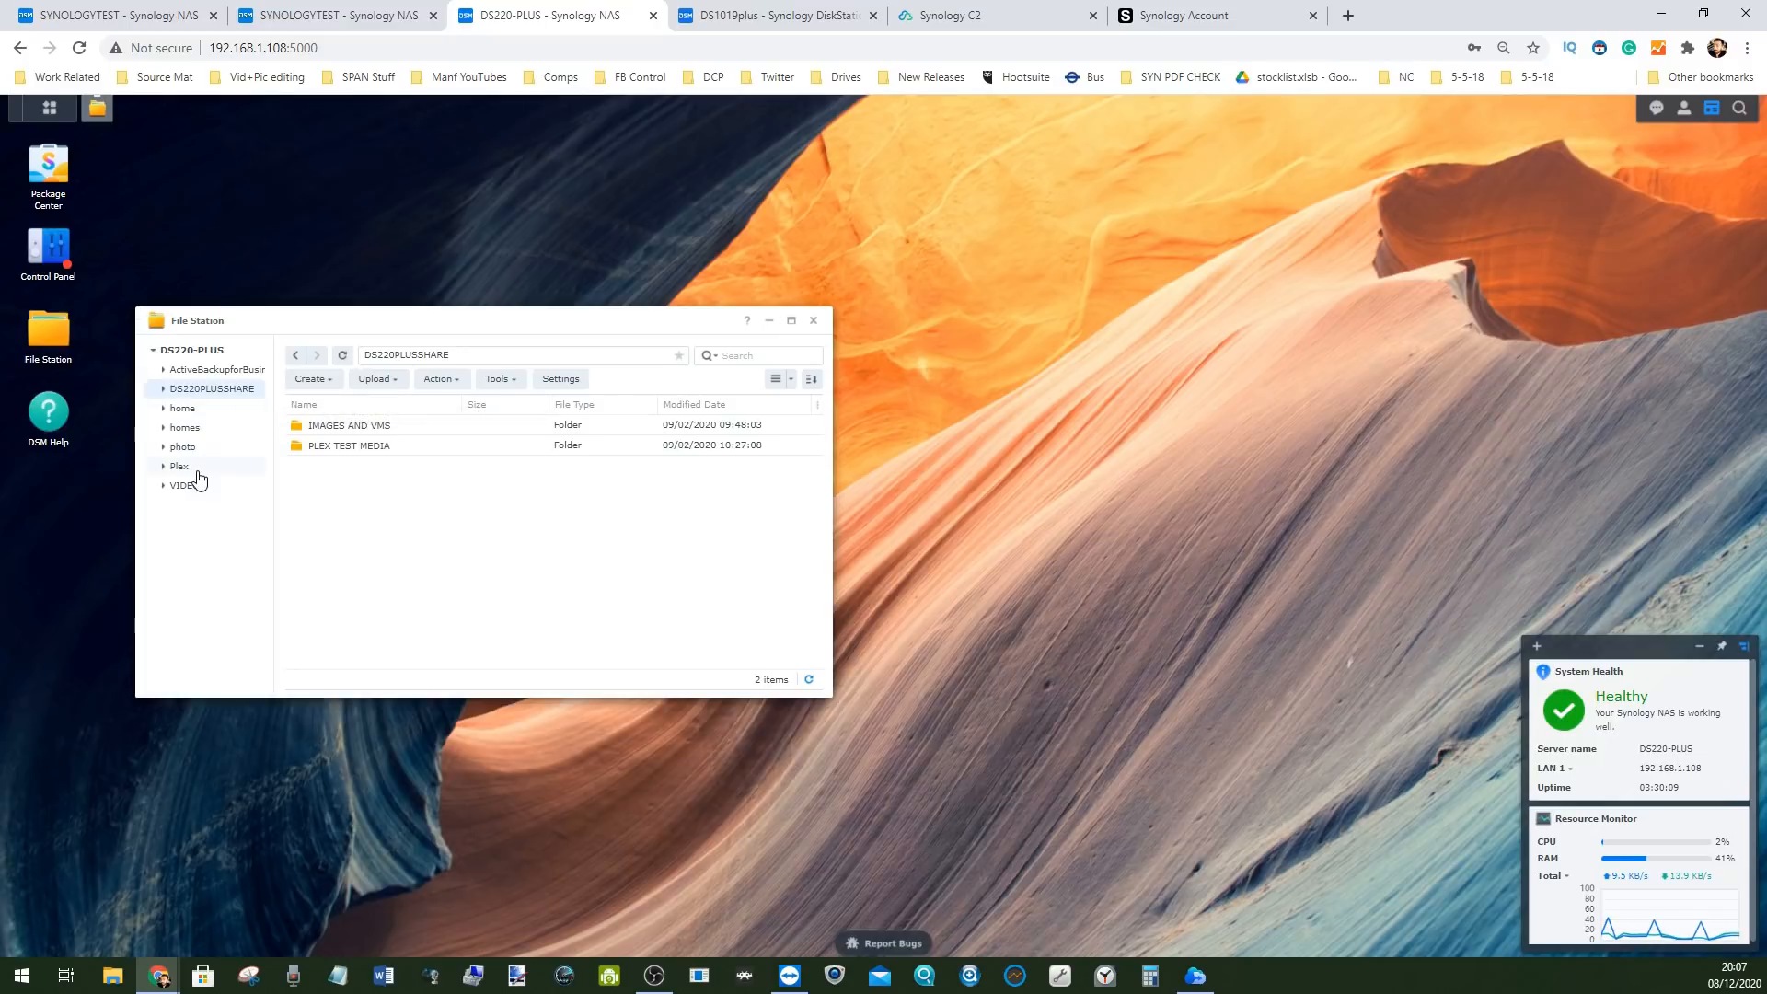
{"action": "left_click", "coordinate": [223, 371]}
{"action": "left_click", "coordinate": [49, 107]}
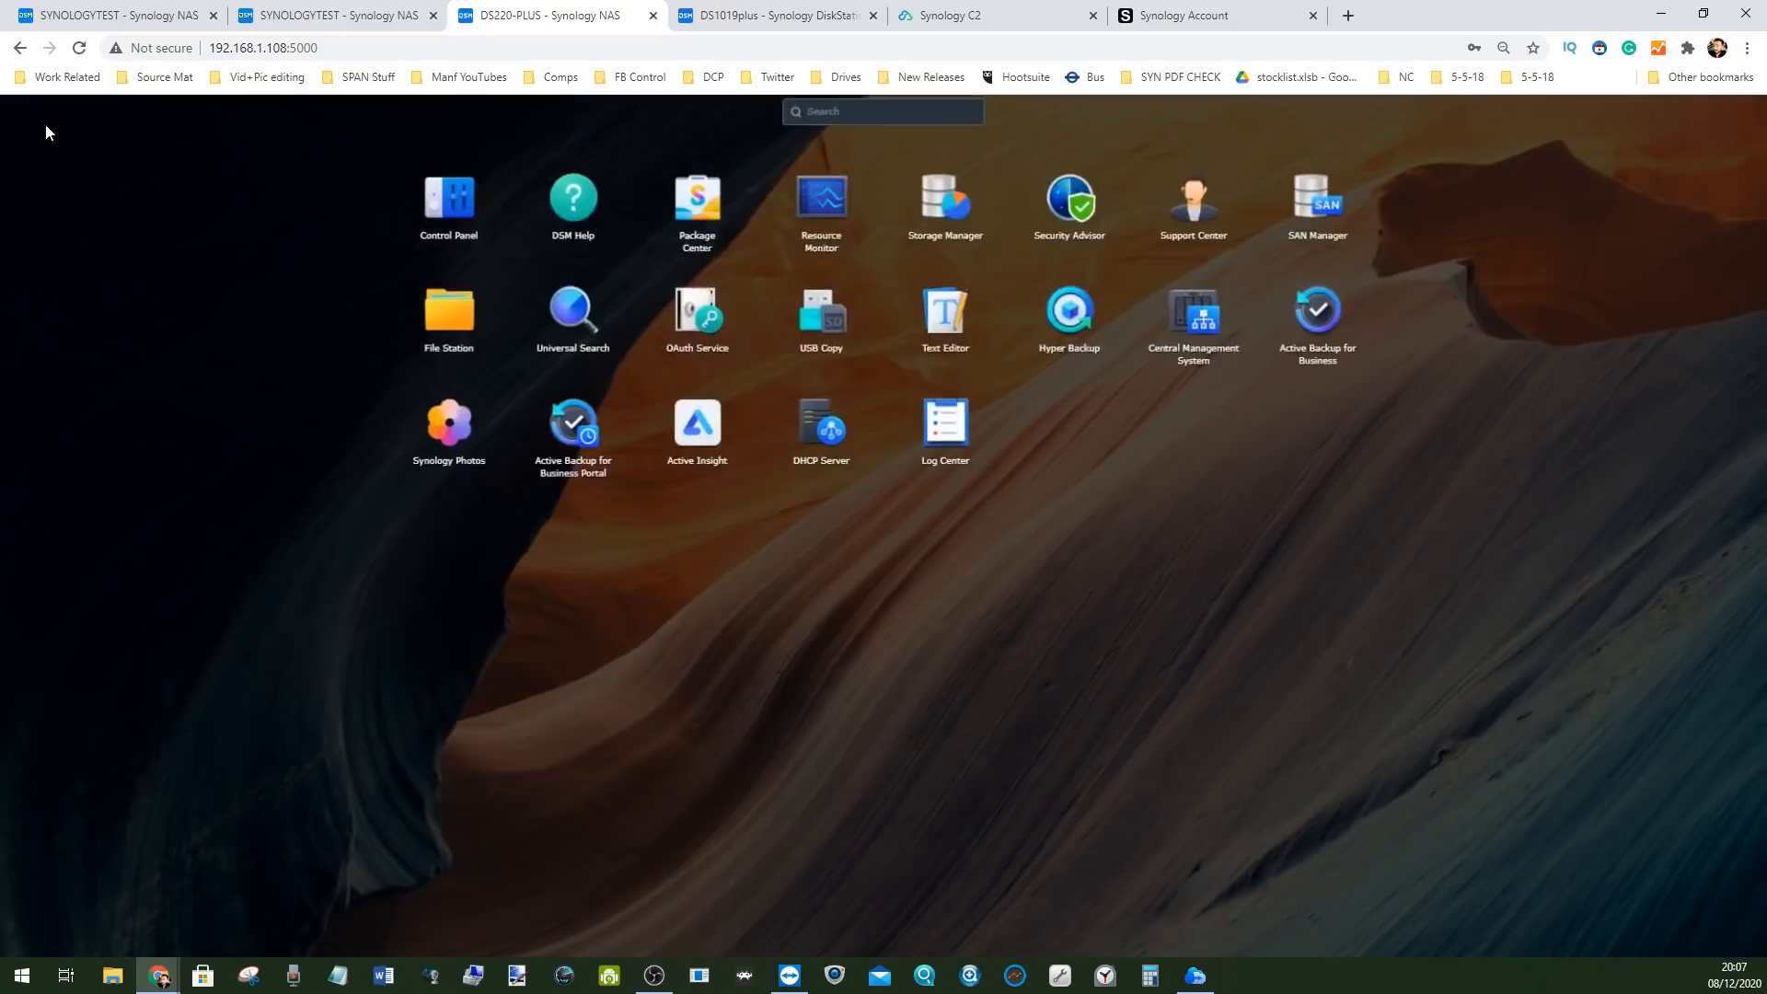
{"action": "left_click", "coordinate": [467, 213]}
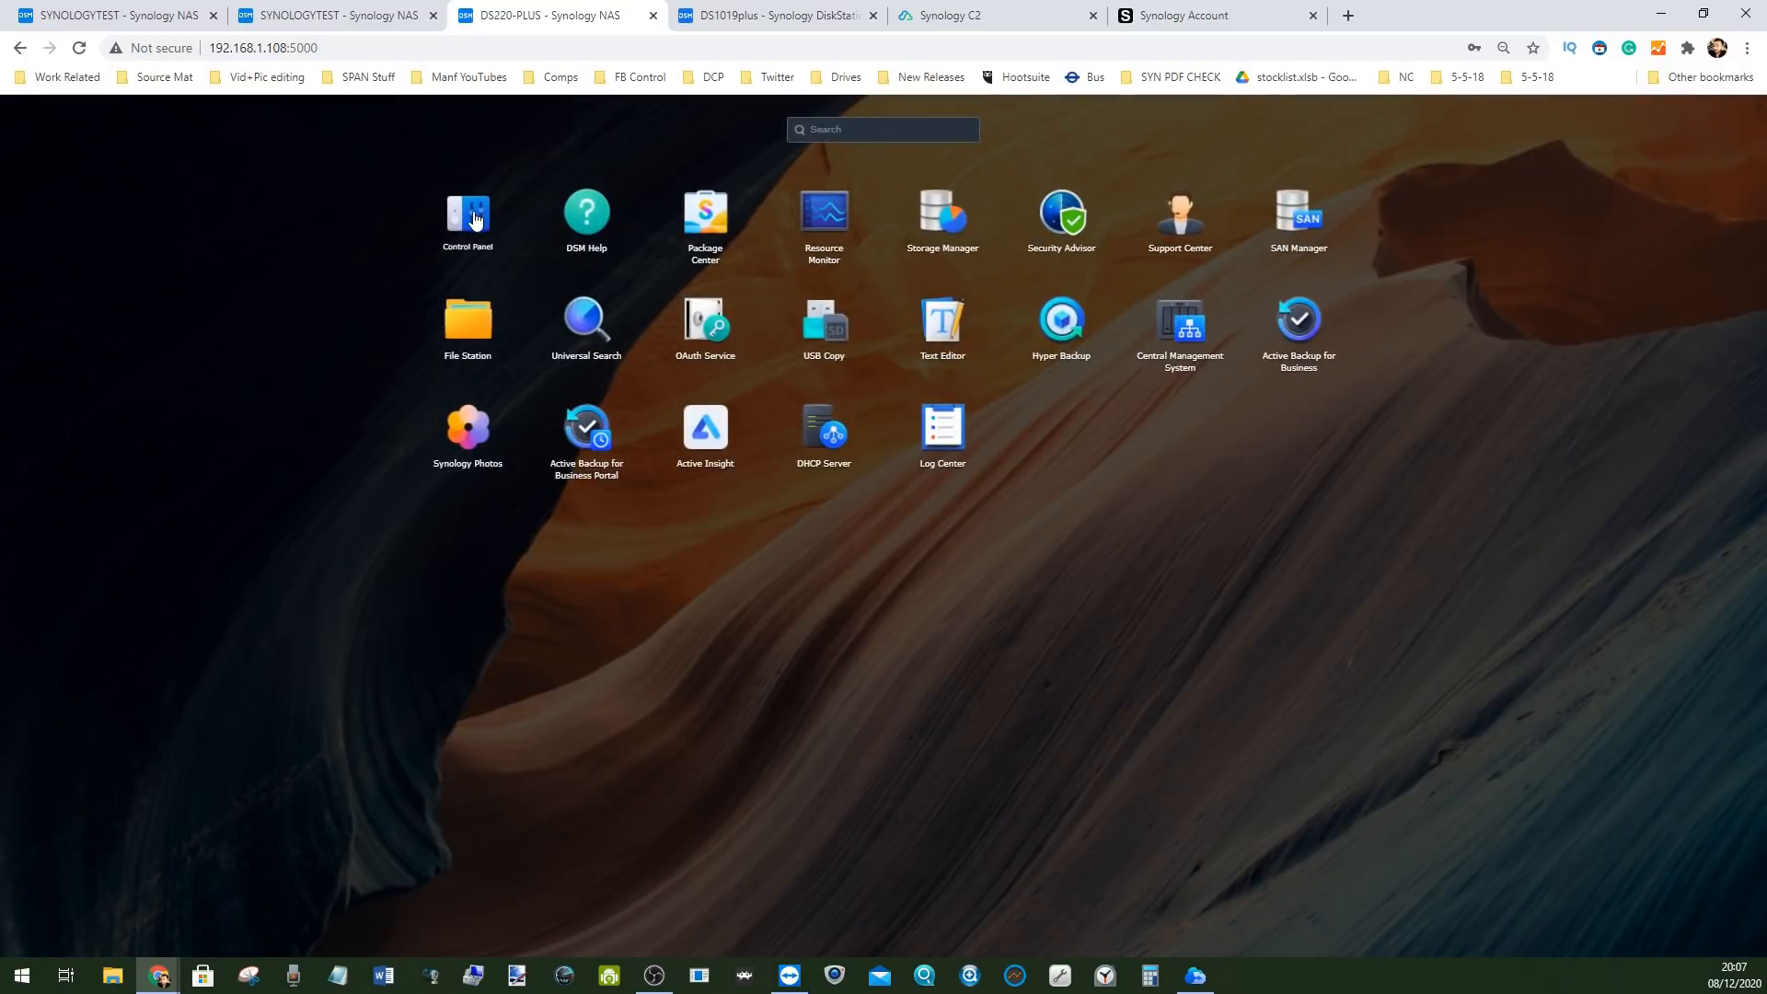
{"action": "left_click", "coordinate": [61, 235]}
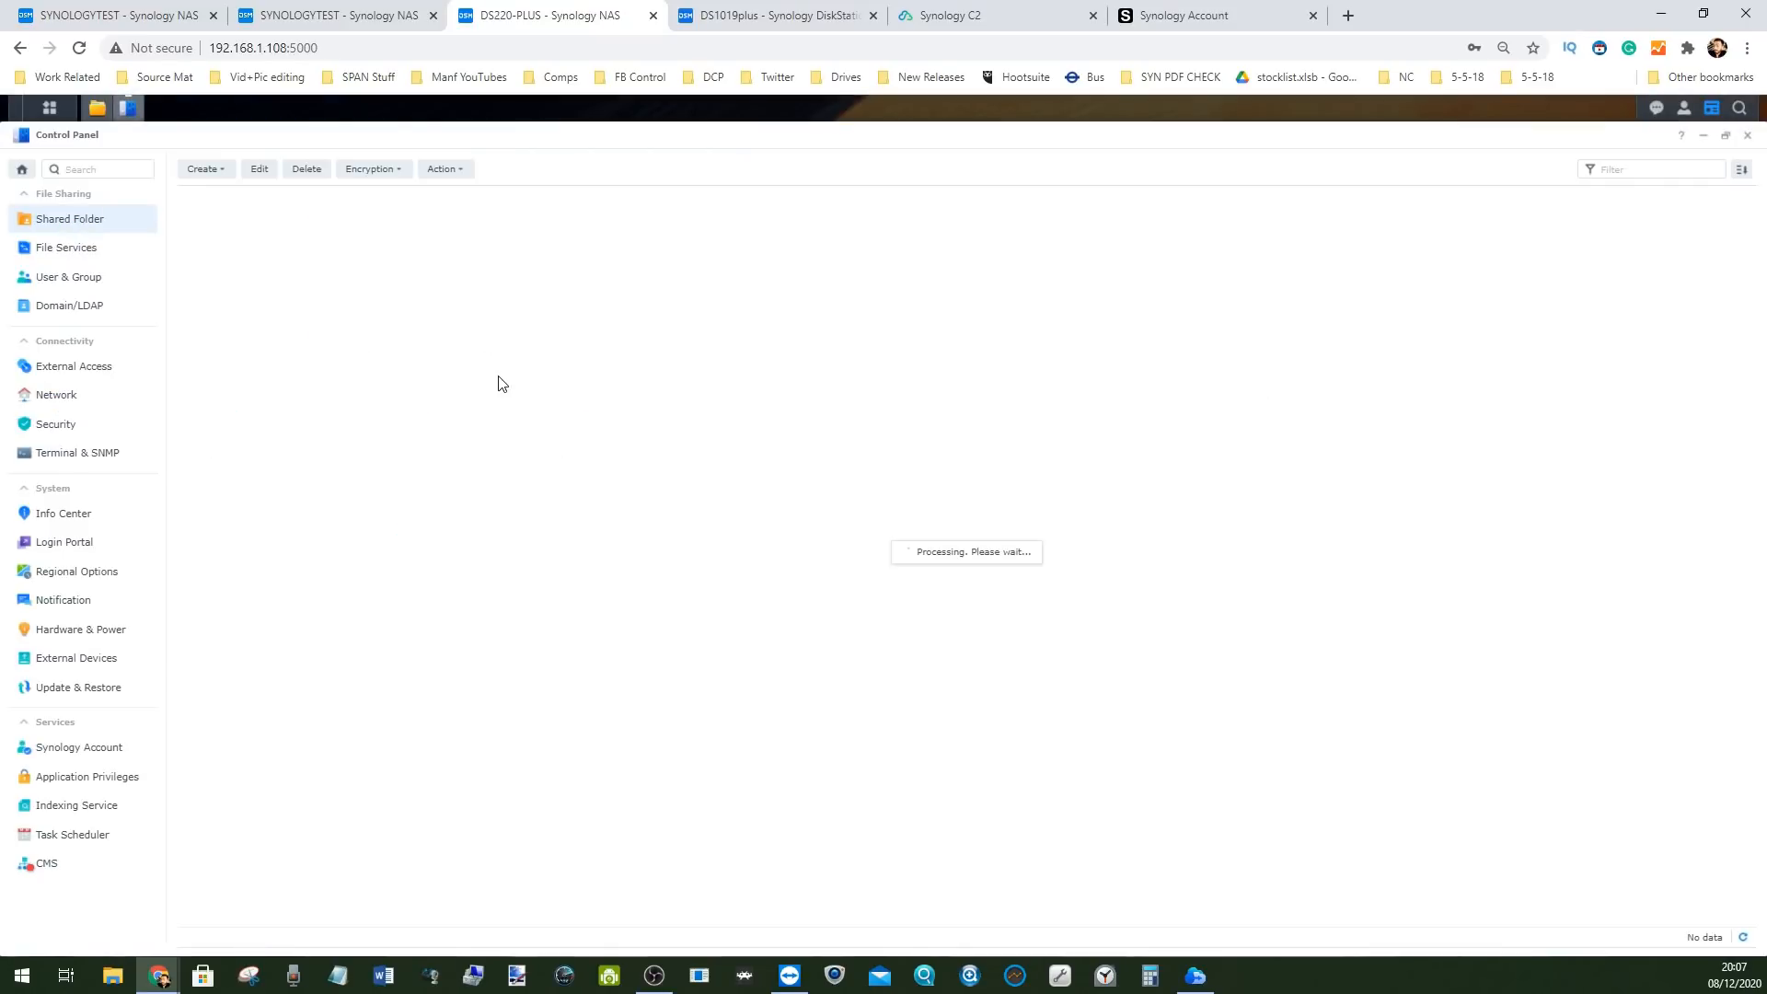
{"action": "left_click", "coordinate": [446, 301]}
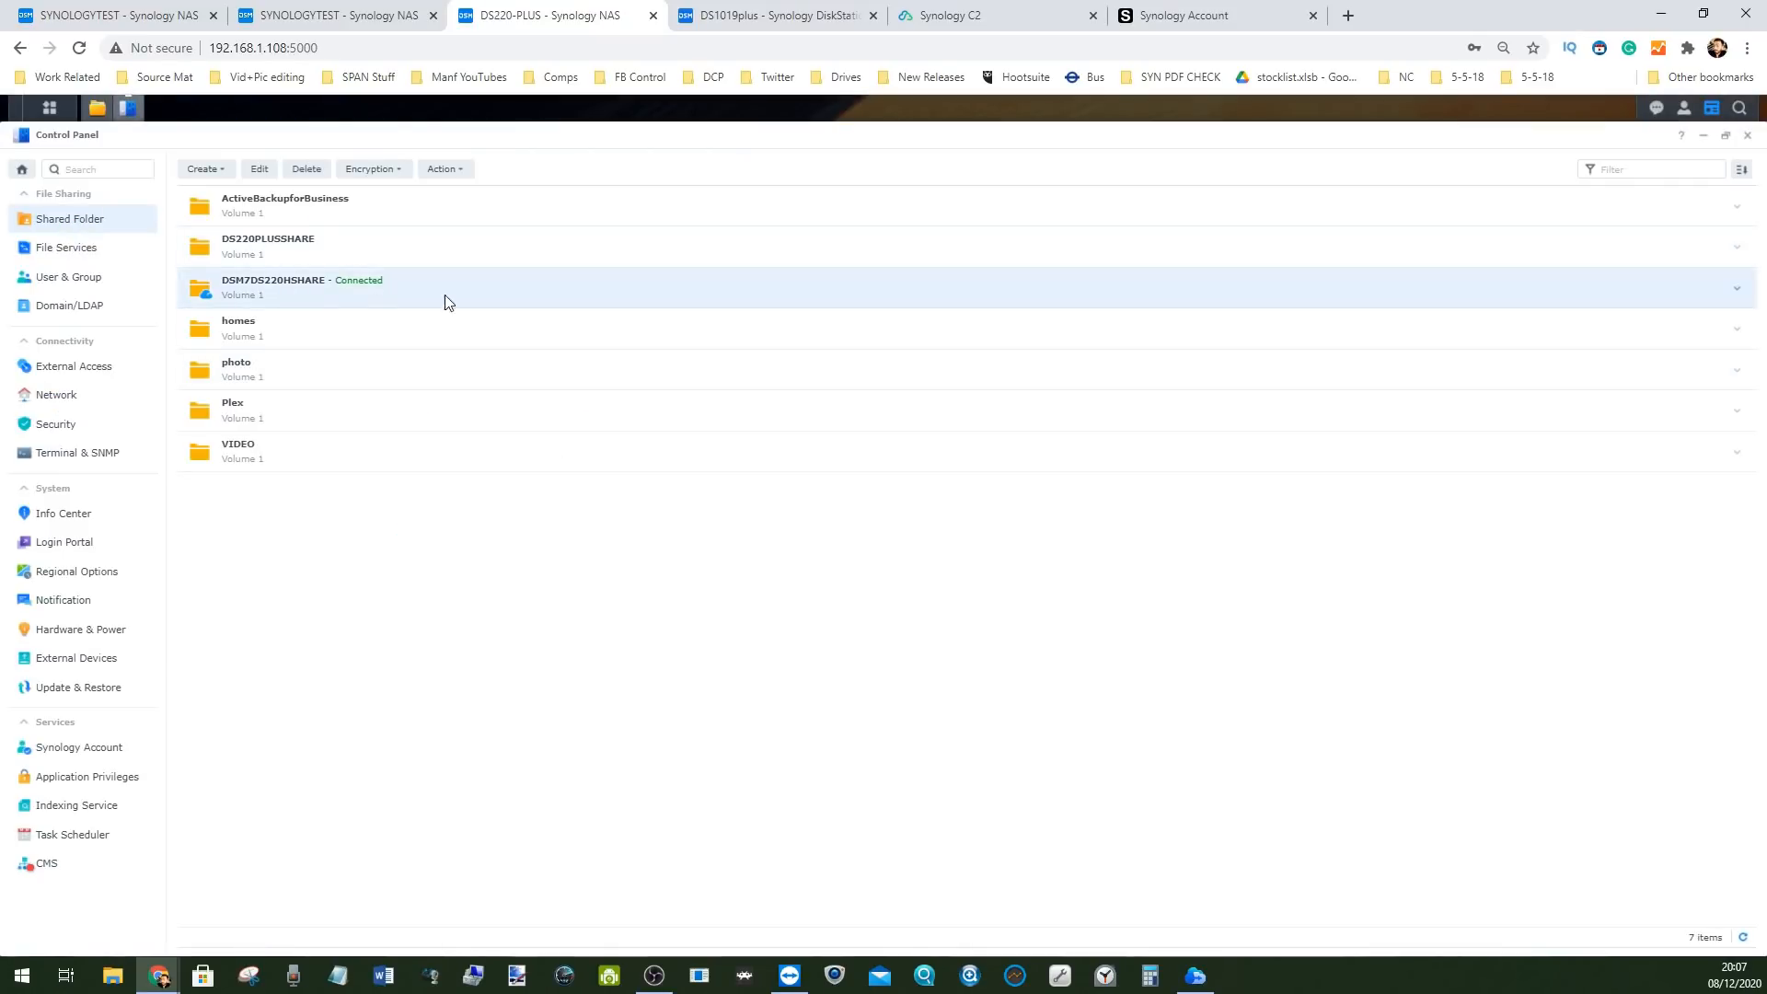
{"action": "left_click", "coordinate": [815, 13]}
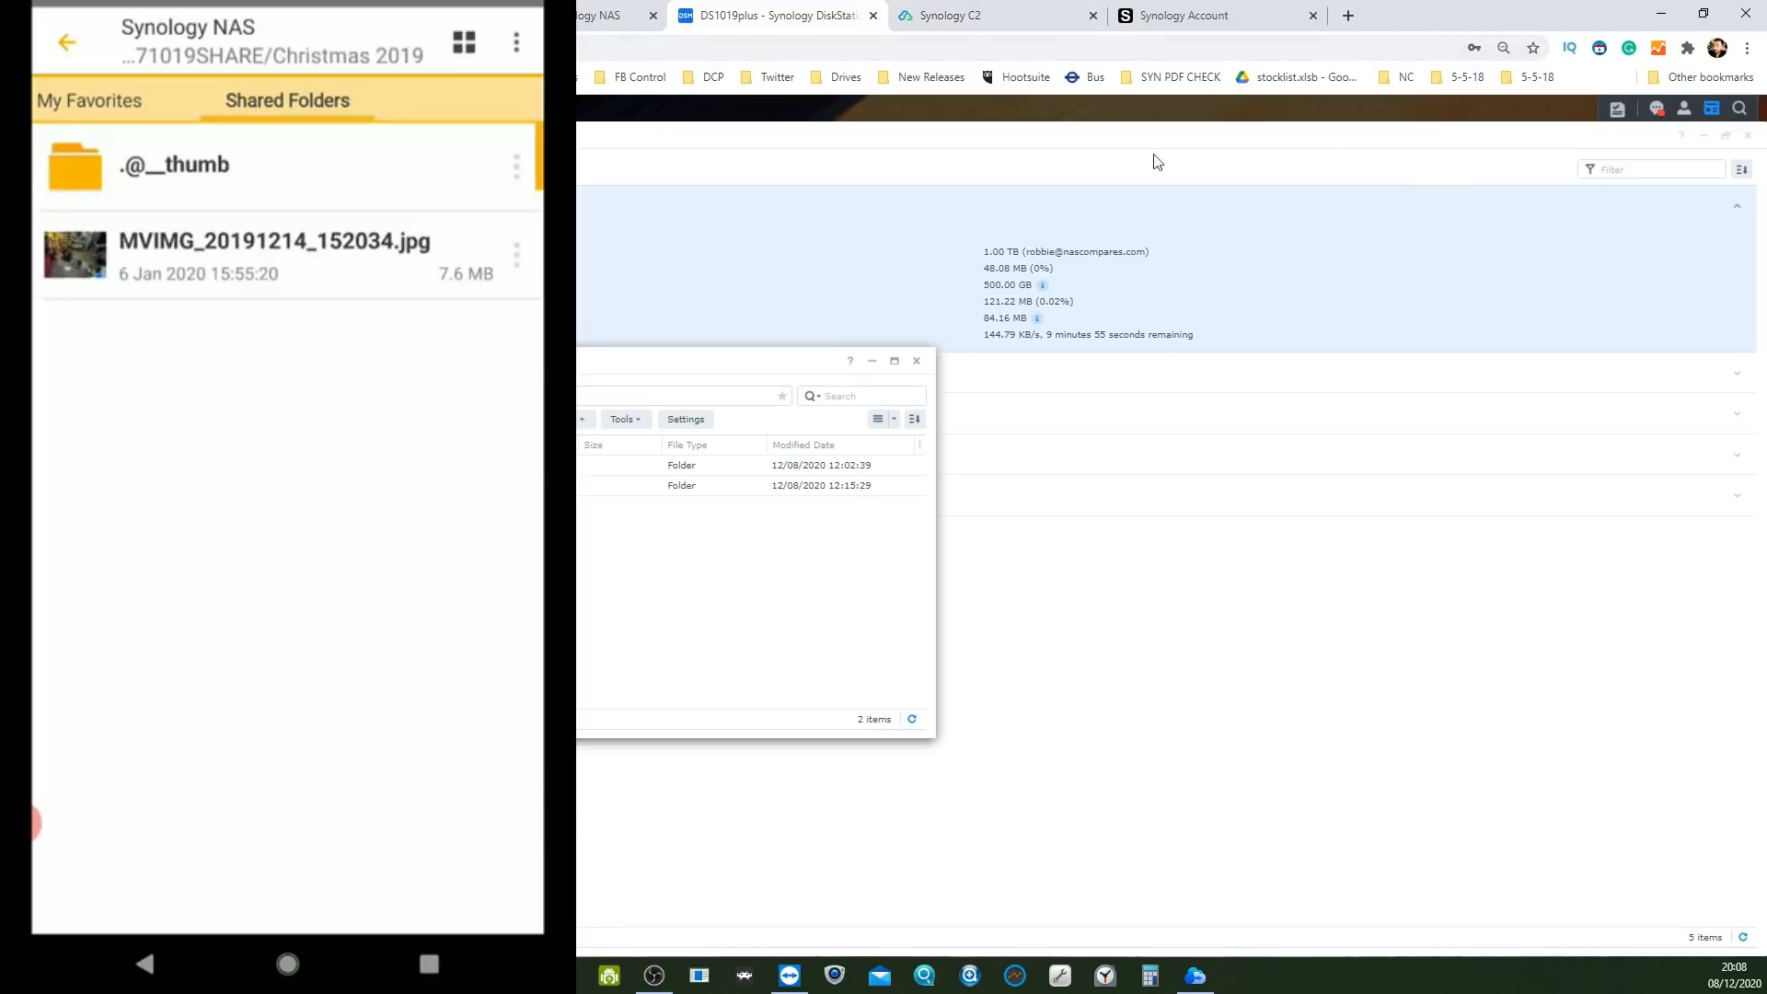
In the Hybrid Share Download Tool, open Christmas 2019 and bring up download options for MVIMG_20191214_152034.jpg
{"action": "left_click", "coordinate": [1196, 973]}
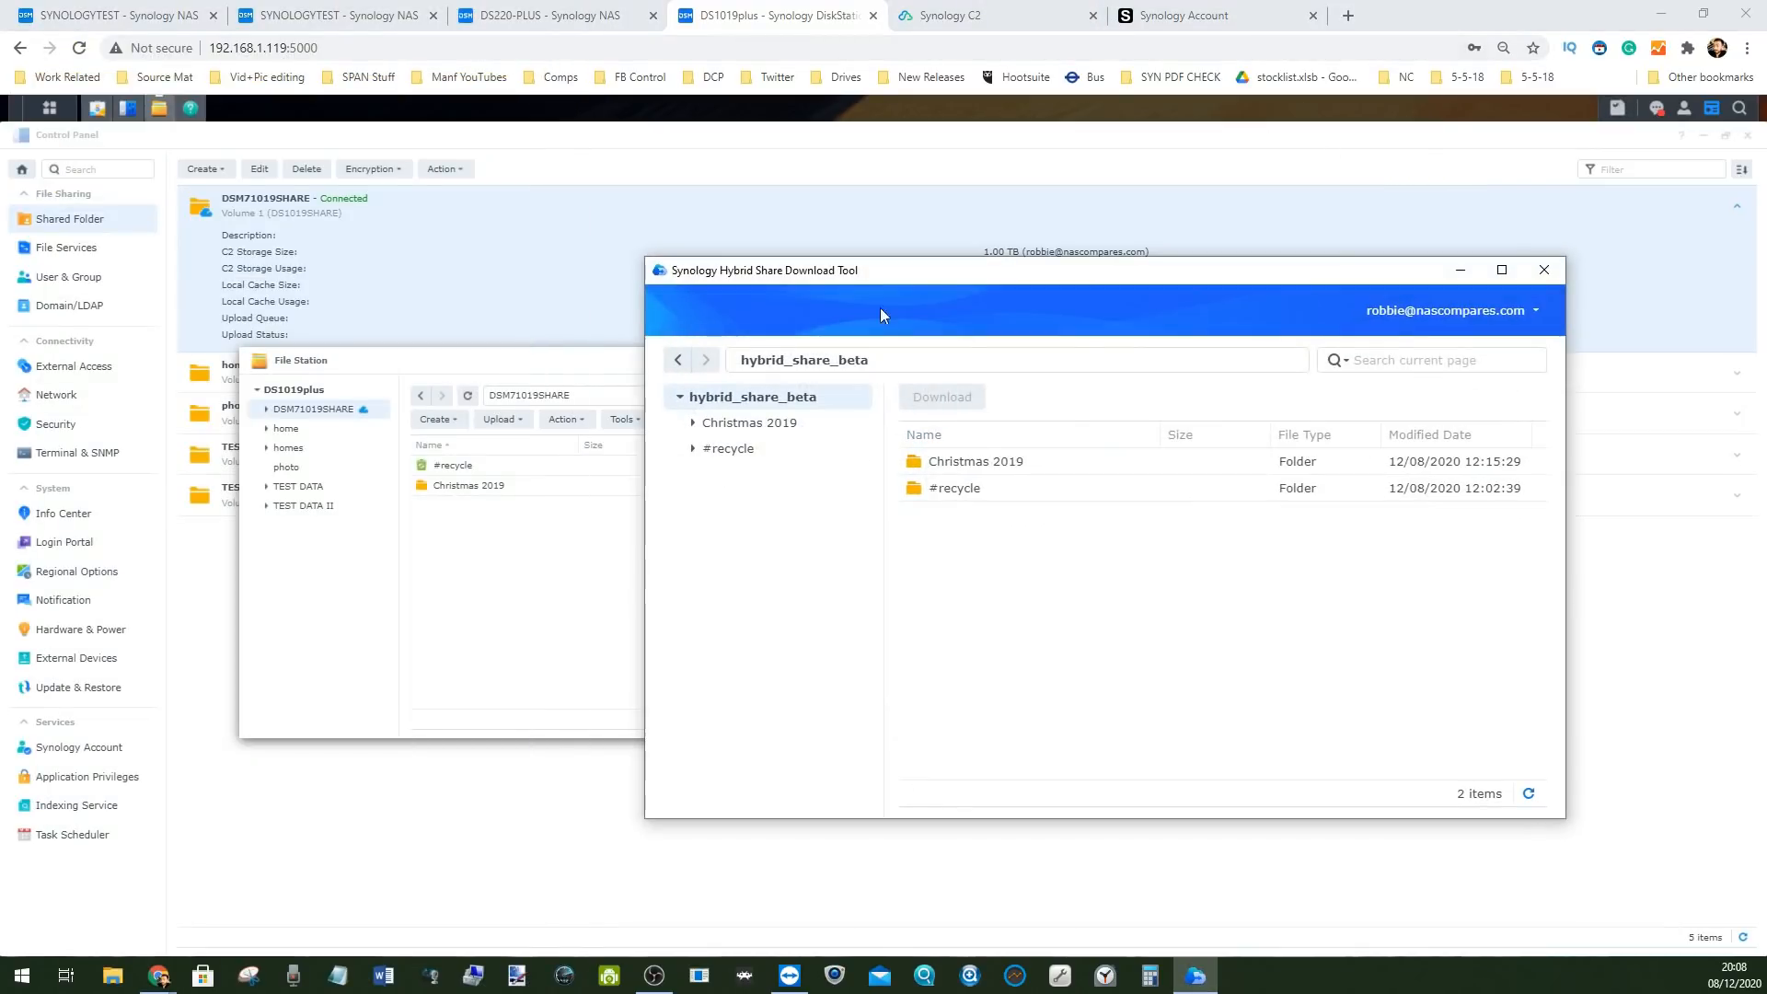
{"action": "left_click_drag", "start_coordinate": [939, 269], "coordinate": [662, 249]}
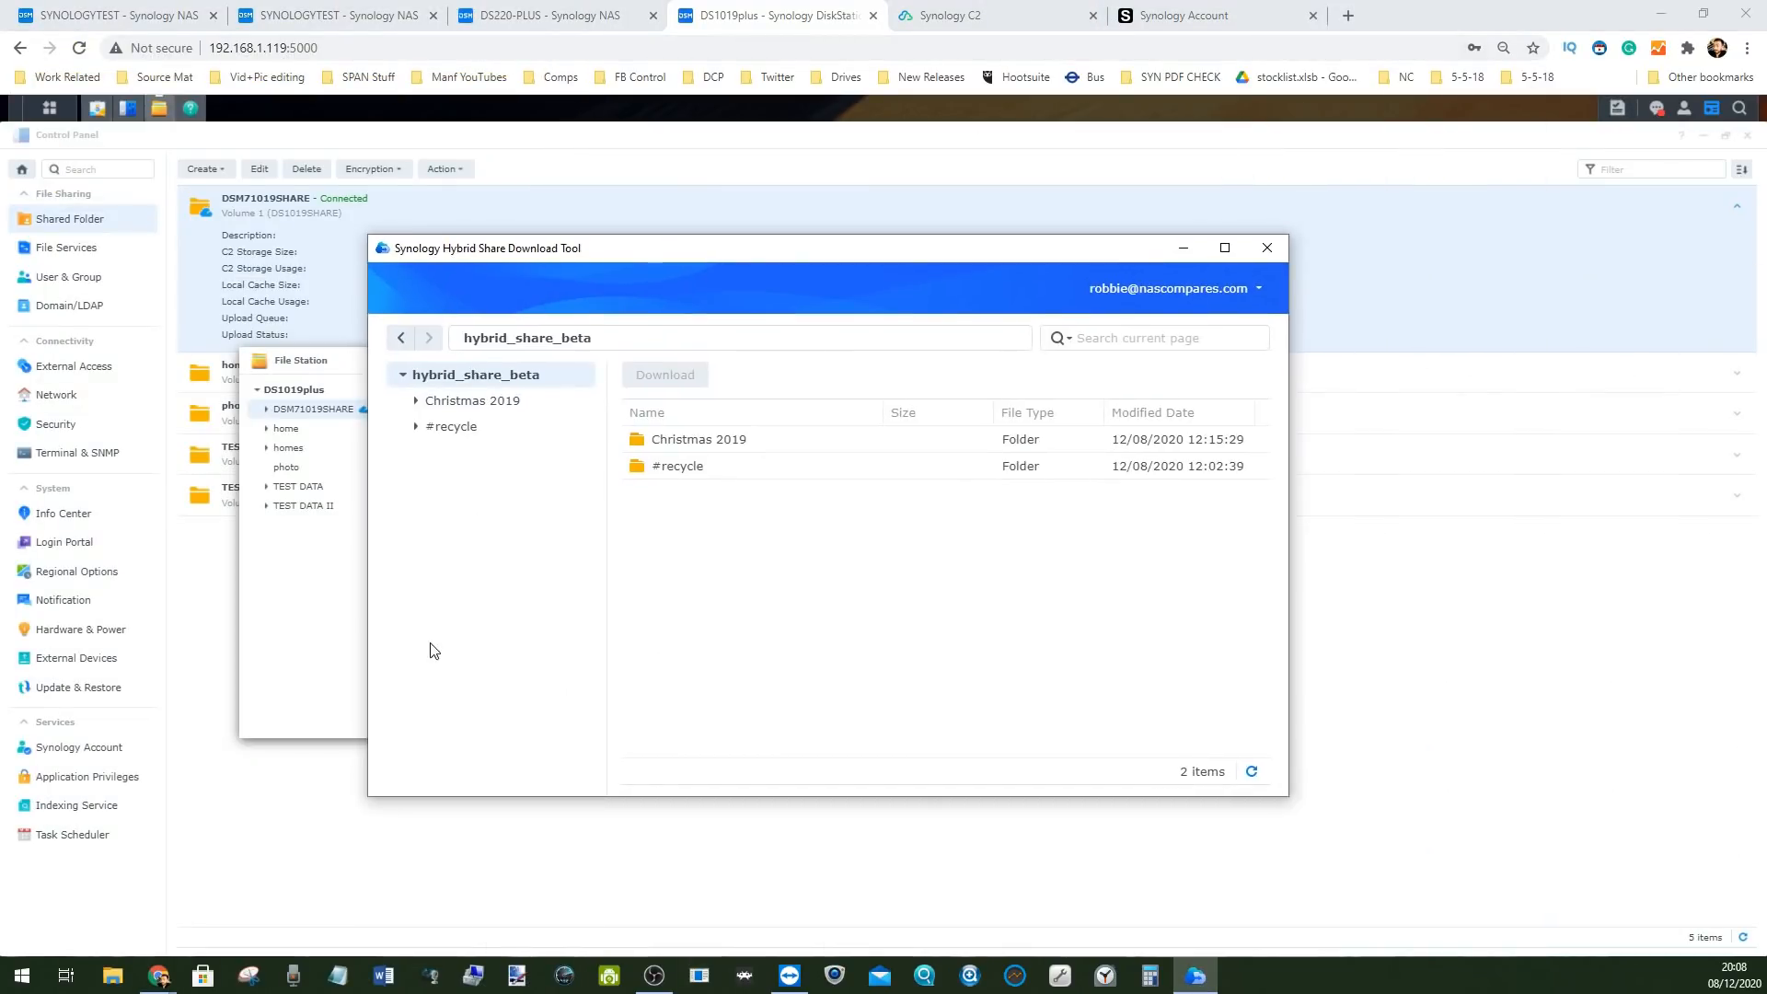
{"action": "left_click", "coordinate": [483, 402]}
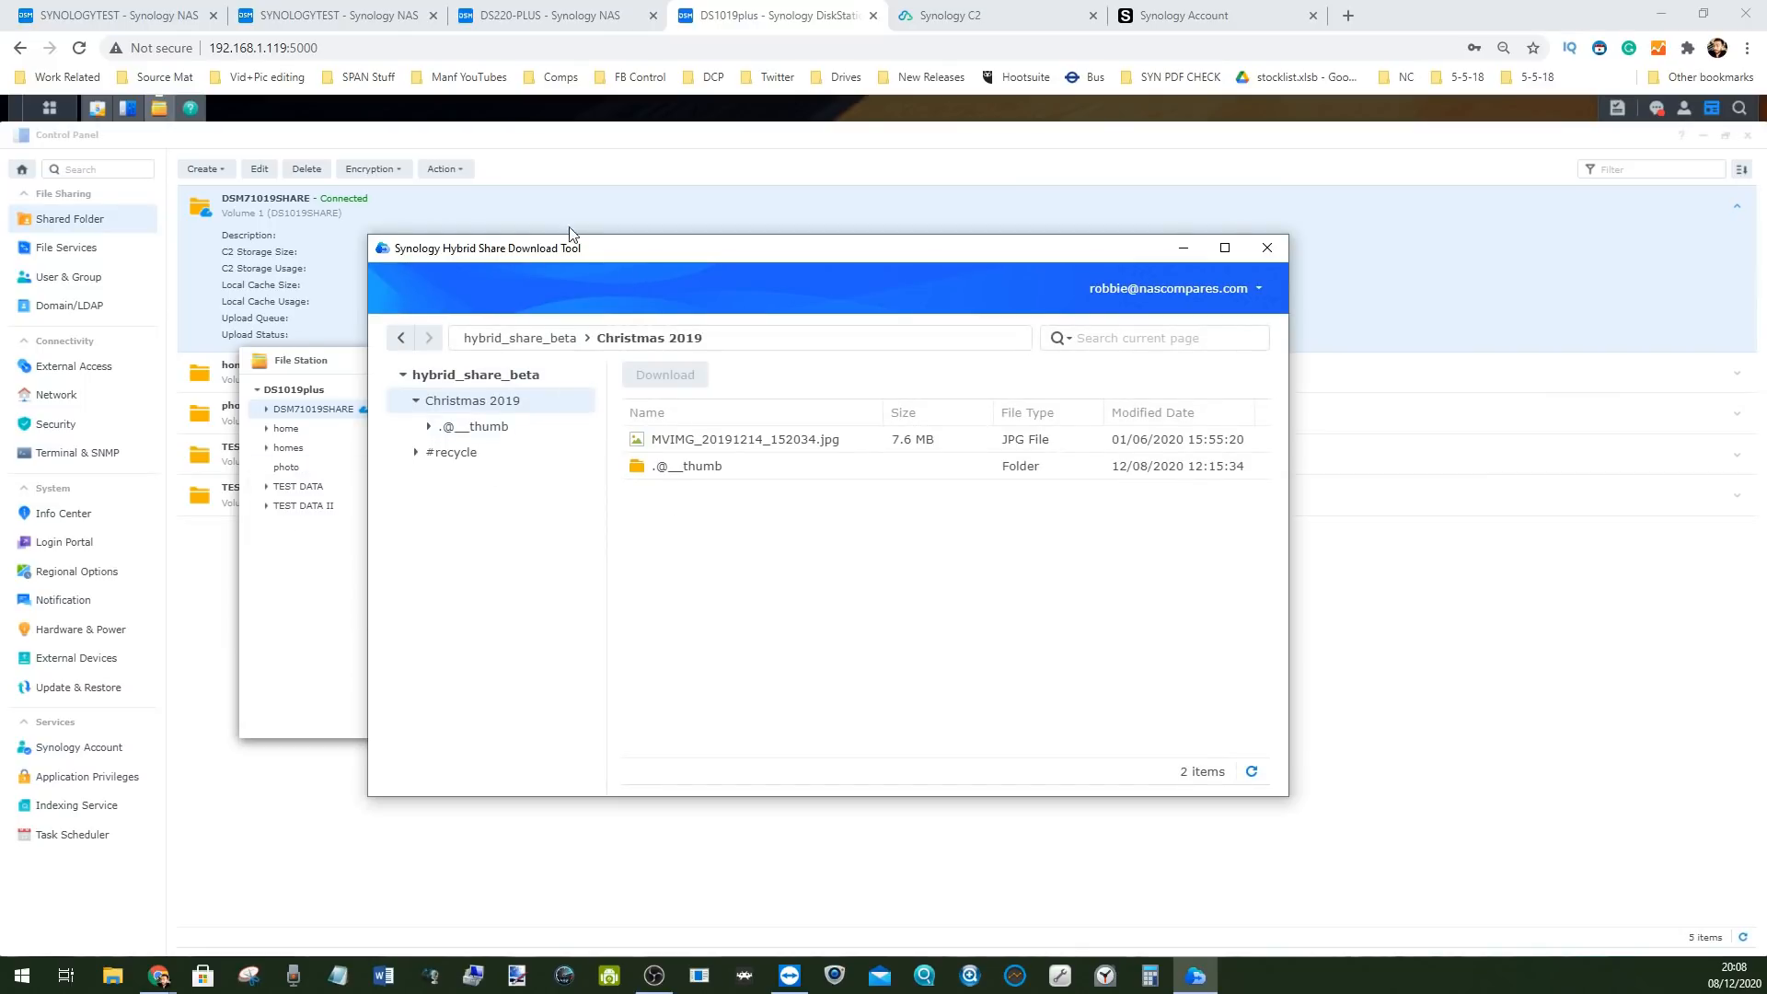
{"action": "right_click", "coordinate": [754, 444]}
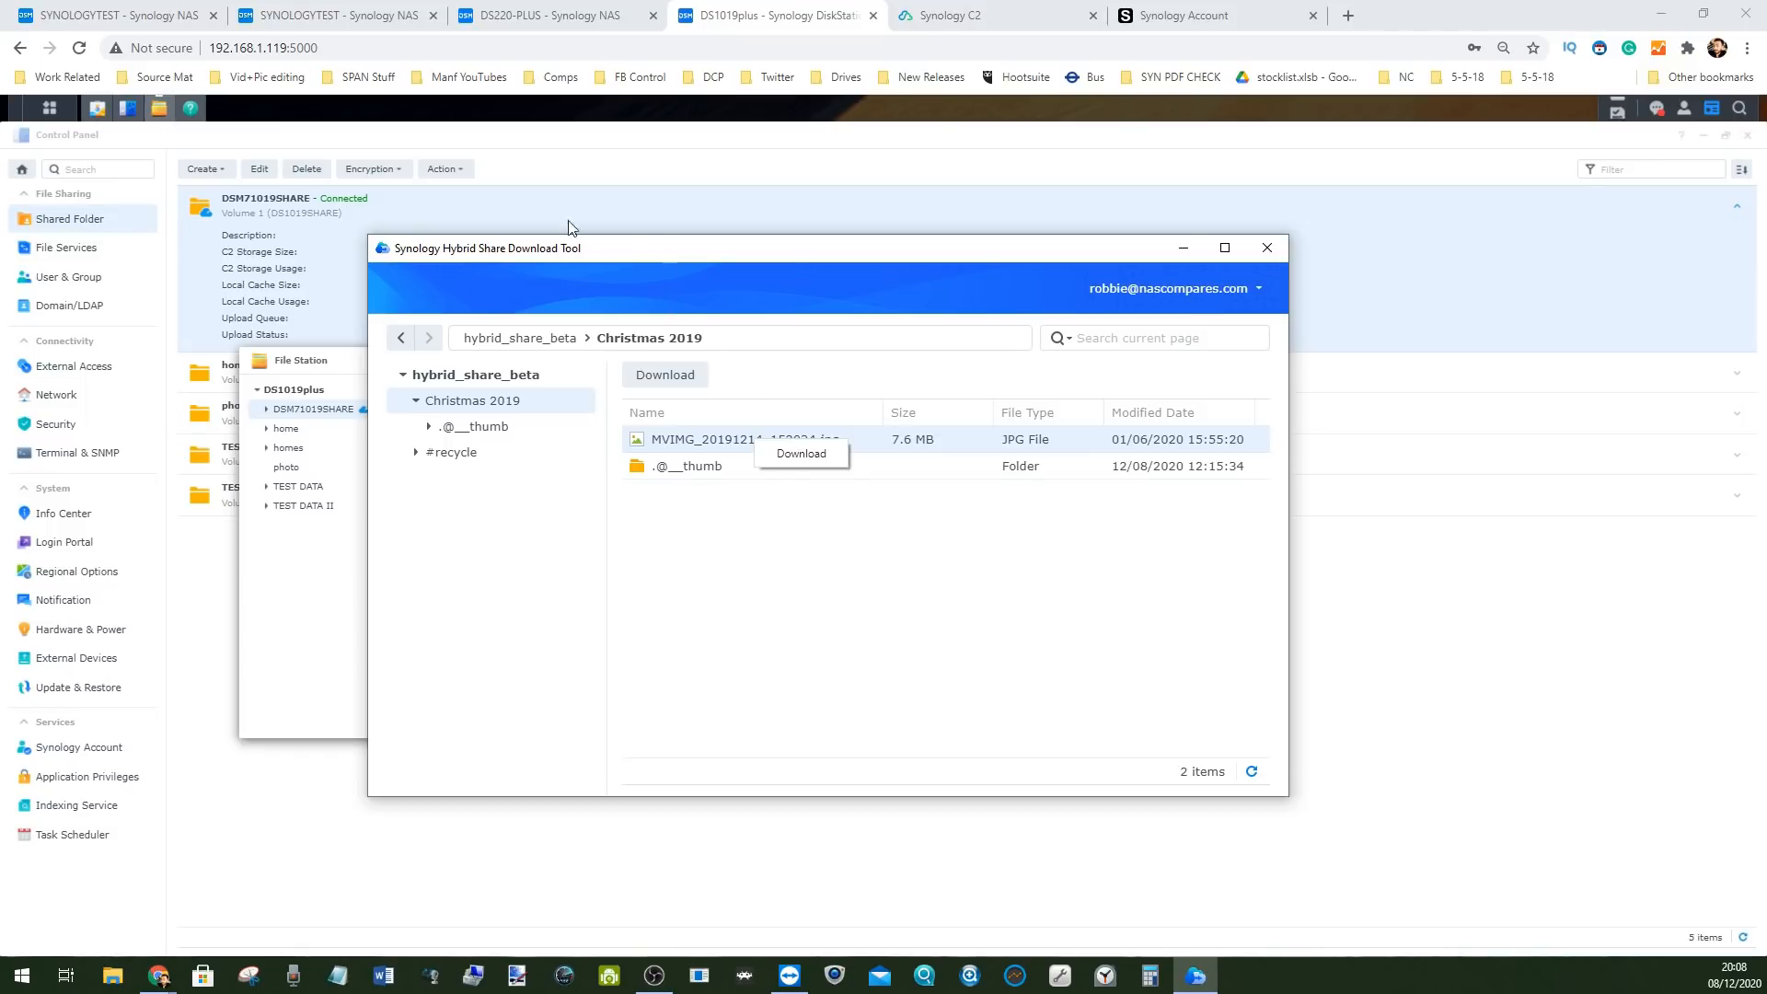
{"action": "left_click", "coordinate": [51, 110]}
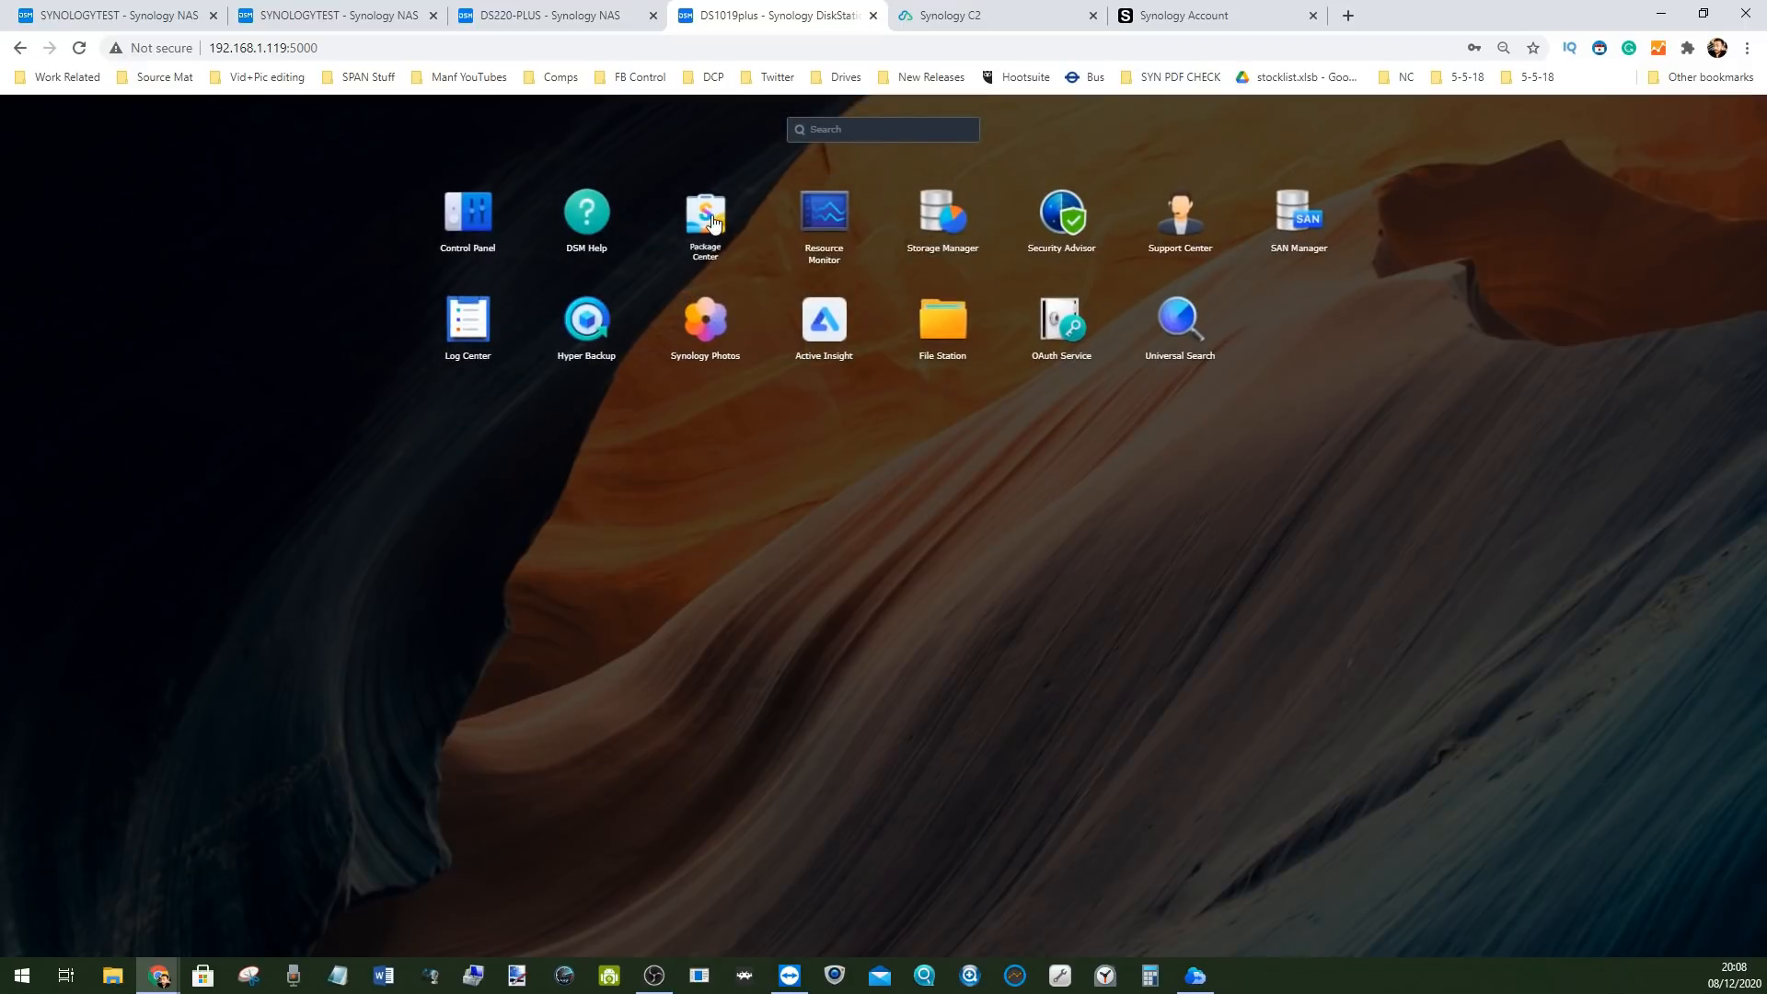
Browse the Package Center catalogue, then bring Control Panel's shared folder list to the front
{"action": "left_click", "coordinate": [720, 219]}
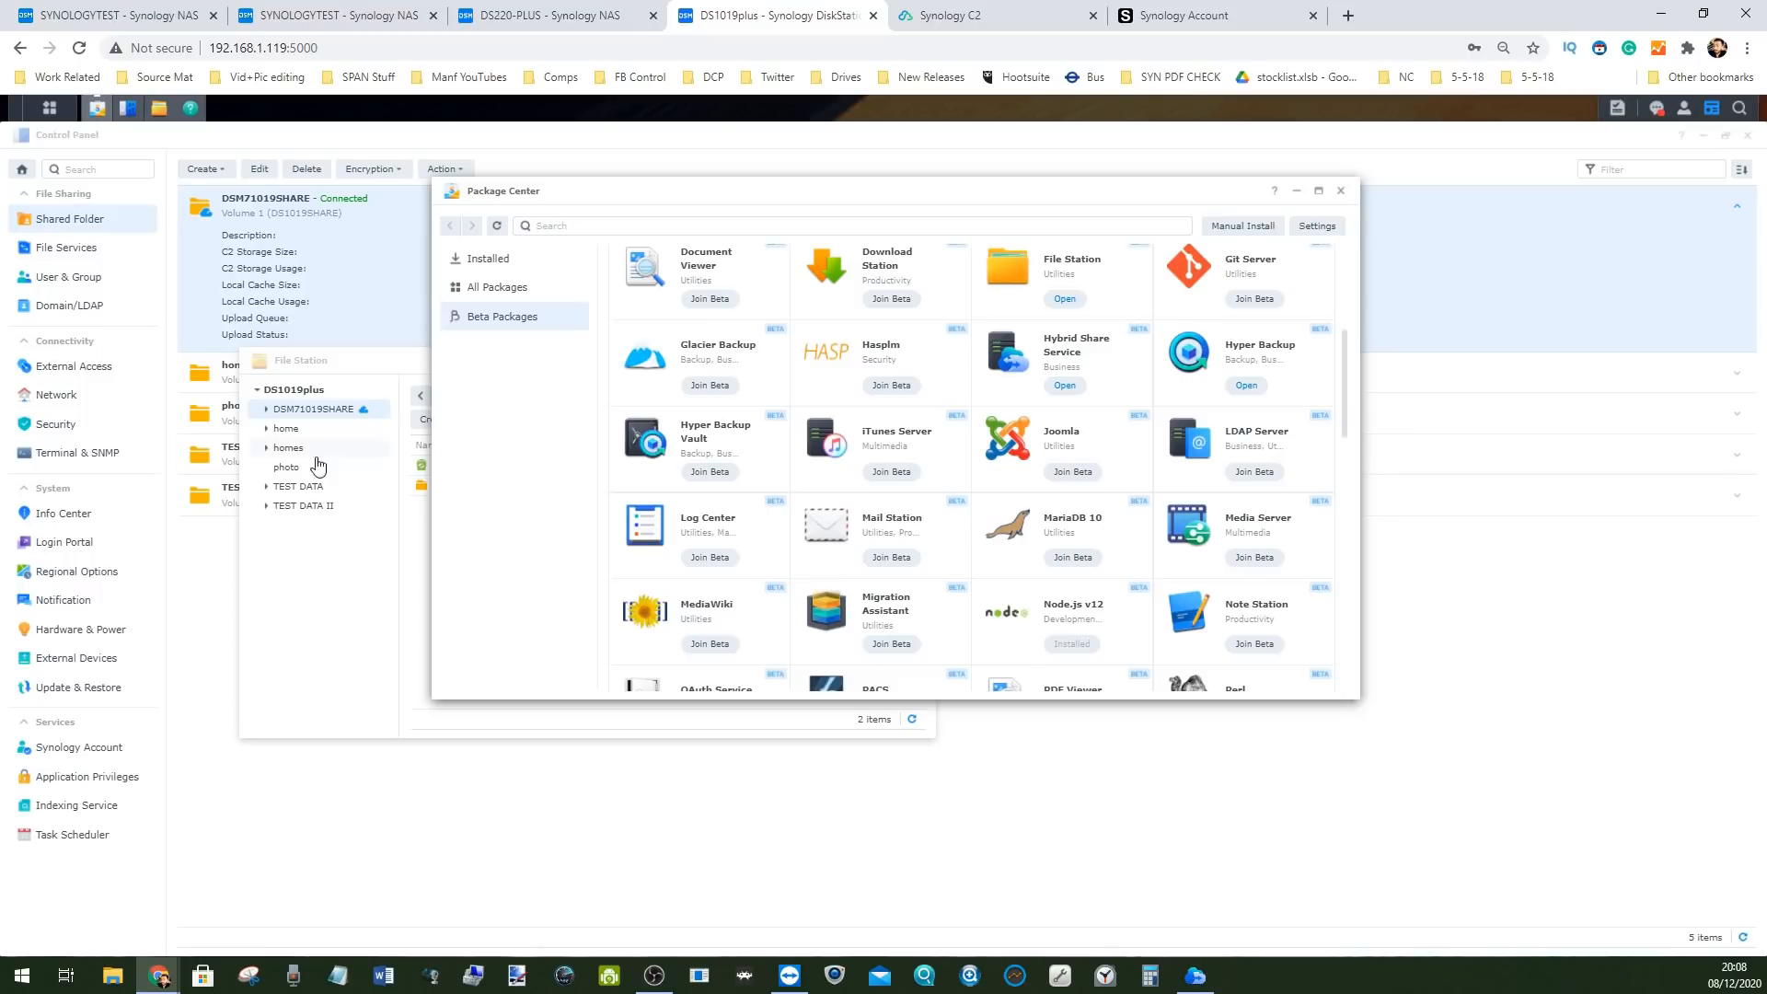
{"action": "scroll", "coordinate": [934, 432], "scroll_direction": "down", "scroll_amount": 10}
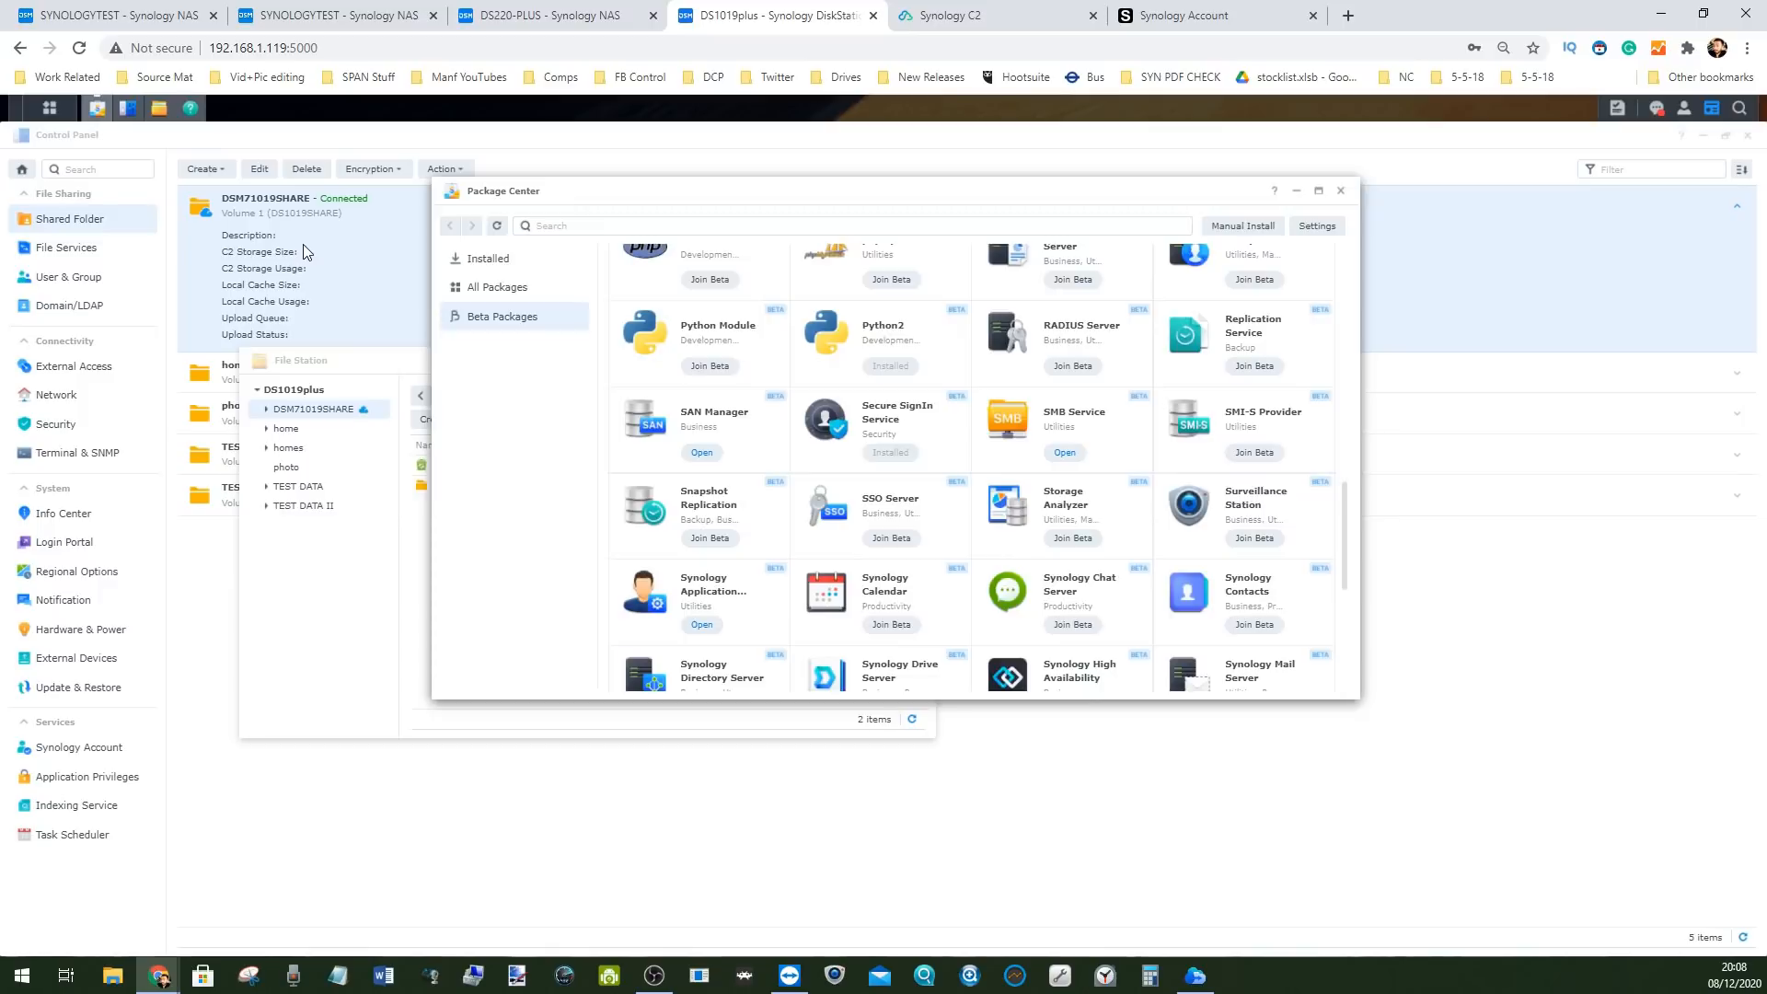
{"action": "left_click", "coordinate": [324, 299]}
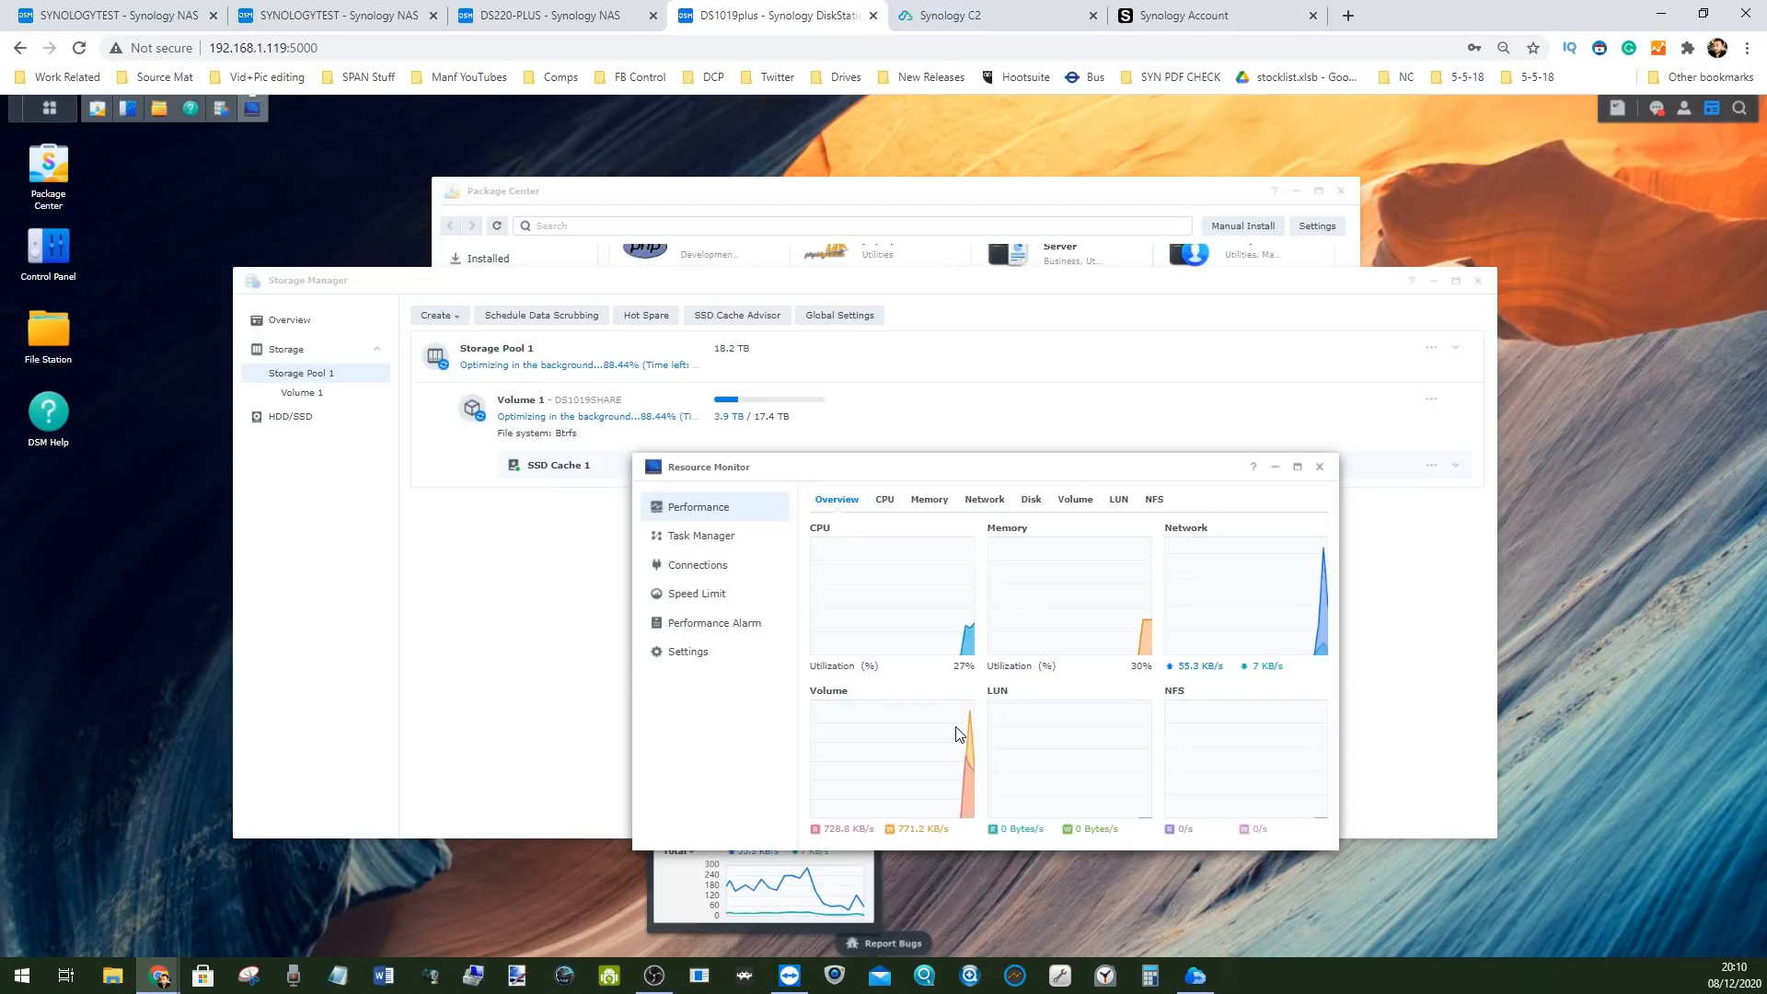
Reposition Resource Monitor and view its CPU, memory, network, disk, volume and LUN performance graphs
{"action": "left_click_drag", "start_coordinate": [851, 467], "coordinate": [770, 363]}
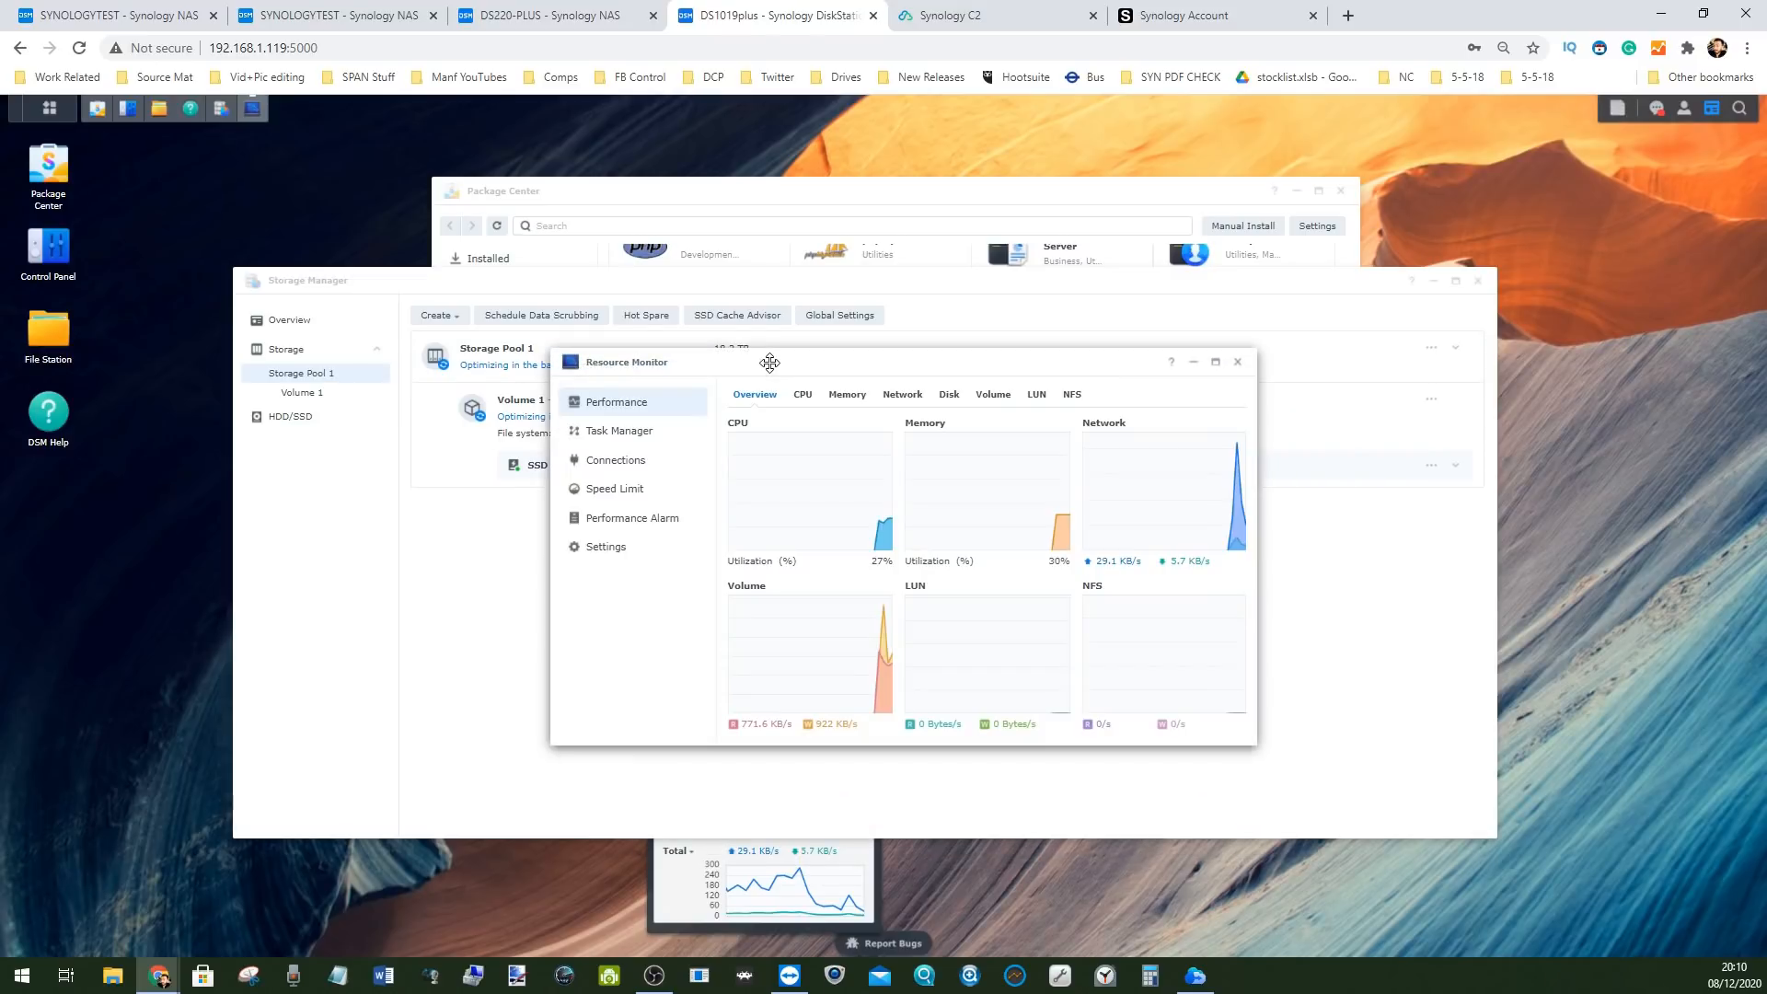
{"action": "left_click_drag", "start_coordinate": [769, 363], "coordinate": [749, 361]}
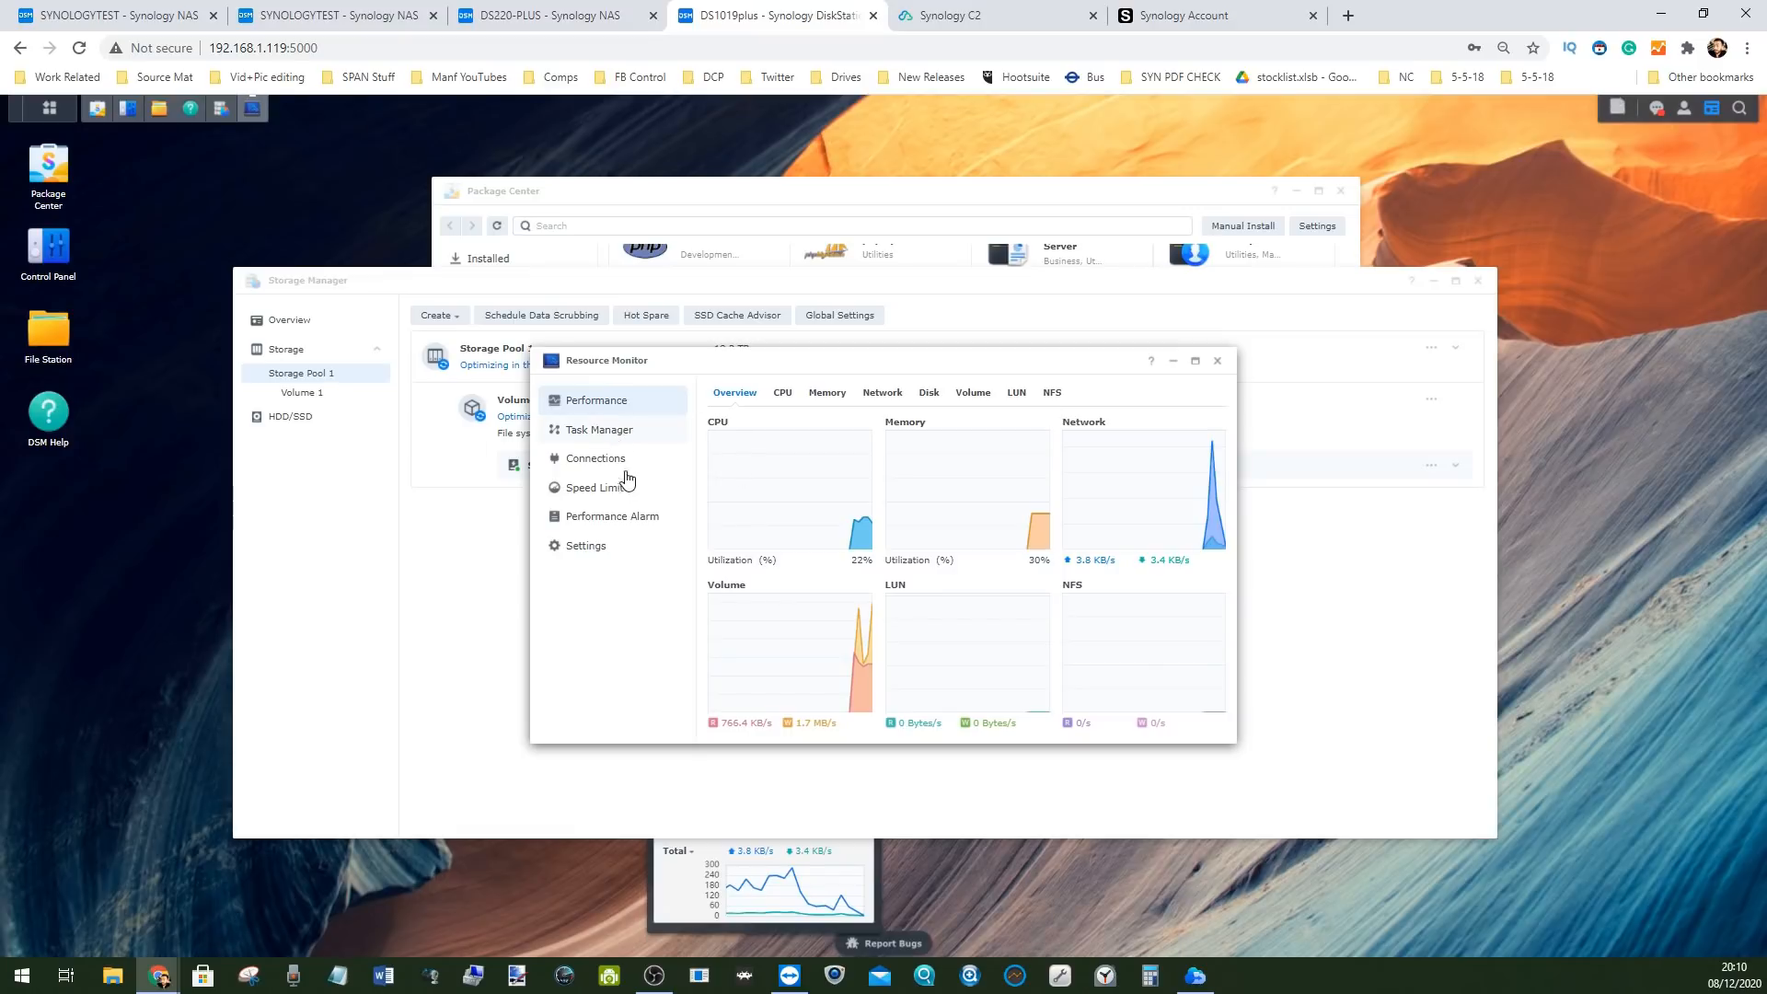
{"action": "left_click", "coordinate": [780, 396]}
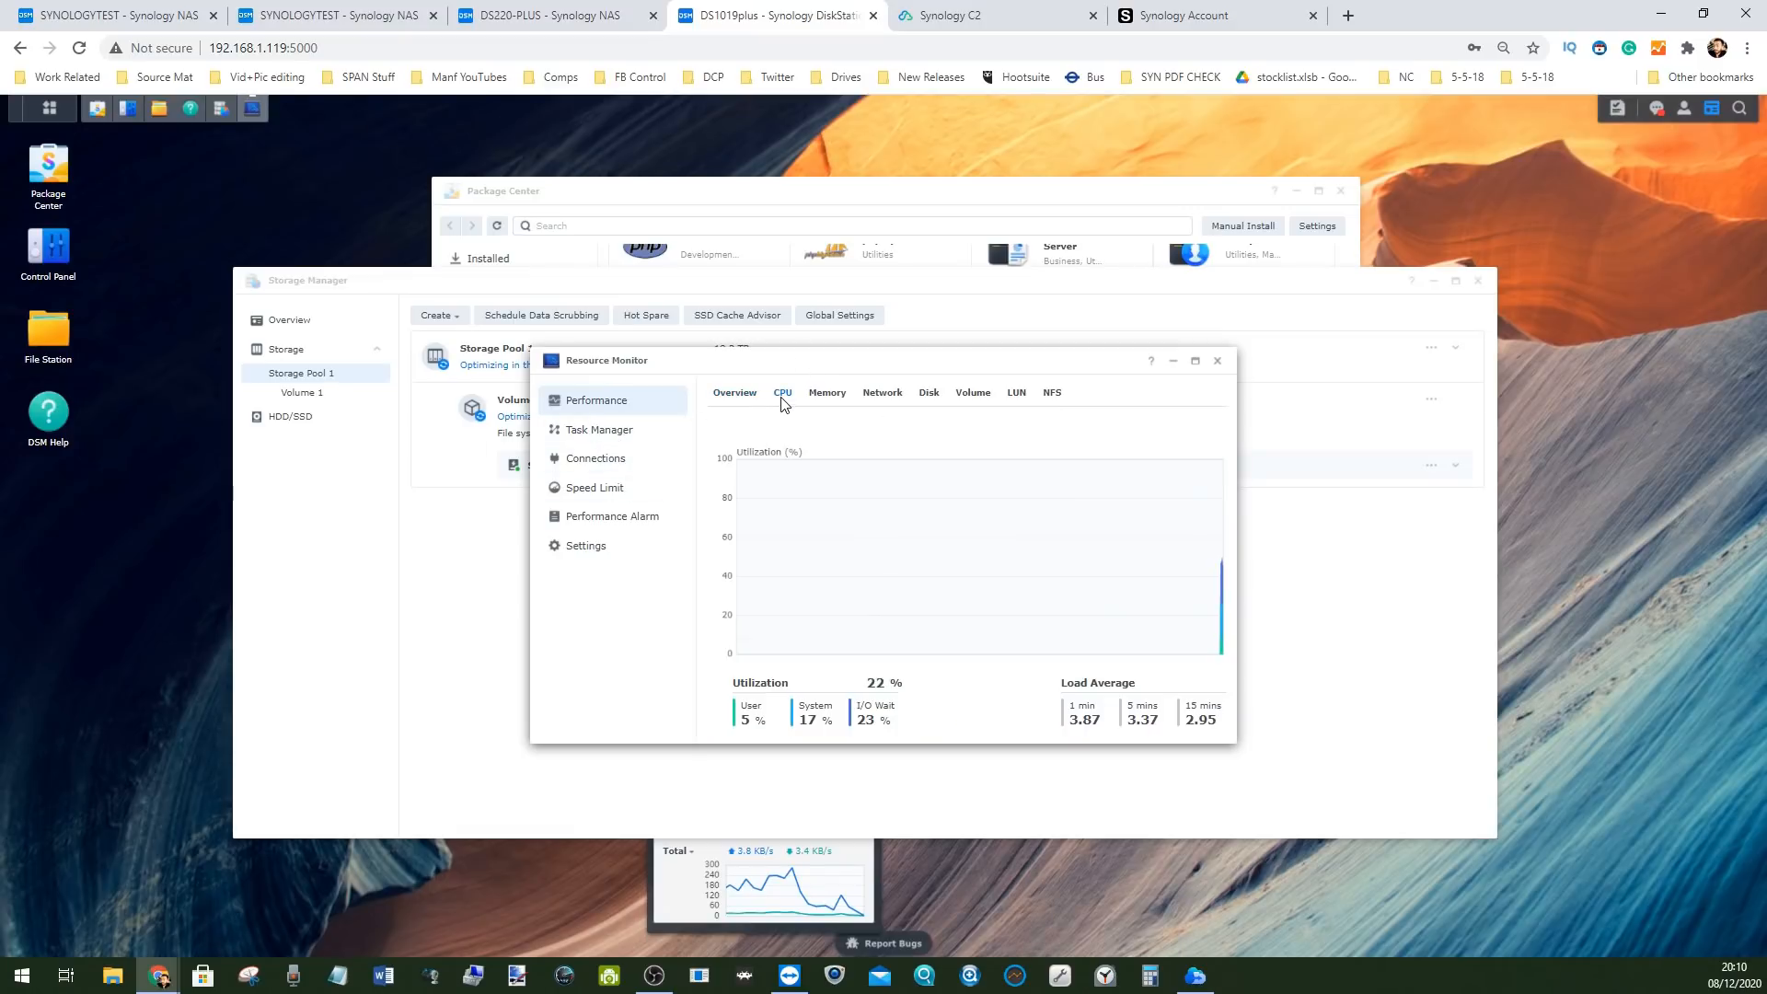
{"action": "left_click", "coordinate": [827, 396]}
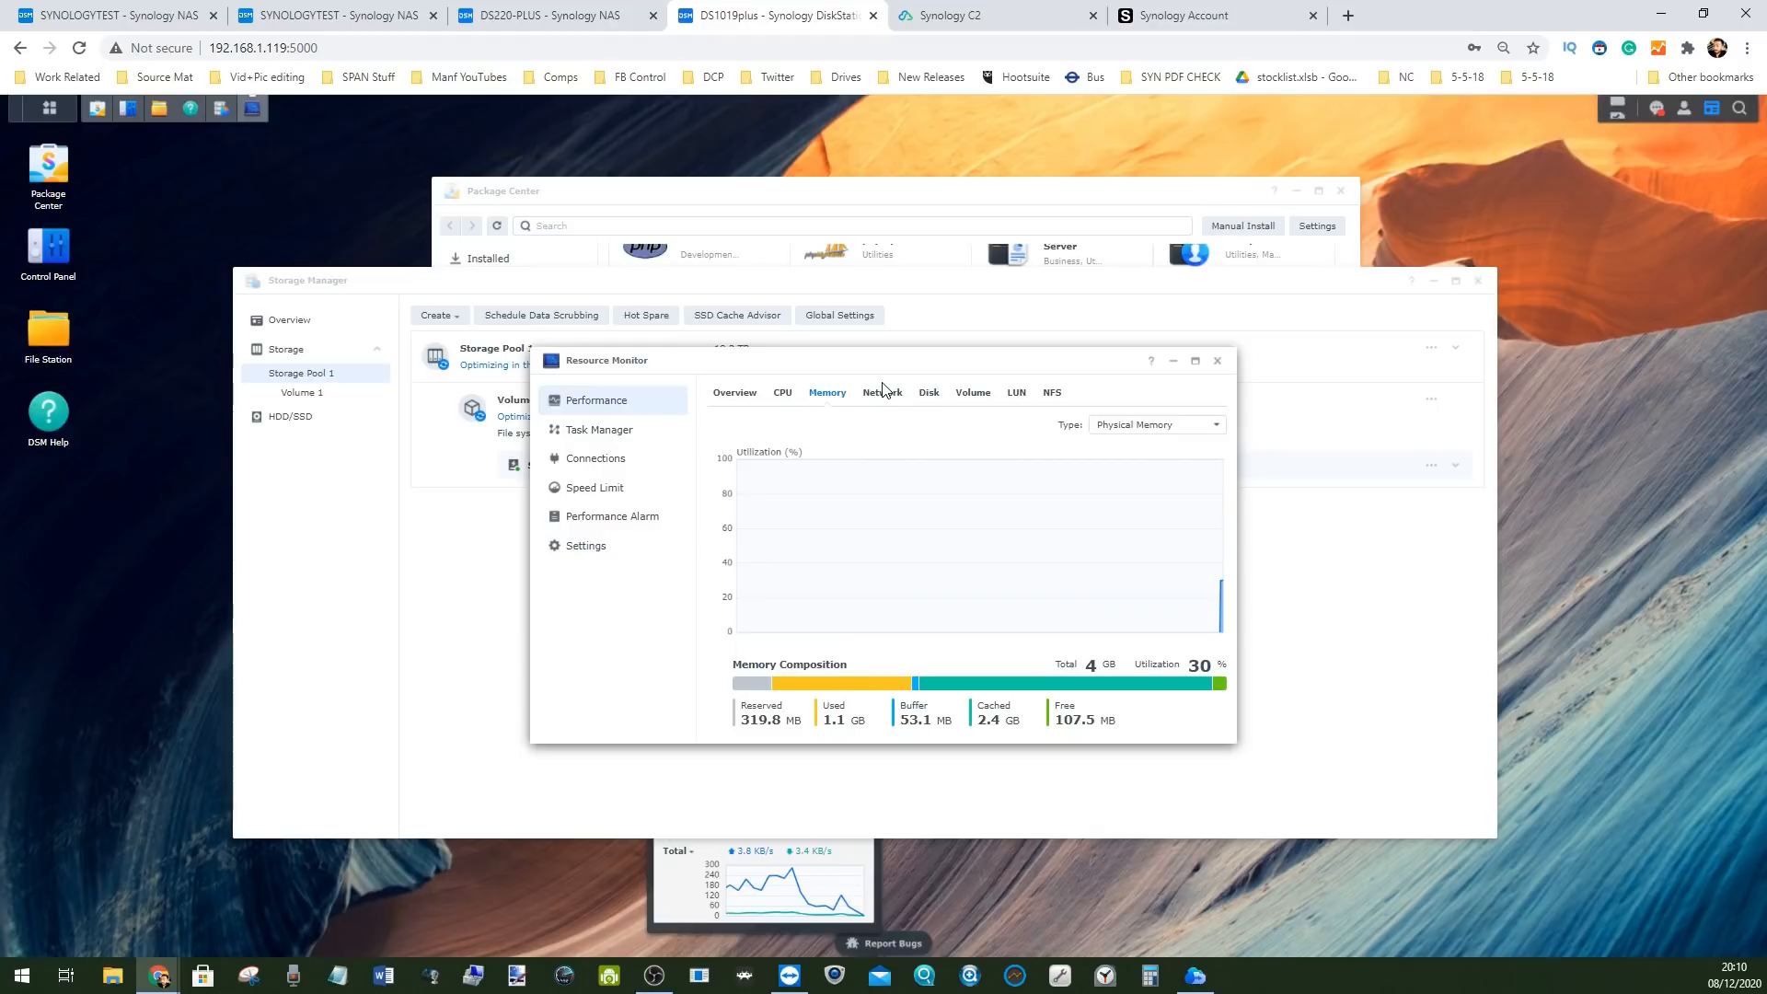
{"action": "left_click", "coordinate": [881, 394]}
{"action": "left_click", "coordinate": [928, 394]}
{"action": "left_click", "coordinate": [960, 395]}
{"action": "left_click", "coordinate": [1017, 394]}
{"action": "left_click", "coordinate": [735, 394]}
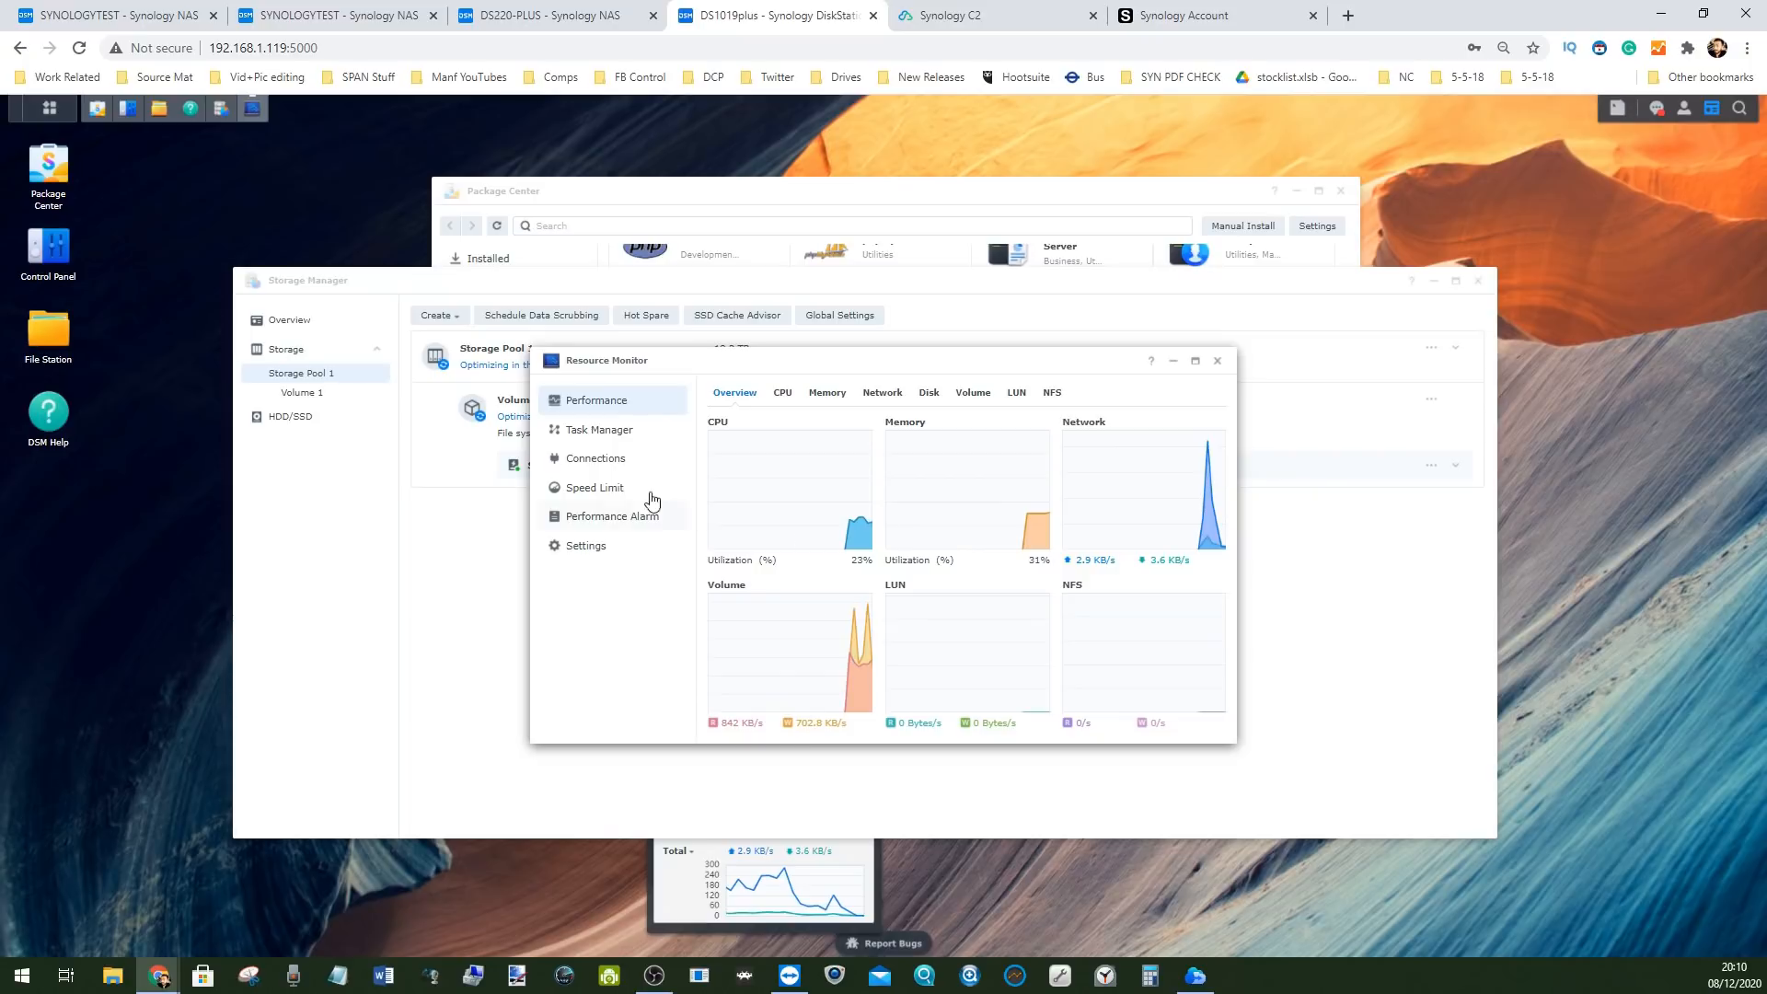
Enable usage history in Resource Monitor's settings and apply it
{"action": "left_click", "coordinate": [608, 549]}
{"action": "left_click", "coordinate": [720, 401]}
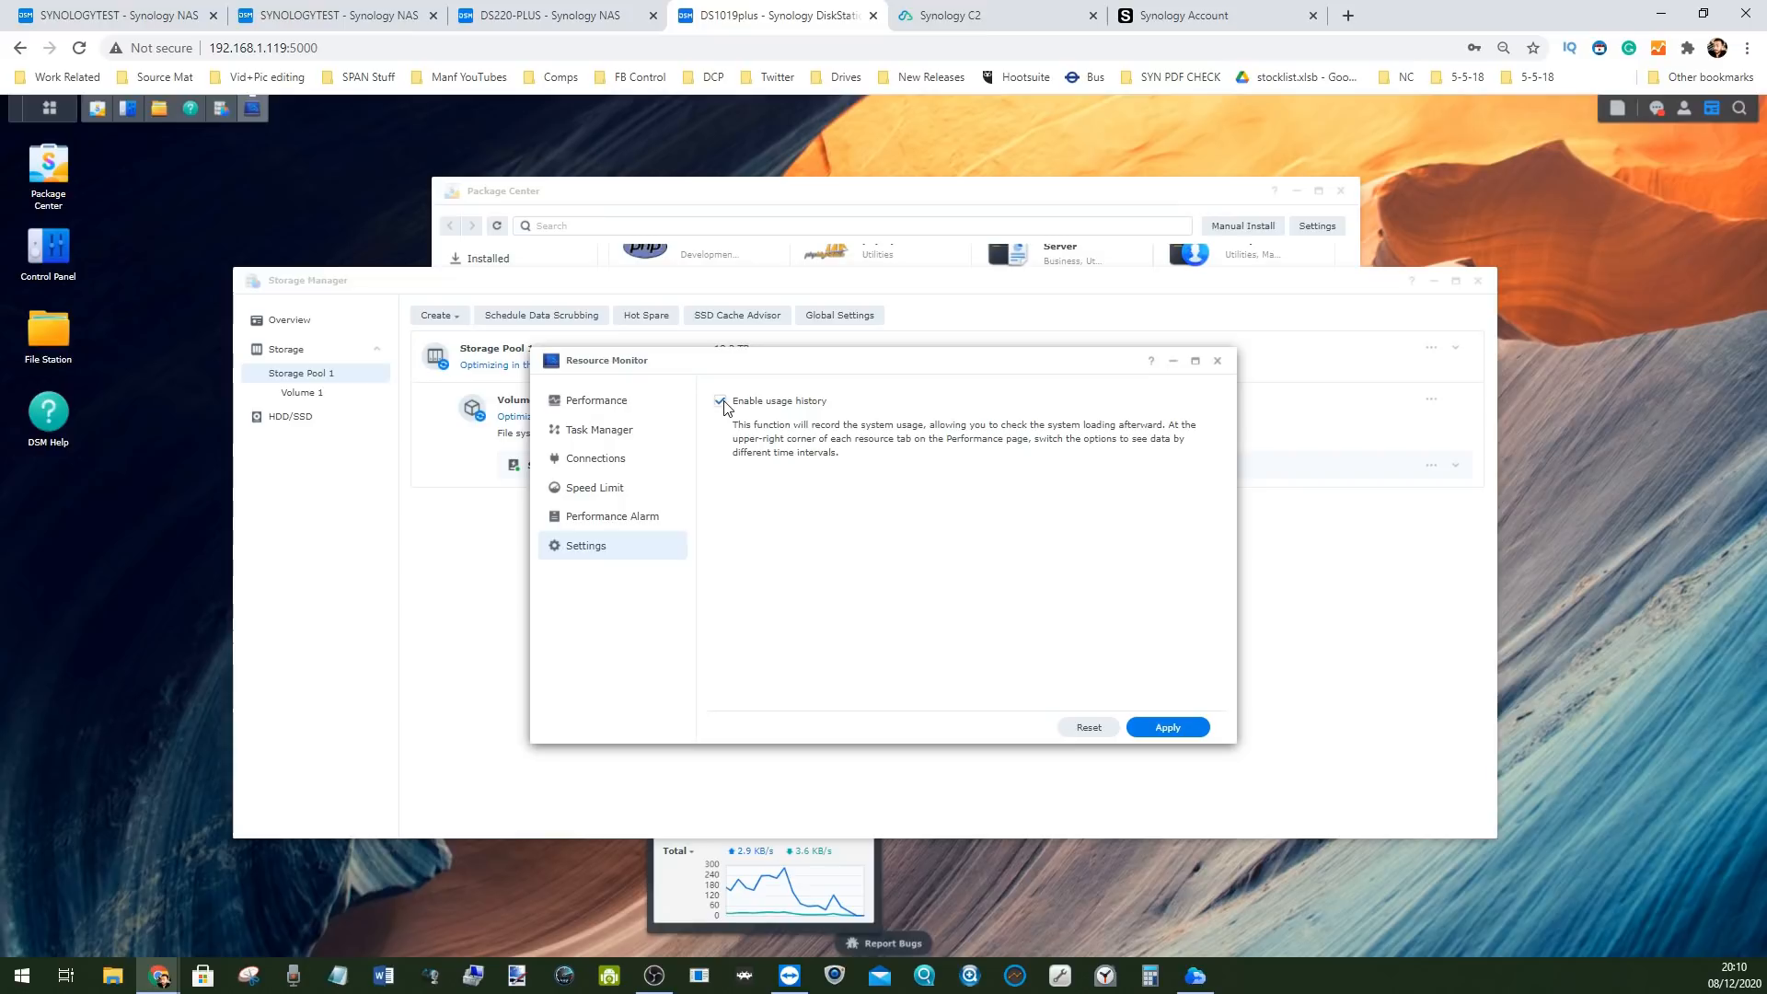
{"action": "left_click", "coordinate": [1191, 729]}
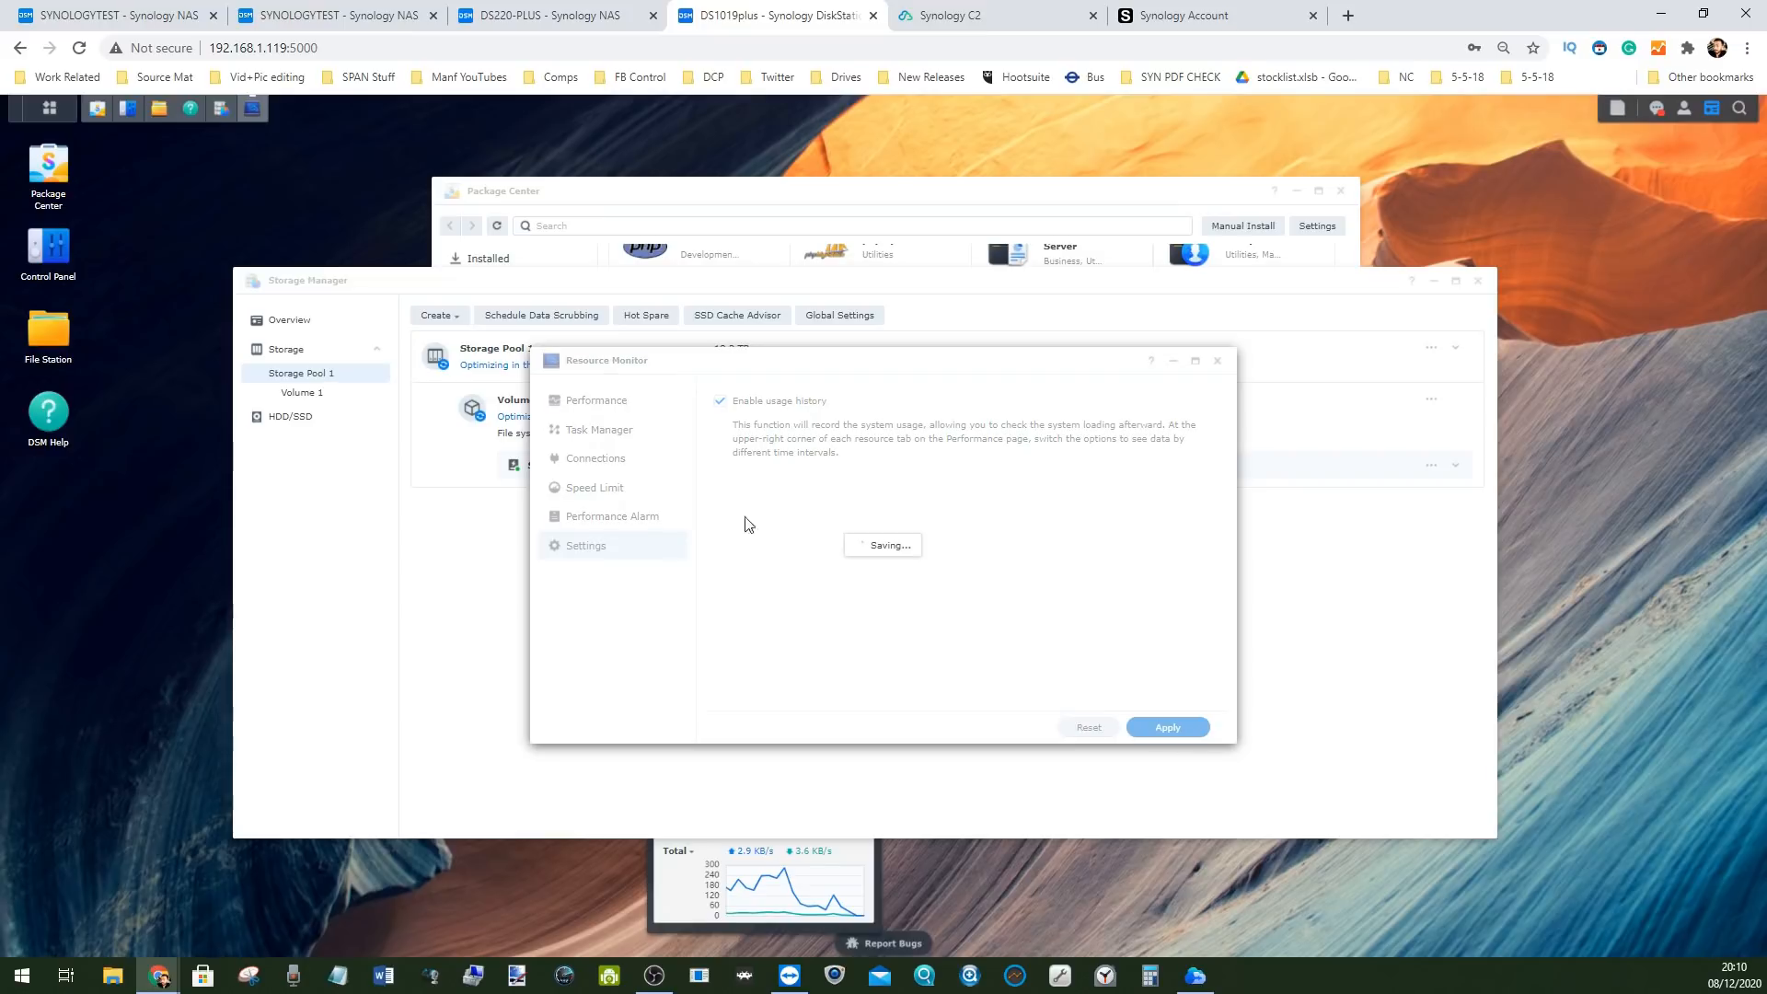
{"action": "left_click", "coordinate": [604, 403]}
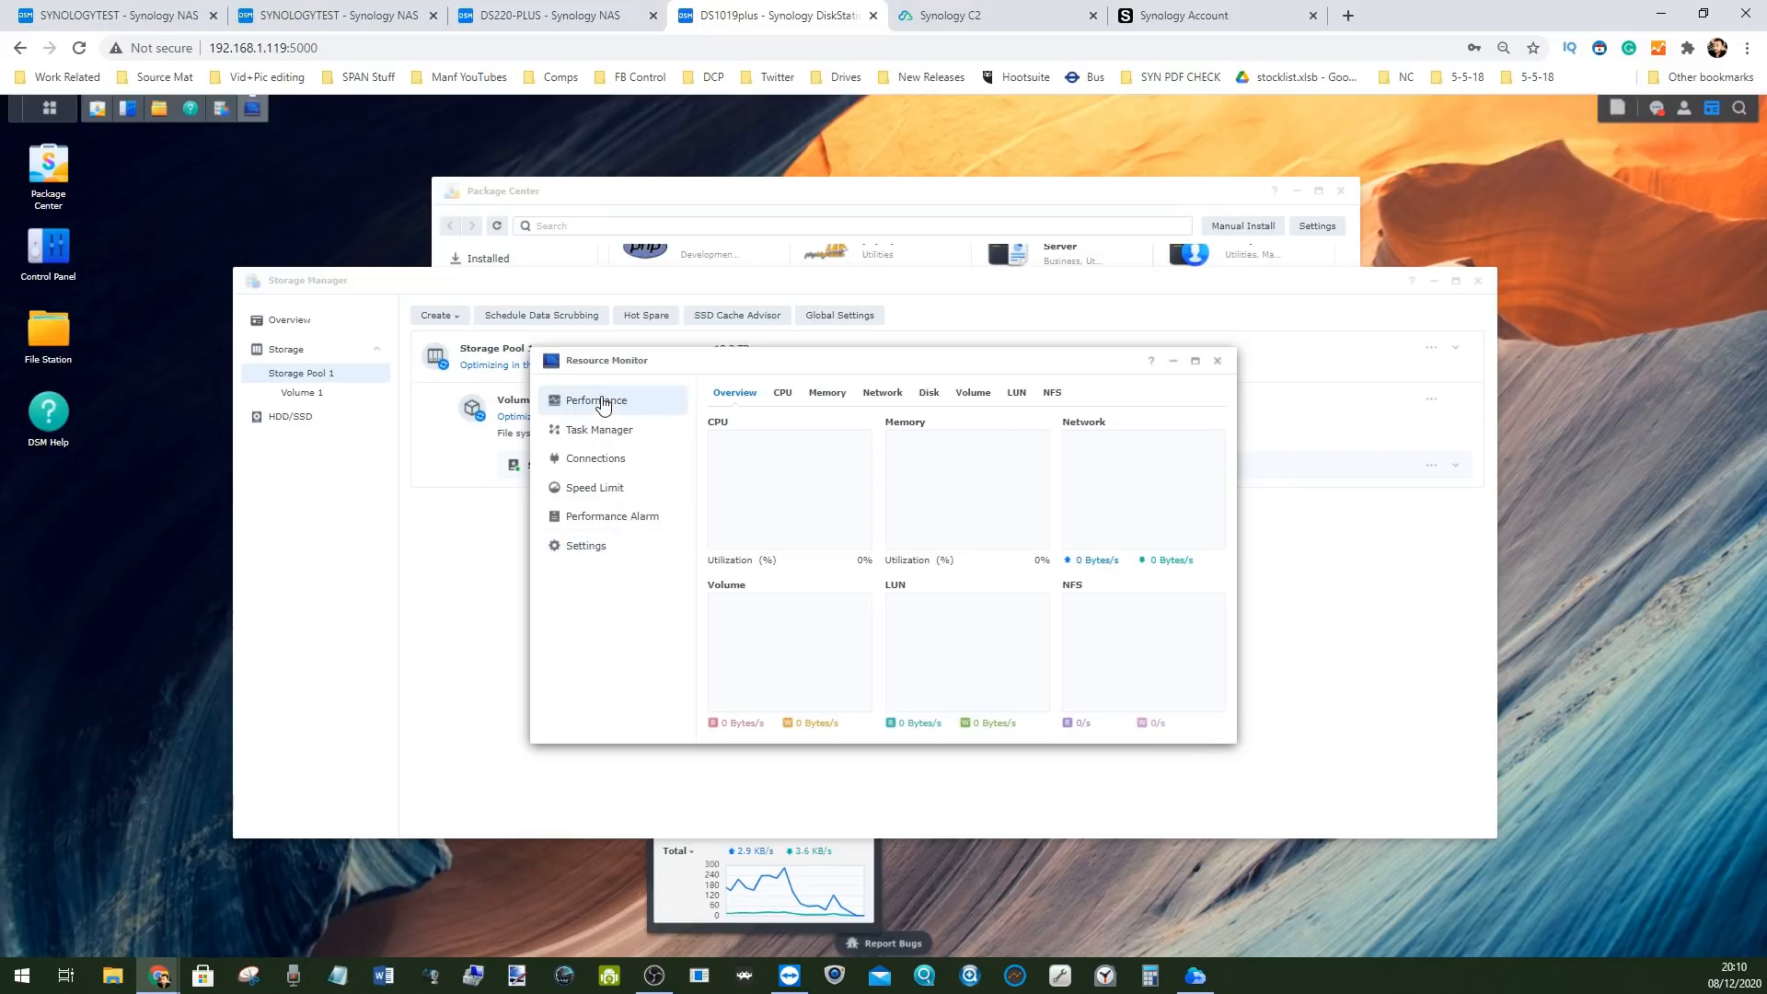
Launch DSM Help from the main menu
{"action": "right_click", "coordinate": [1217, 360]}
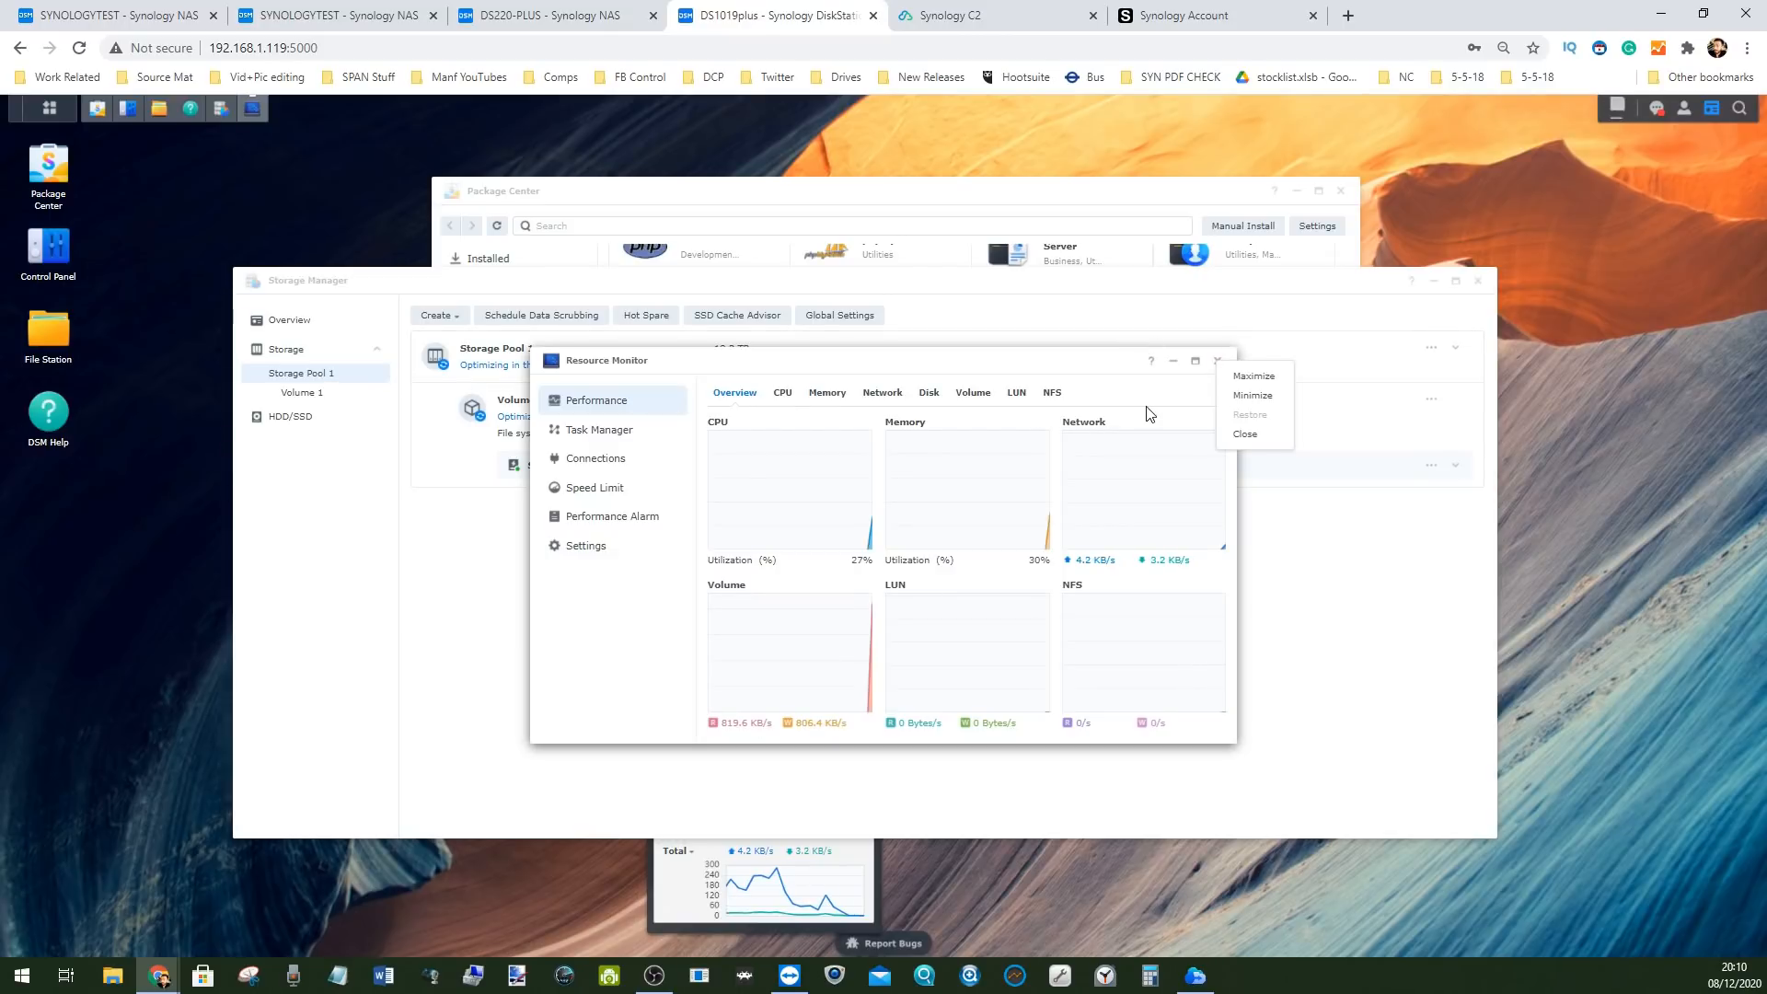
{"action": "left_click", "coordinate": [41, 108]}
{"action": "left_click", "coordinate": [589, 221]}
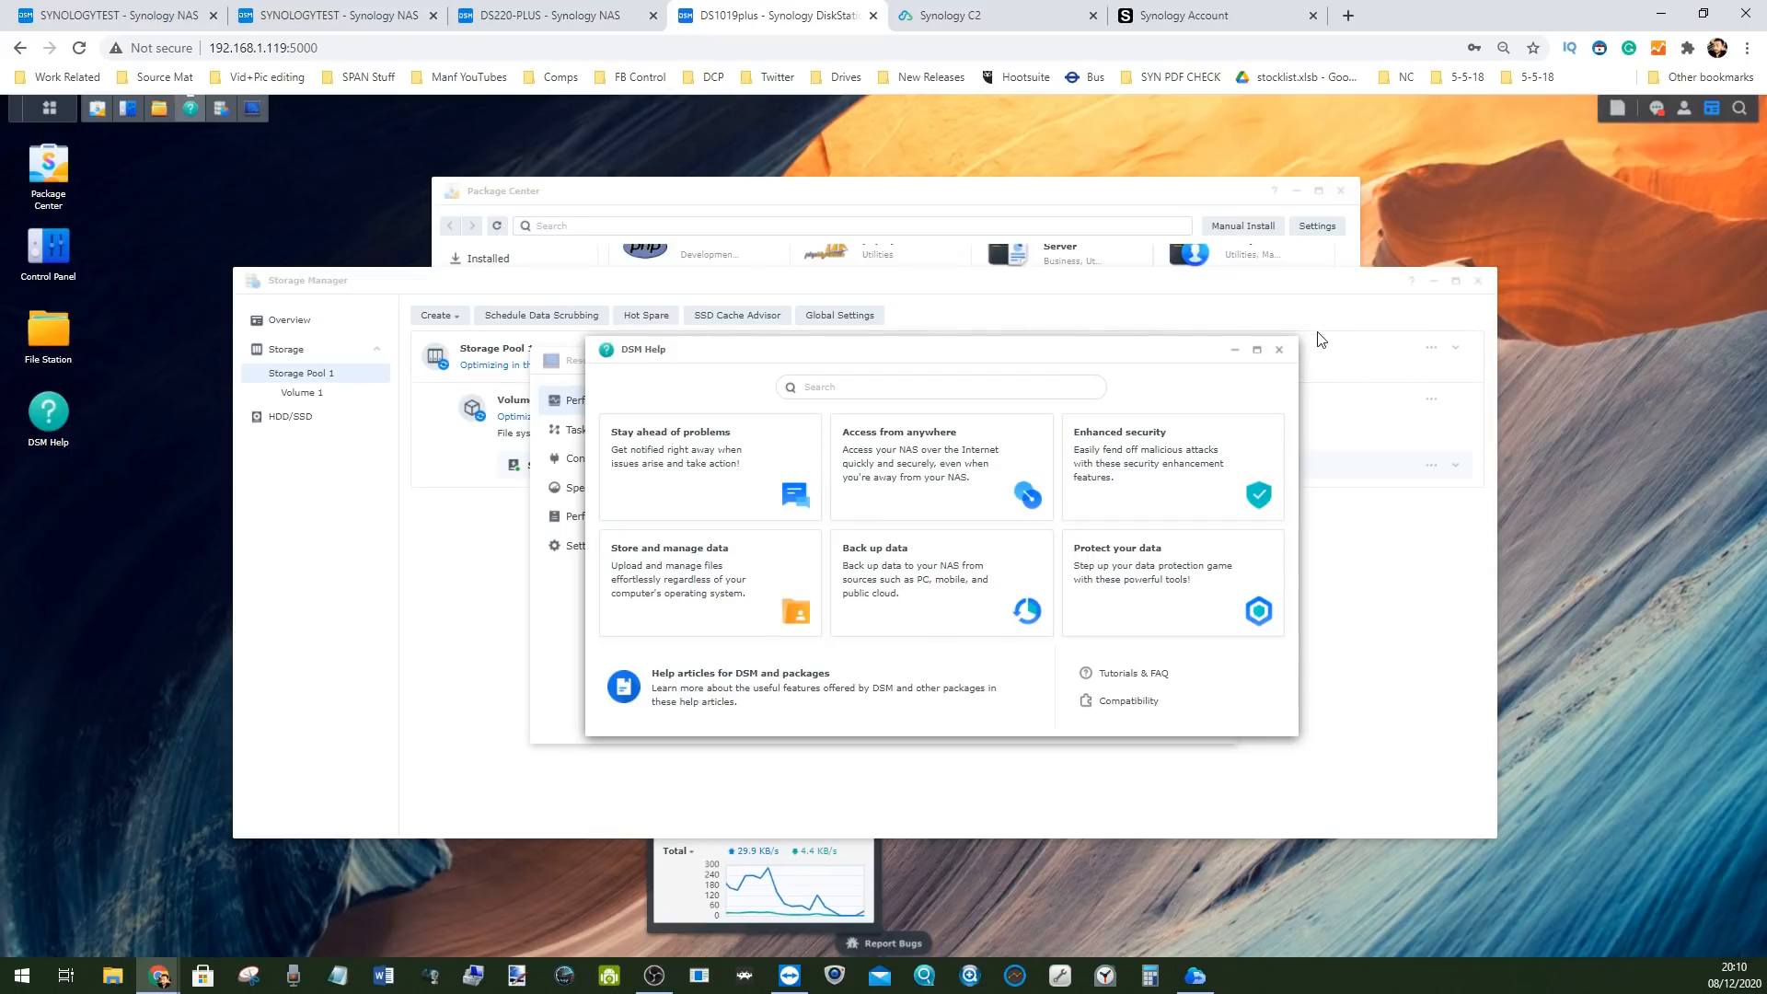
Enlarge DSM Help and read the Stay ahead of problems and Access from anywhere topics
{"action": "left_click_drag", "start_coordinate": [1292, 336], "coordinate": [1498, 295]}
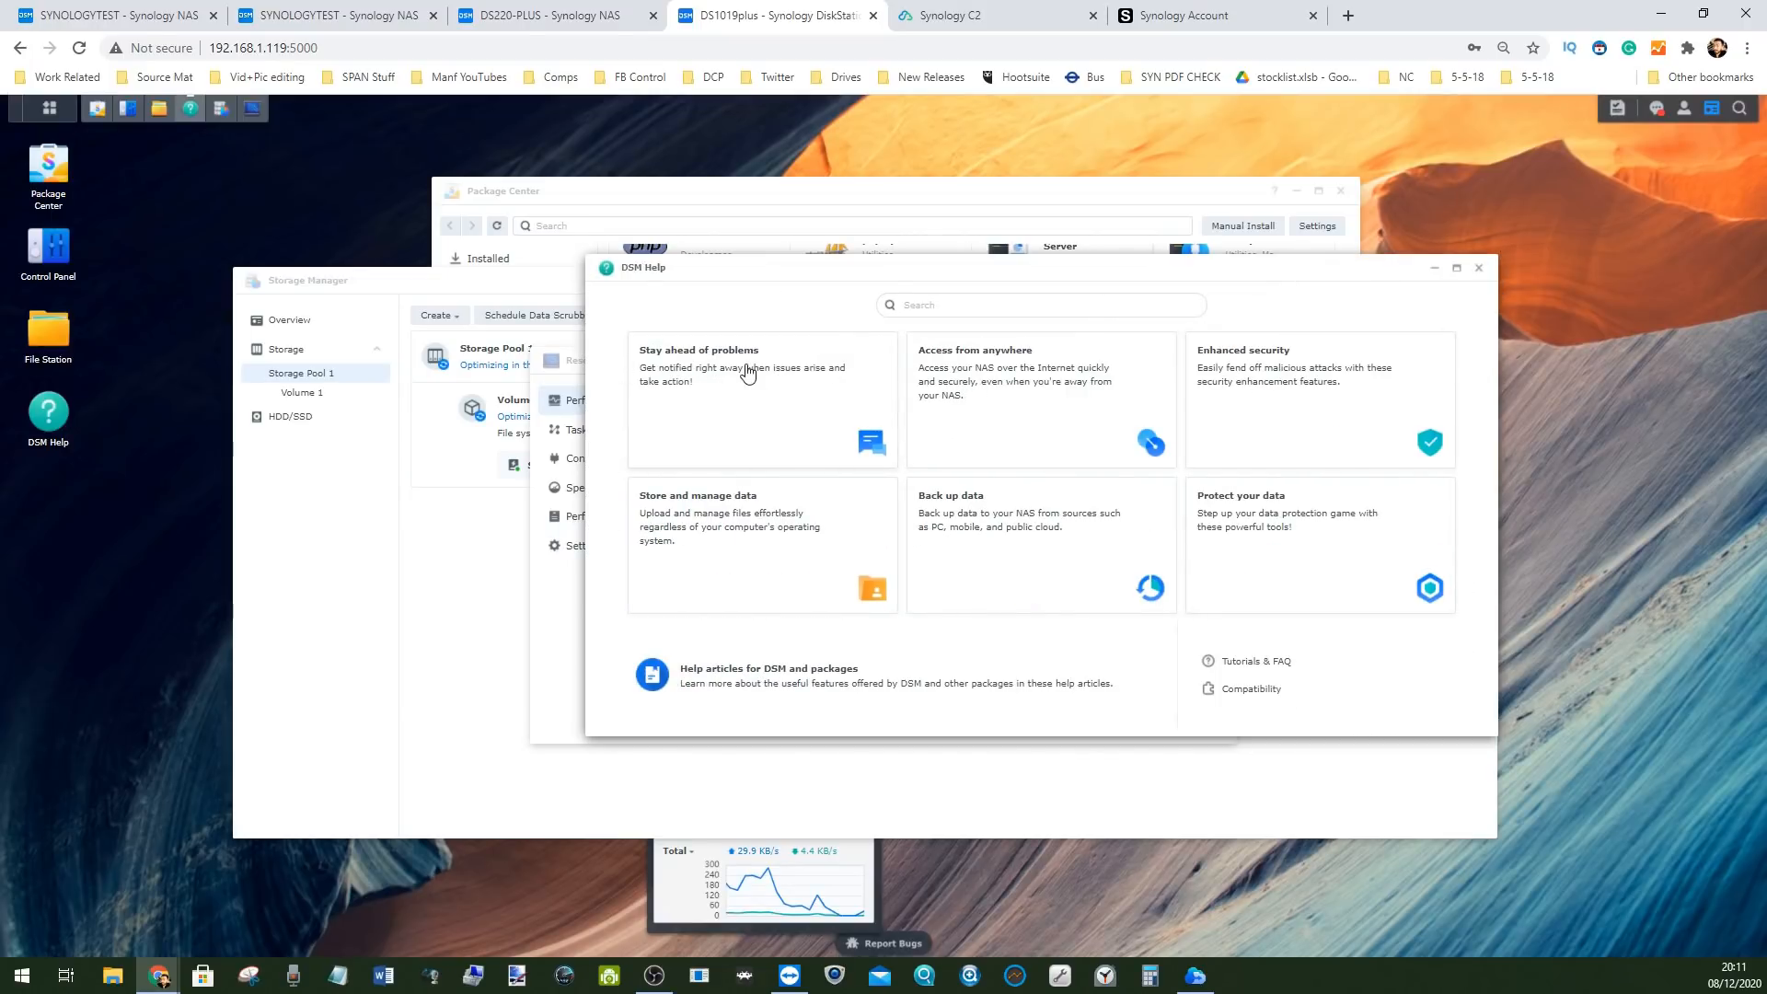
{"action": "left_click", "coordinate": [742, 368]}
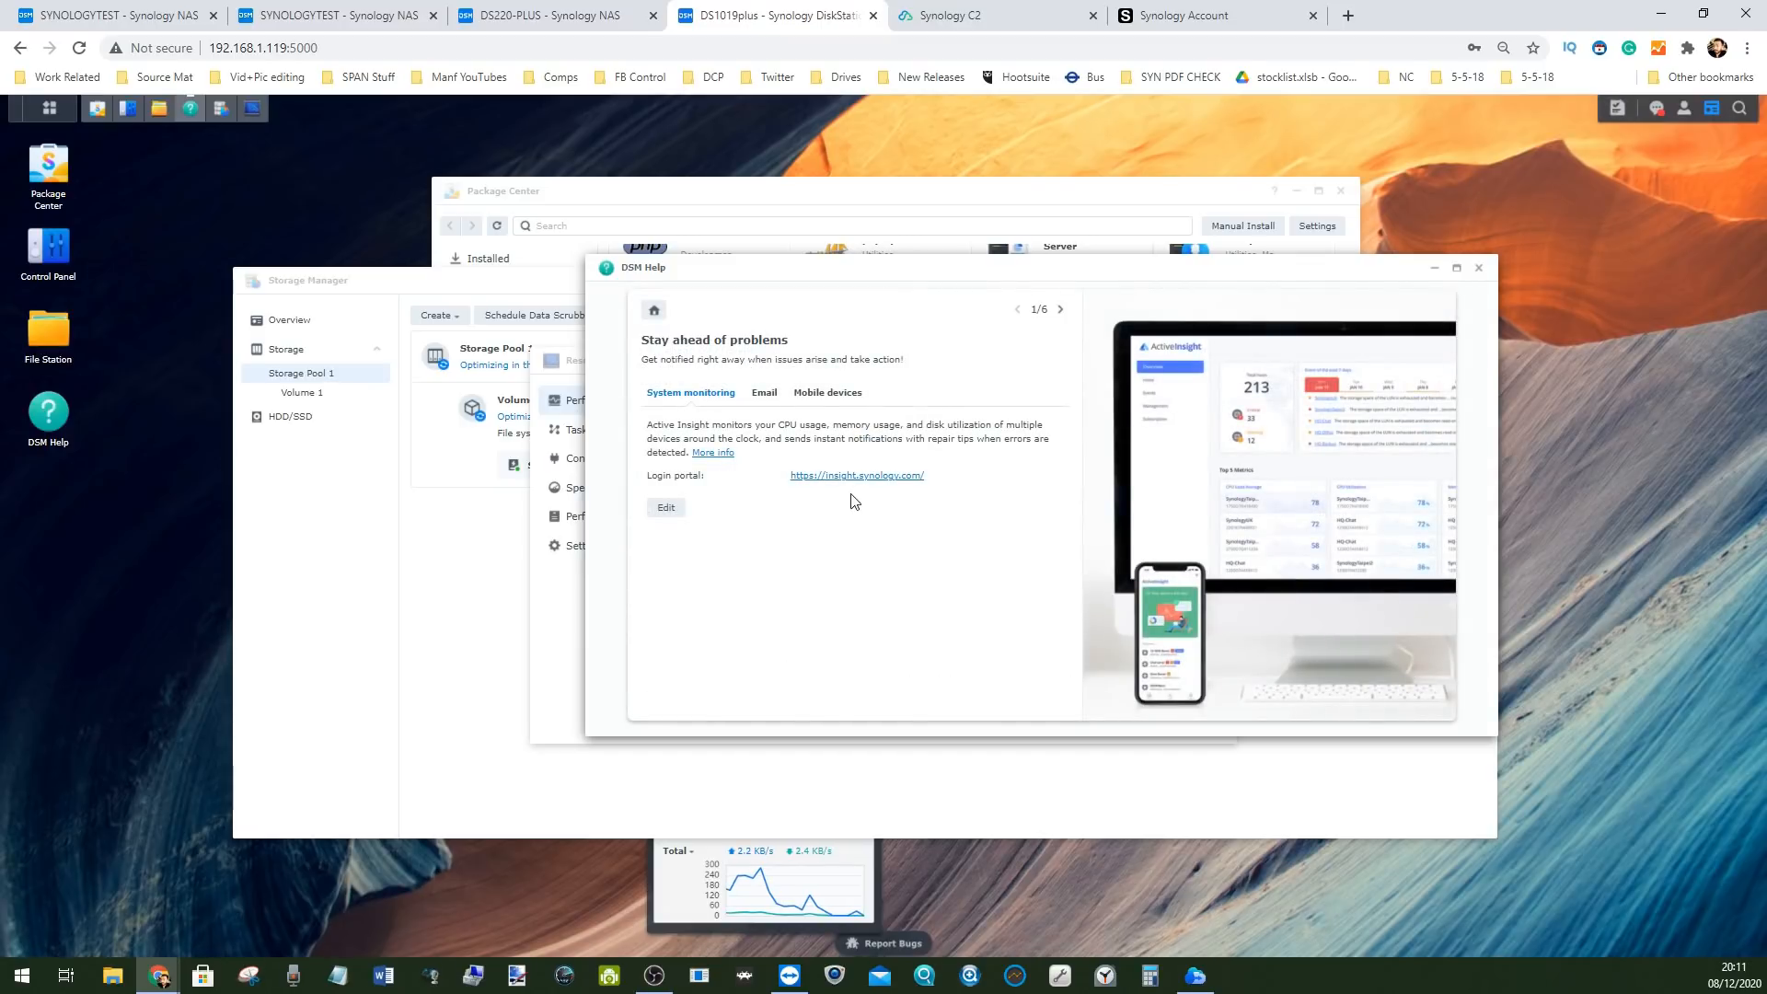
{"action": "left_click", "coordinate": [767, 394]}
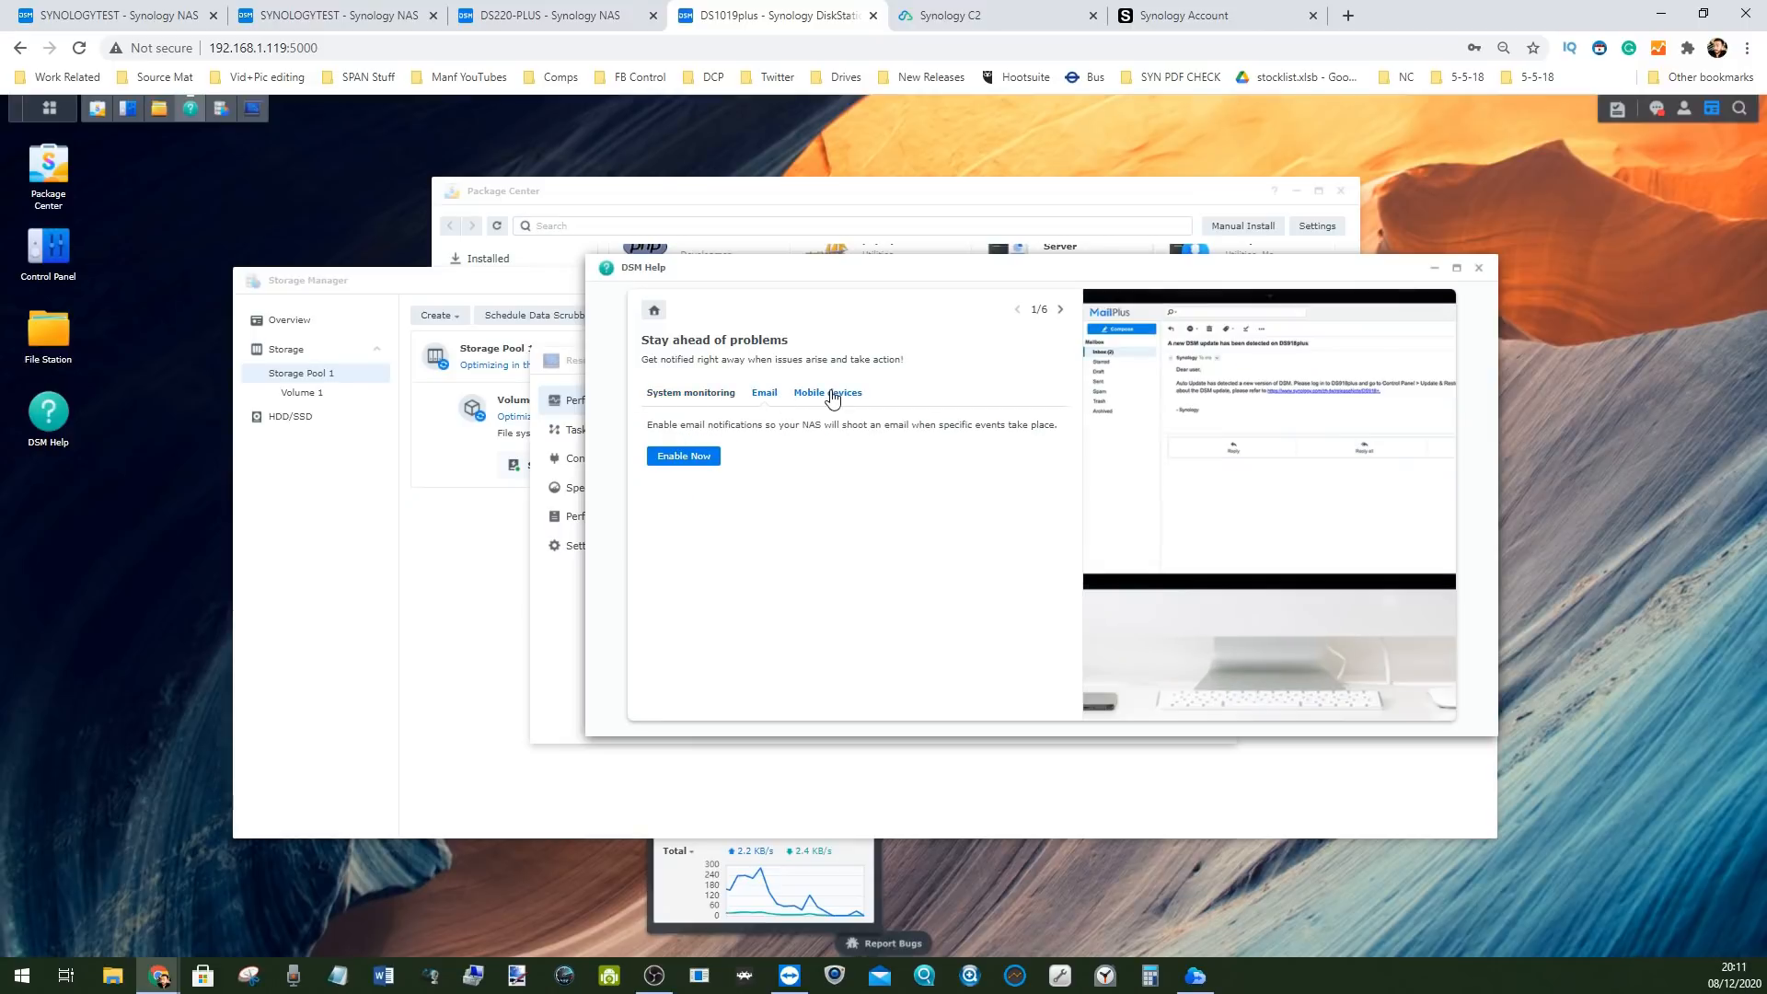
{"action": "left_click", "coordinate": [709, 394]}
{"action": "left_click", "coordinate": [654, 310]}
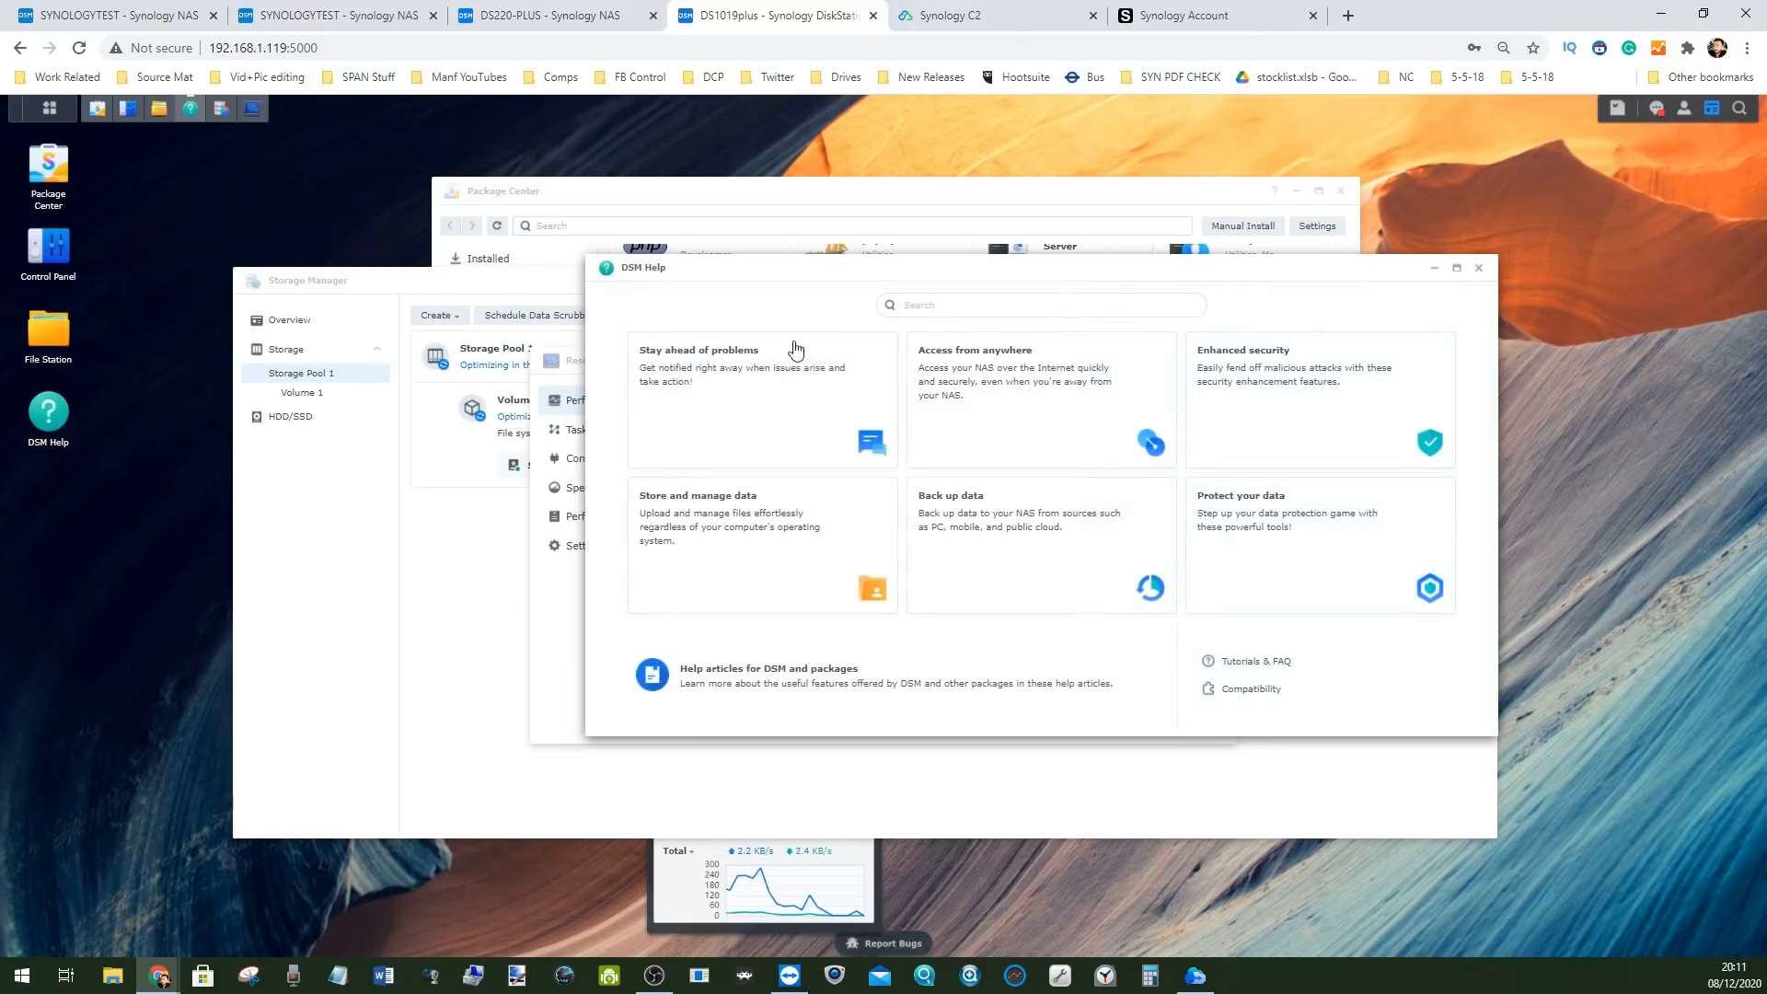
{"action": "left_click", "coordinate": [1007, 382]}
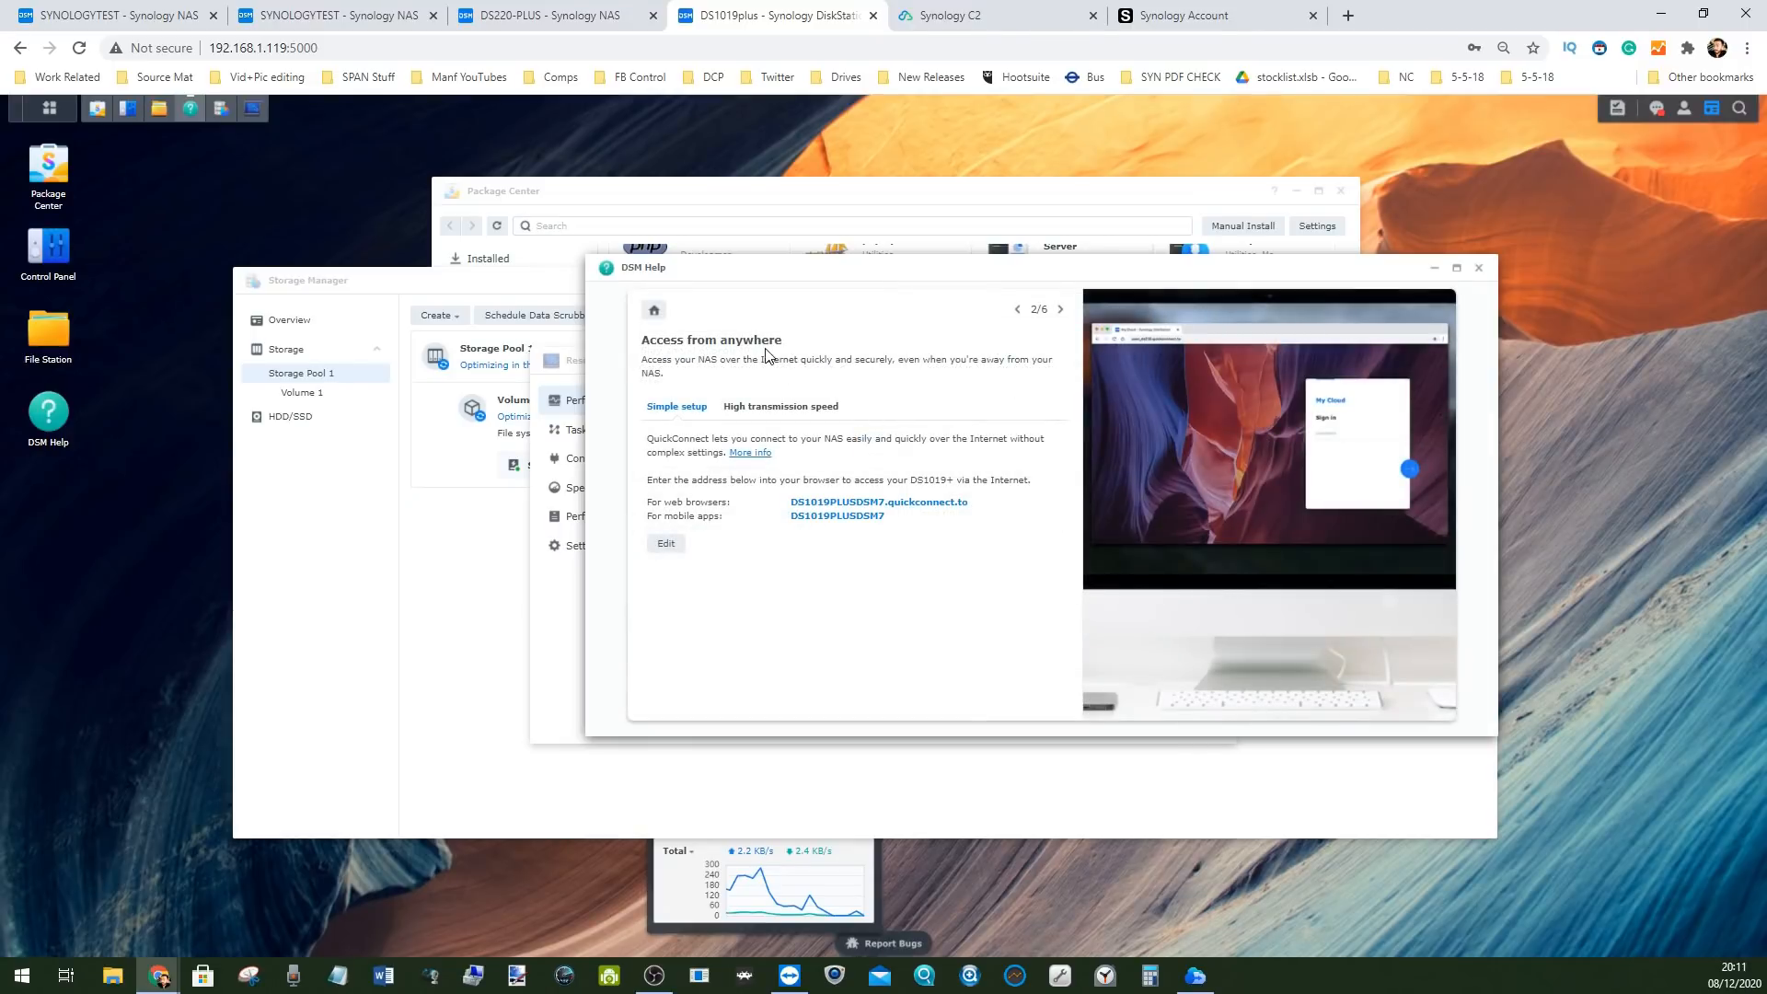
{"action": "left_click", "coordinate": [654, 310]}
Read the Enhanced security topic's firewall, security scan and sign-in method sections
{"action": "left_click", "coordinate": [1275, 378]}
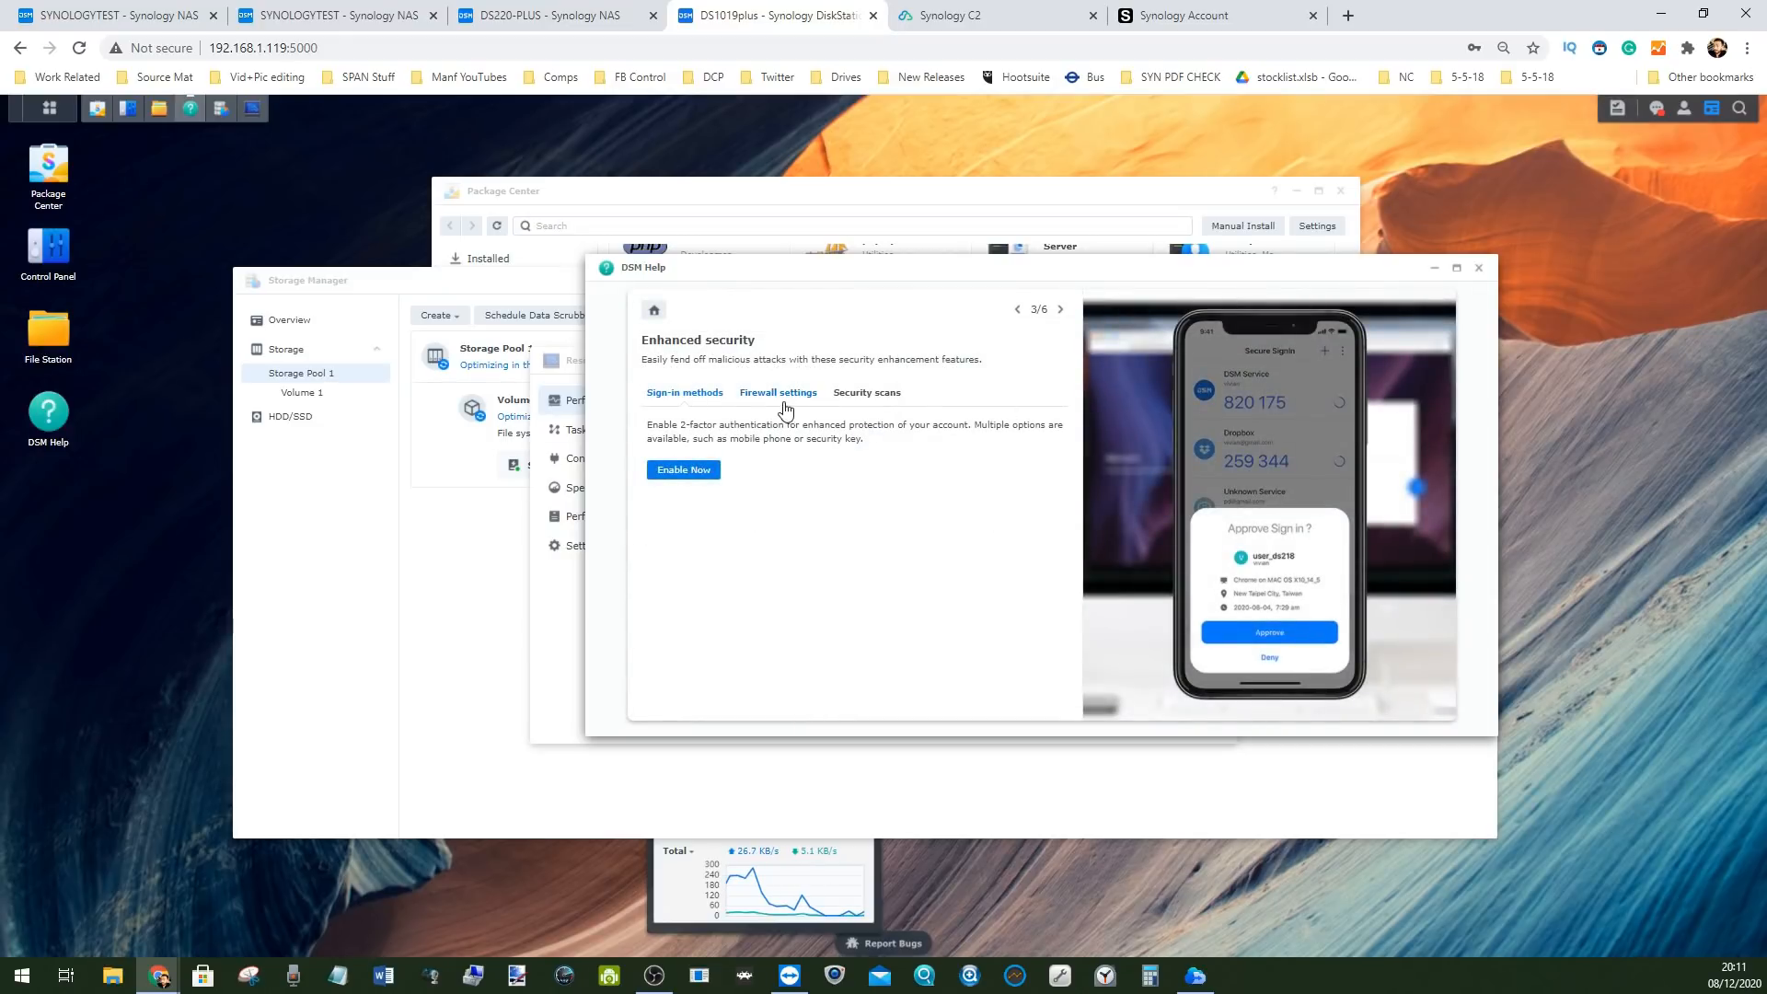
{"action": "left_click", "coordinate": [794, 393]}
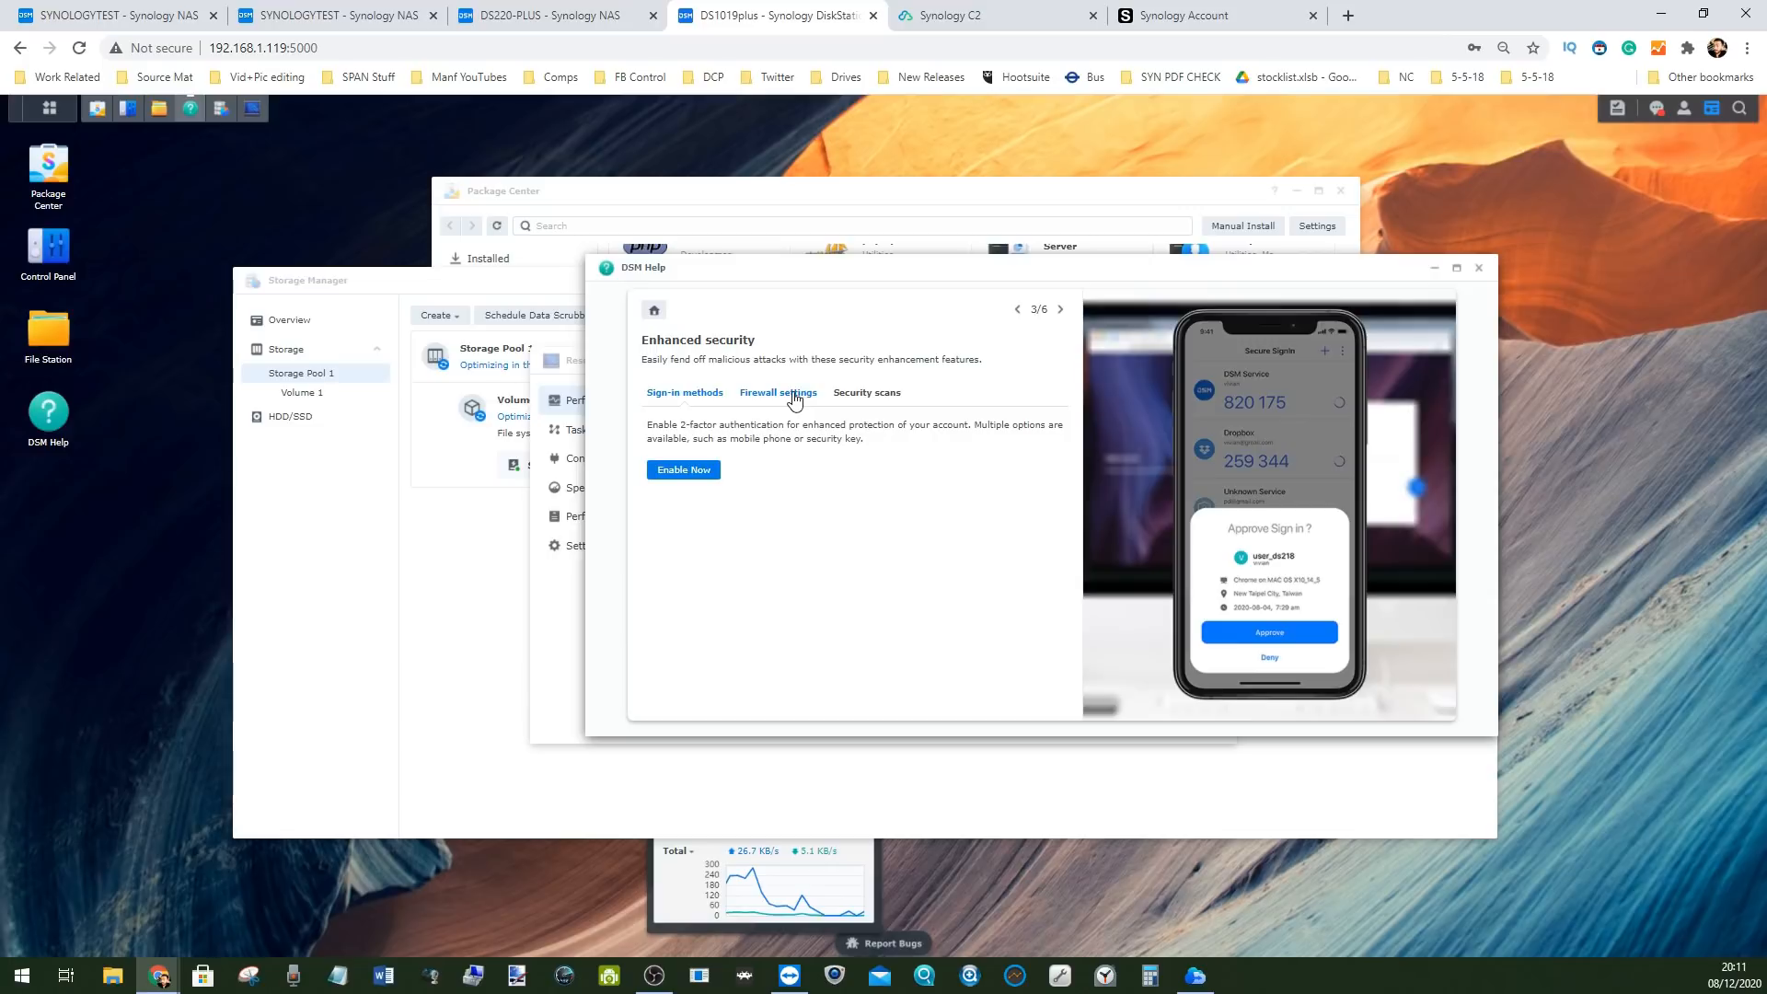
{"action": "left_click", "coordinate": [861, 396]}
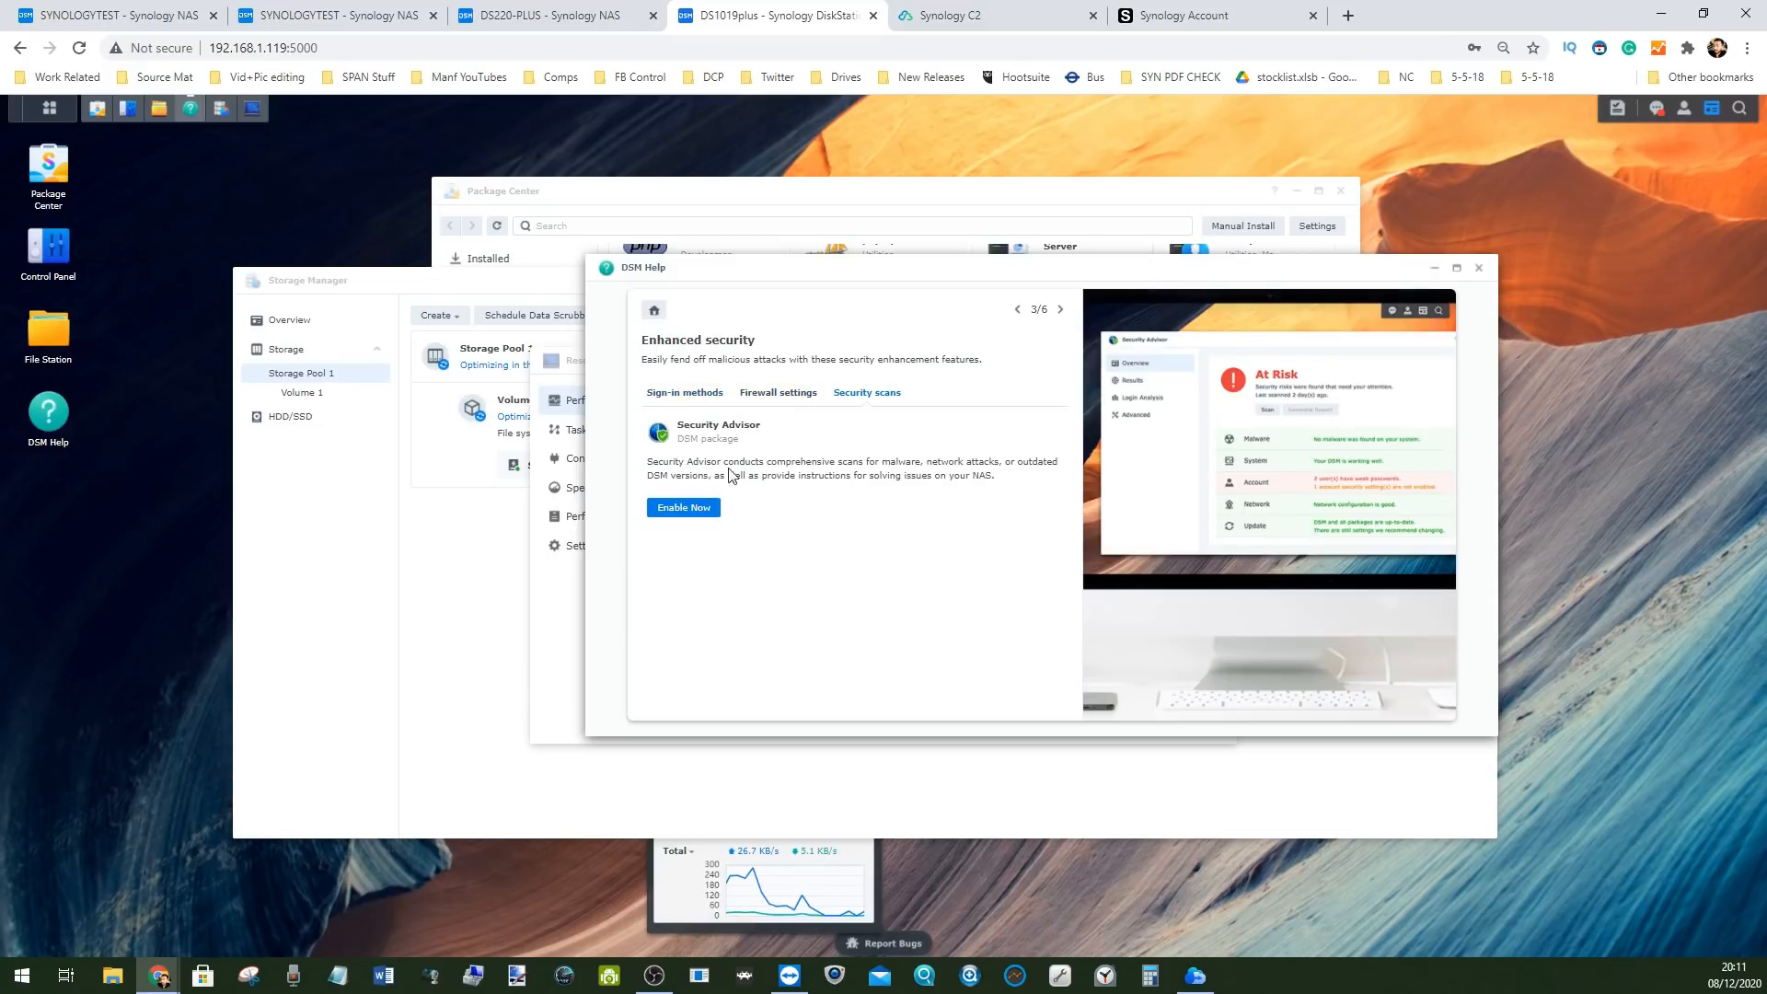
{"action": "left_click", "coordinate": [784, 397]}
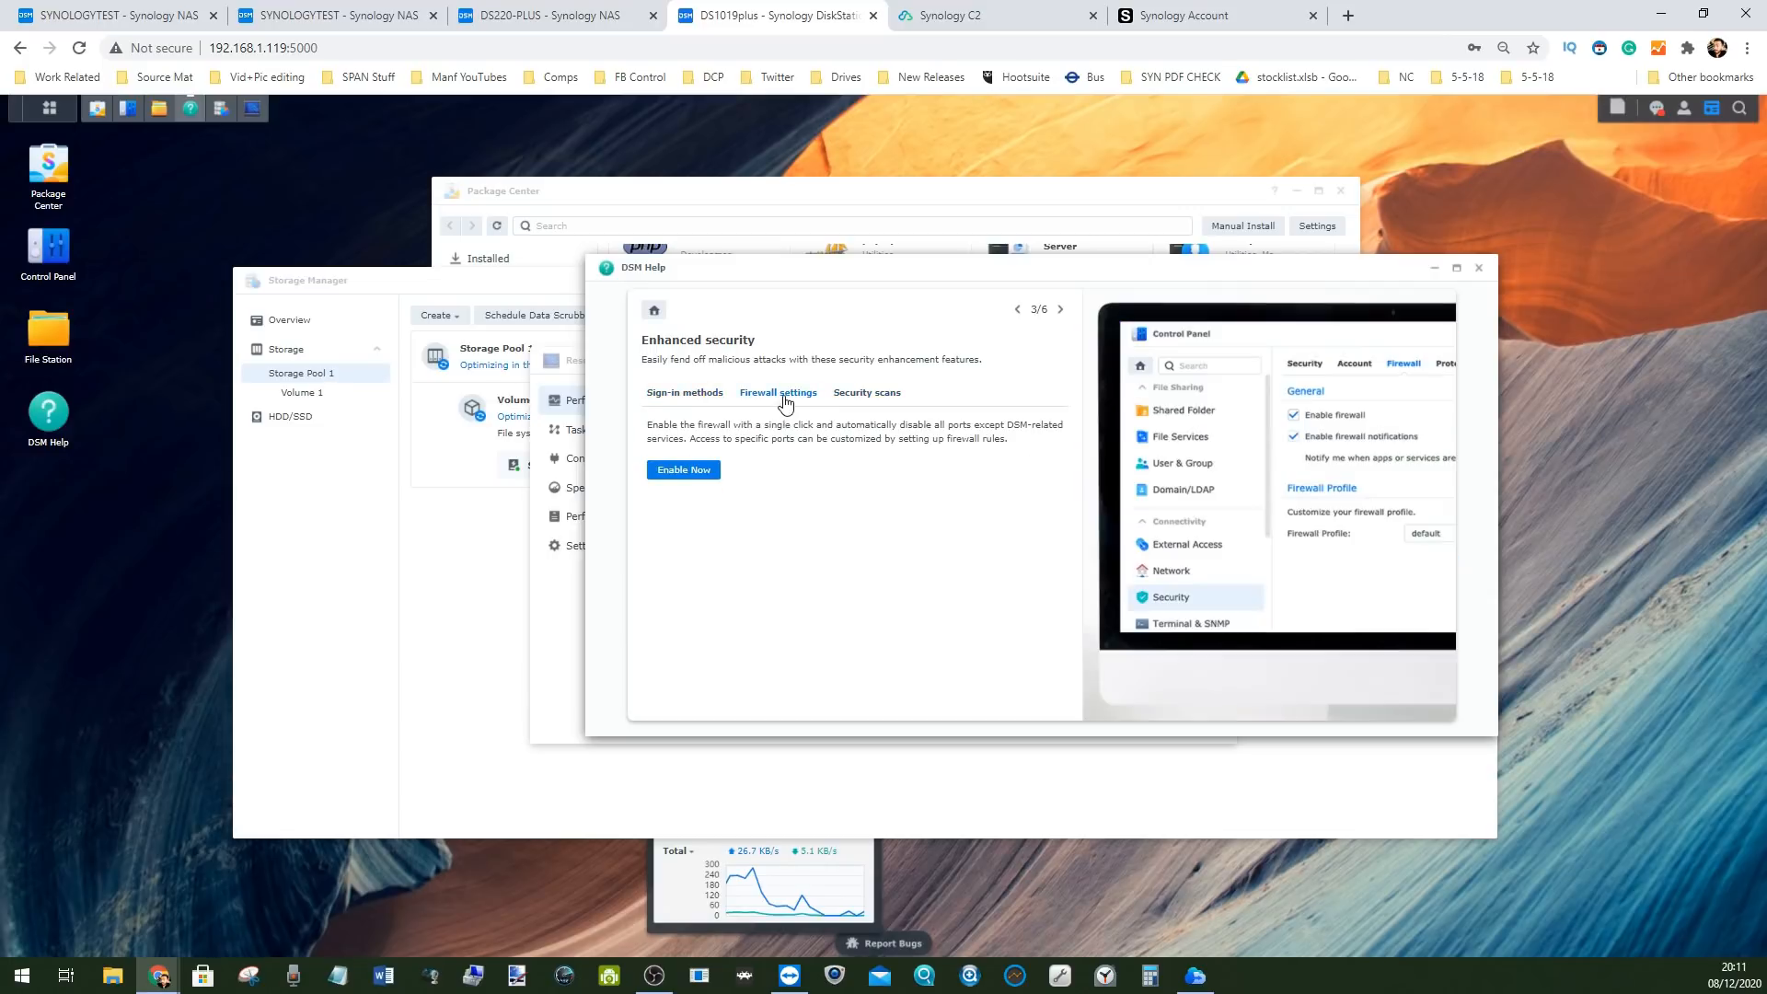
{"action": "left_click", "coordinate": [675, 396]}
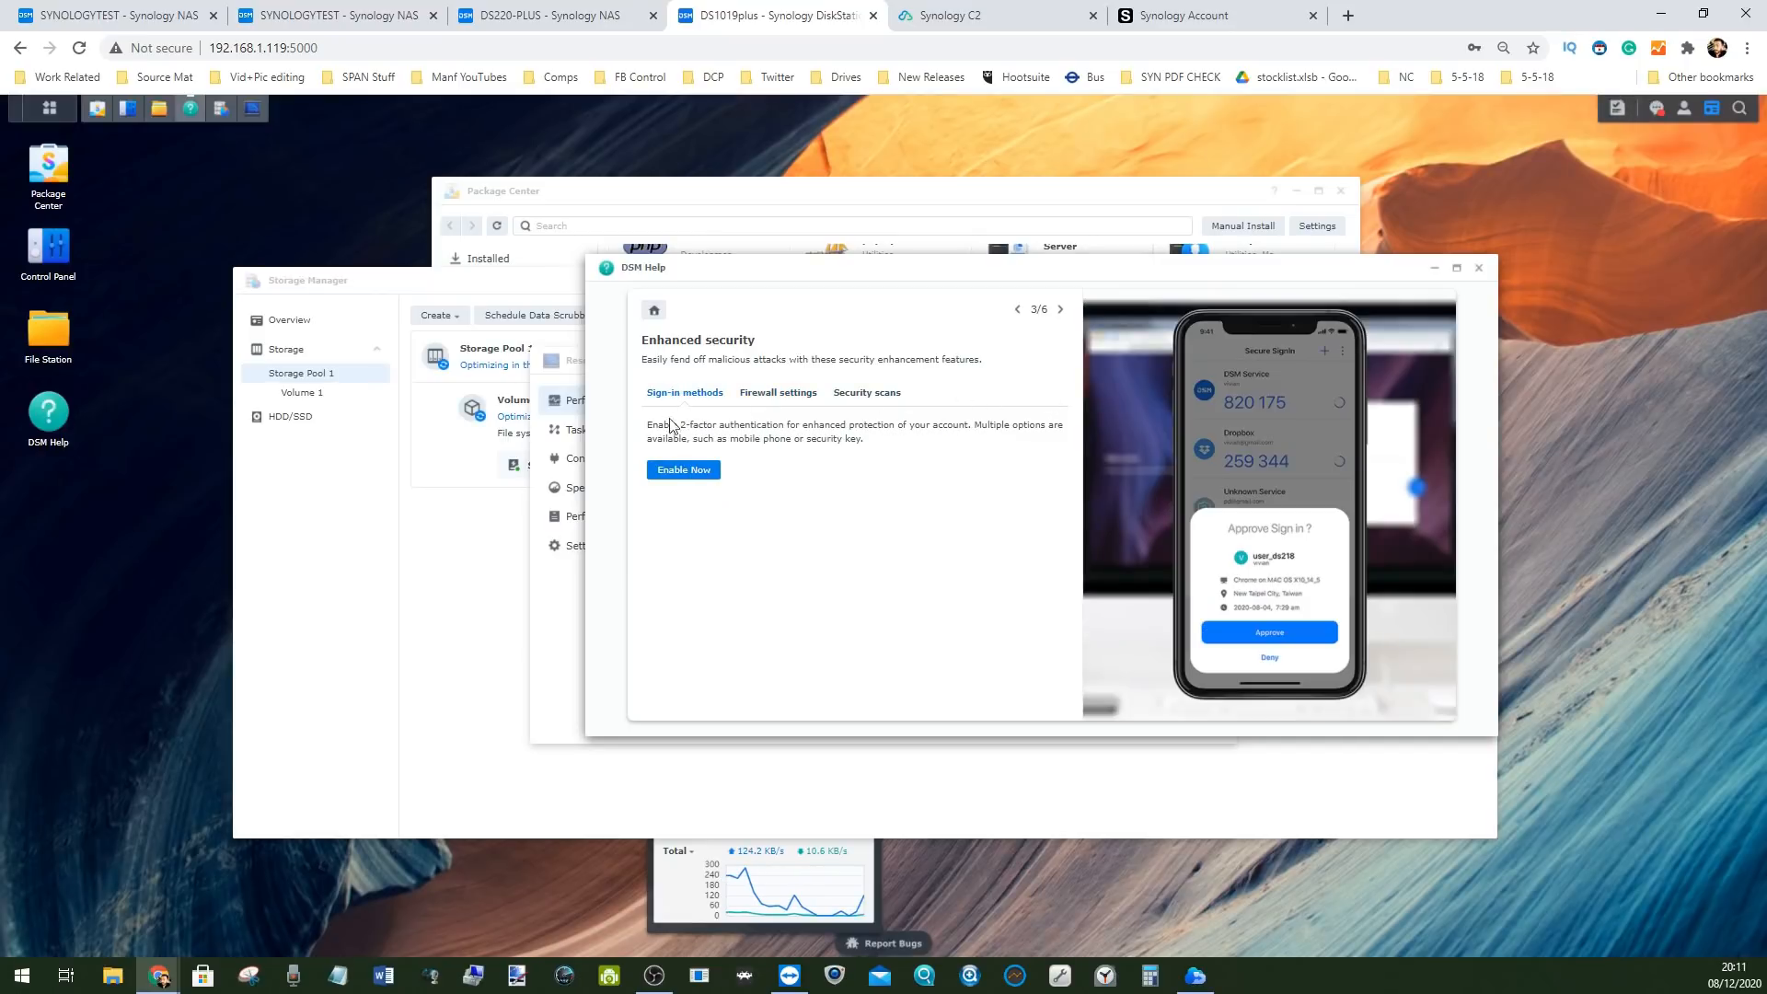
{"action": "left_click", "coordinate": [654, 312]}
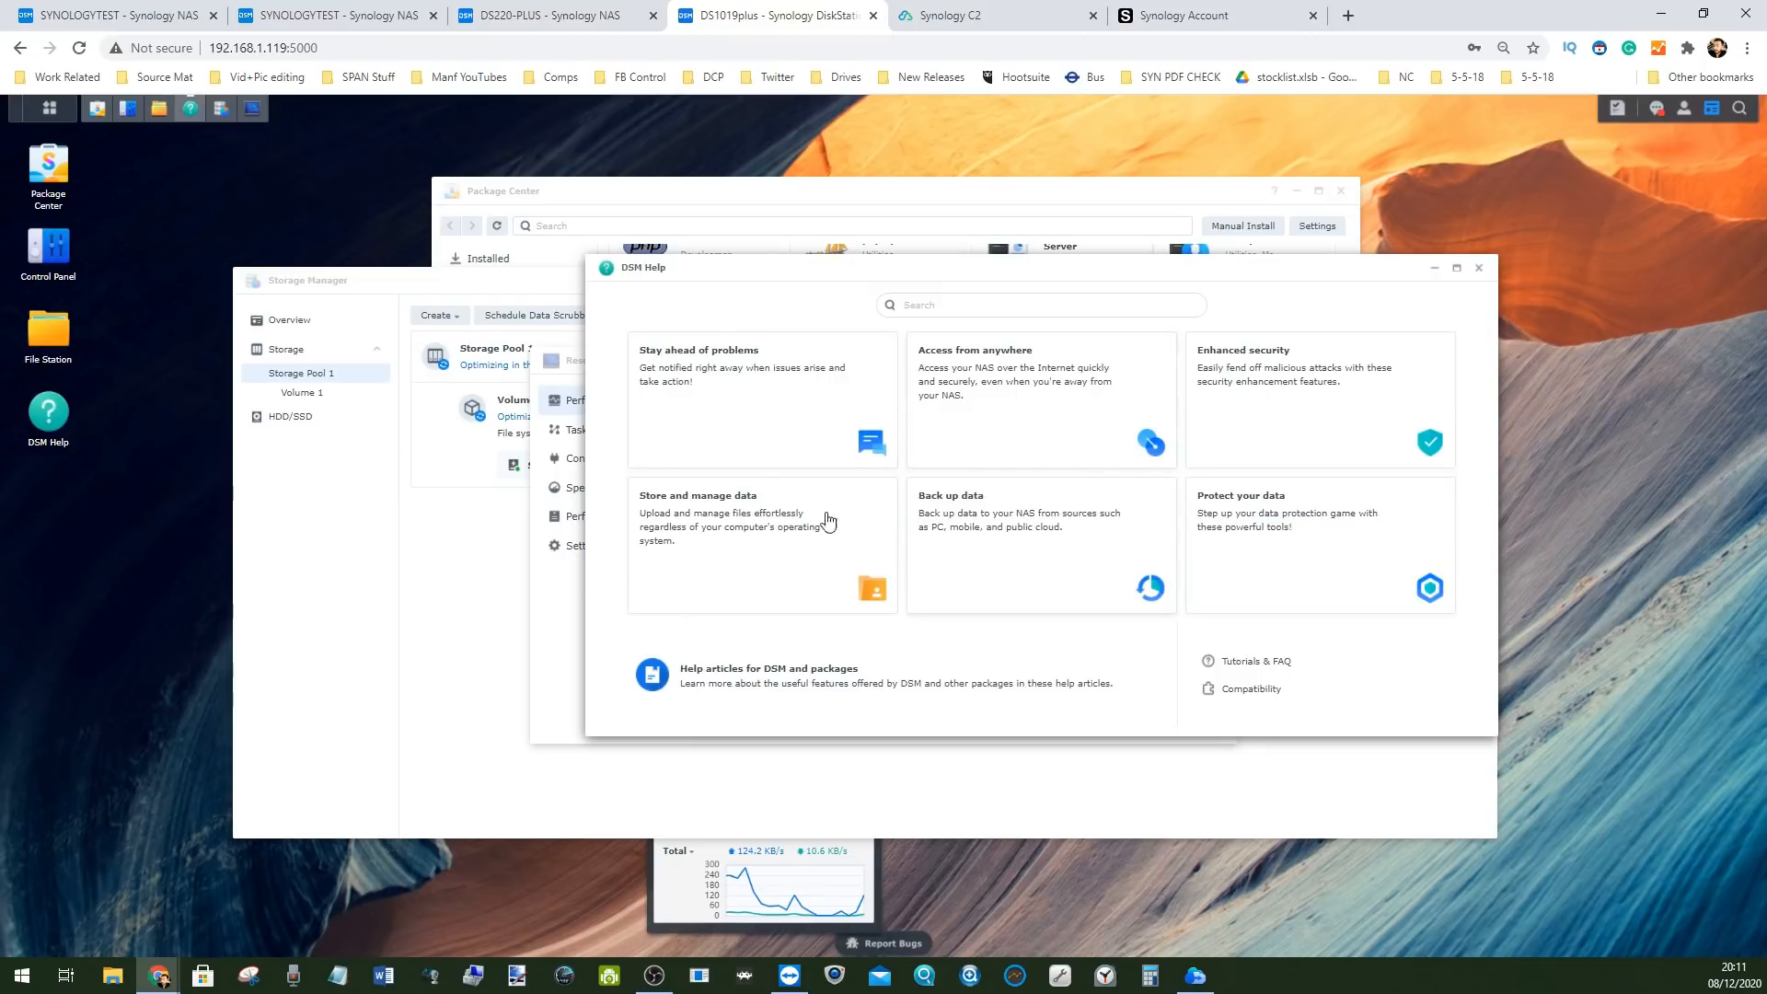
Read the Back up data topic's mobile and public cloud sections, then close DSM Help
{"action": "left_click", "coordinate": [913, 543]}
{"action": "left_click", "coordinate": [692, 393]}
{"action": "left_click", "coordinate": [766, 393]}
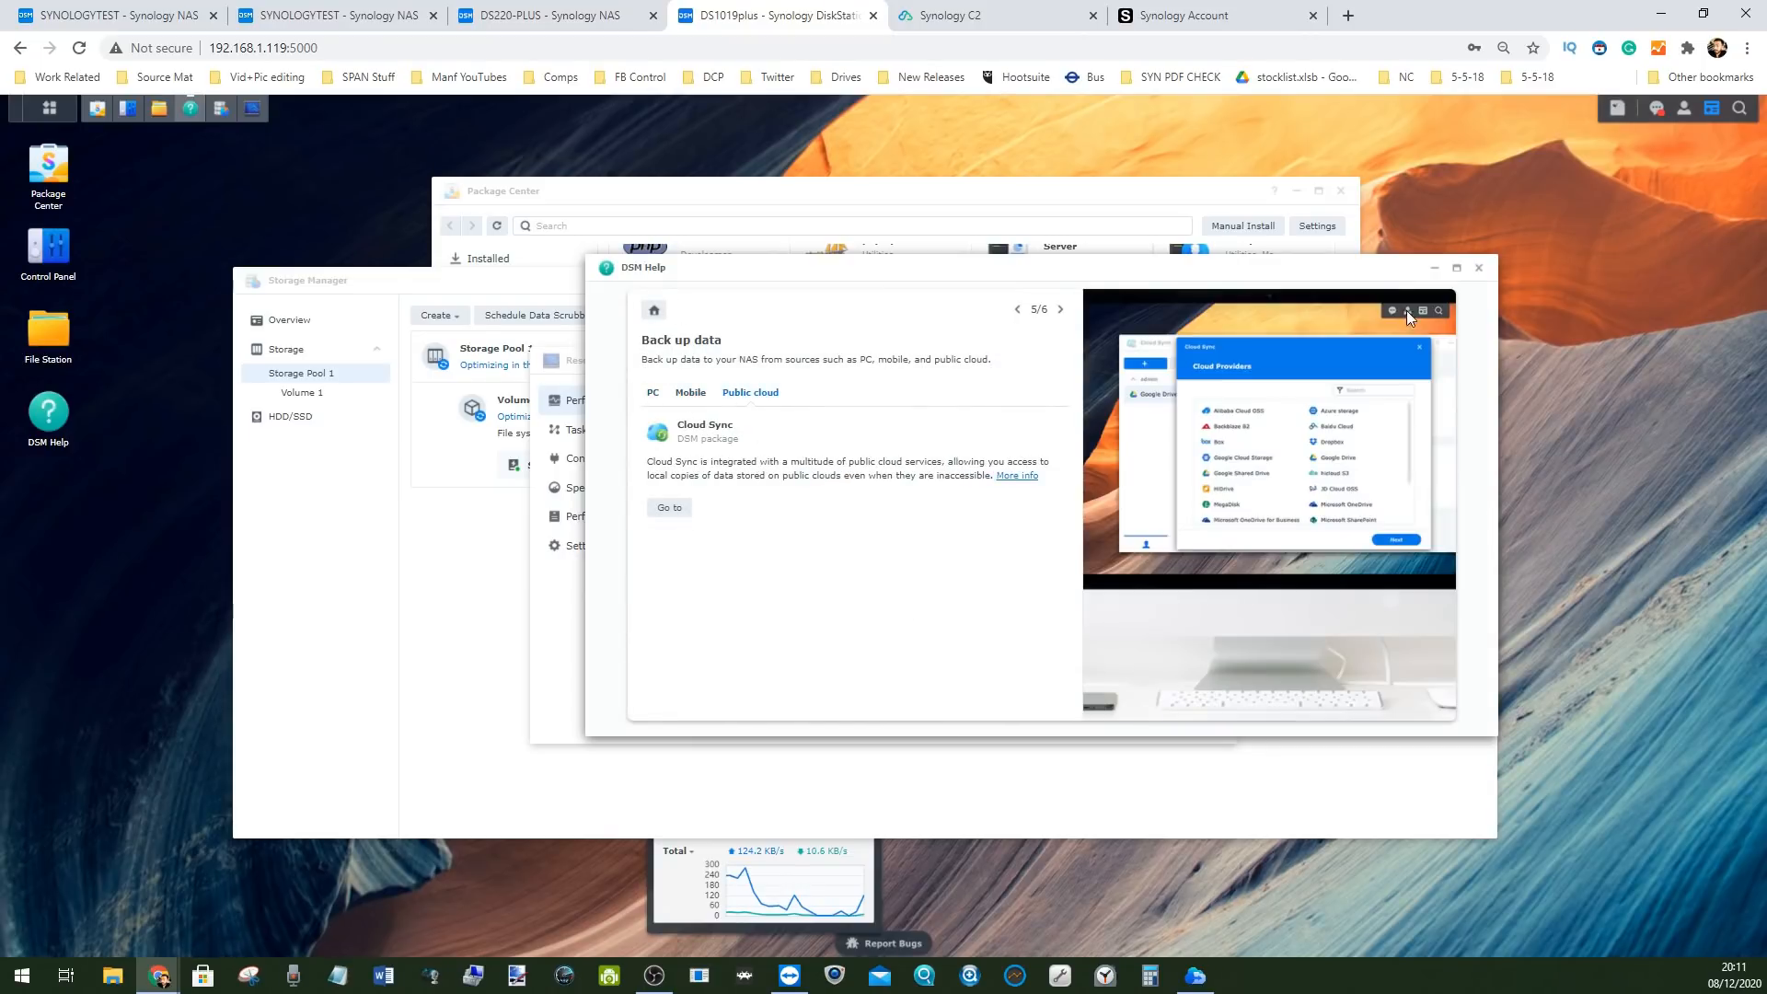
{"action": "left_click", "coordinate": [1478, 268]}
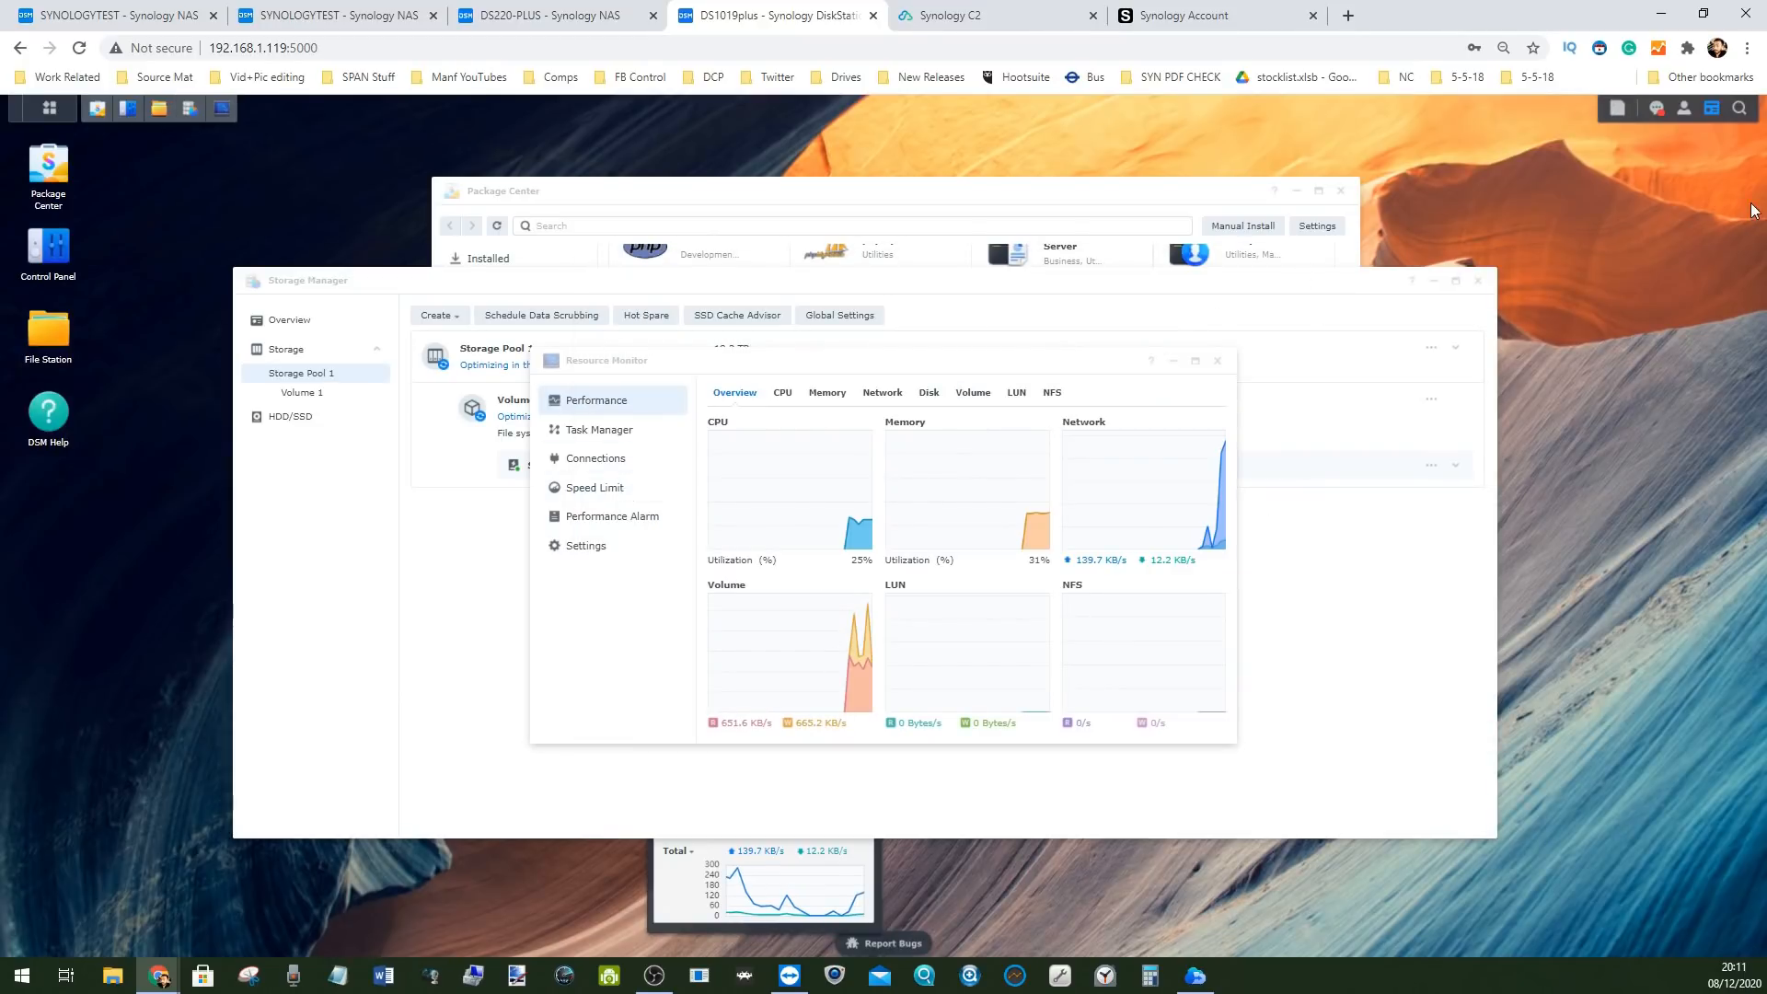
Show the System Health and Resource Monitor widgets and dock them at the desktop's right edge
{"action": "left_click", "coordinate": [1713, 109]}
{"action": "left_click", "coordinate": [1713, 110]}
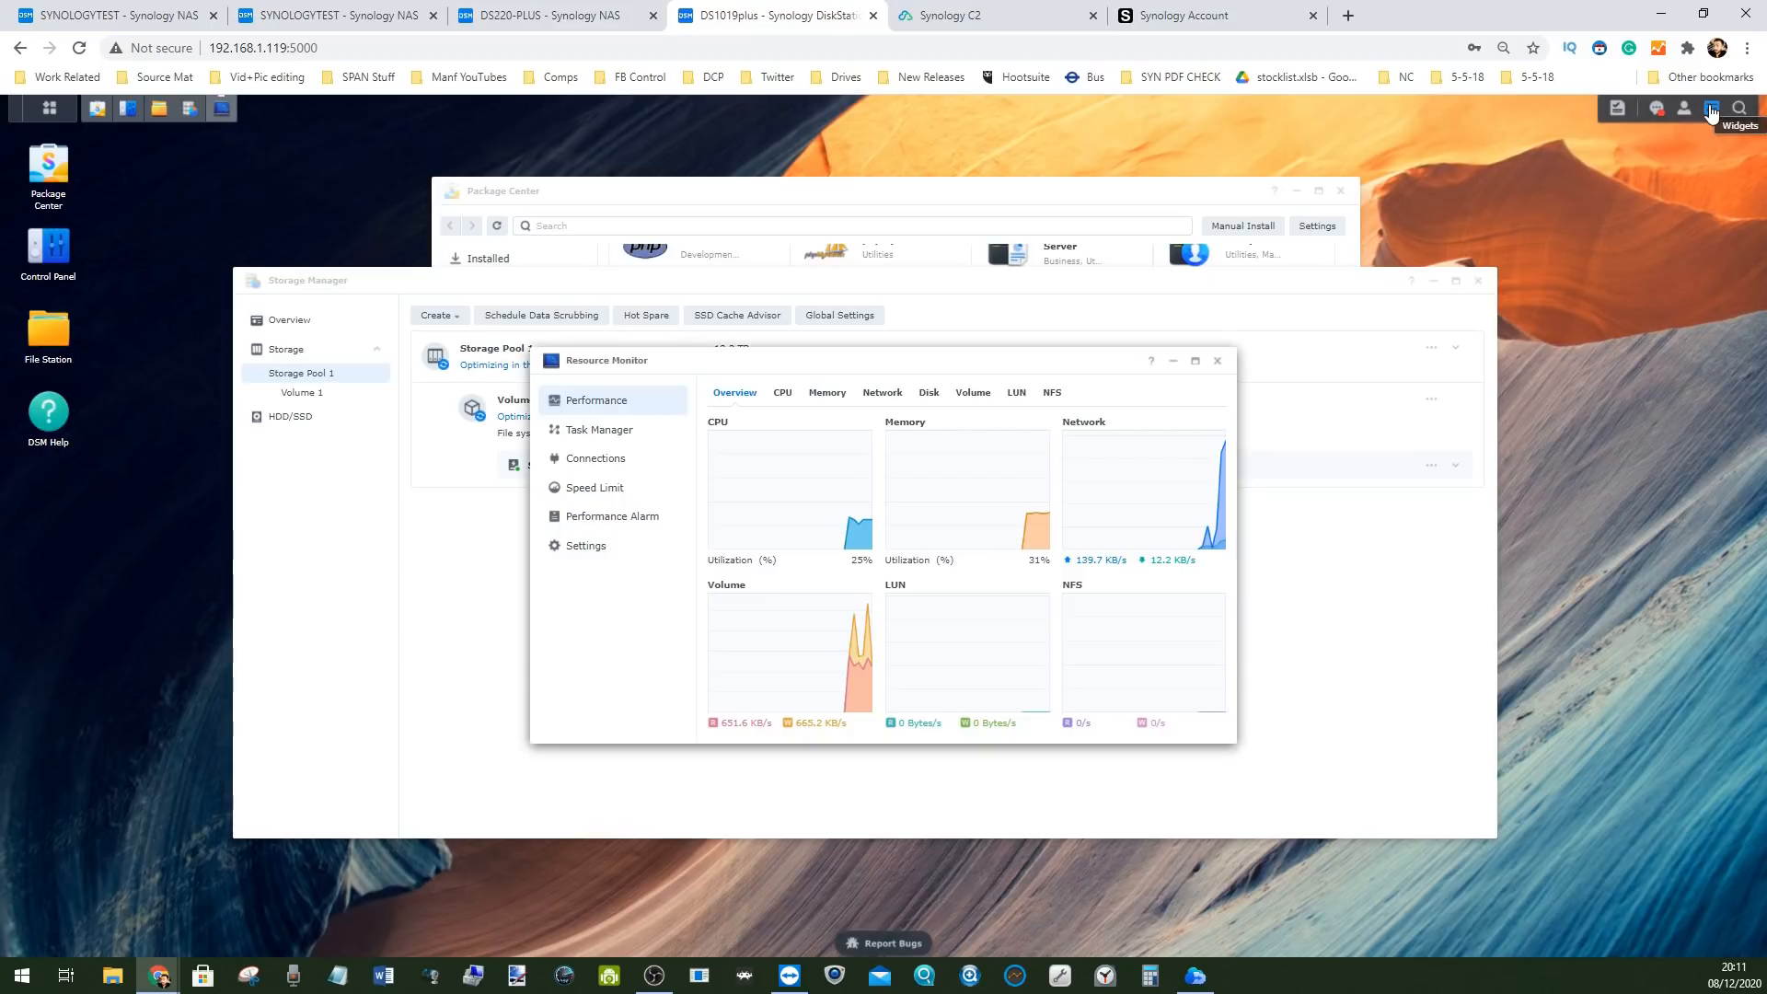
{"action": "mouse_move", "coordinate": [755, 632]}
{"action": "left_mouse_down"}
{"action": "mouse_move", "coordinate": [1638, 580]}
{"action": "mouse_move", "coordinate": [1657, 608]}
{"action": "mouse_move", "coordinate": [1613, 627]}
{"action": "left_mouse_up"}
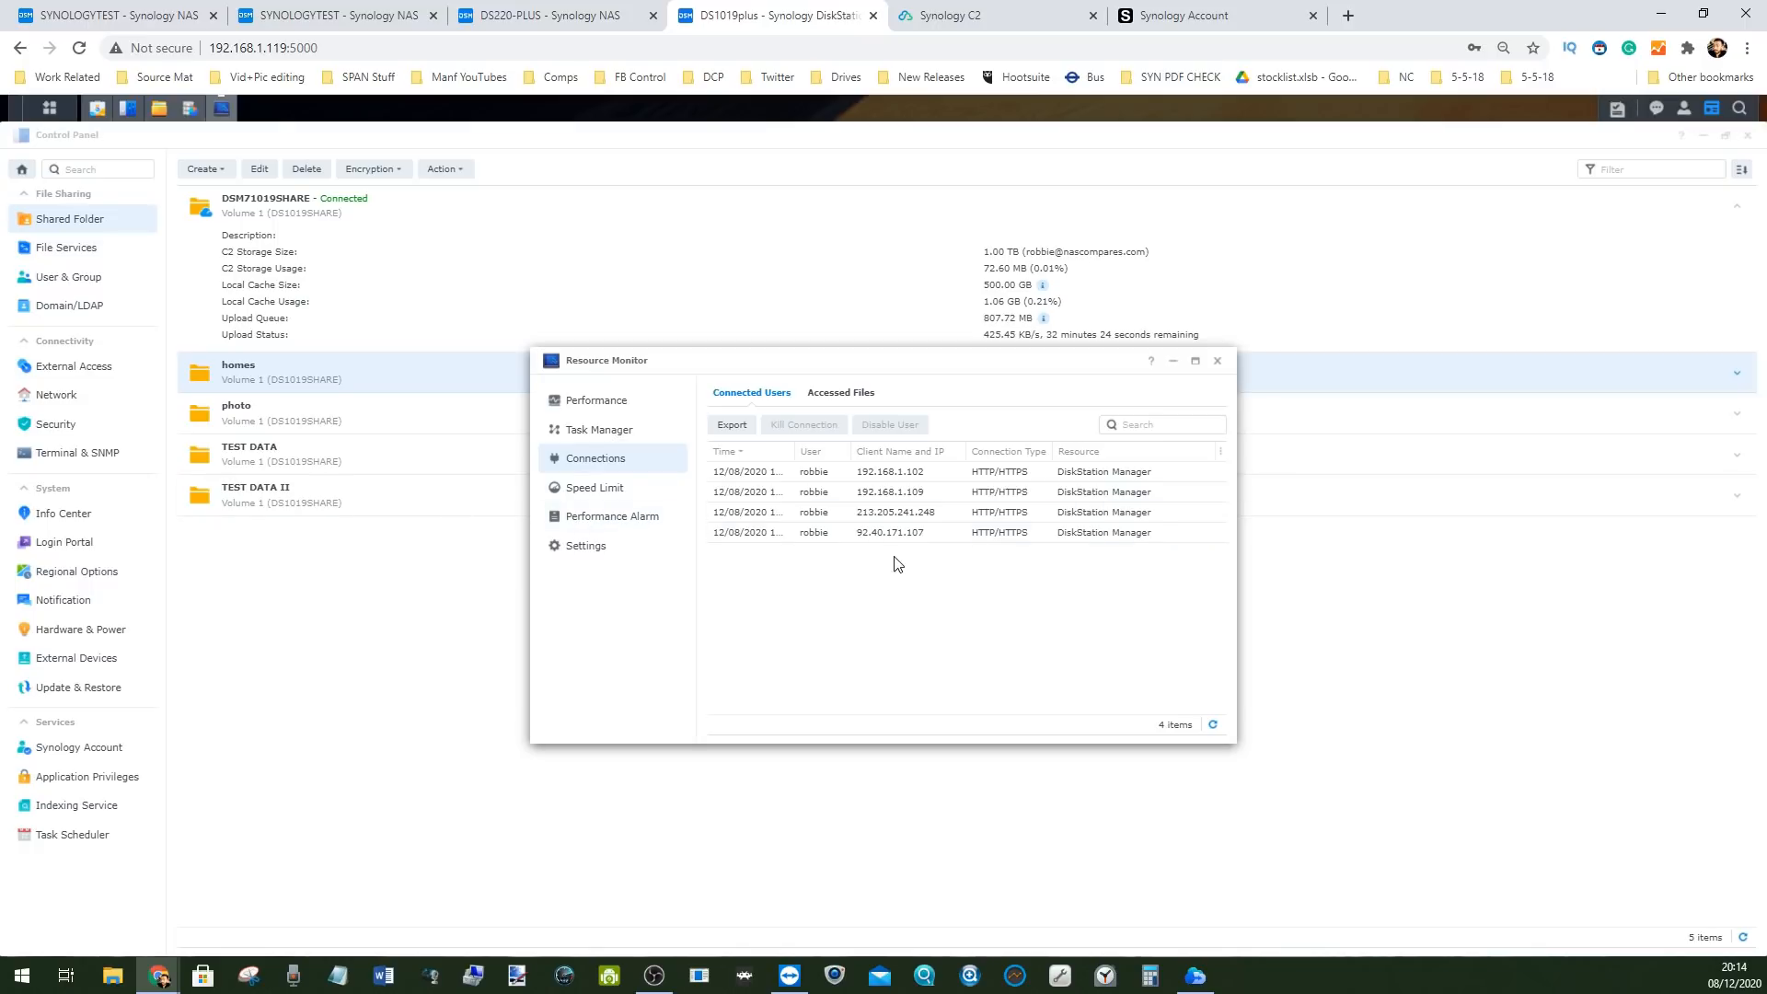
In Resource Monitor's Accessed Files, try to kill the connection to a photo file, then dismiss the refusal
{"action": "left_click", "coordinate": [831, 395]}
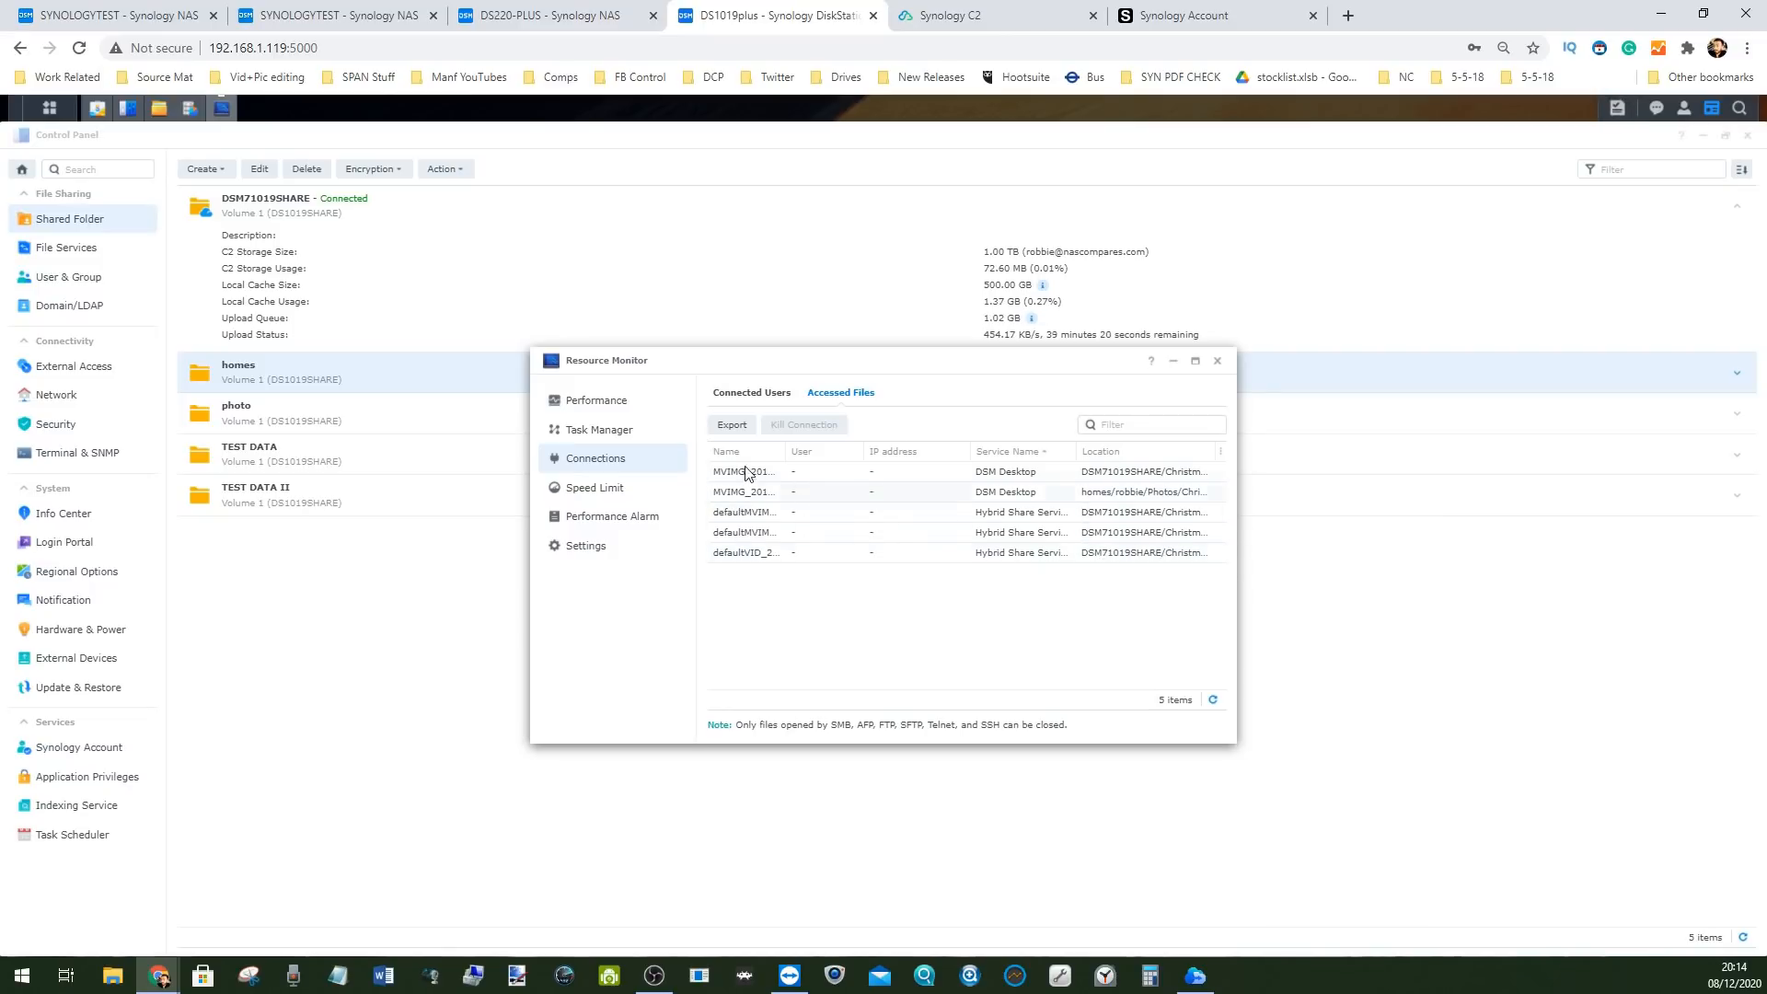
{"action": "left_click", "coordinate": [744, 496]}
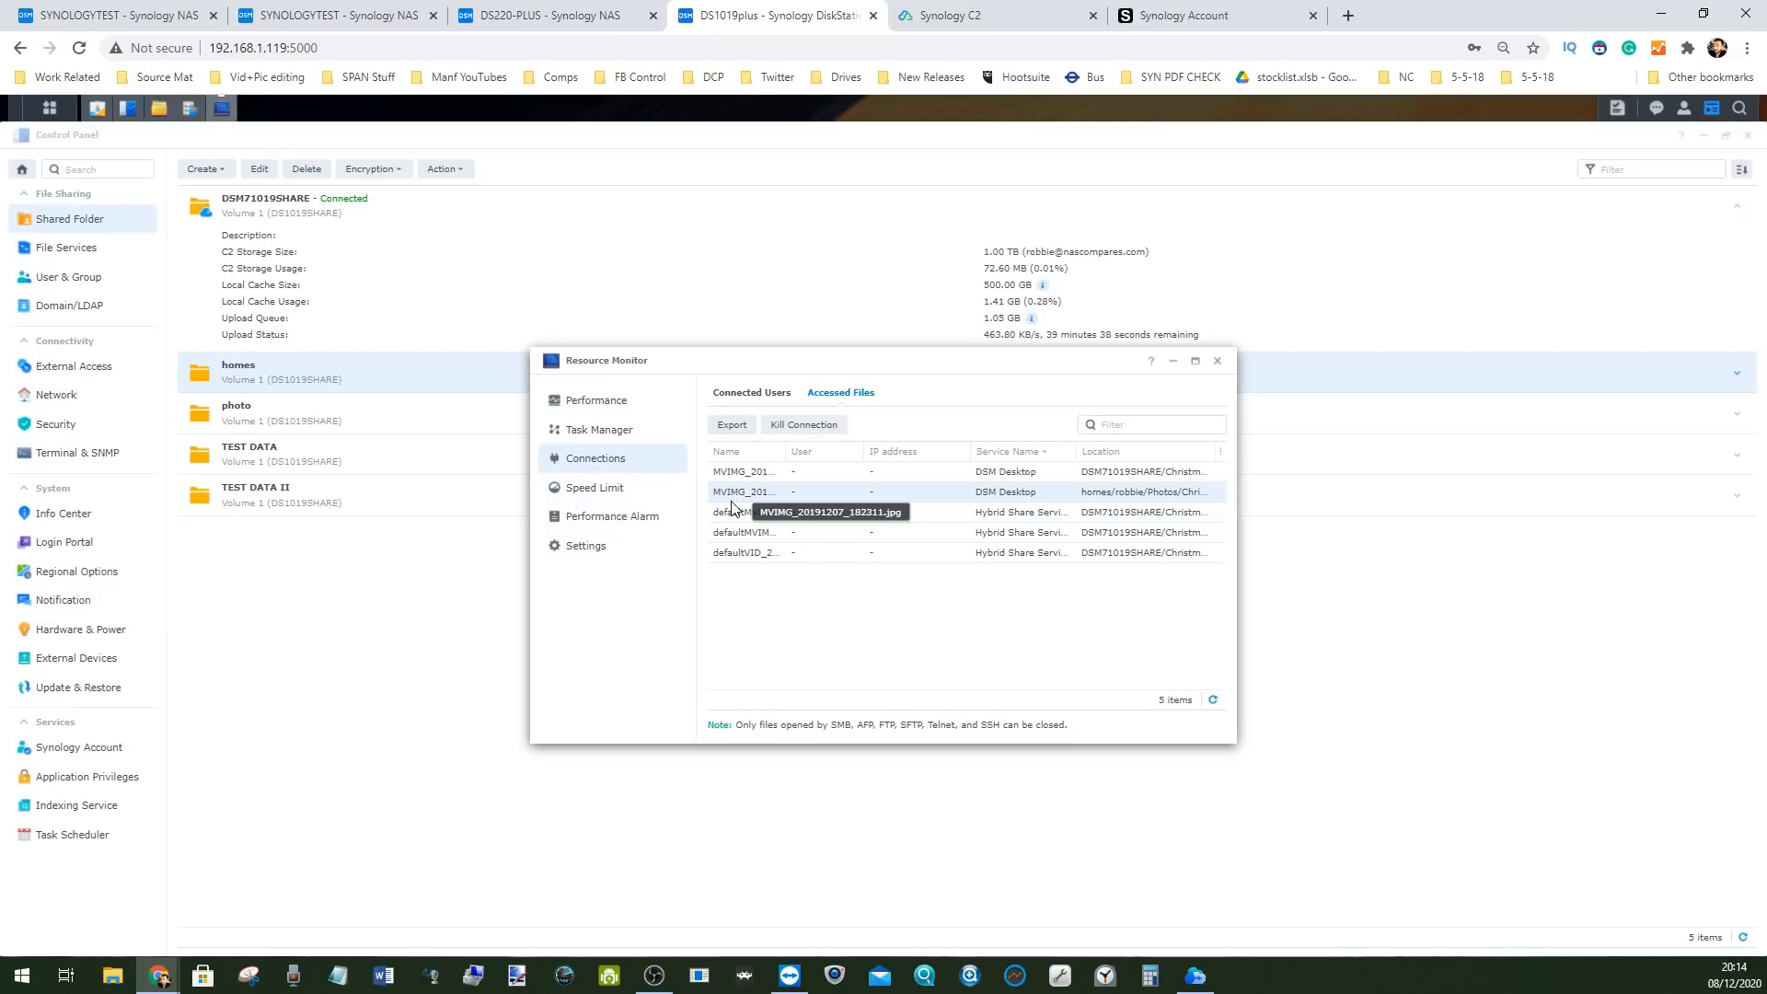
{"action": "left_click", "coordinate": [743, 471]}
{"action": "left_click", "coordinate": [747, 492]}
{"action": "left_click", "coordinate": [827, 429]}
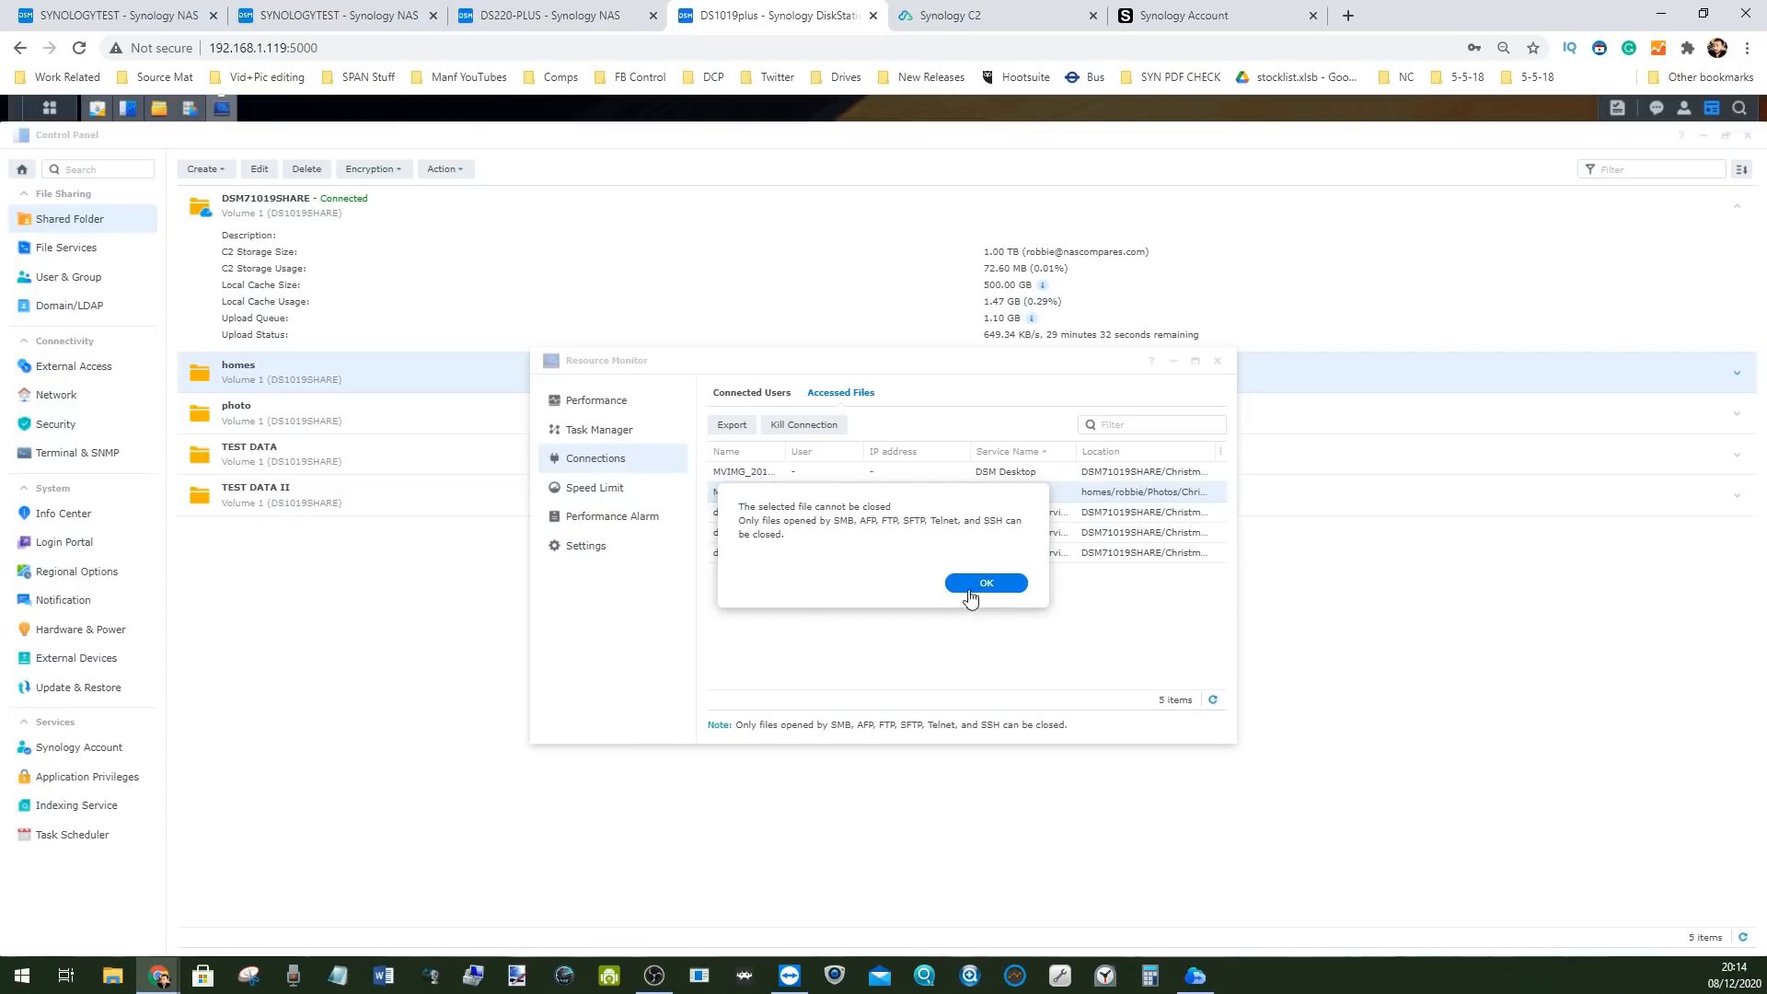
{"action": "left_click", "coordinate": [961, 589]}
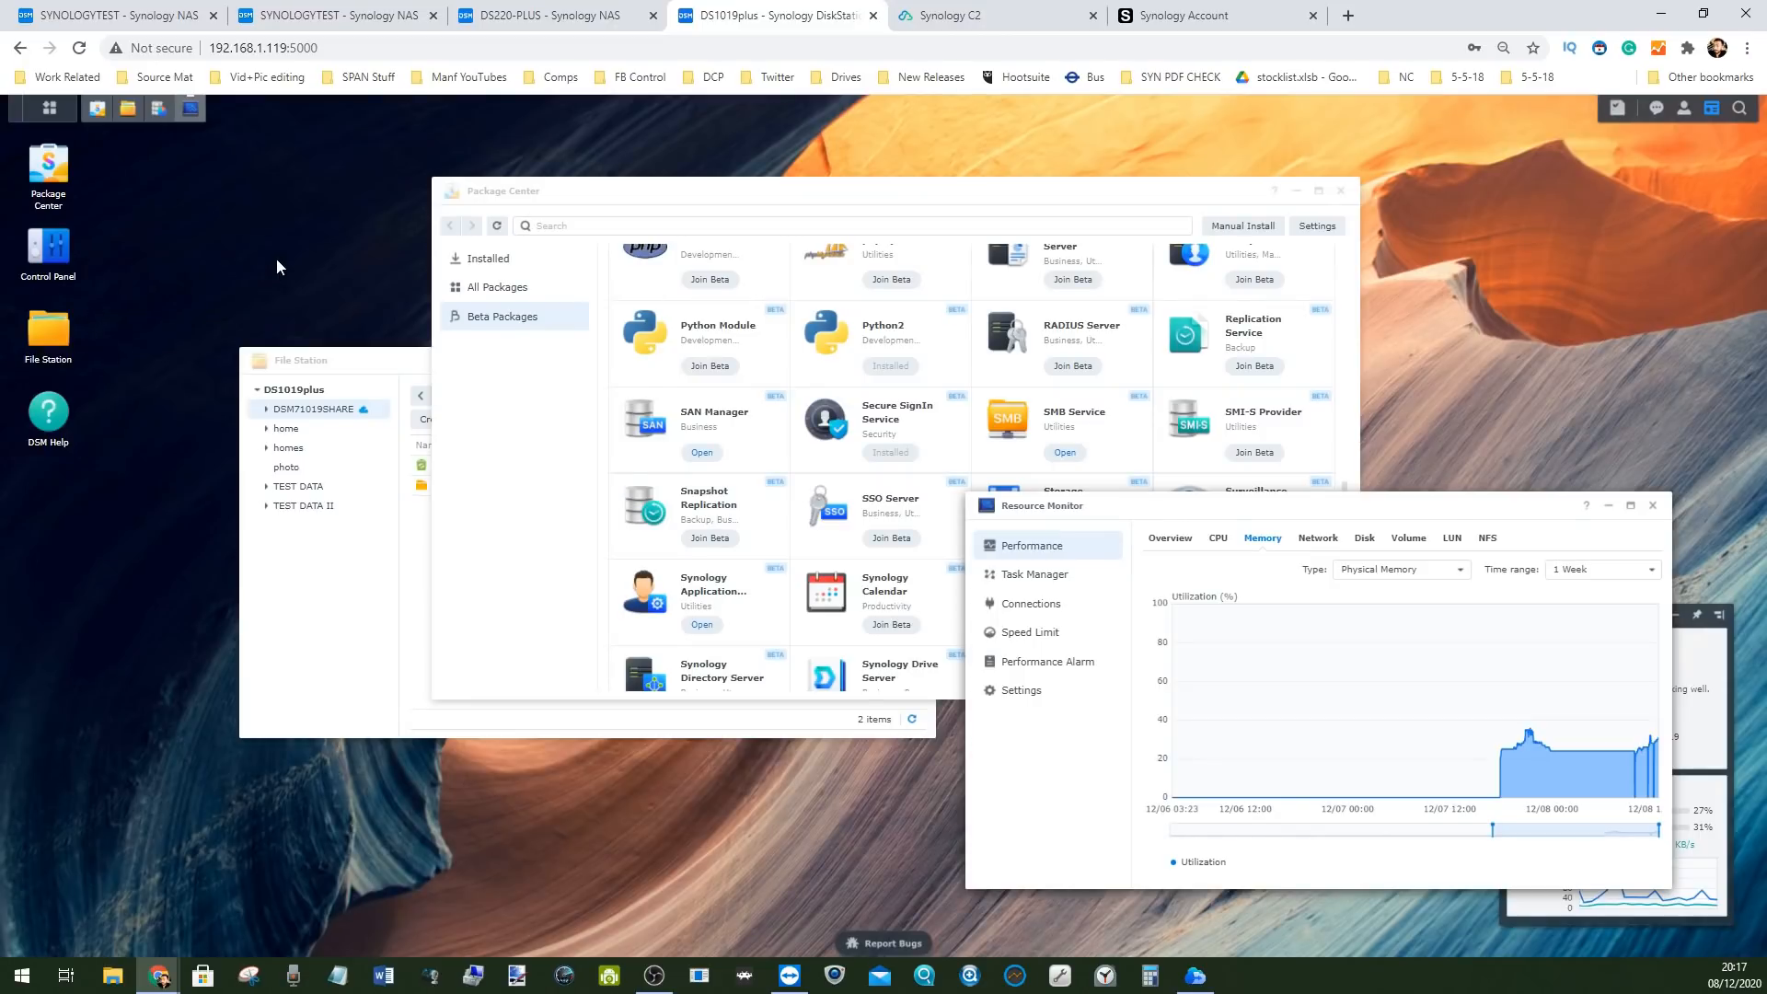
Go to Control Panel's User & Group page
{"action": "left_click", "coordinate": [51, 106]}
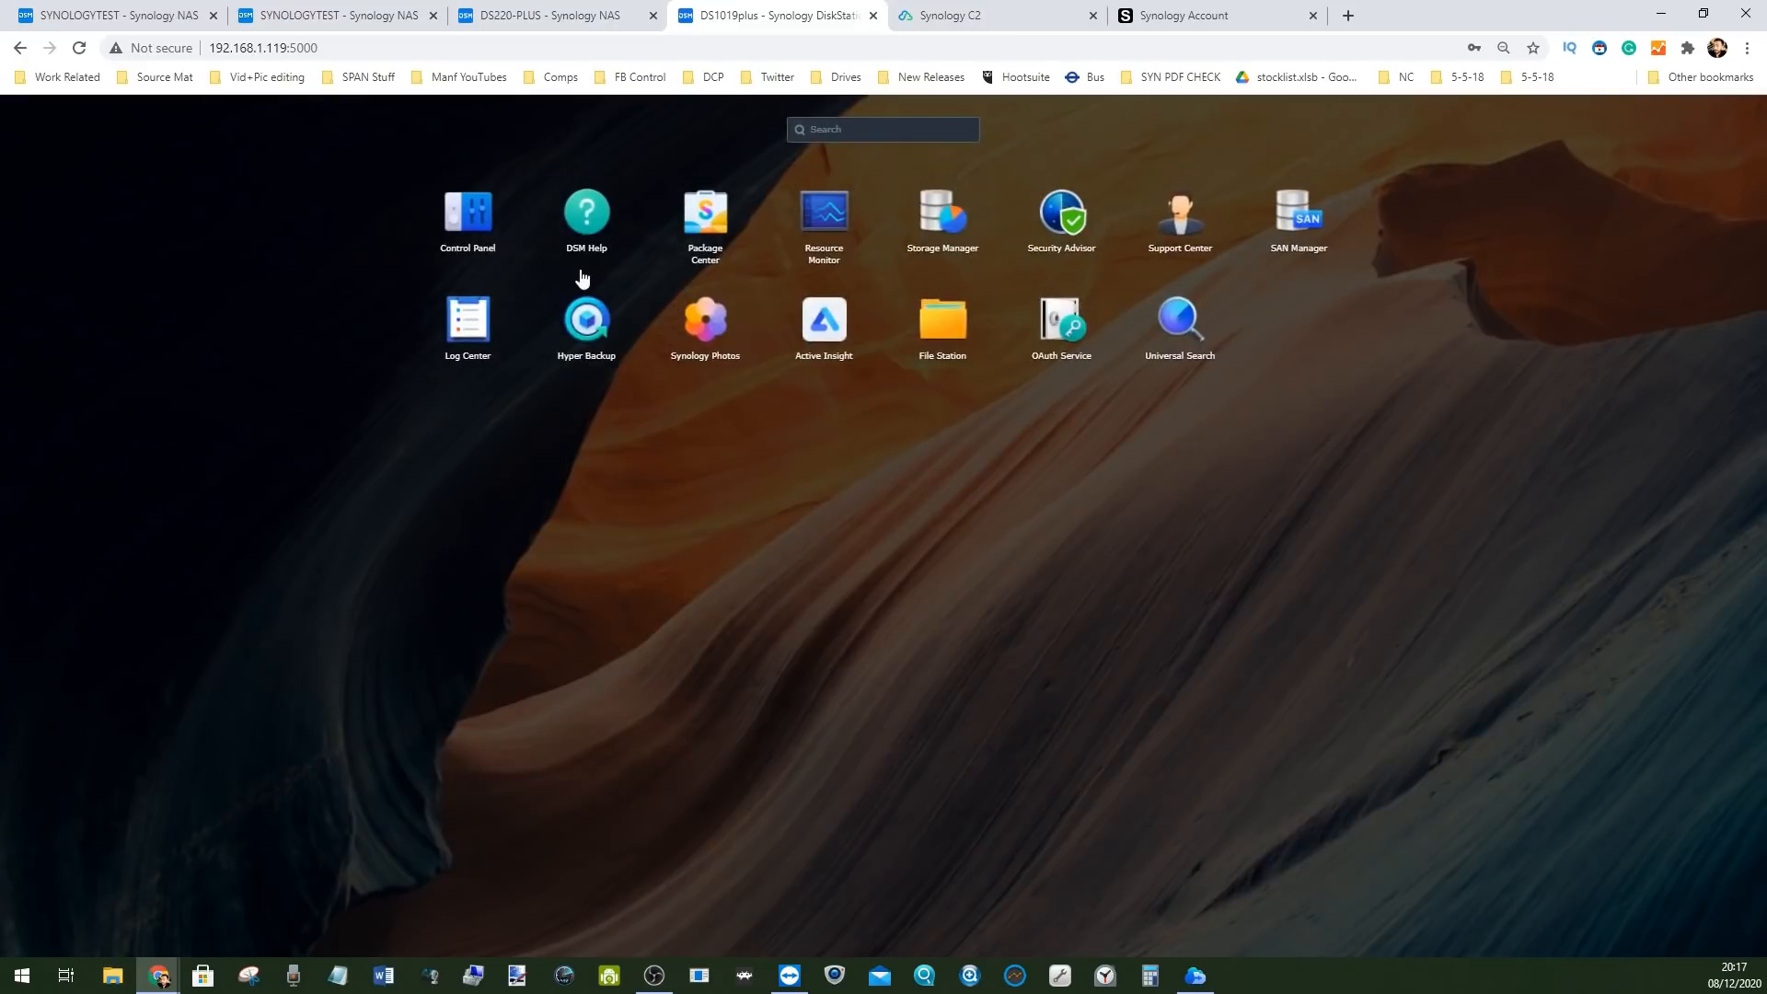
{"action": "left_click", "coordinate": [454, 225]}
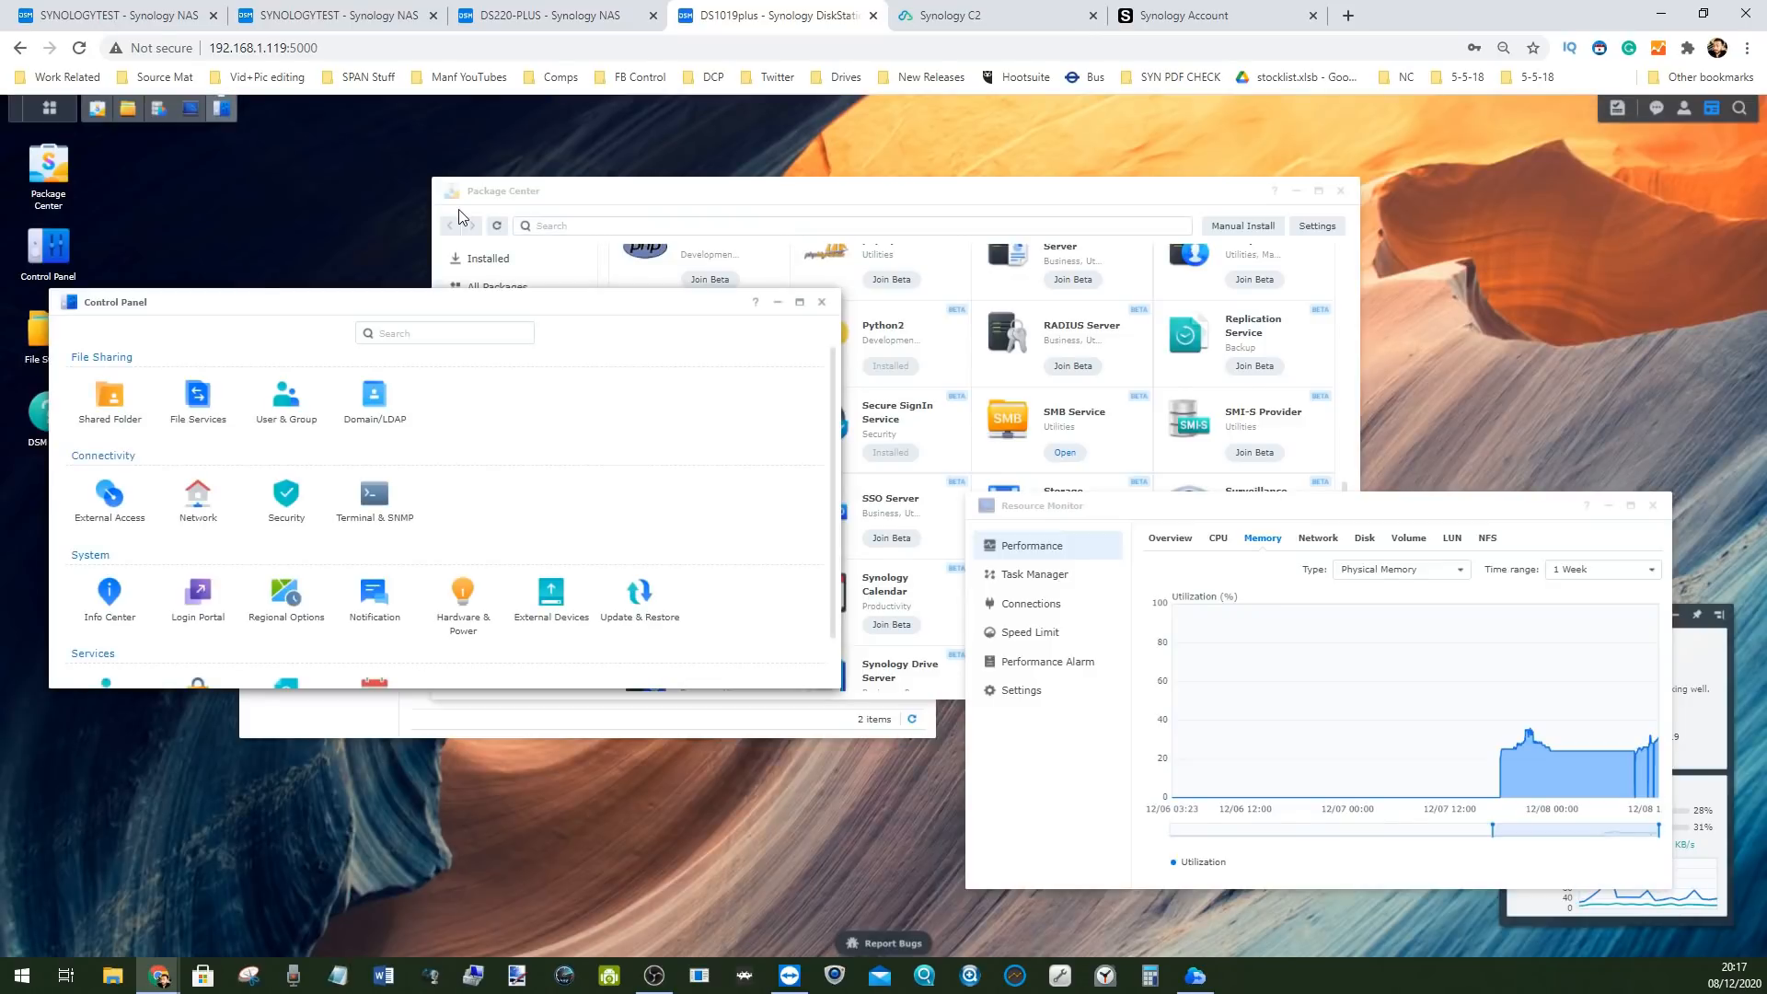
{"action": "left_click", "coordinate": [303, 389]}
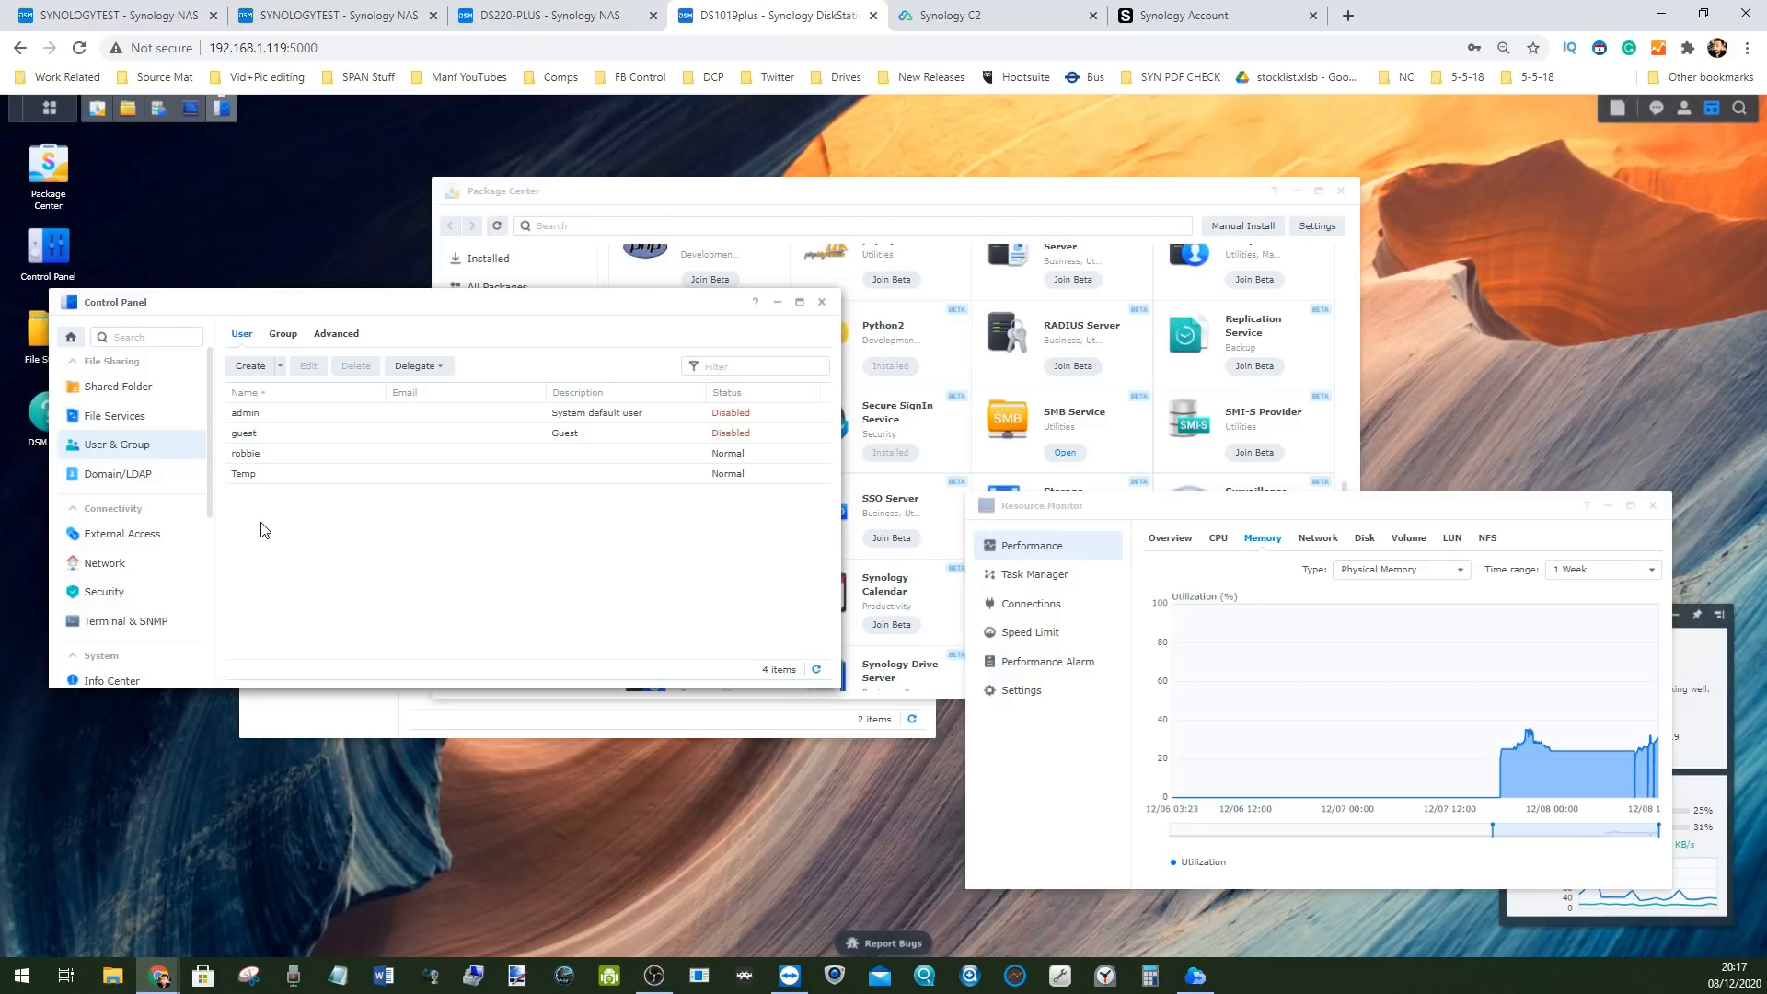
Browse the user accounts, select Temp and show its Delegate options
{"action": "left_click", "coordinate": [265, 475]}
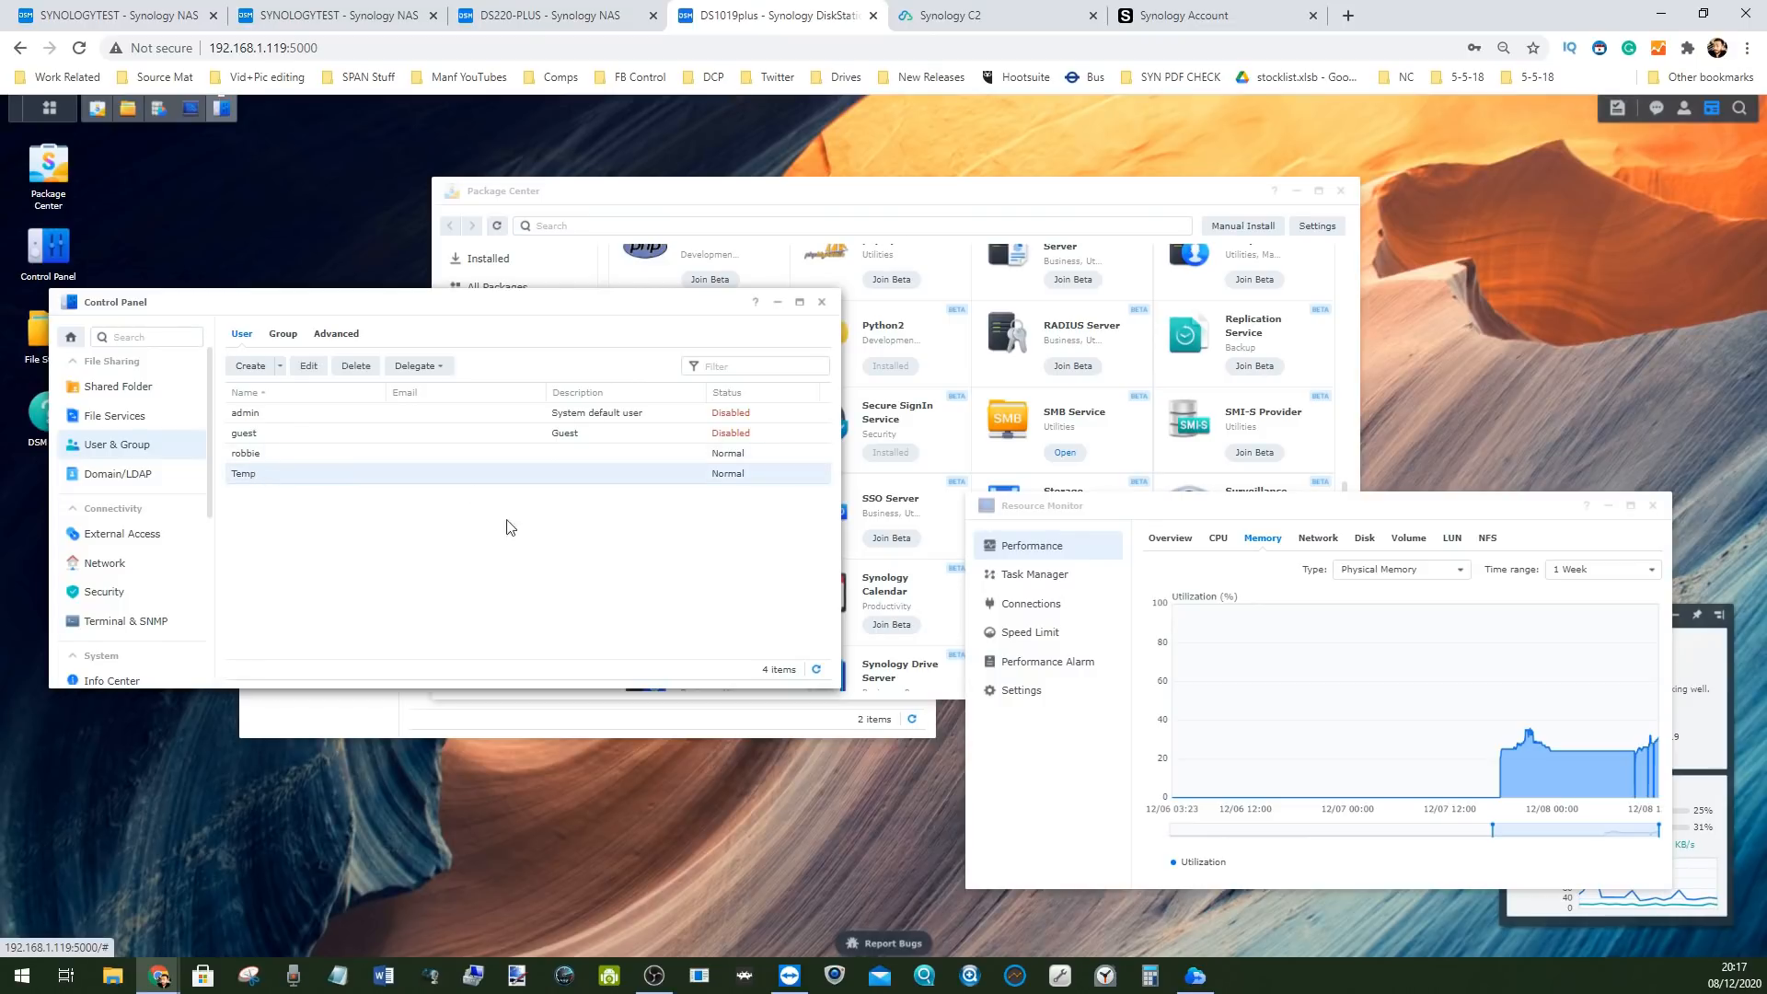
{"action": "left_click", "coordinate": [257, 416]}
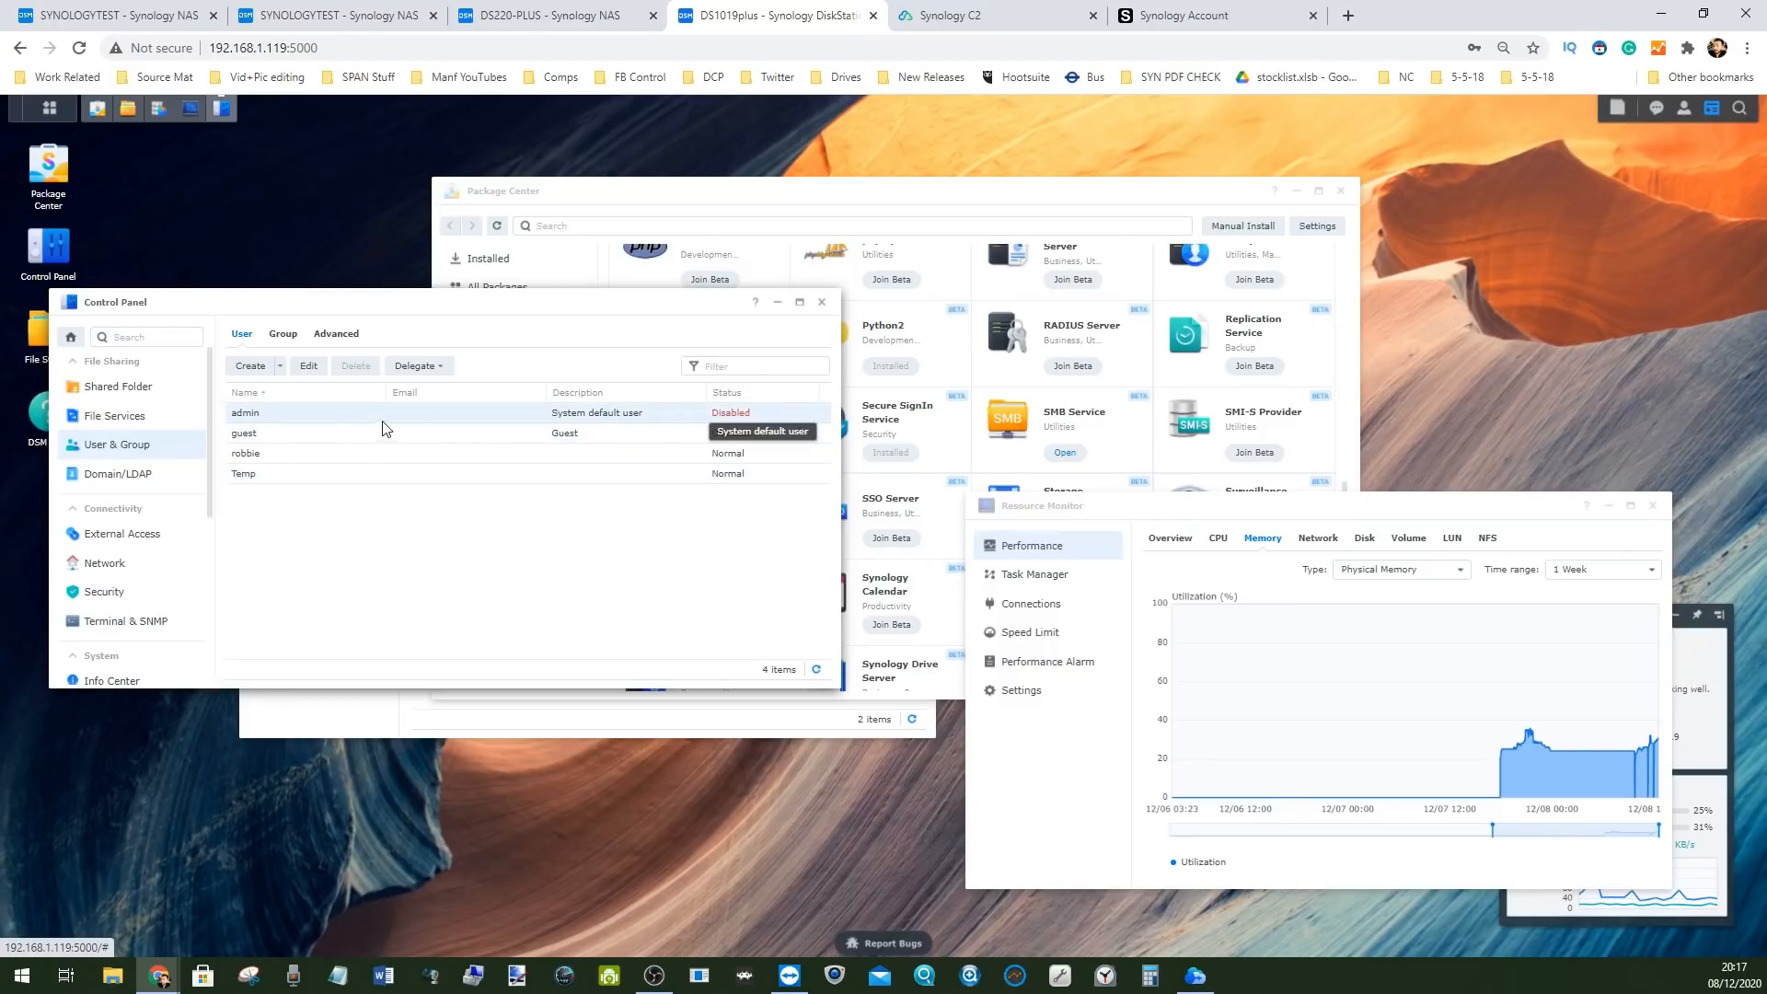
{"action": "left_click", "coordinate": [247, 456]}
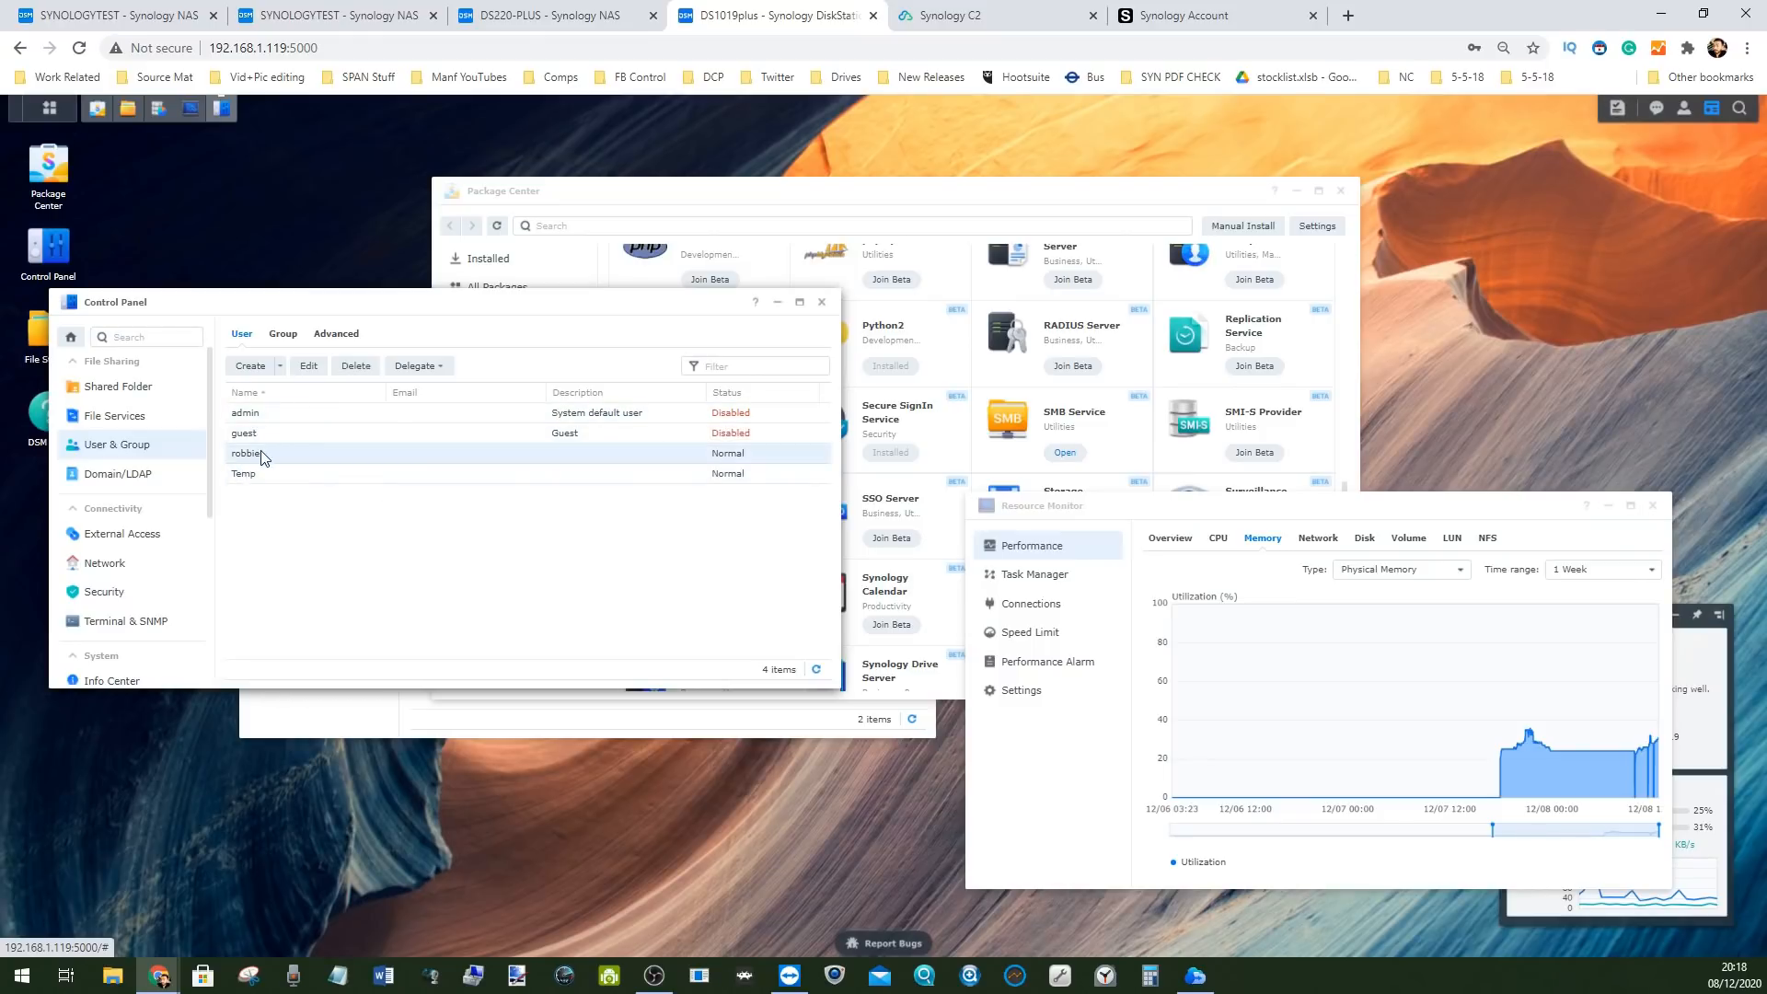
{"action": "left_click", "coordinate": [245, 477]}
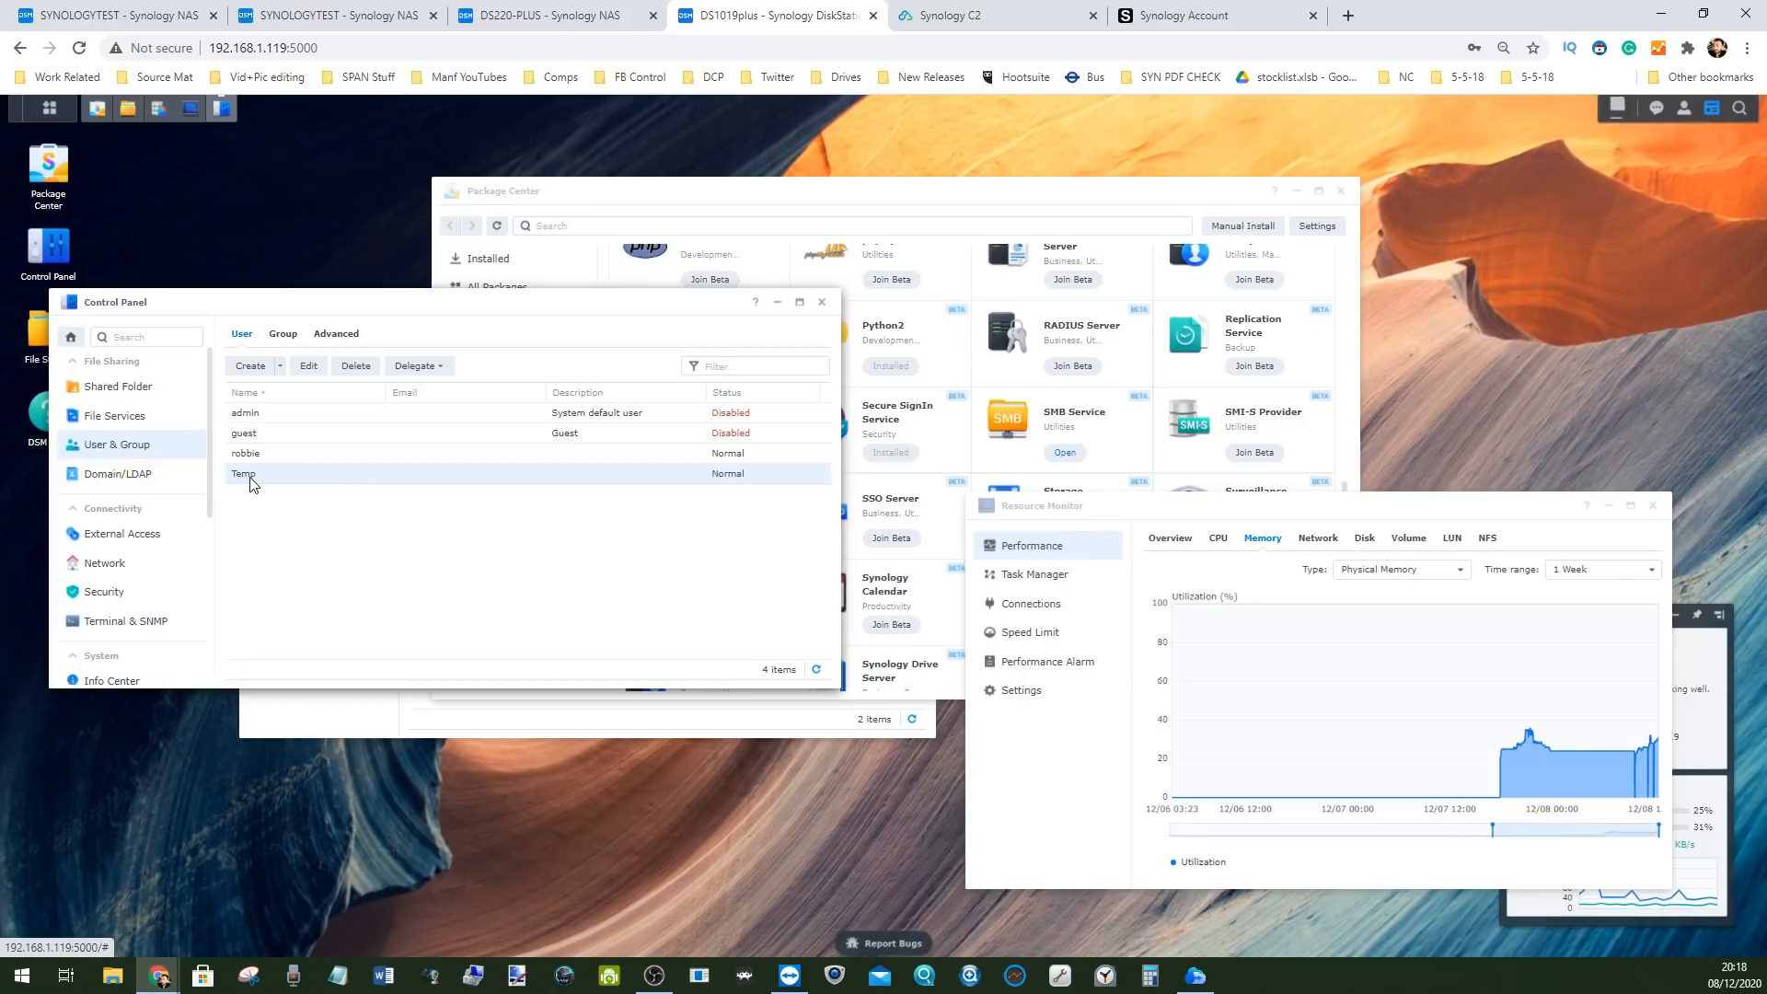
{"action": "left_click", "coordinate": [416, 365]}
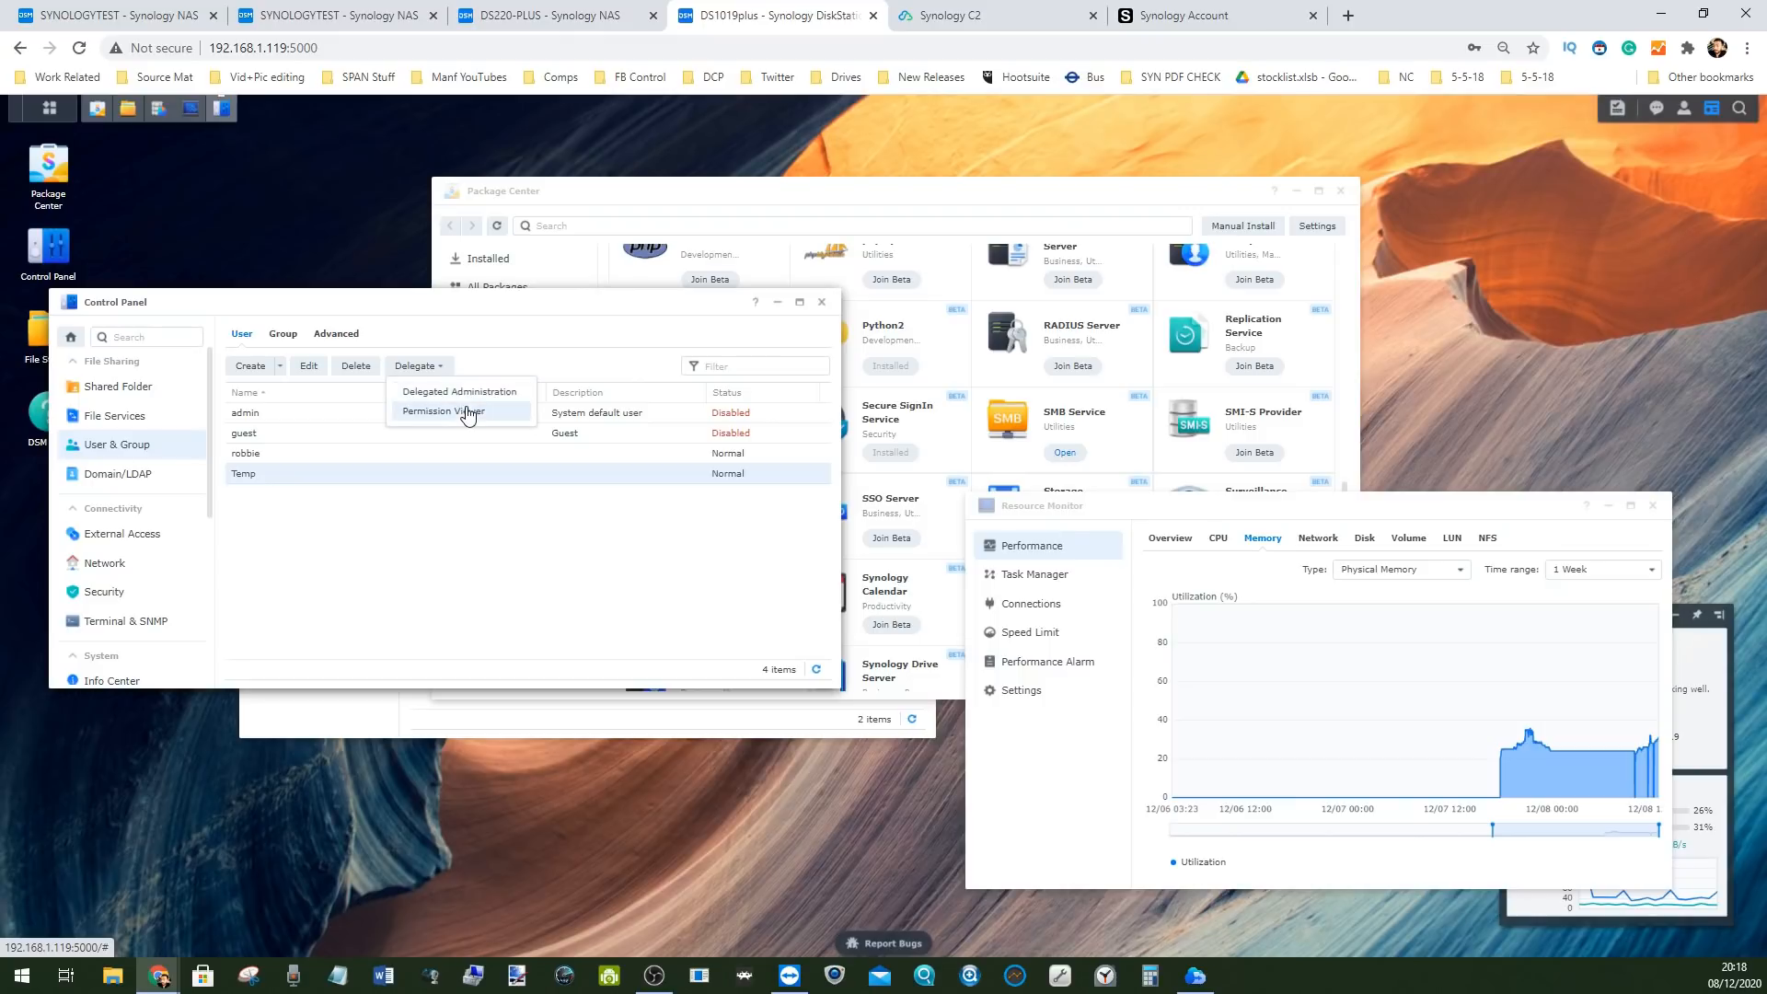
Review Temp's Permission Viewer and Delegated Administration, closing both without changes
{"action": "left_click", "coordinate": [458, 416]}
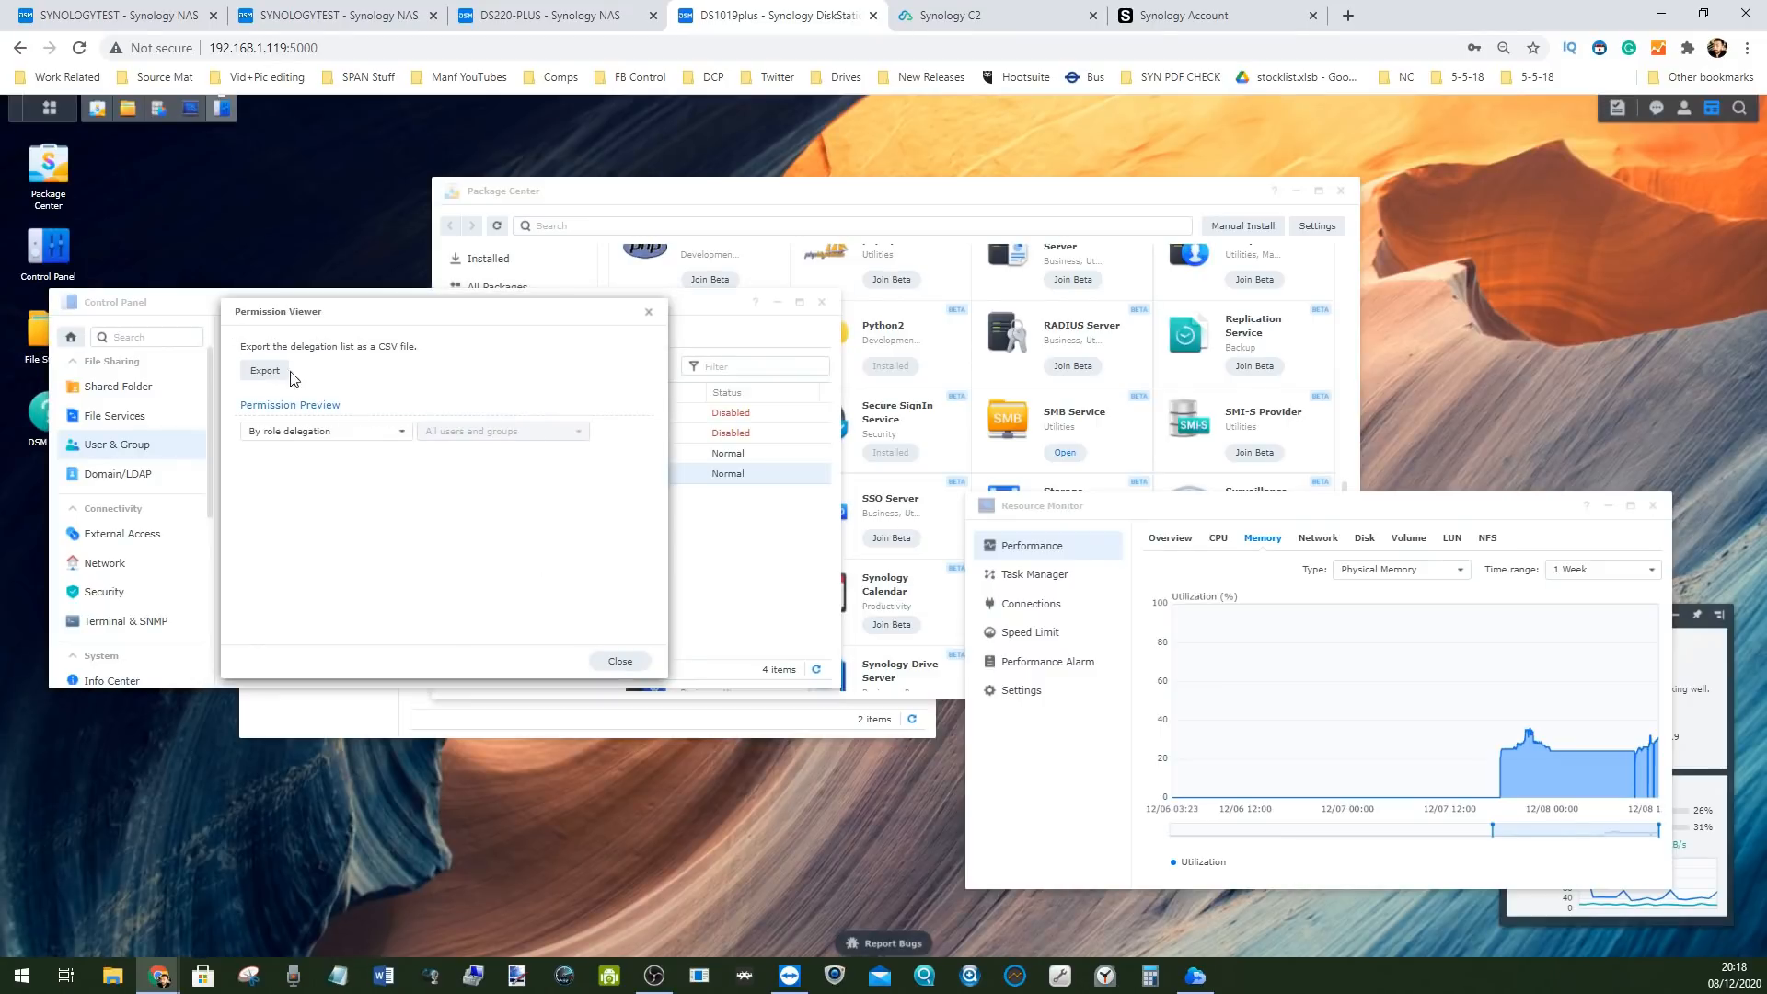
{"action": "left_click", "coordinate": [616, 660]}
{"action": "left_click", "coordinate": [416, 366]}
{"action": "left_click", "coordinate": [426, 392]}
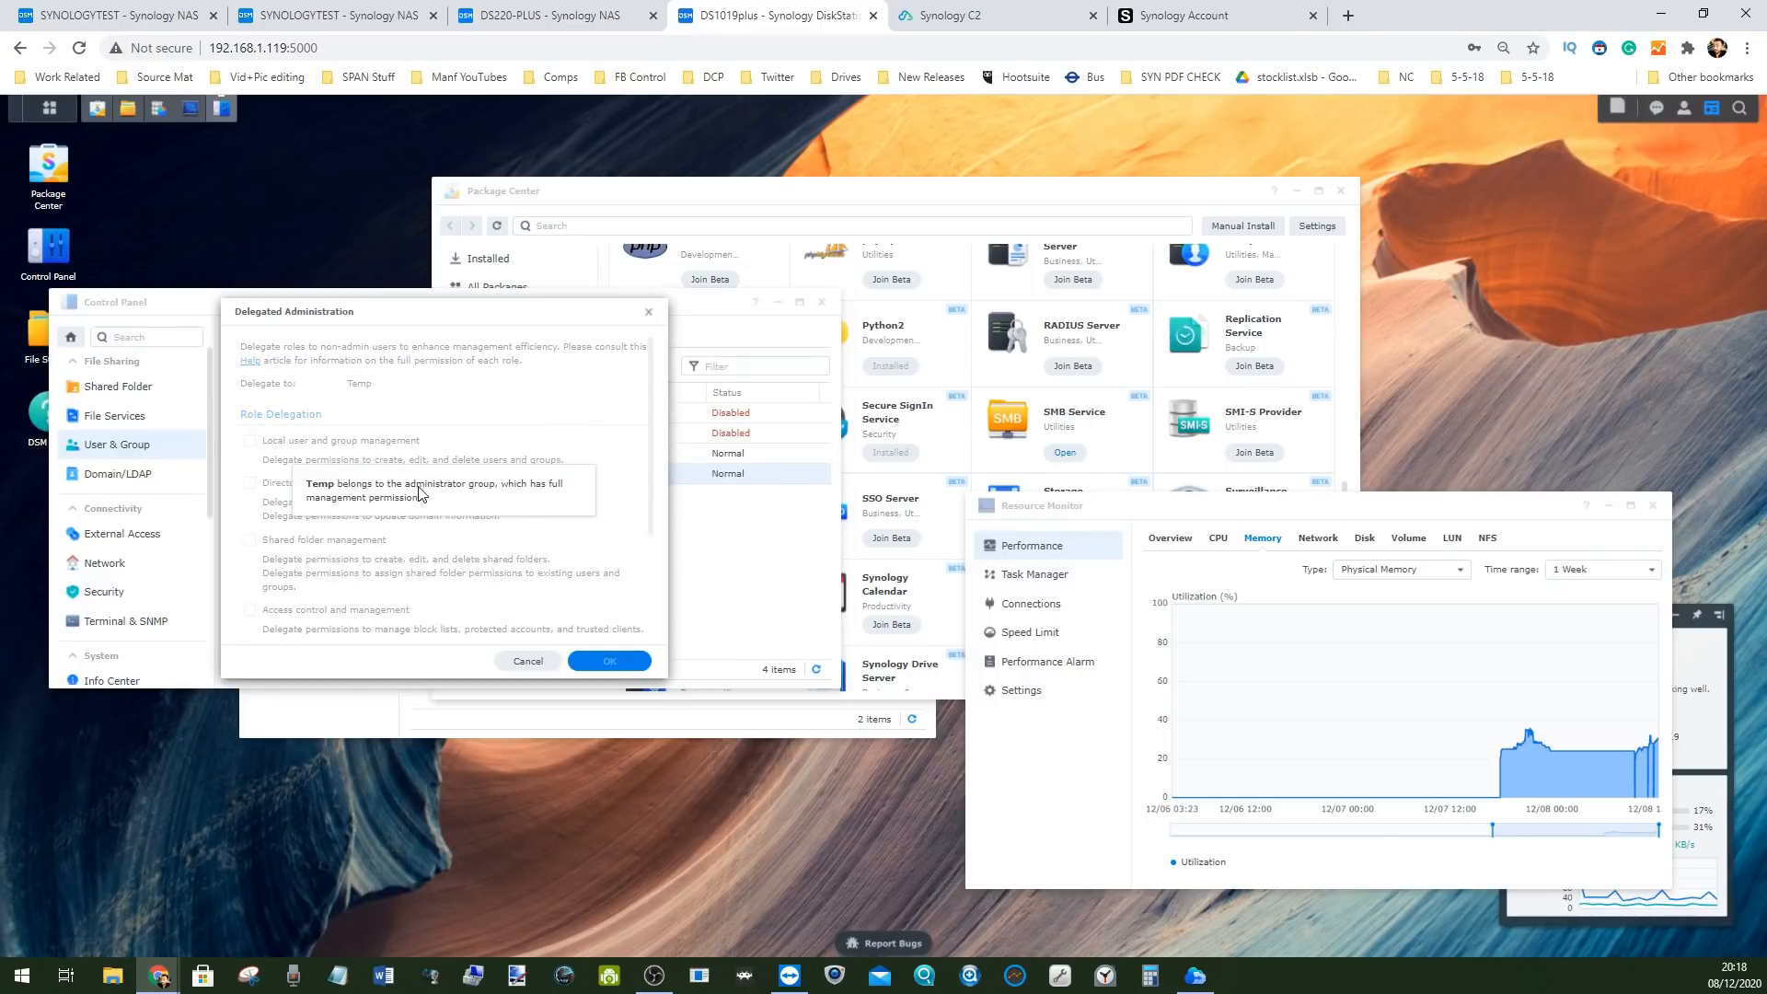
{"action": "left_click", "coordinate": [527, 661]}
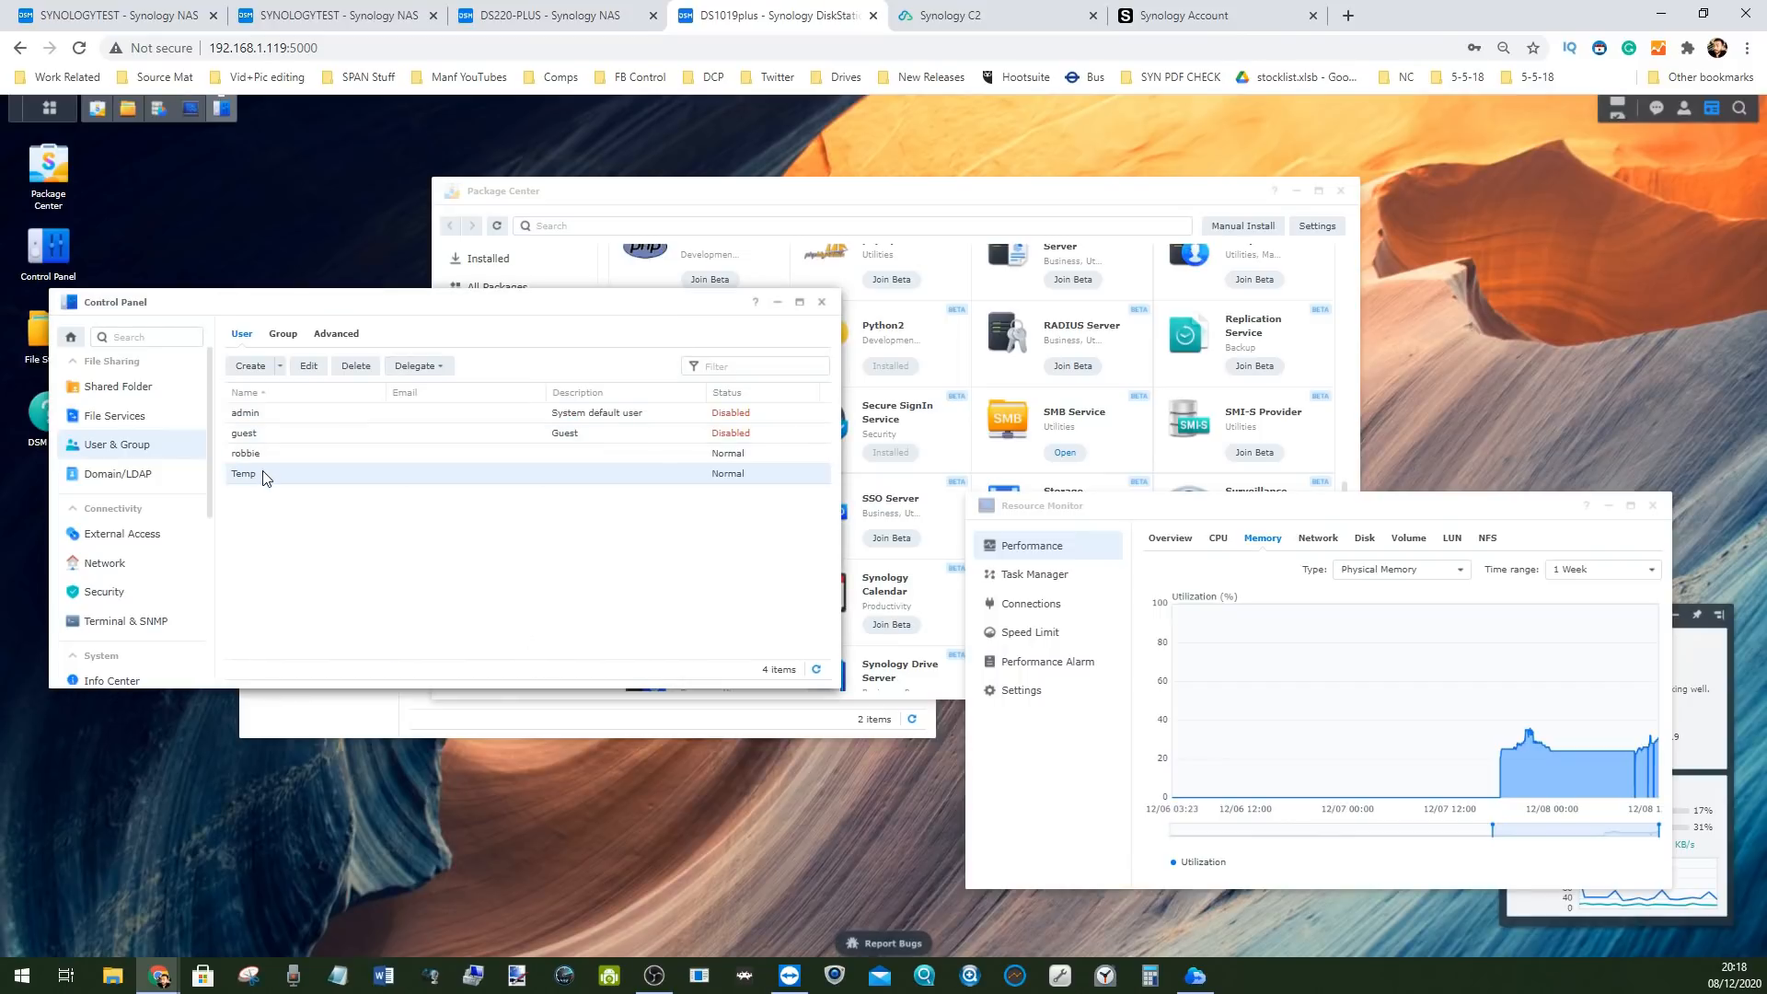
Untick administrators in Temp's User Groups and save, leaving only the users group
{"action": "left_click", "coordinate": [307, 366]}
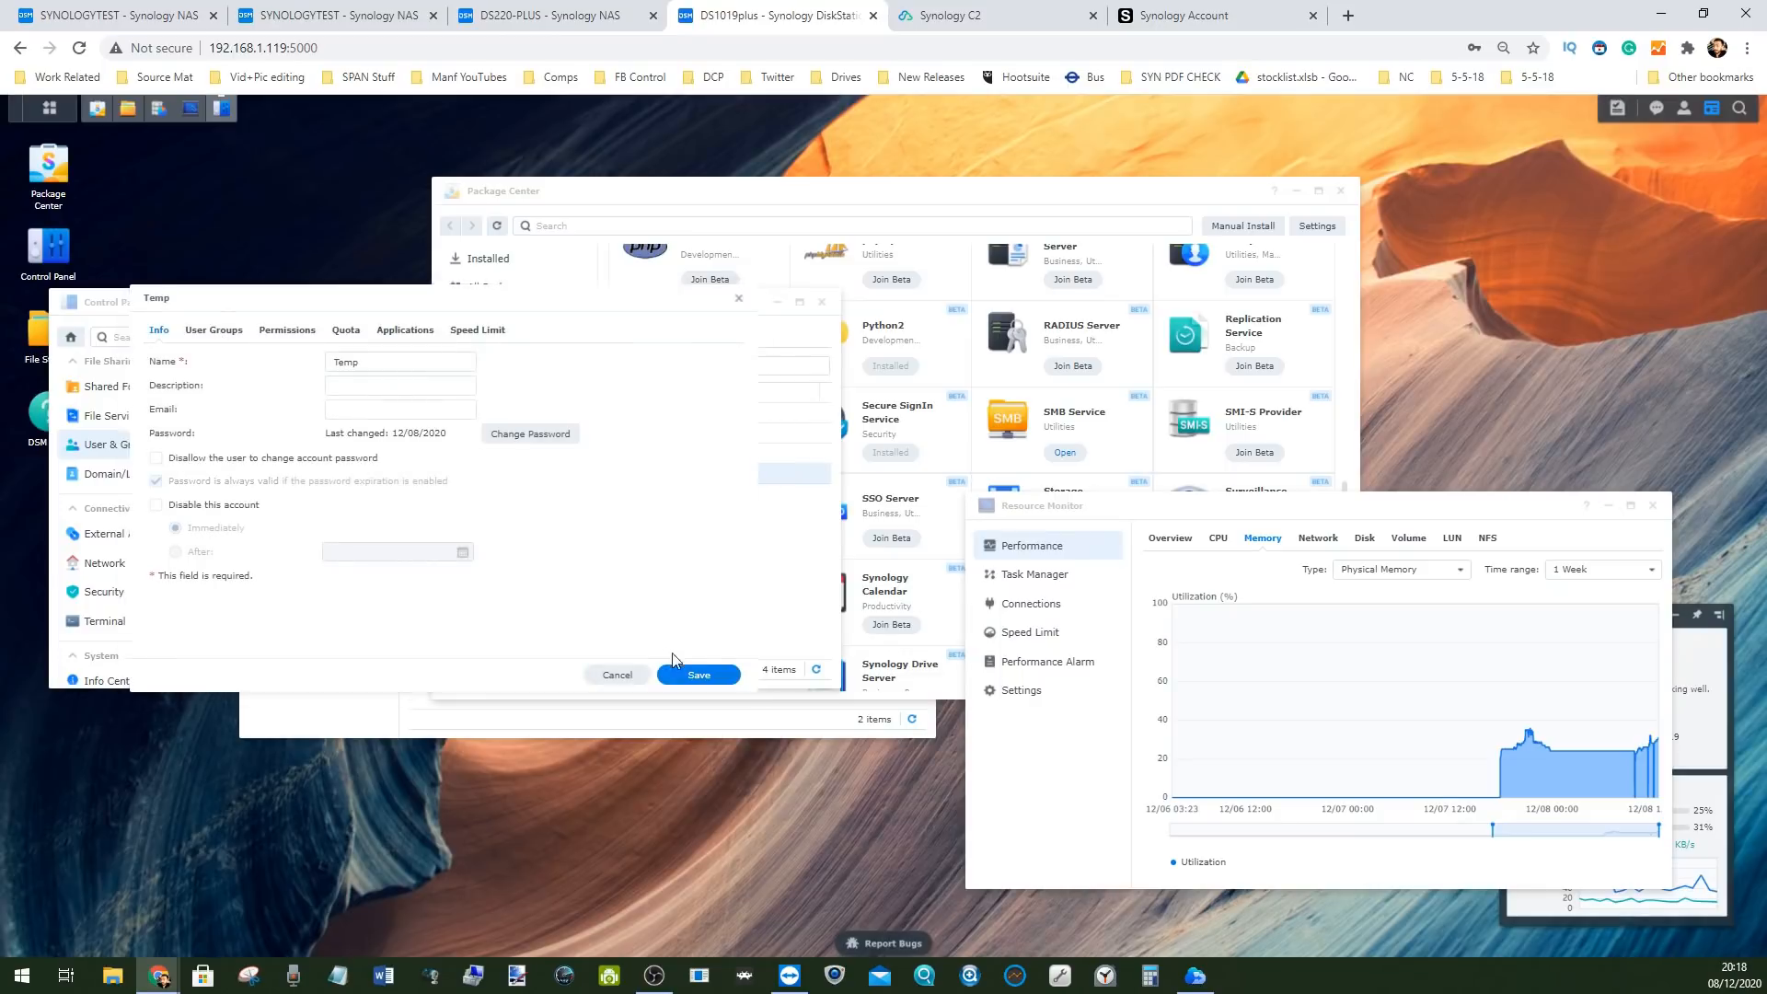
{"action": "left_click", "coordinate": [220, 335]}
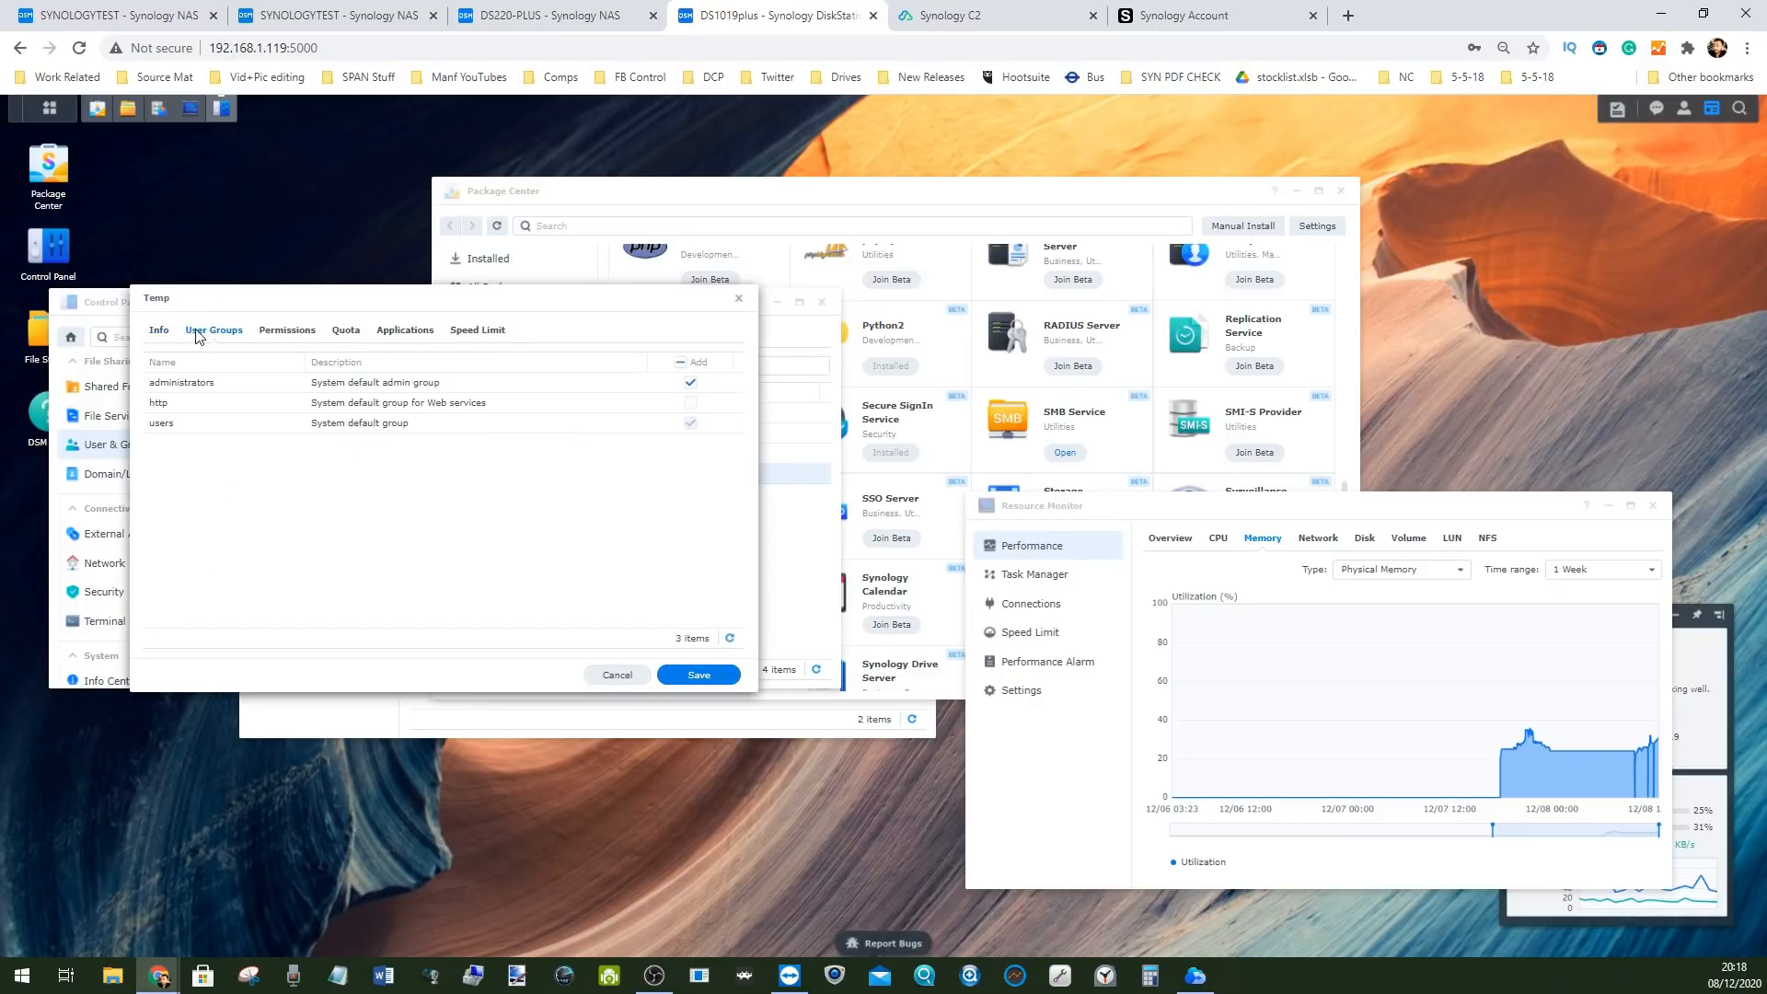
{"action": "left_click", "coordinate": [689, 384]}
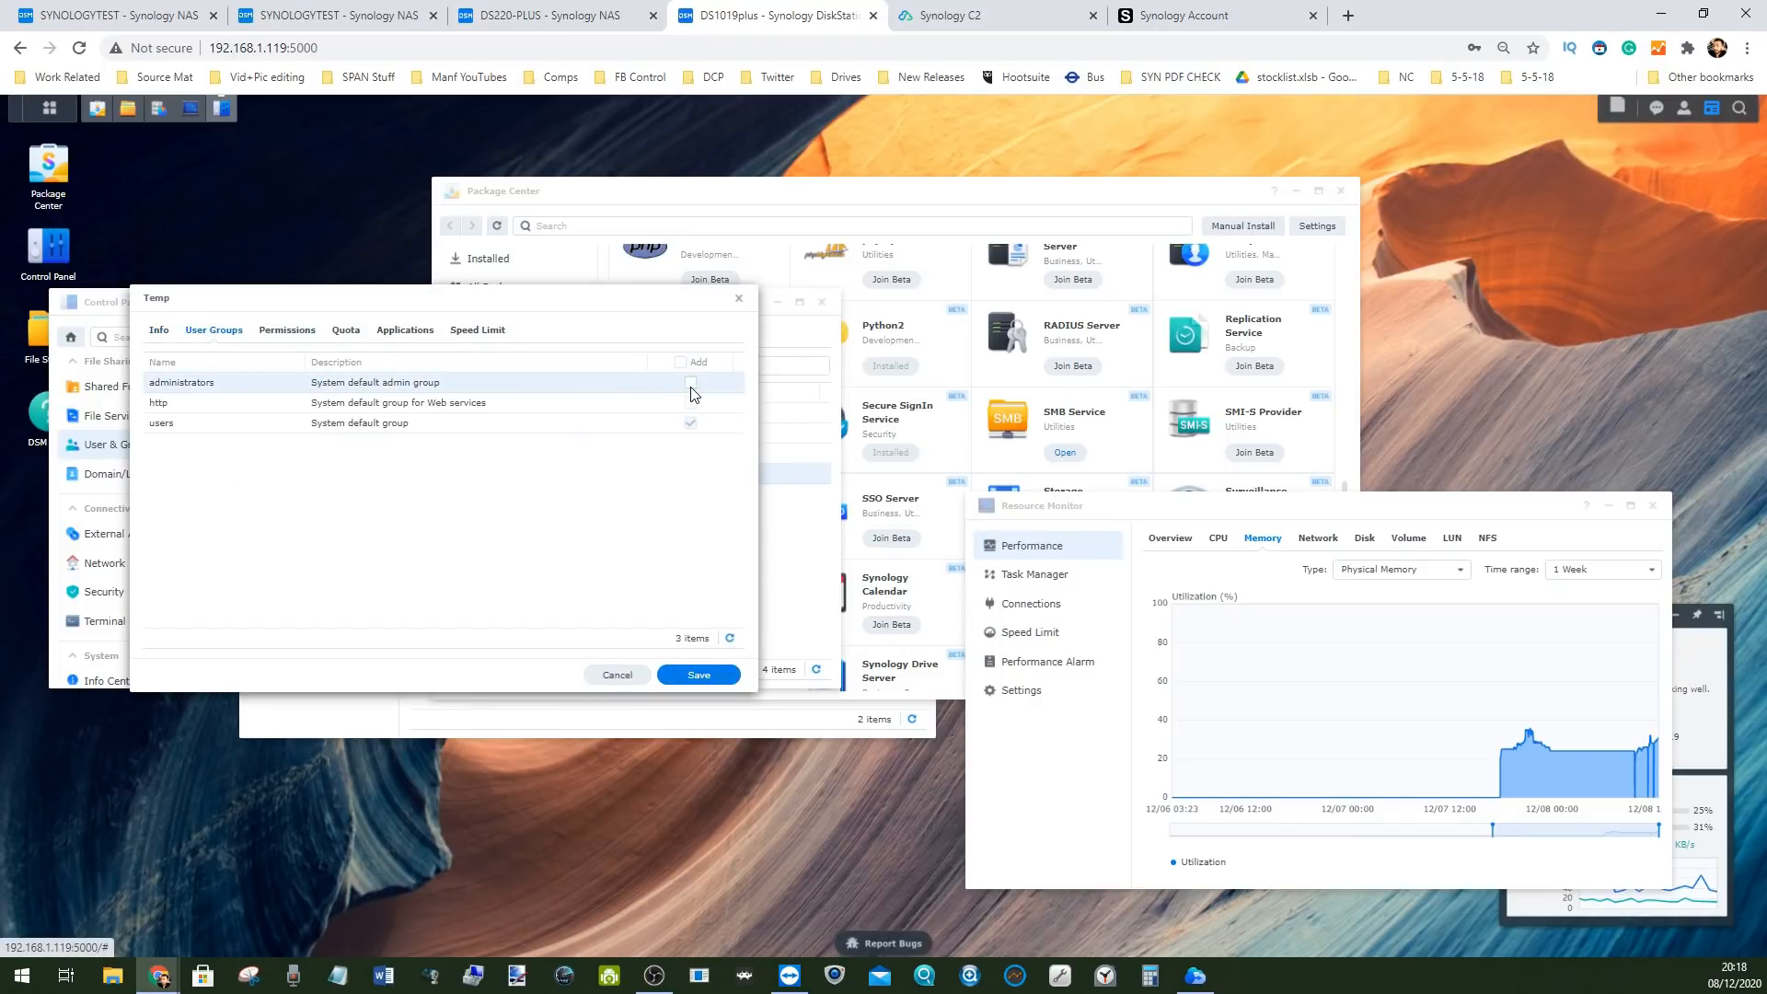
{"action": "left_click", "coordinate": [696, 674]}
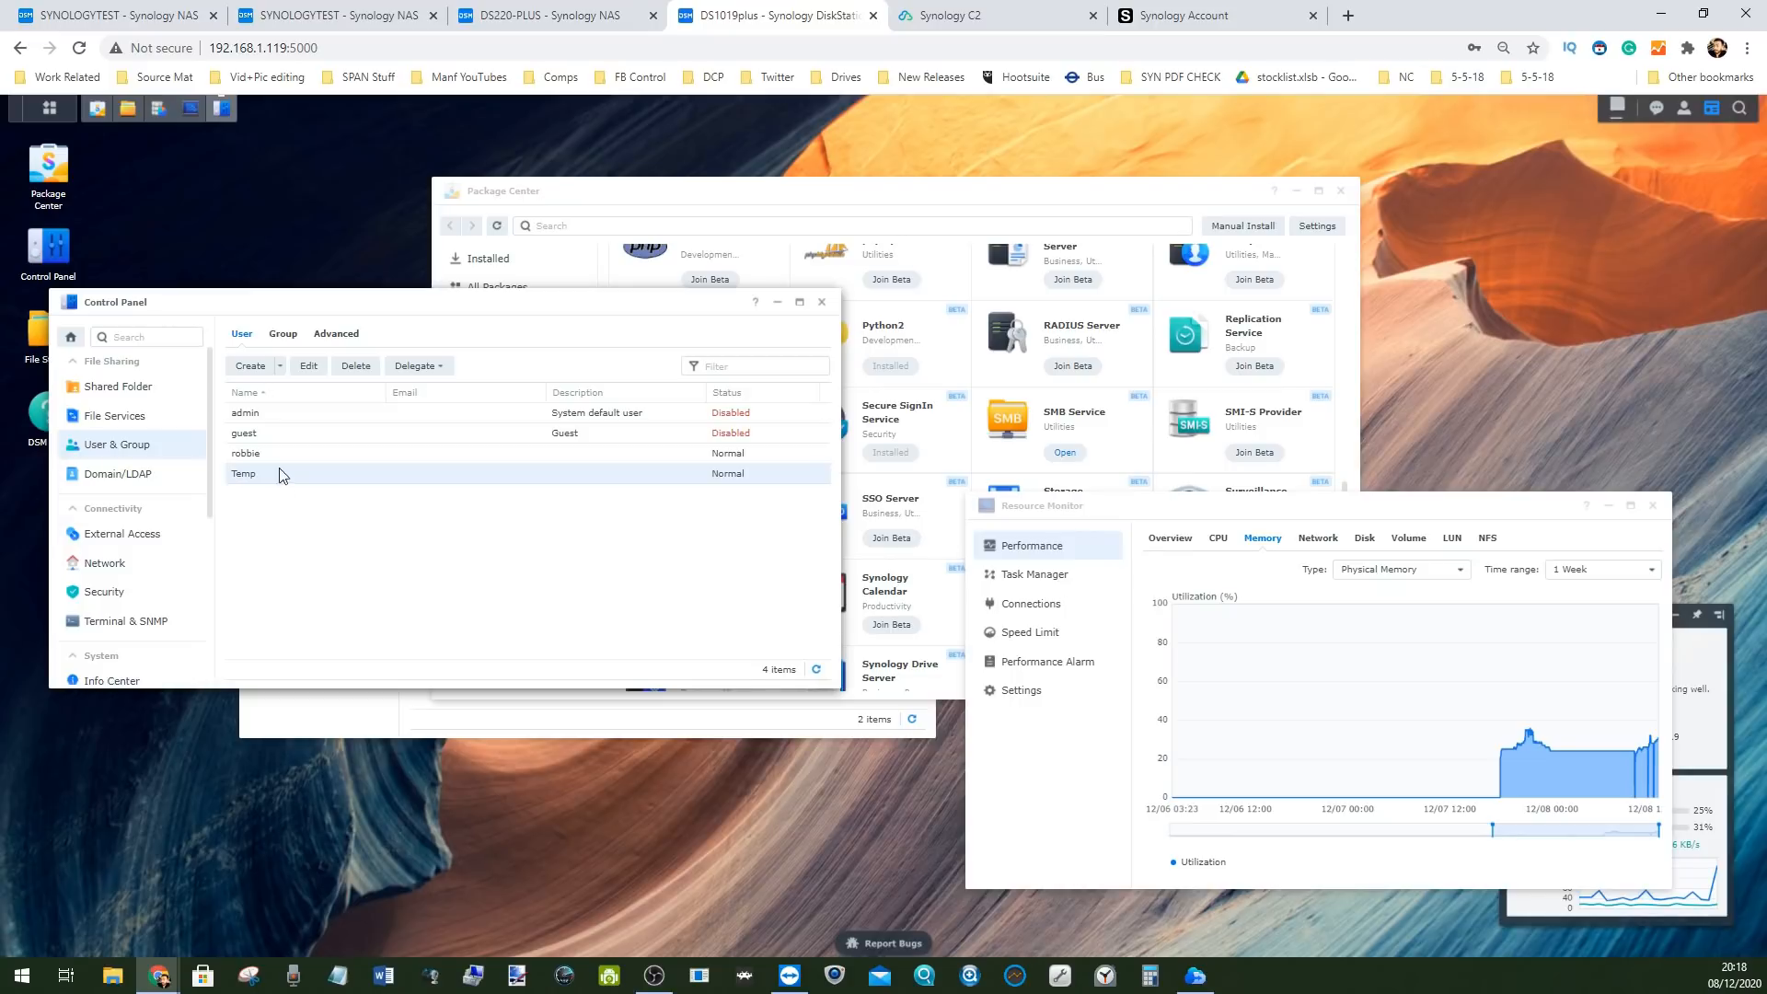
Show Temp's Delegated Administration roles, scroll the role list, and enlarge and reposition the dialog
{"action": "left_click", "coordinate": [416, 365]}
{"action": "left_click", "coordinate": [453, 395]}
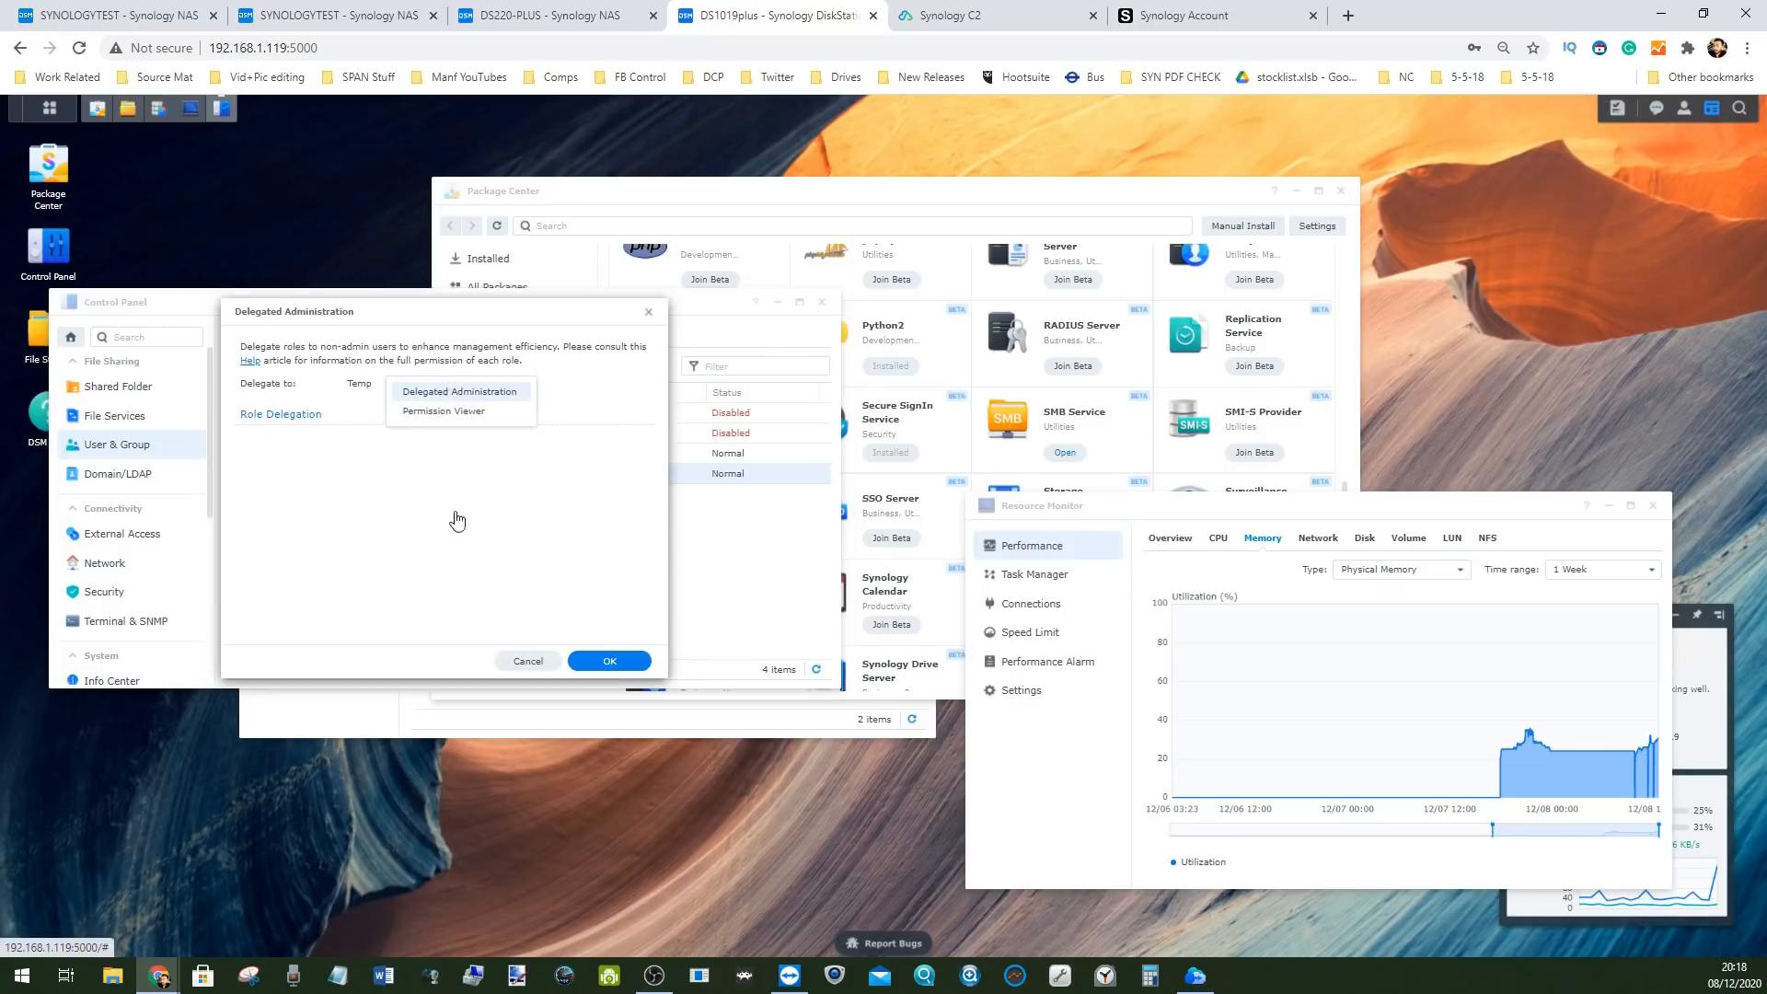
{"action": "scroll", "coordinate": [344, 495], "scroll_direction": "down", "scroll_amount": 3}
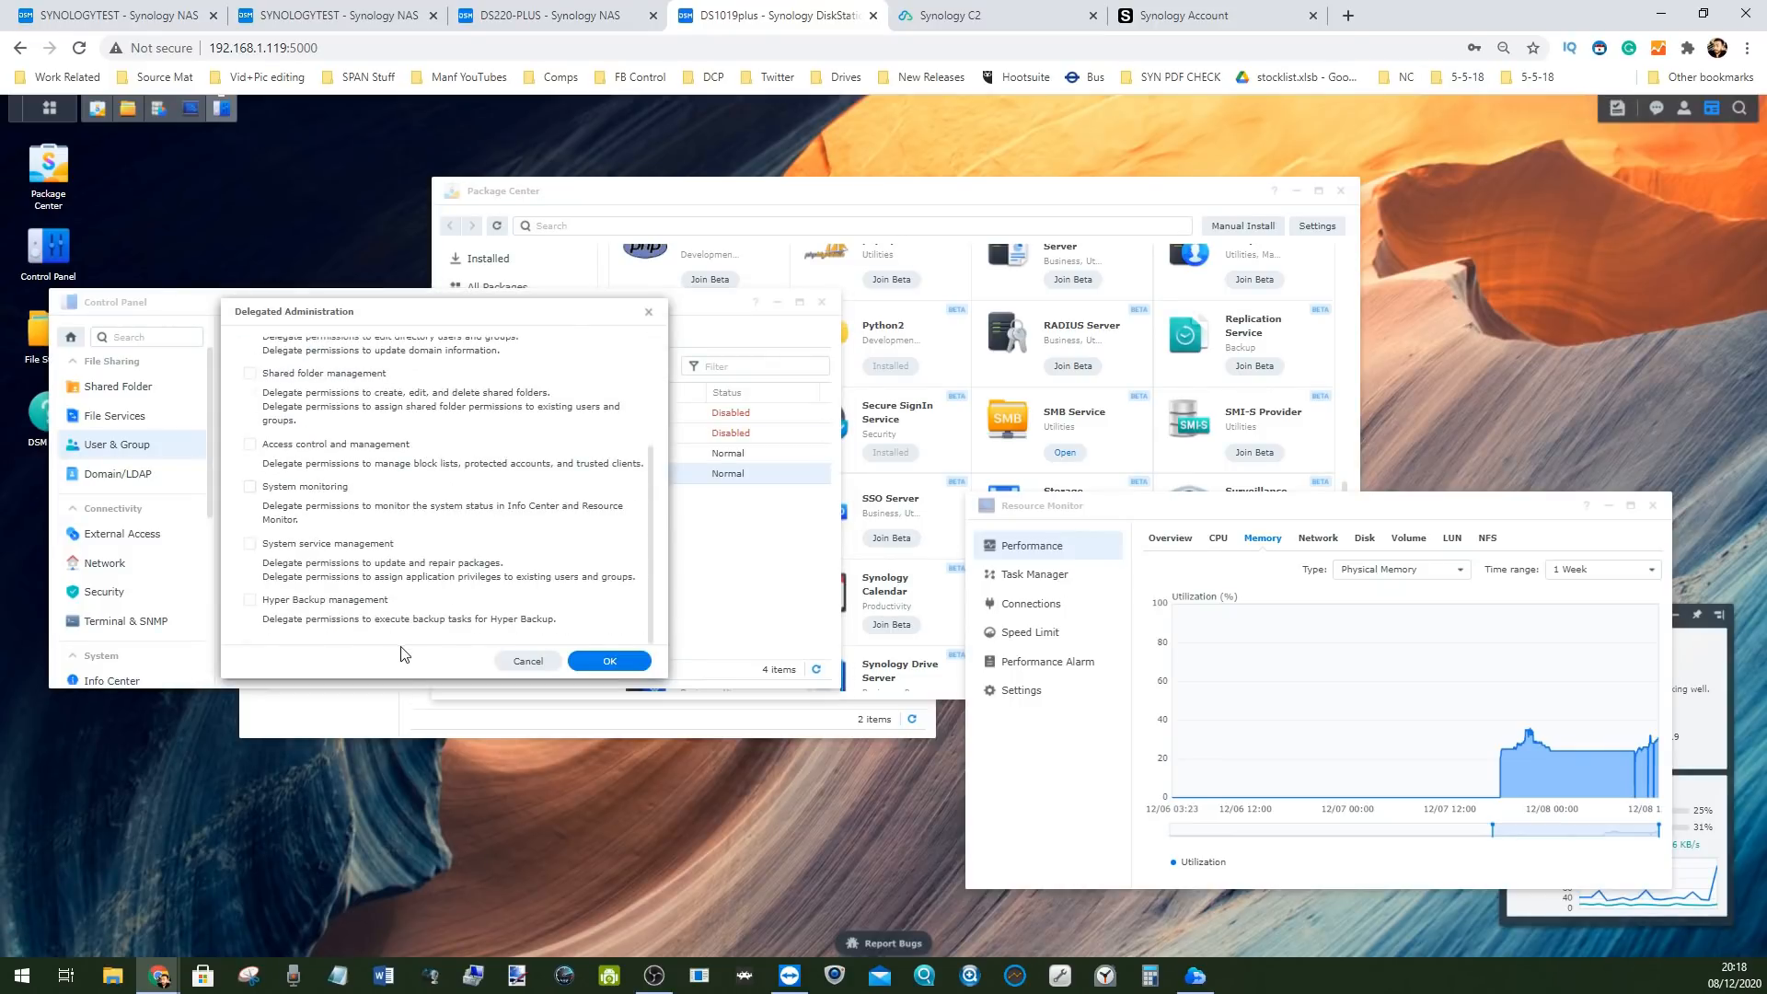
{"action": "left_click_drag", "start_coordinate": [398, 678], "coordinate": [399, 780]}
{"action": "scroll", "coordinate": [357, 471], "scroll_direction": "up", "scroll_amount": 3}
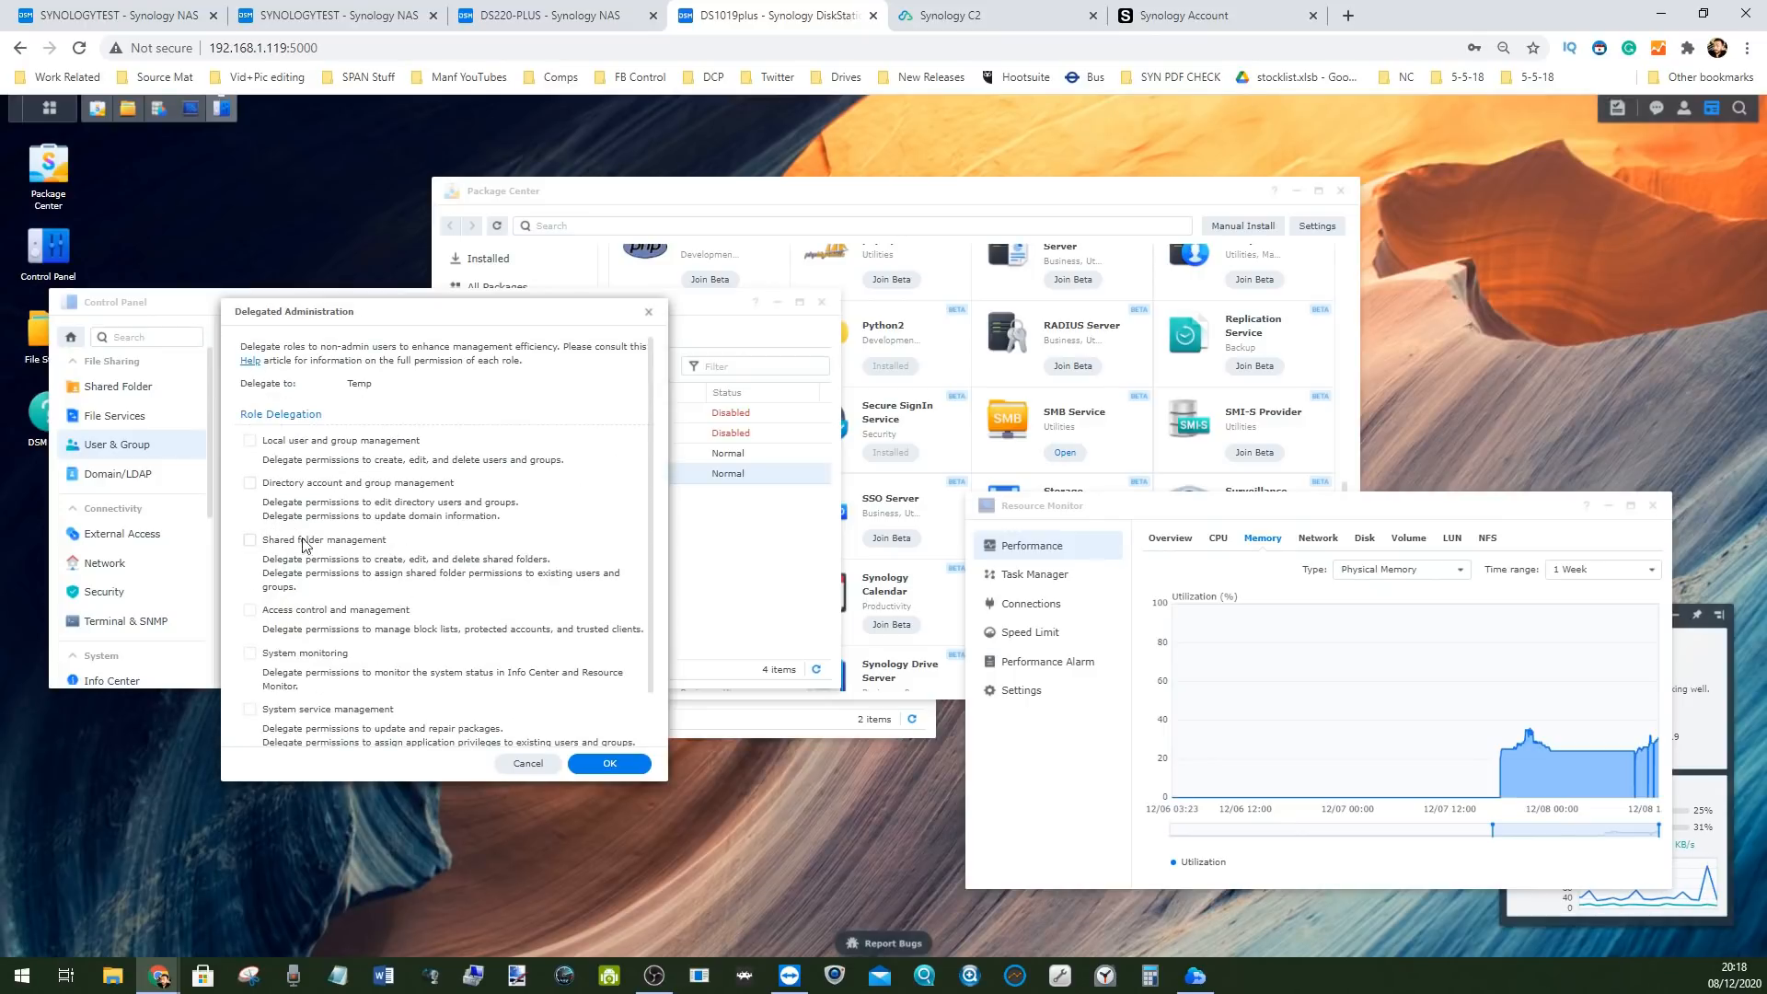
{"action": "scroll", "coordinate": [295, 547], "scroll_direction": "down", "scroll_amount": 1}
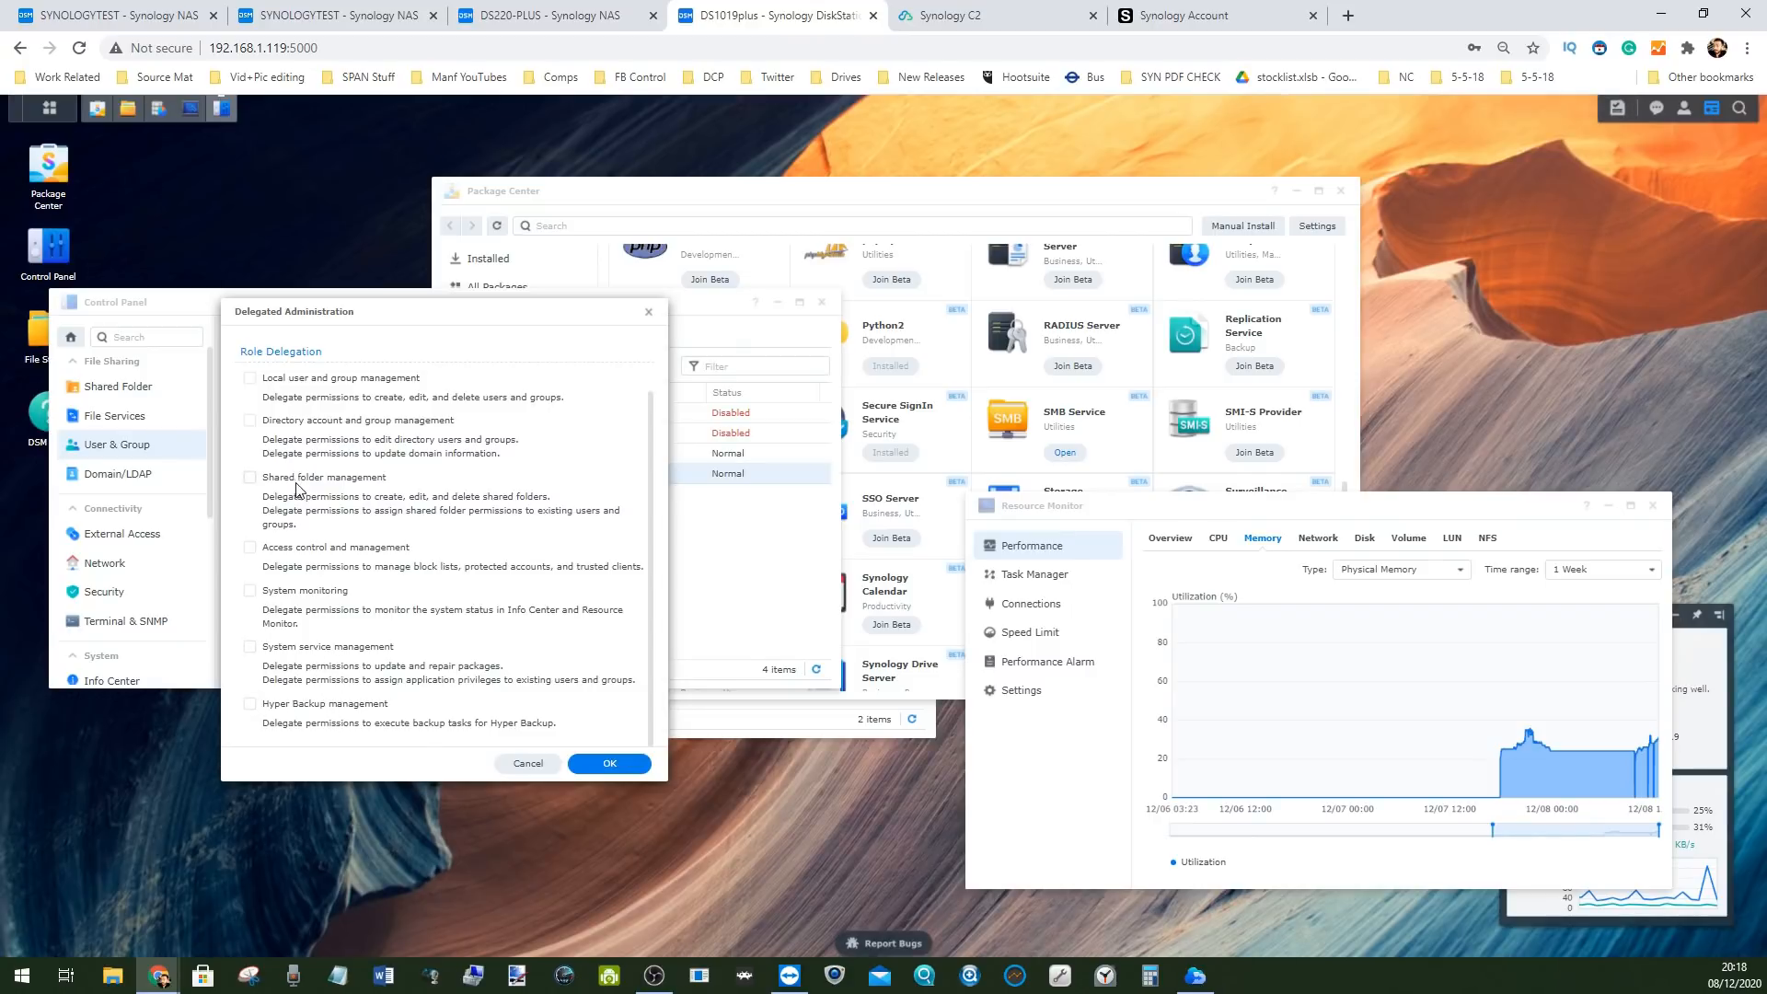
{"action": "scroll", "coordinate": [253, 469], "scroll_direction": "up", "scroll_amount": 1}
{"action": "left_click_drag", "start_coordinate": [390, 306], "coordinate": [535, 168]}
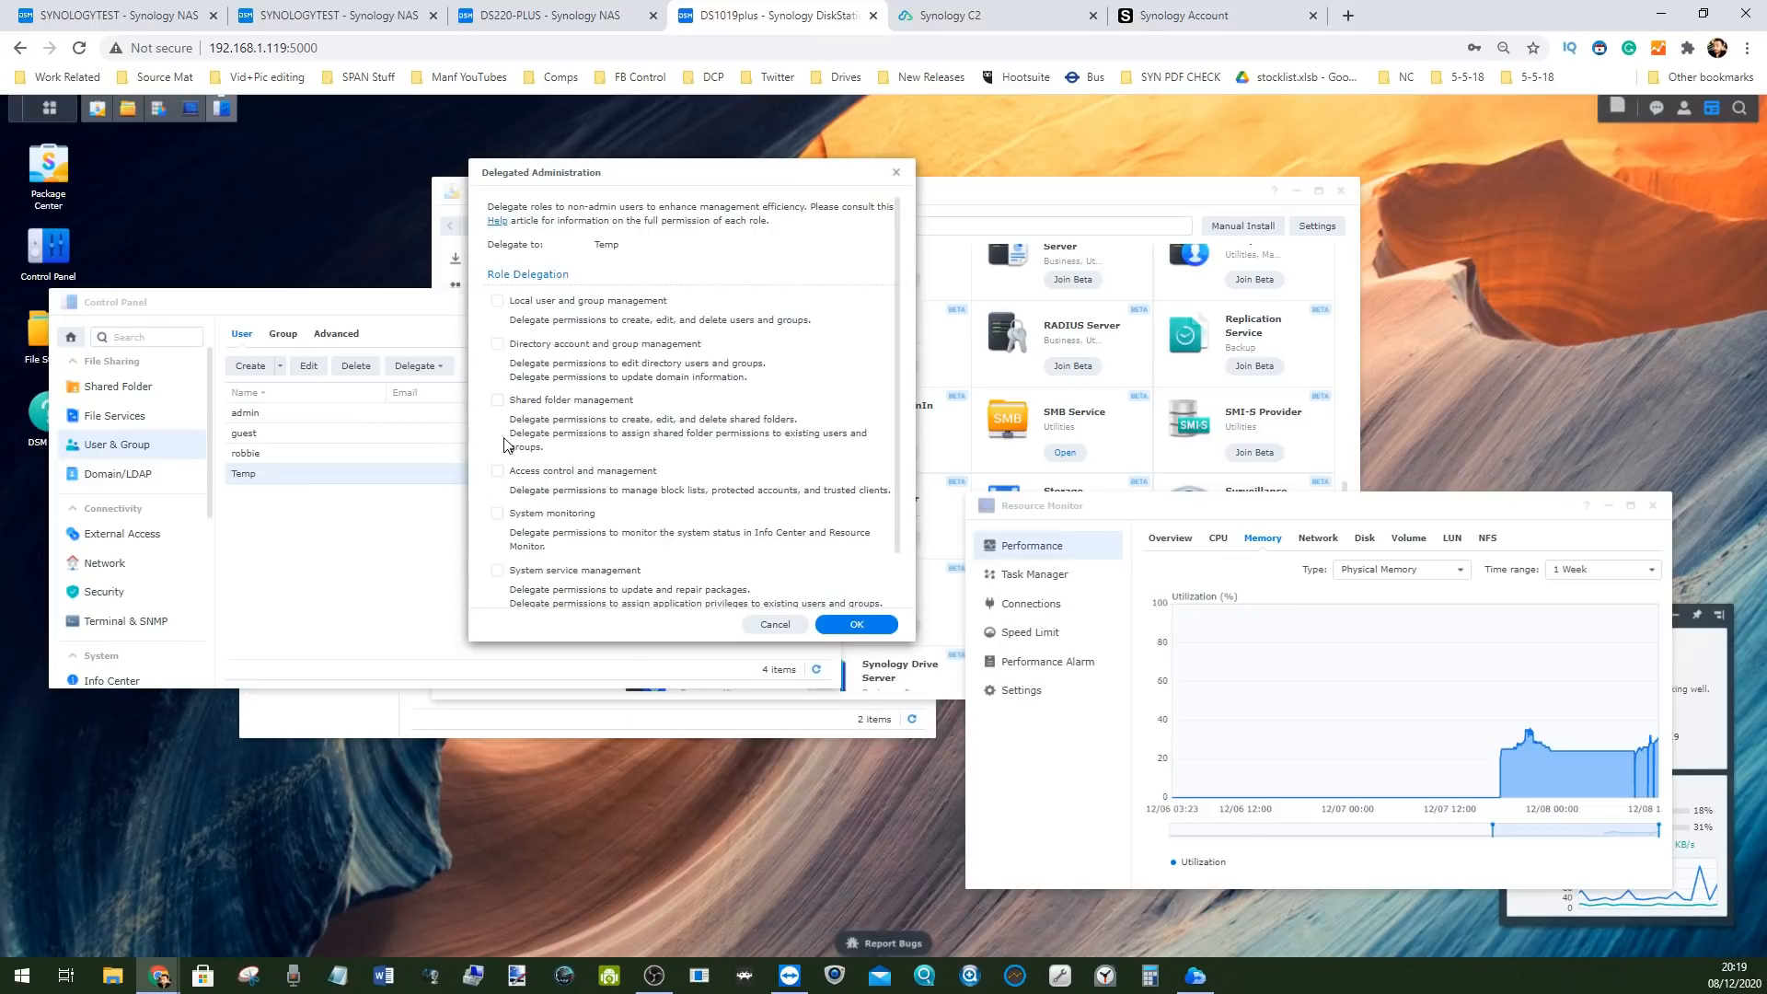
{"action": "scroll", "coordinate": [558, 422], "scroll_direction": "down", "scroll_amount": 1}
{"action": "scroll", "coordinate": [711, 492], "scroll_direction": "up", "scroll_amount": 1}
Close the delegation dialog and Control Panel, then show the Hybrid Share Download Tool beside File Station
{"action": "left_click", "coordinate": [898, 177]}
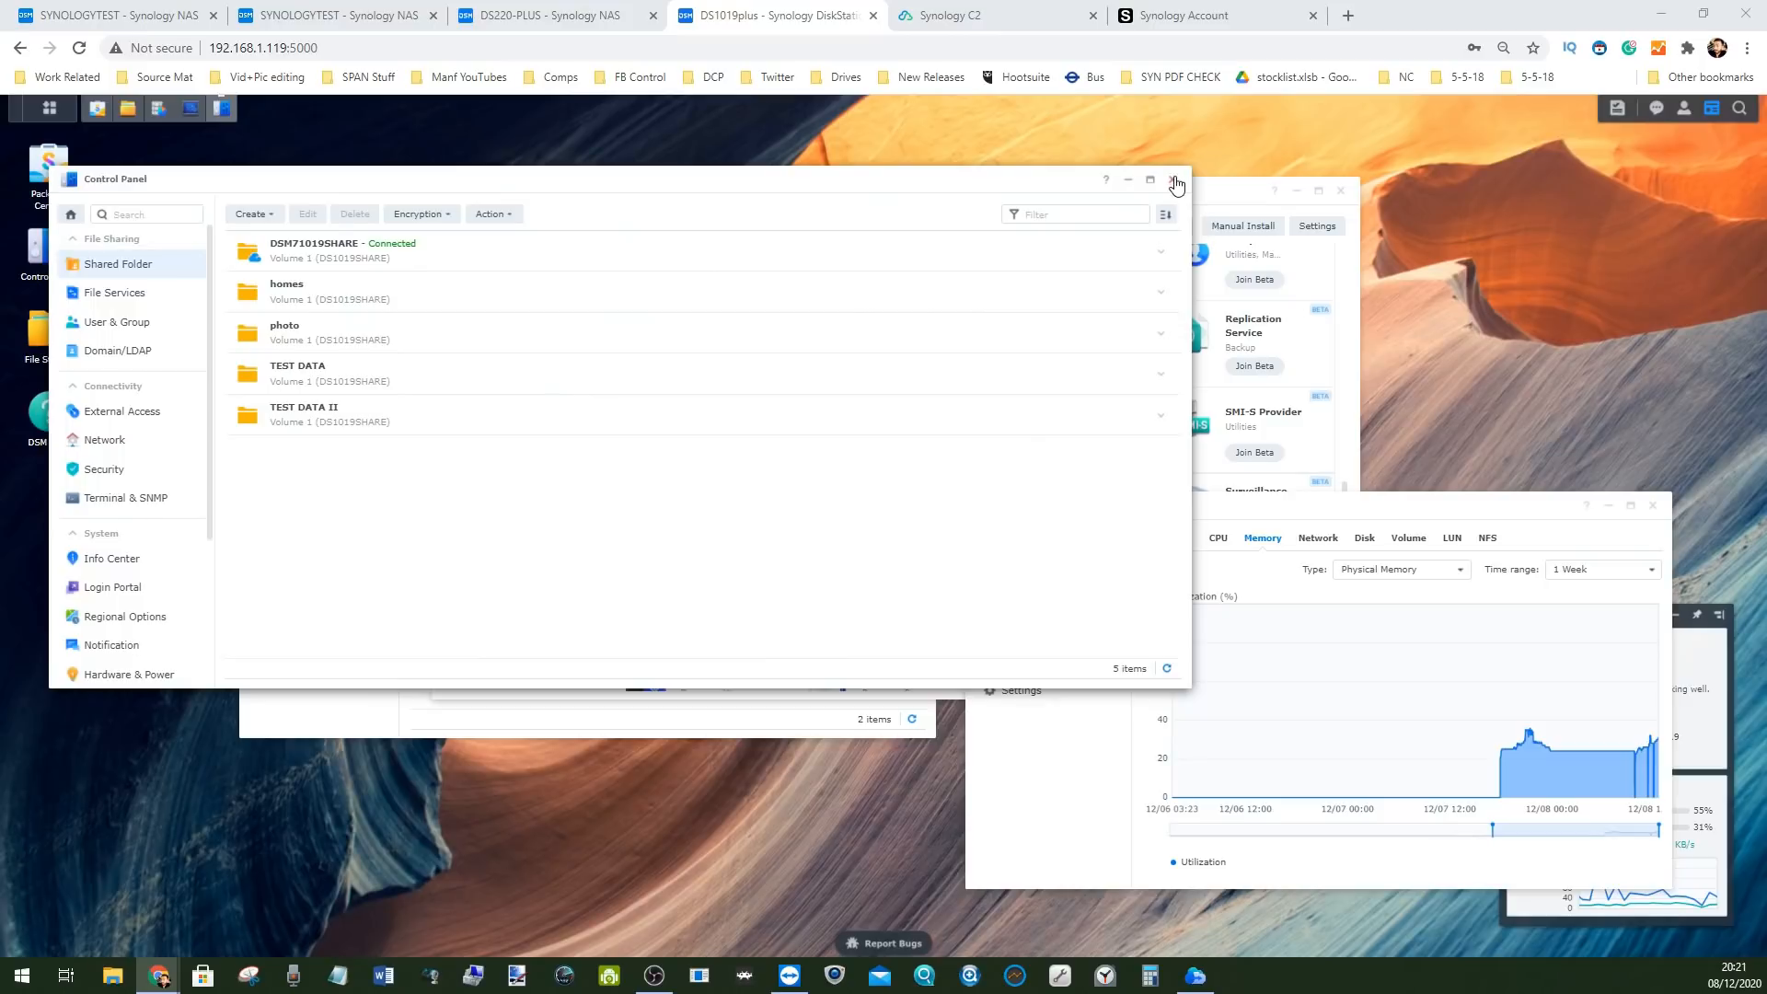
{"action": "left_click", "coordinate": [1174, 181]}
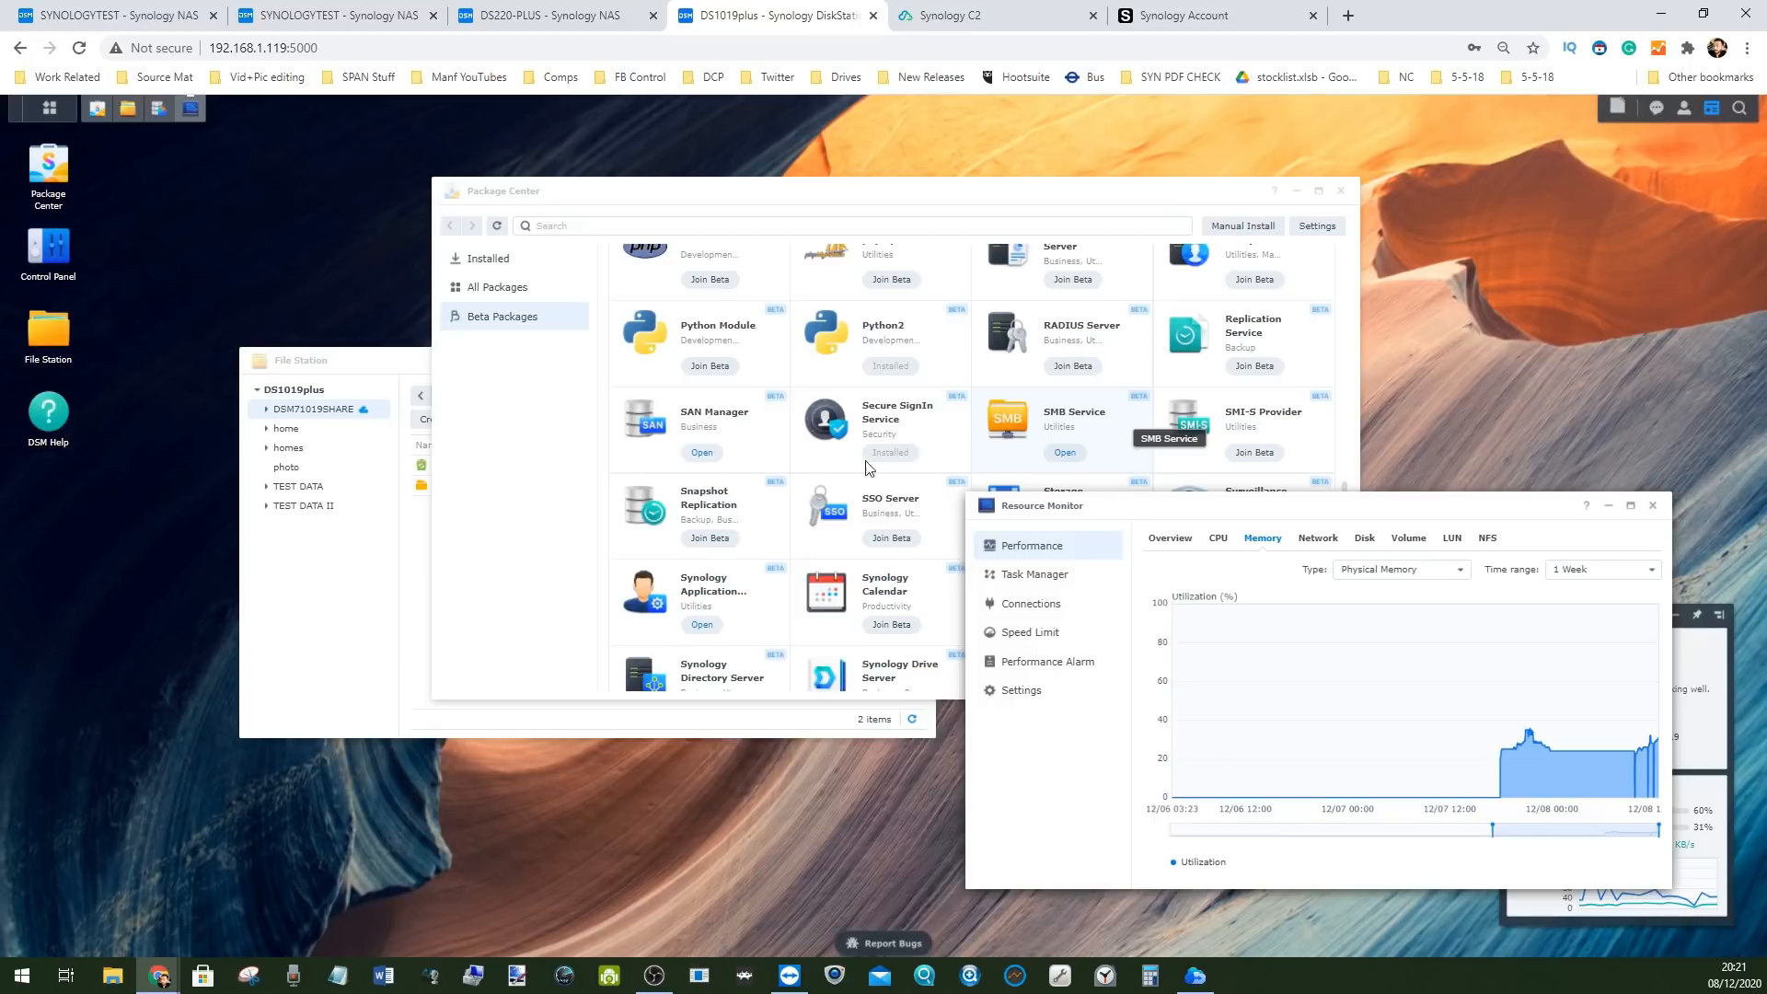
{"action": "mouse_move", "coordinate": [409, 359]}
{"action": "left_mouse_down"}
{"action": "mouse_move", "coordinate": [625, 313]}
{"action": "mouse_move", "coordinate": [361, 373]}
{"action": "left_mouse_up"}
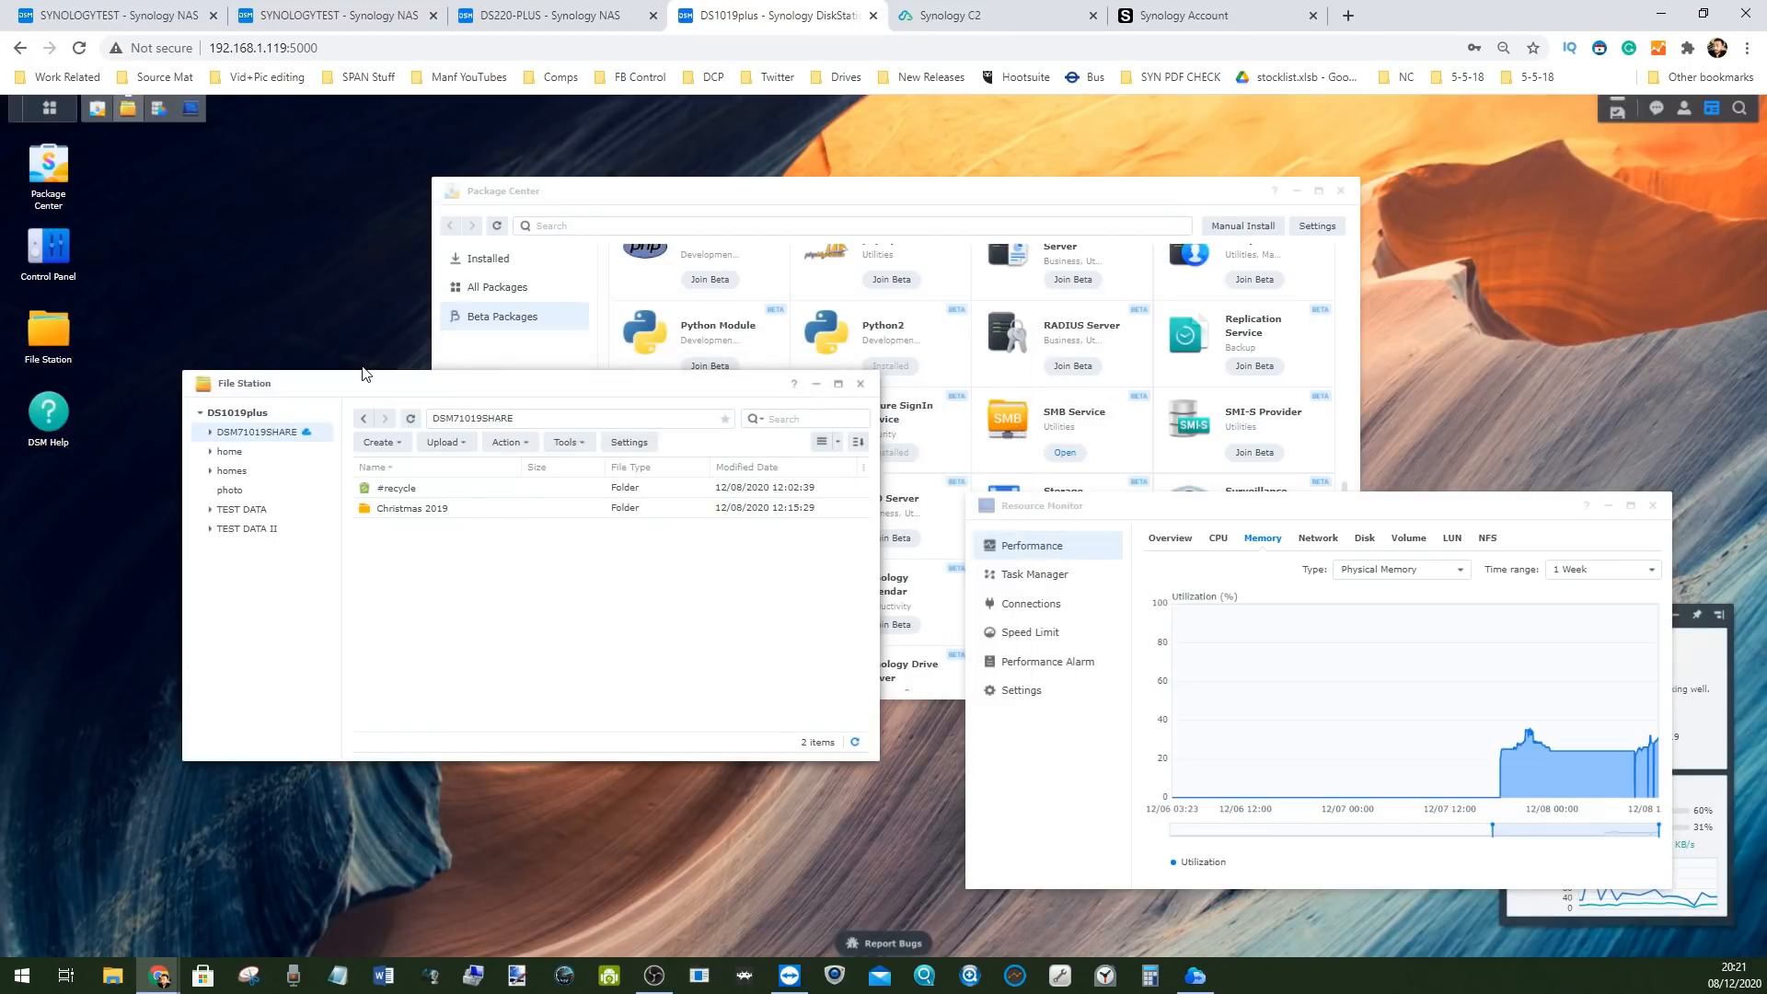
{"action": "left_click", "coordinate": [1195, 976]}
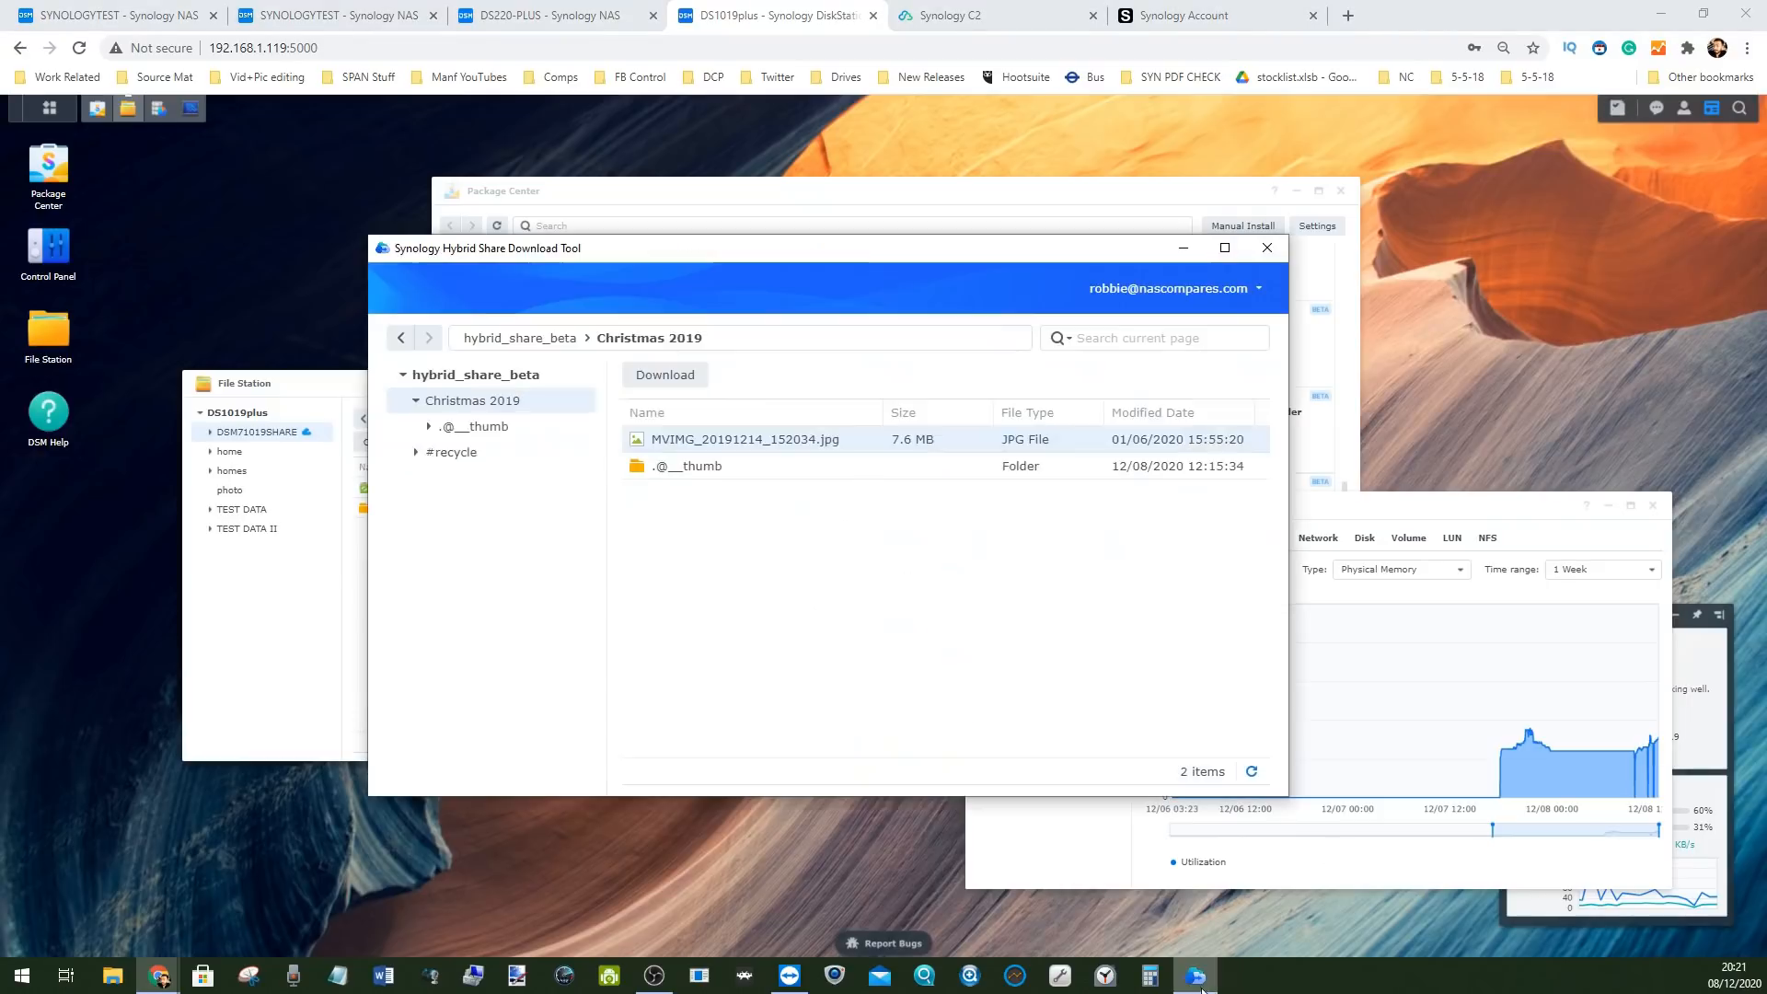
Move the Download Tool aside and bring File Station's DSM71019SHARE view to the front
{"action": "left_click_drag", "start_coordinate": [994, 245], "coordinate": [1284, 155]}
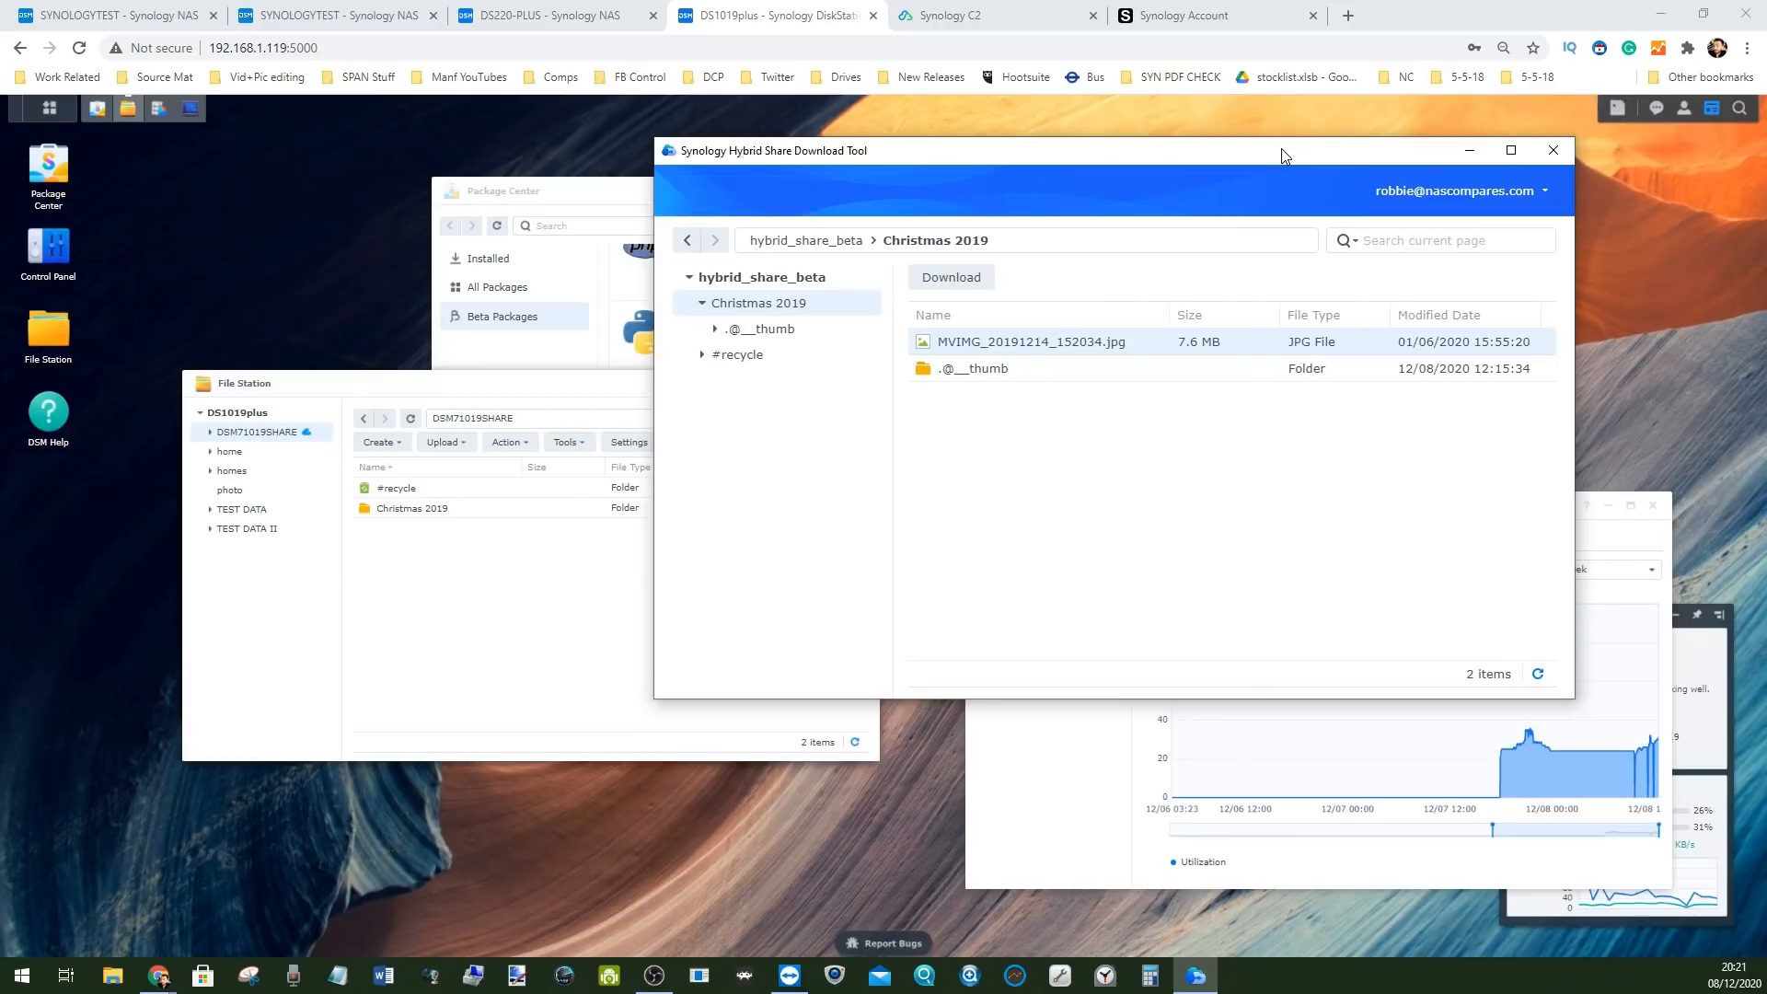
{"action": "left_click_drag", "start_coordinate": [477, 379], "coordinate": [422, 415]}
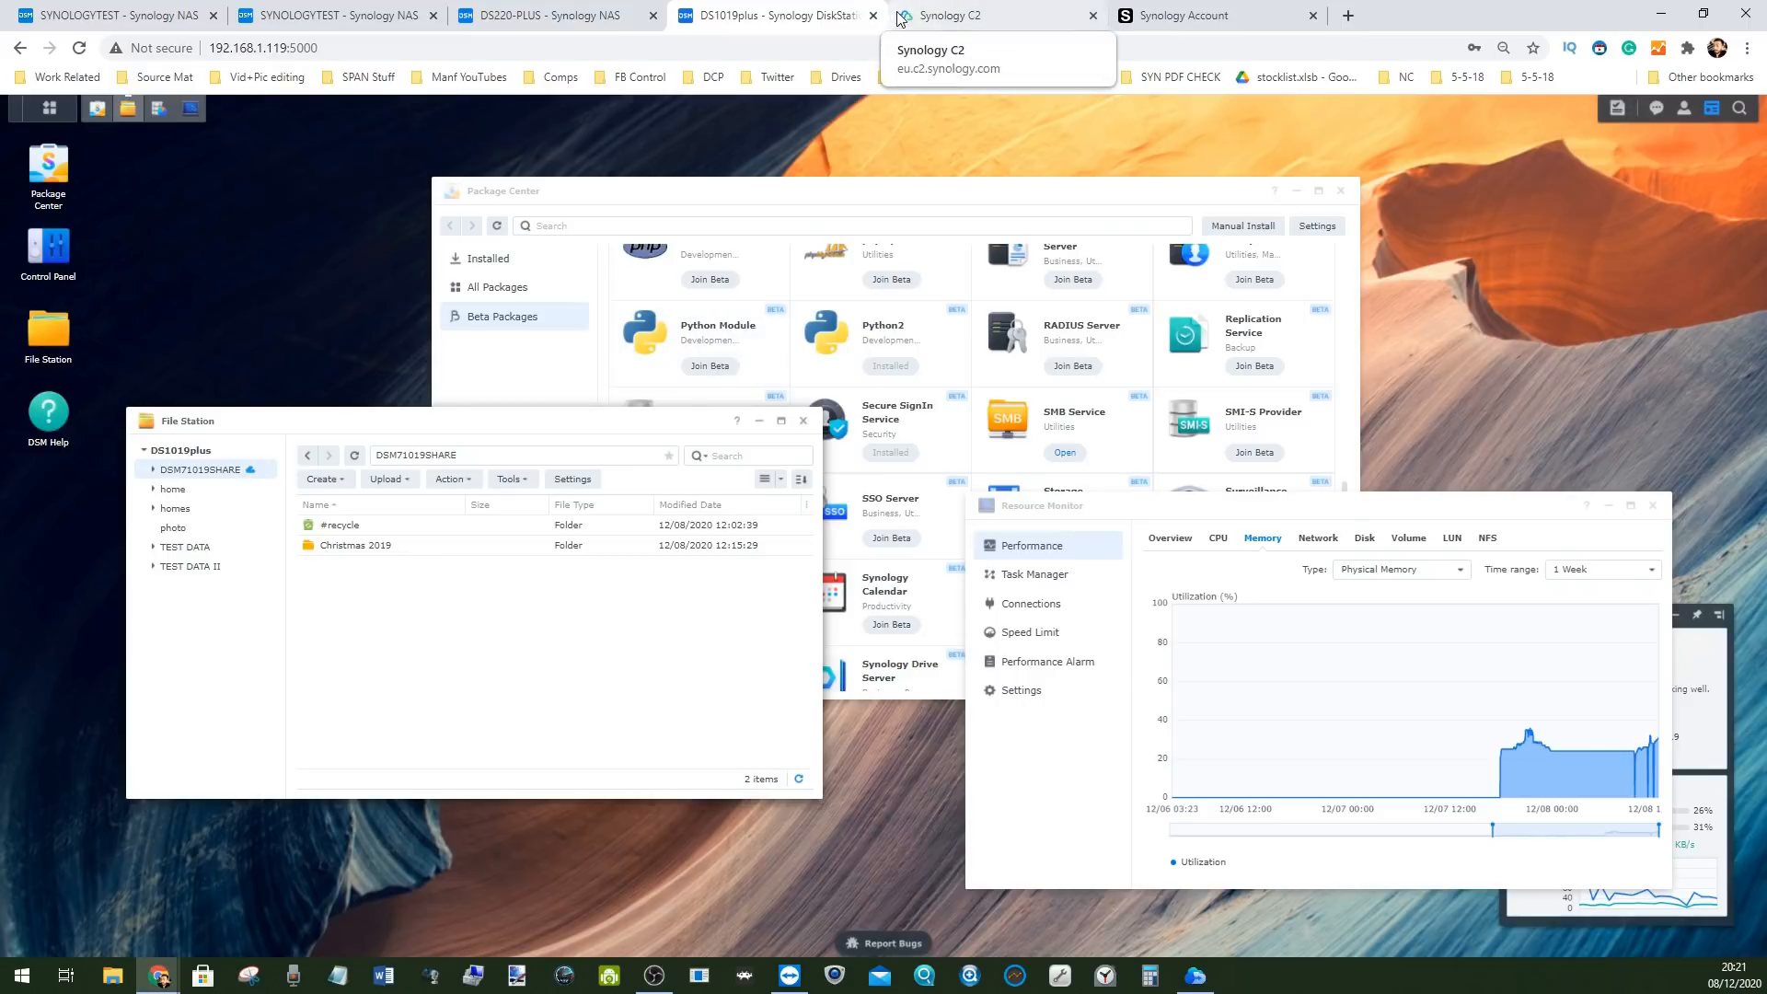
Close Storage Manager on the SYNOLOGYTEST NAS and switch back to the DS1019plus tab
{"action": "left_click", "coordinate": [46, 105]}
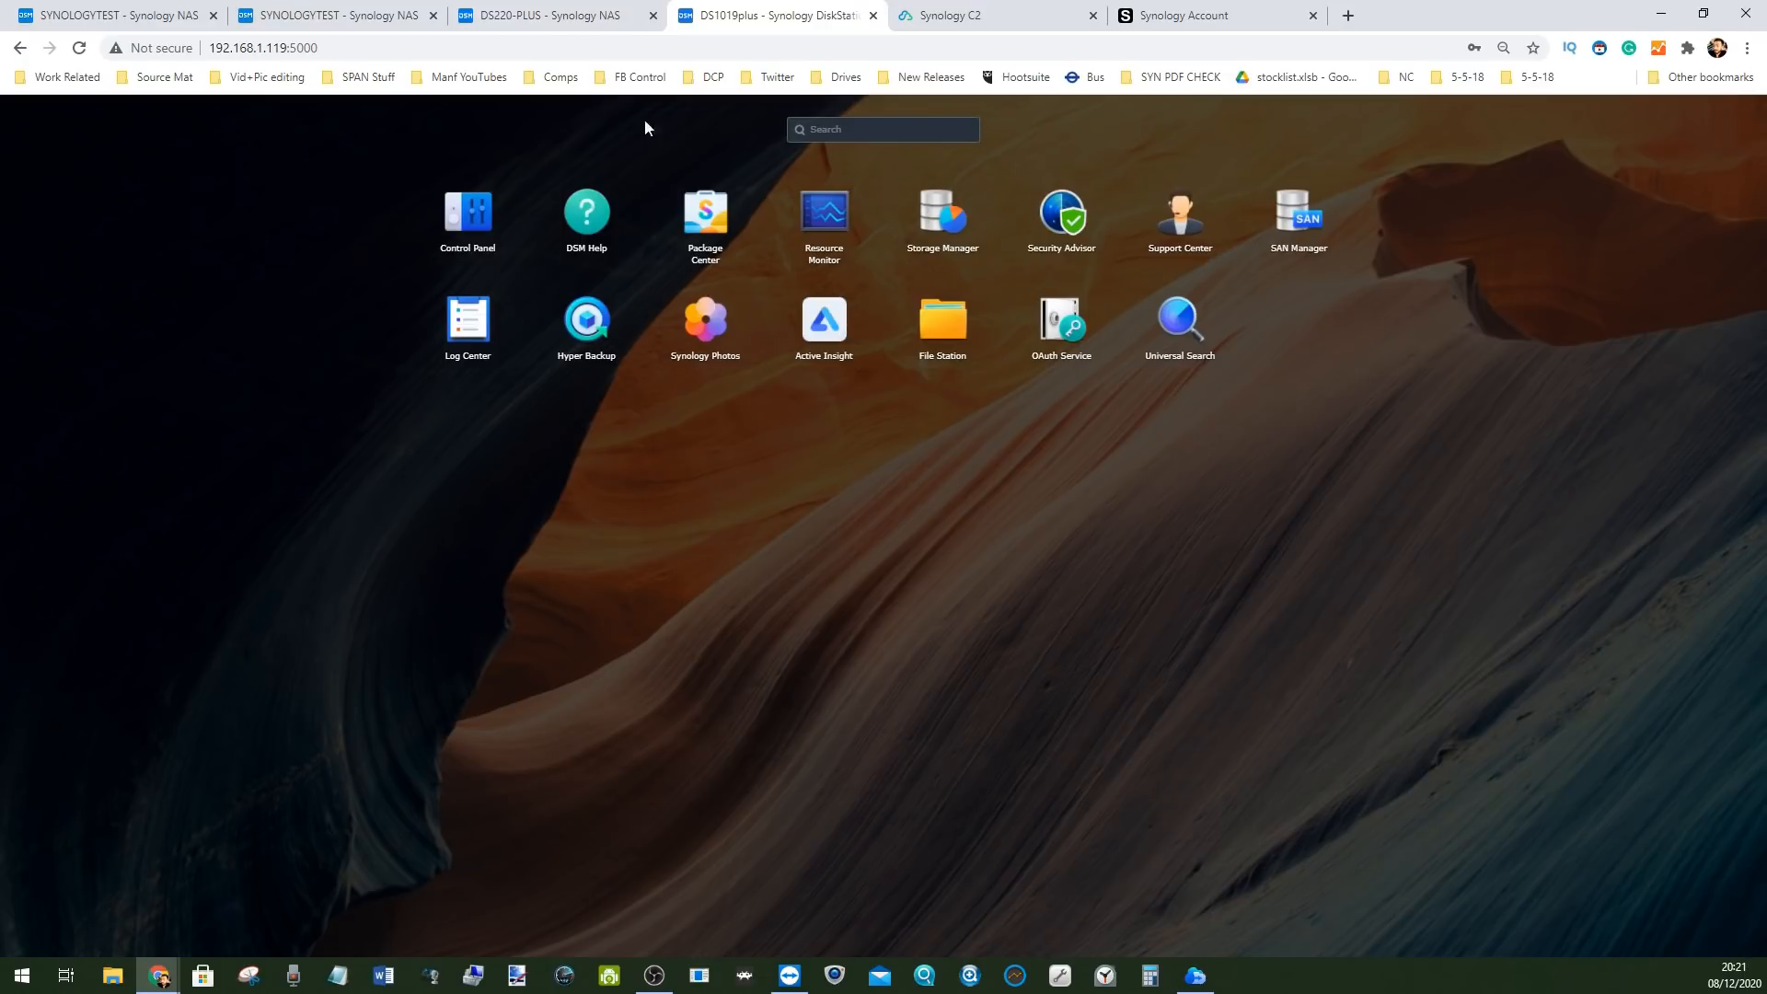
{"action": "left_click", "coordinate": [127, 7]}
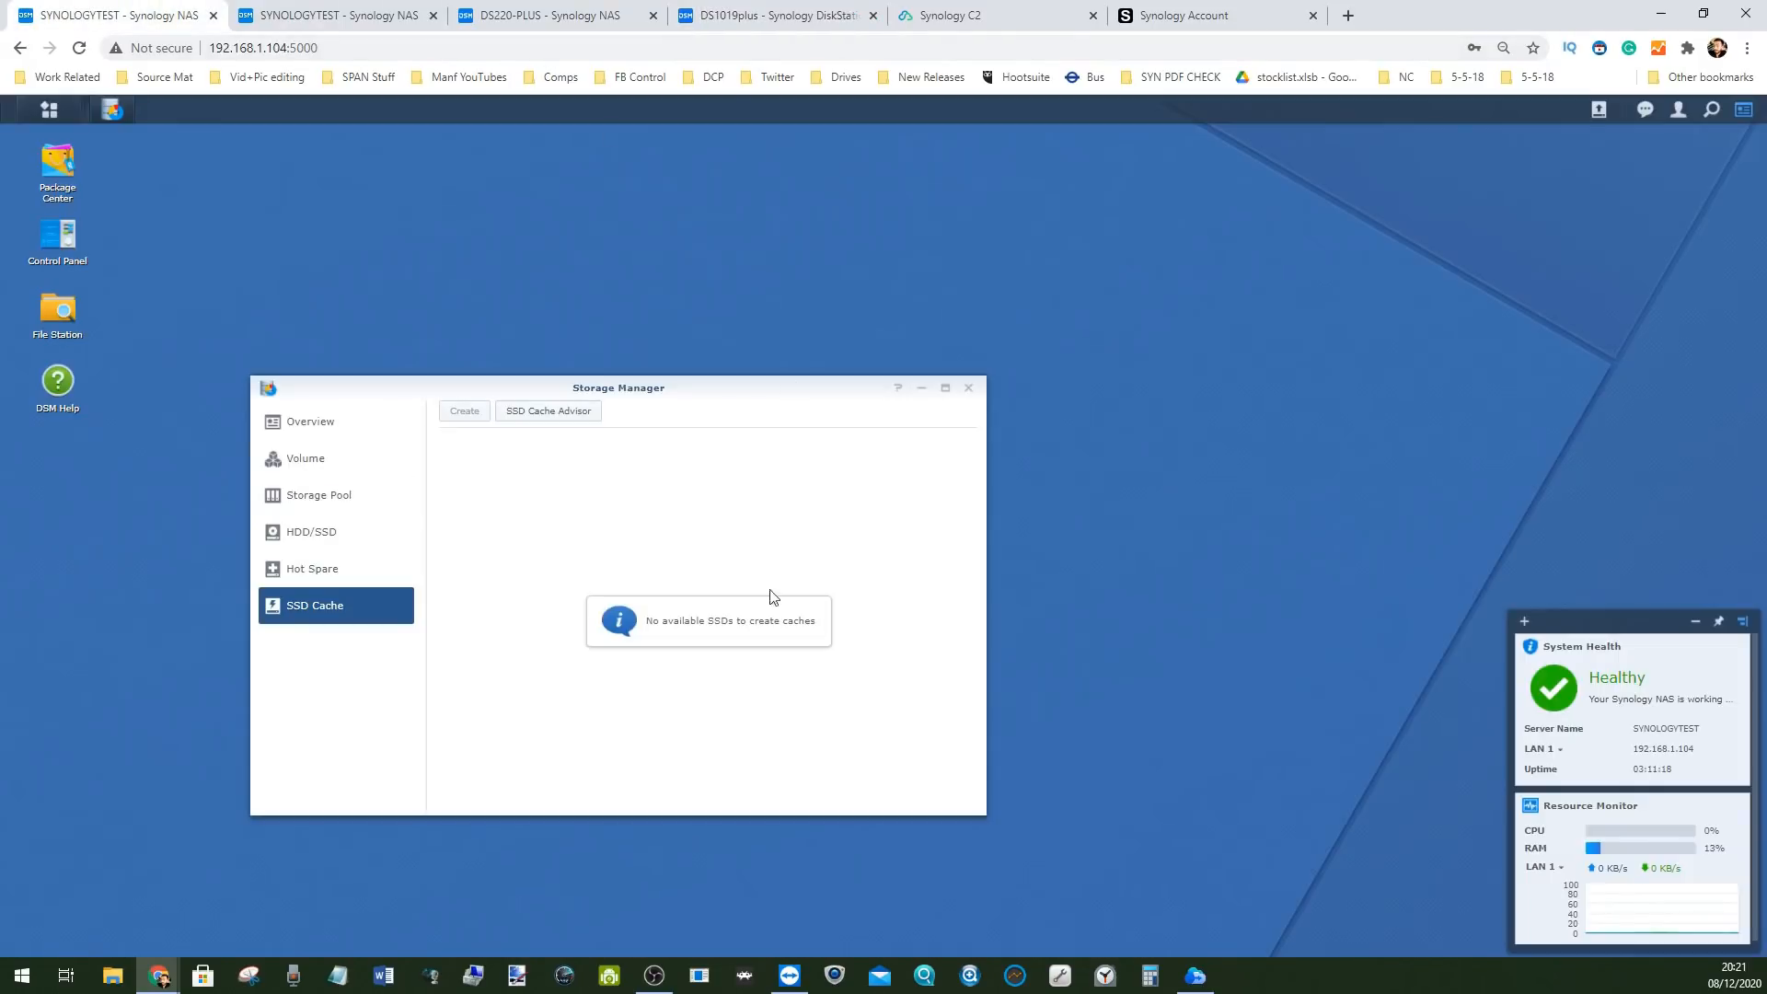
{"action": "left_click", "coordinate": [966, 390]}
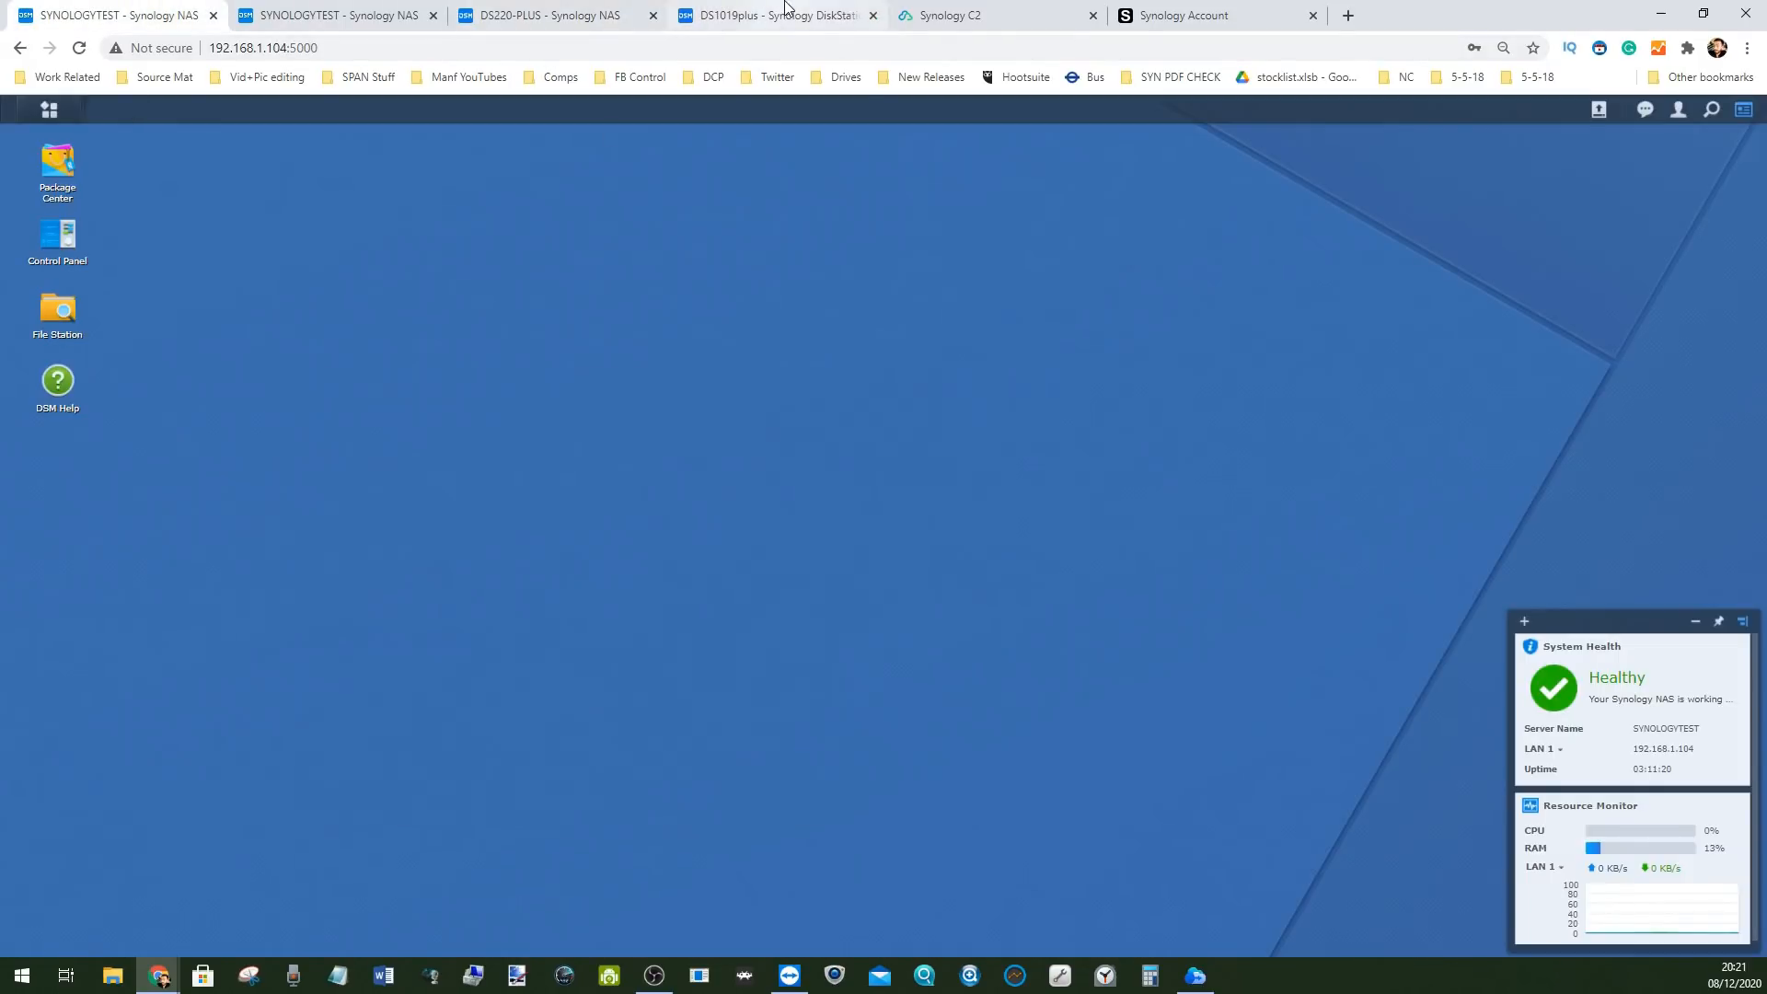
{"action": "left_click", "coordinate": [809, 15]}
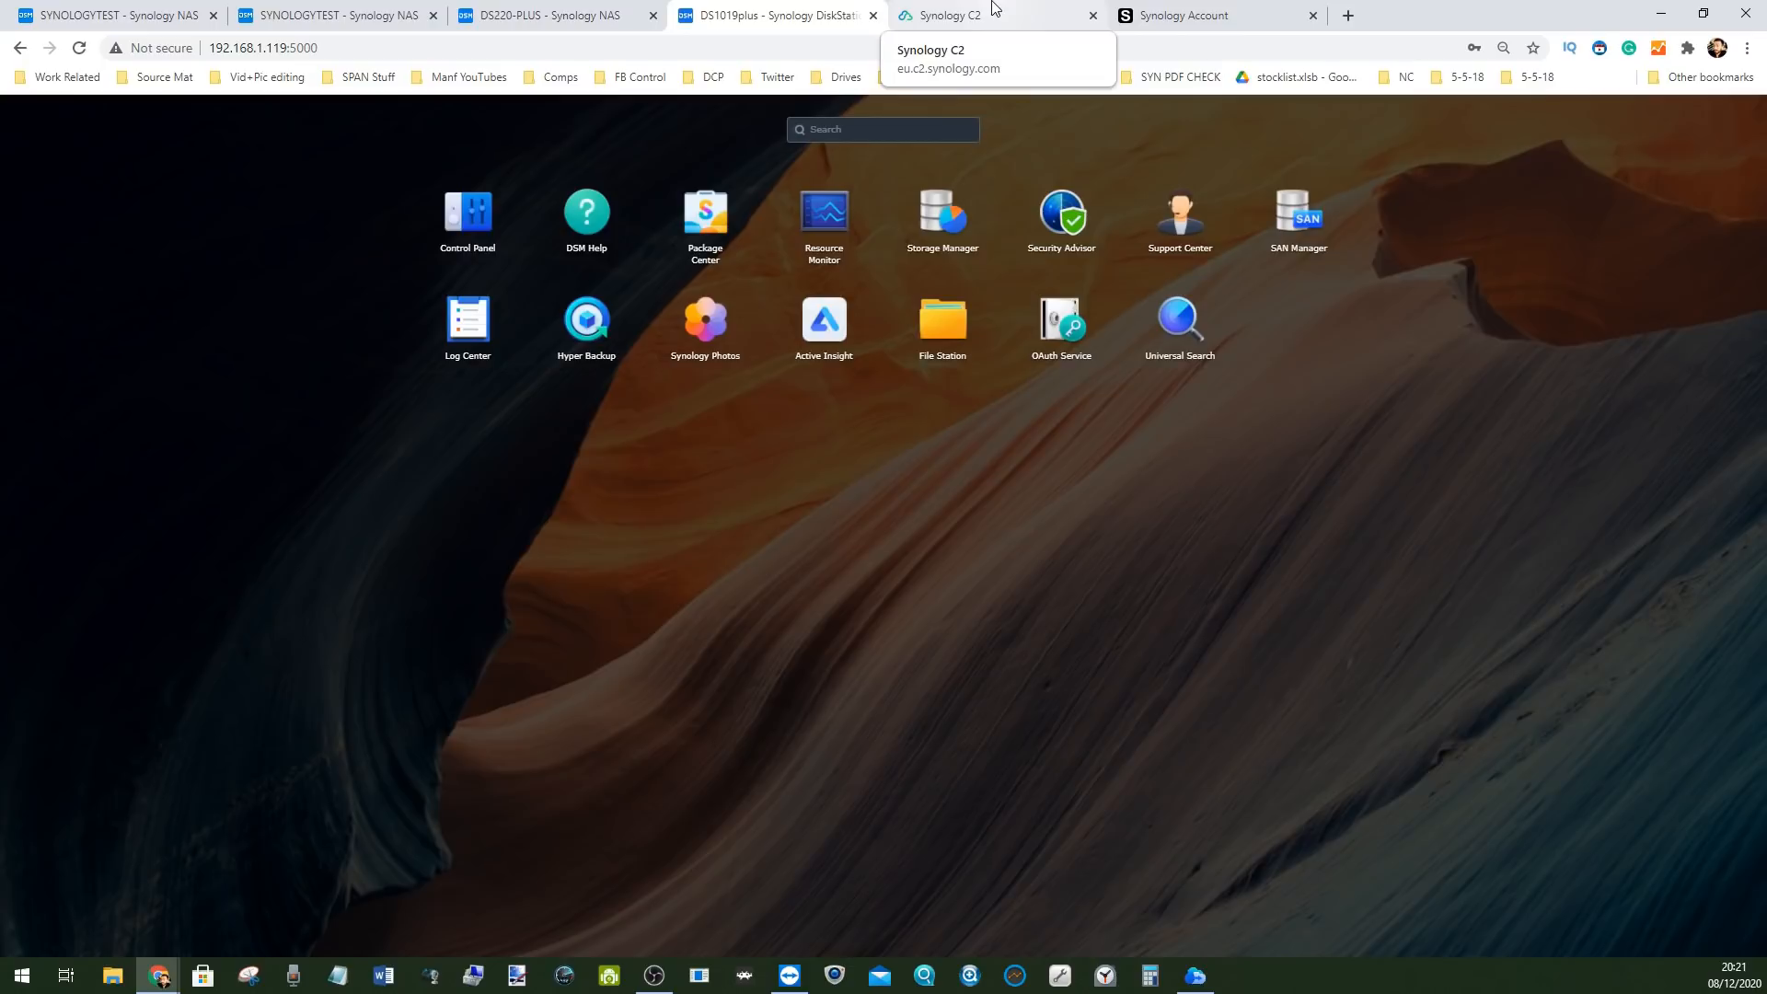